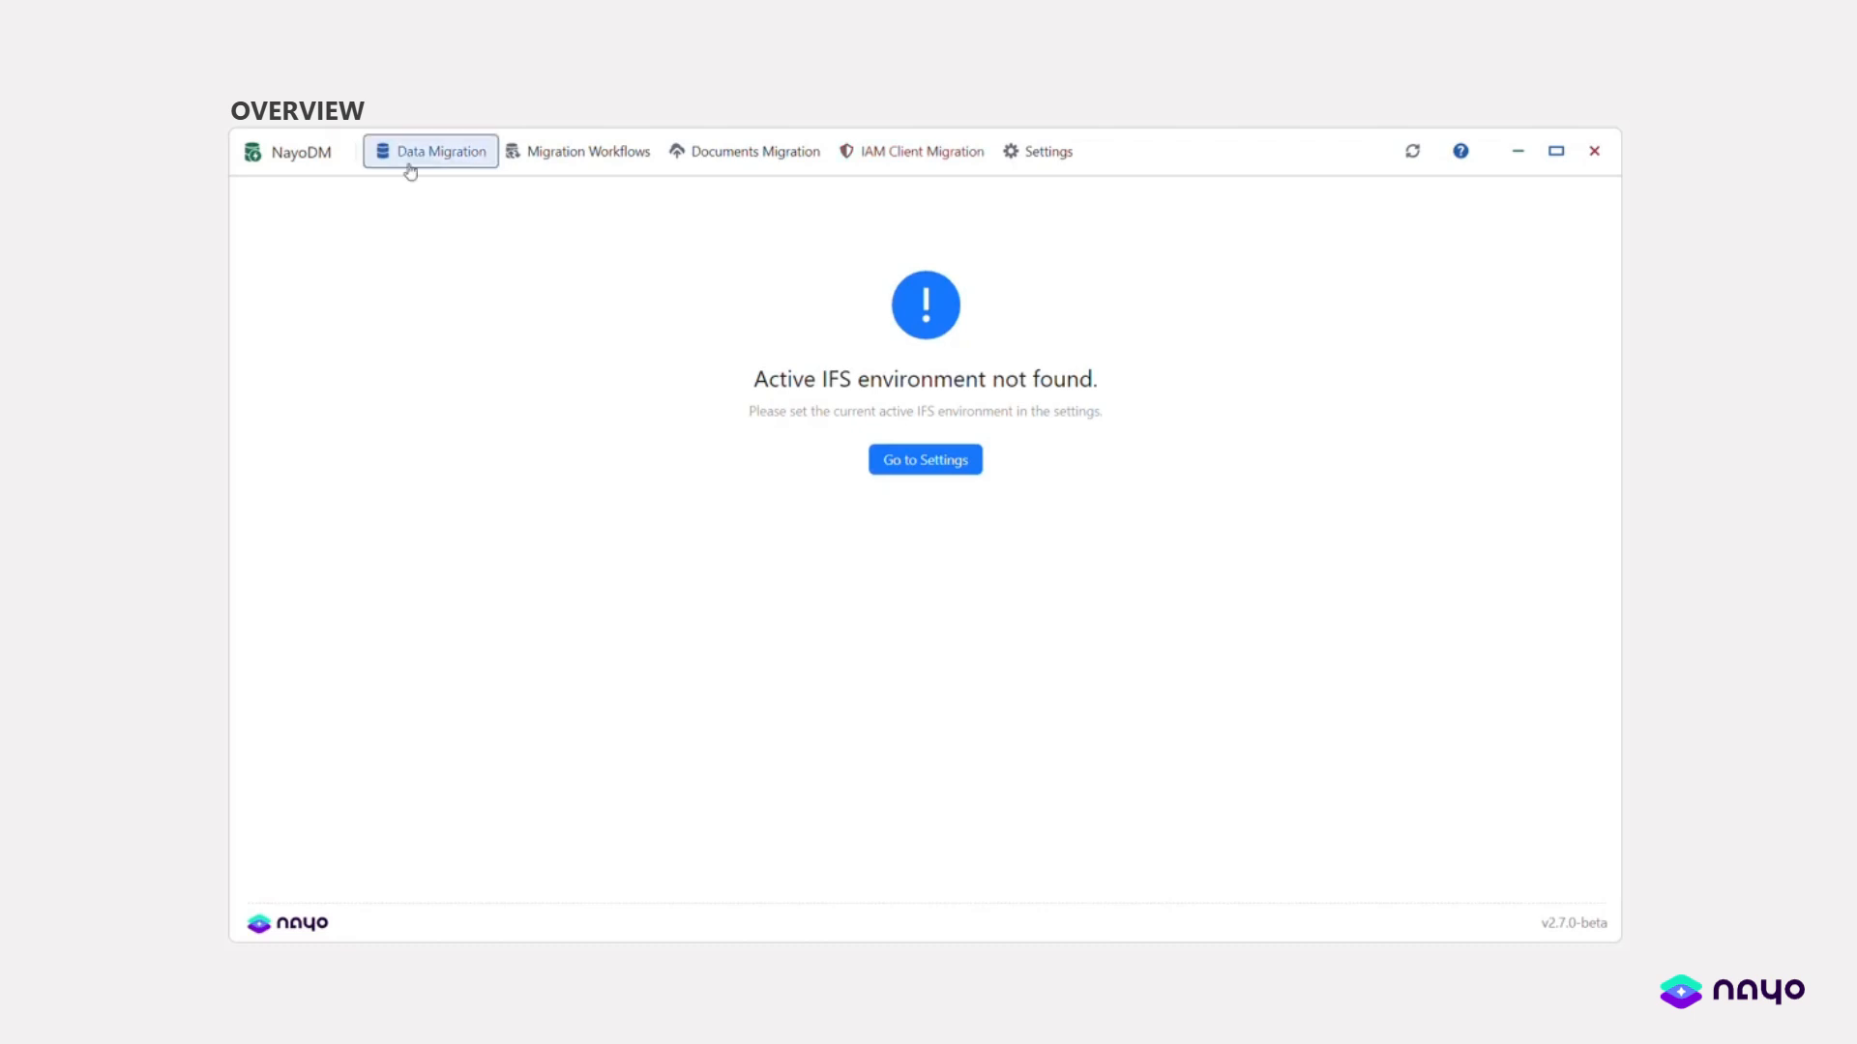
- Look through the Migration Workflows, Documents Migration, IAM Client Migration and Settings pages
{"action": "left_click", "coordinate": [577, 153]}
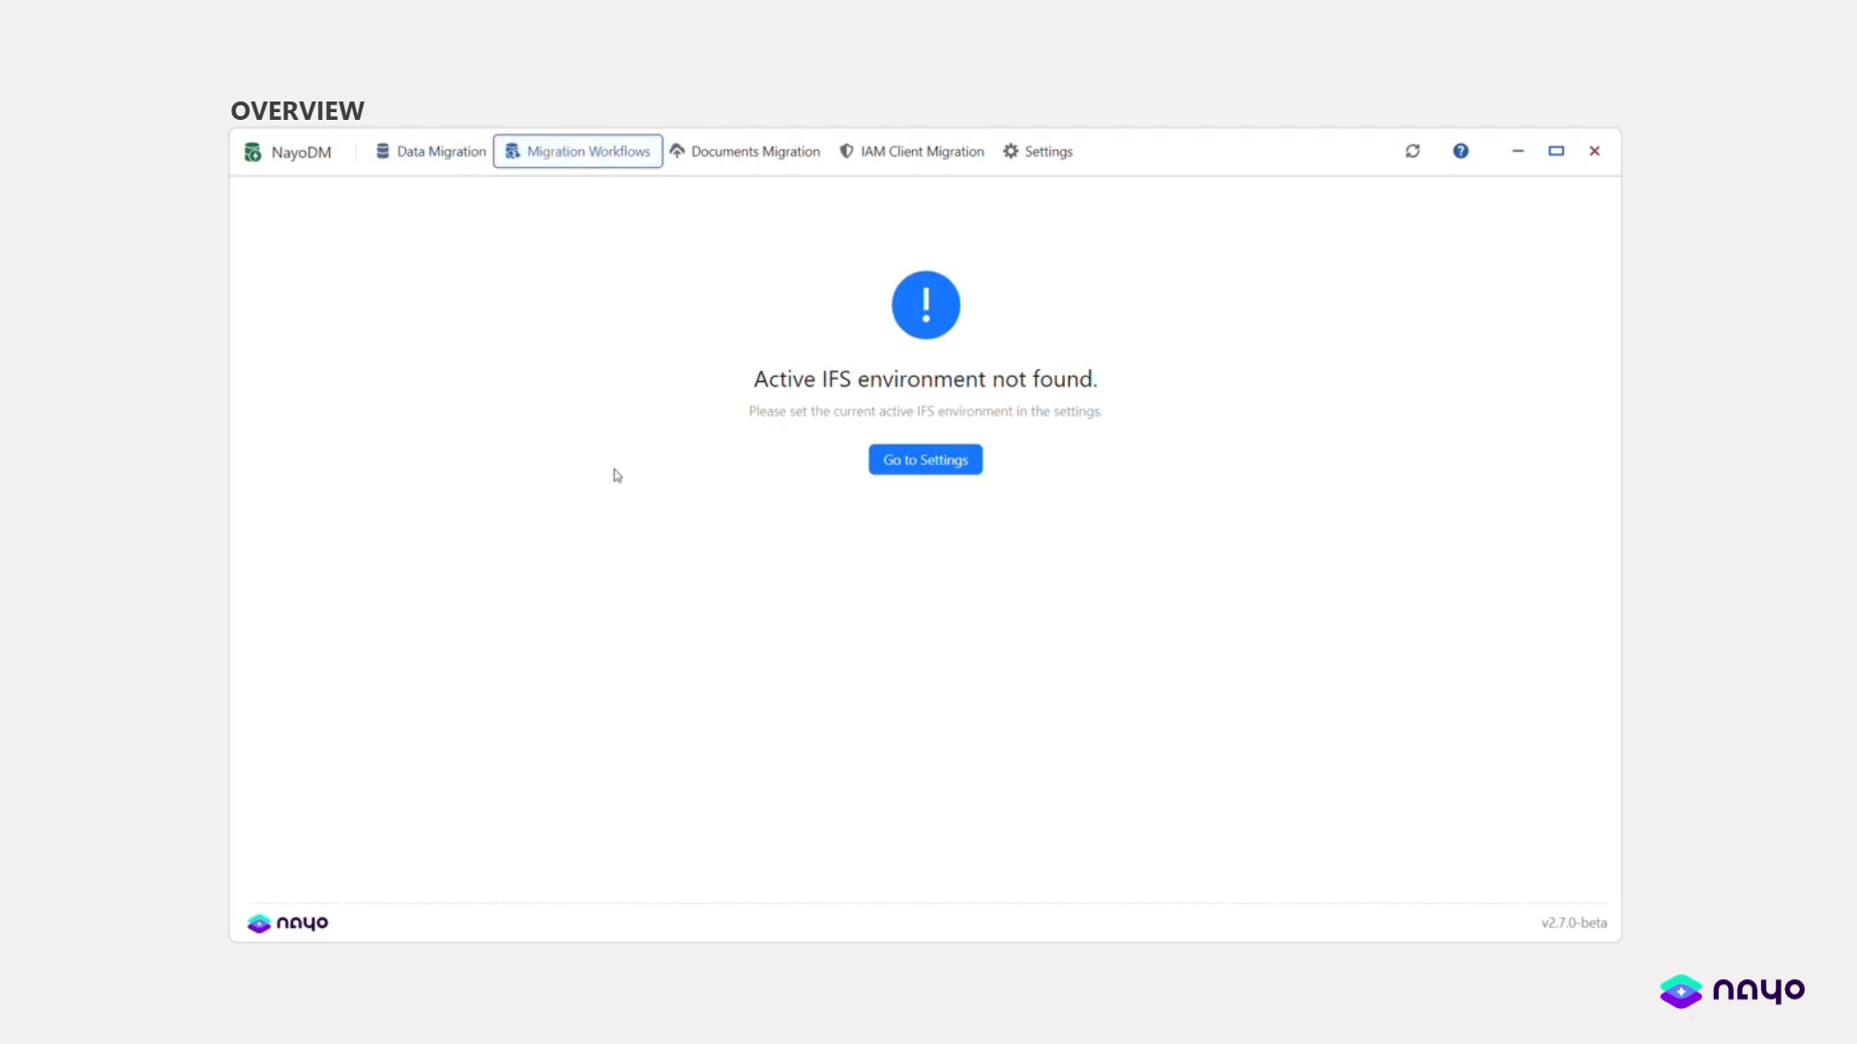
{"action": "left_click", "coordinate": [720, 162]}
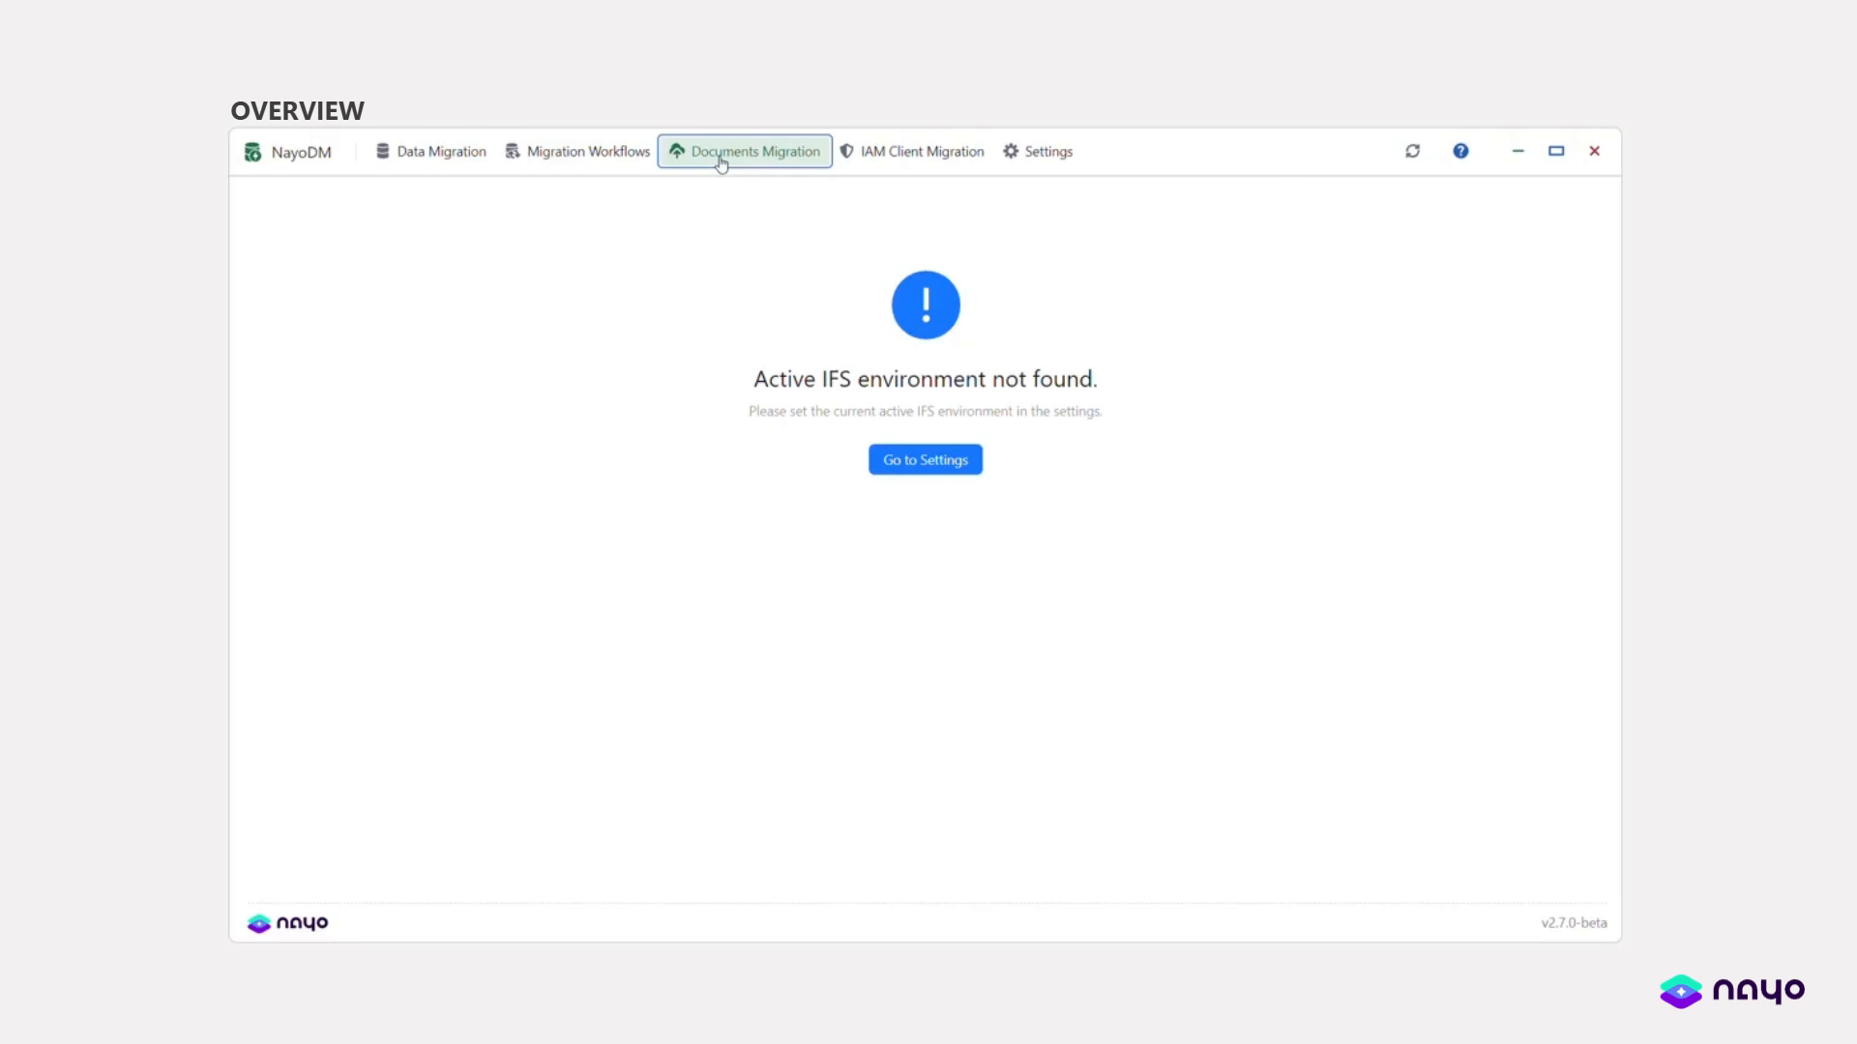
{"action": "left_click", "coordinate": [962, 169]}
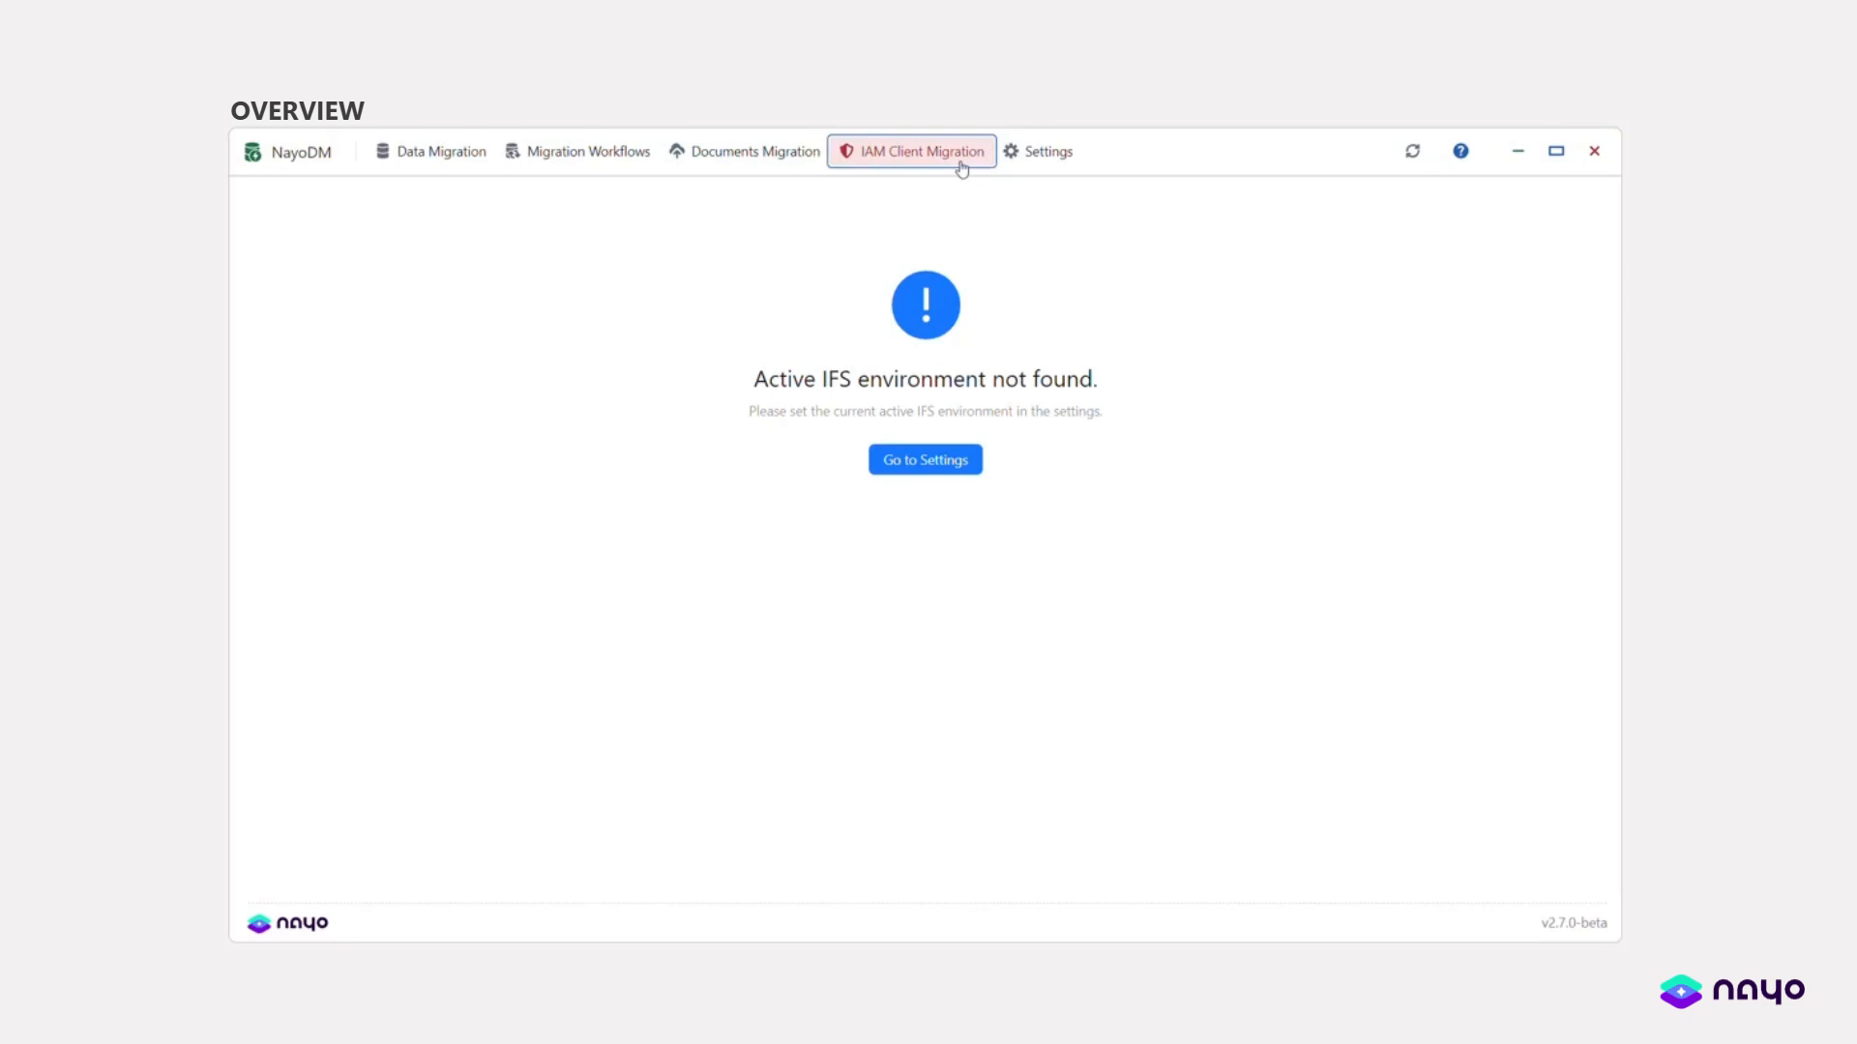
{"action": "left_click", "coordinate": [1032, 153]}
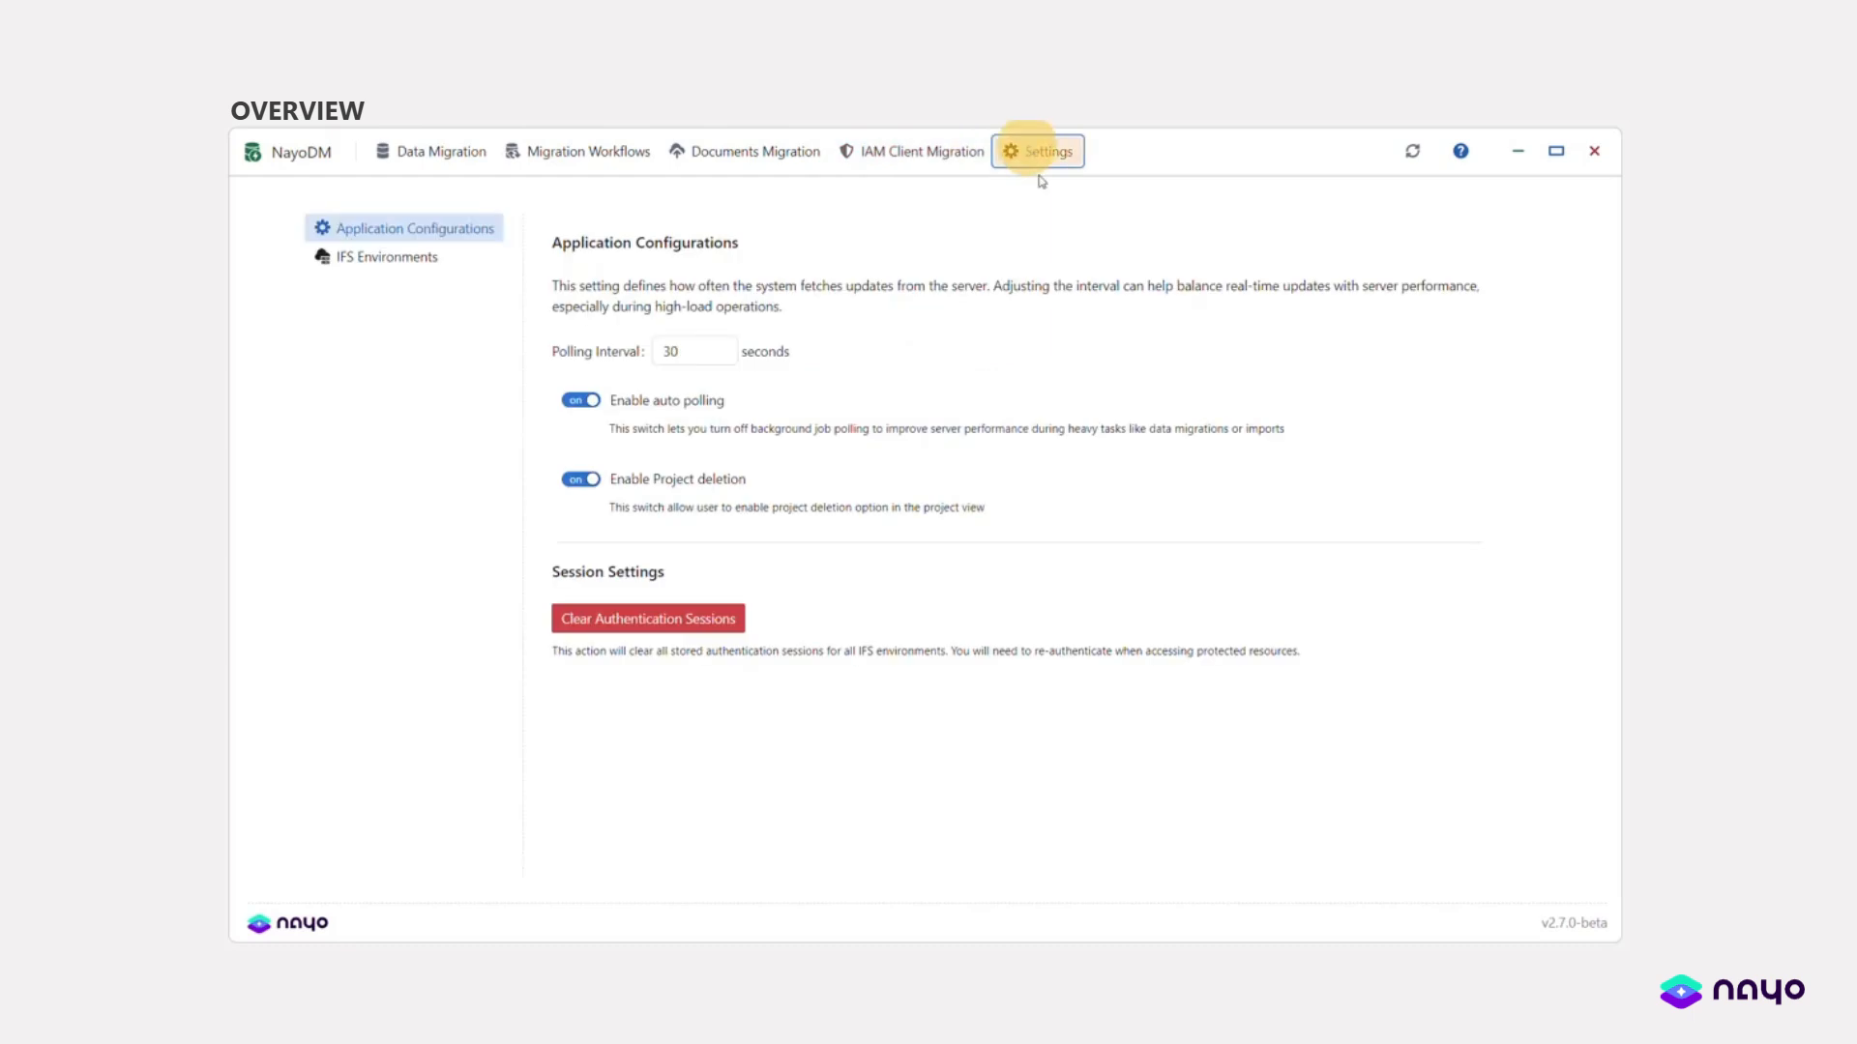
{"action": "left_click", "coordinate": [434, 271]}
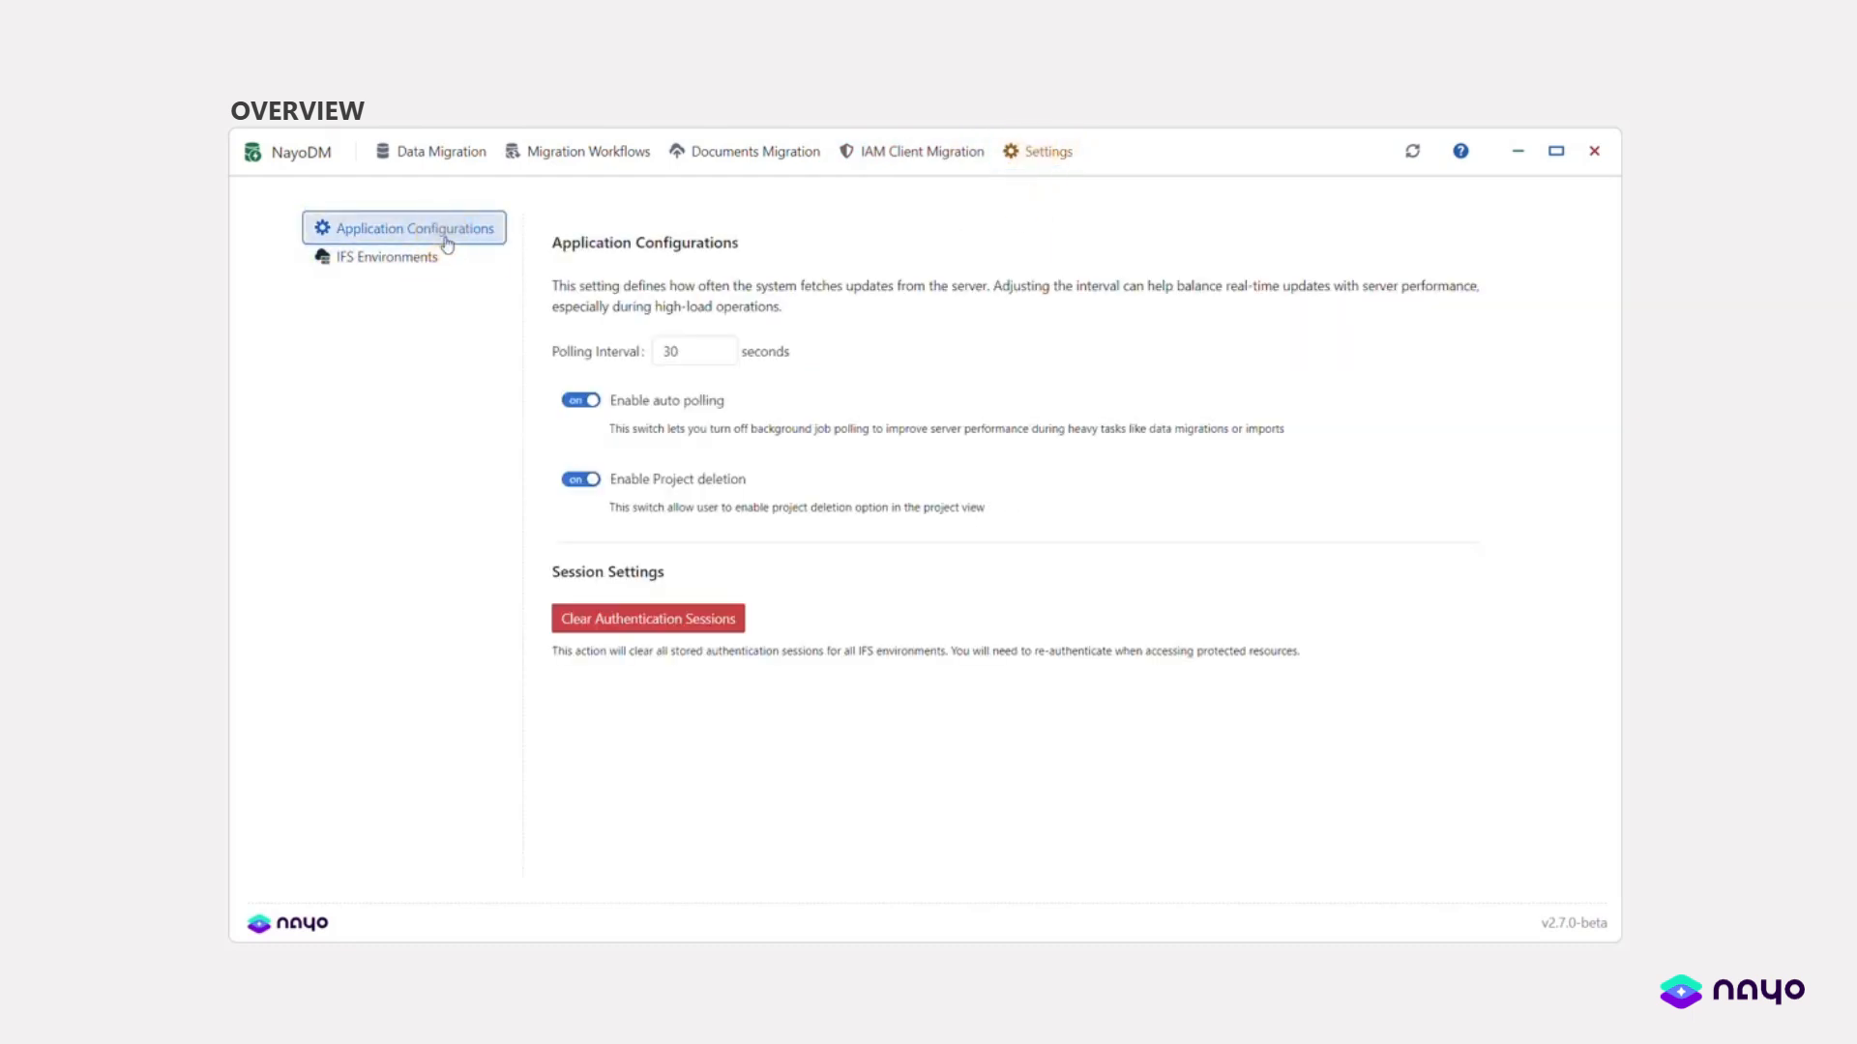
- Open the help guide and look through its Installation & Logs, Data Migration and Workflows sections
{"action": "left_click", "coordinate": [1460, 151]}
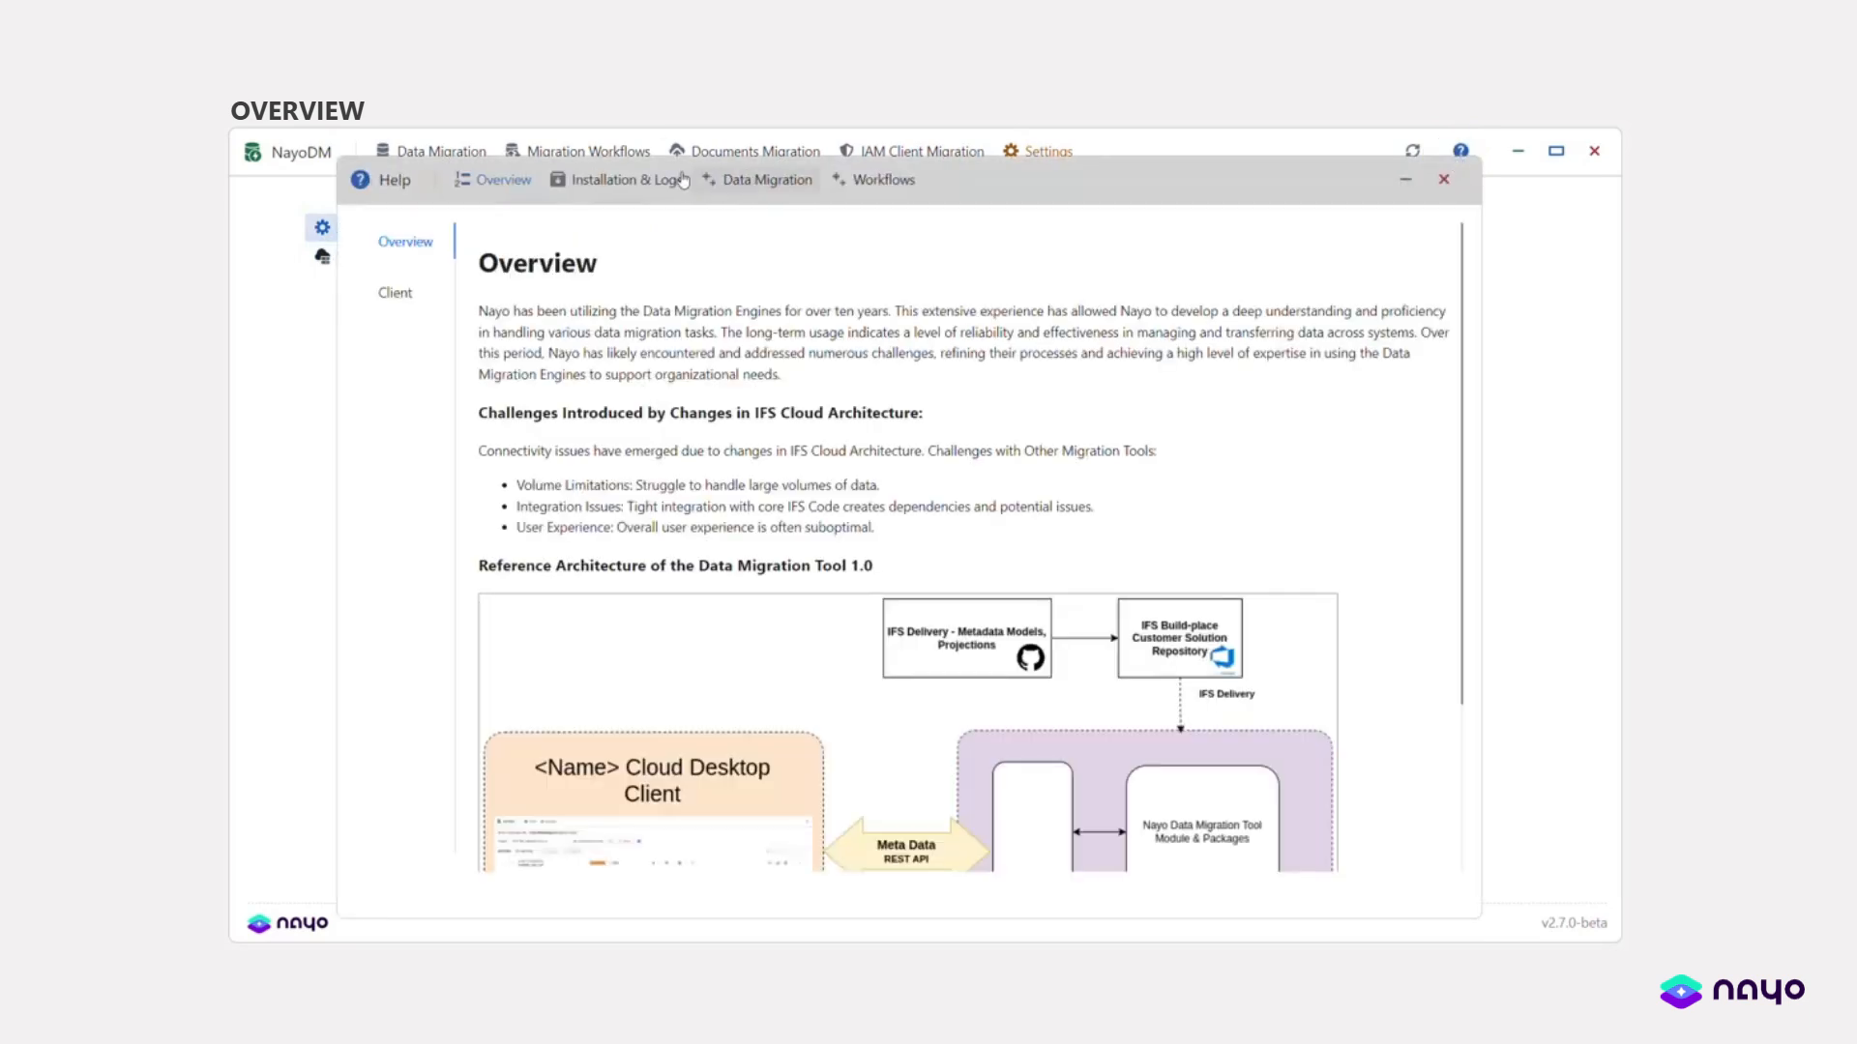
{"action": "left_click", "coordinate": [586, 182]}
{"action": "left_click", "coordinate": [751, 182]}
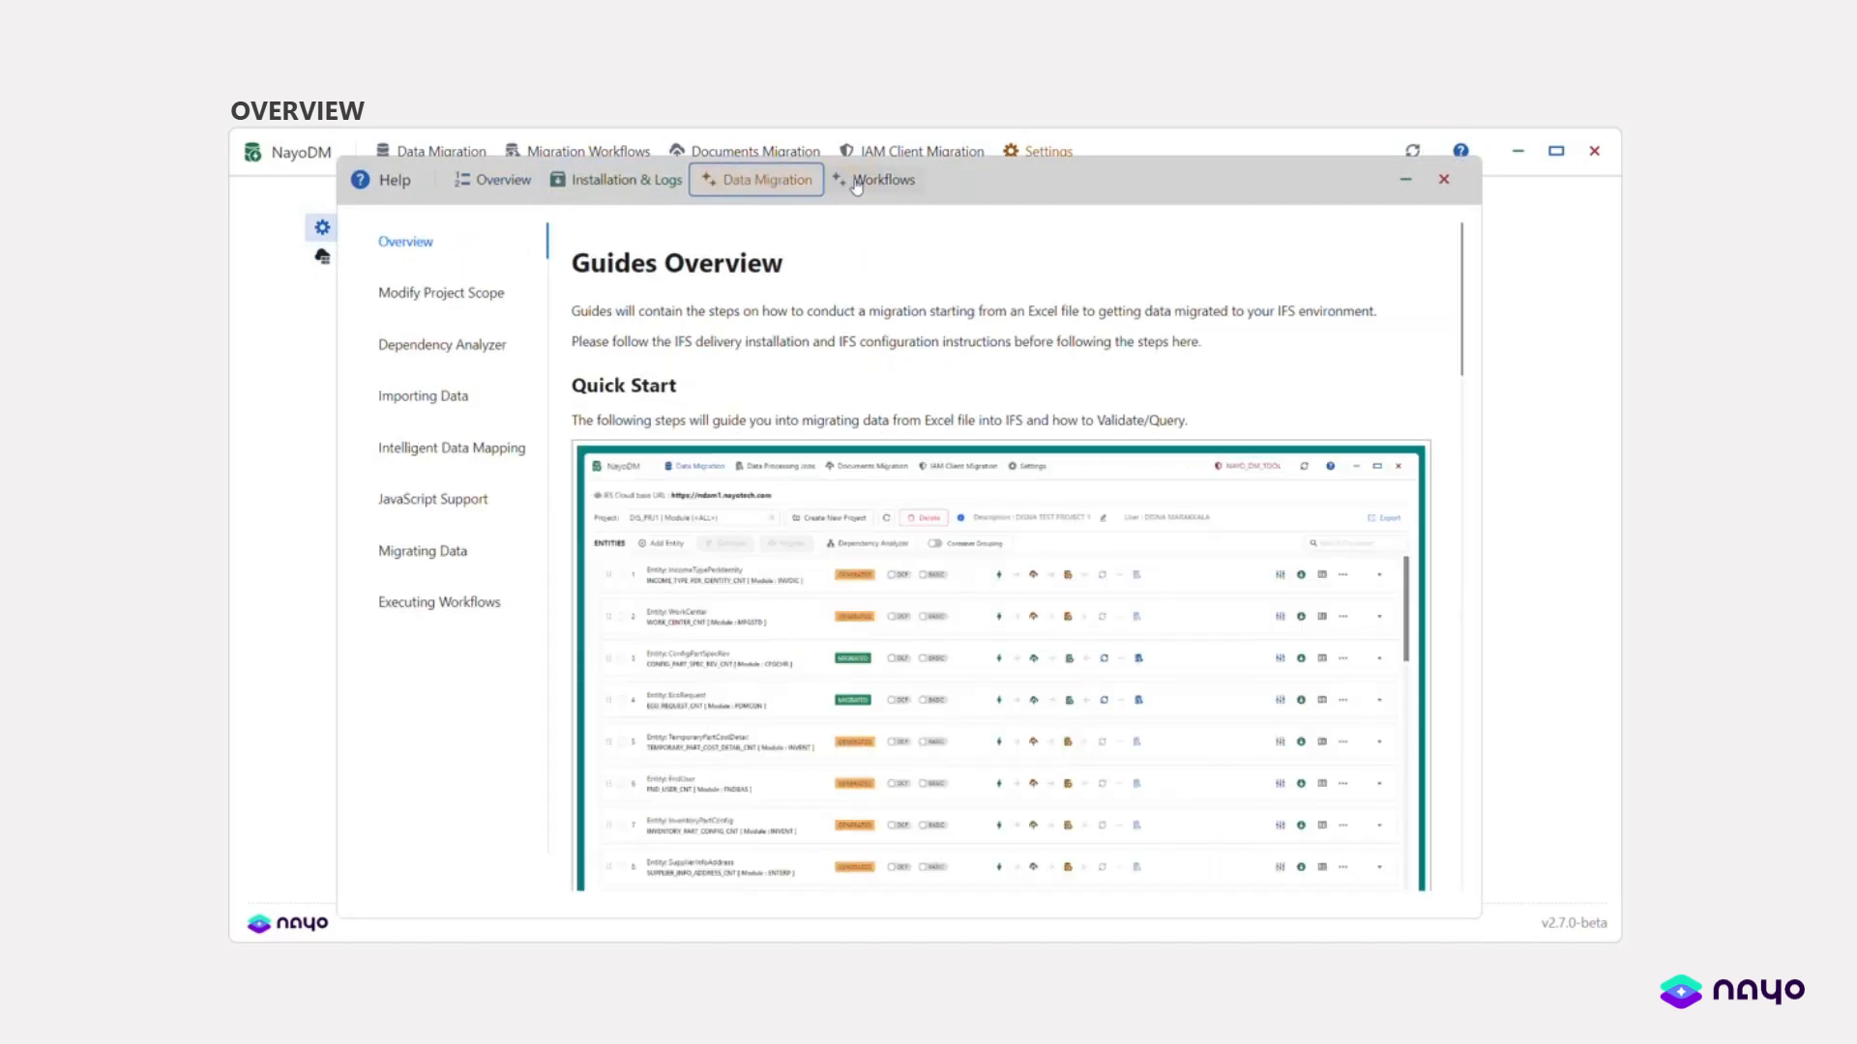
{"action": "left_click", "coordinate": [870, 179]}
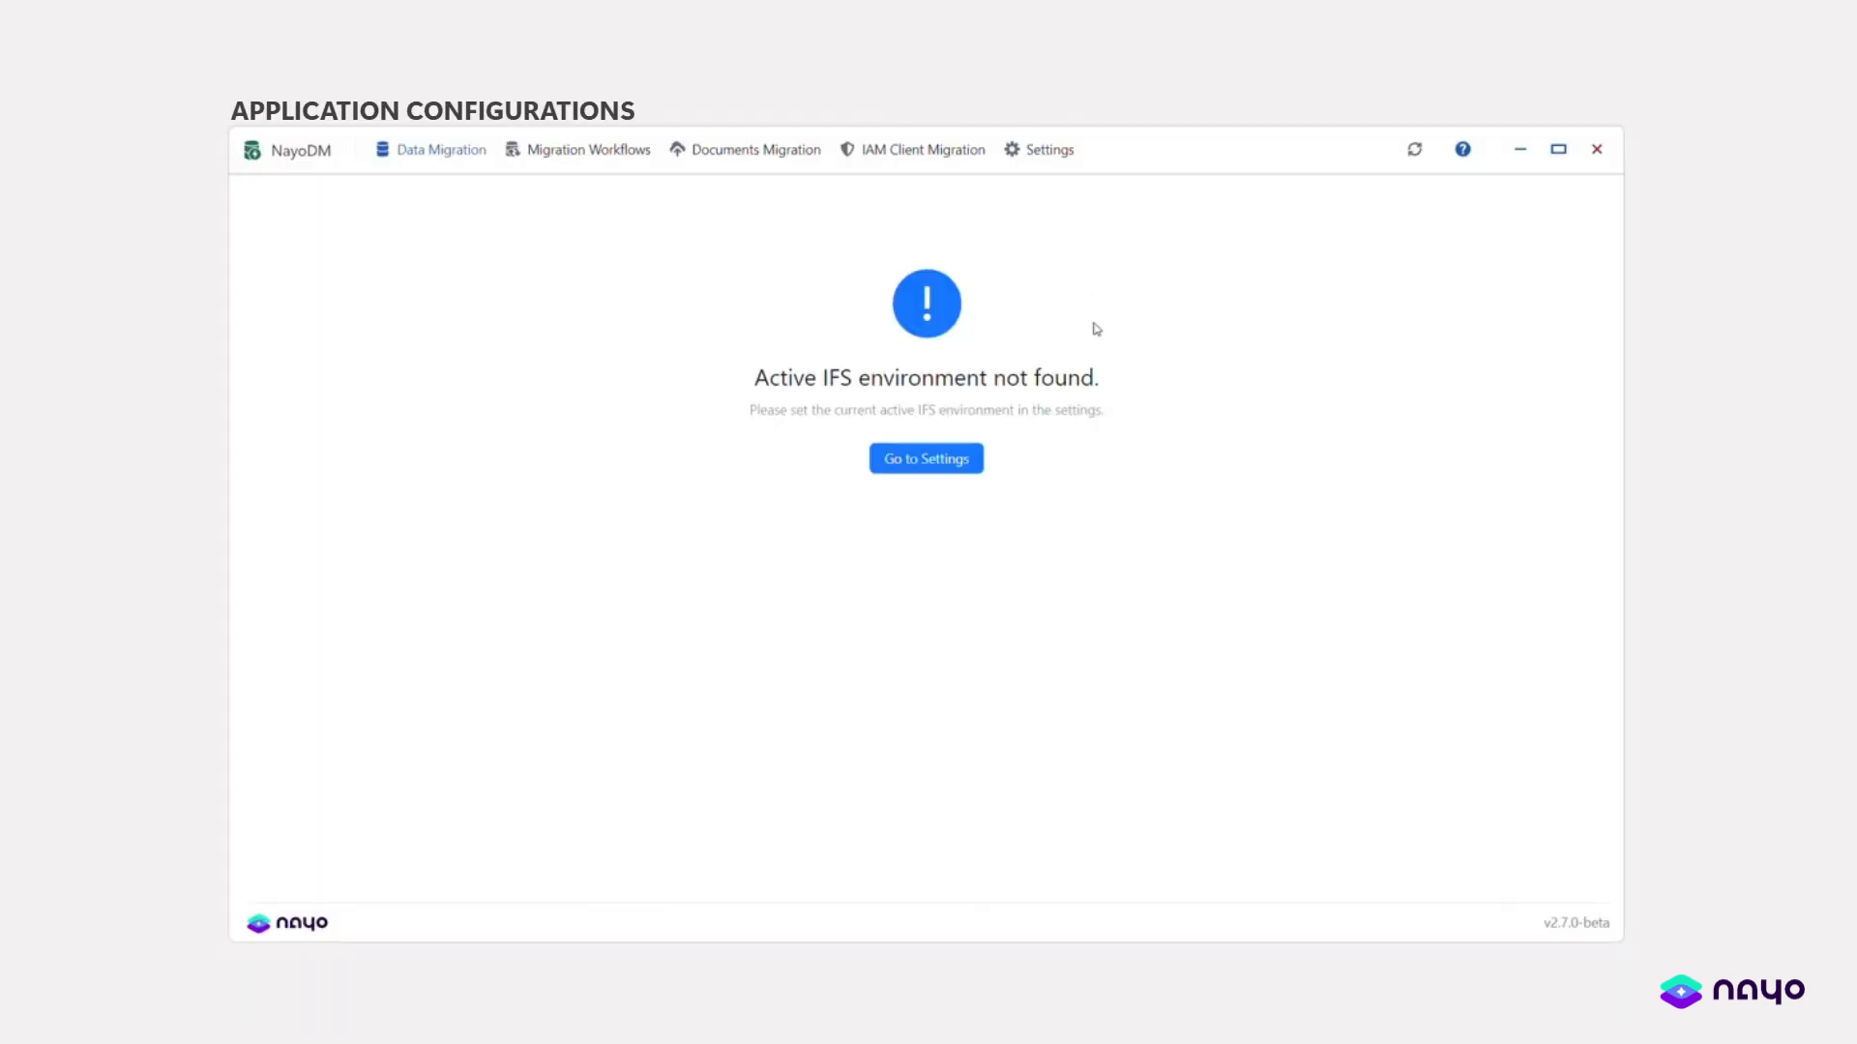
- Open the IFS Environments settings and view the form for adding an environment, closing it without creating one
{"action": "left_click", "coordinate": [1045, 165]}
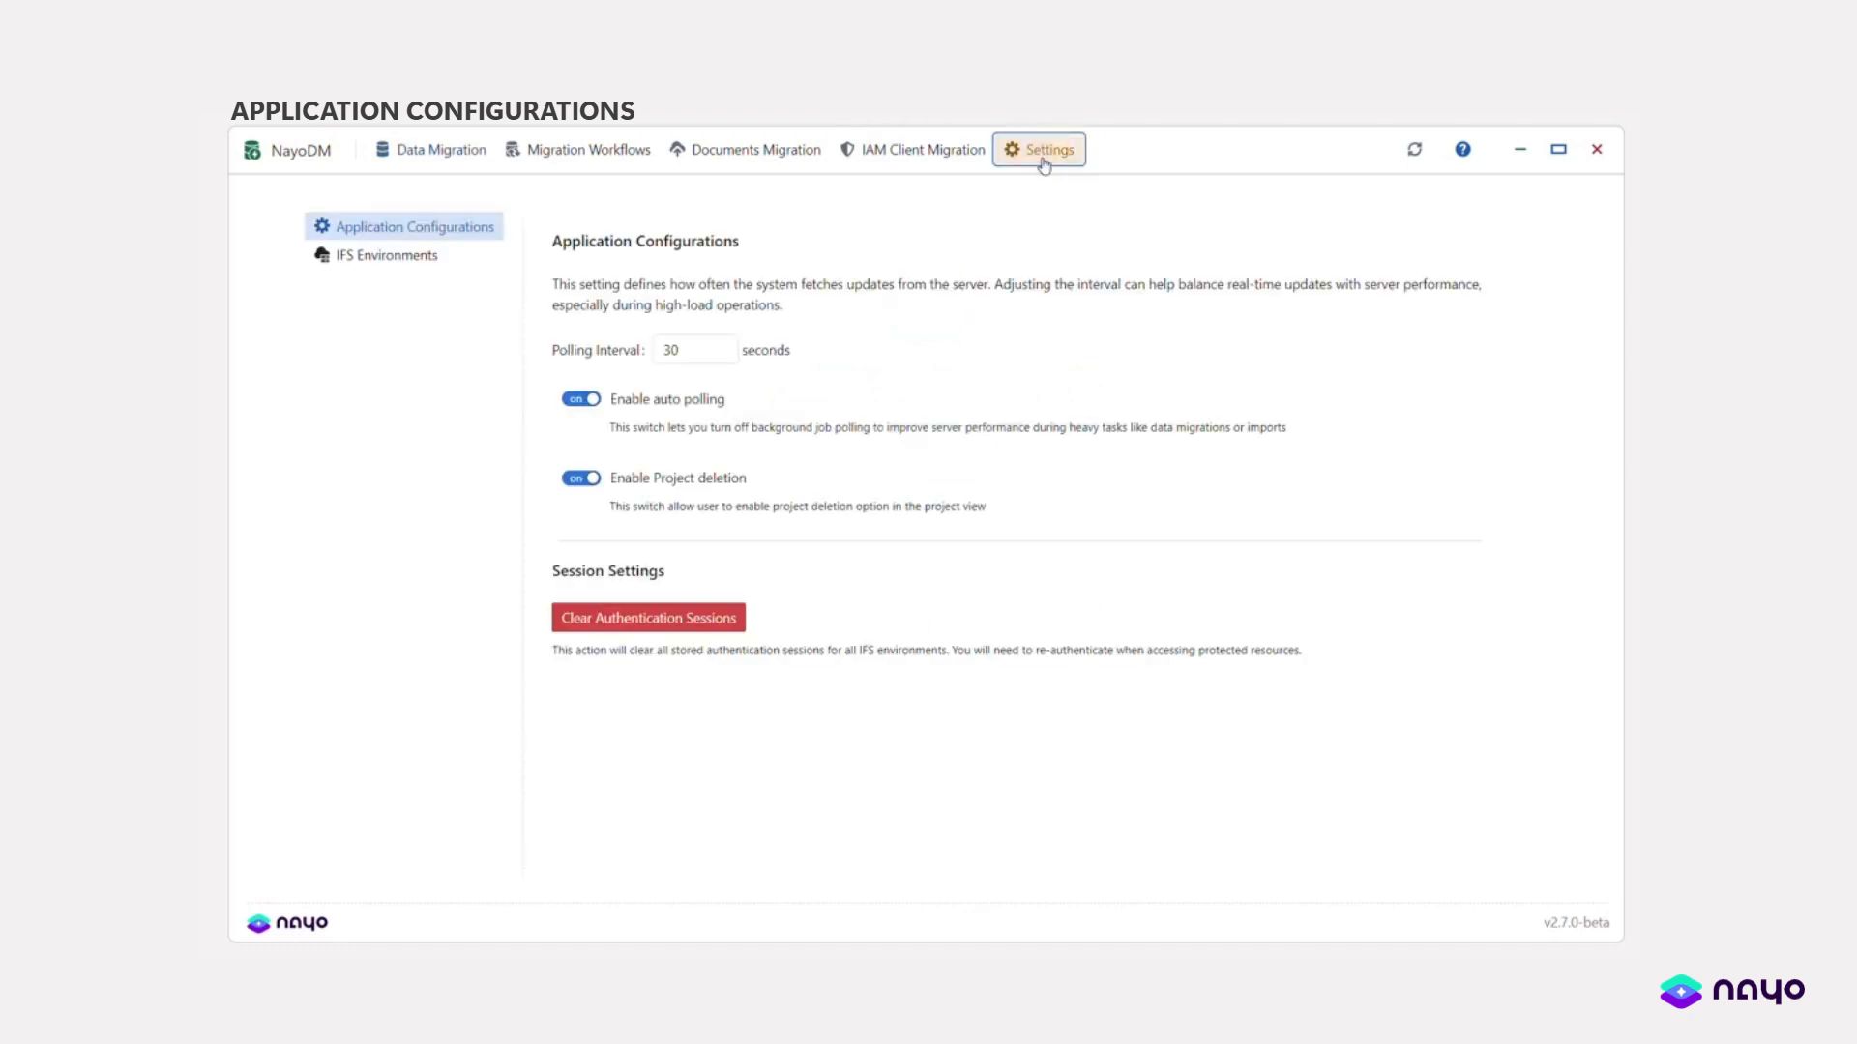
{"action": "left_click", "coordinate": [386, 262]}
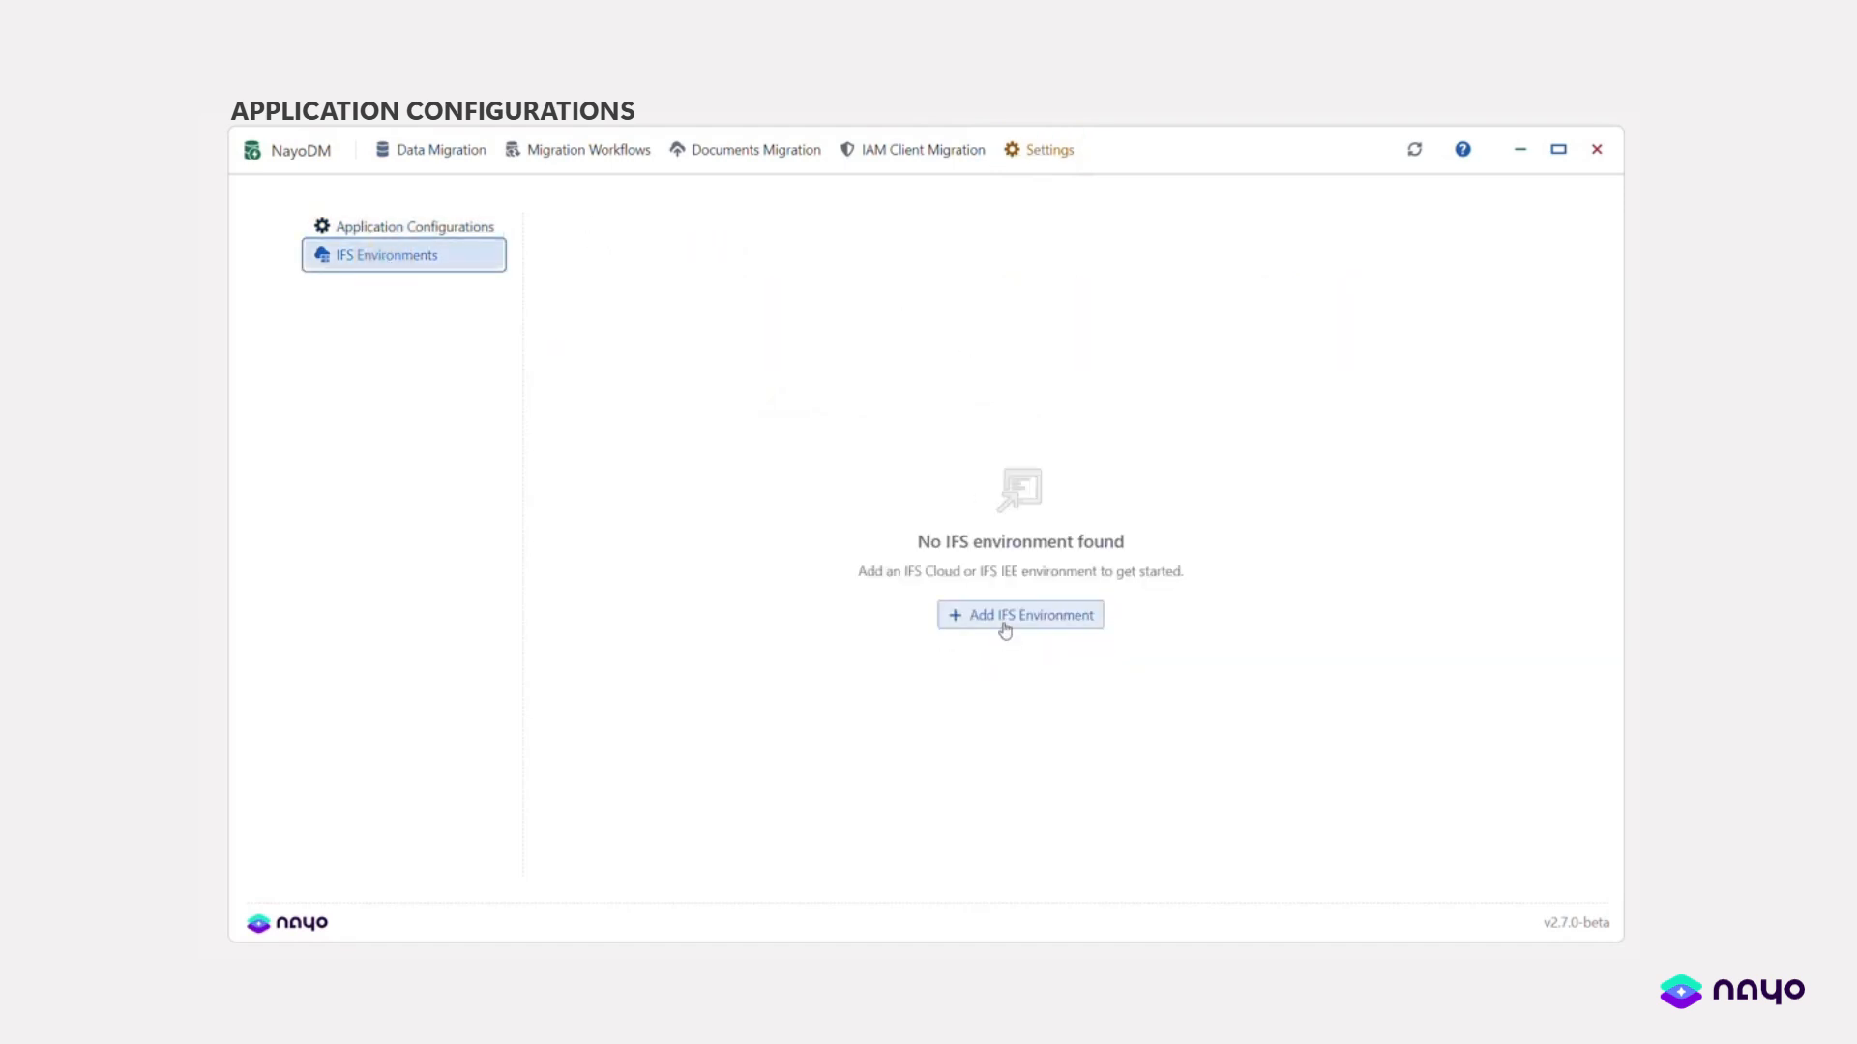
{"action": "left_click", "coordinate": [1005, 629]}
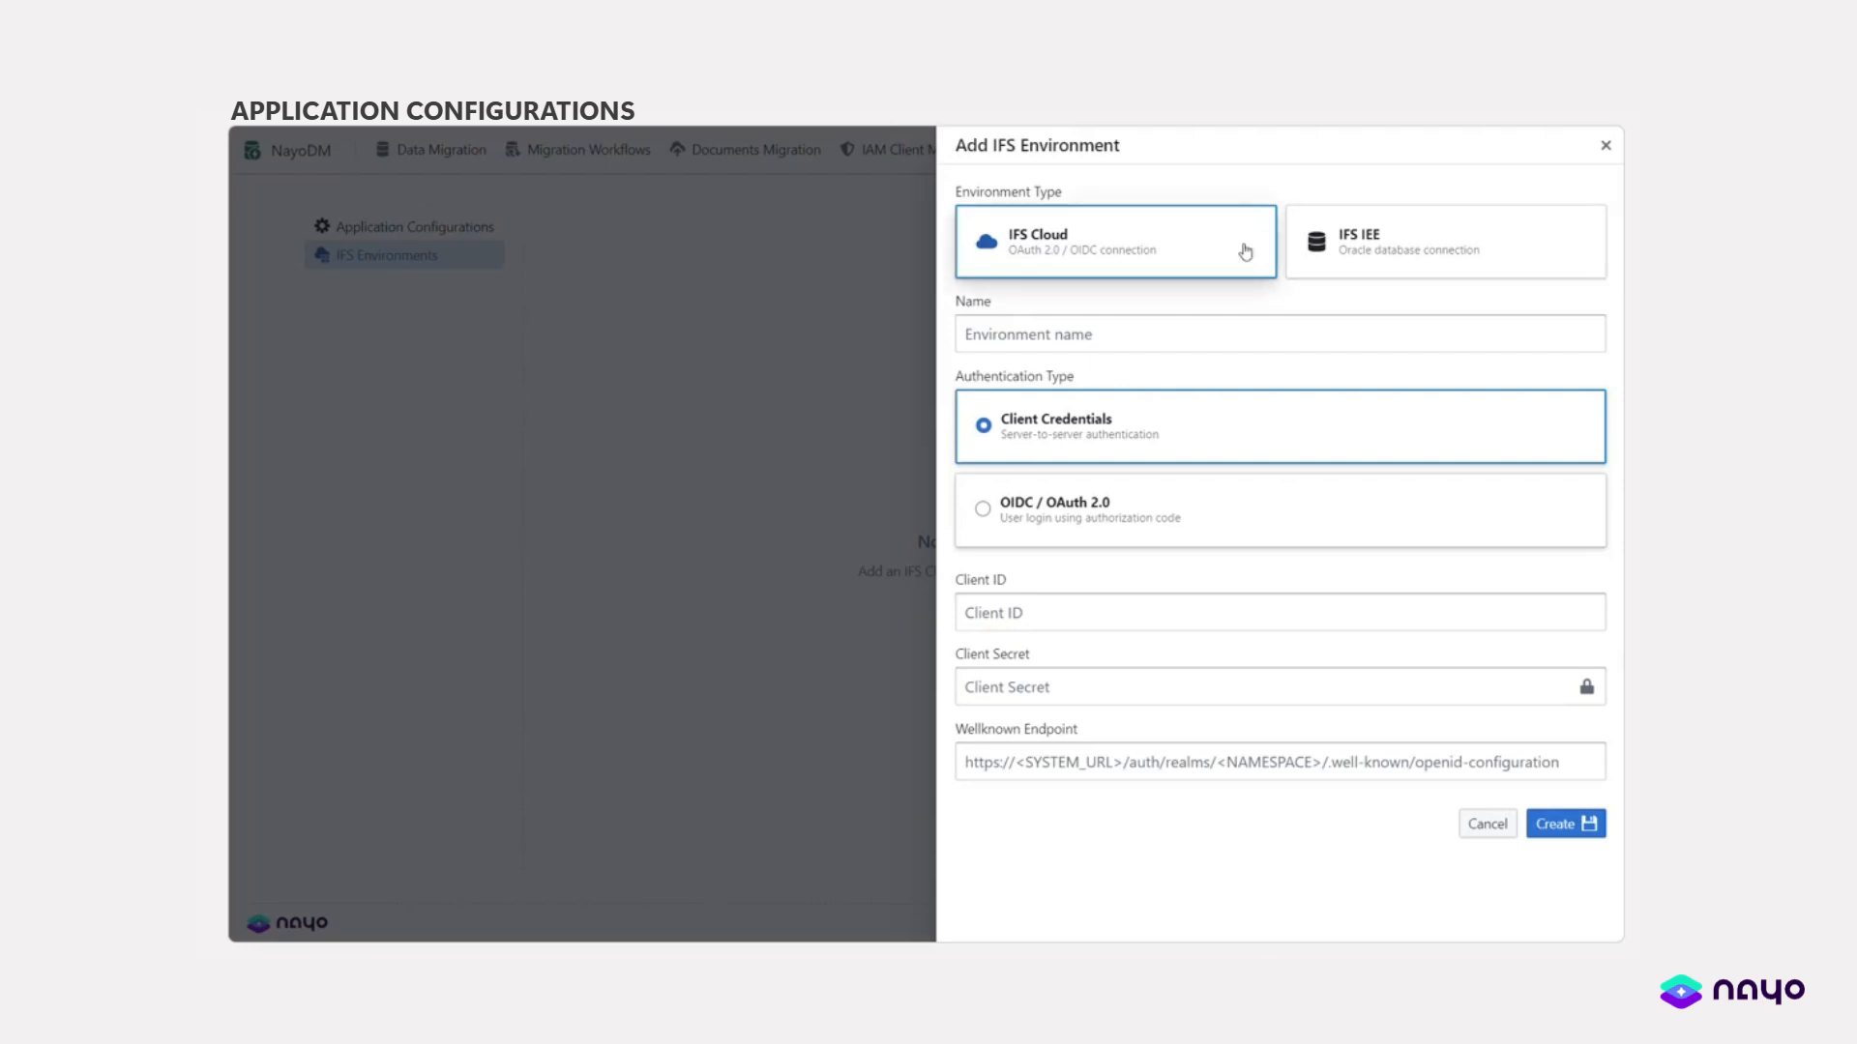
{"action": "left_click", "coordinate": [1606, 145]}
- Read the IFS Configurations instructions on creating permission sets in the help's Installation & Logs section
{"action": "left_click", "coordinate": [1462, 148]}
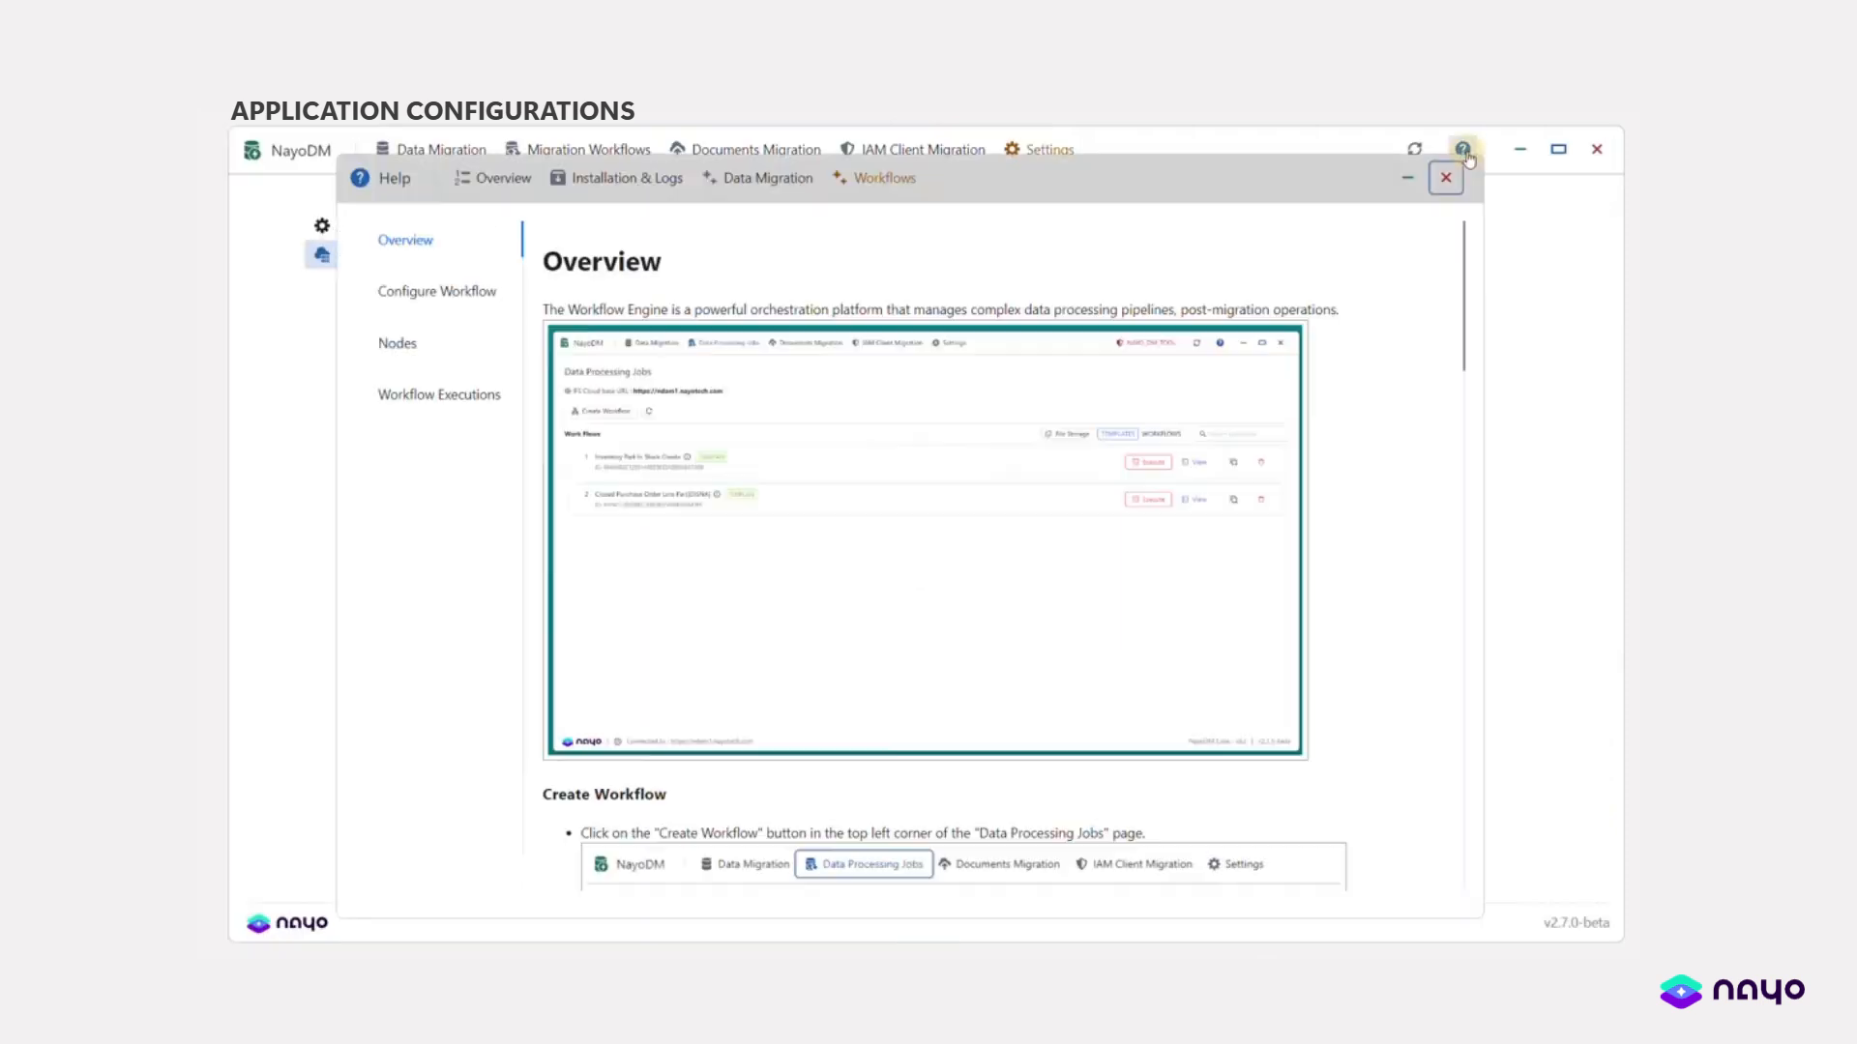
{"action": "left_click", "coordinate": [566, 179]}
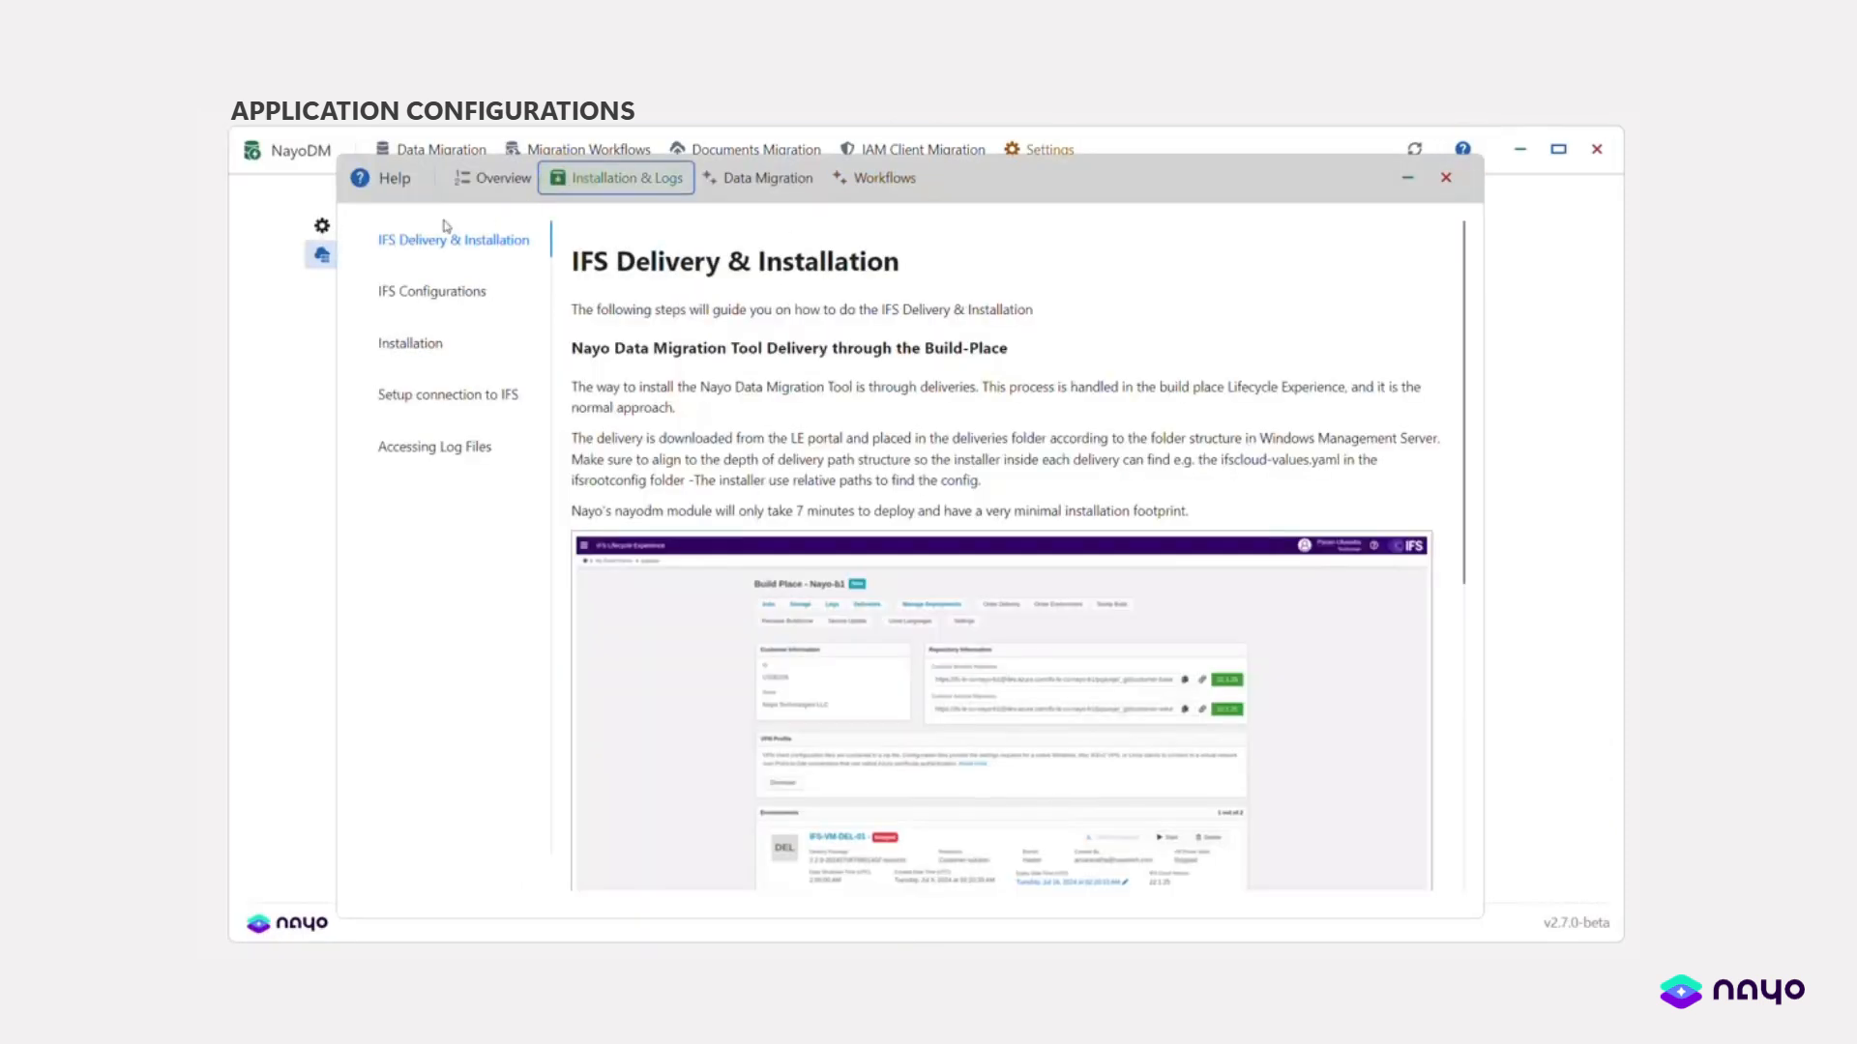
{"action": "left_click", "coordinate": [424, 295]}
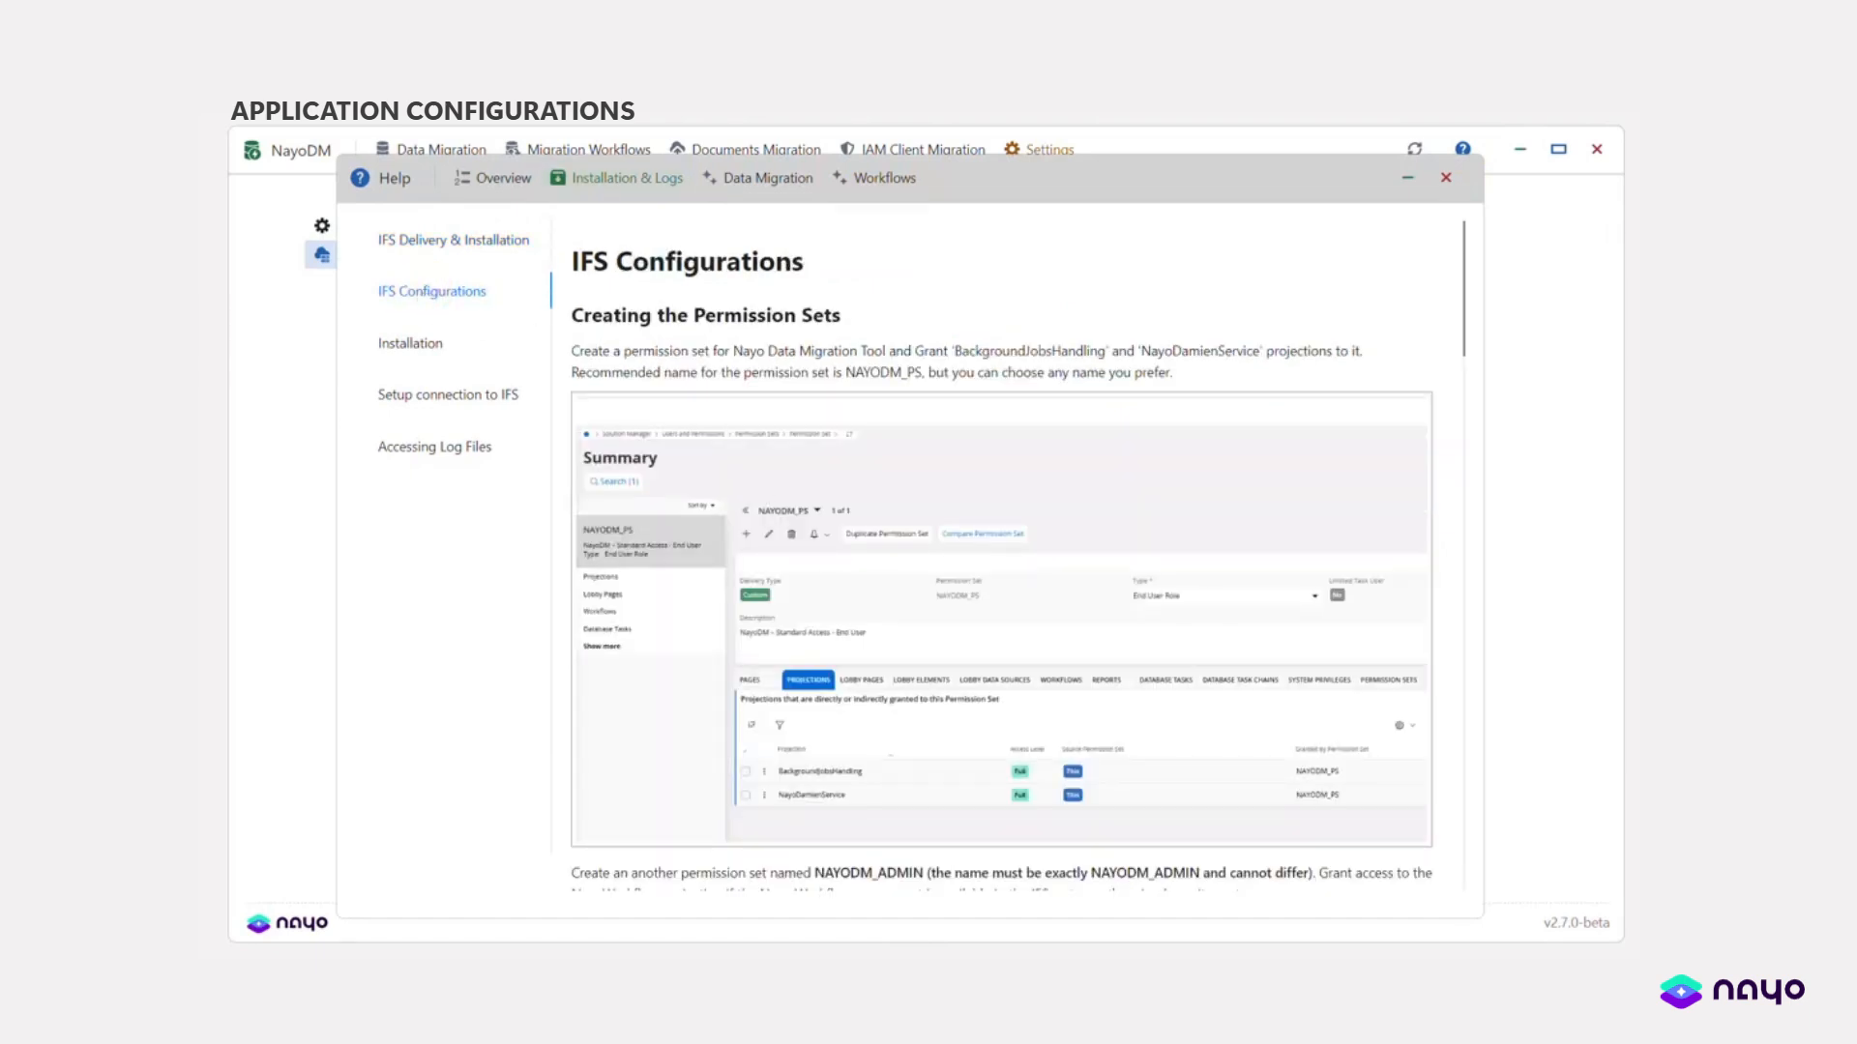
{"action": "scroll", "coordinate": [938, 464], "scroll_direction": "down", "scroll_amount": 15}
{"action": "scroll", "coordinate": [945, 471], "scroll_direction": "down", "scroll_amount": 8}
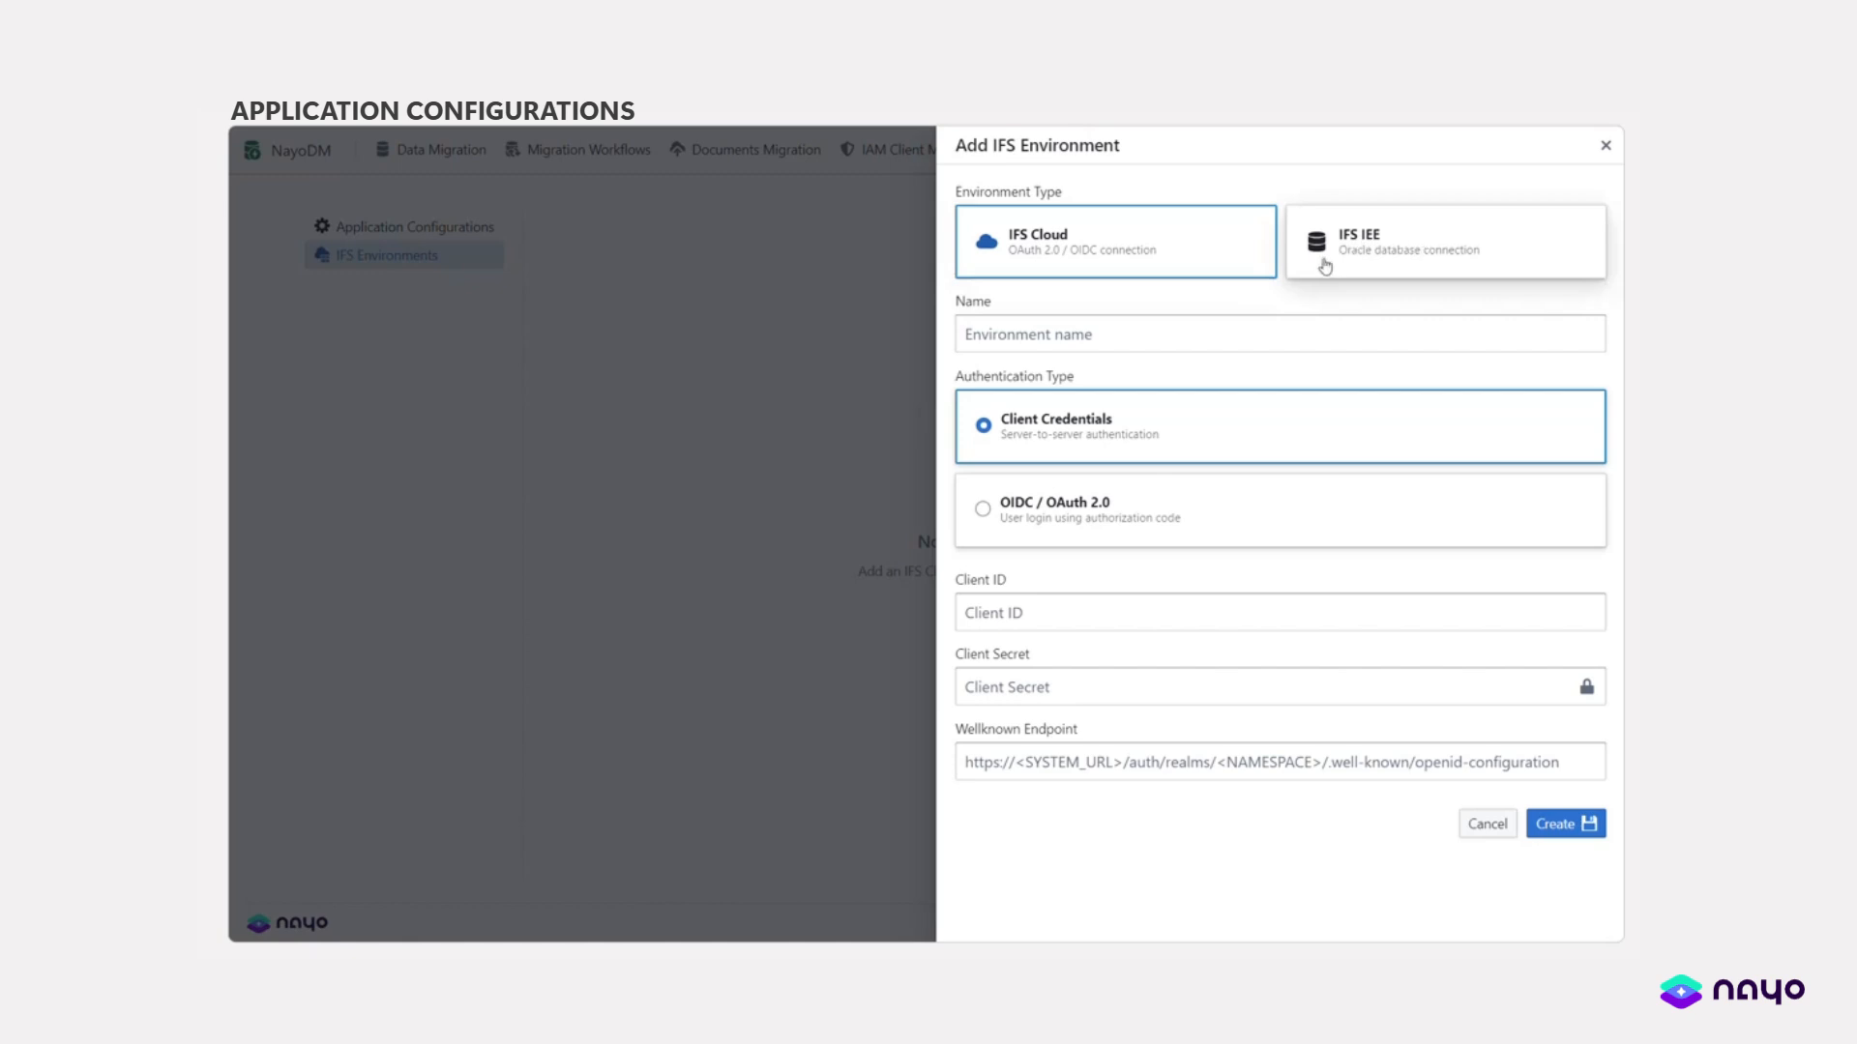
- Create the IFS Cloud environments NAYO_dm_tool and Signia UAT with Client Credentials authentication, entering client ID, client secret and well-known endpoint for each
{"action": "left_click", "coordinate": [1121, 334]}
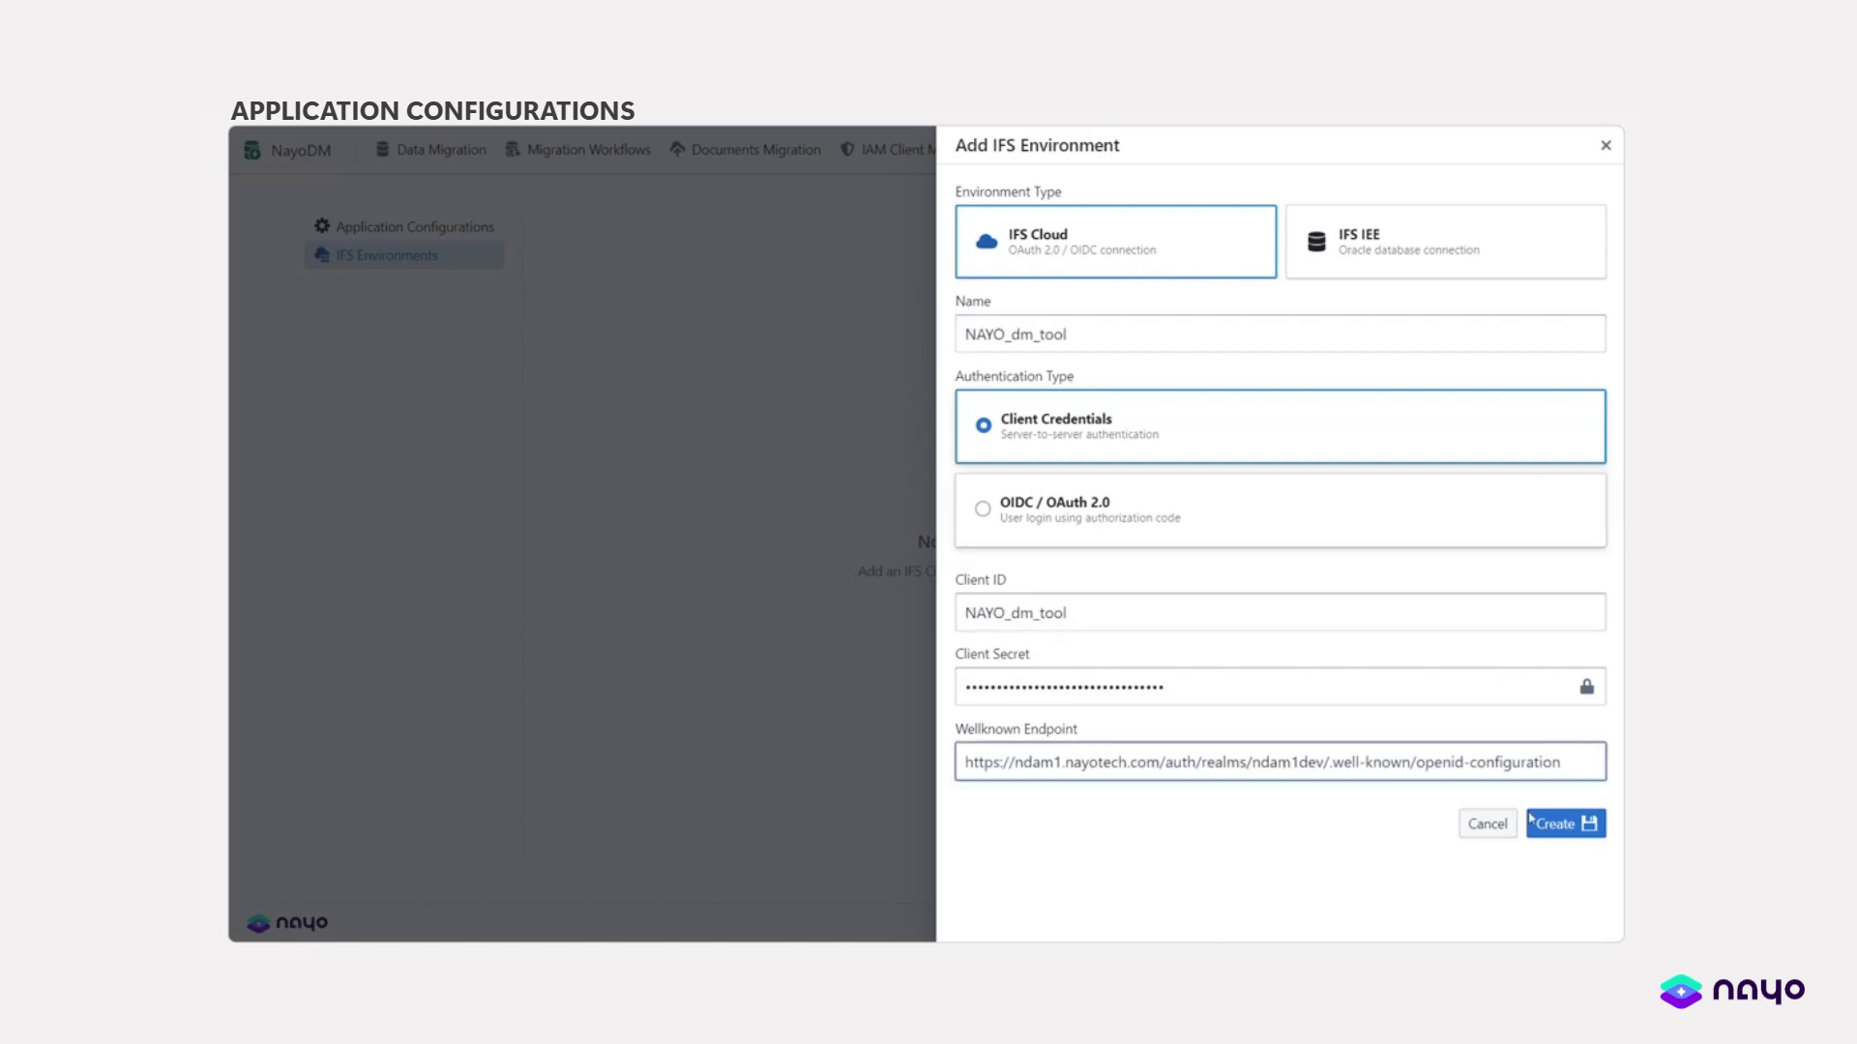
{"action": "left_click", "coordinate": [1547, 823]}
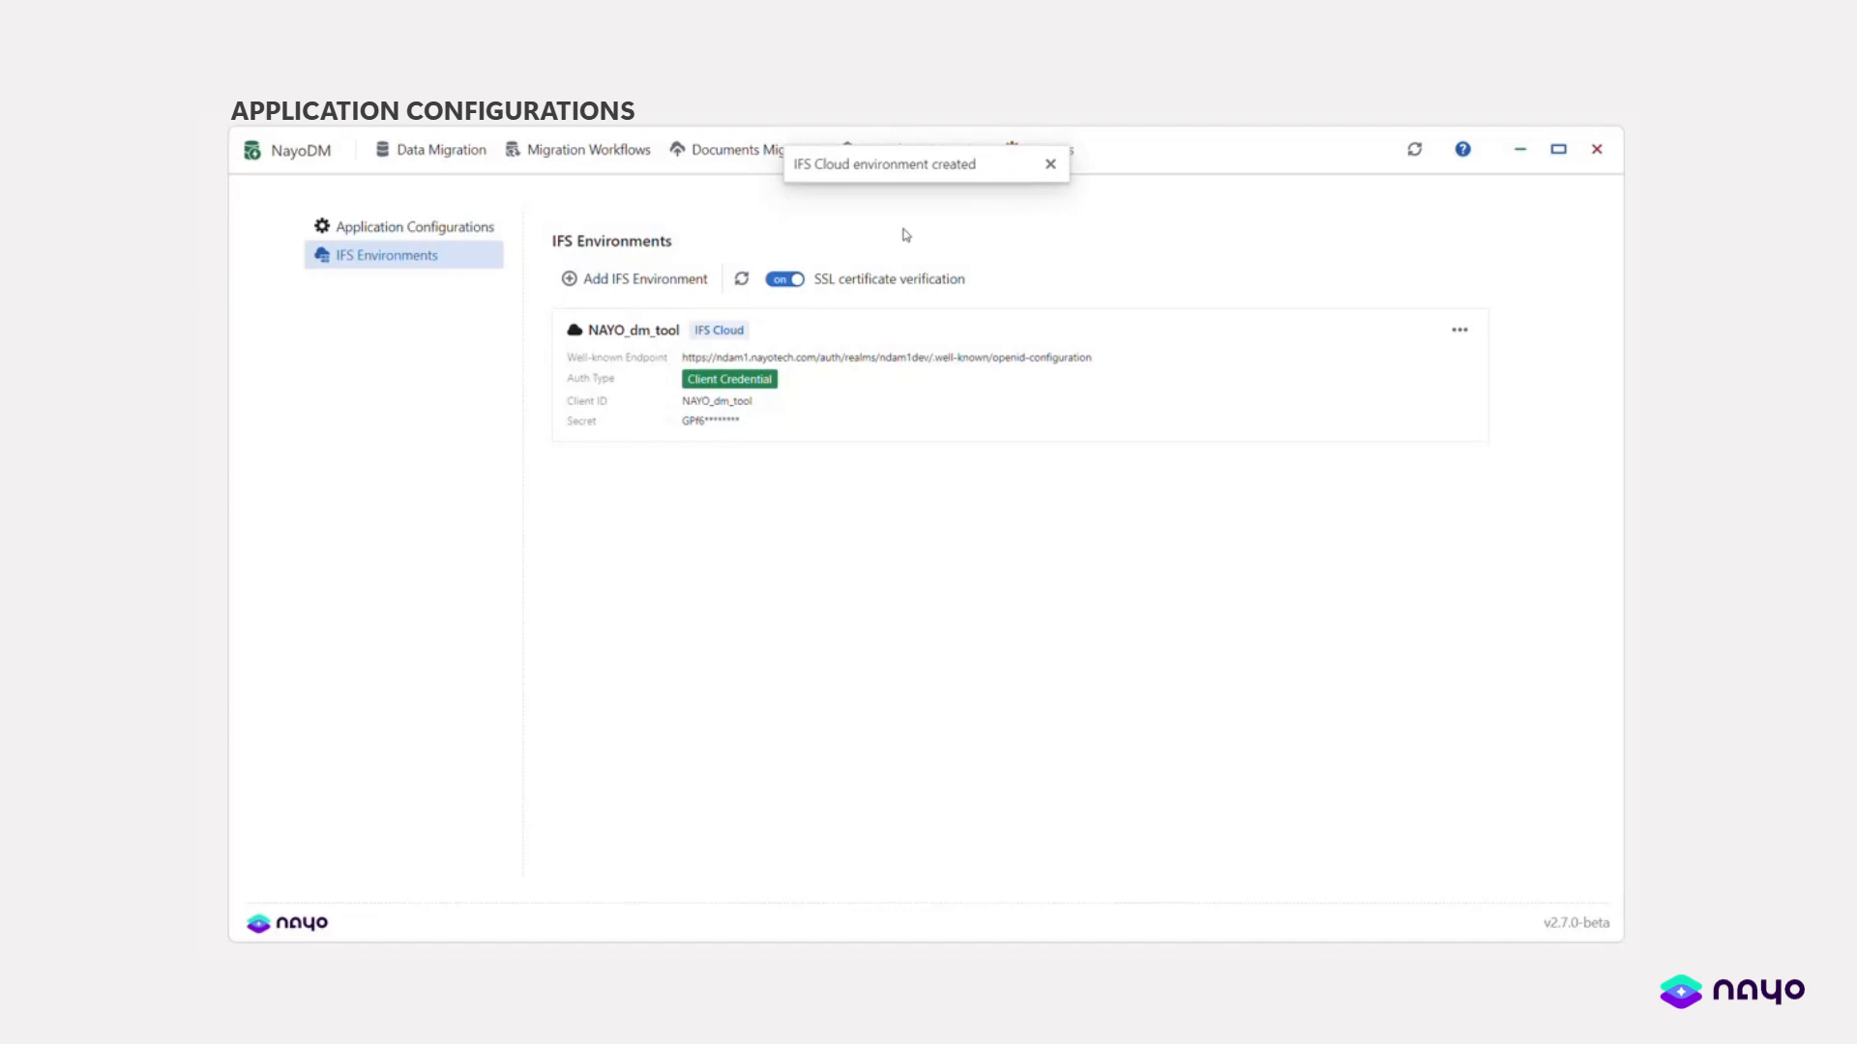
{"action": "left_click", "coordinate": [639, 279]}
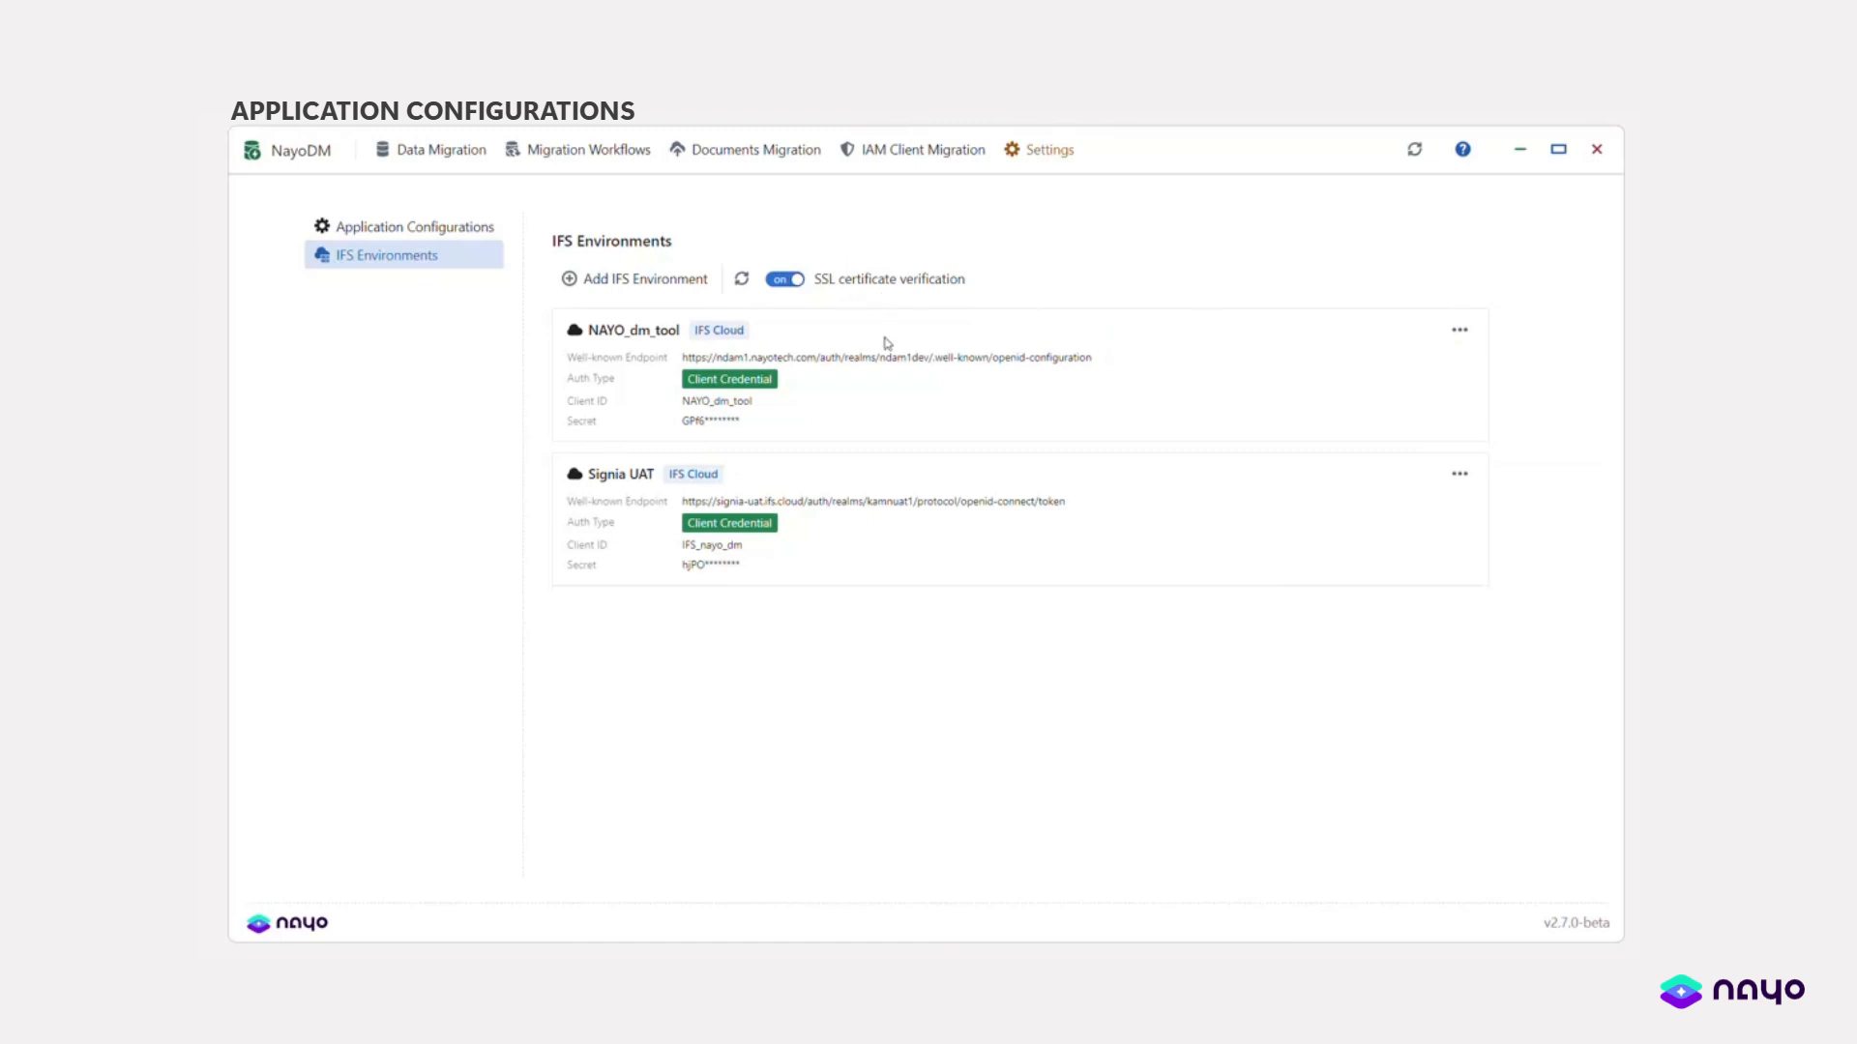
- Set the NAYO_dm_tool environment as the current one
{"action": "left_click", "coordinate": [1459, 332]}
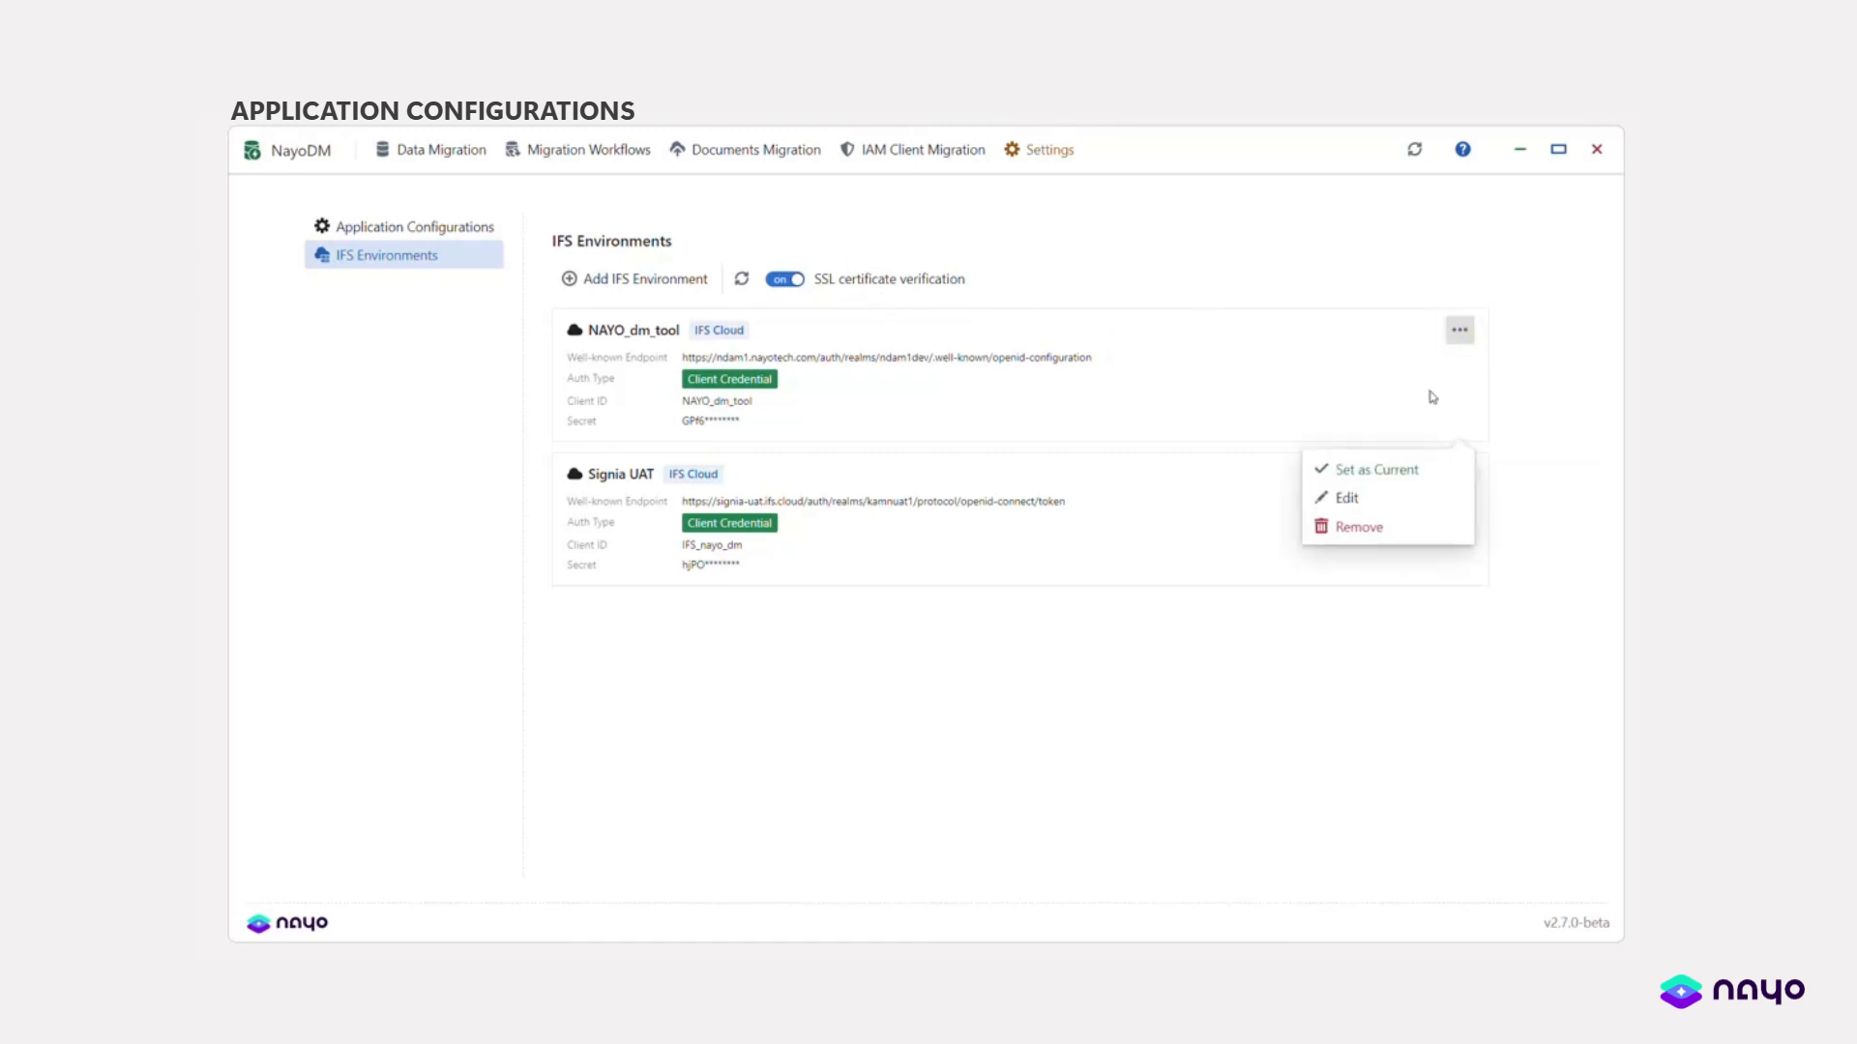
{"action": "left_click", "coordinate": [1392, 483]}
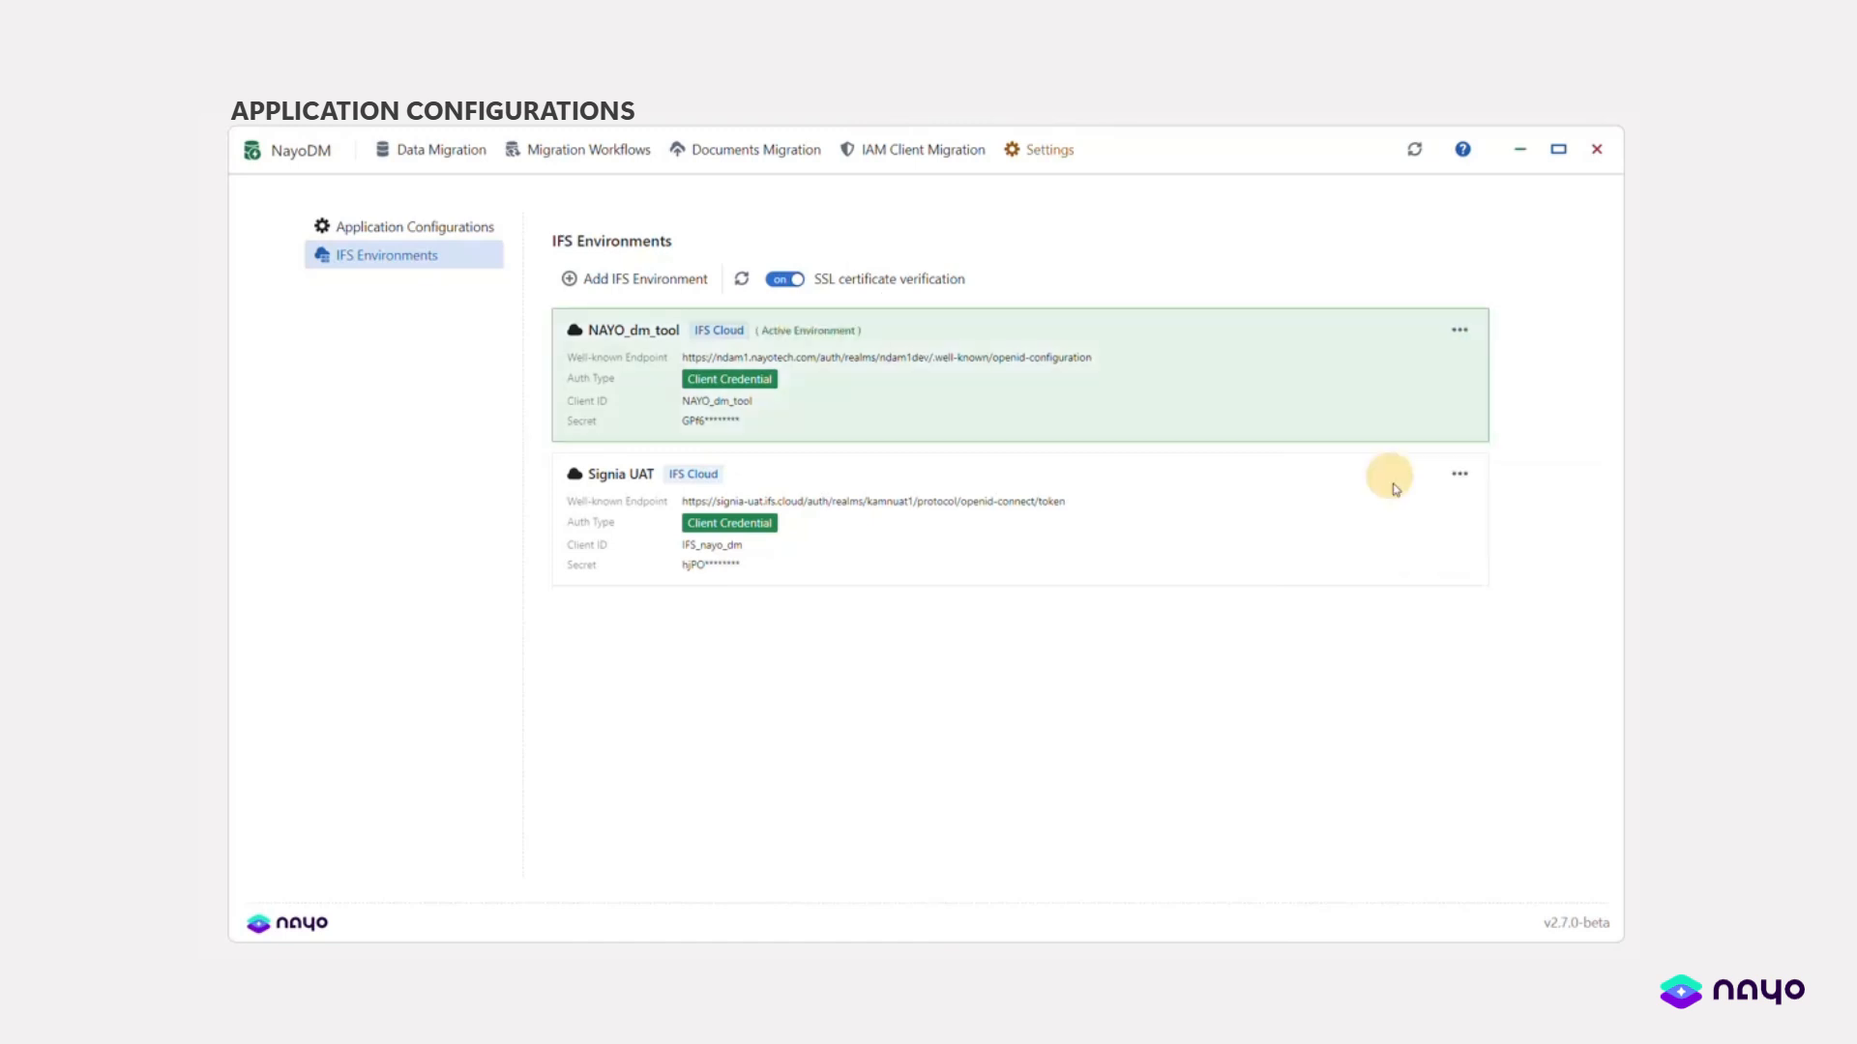
- Create the IFS IEE environment Nayo Internal App10 with host ndevr10.nayotech.local, port 1521, service APPS10, user IFSAPP and the password, testing the connection first
{"action": "left_click", "coordinate": [663, 287]}
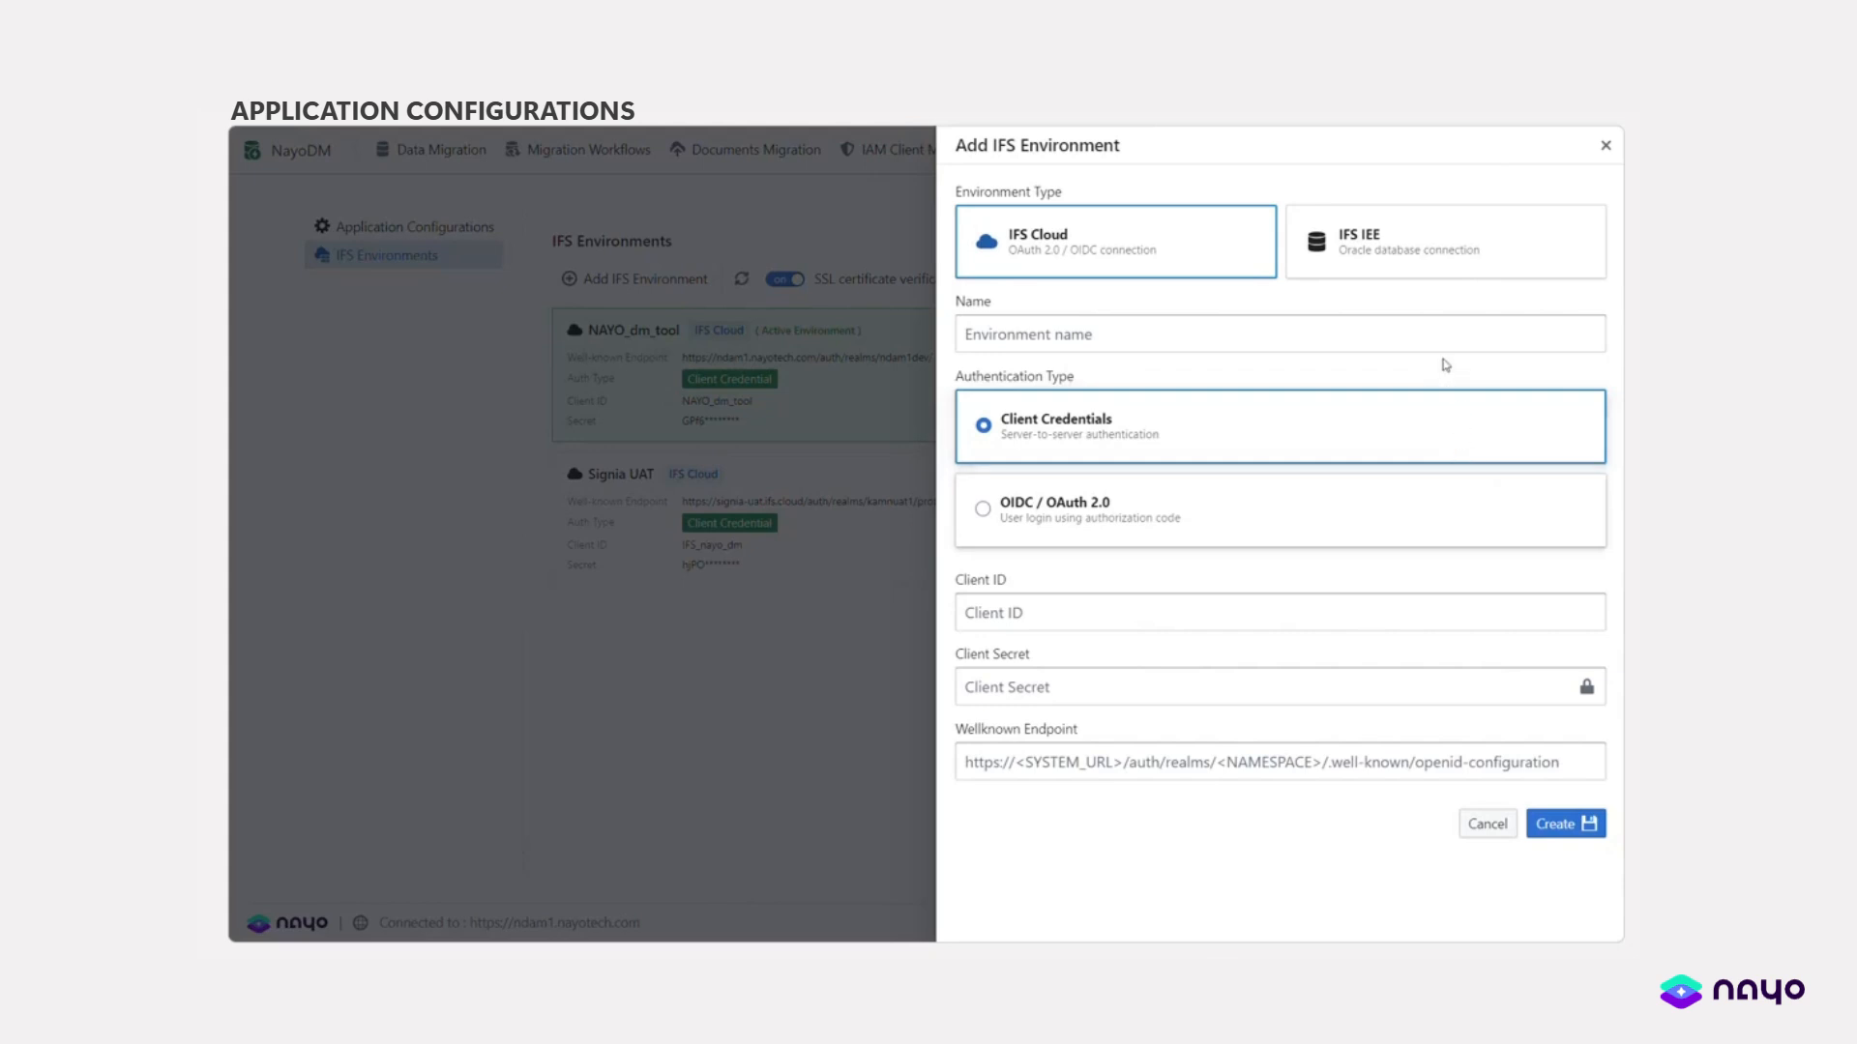
{"action": "left_click", "coordinate": [1409, 248]}
{"action": "left_click", "coordinate": [1313, 322]}
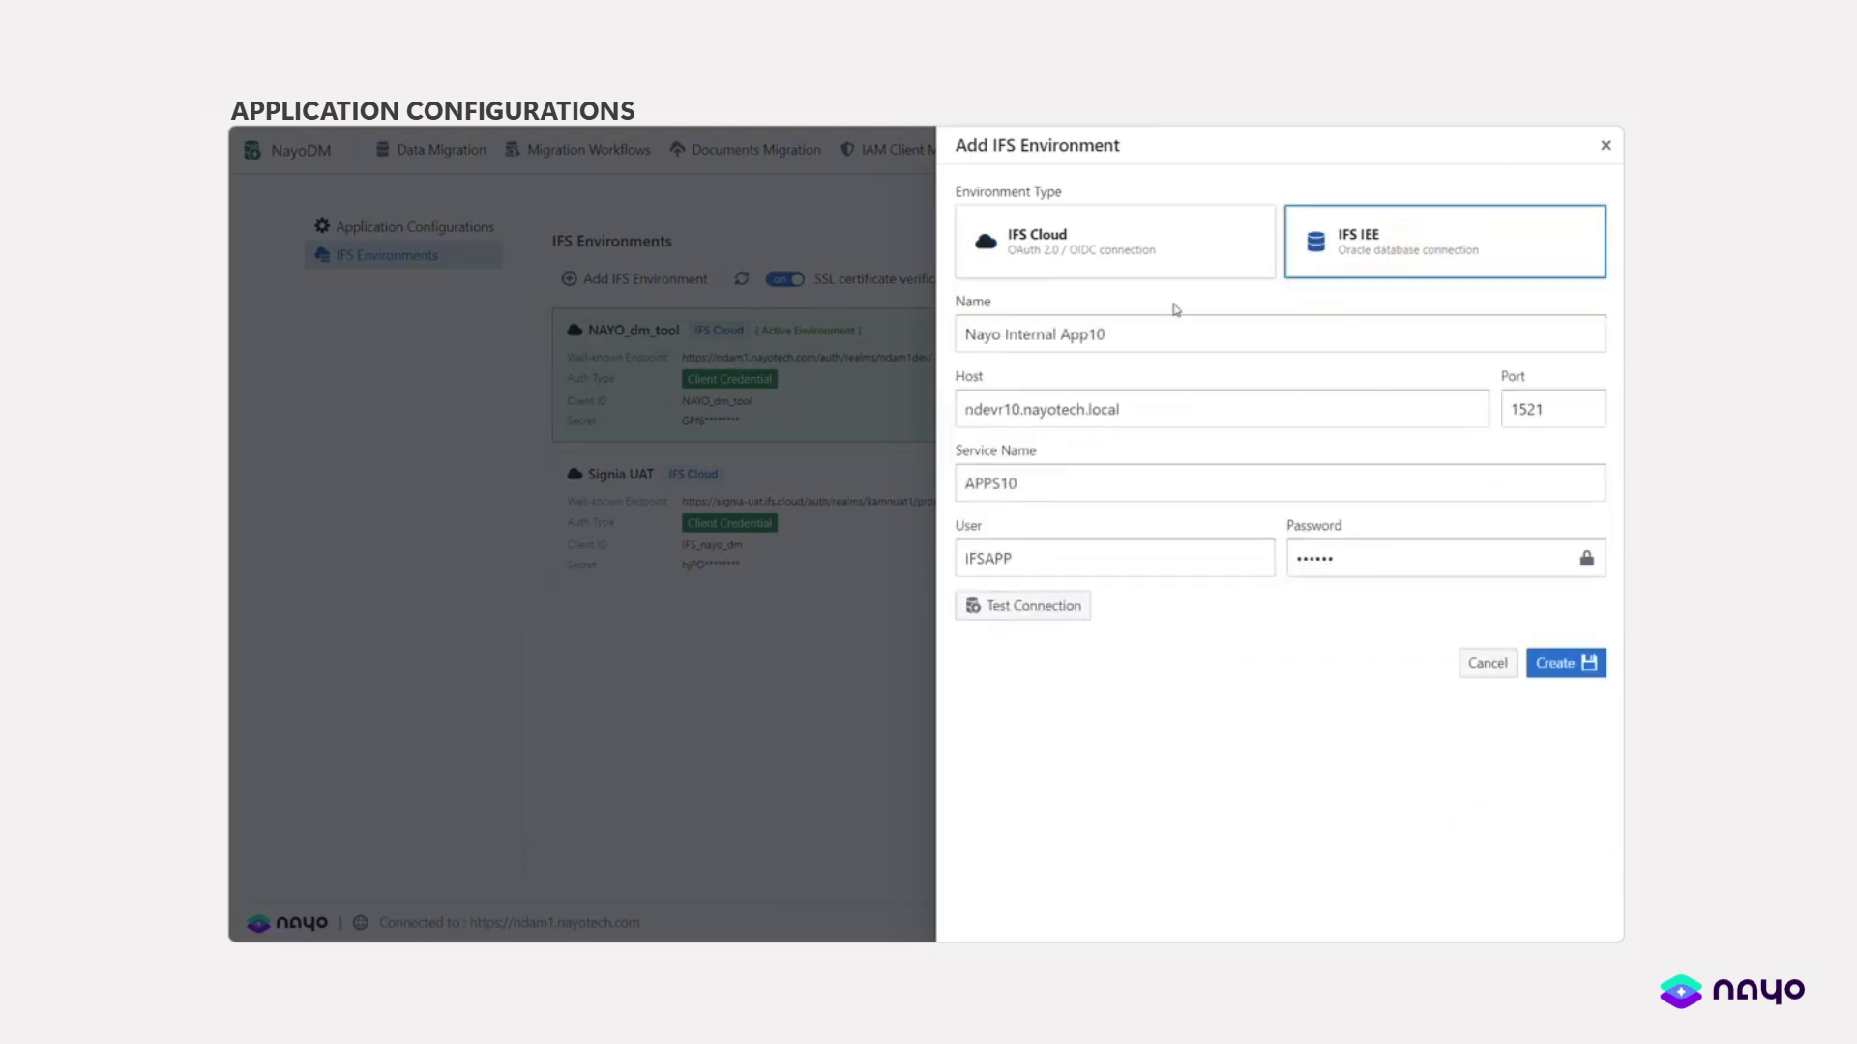
{"action": "left_click", "coordinate": [1169, 335]}
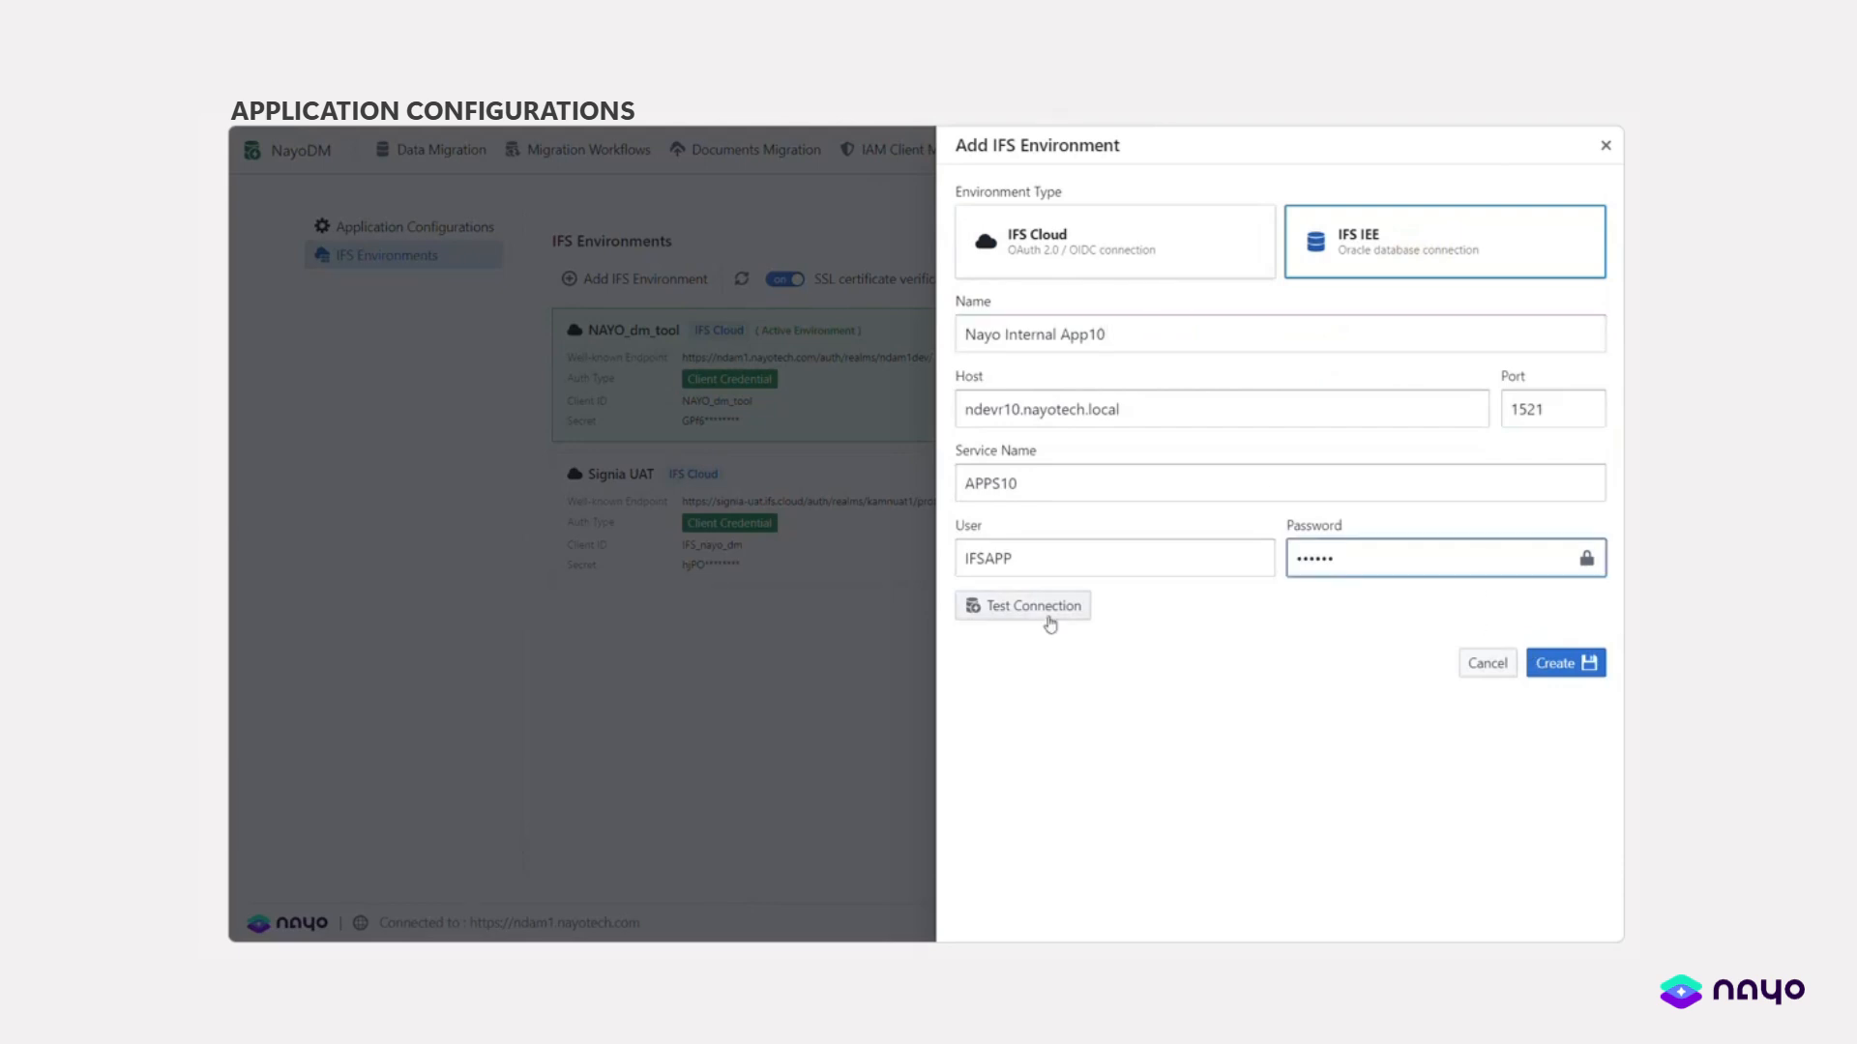
{"action": "left_click", "coordinate": [1049, 623]}
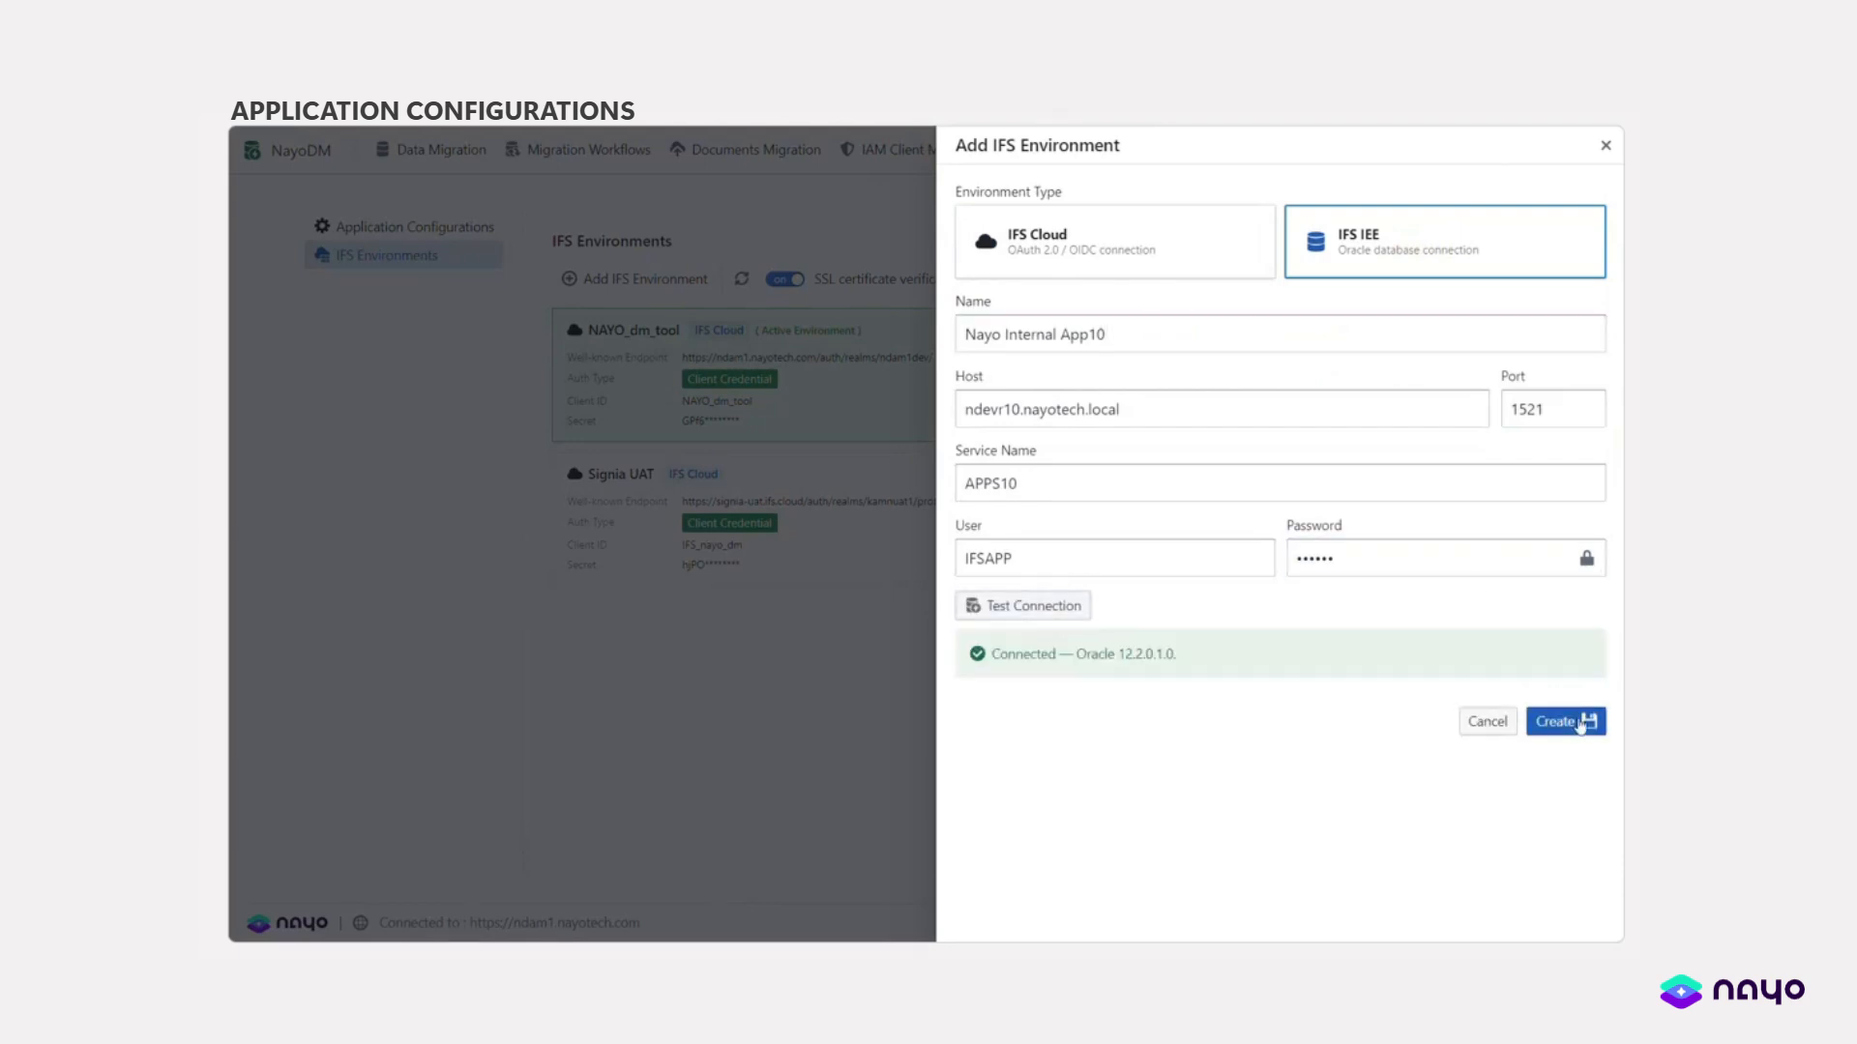
{"action": "left_click", "coordinate": [1578, 723]}
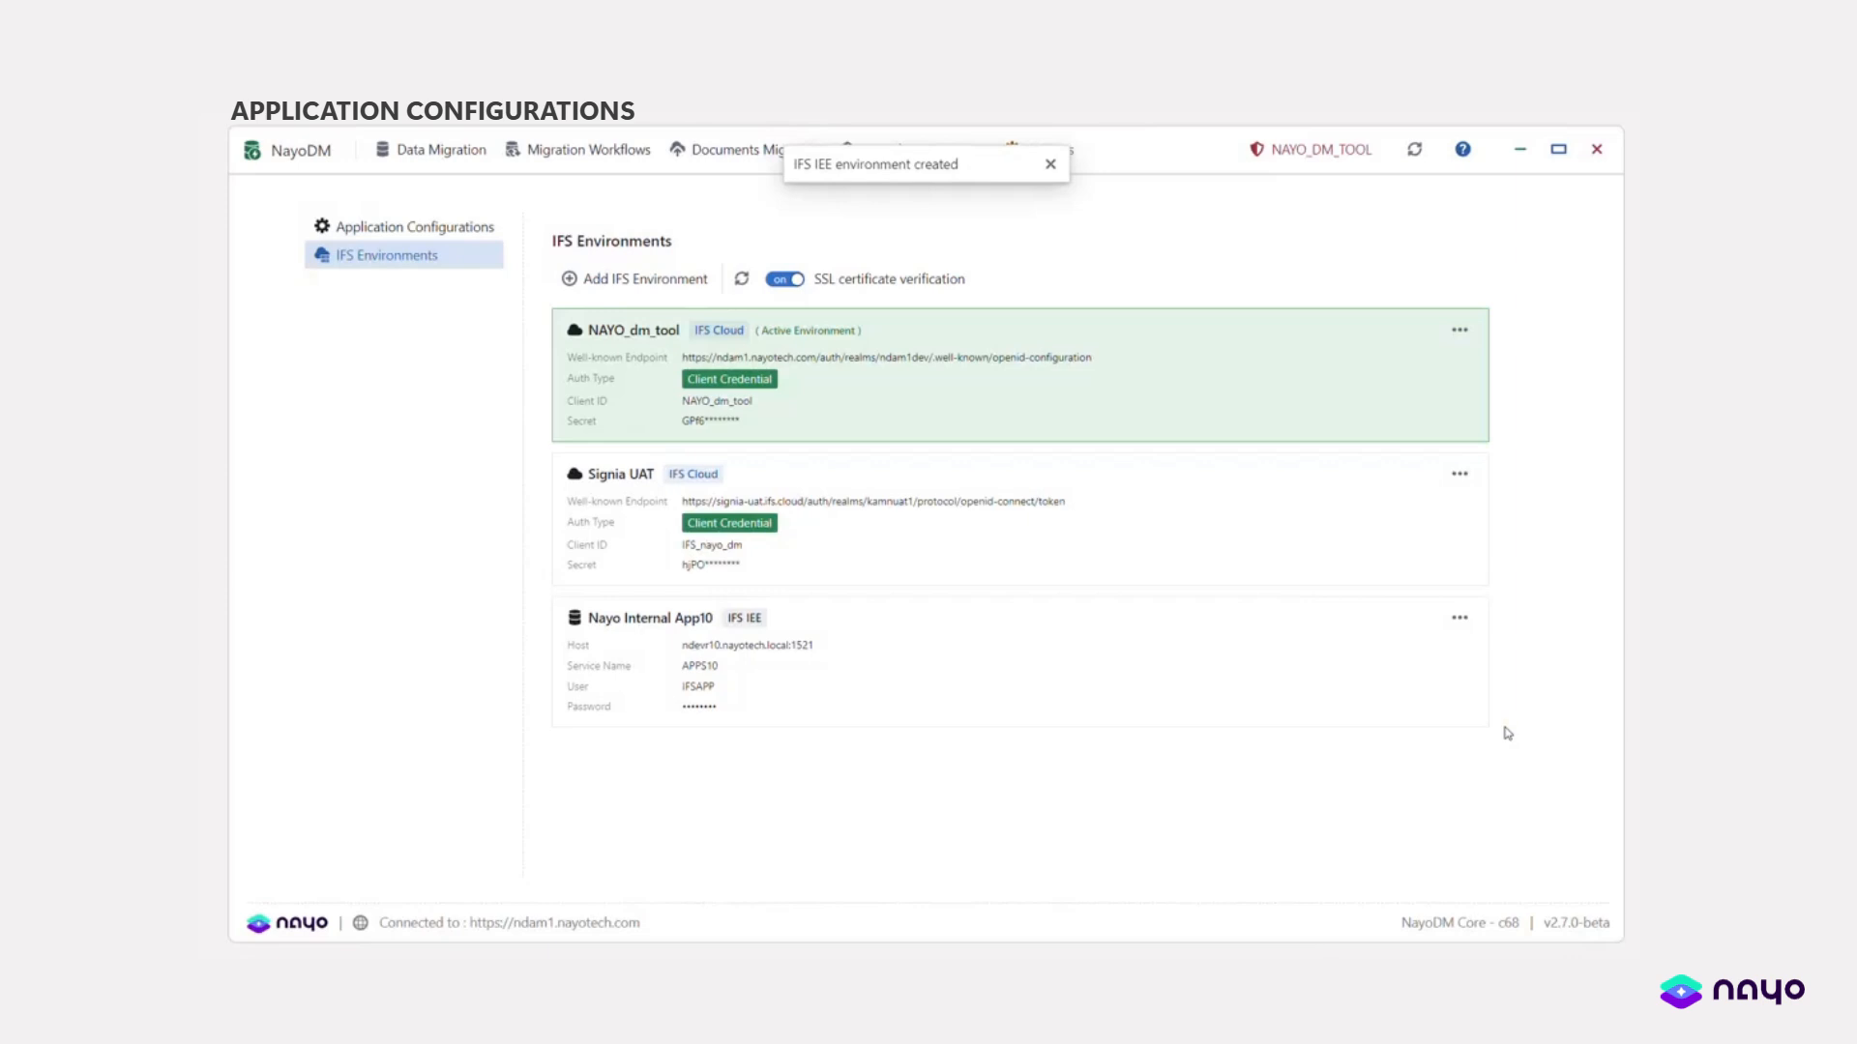
- View the available actions for the Nayo Internal App10 and Signia UAT environments without applying any
{"action": "left_click", "coordinate": [1459, 619]}
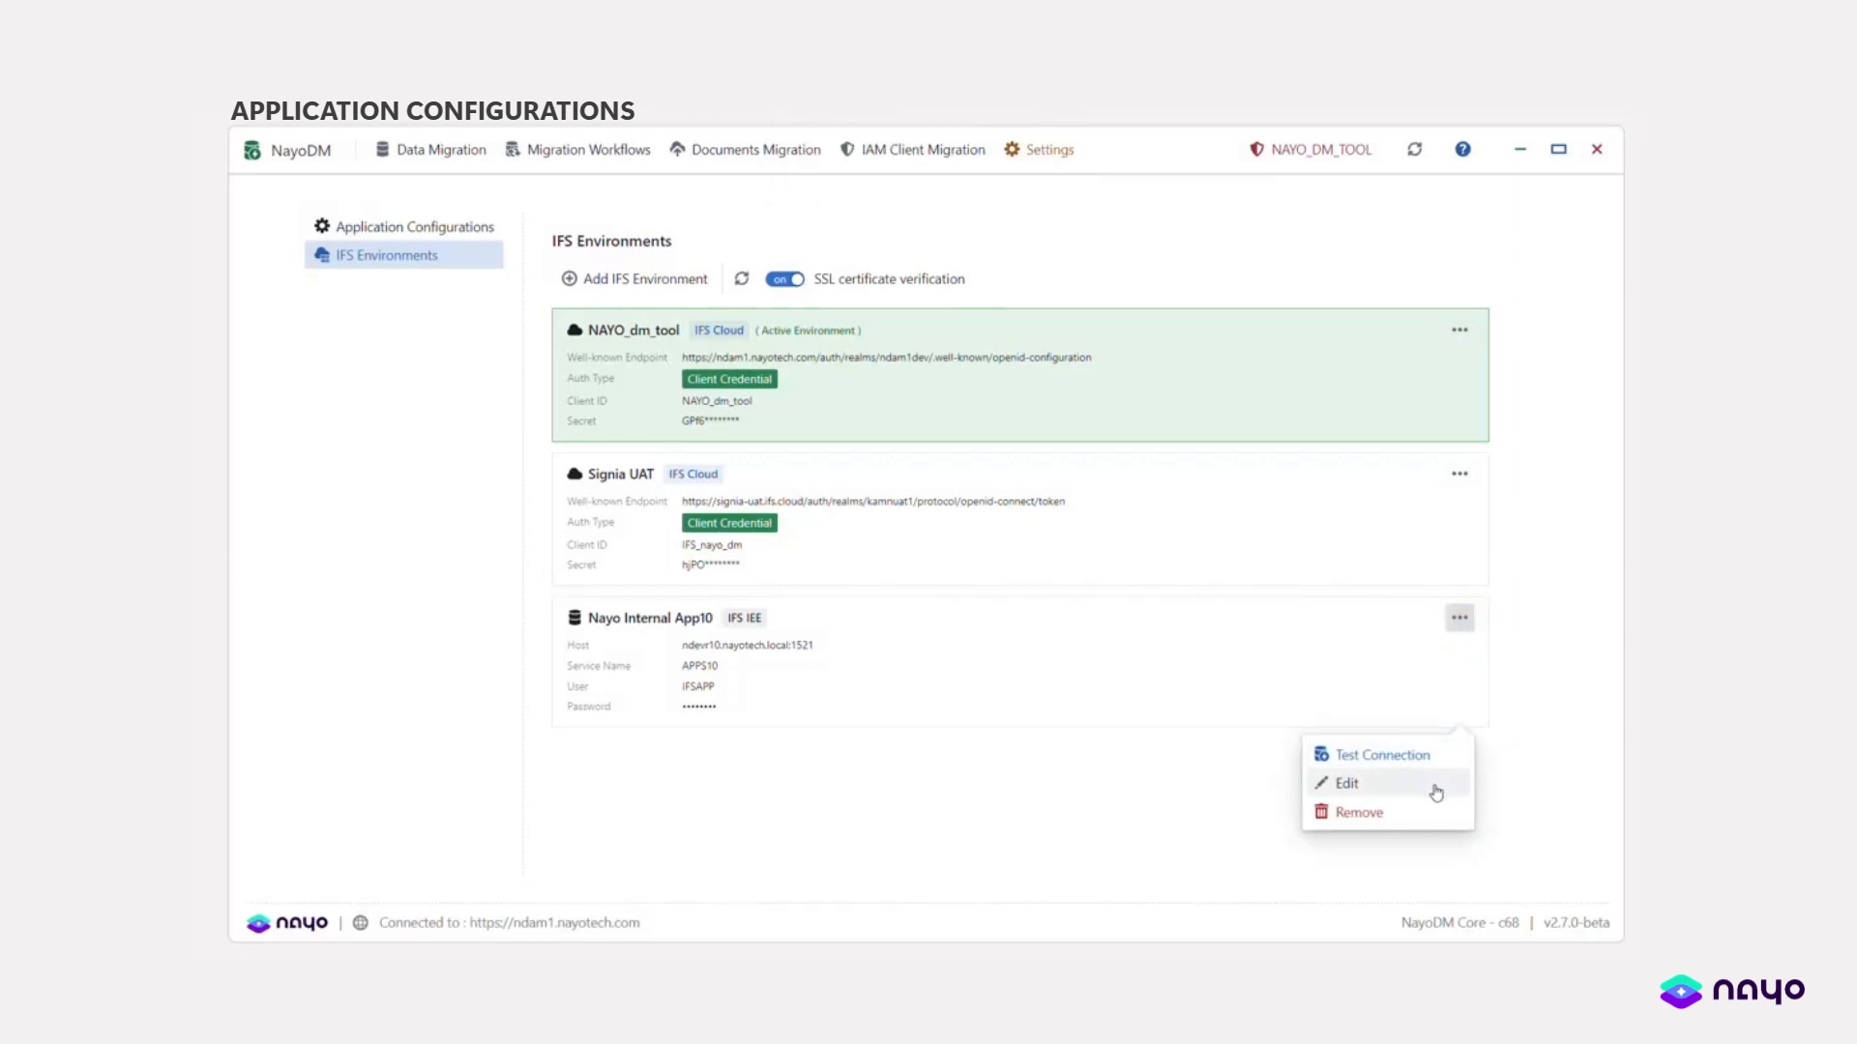
{"action": "left_click", "coordinate": [1453, 481]}
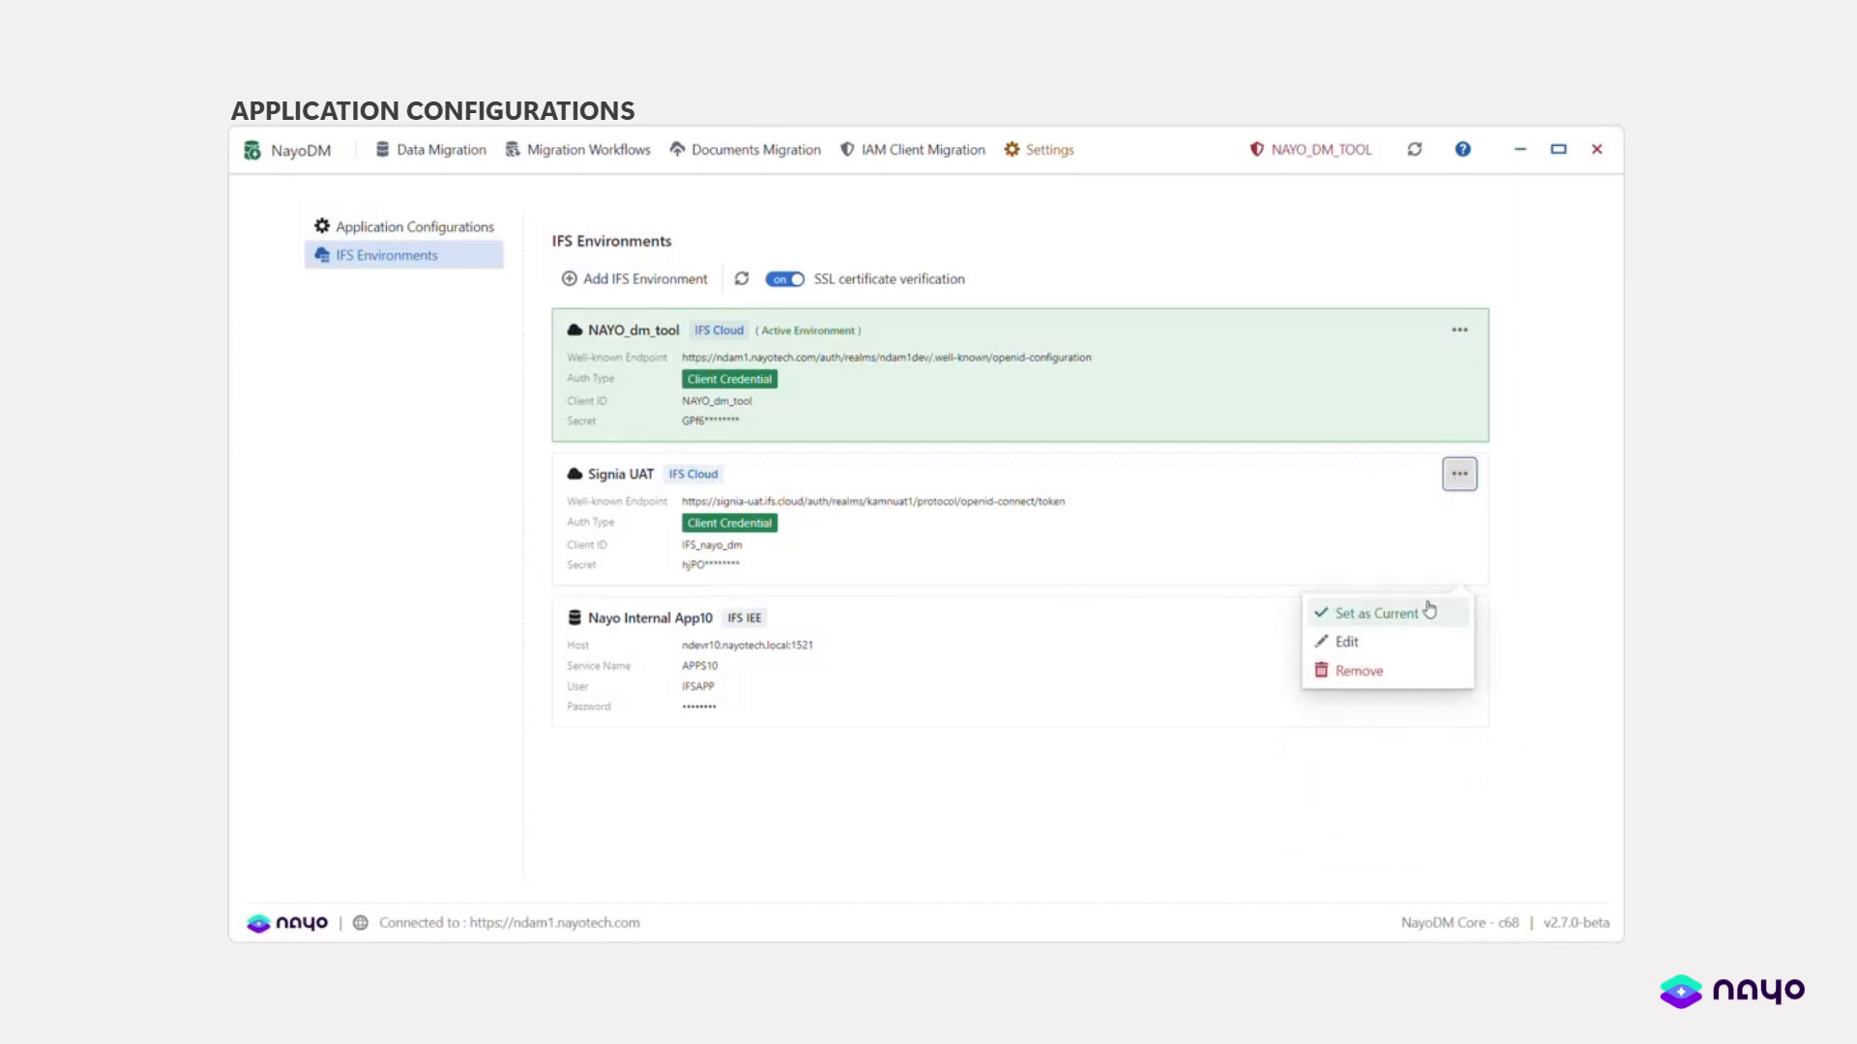
{"action": "left_click", "coordinate": [1546, 473]}
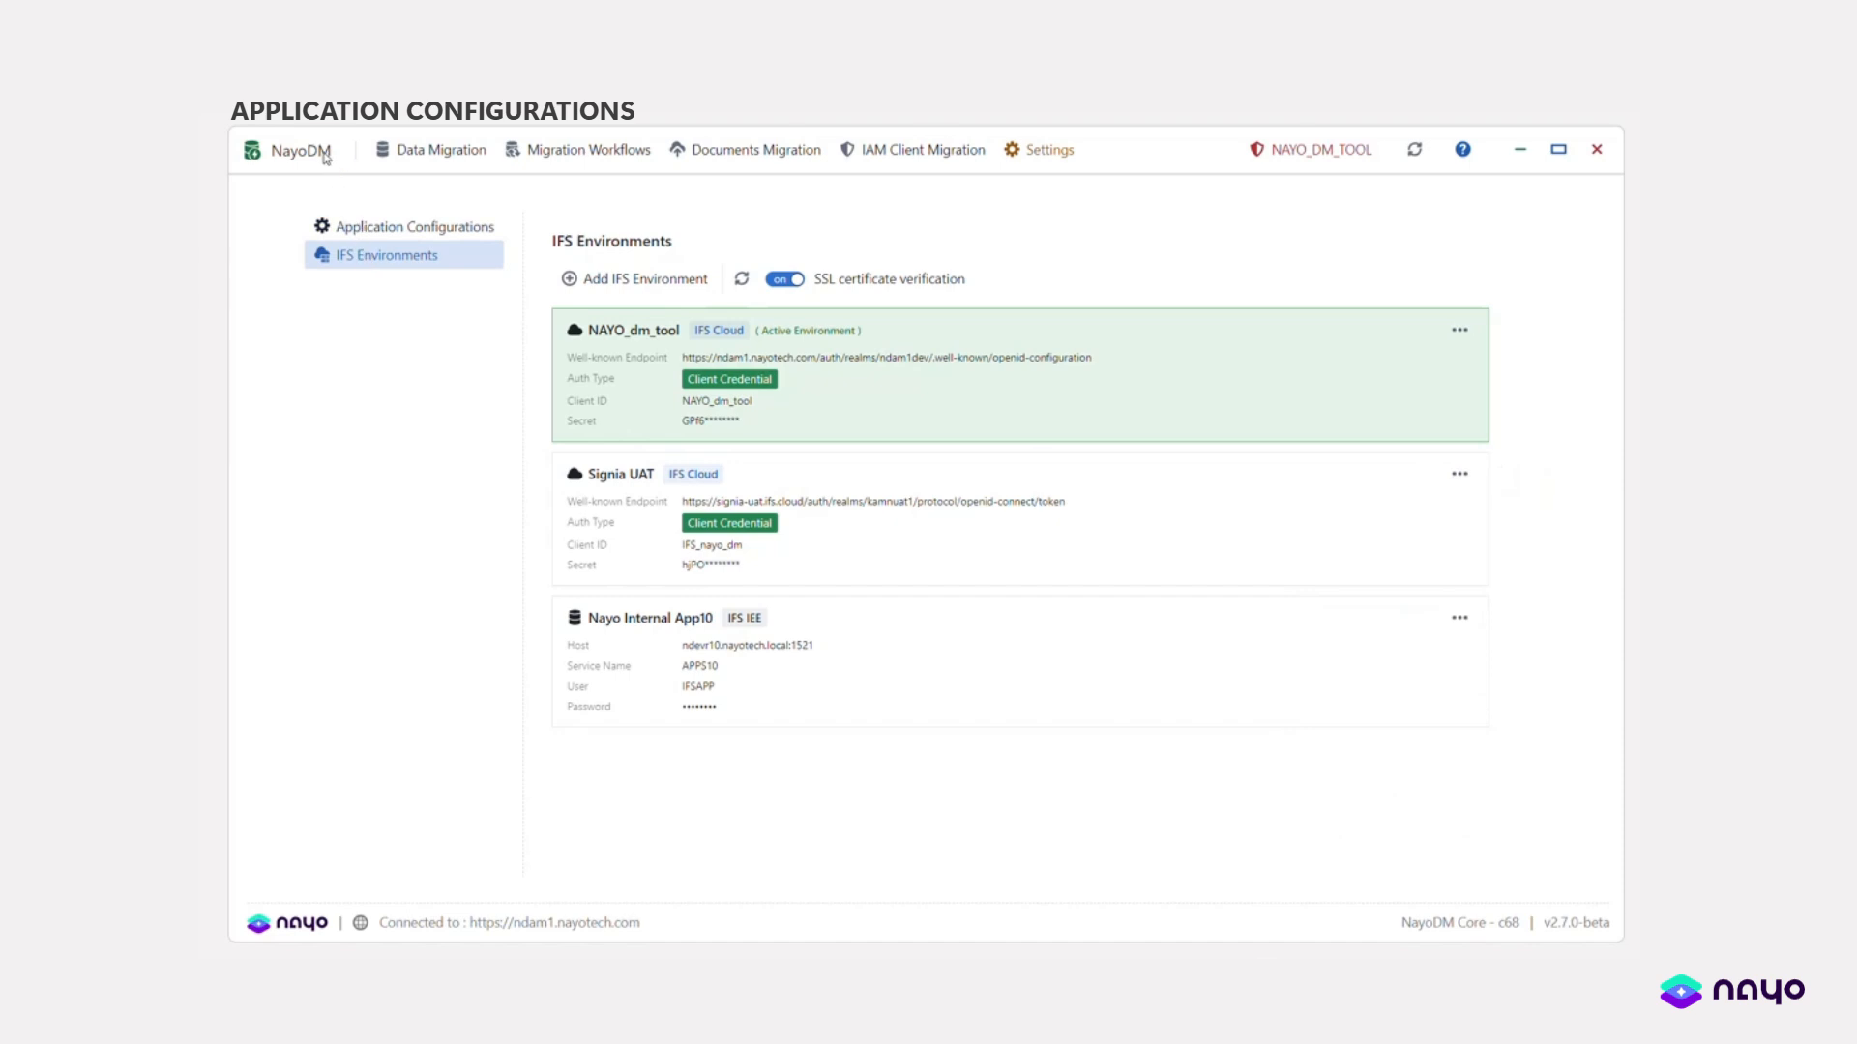
- Open Data Migration and view the JSON project files available for import, cancelling without importing one
{"action": "left_click", "coordinate": [431, 152]}
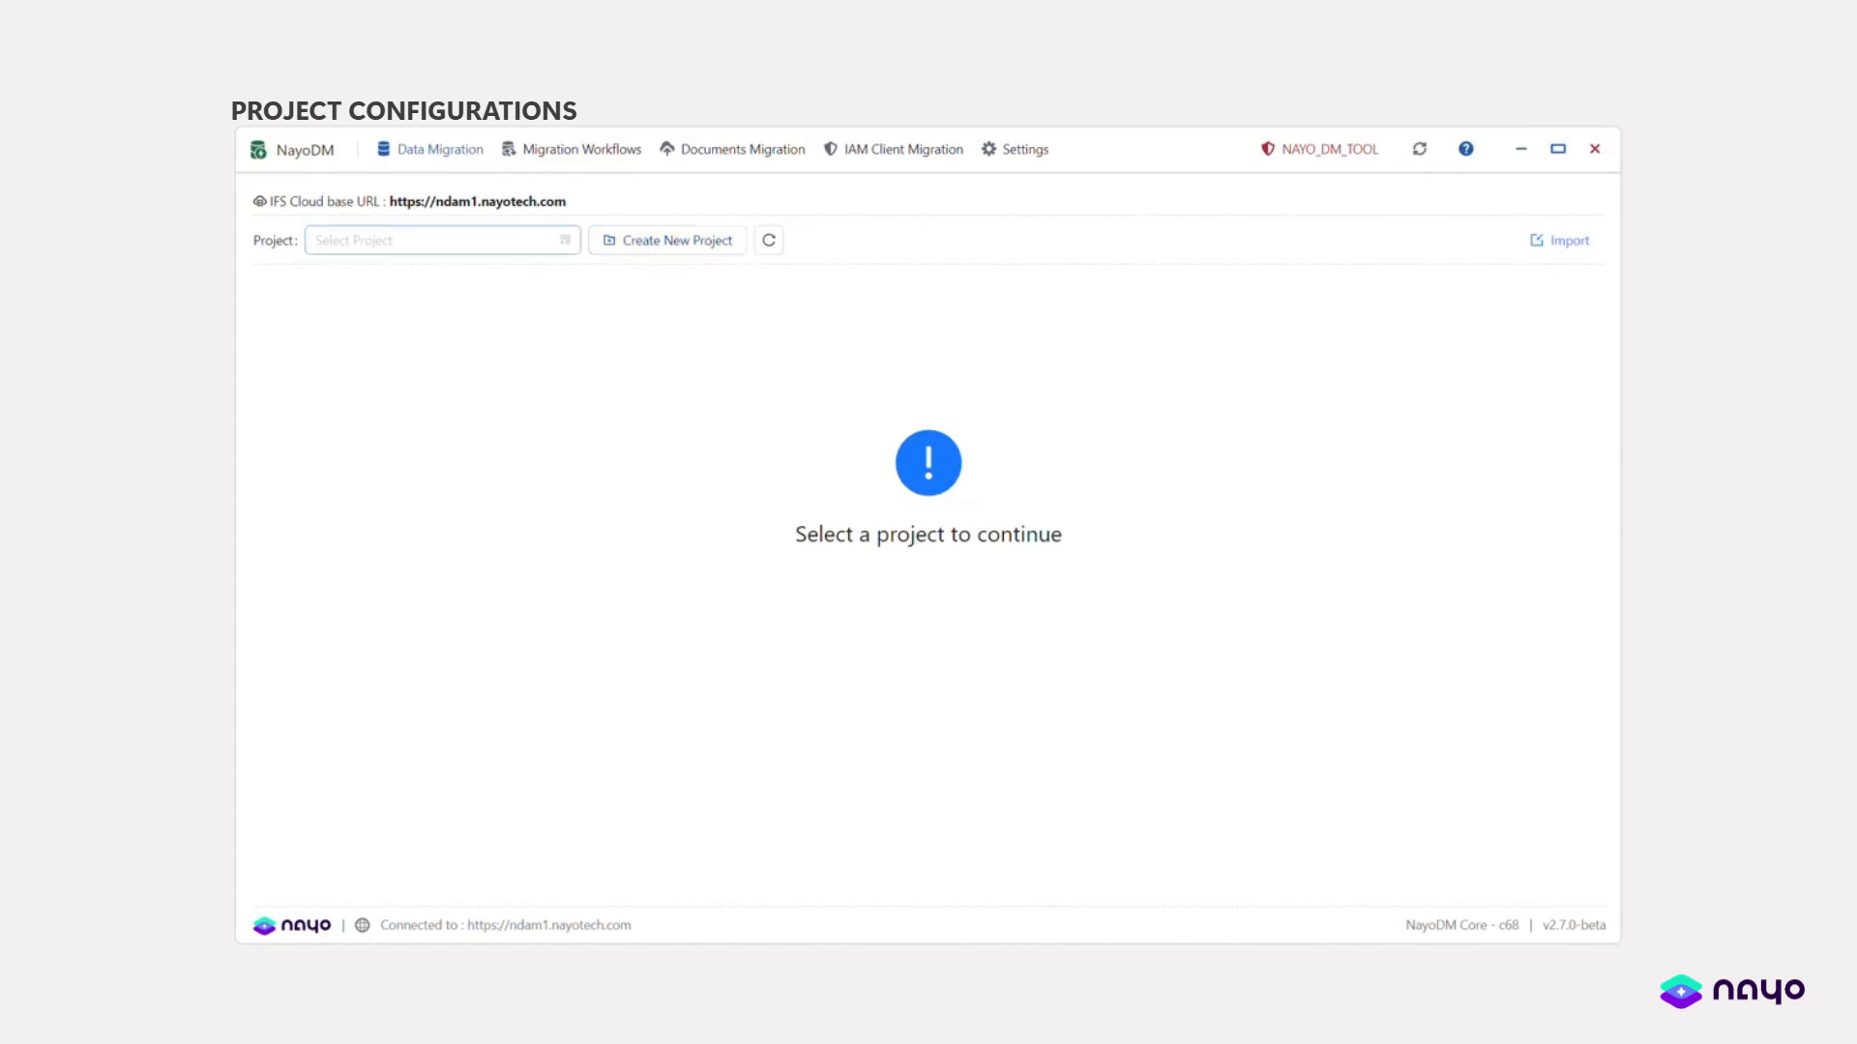
{"action": "left_click", "coordinate": [1544, 258]}
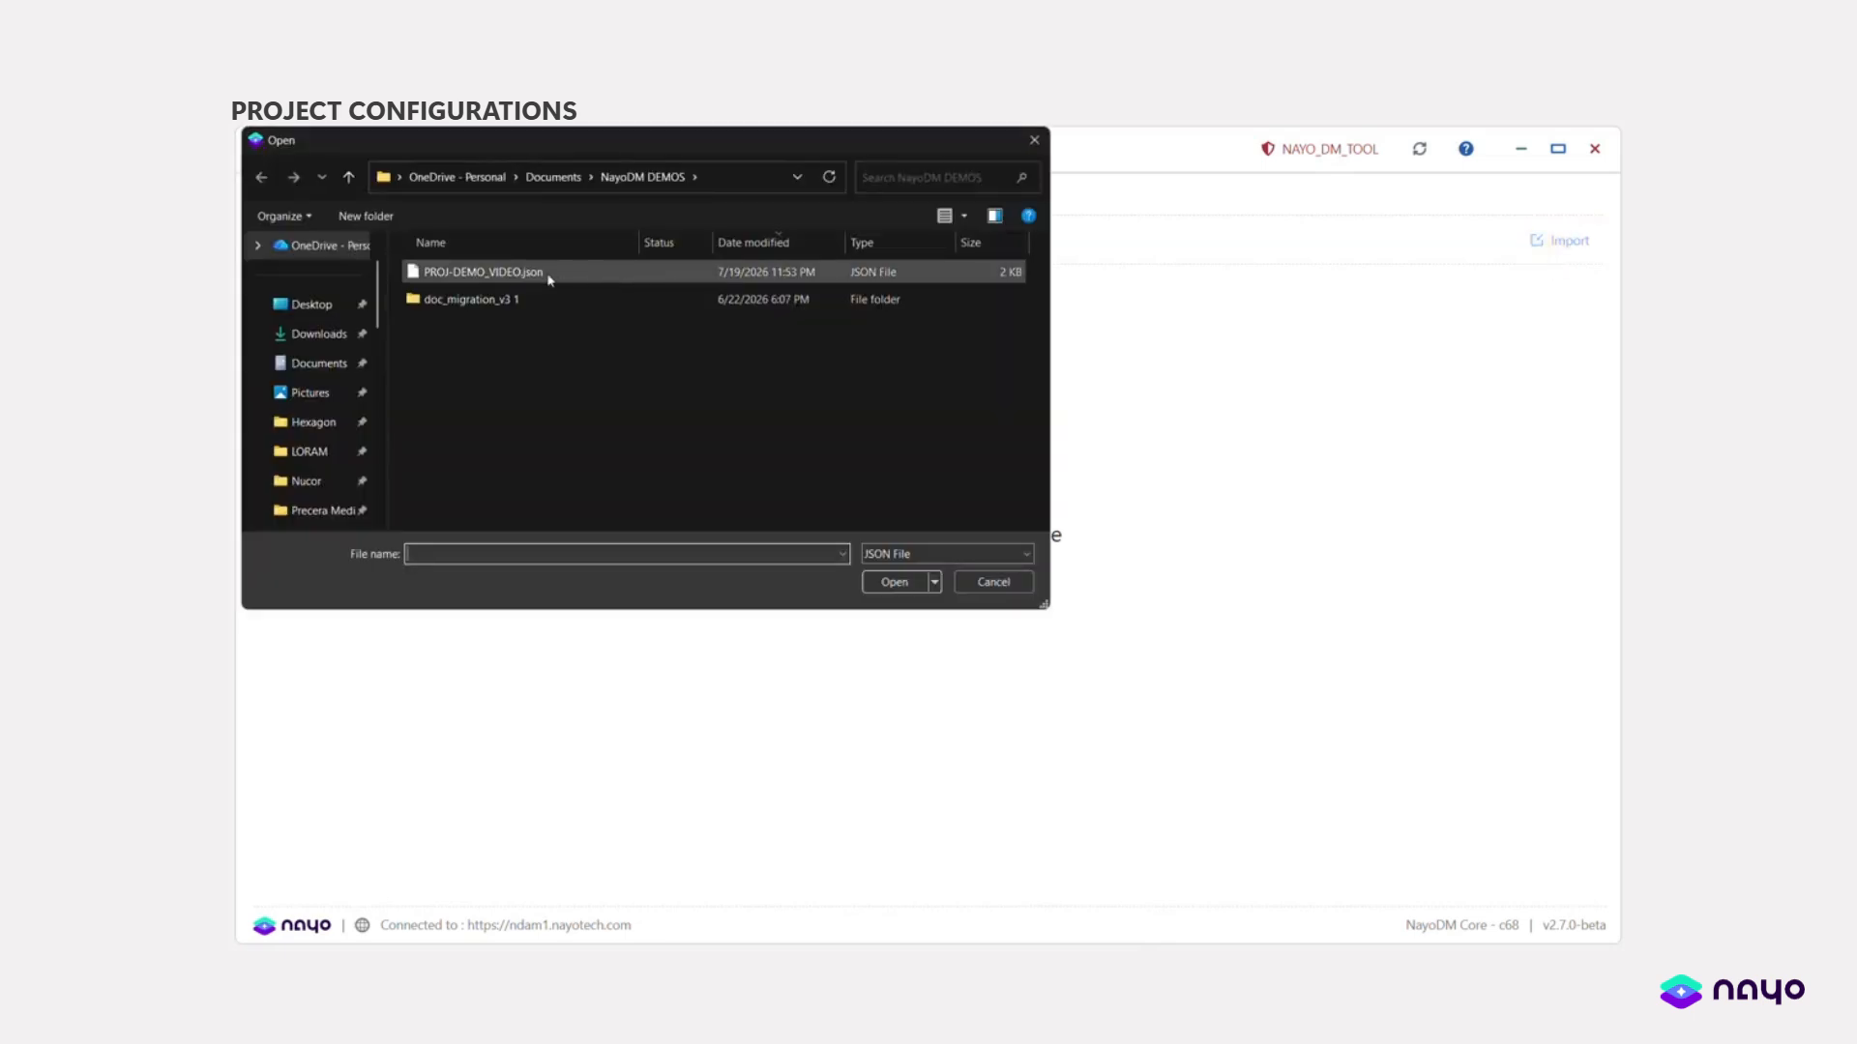
{"action": "left_click", "coordinate": [994, 583]}
- Search the projects for "demo" and open the DEMO_VIDEO project
{"action": "left_click", "coordinate": [531, 238]}
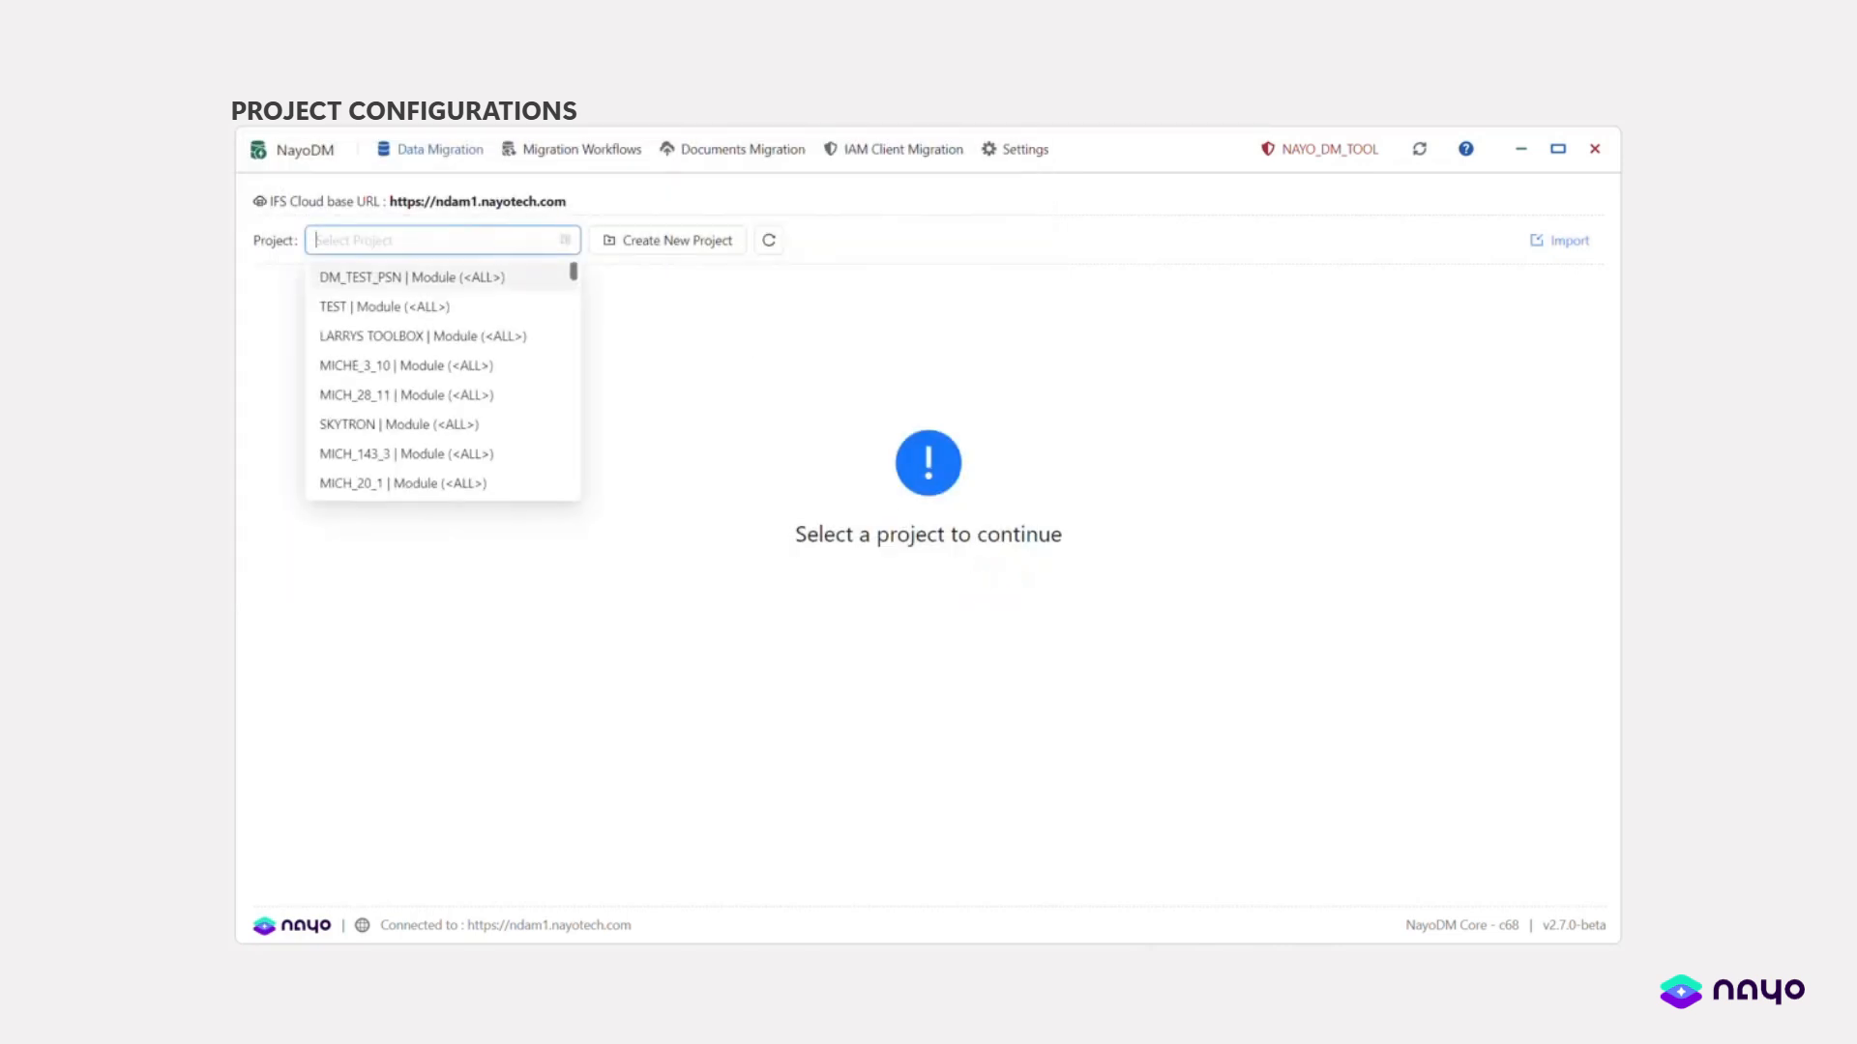
{"action": "type", "text": "demo"}
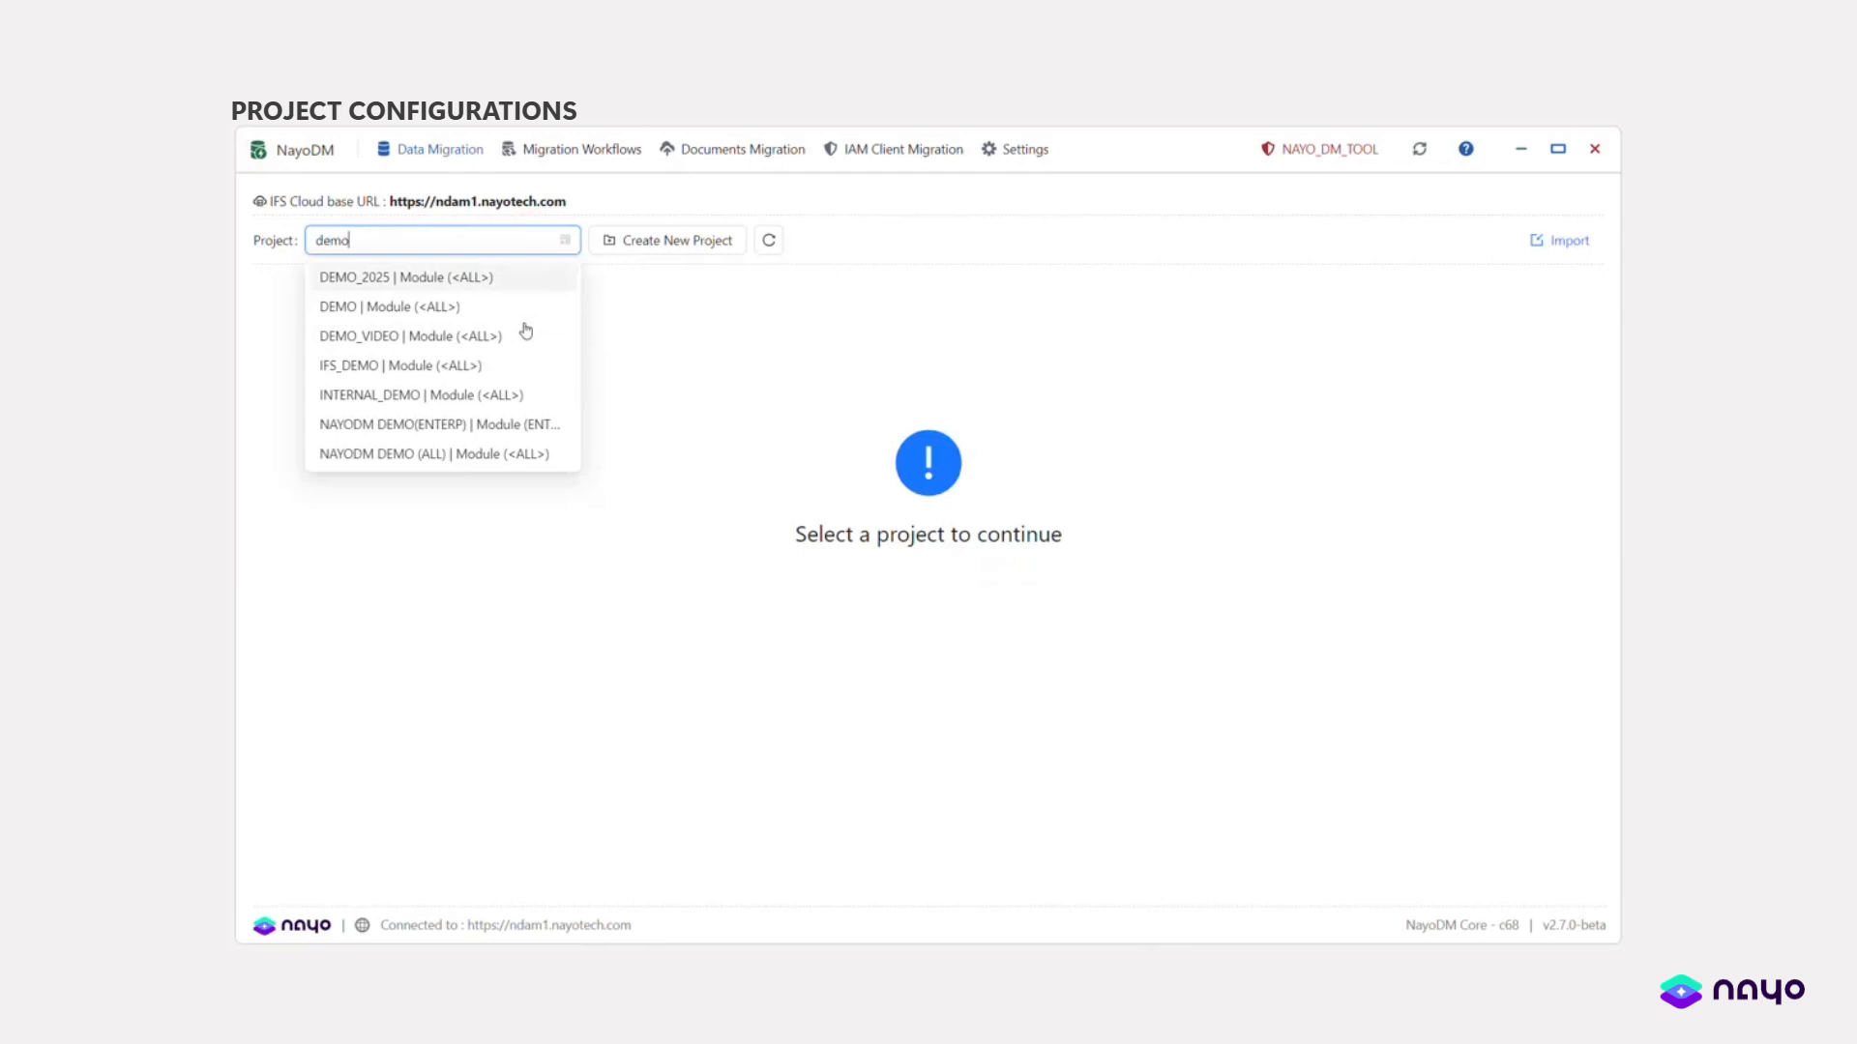
{"action": "left_click", "coordinate": [476, 336]}
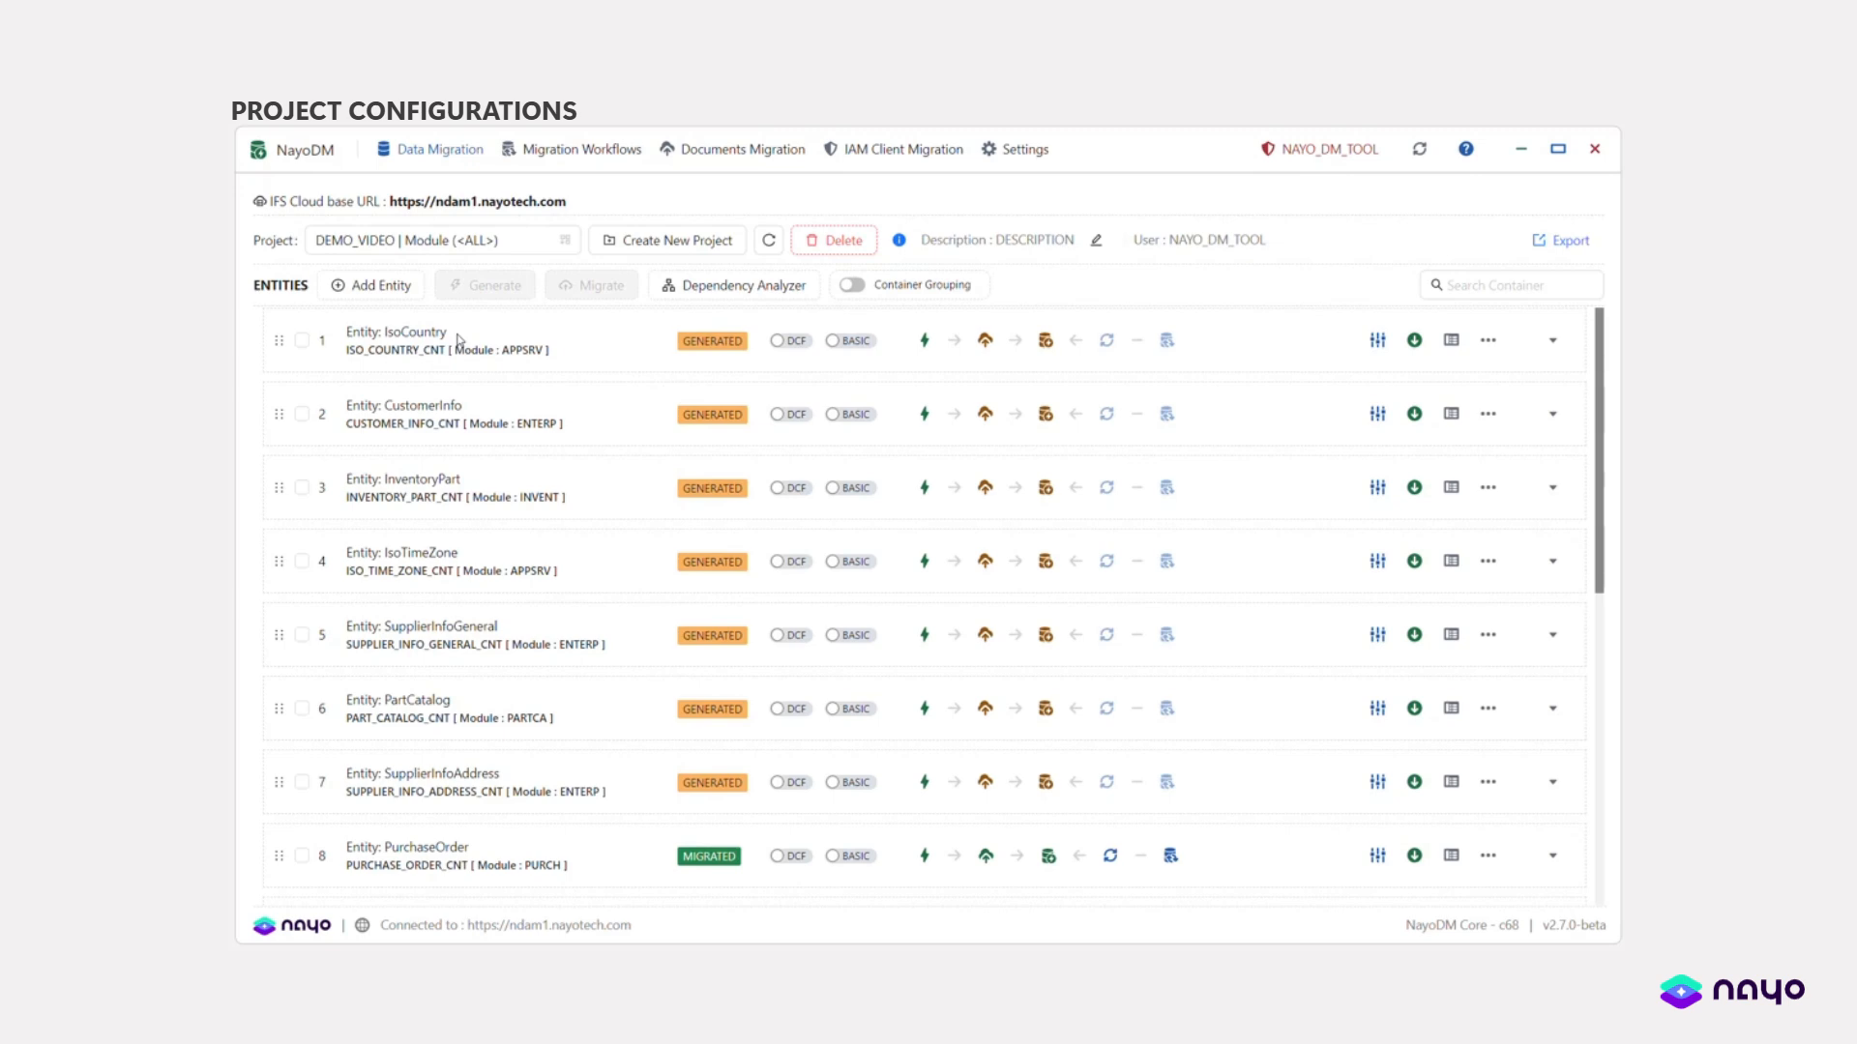
- Create a new project named NAYOUAT with module <ALL> and the description "uat migration"
{"action": "left_click", "coordinate": [677, 242]}
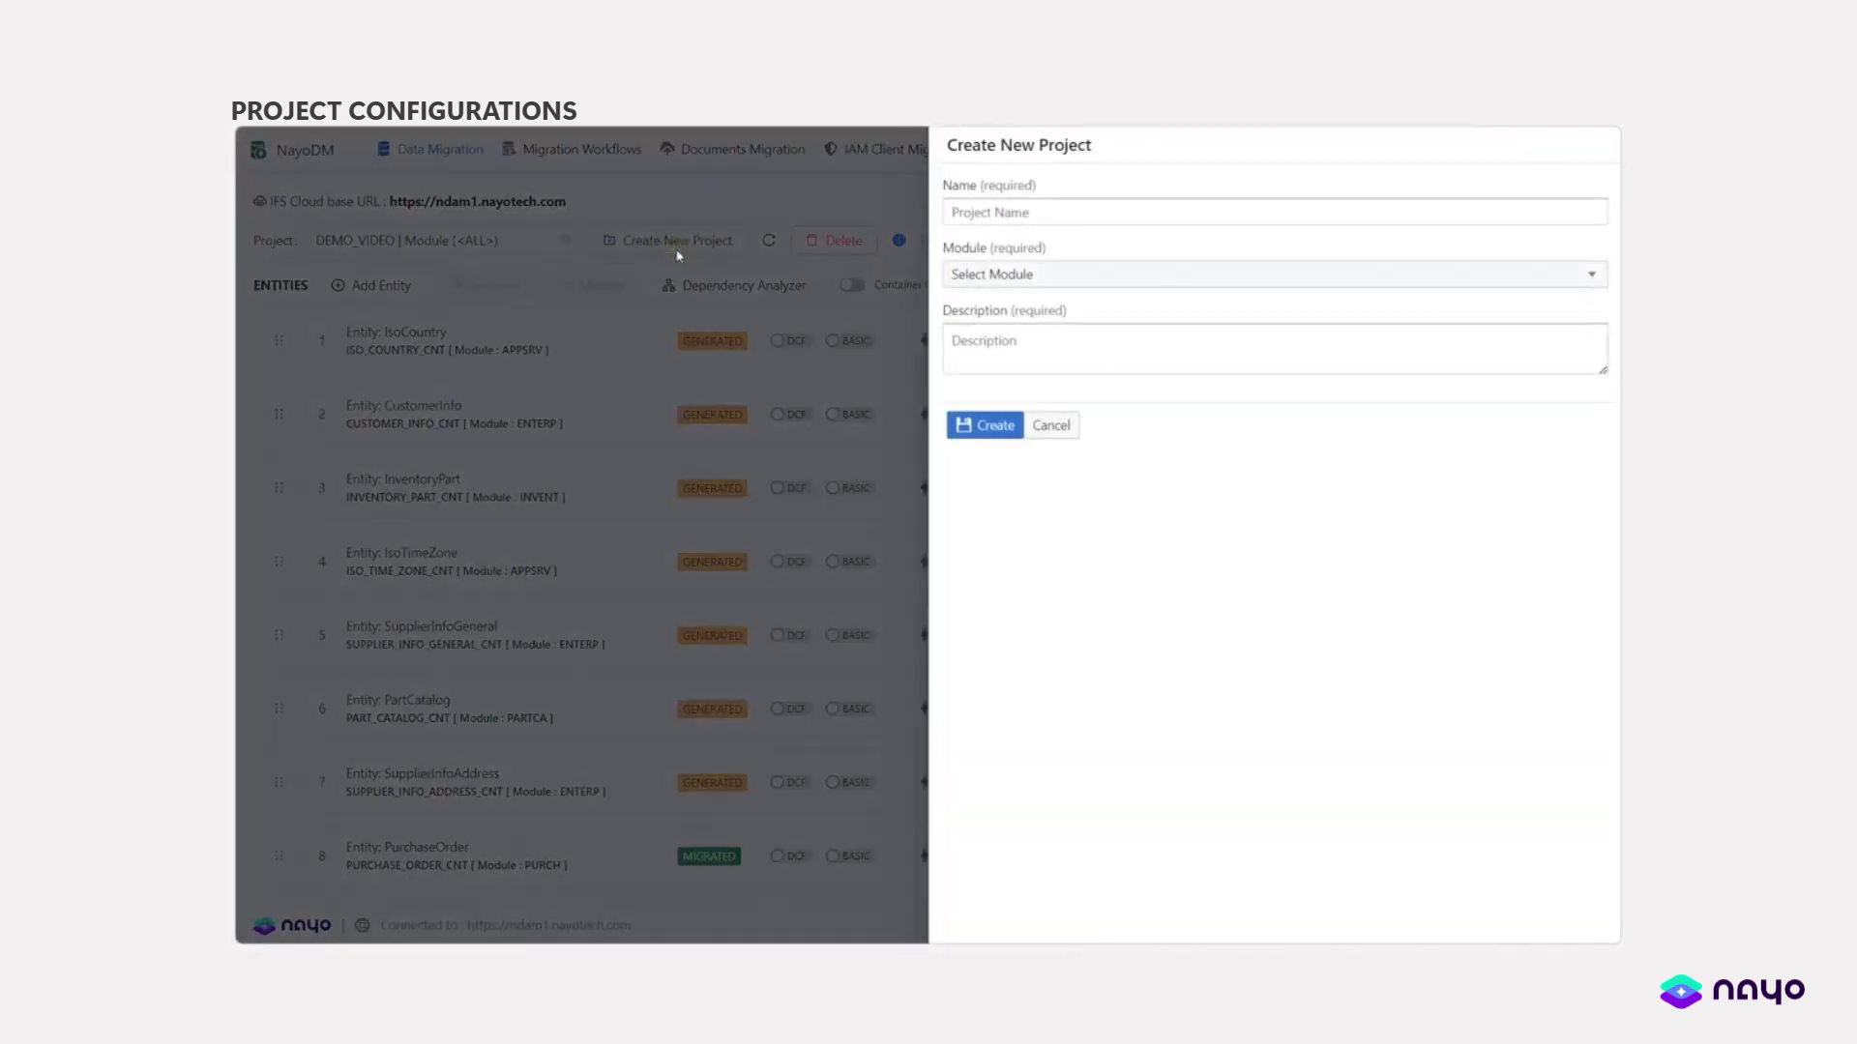
{"action": "left_click", "coordinate": [1255, 210]}
{"action": "type", "text": "D"}
{"action": "key", "text": "BackSpace"}
{"action": "type", "text": "DEMO"}
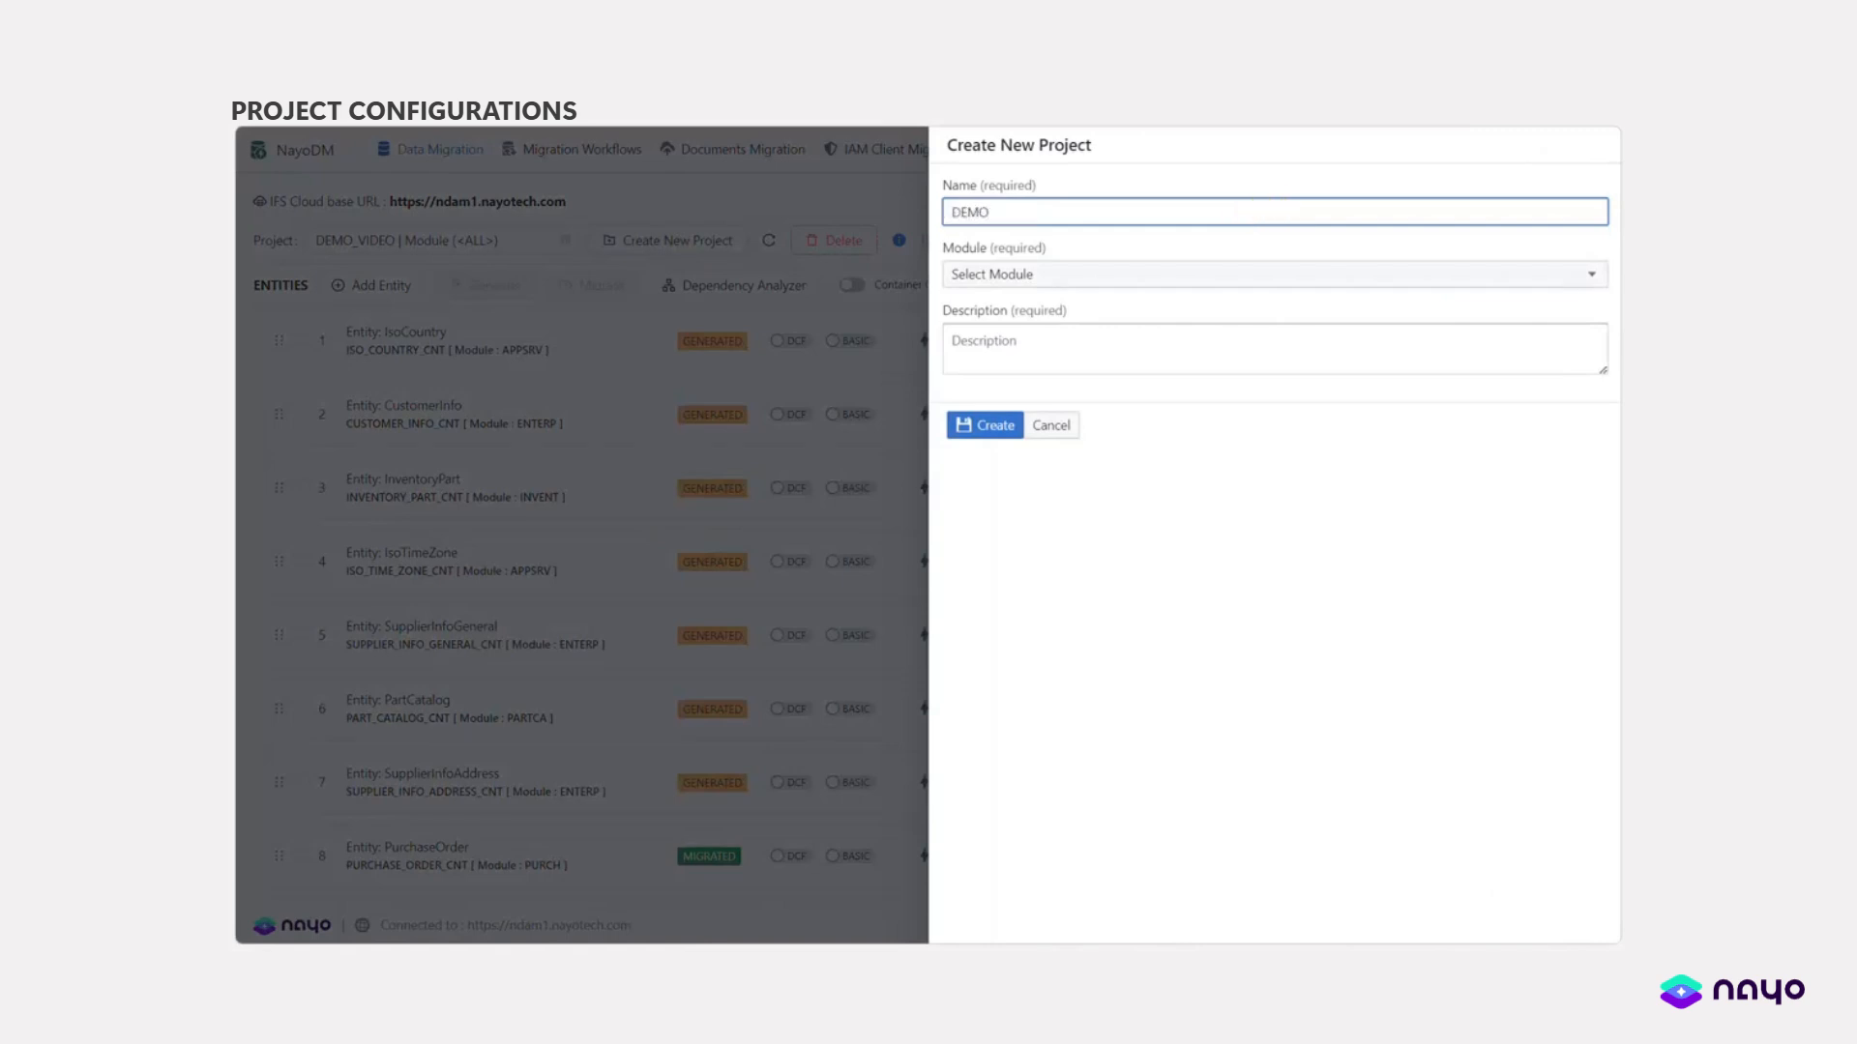
{"action": "type", "text": "UAT"}
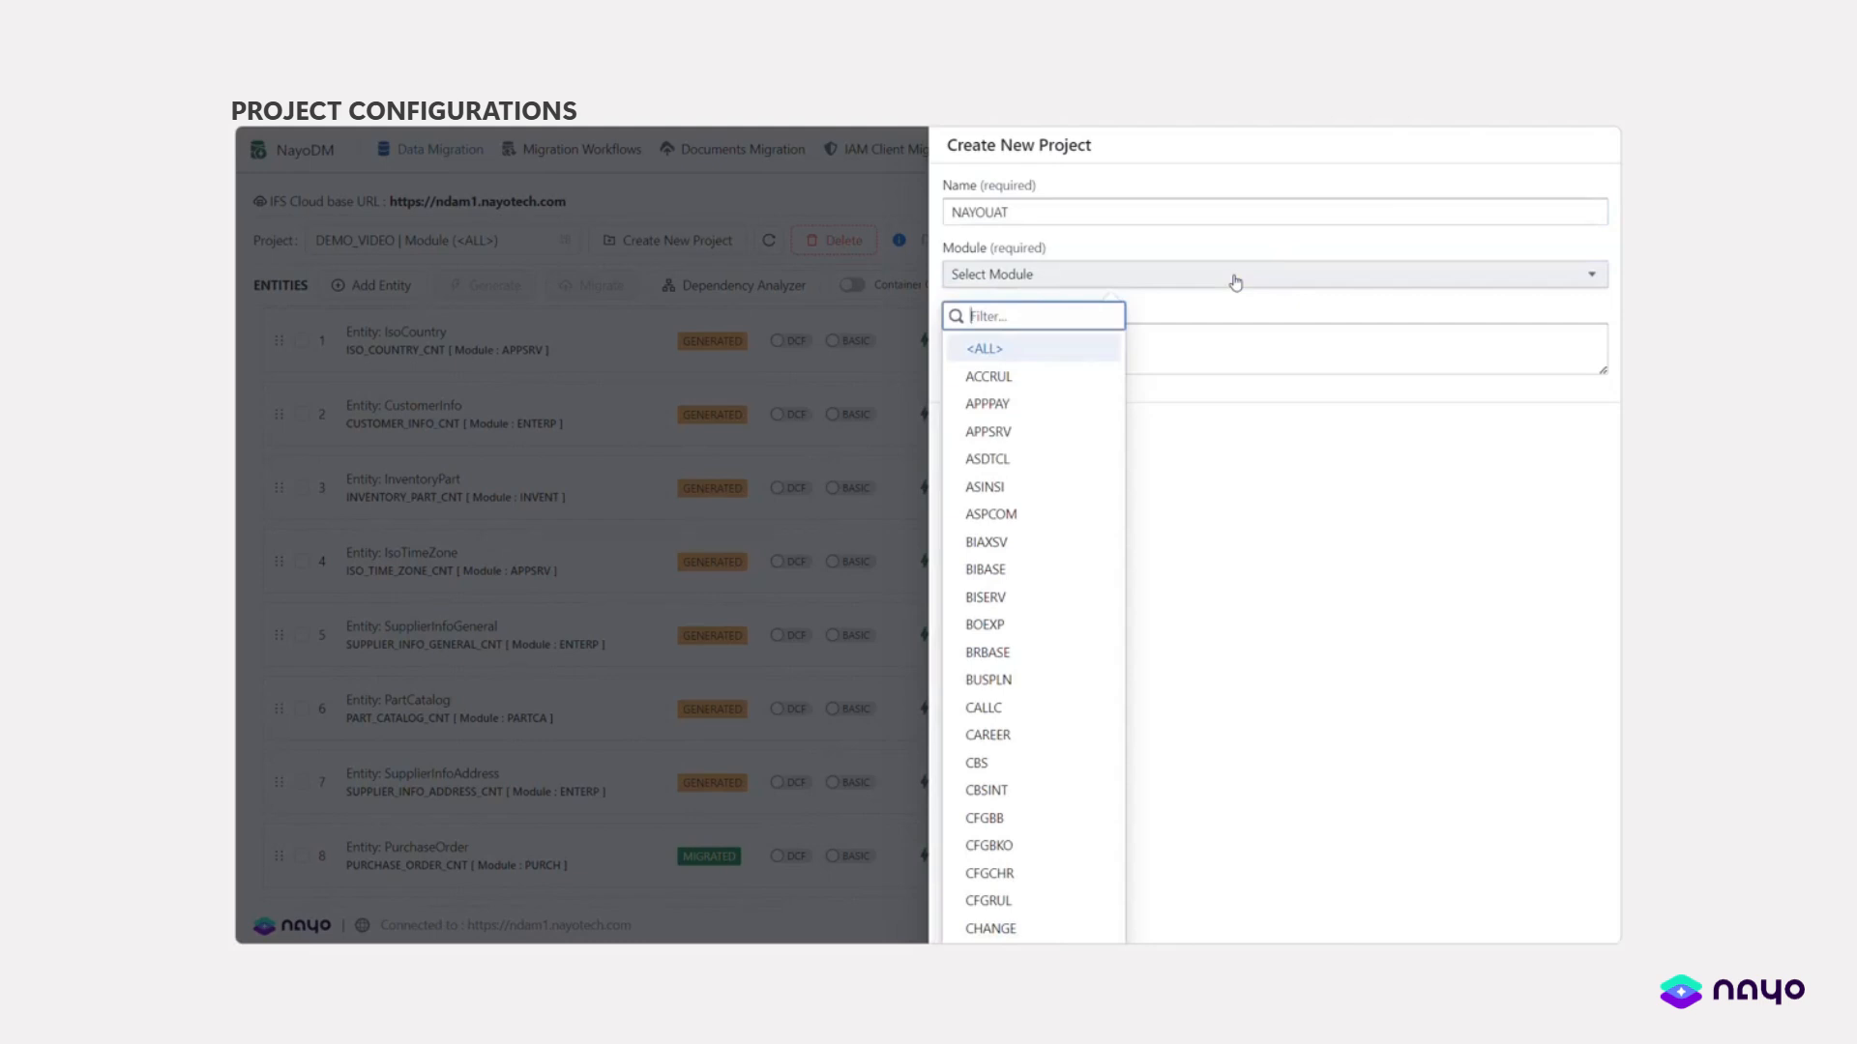
{"action": "left_click", "coordinate": [1013, 354]}
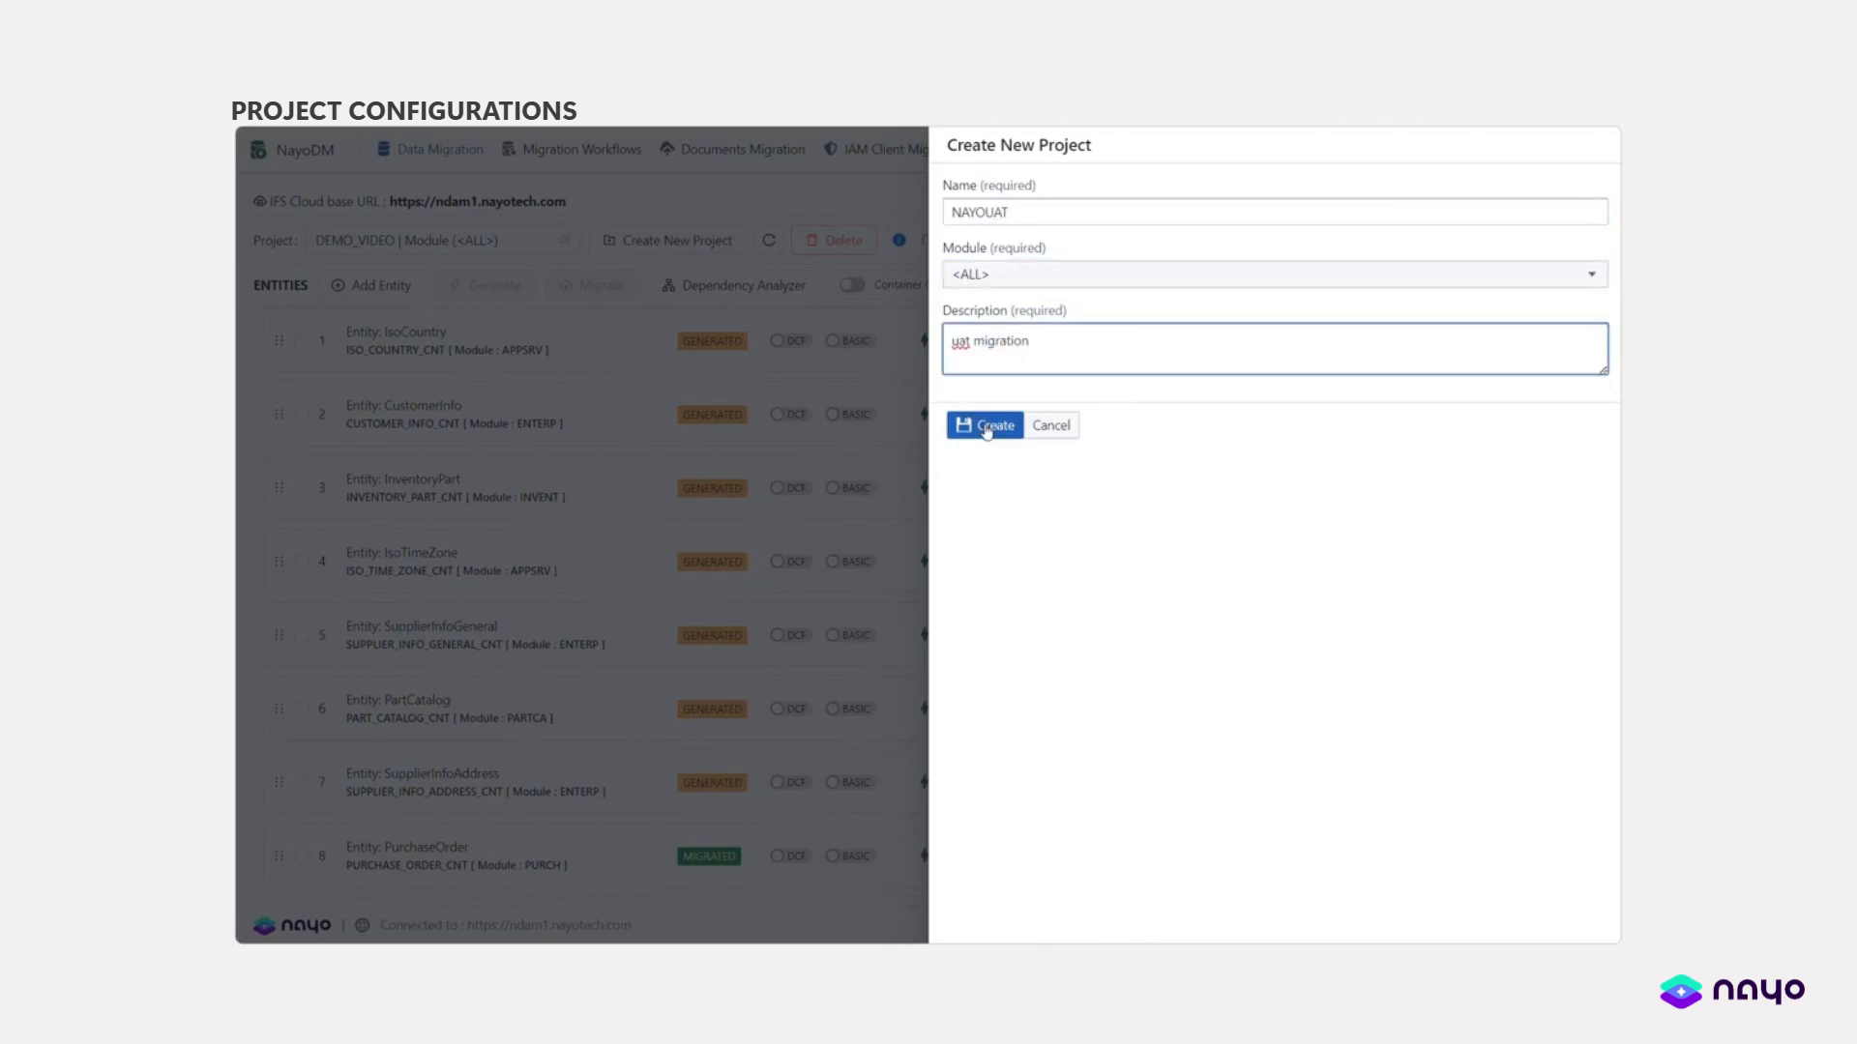
{"action": "left_click", "coordinate": [986, 426]}
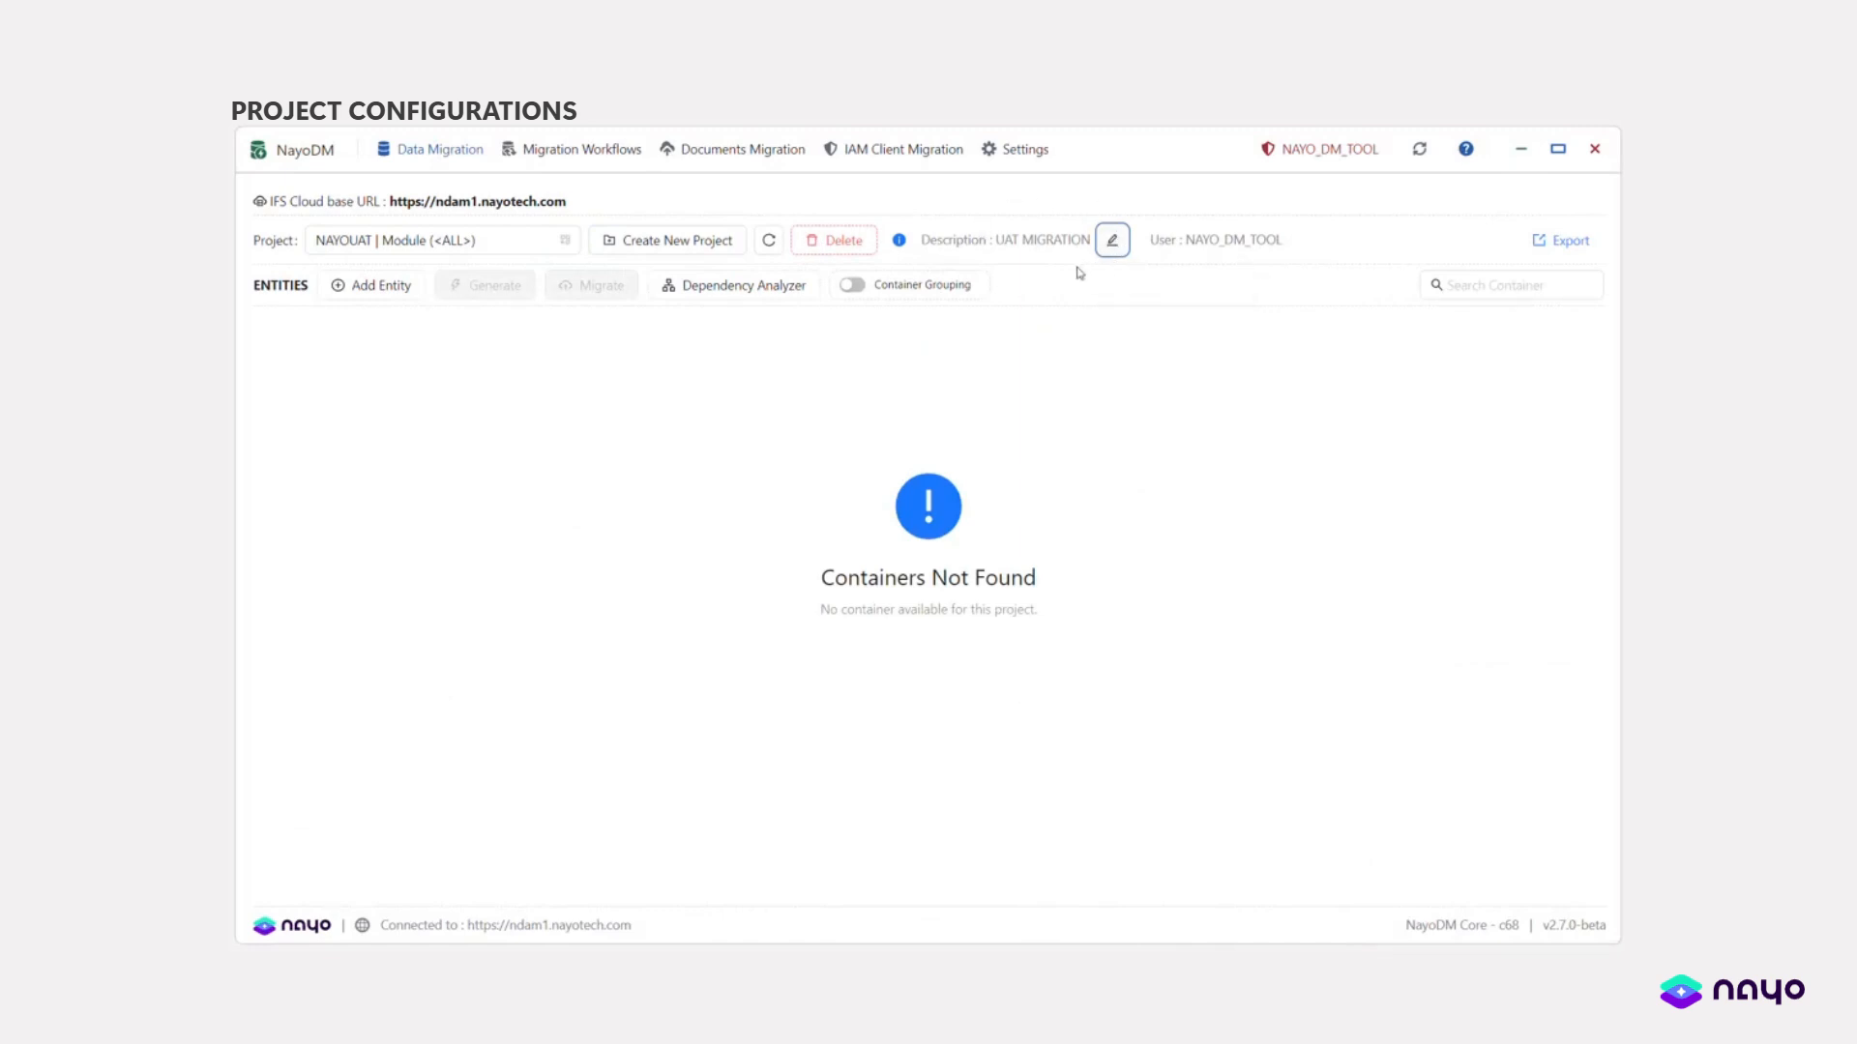
- Add the ENTERP CustomerInfo and INVENT InventoryPart entities to the NAYOUAT project
{"action": "left_click", "coordinate": [373, 286]}
{"action": "left_click", "coordinate": [953, 212]}
{"action": "type", "text": "custom"}
{"action": "left_click", "coordinate": [1083, 563]}
{"action": "type", "text": "invento"}
{"action": "type", "text": "ry"}
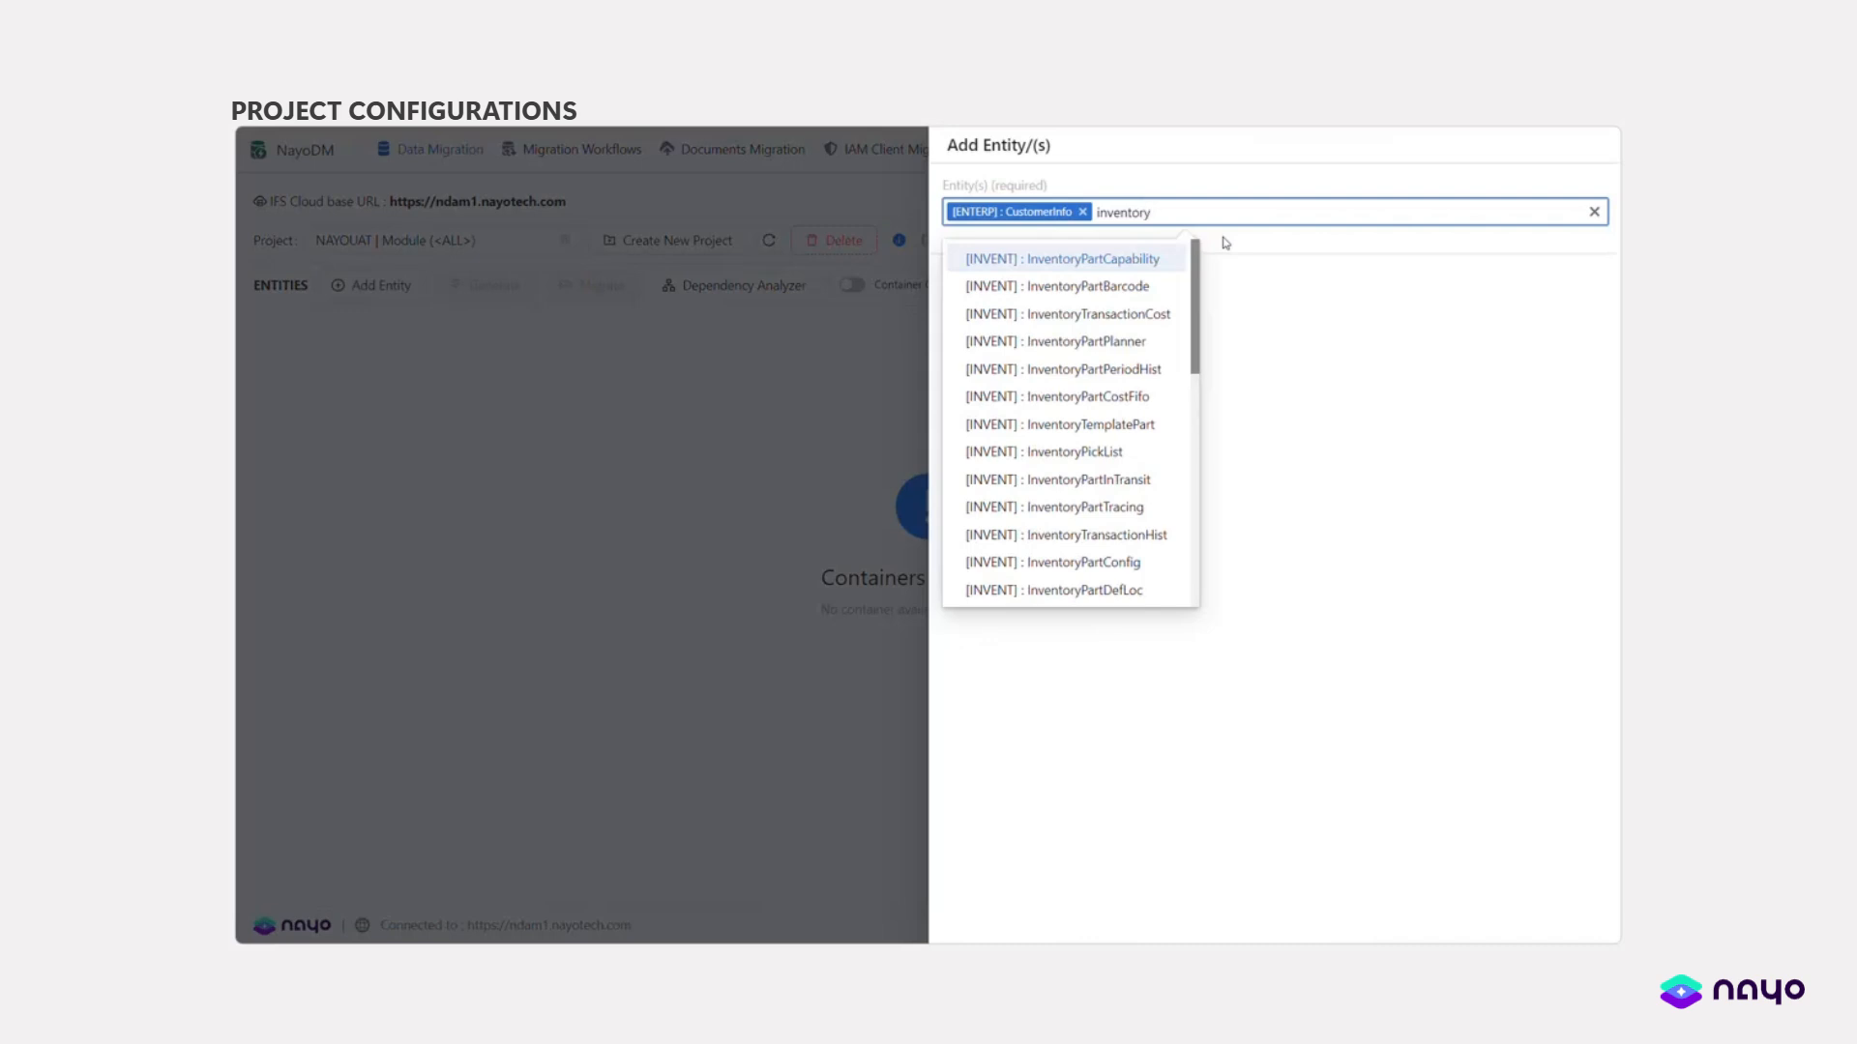
{"action": "type", "text": "part"}
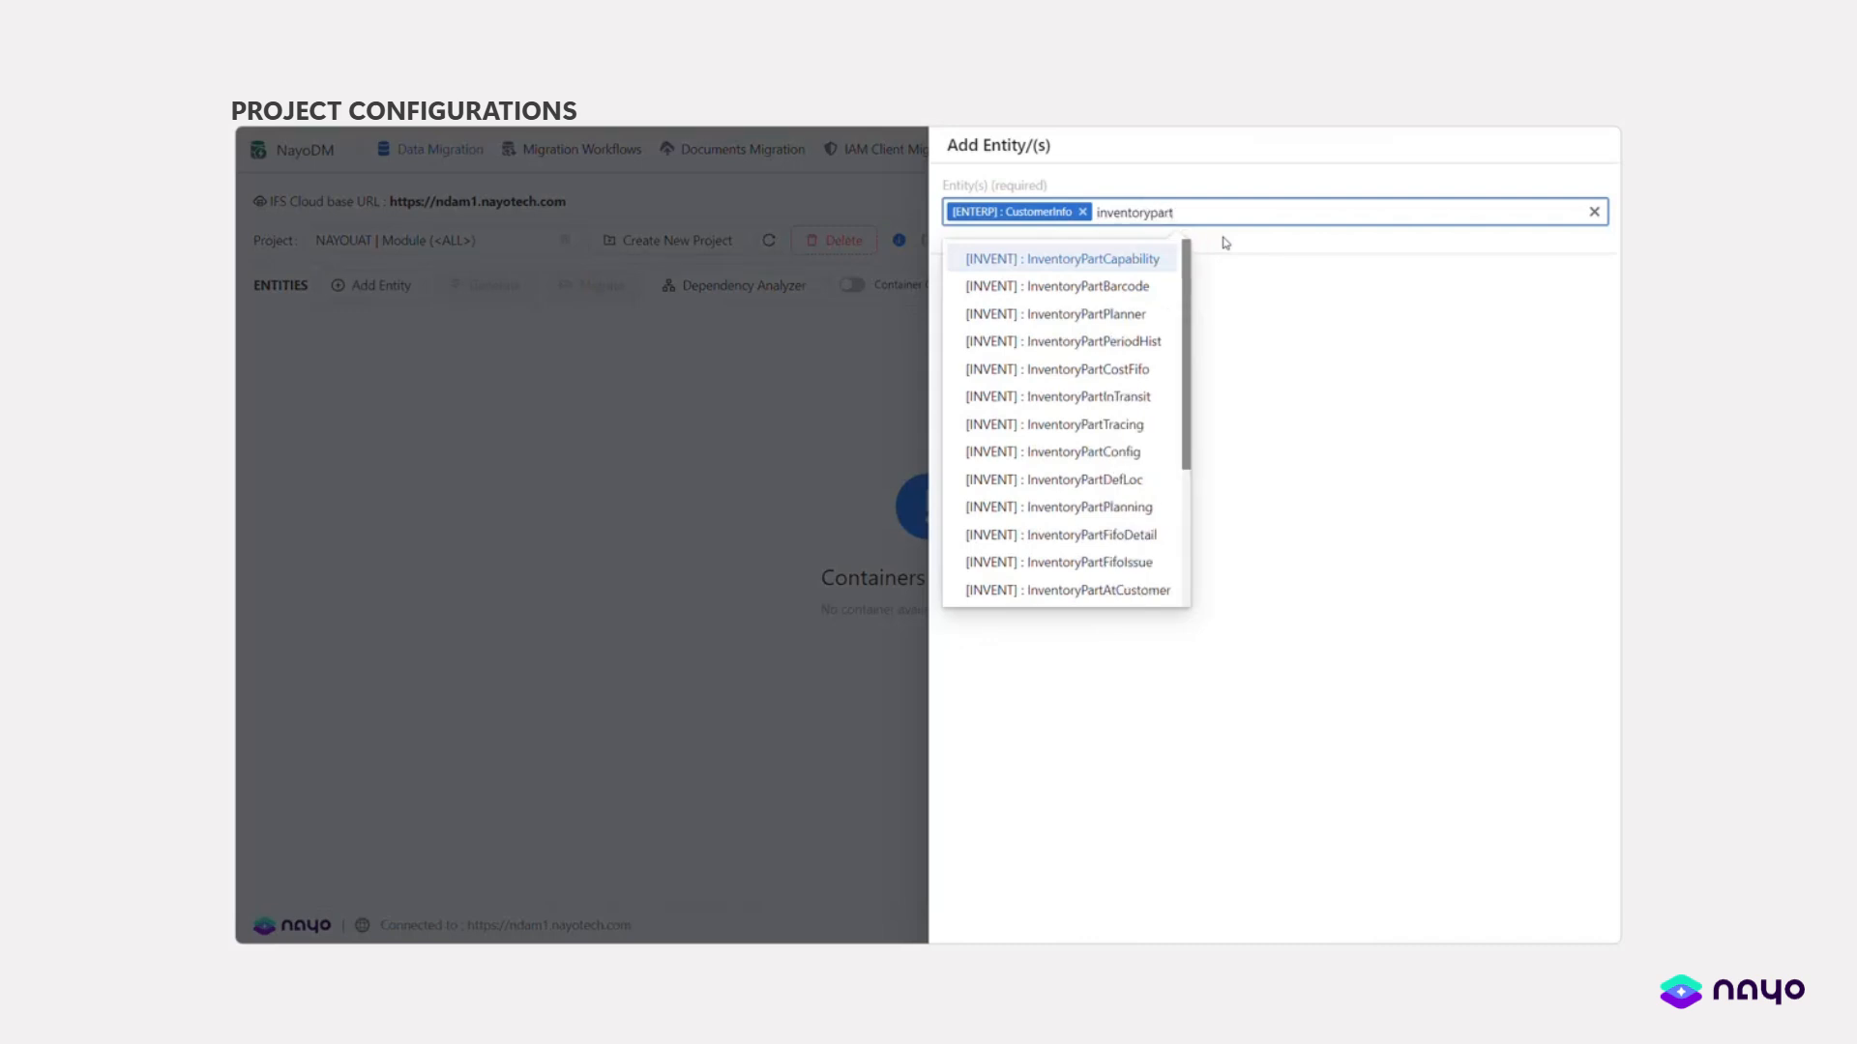
{"action": "scroll", "coordinate": [1134, 468], "scroll_direction": "down", "scroll_amount": 3}
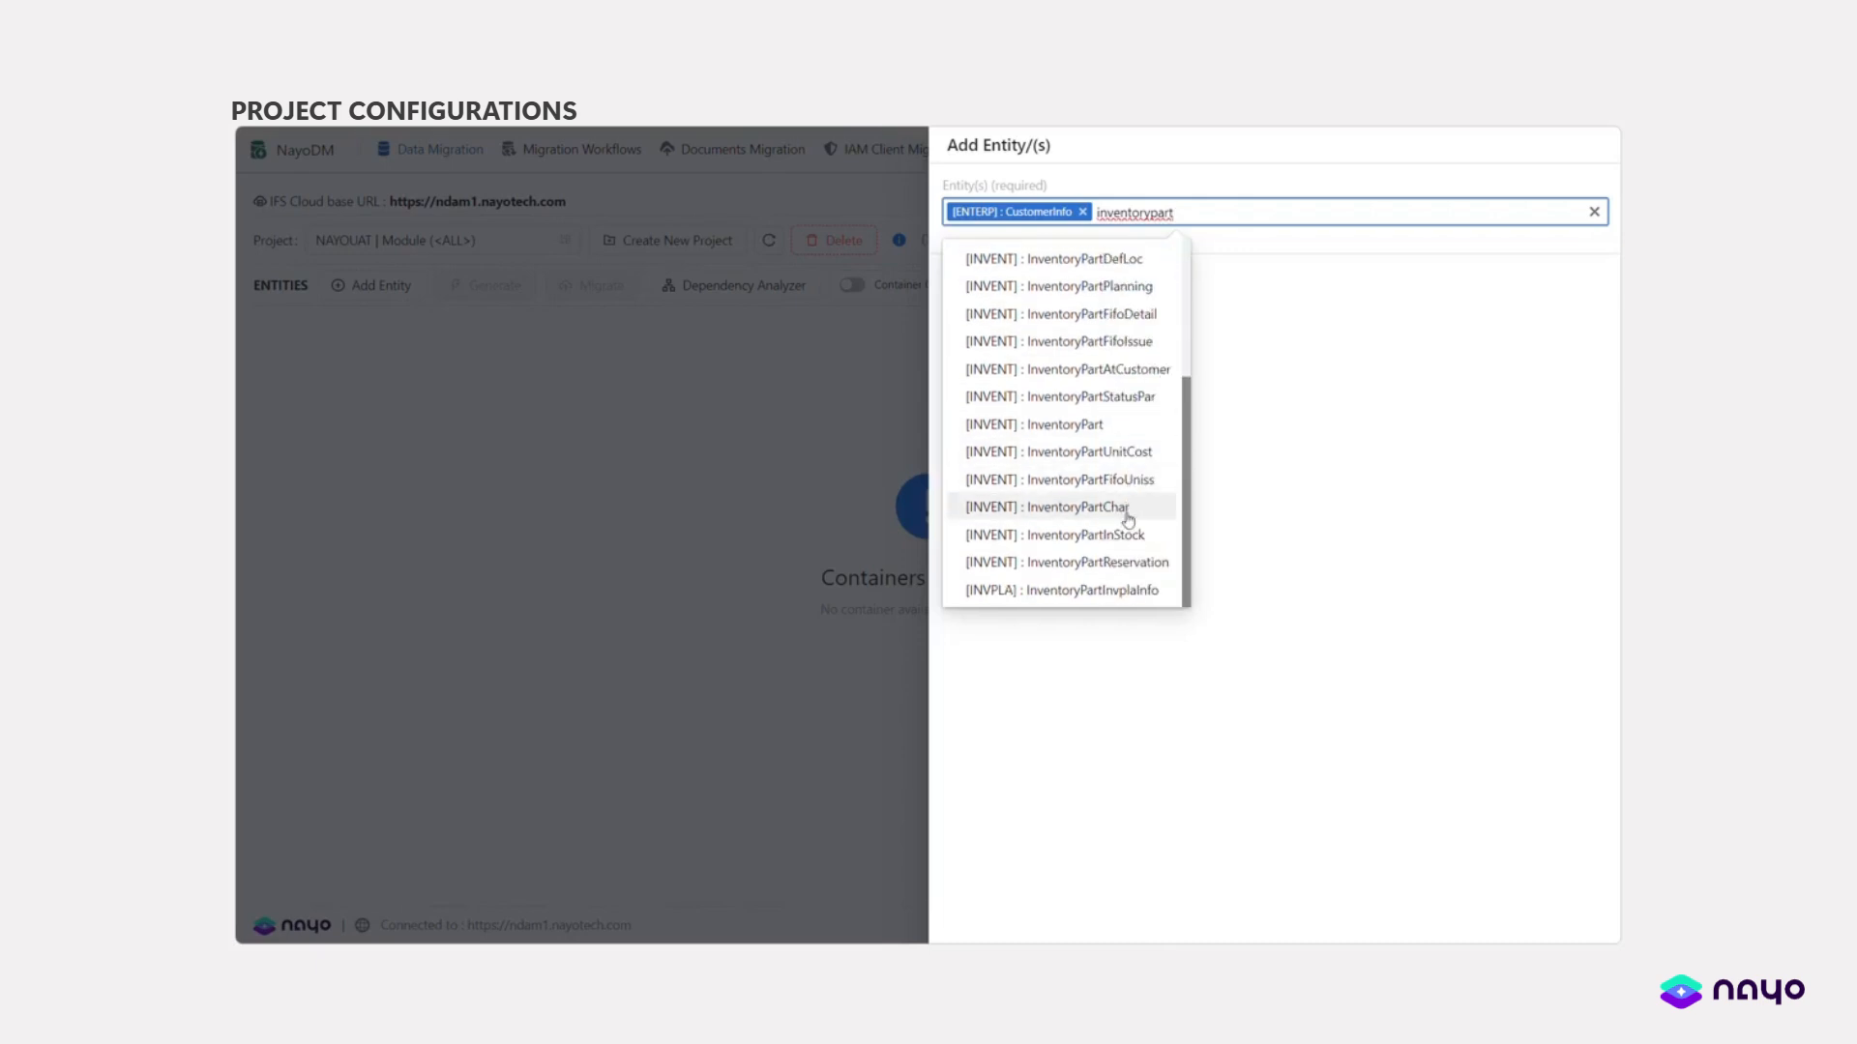
{"action": "left_click", "coordinate": [1139, 425]}
{"action": "left_click", "coordinate": [1020, 352]}
{"action": "left_click", "coordinate": [976, 279]}
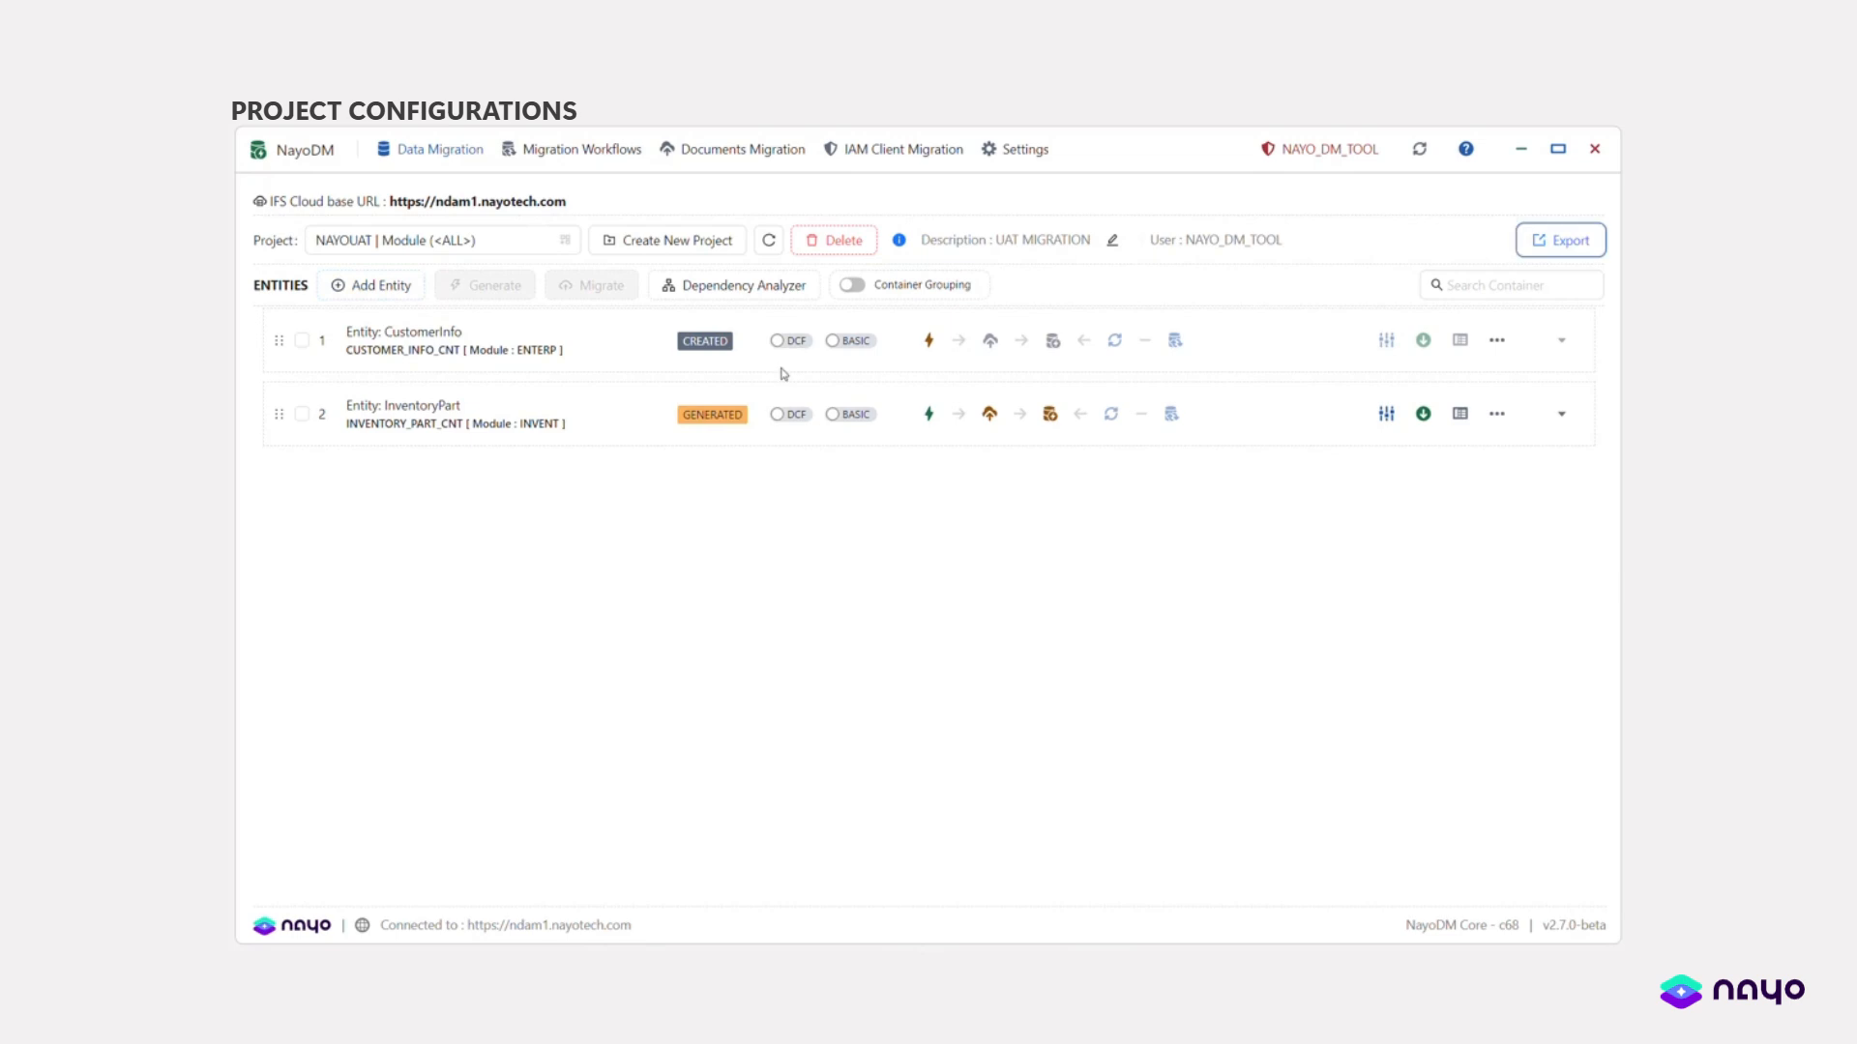
- Export the NAYOUAT project, and search the projects for "demo" to switch to DEMO_VIDEO
{"action": "left_click", "coordinate": [1601, 245]}
{"action": "key", "text": "Return"}
{"action": "left_click", "coordinate": [496, 241]}
{"action": "type", "text": "demo"}
{"action": "left_click", "coordinate": [471, 329]}
{"action": "scroll", "coordinate": [1087, 565], "scroll_direction": "up", "scroll_amount": 1}
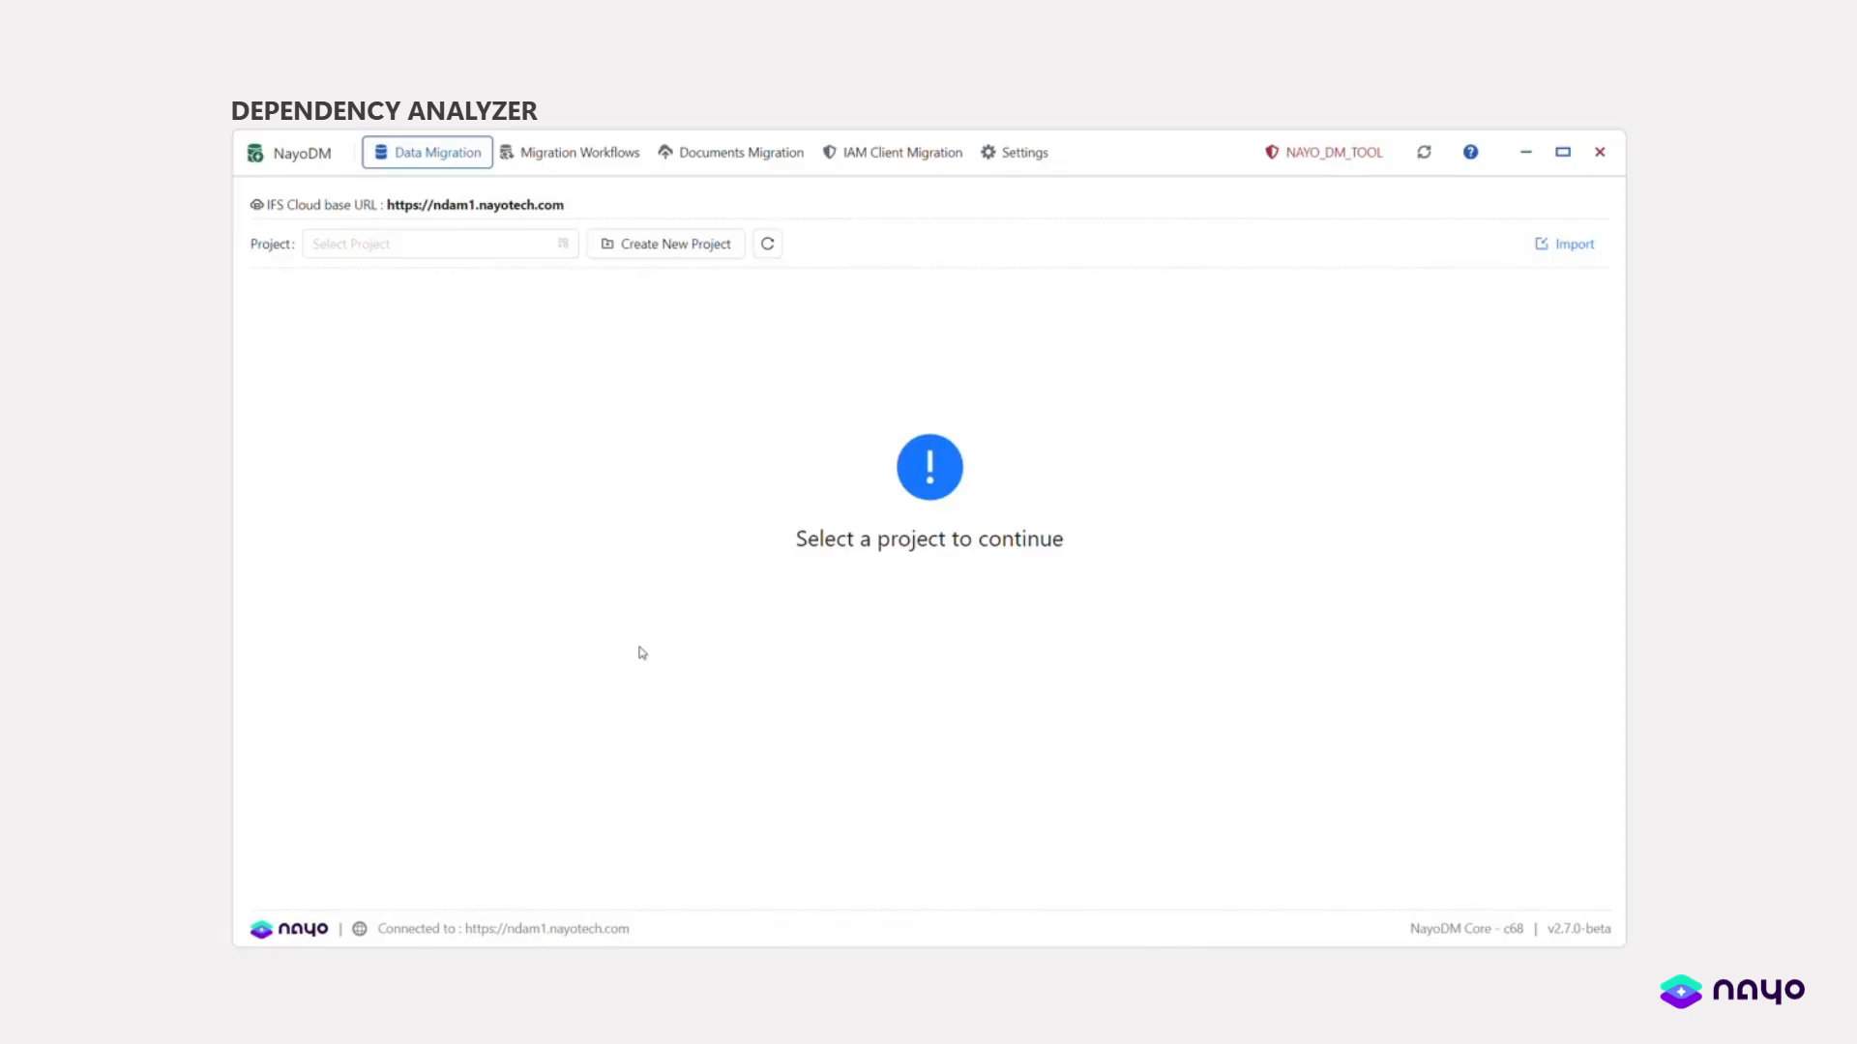
- Find the DEMO_VIDEO project with the search "demo" and open it in the Dependency Analyzer
{"action": "left_click", "coordinate": [546, 247]}
{"action": "type", "text": "demo"}
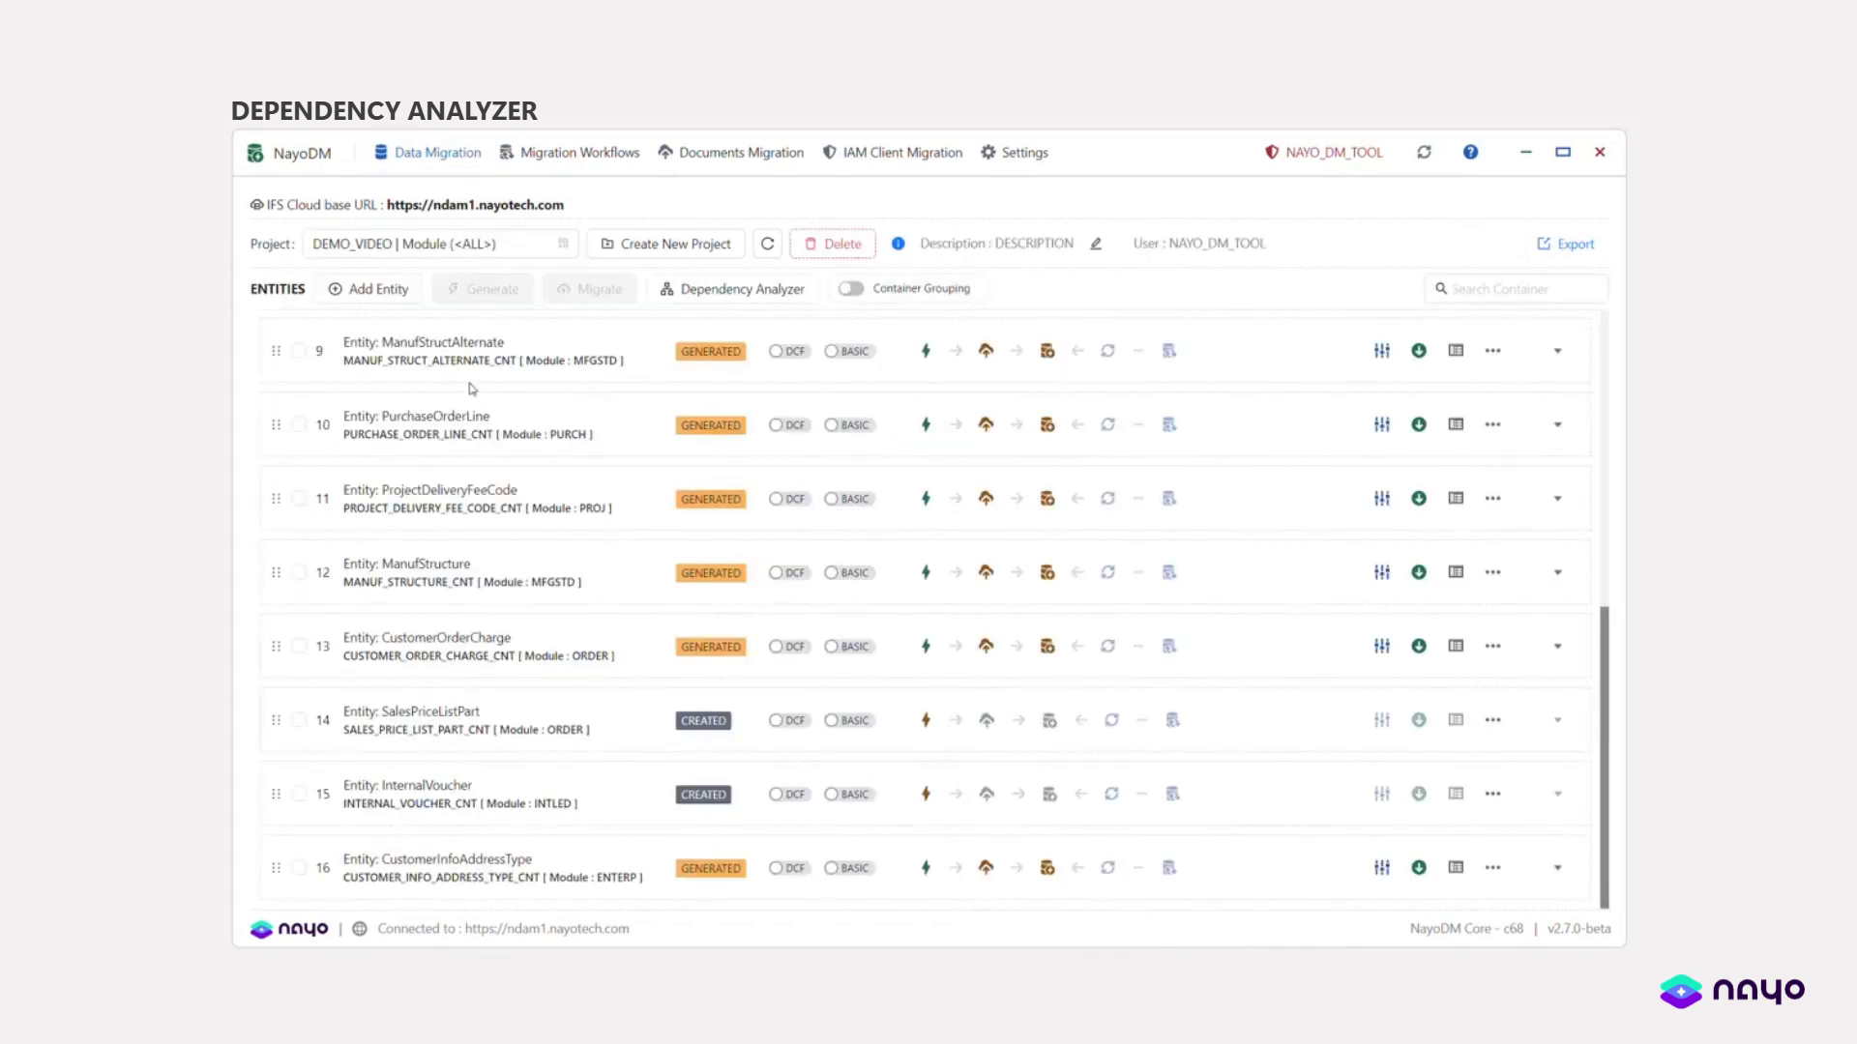
{"action": "left_click", "coordinate": [732, 291]}
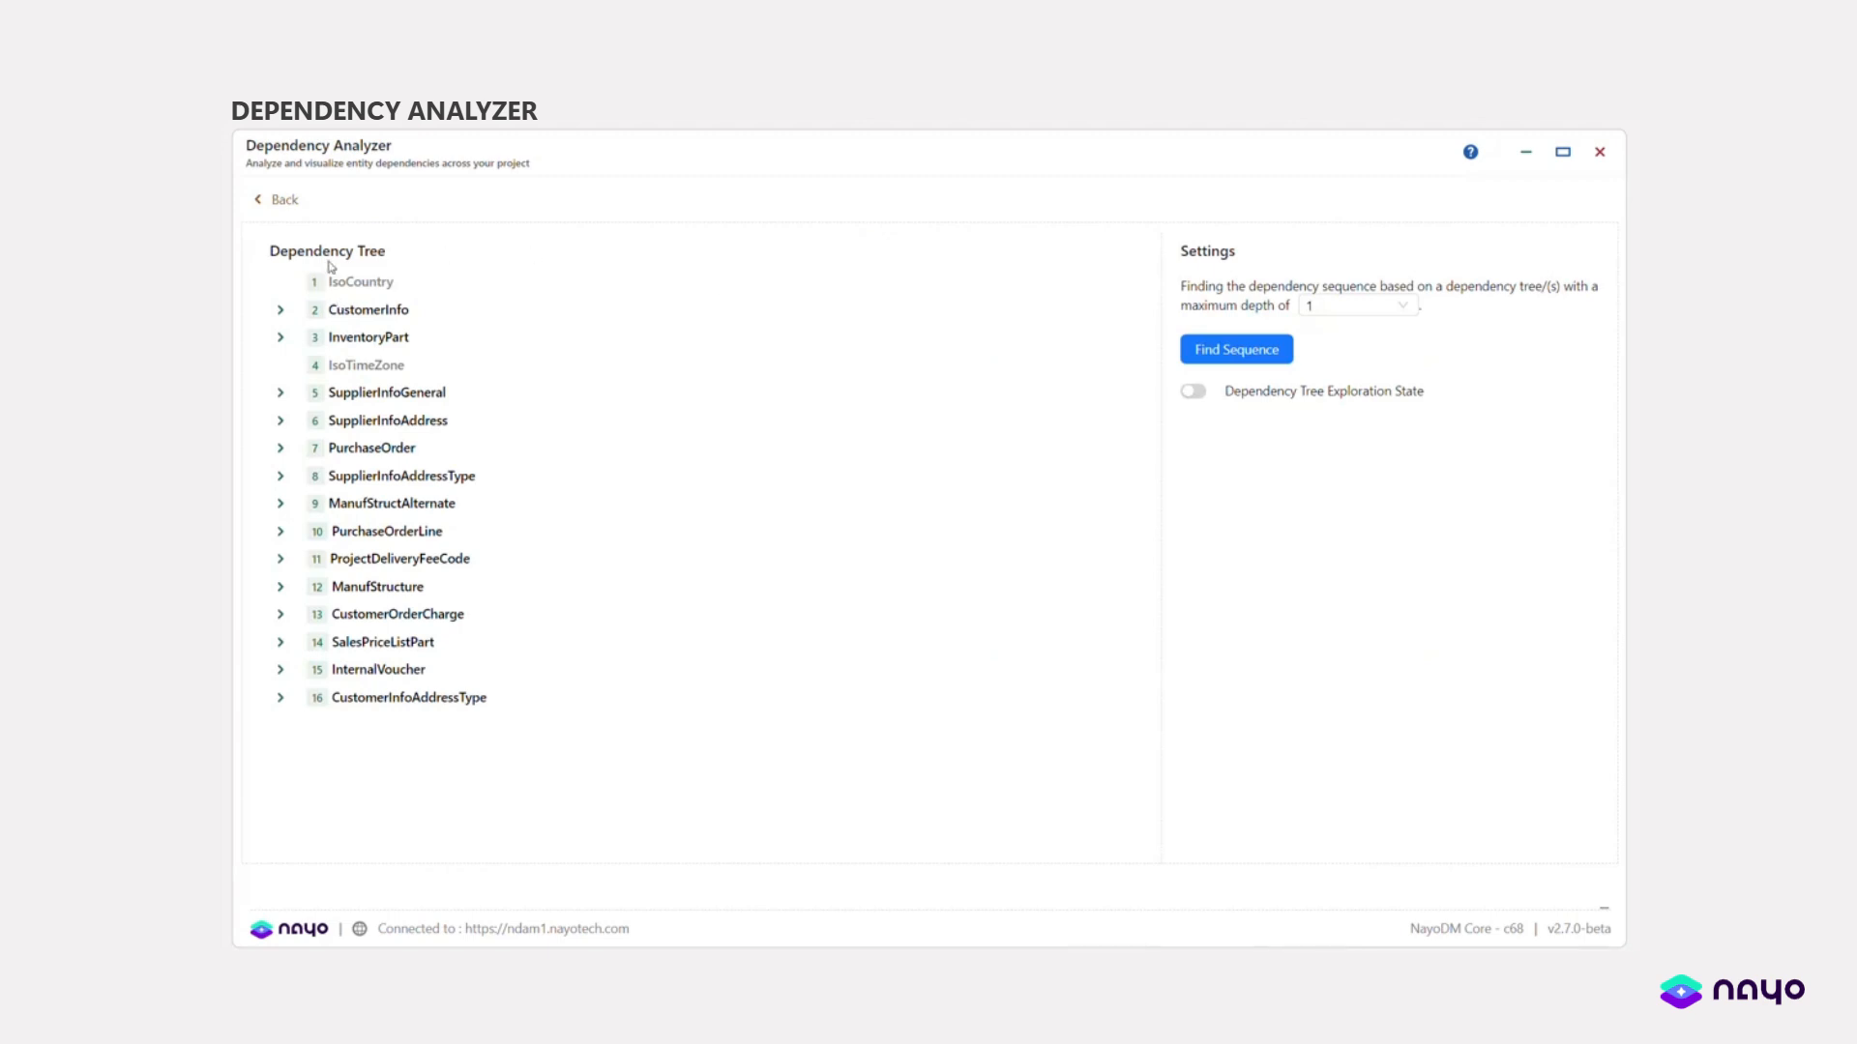
- Expand the CustomerInfo and InventoryPart dependencies, add the PartCatalog container to the project, and collapse the tree again
{"action": "left_click", "coordinate": [279, 312]}
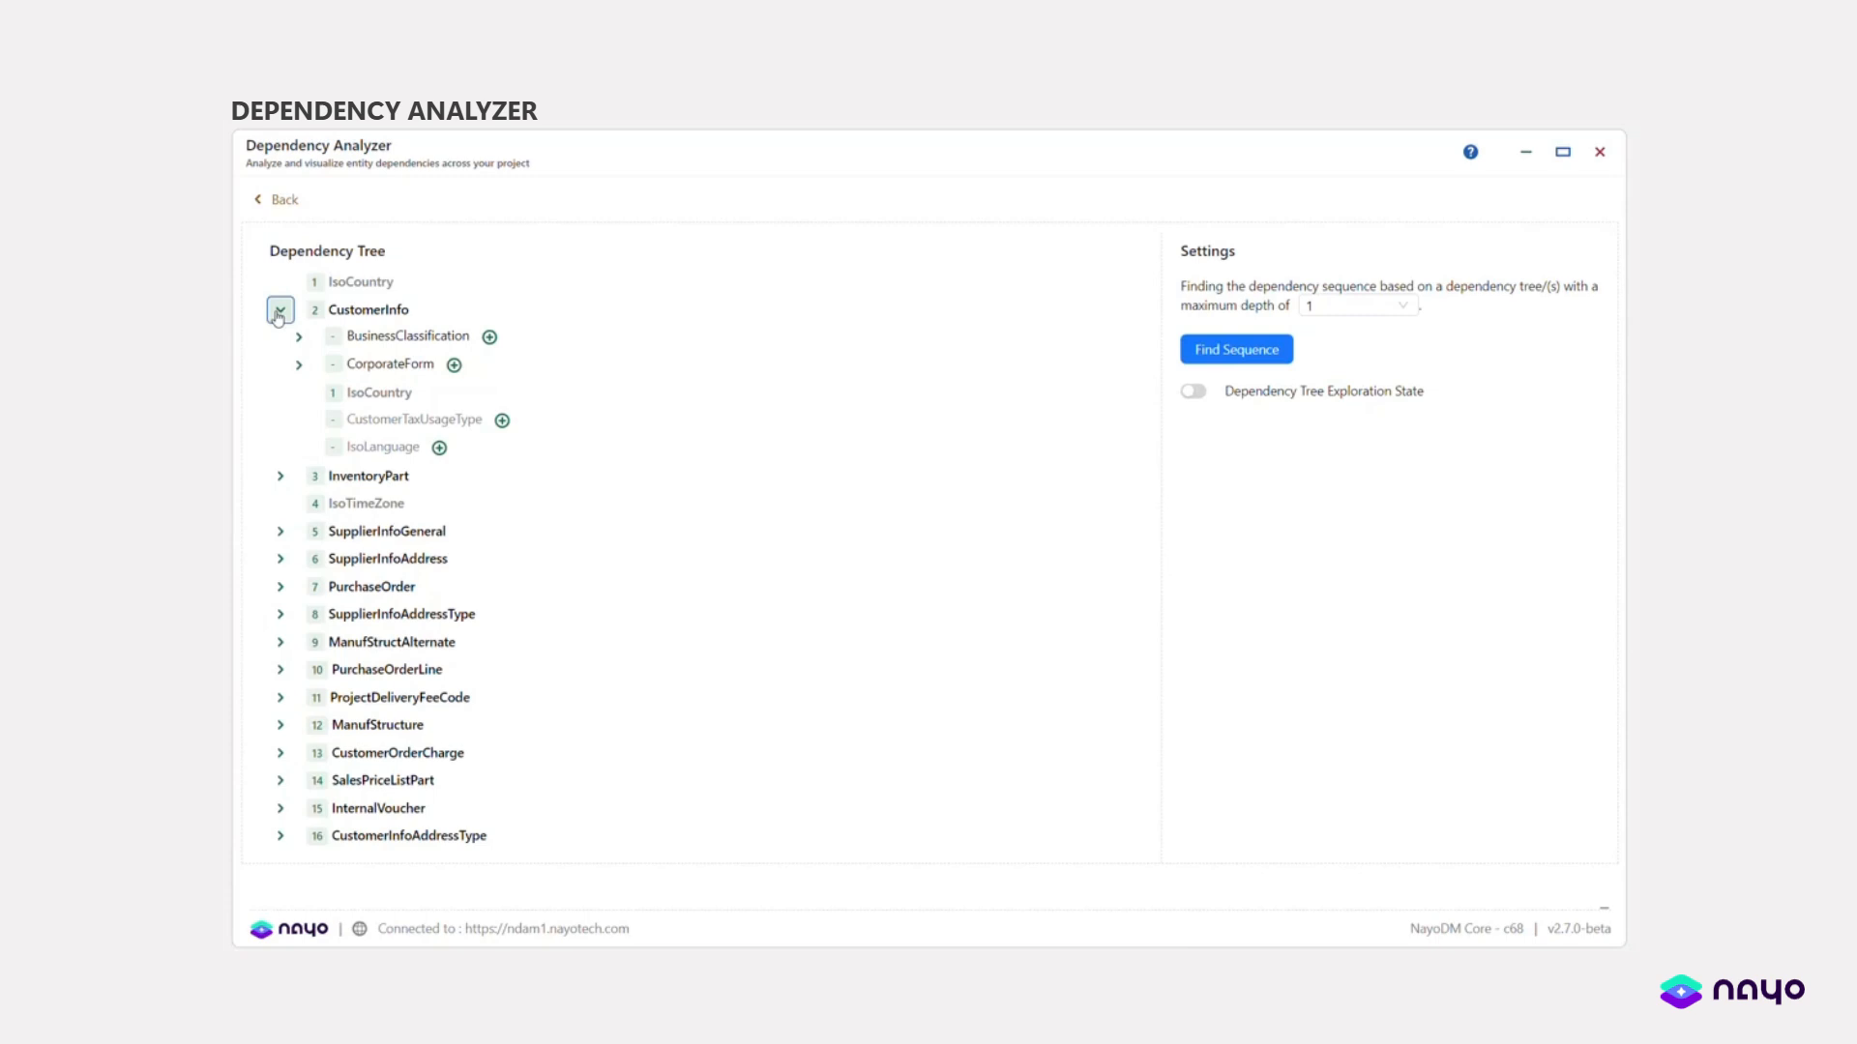
{"action": "left_click", "coordinate": [279, 480]}
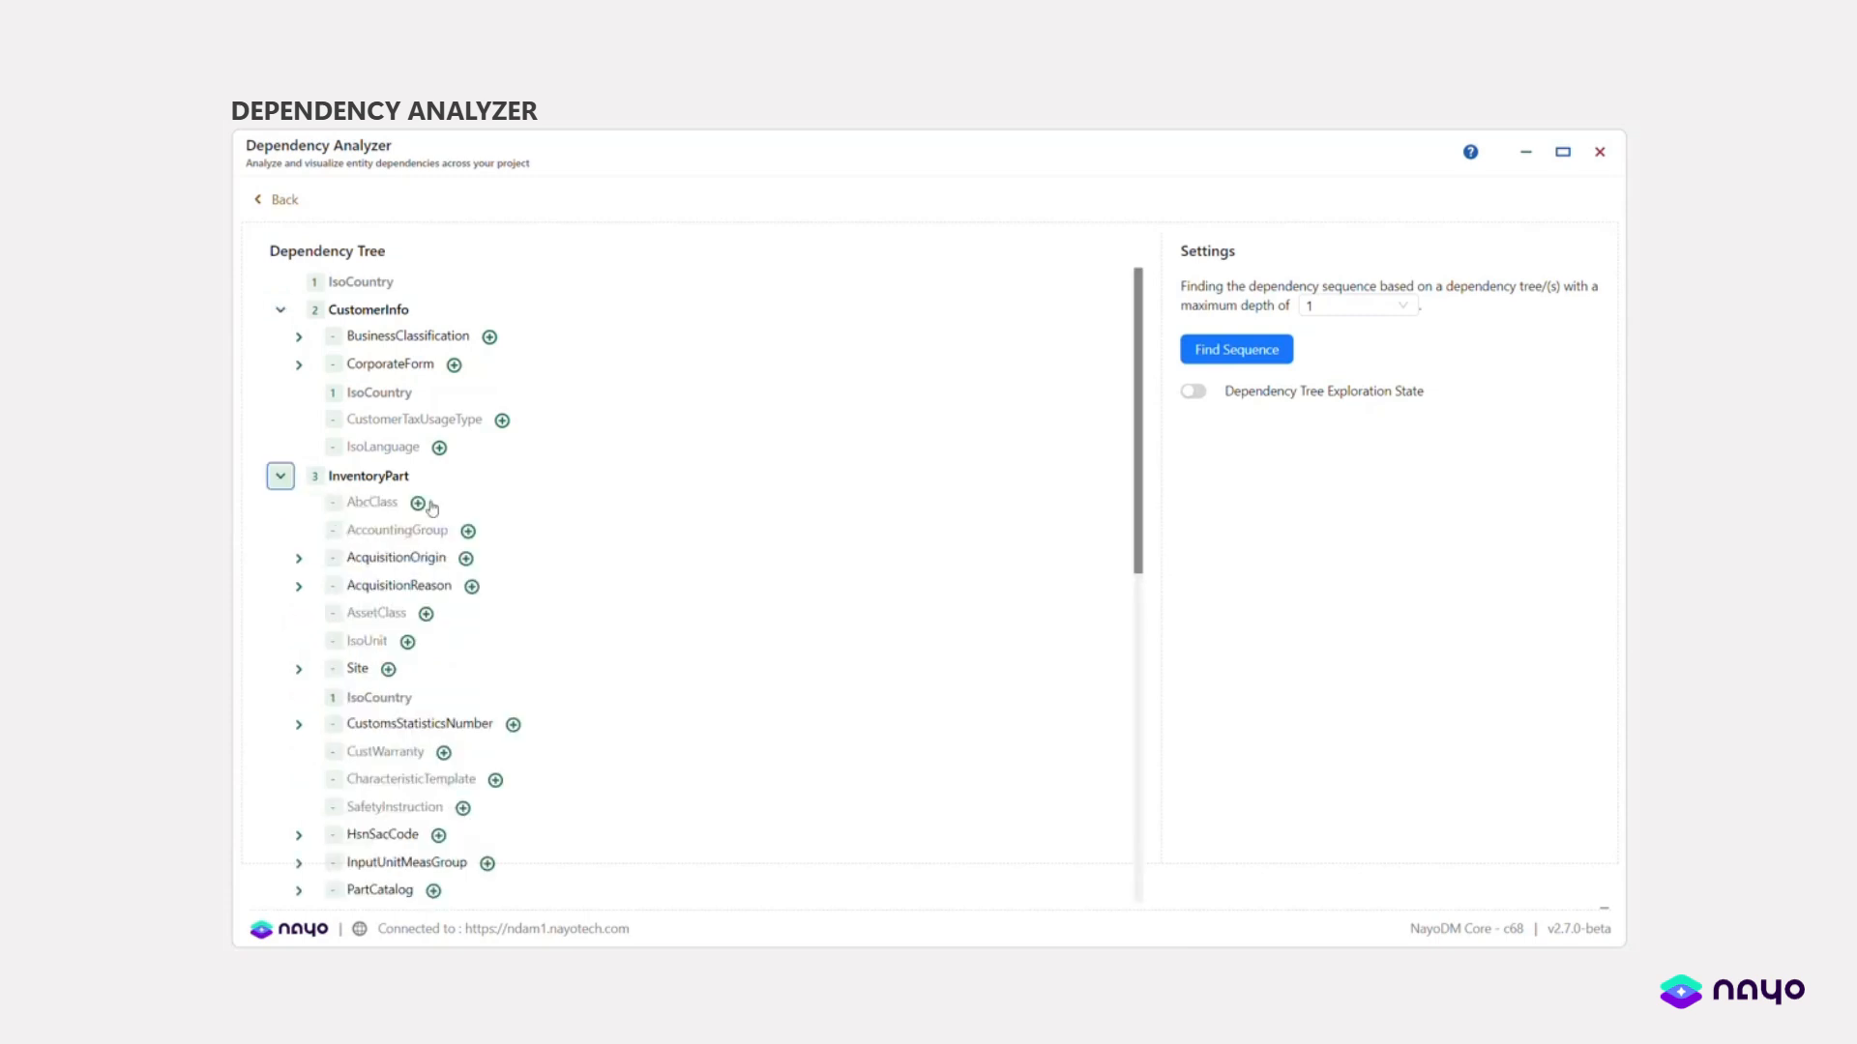
{"action": "scroll", "coordinate": [329, 493], "scroll_direction": "down", "scroll_amount": 1}
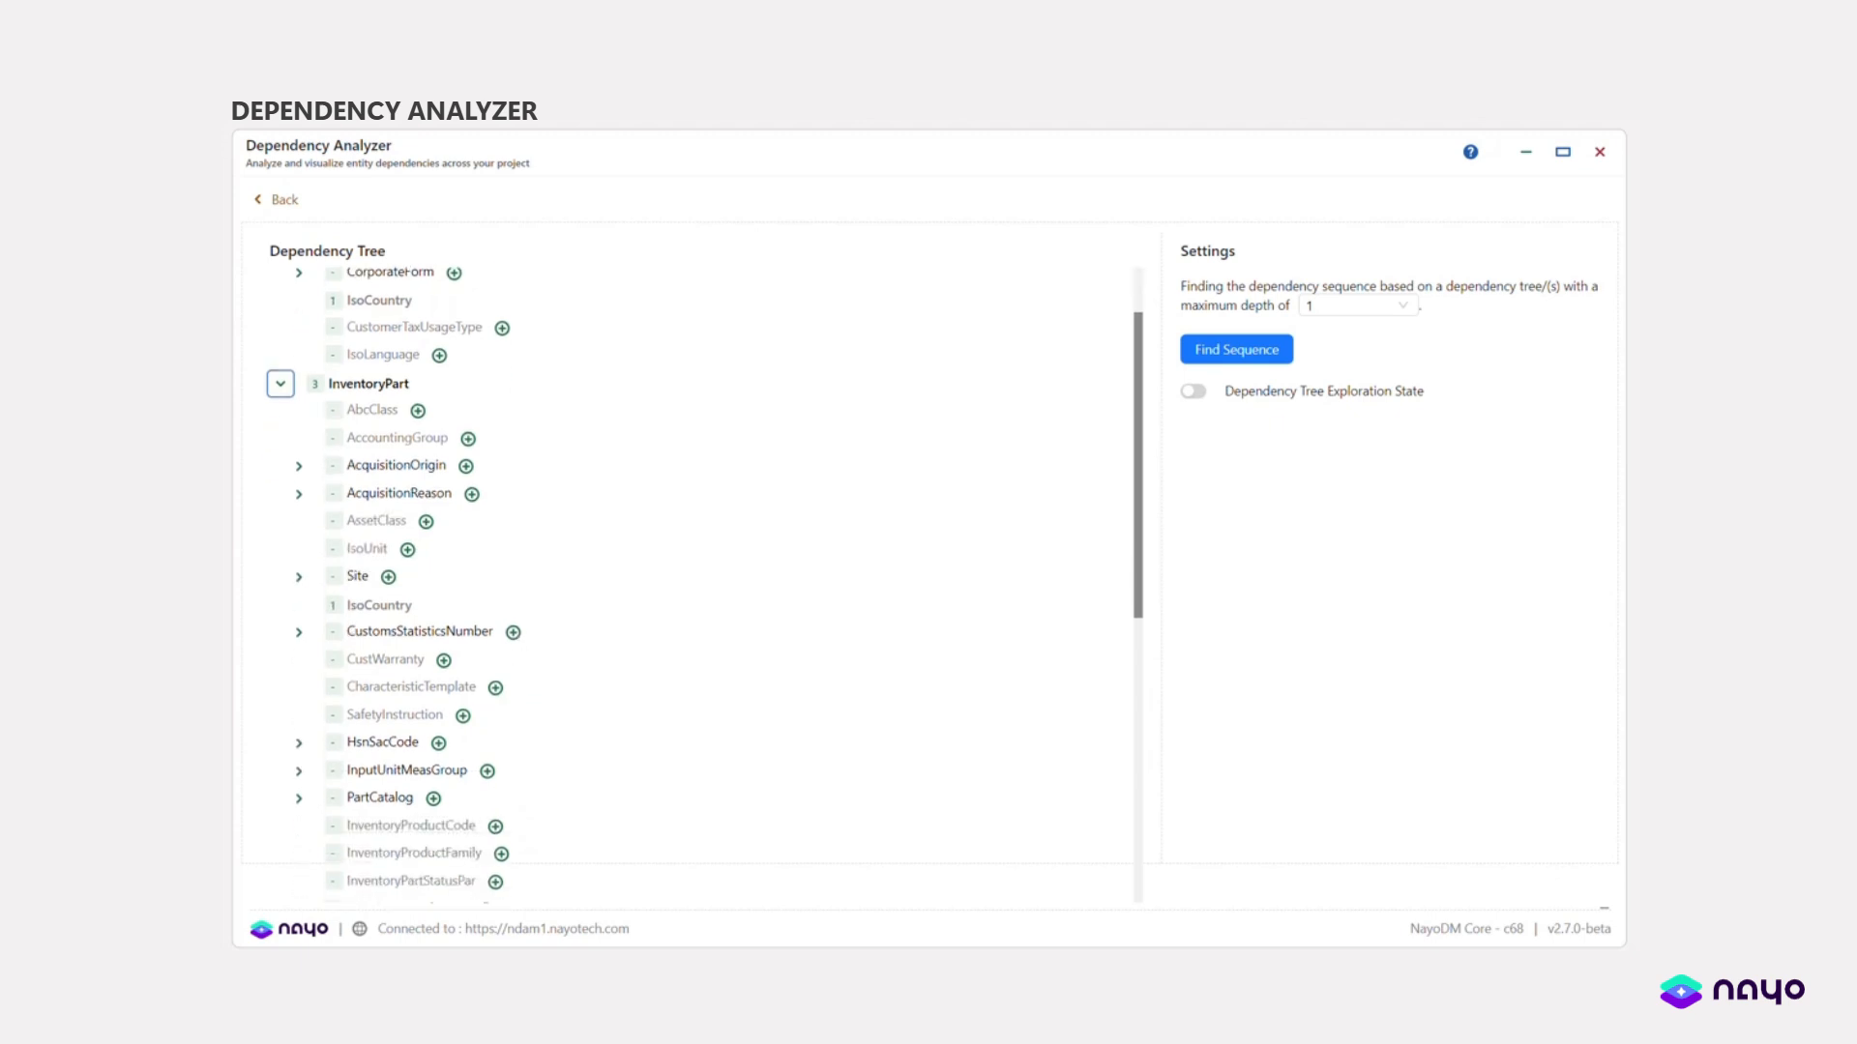
{"action": "scroll", "coordinate": [522, 637], "scroll_direction": "down", "scroll_amount": 2}
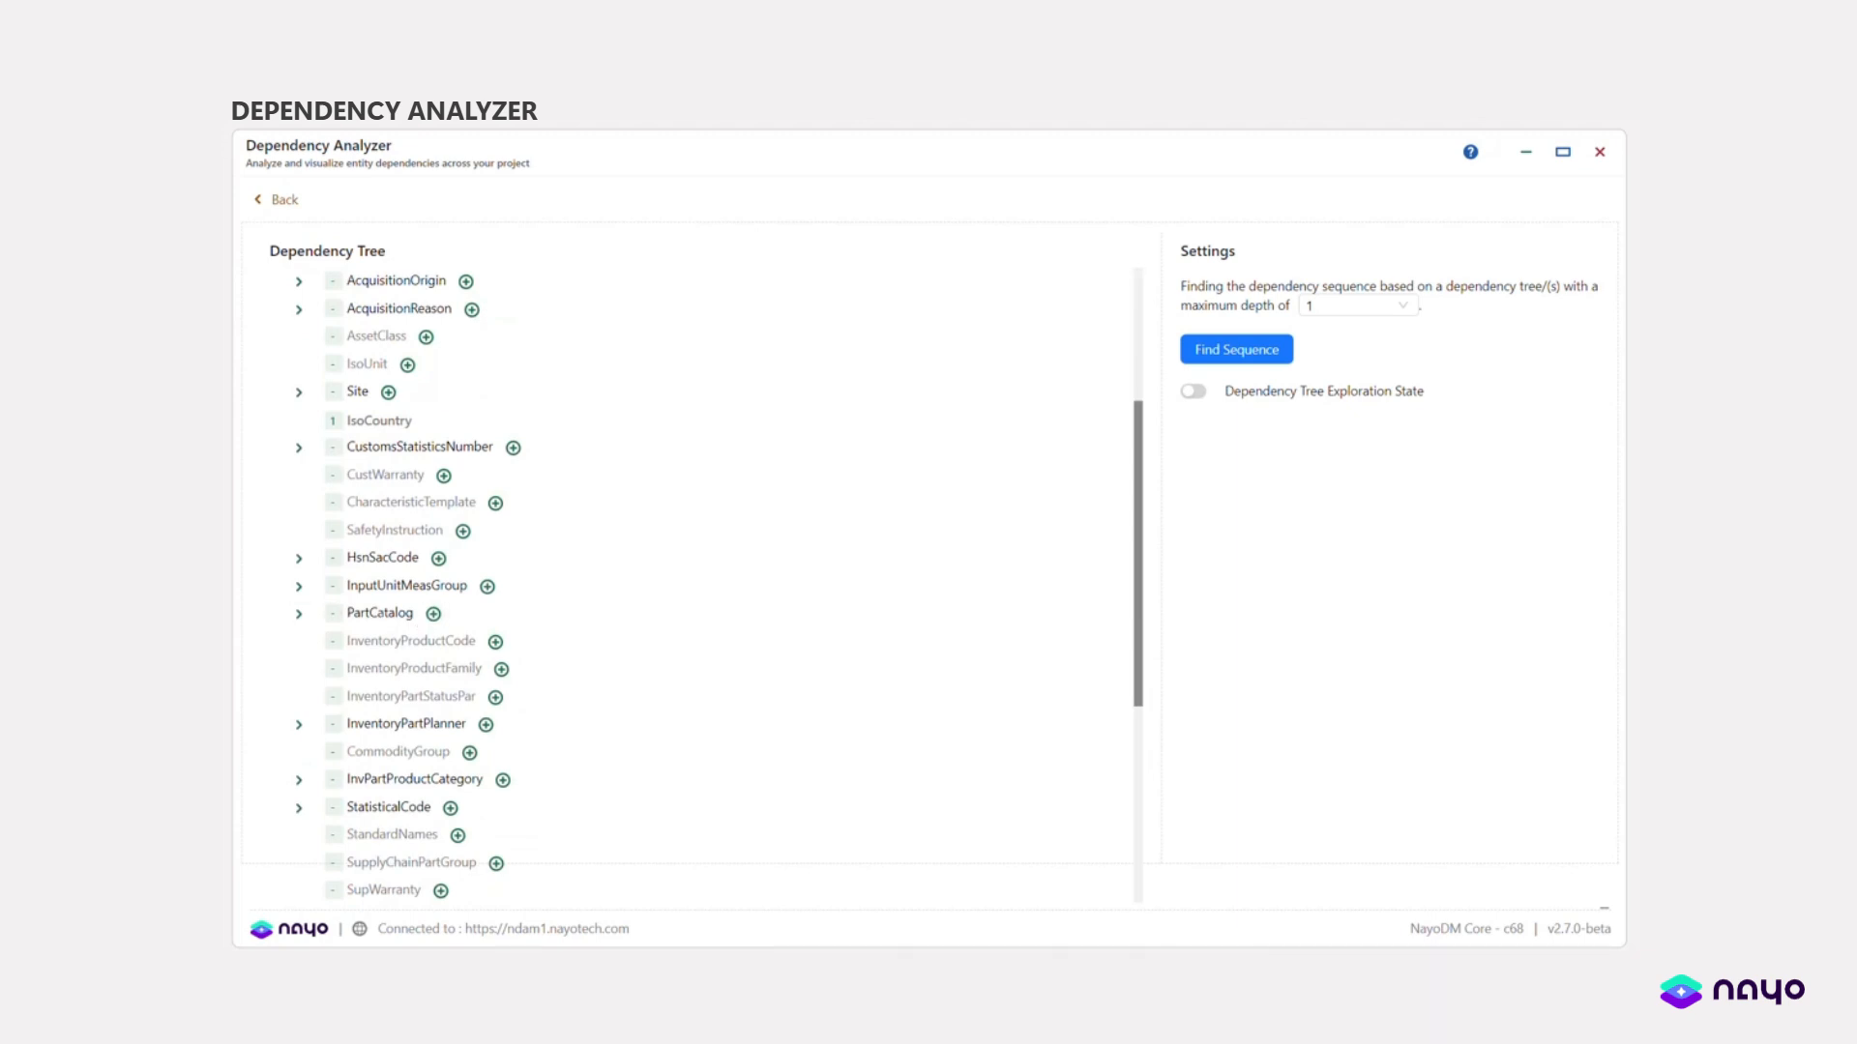
{"action": "left_click", "coordinate": [433, 616]}
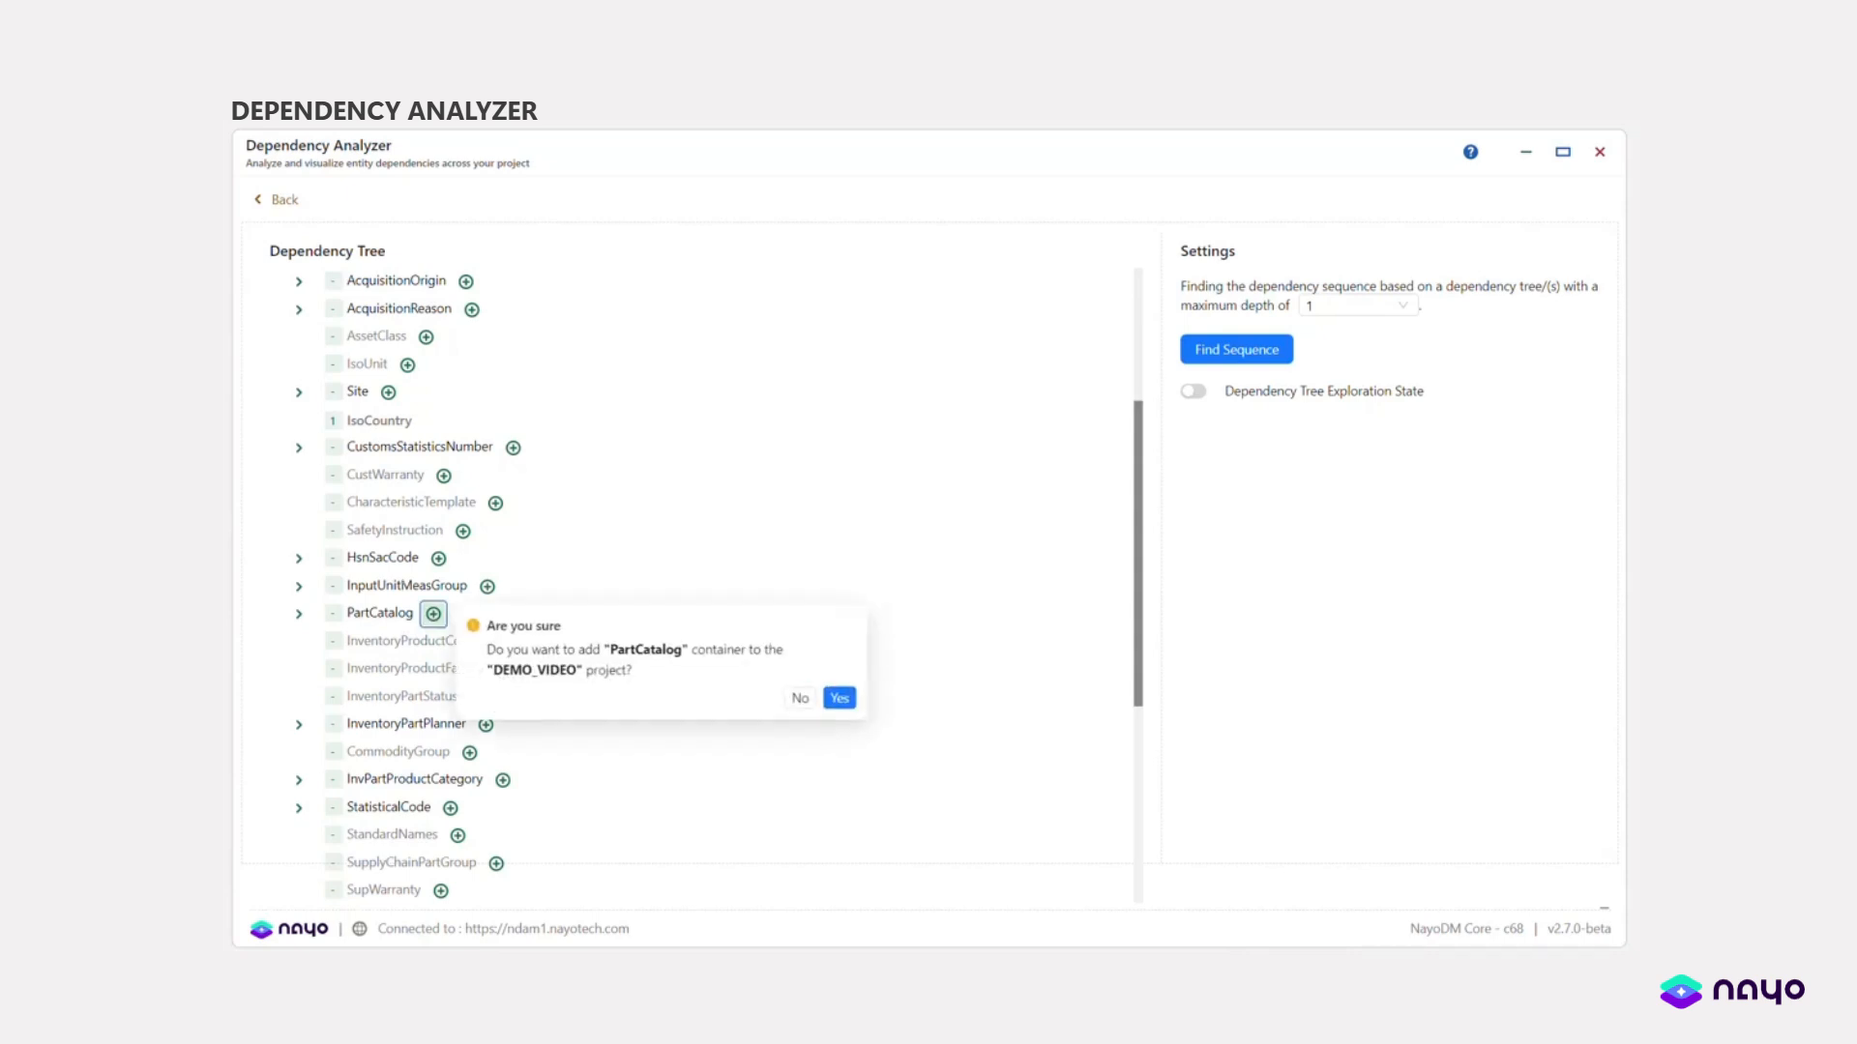
{"action": "left_click", "coordinate": [838, 700]}
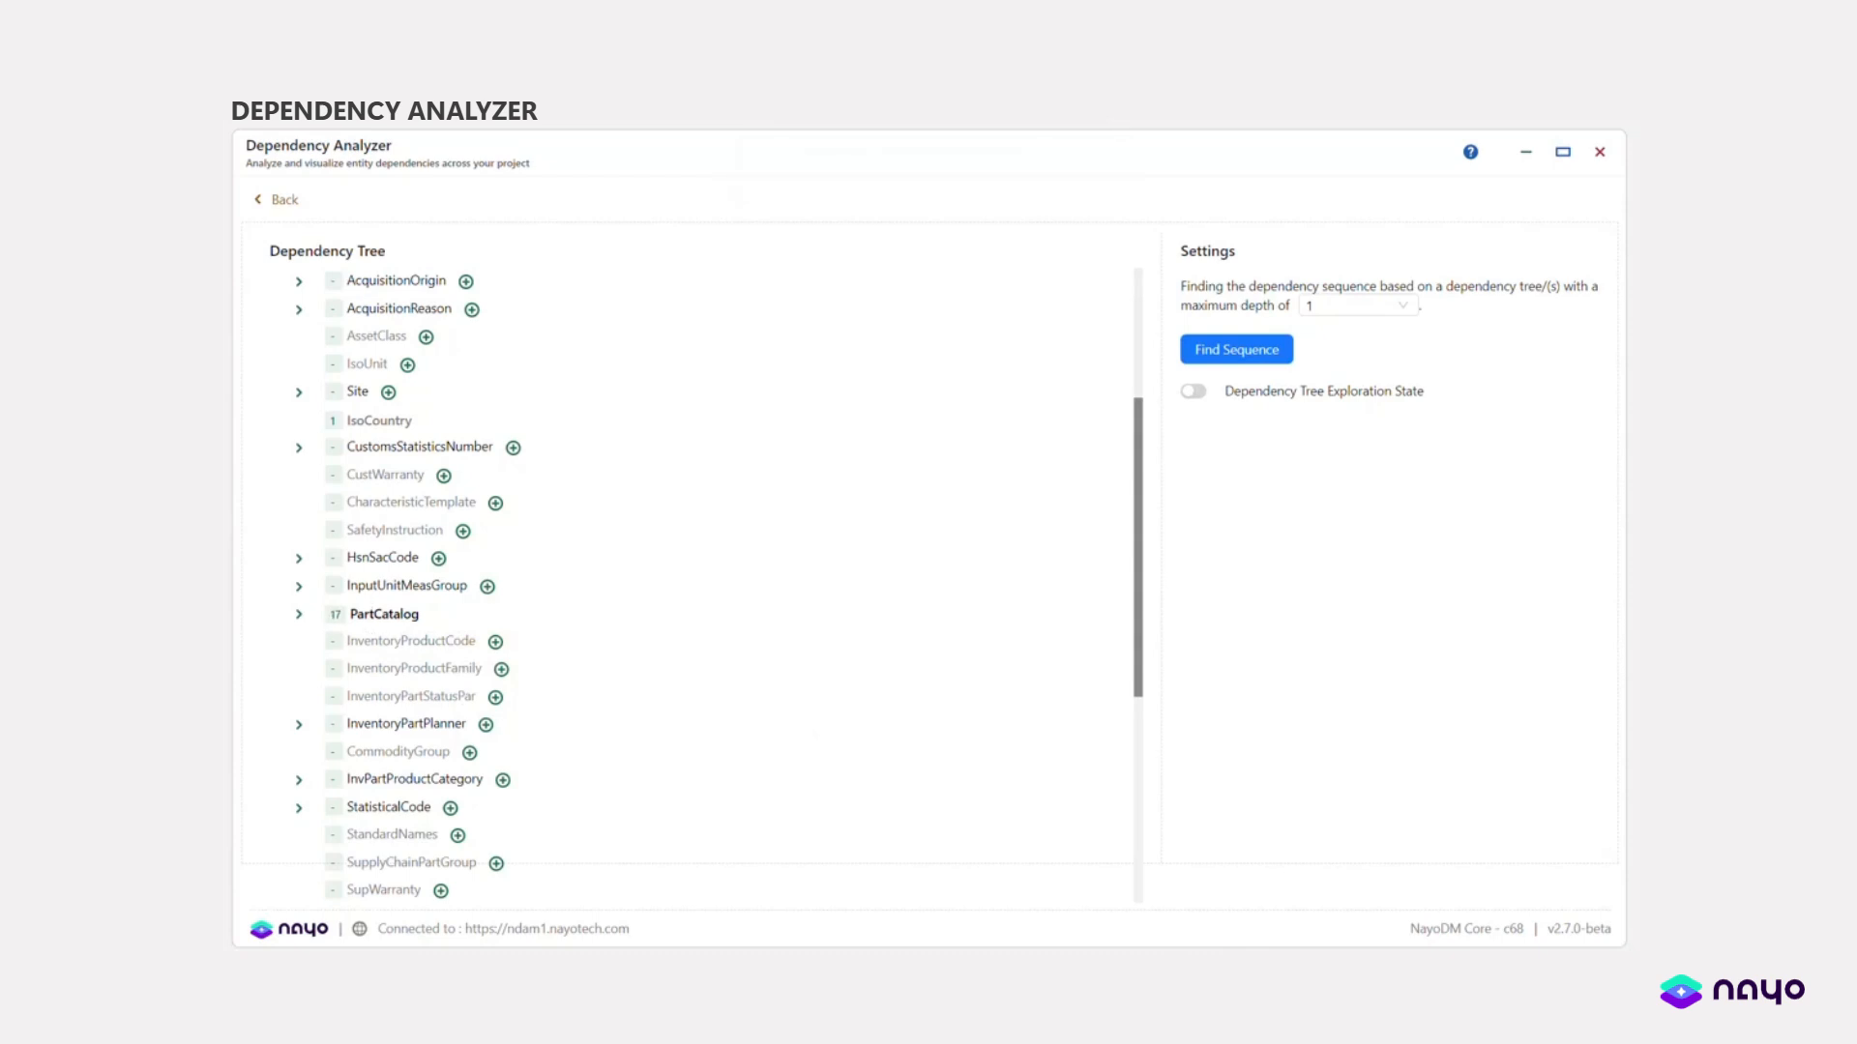
{"action": "left_click", "coordinate": [300, 617]}
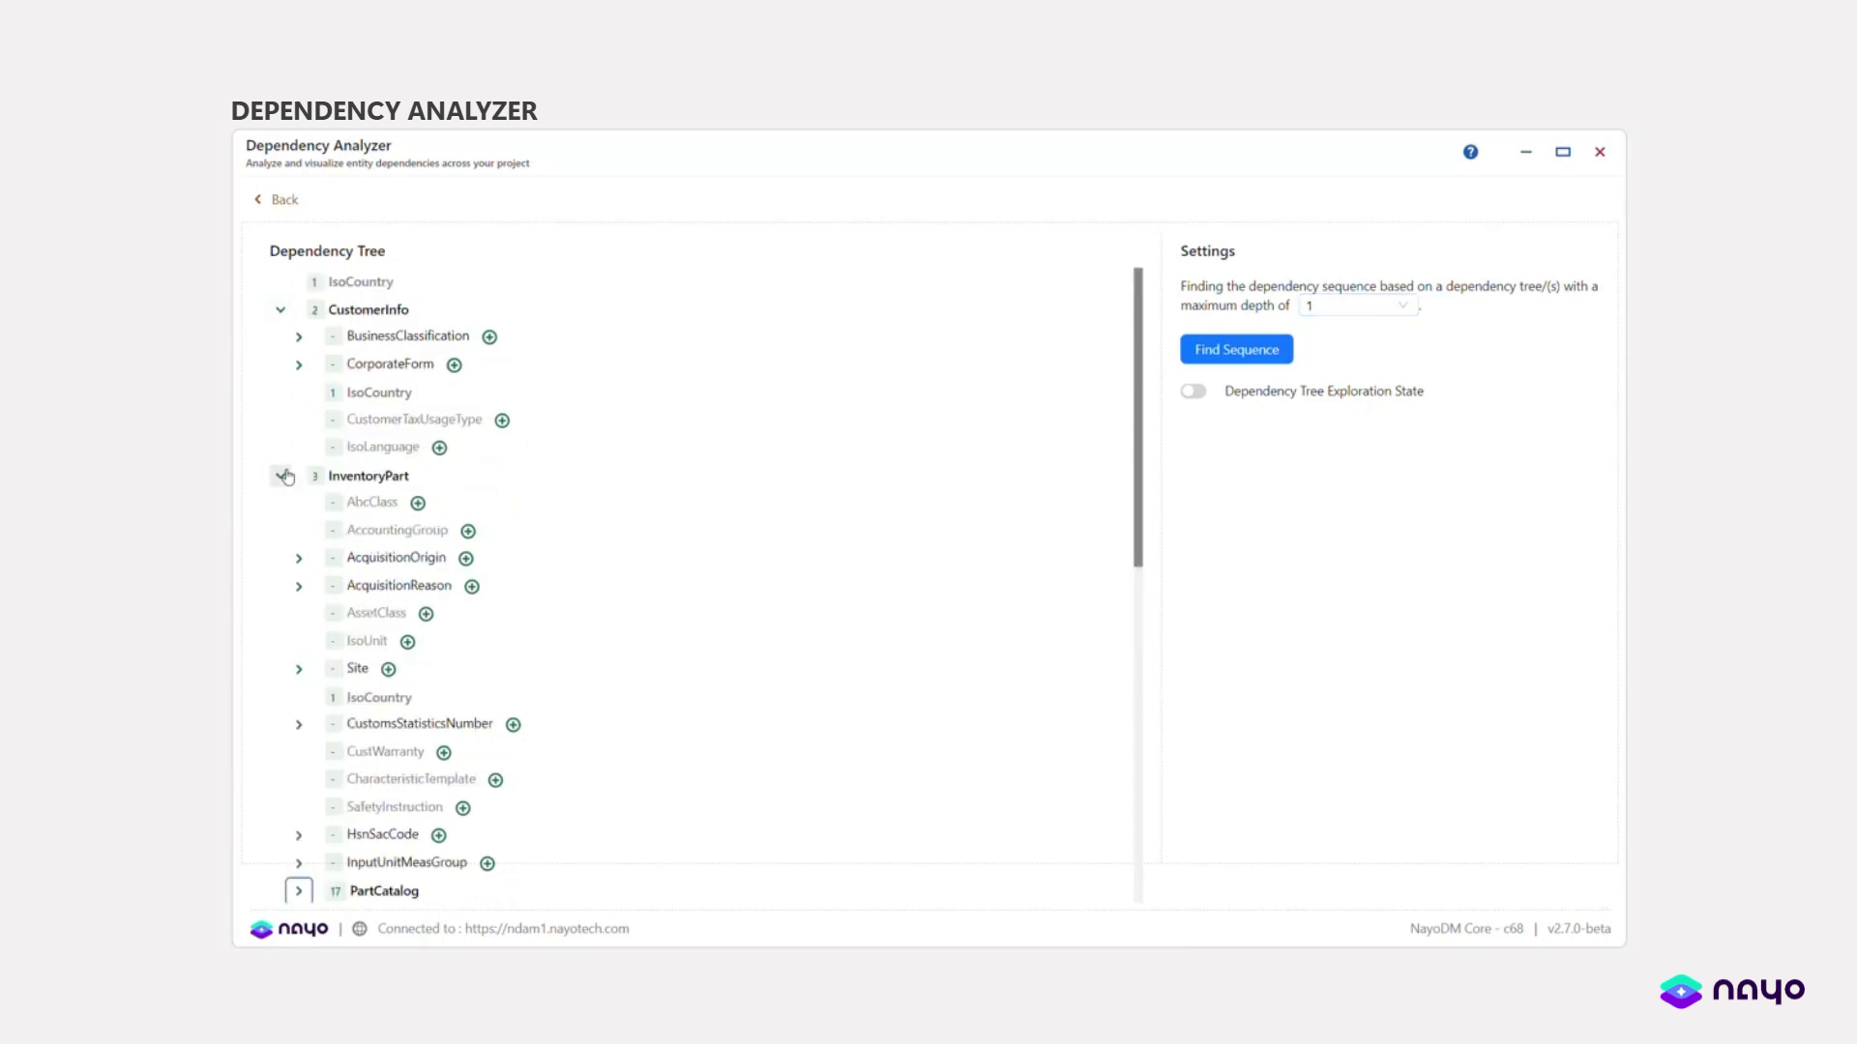
{"action": "left_click", "coordinate": [280, 309]}
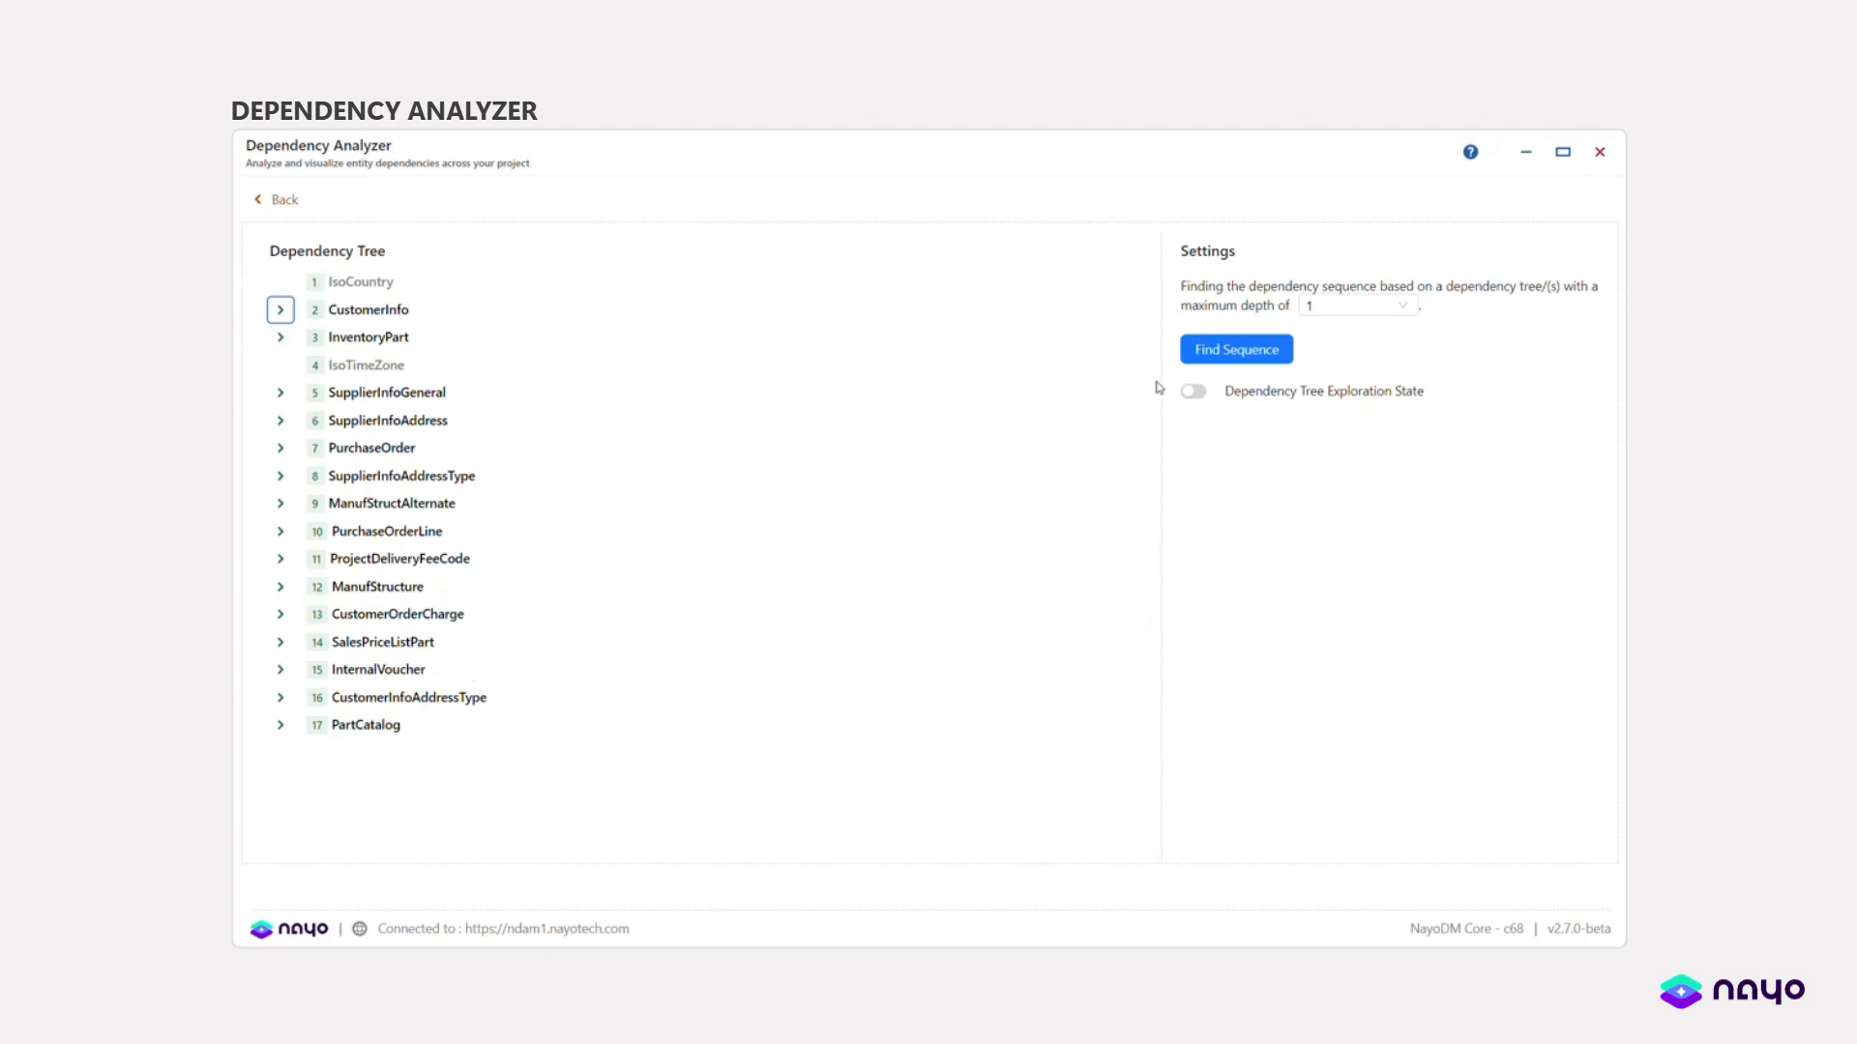
- Find the dependency sequence with a maximum depth of 1, review it, and download the sequence
{"action": "left_click", "coordinate": [1207, 358]}
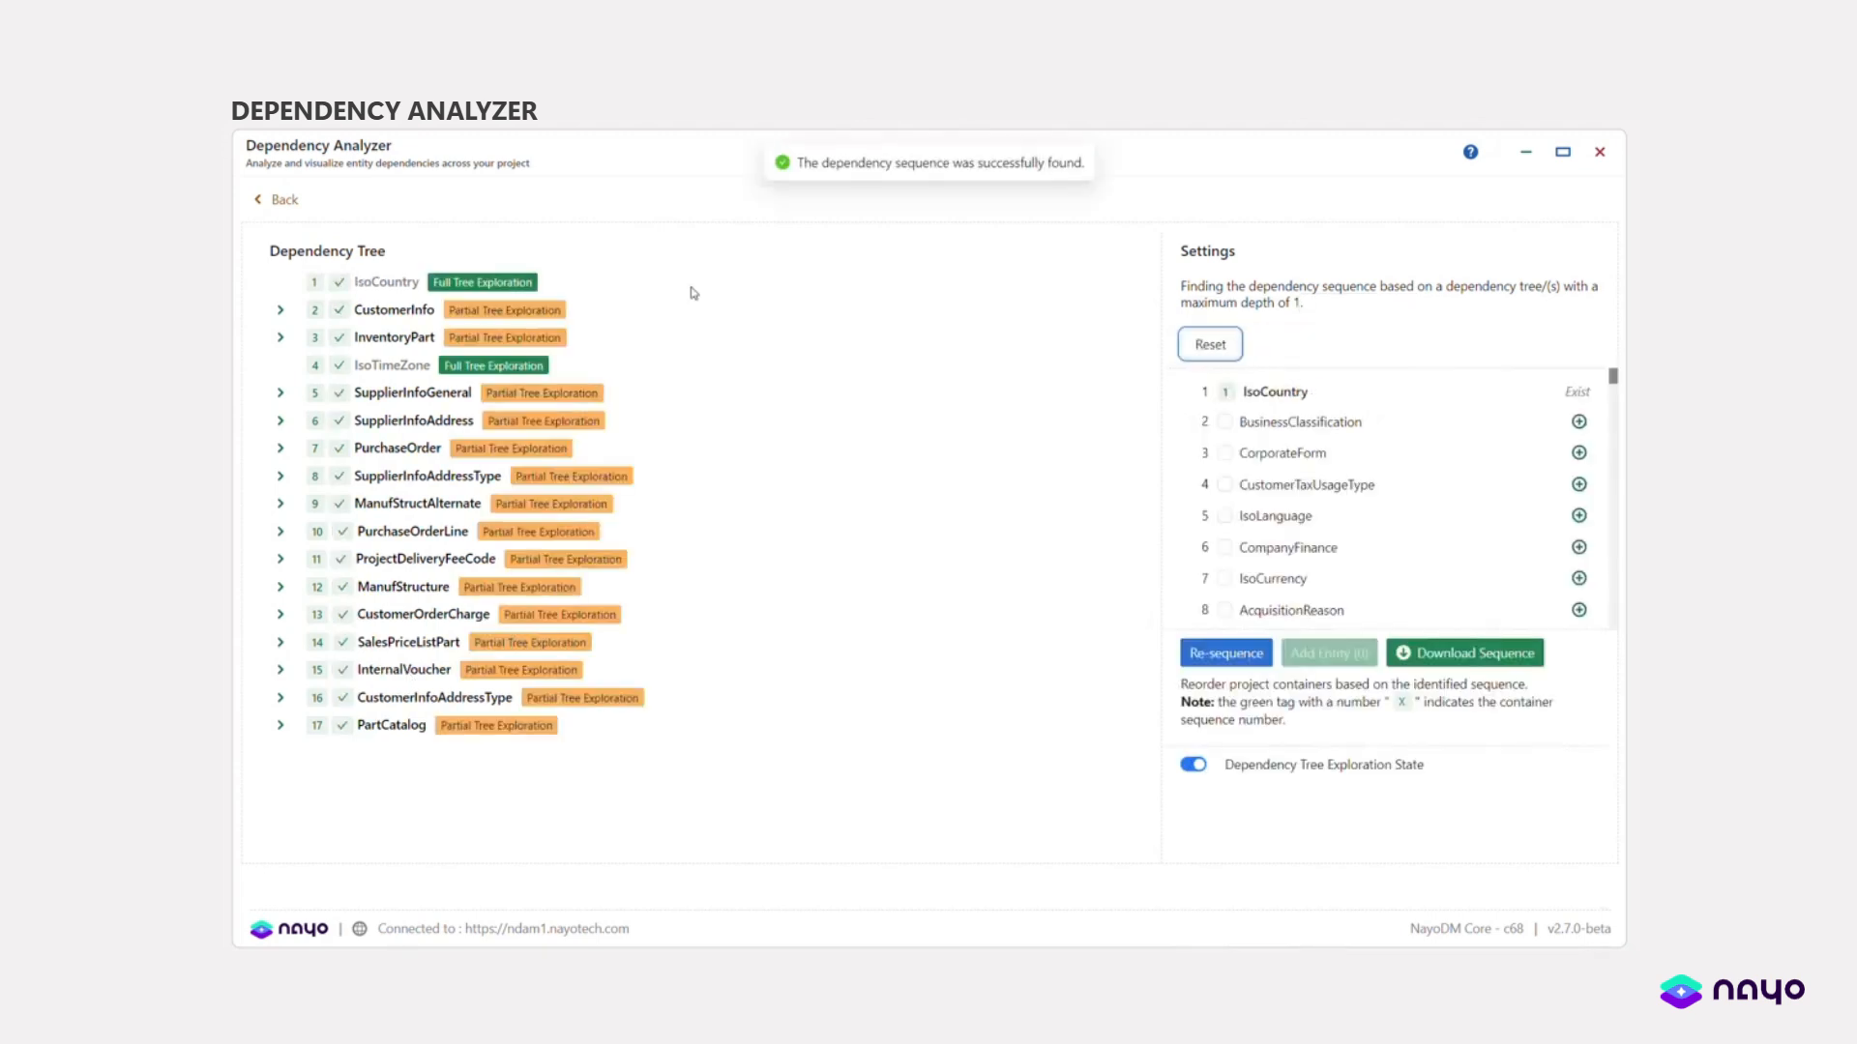
{"action": "left_click_drag", "start_coordinate": [1612, 377], "coordinate": [1612, 621]}
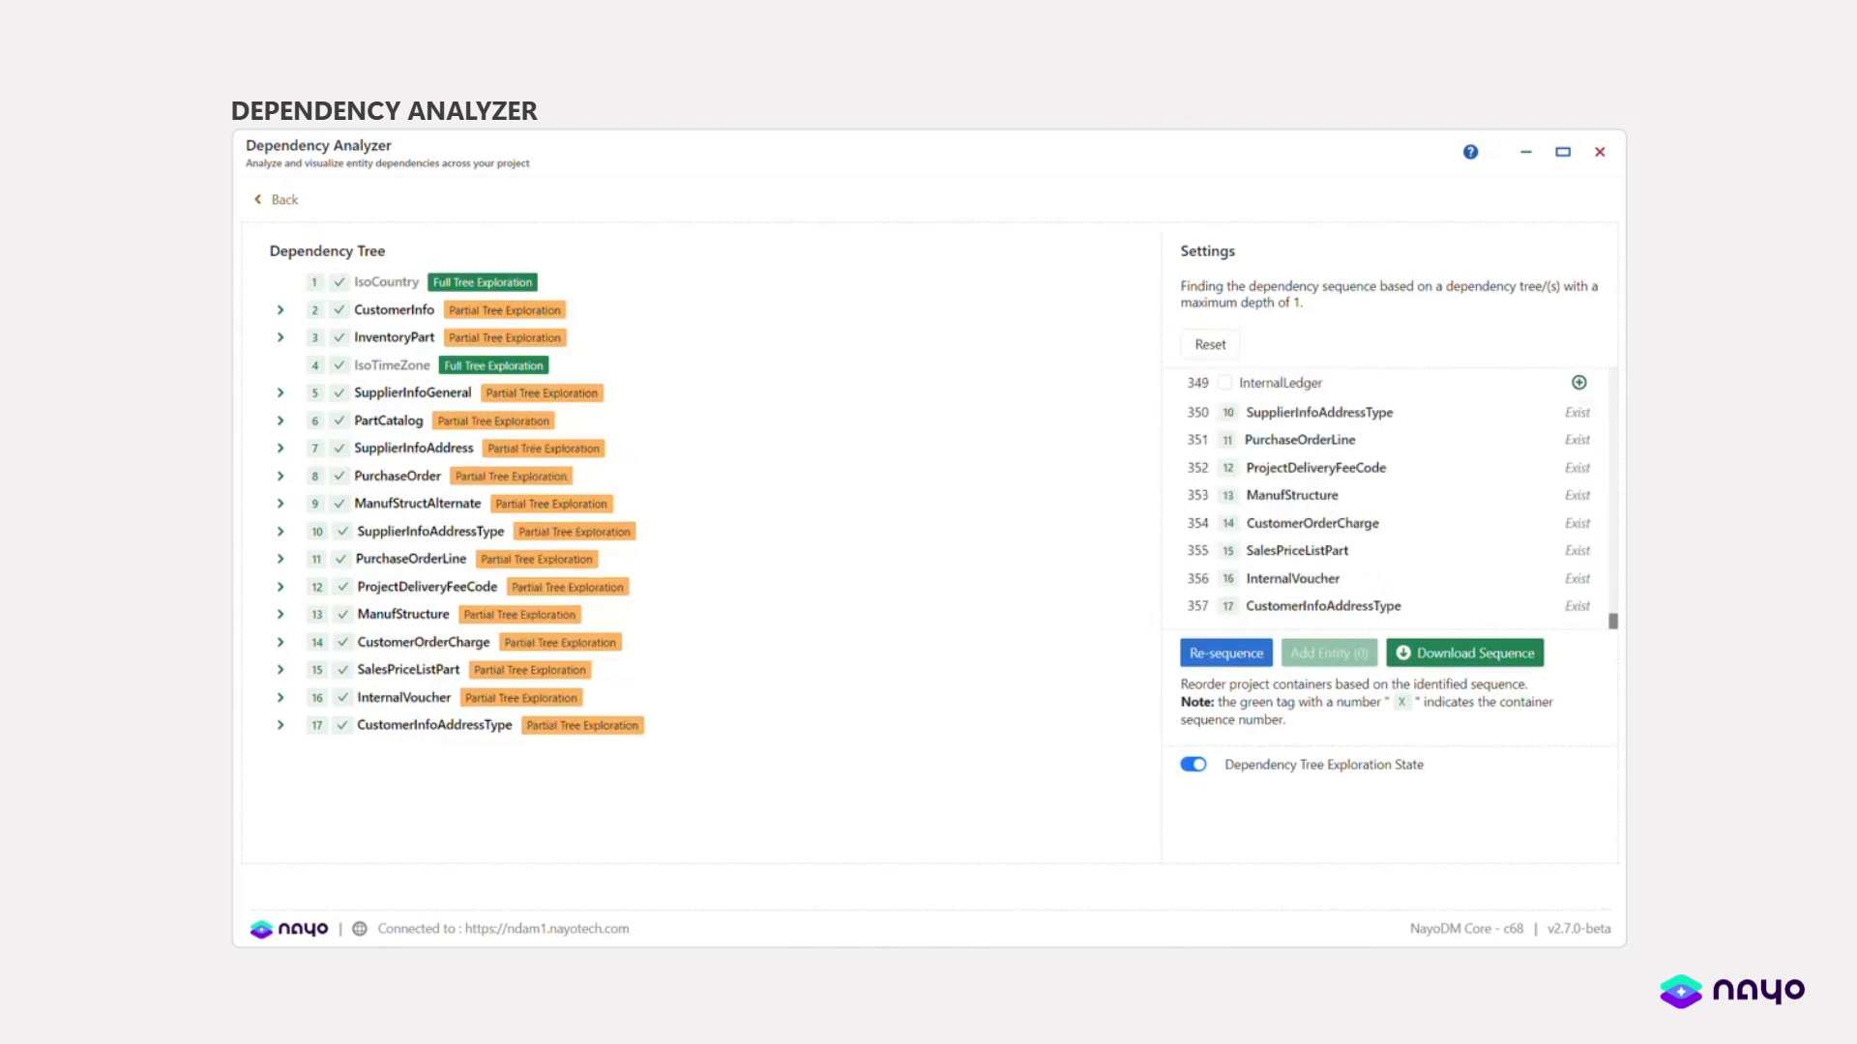
{"action": "left_click", "coordinate": [1453, 665]}
{"action": "mouse_move", "coordinate": [1573, 432]}
{"action": "left_mouse_down"}
{"action": "mouse_move", "coordinate": [1564, 915]}
{"action": "mouse_move", "coordinate": [1563, 426]}
{"action": "left_mouse_up"}
{"action": "left_click", "coordinate": [833, 395]}
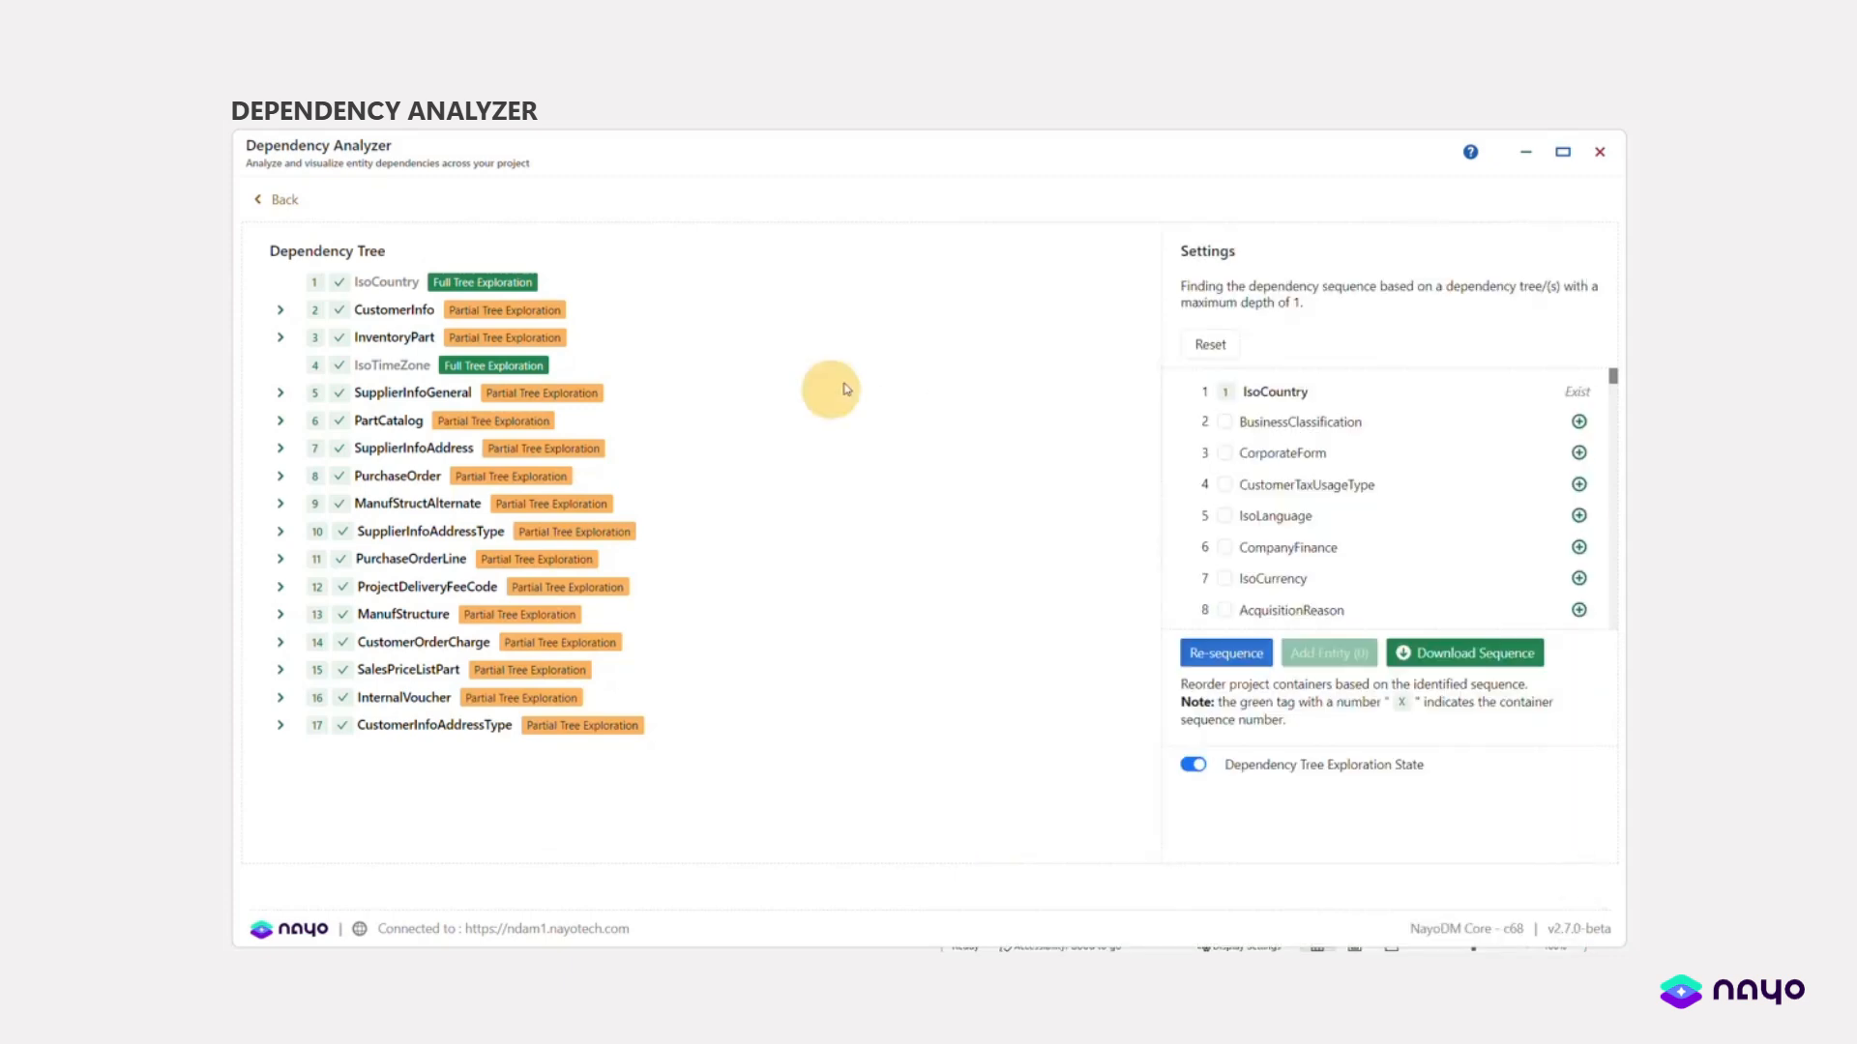
- Re-sequence the project containers by the identified dependency sequence and return to the project's entity list
{"action": "left_click", "coordinate": [1225, 653]}
{"action": "left_click", "coordinate": [1245, 607]}
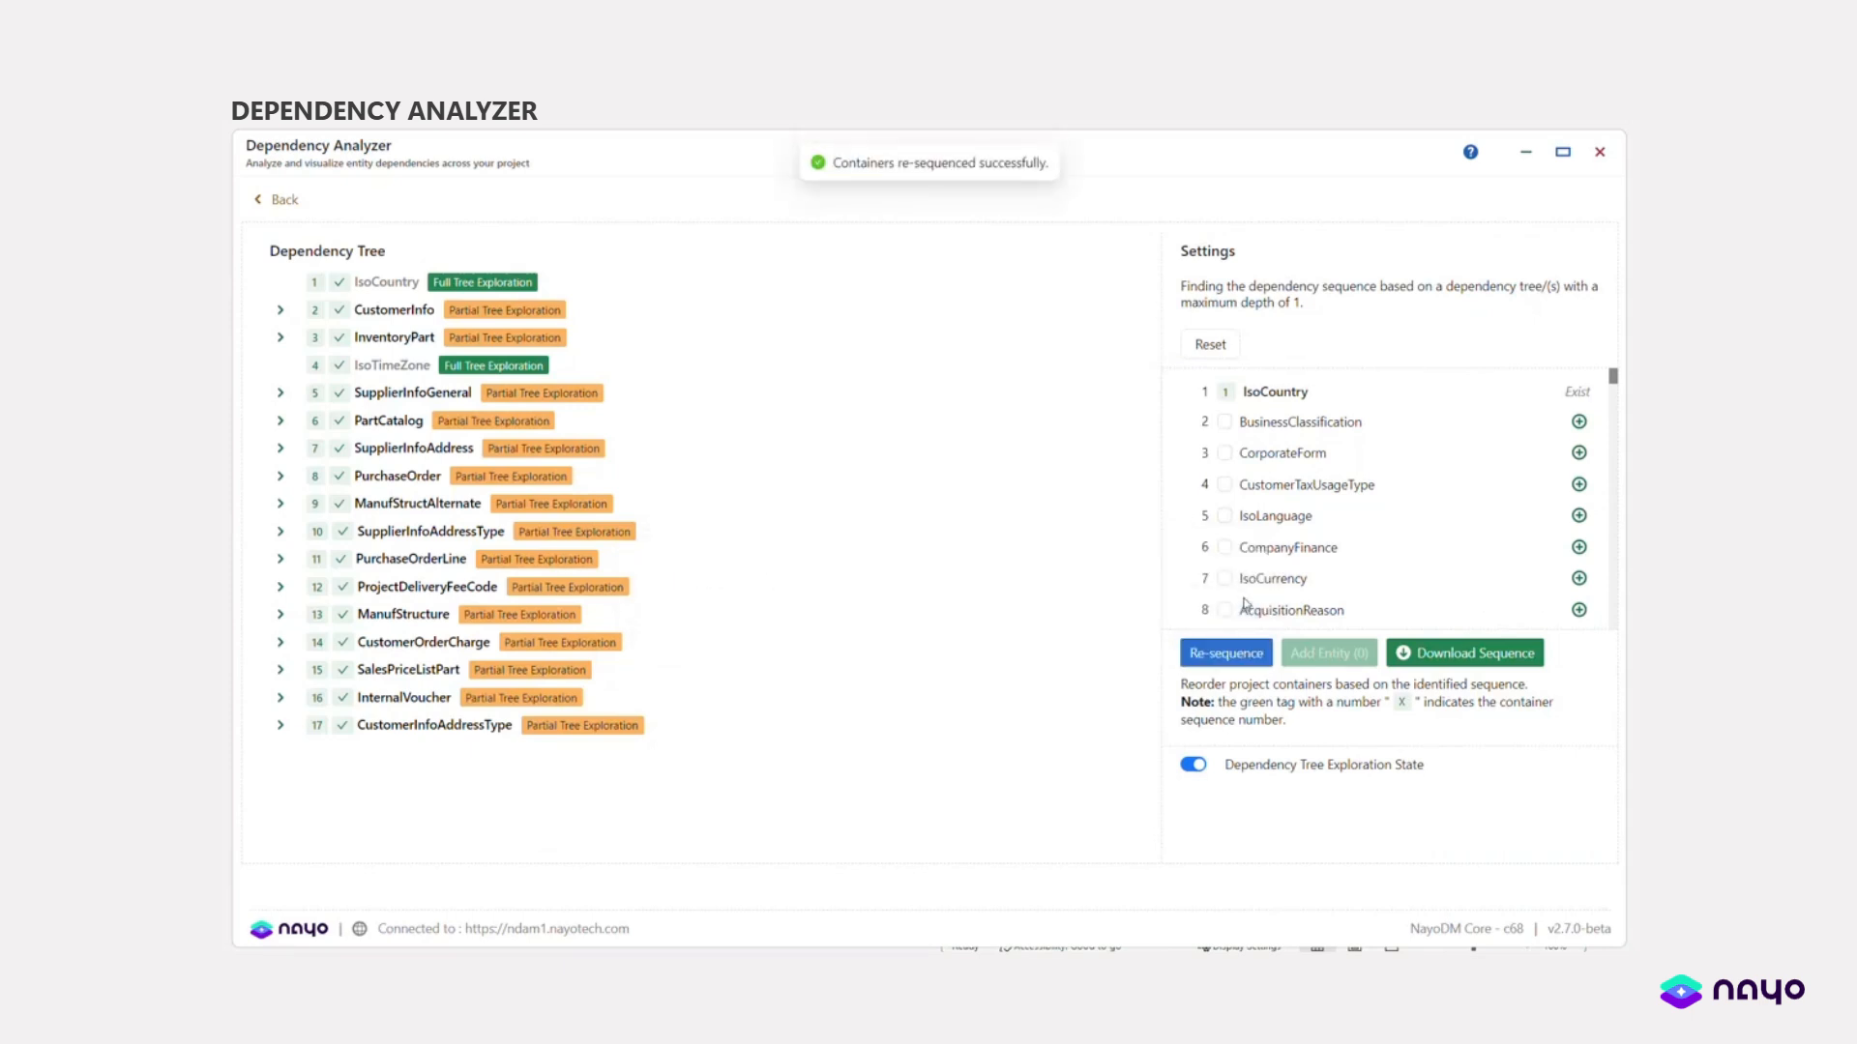
{"action": "left_click", "coordinate": [282, 200]}
{"action": "scroll", "coordinate": [609, 474], "scroll_direction": "down", "scroll_amount": 10}
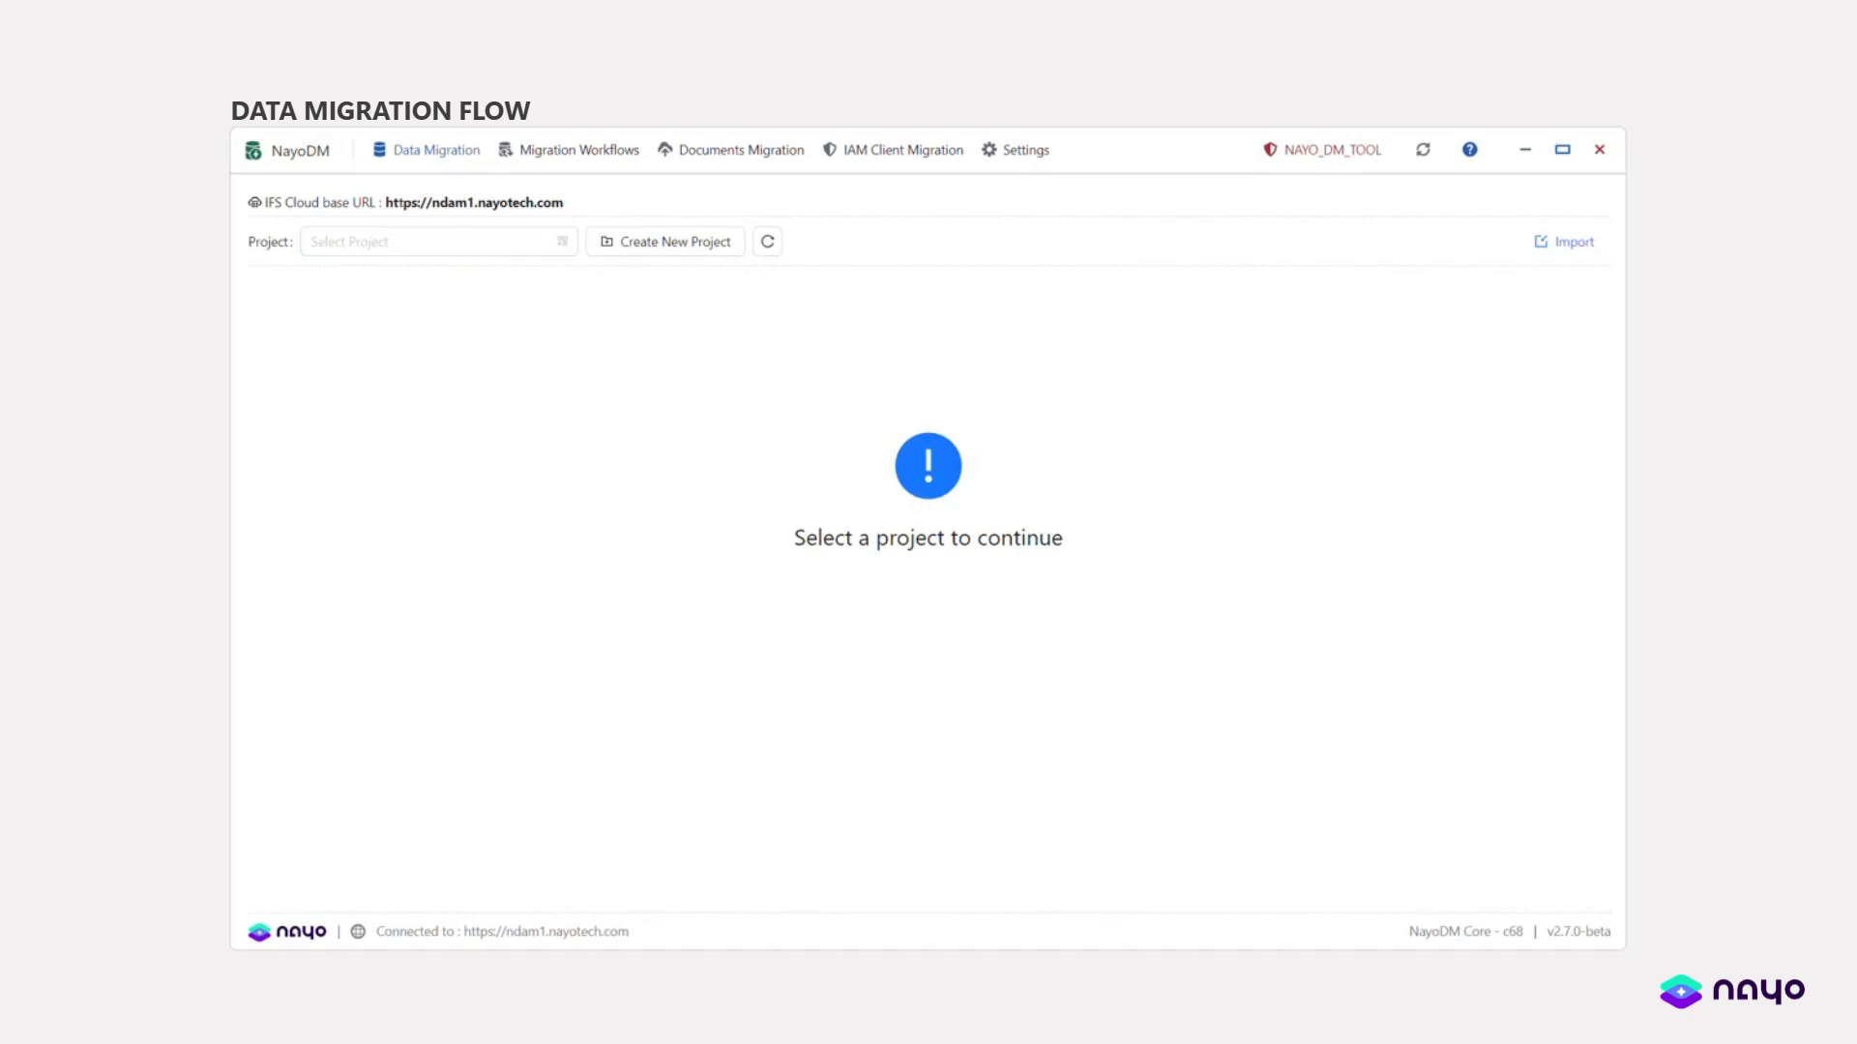
- Open the IFS environment settings and view the available environment actions and the option for adding an environment, changing nothing
{"action": "key", "text": "Tab"}
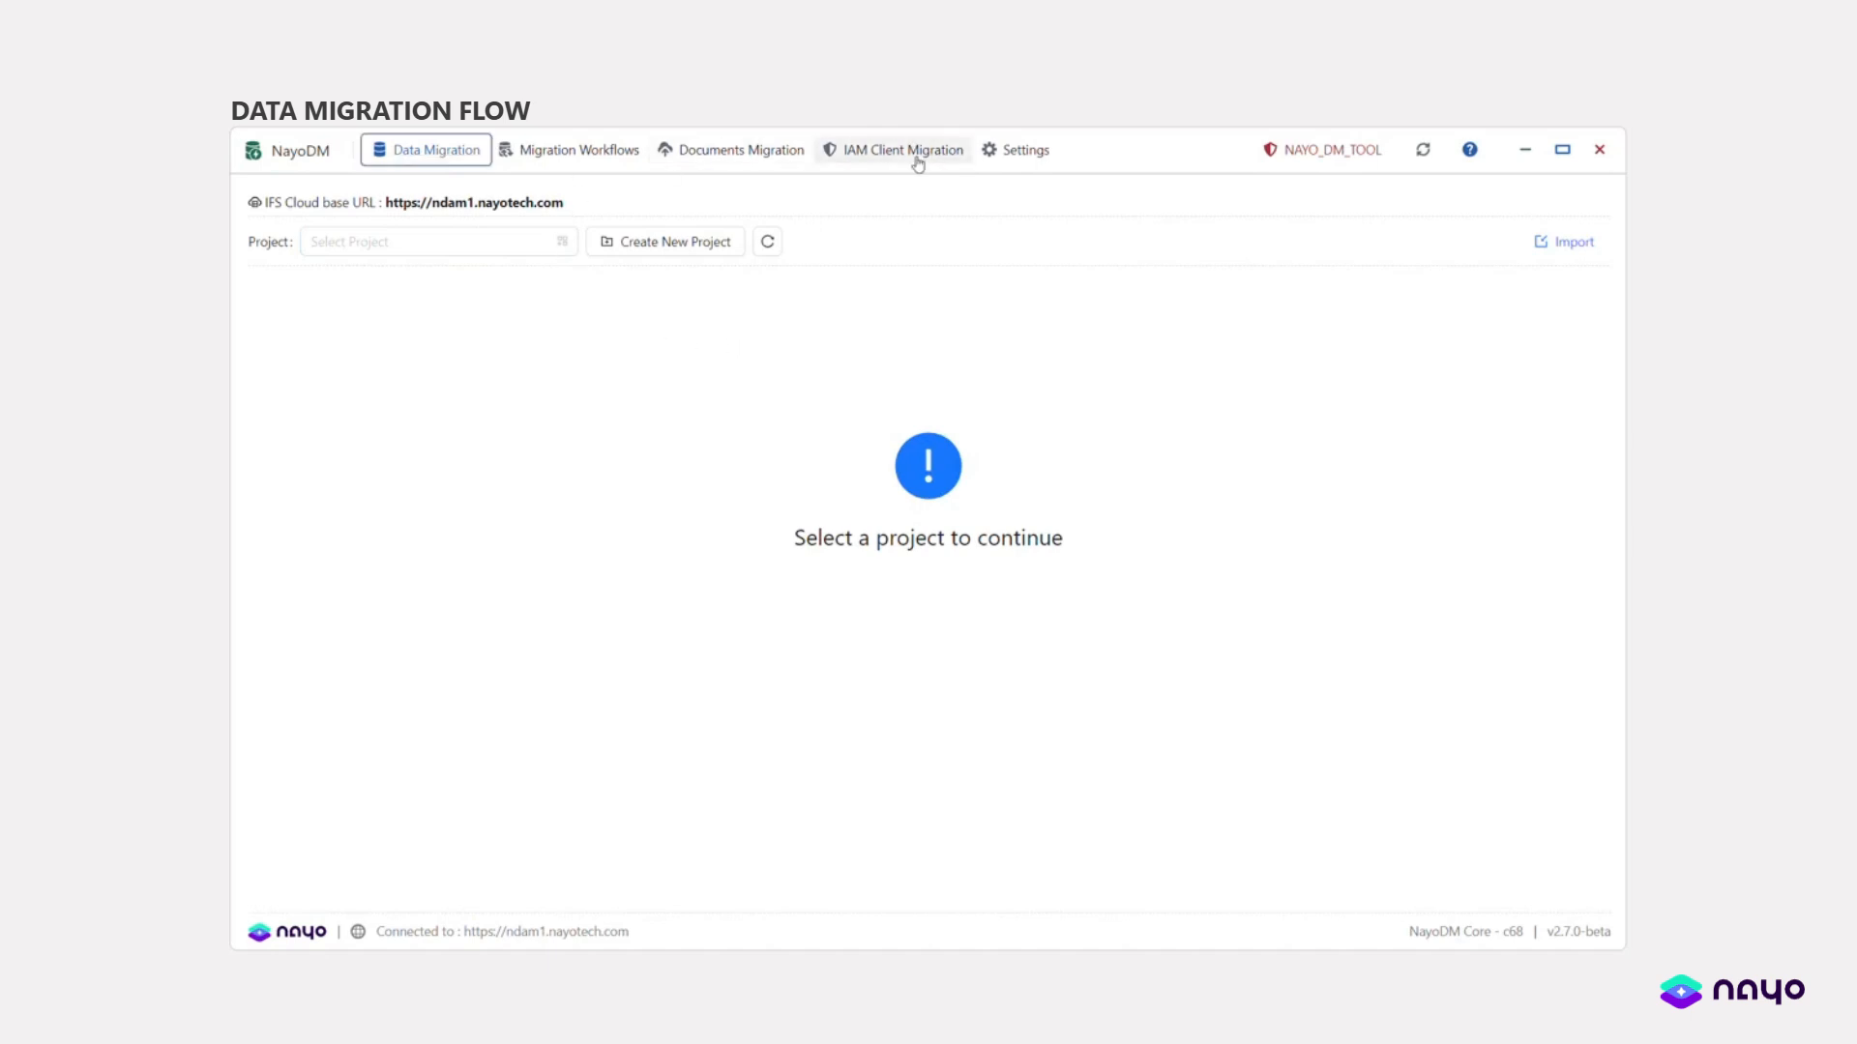
{"action": "left_click", "coordinate": [1006, 154]}
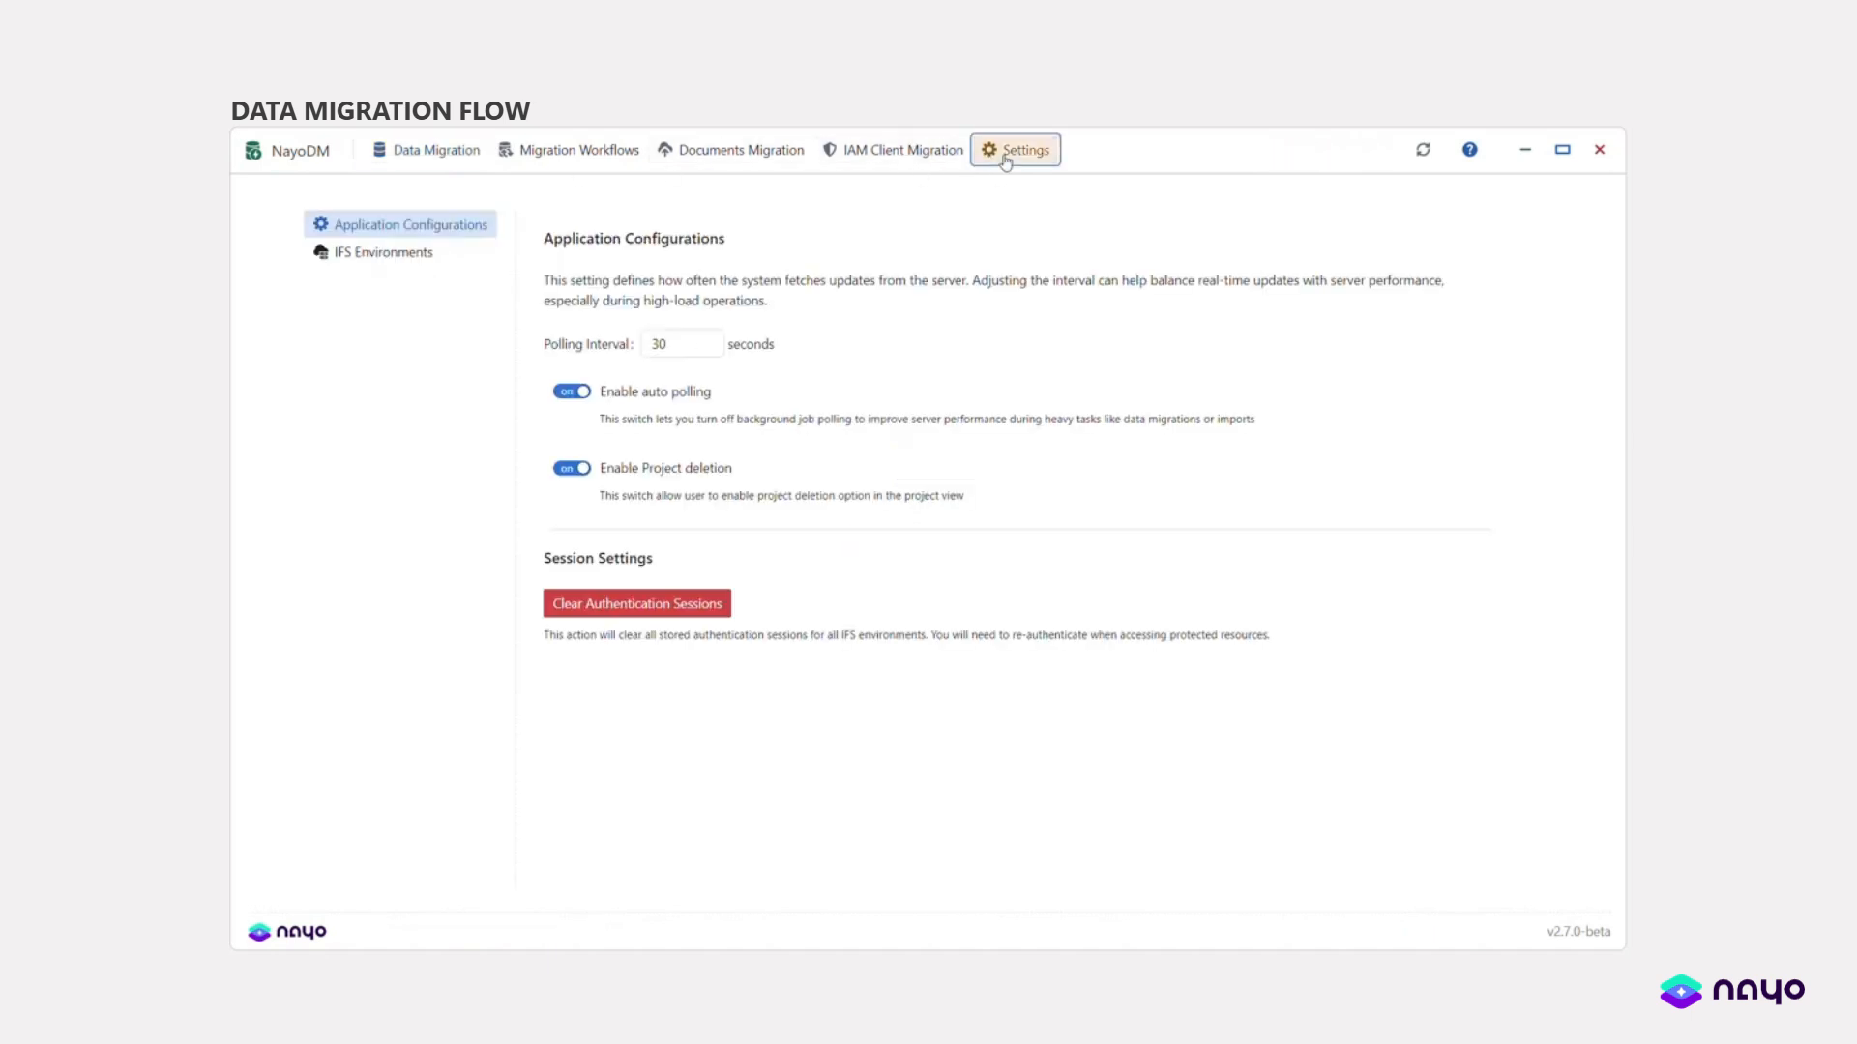
{"action": "left_click", "coordinate": [422, 258]}
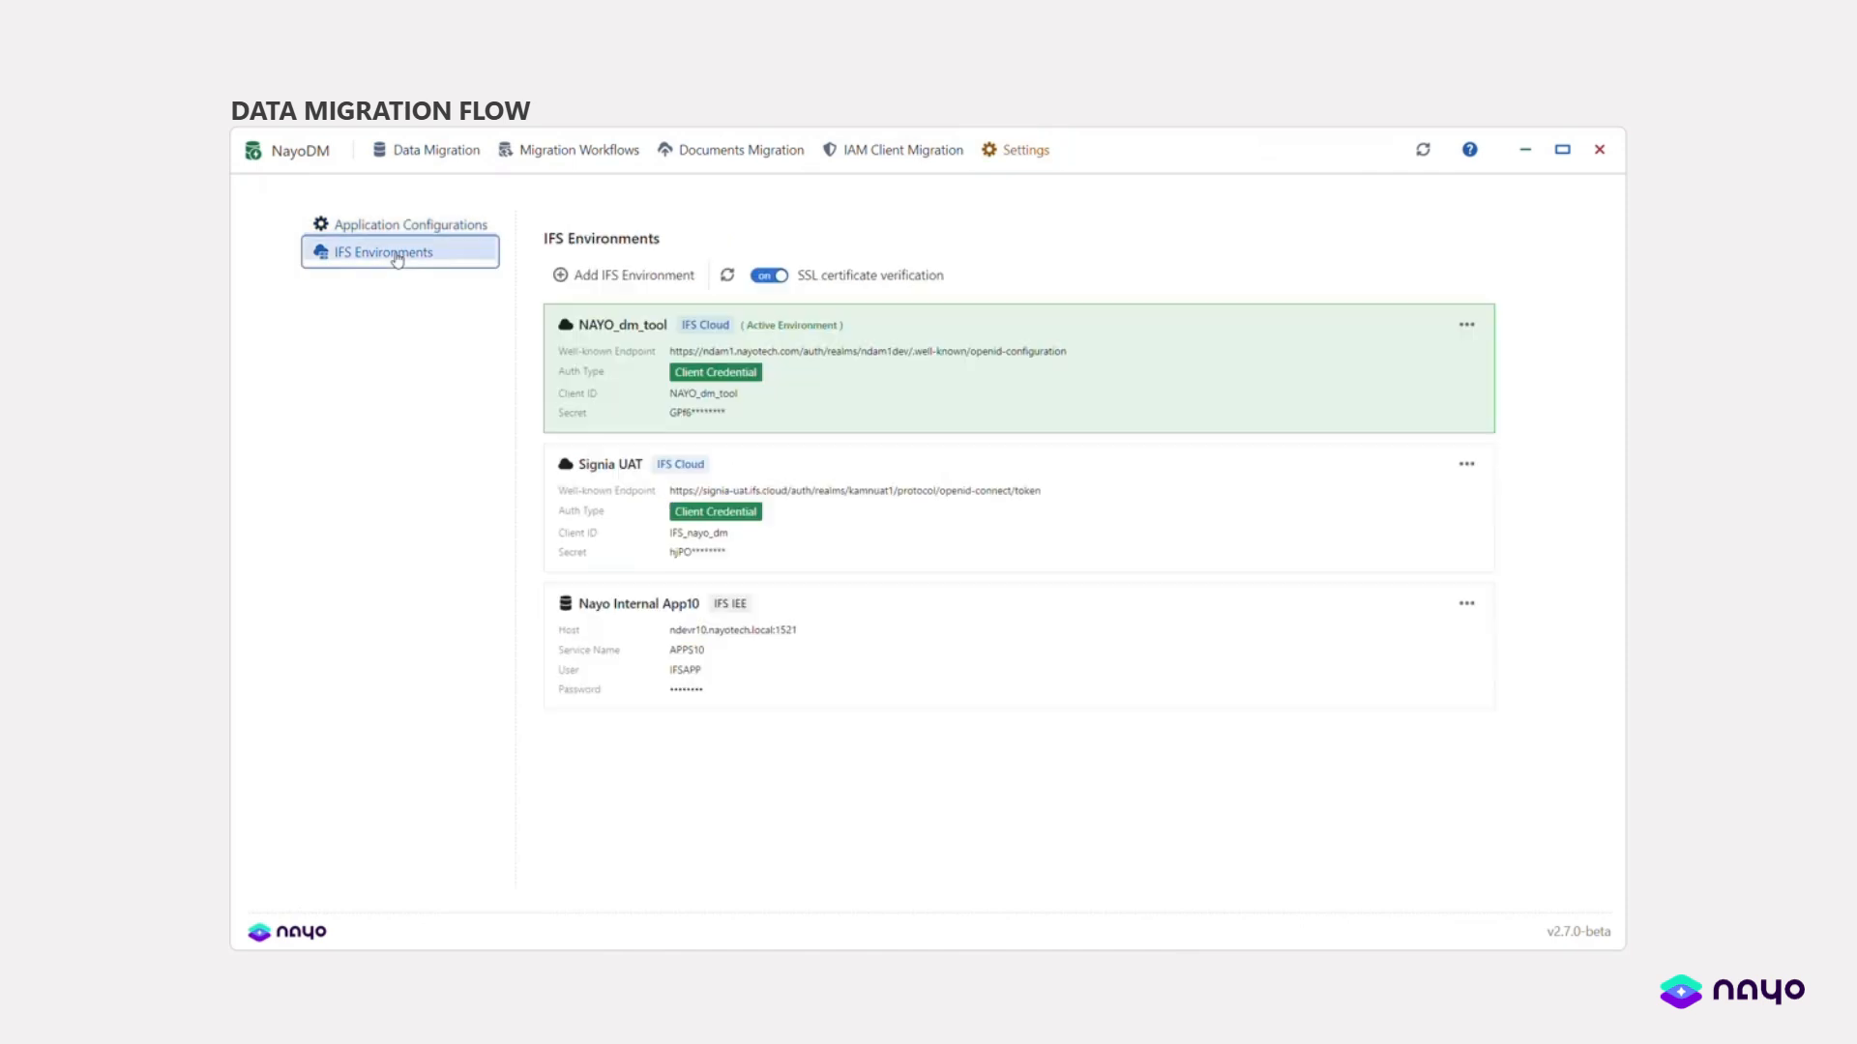
{"action": "left_click", "coordinate": [1468, 335]}
{"action": "left_click", "coordinate": [1582, 460]}
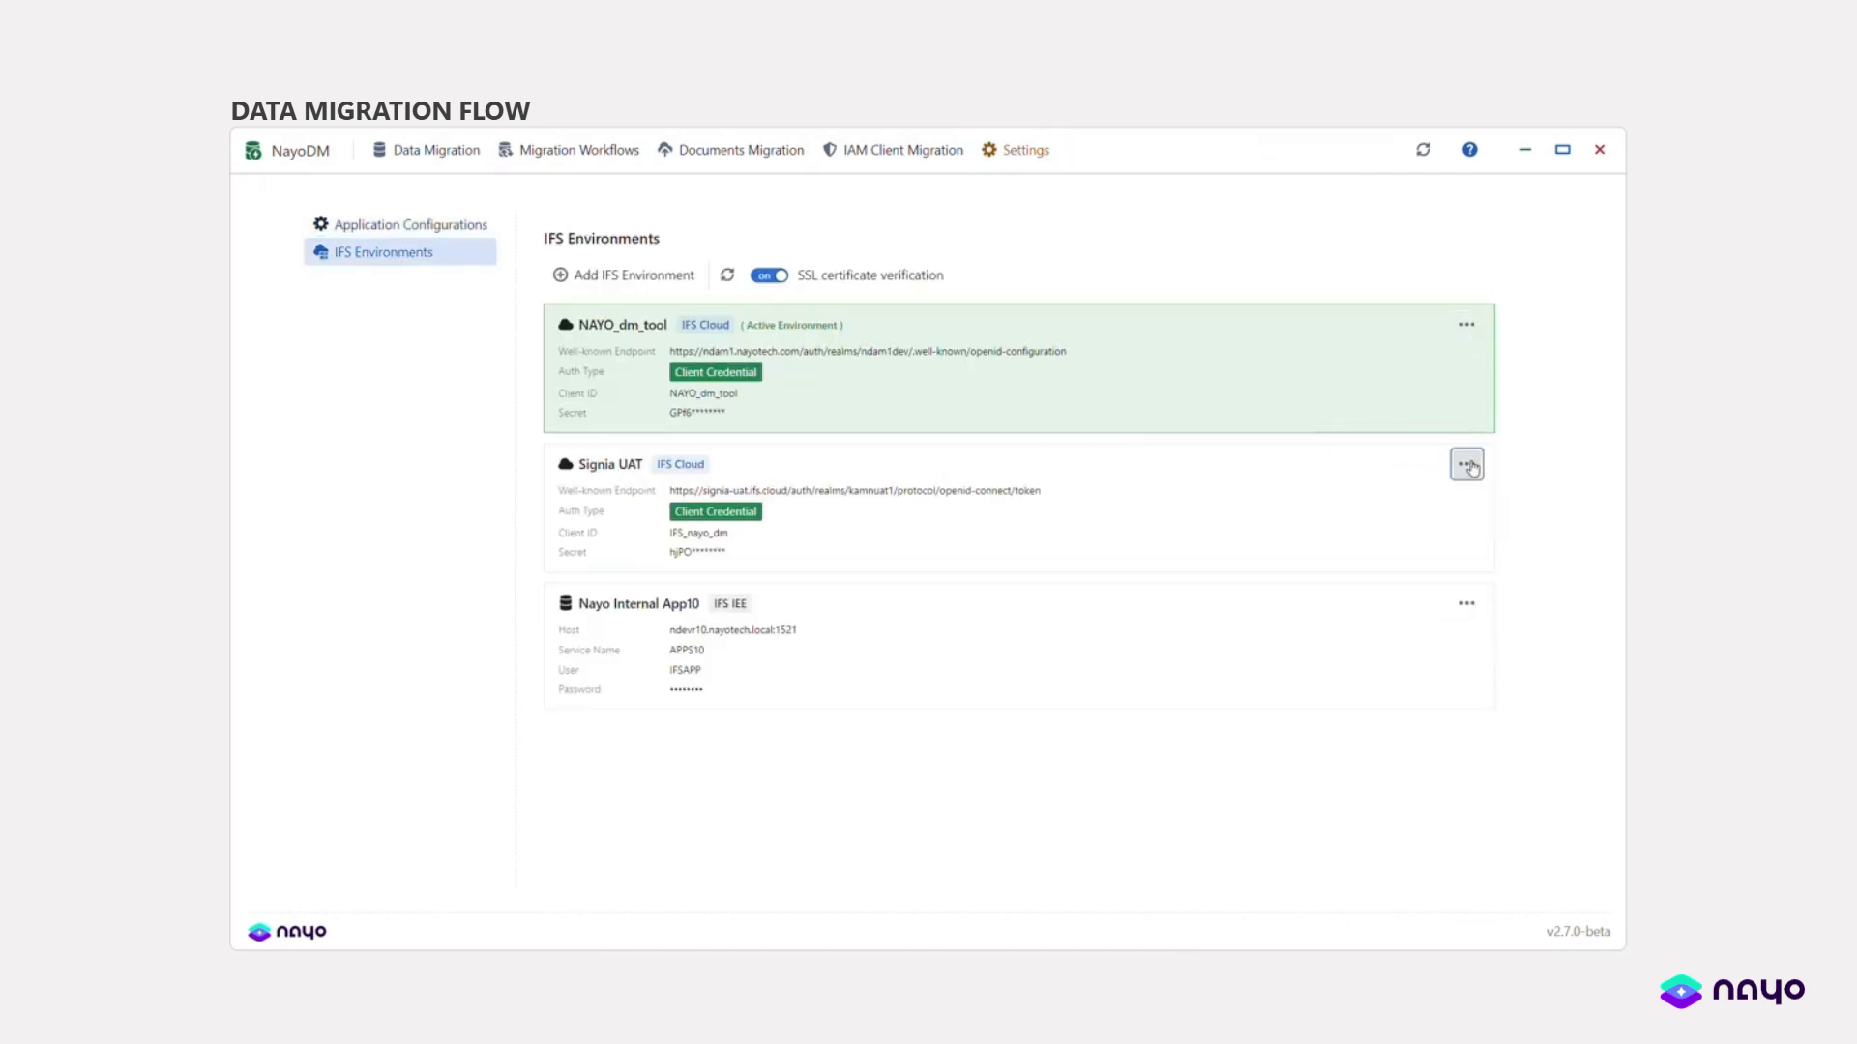
{"action": "left_click", "coordinate": [1468, 465]}
{"action": "left_click", "coordinate": [683, 281]}
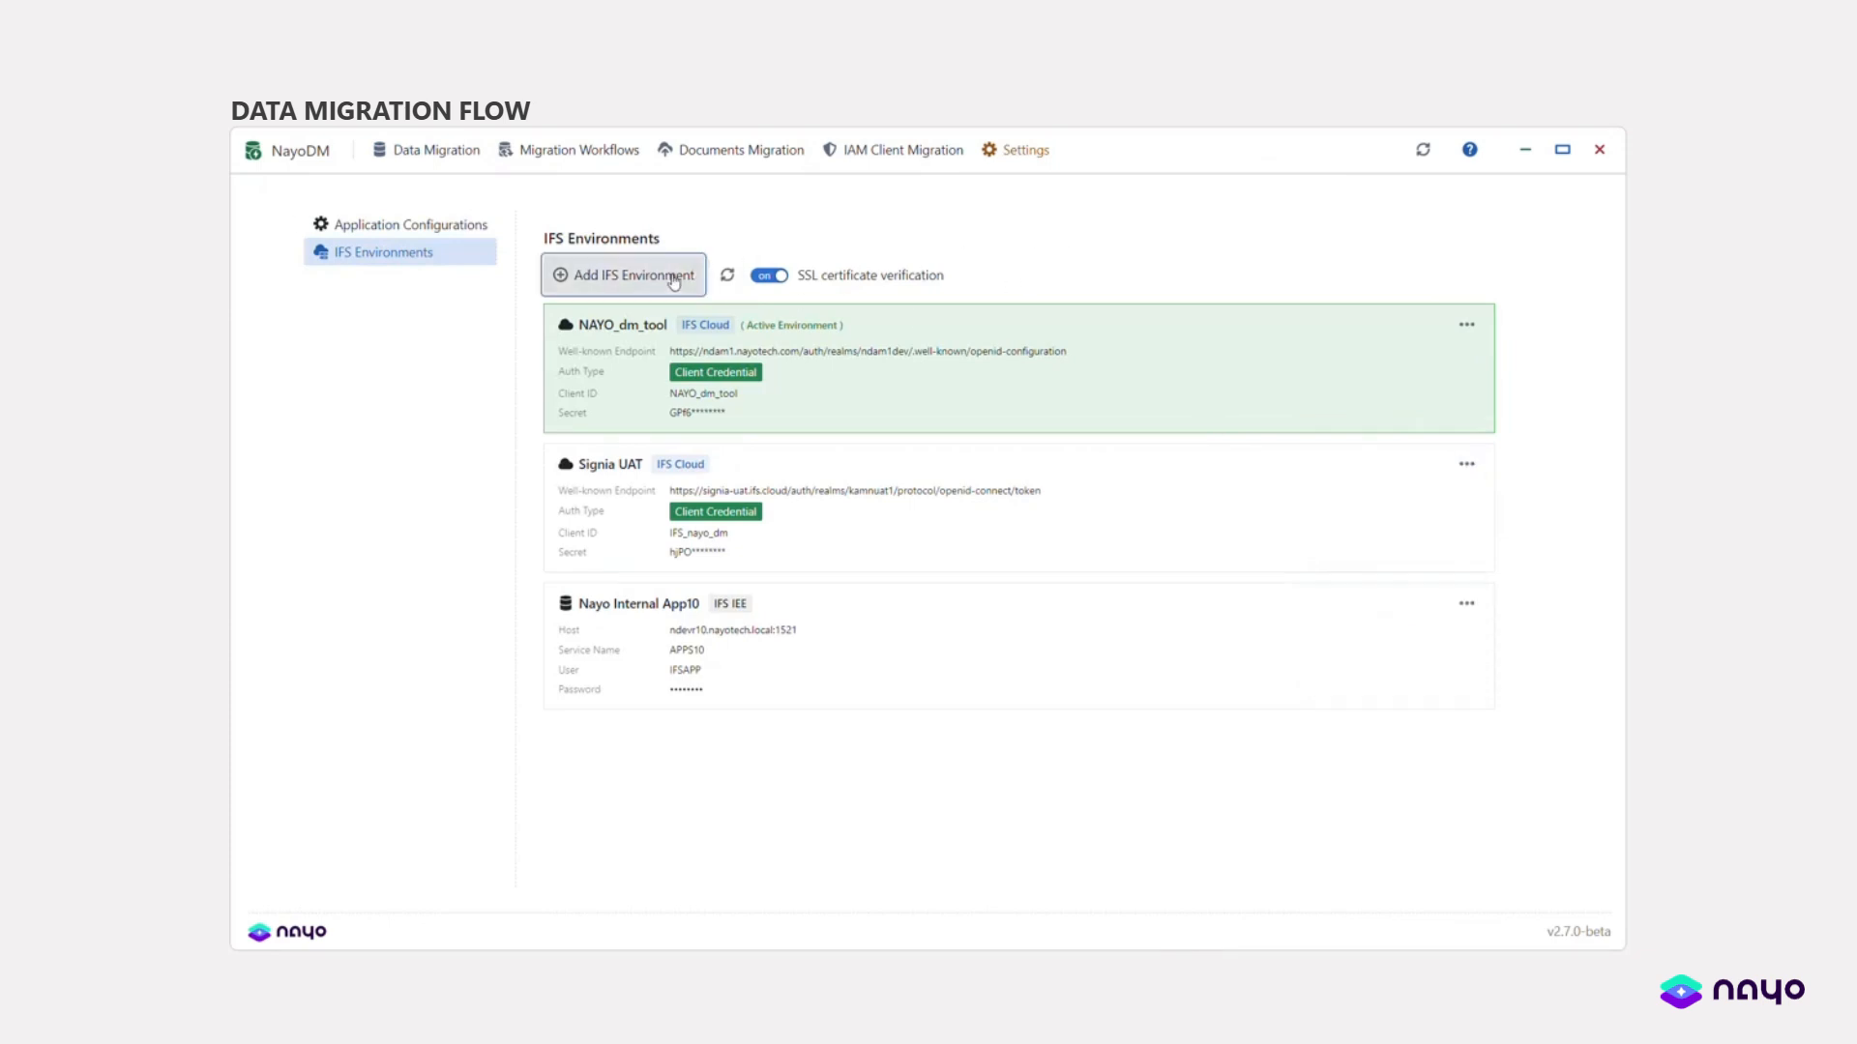
{"action": "left_click", "coordinate": [628, 276]}
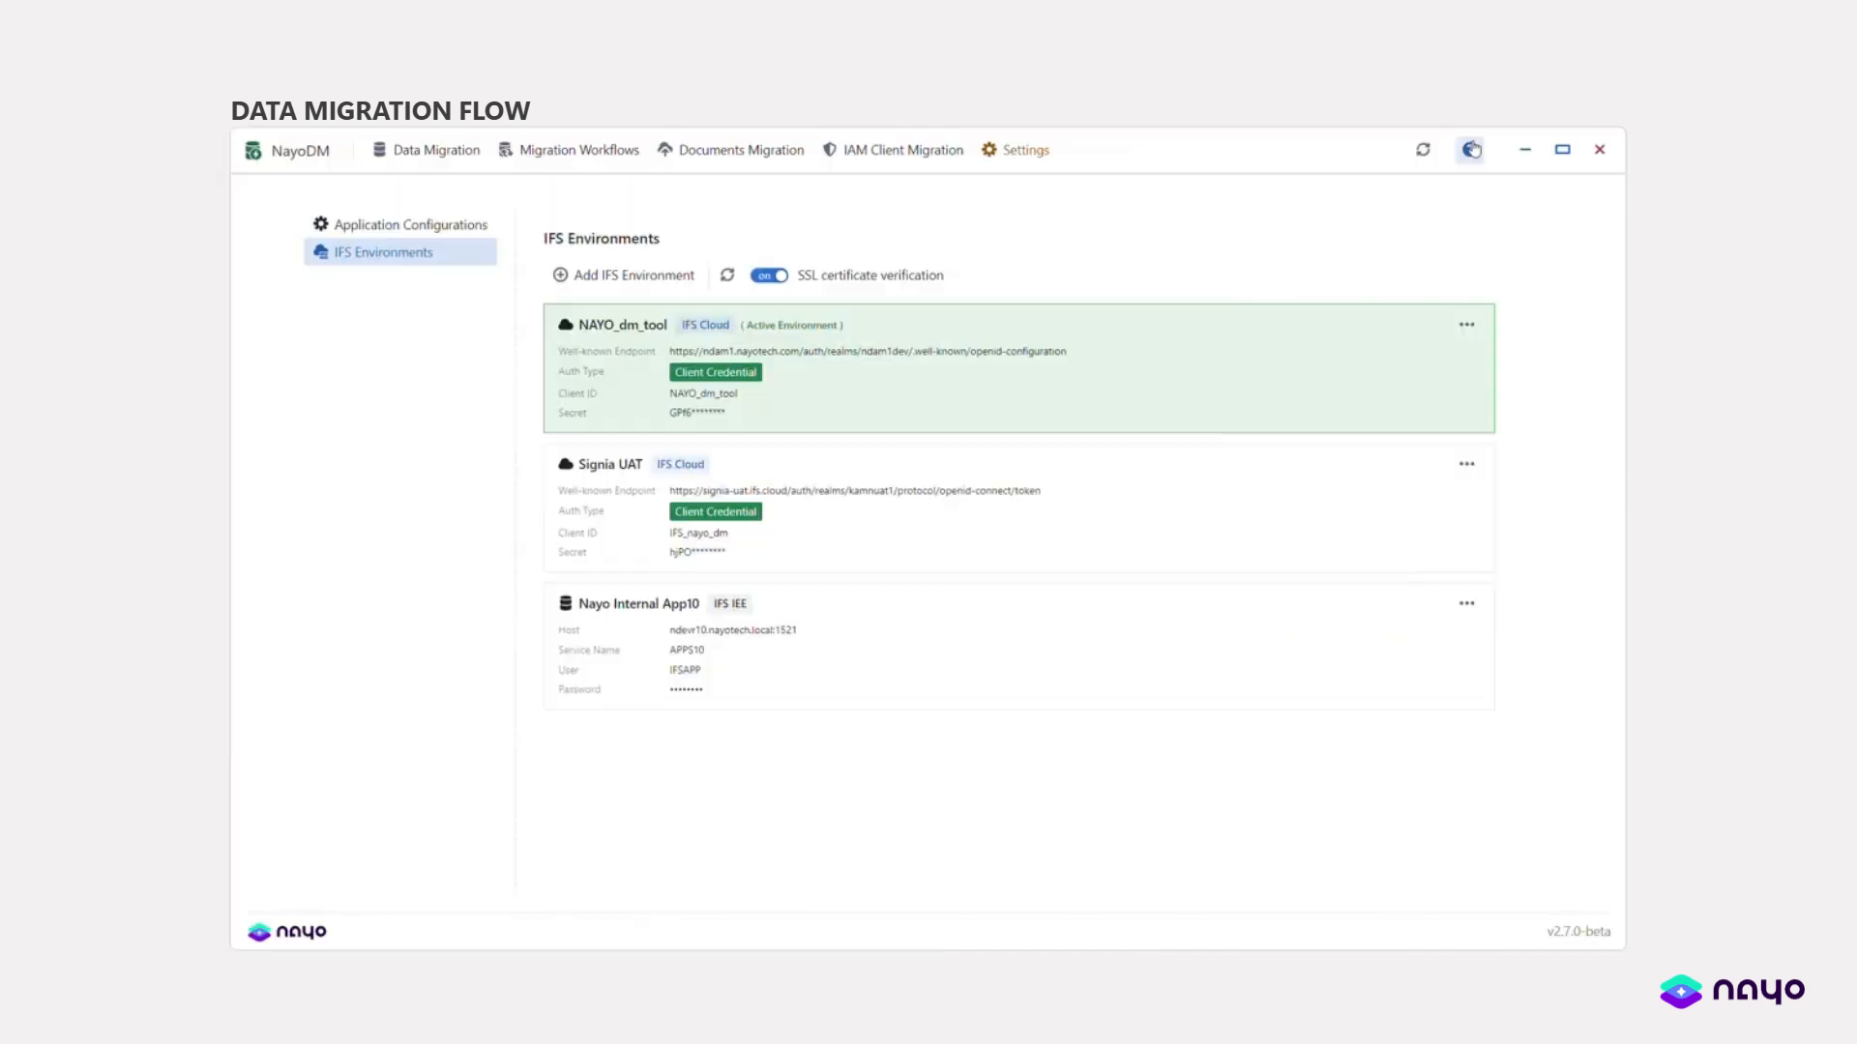
- Browse the Help overview, installation guide and data migration guides on project scope, dependency analysis, importing and data mapping, closing Help when done
{"action": "left_click", "coordinate": [1471, 149]}
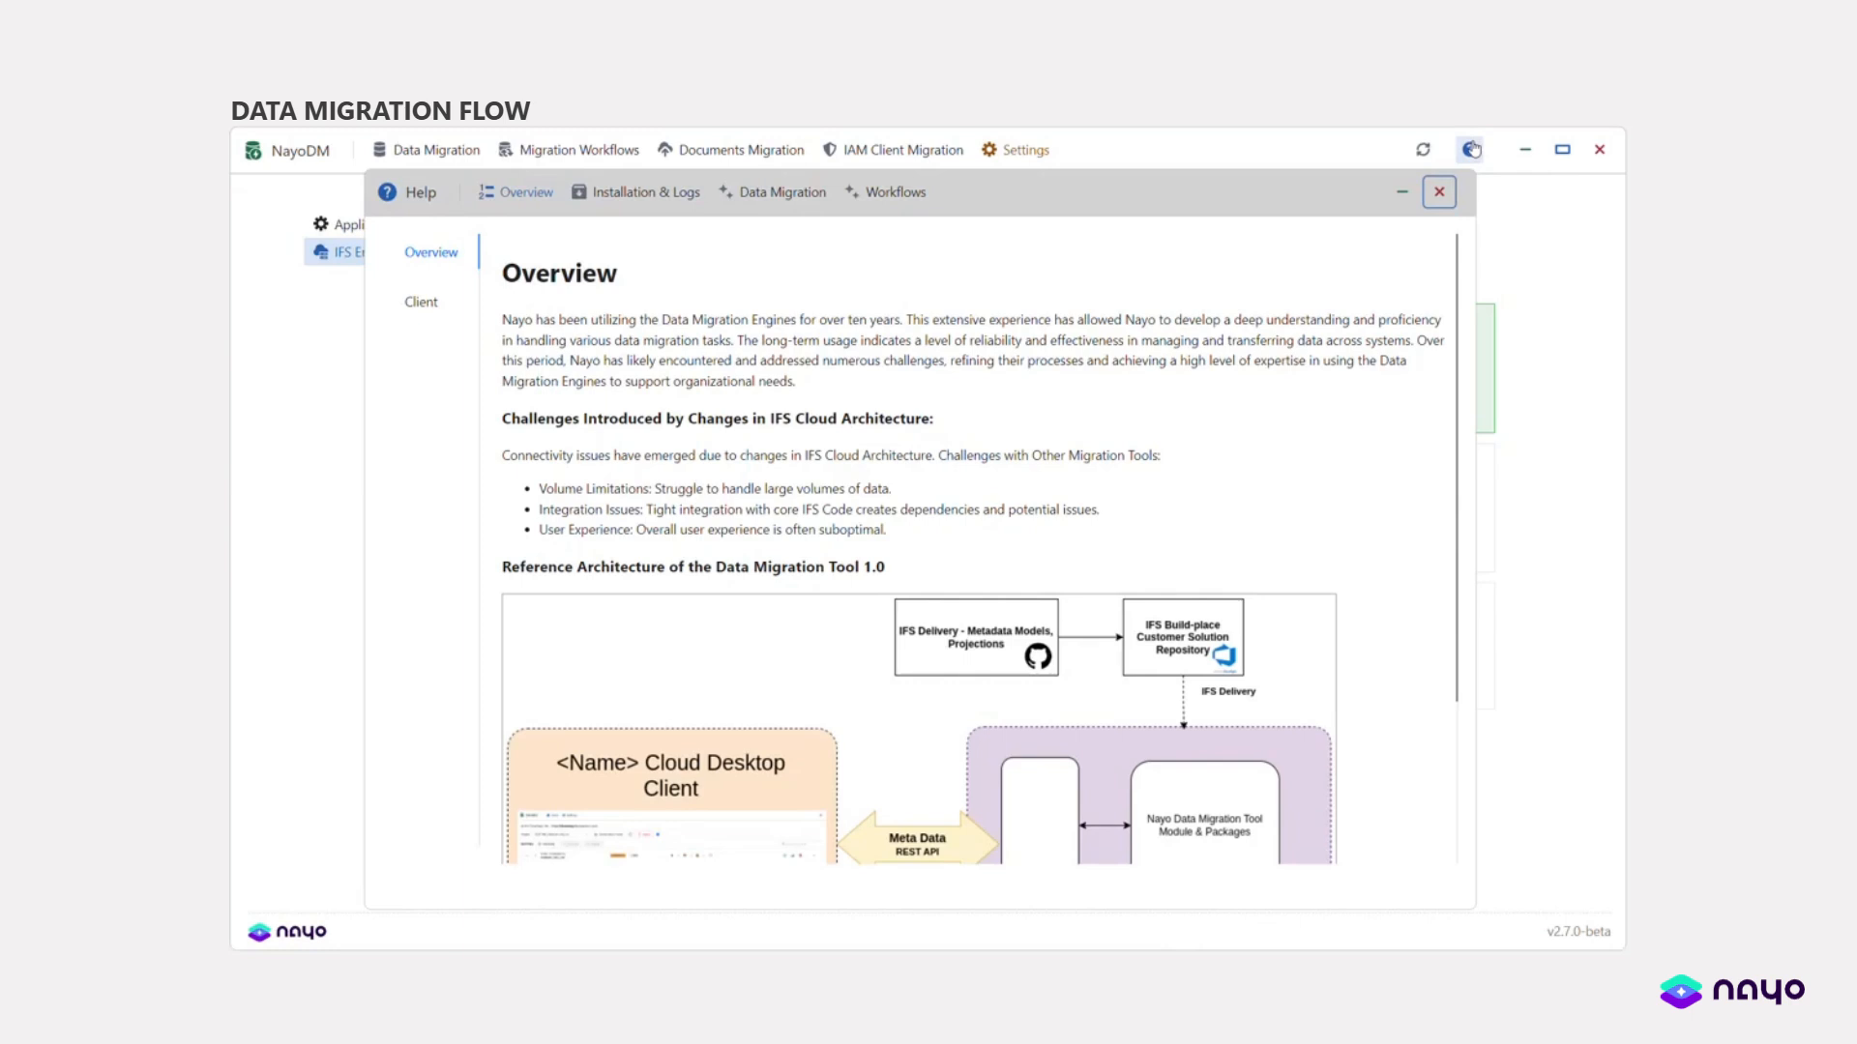
{"action": "left_click", "coordinate": [631, 191]}
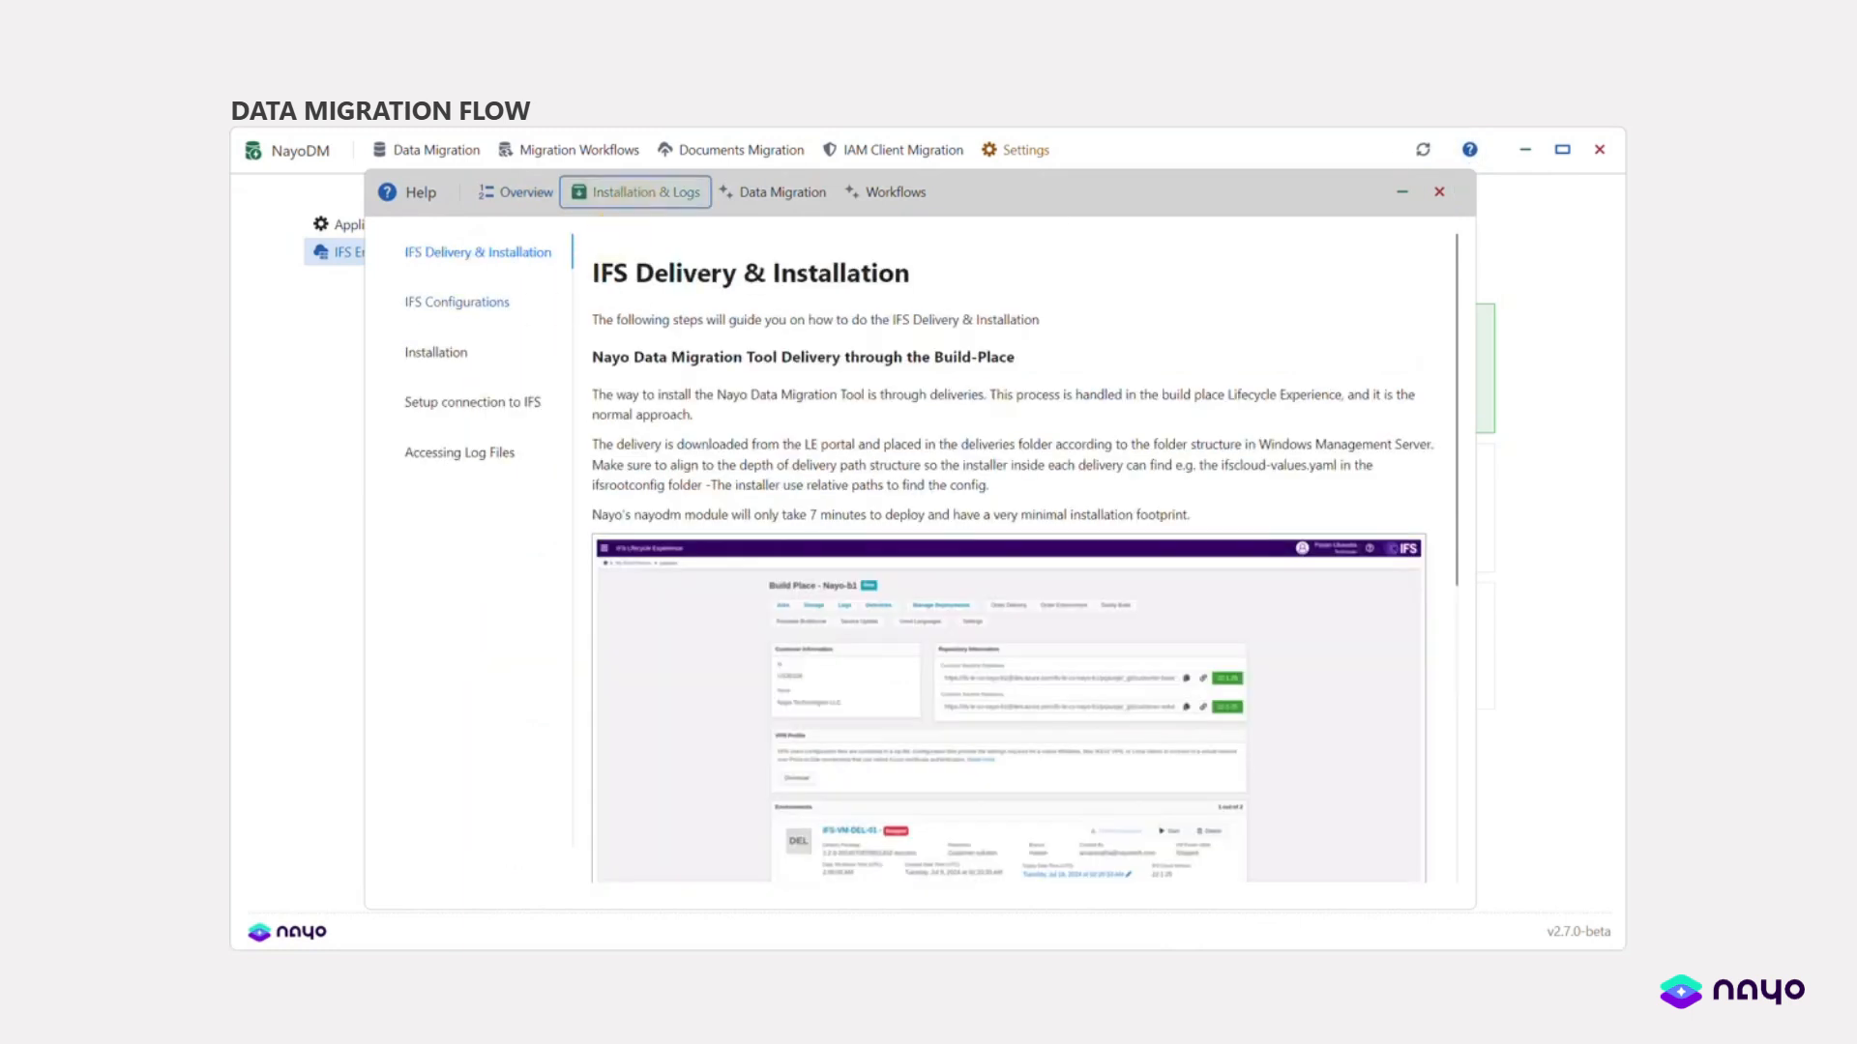
{"action": "left_click", "coordinate": [757, 199]}
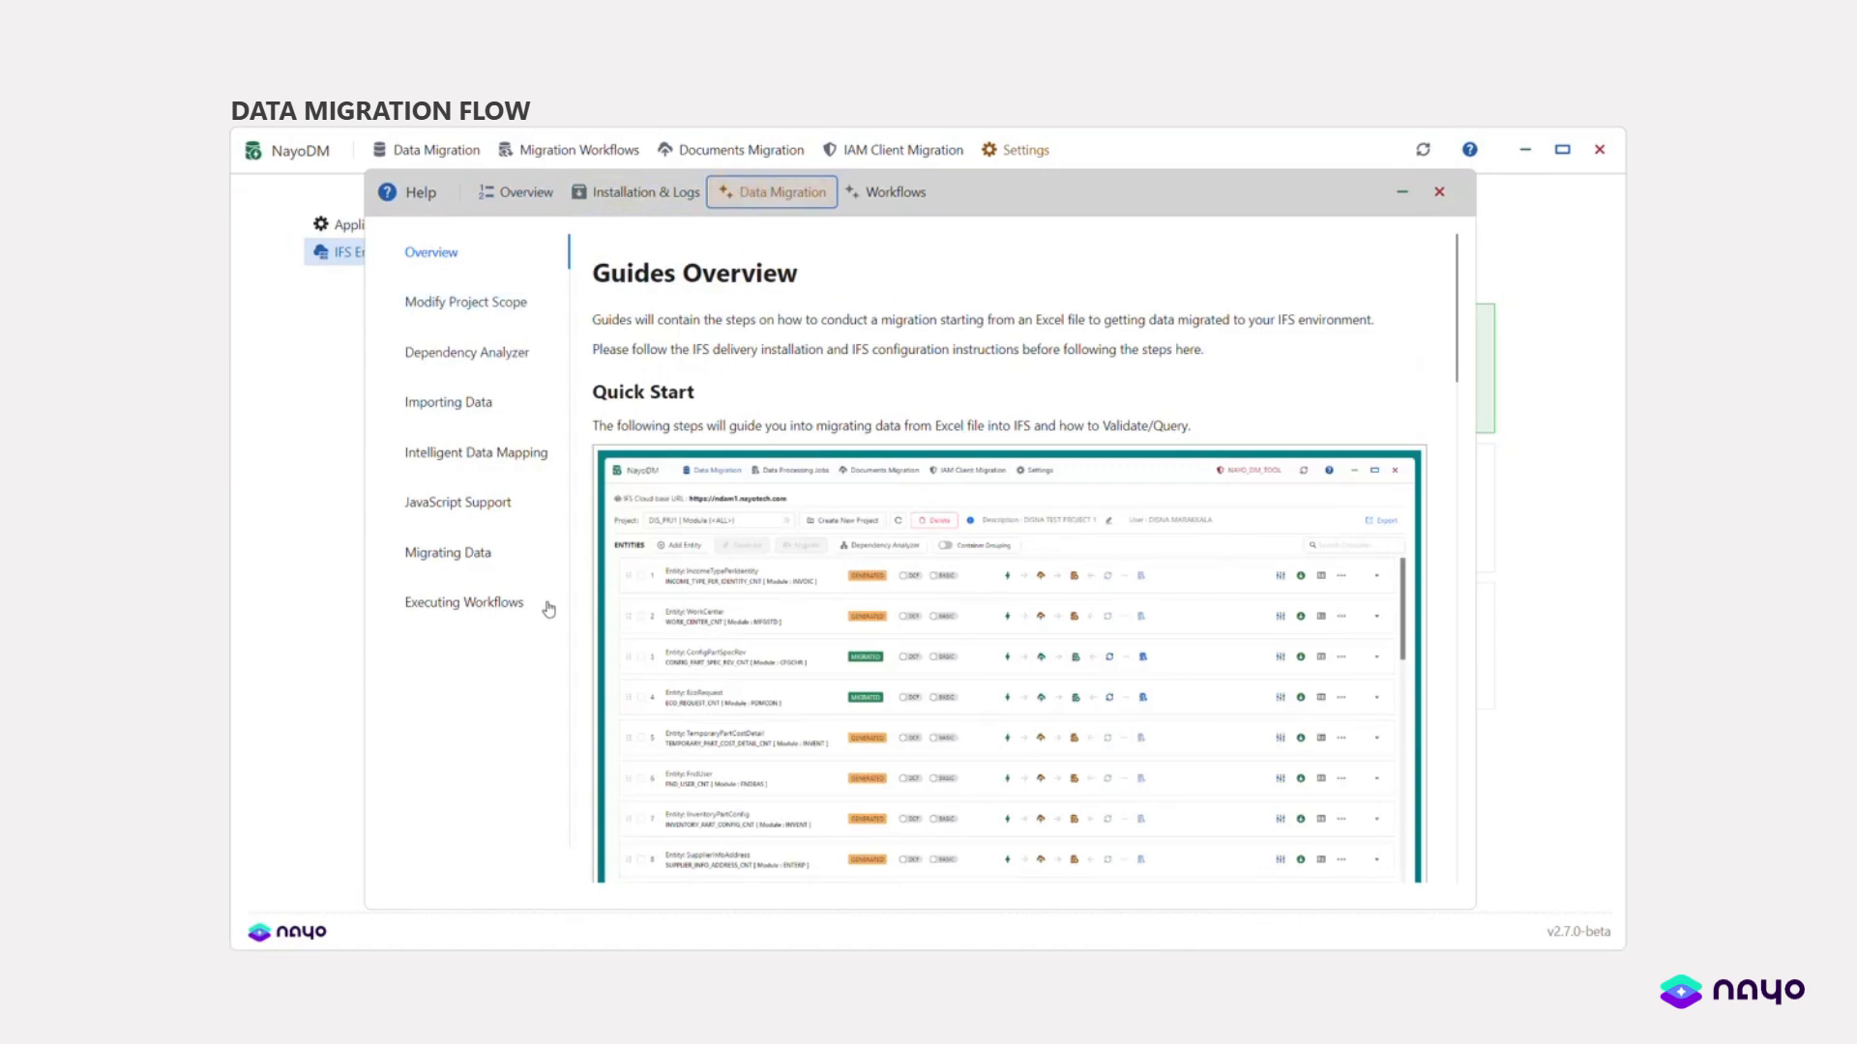
{"action": "left_click", "coordinate": [495, 302]}
{"action": "left_click", "coordinate": [506, 354]}
{"action": "left_click", "coordinate": [512, 404]}
{"action": "left_click", "coordinate": [509, 450]}
{"action": "left_click", "coordinate": [1439, 192]}
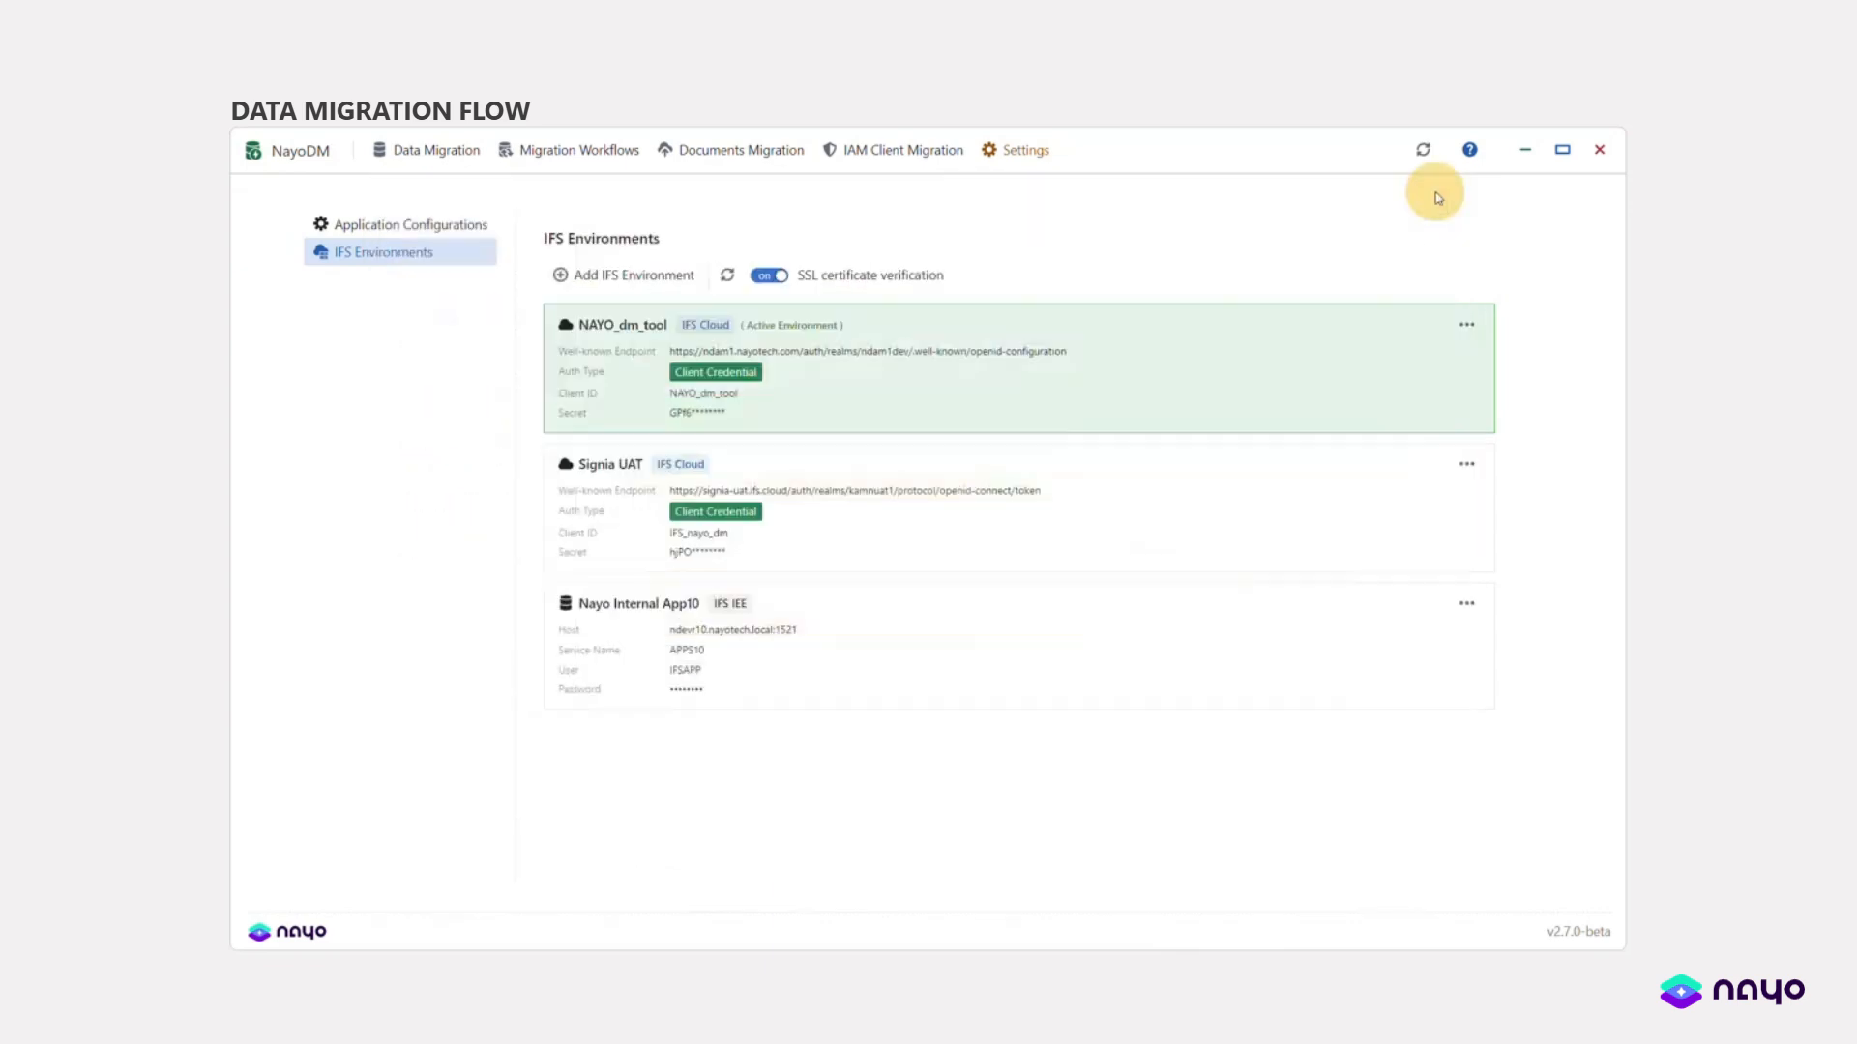
- Open the DEMO_VIDEO data migration project, searching the project list for "demo", and look through its entity list
{"action": "left_click", "coordinate": [433, 151]}
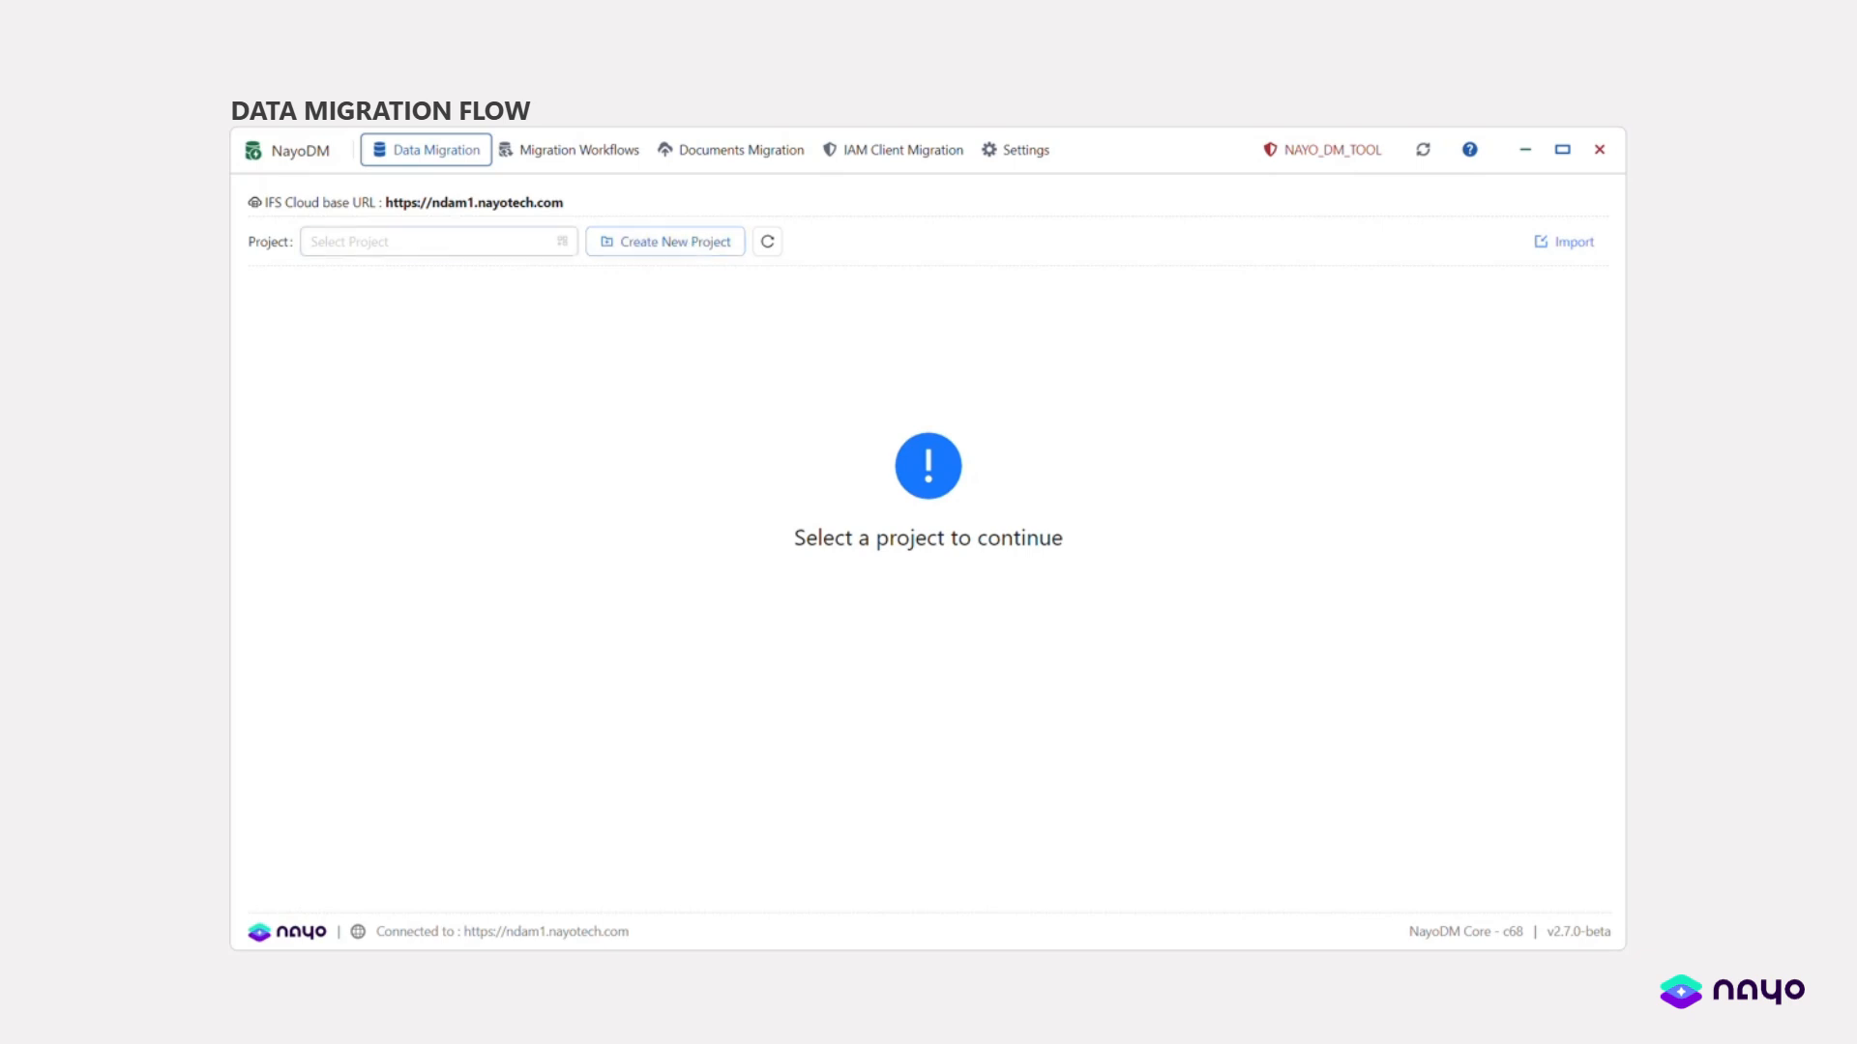
{"action": "left_click", "coordinate": [427, 241]}
{"action": "type", "text": "demo"}
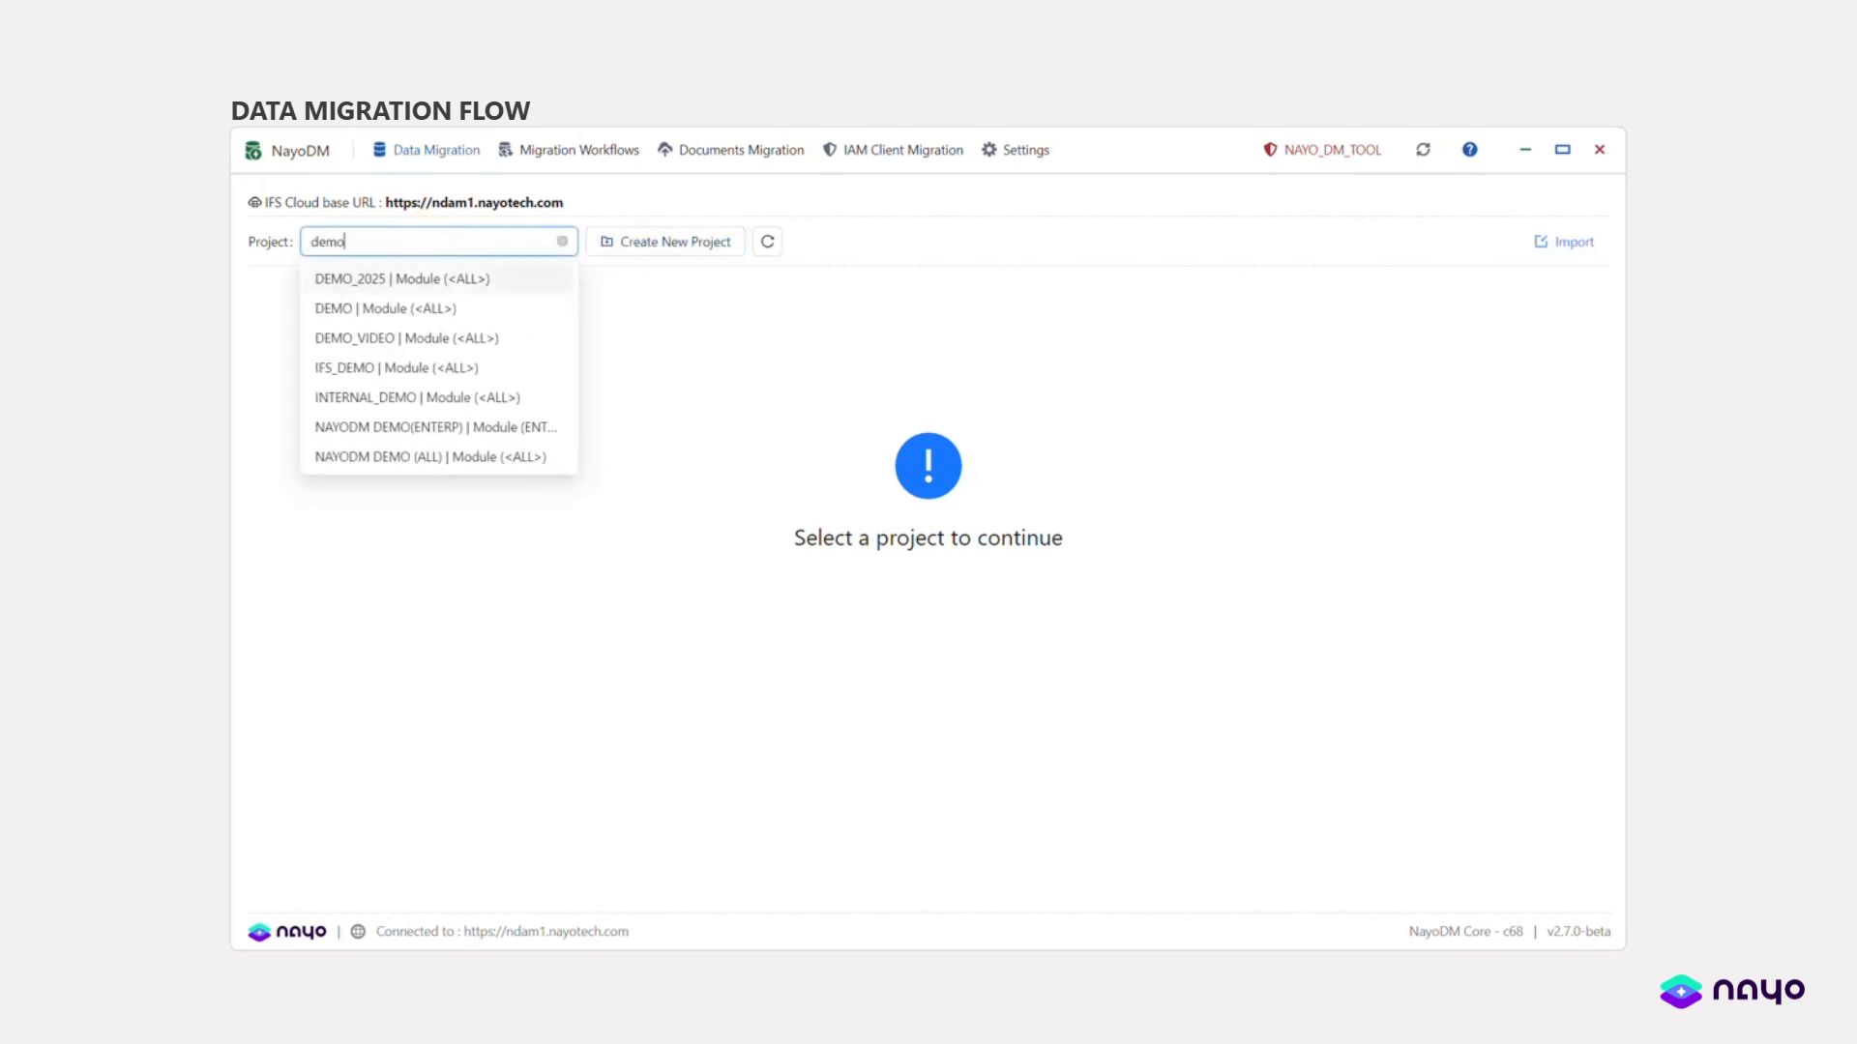
{"action": "left_click", "coordinate": [406, 335]}
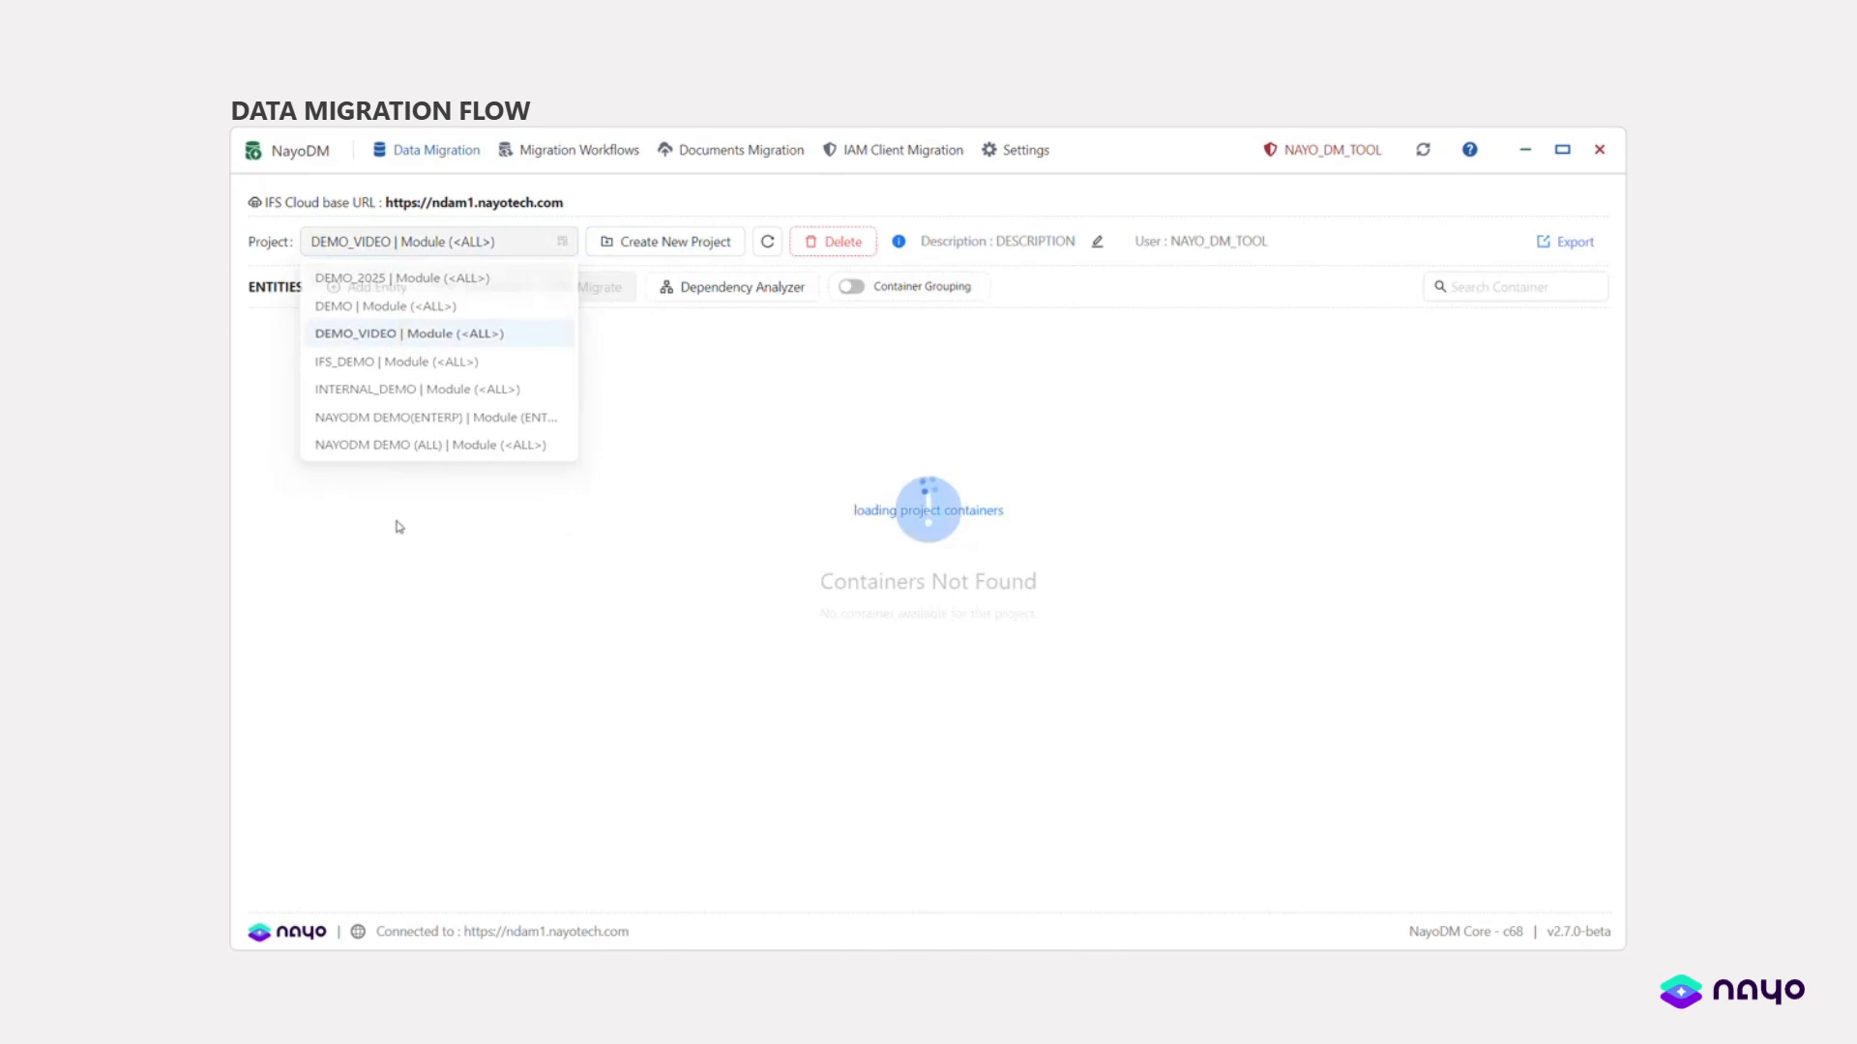
{"action": "scroll", "coordinate": [378, 535], "scroll_direction": "down", "scroll_amount": 7}
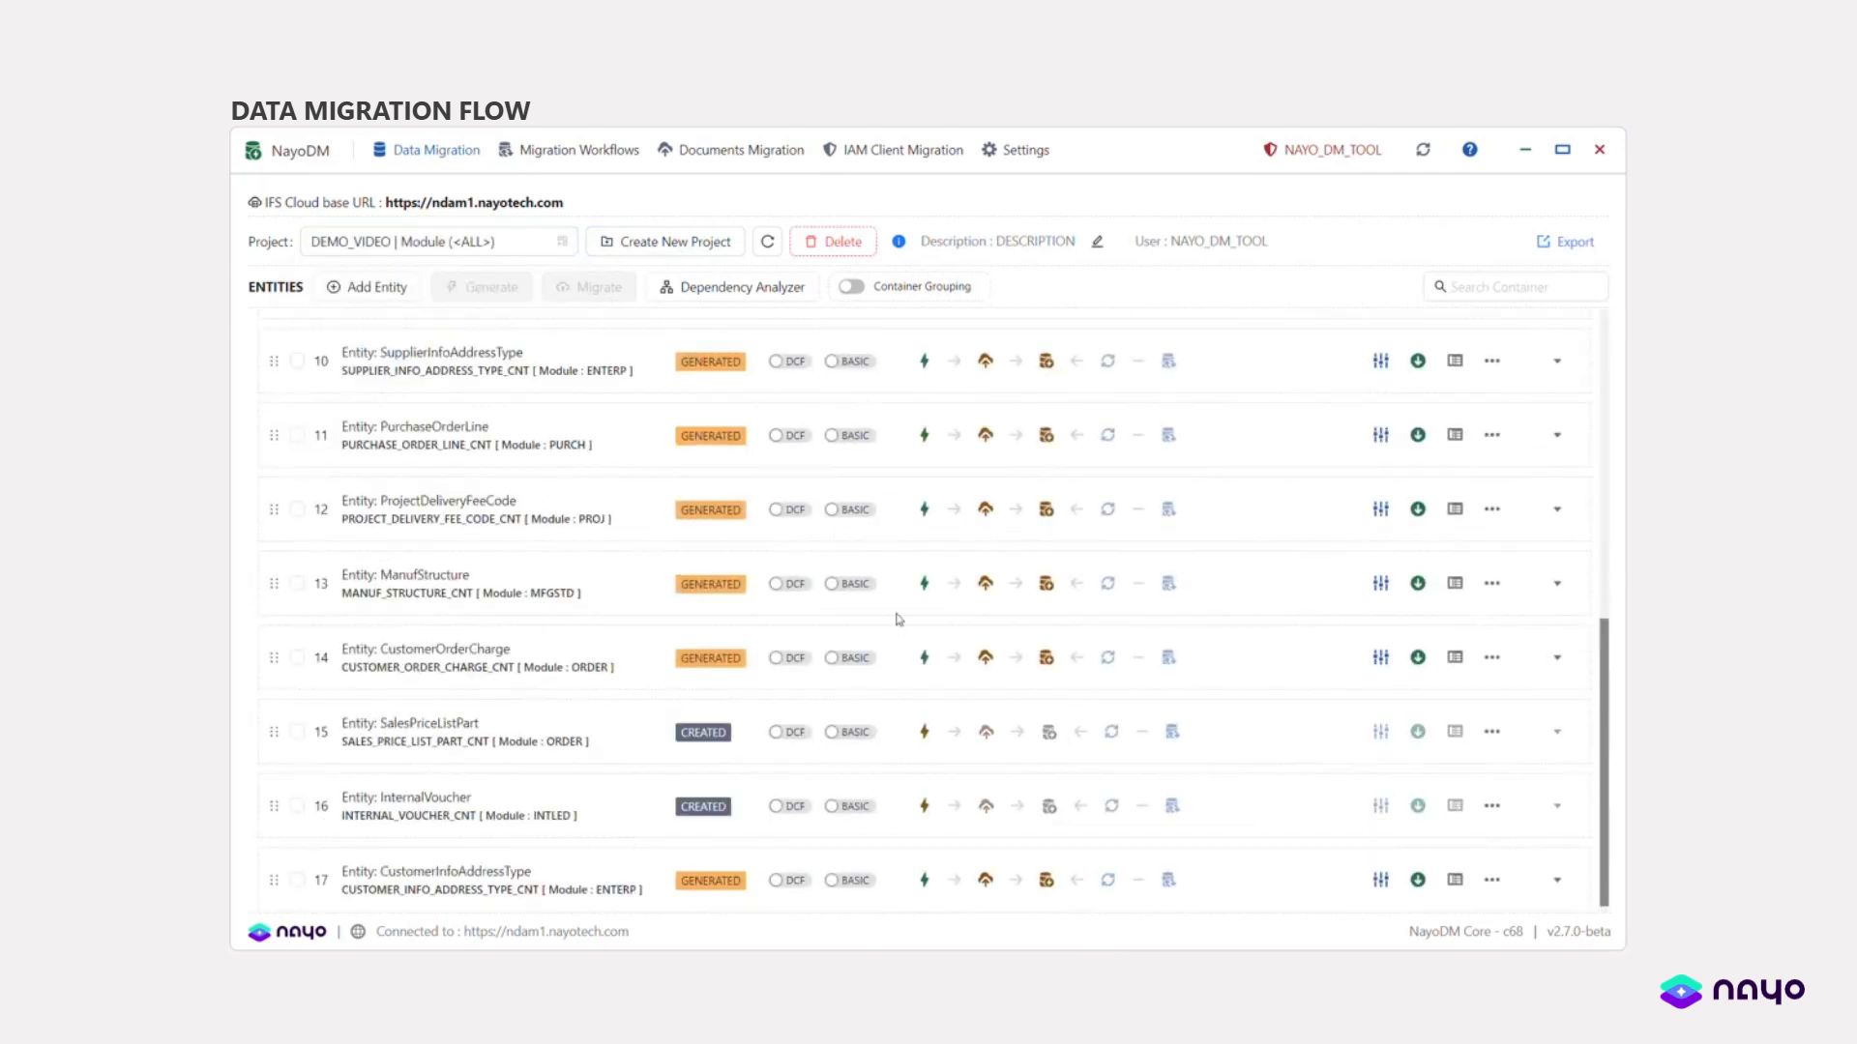
{"action": "scroll", "coordinate": [1326, 635], "scroll_direction": "up", "scroll_amount": 7}
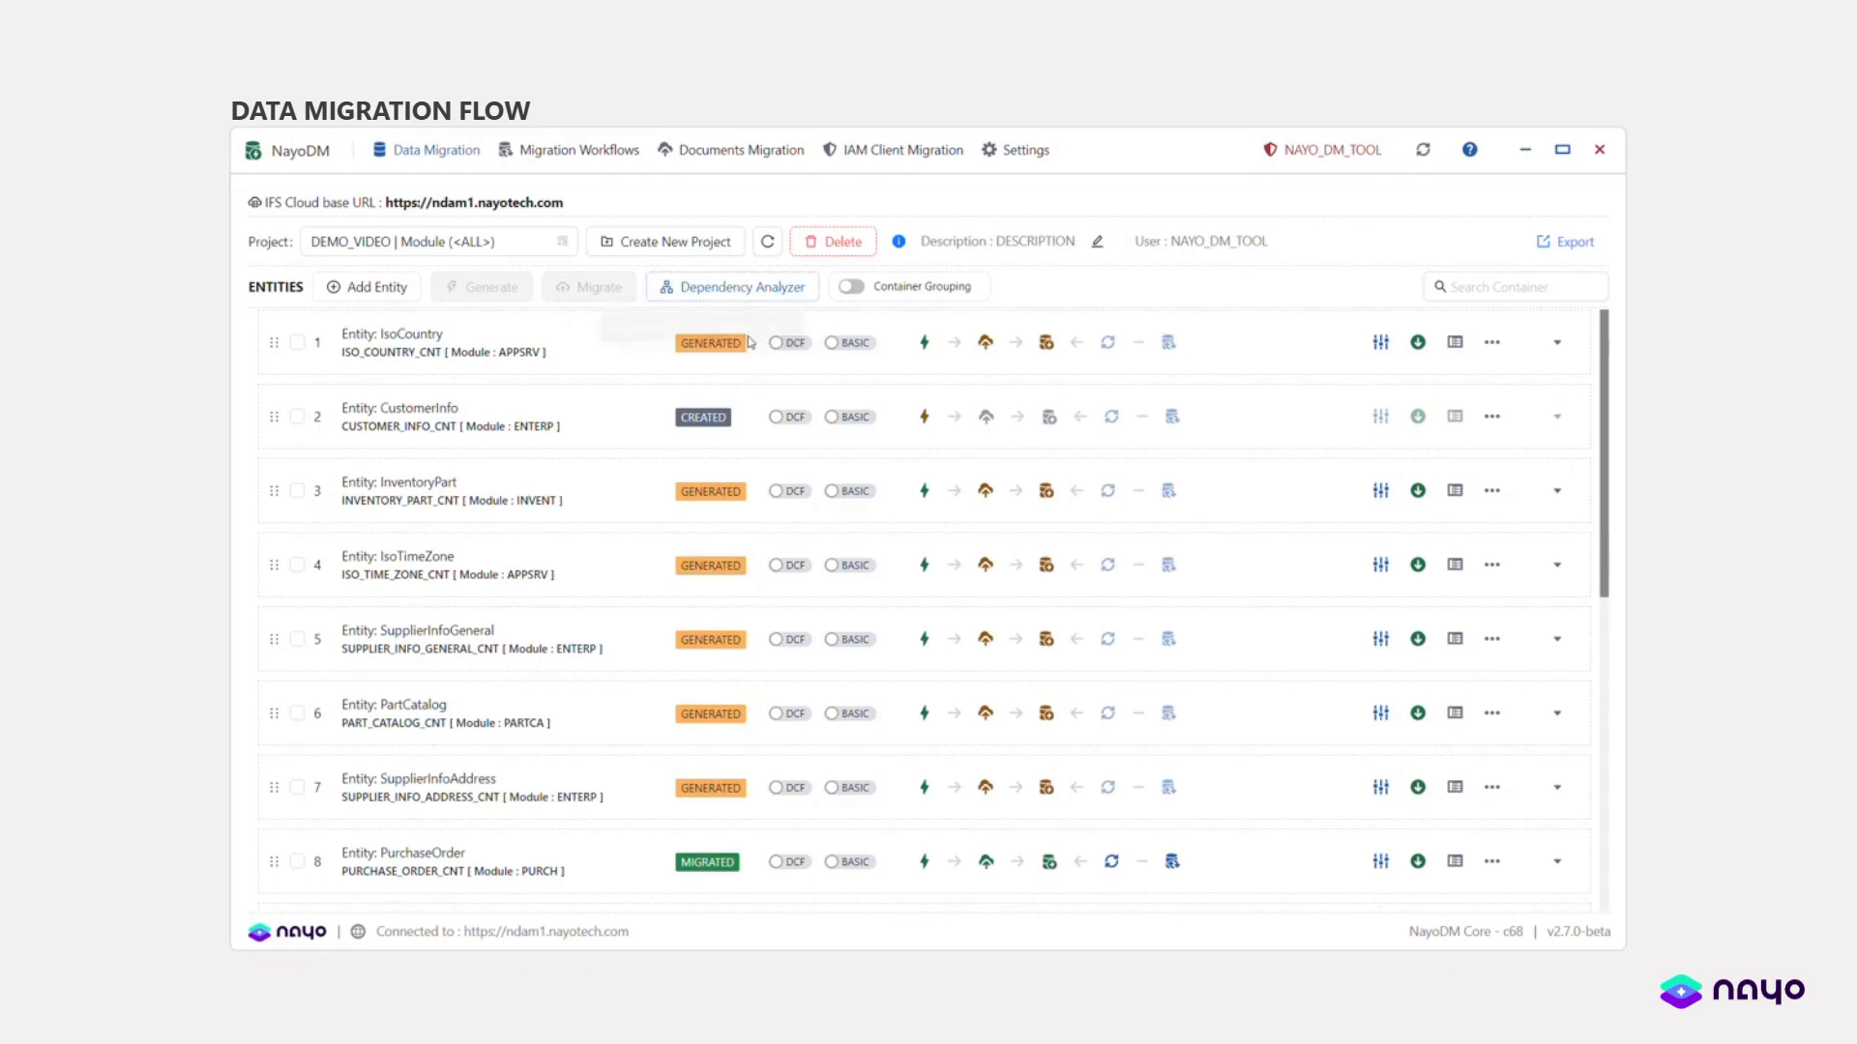
- View the Add Entity panel and the containers grouped by module, closing the panel and switching container grouping off again
{"action": "left_click", "coordinate": [369, 300]}
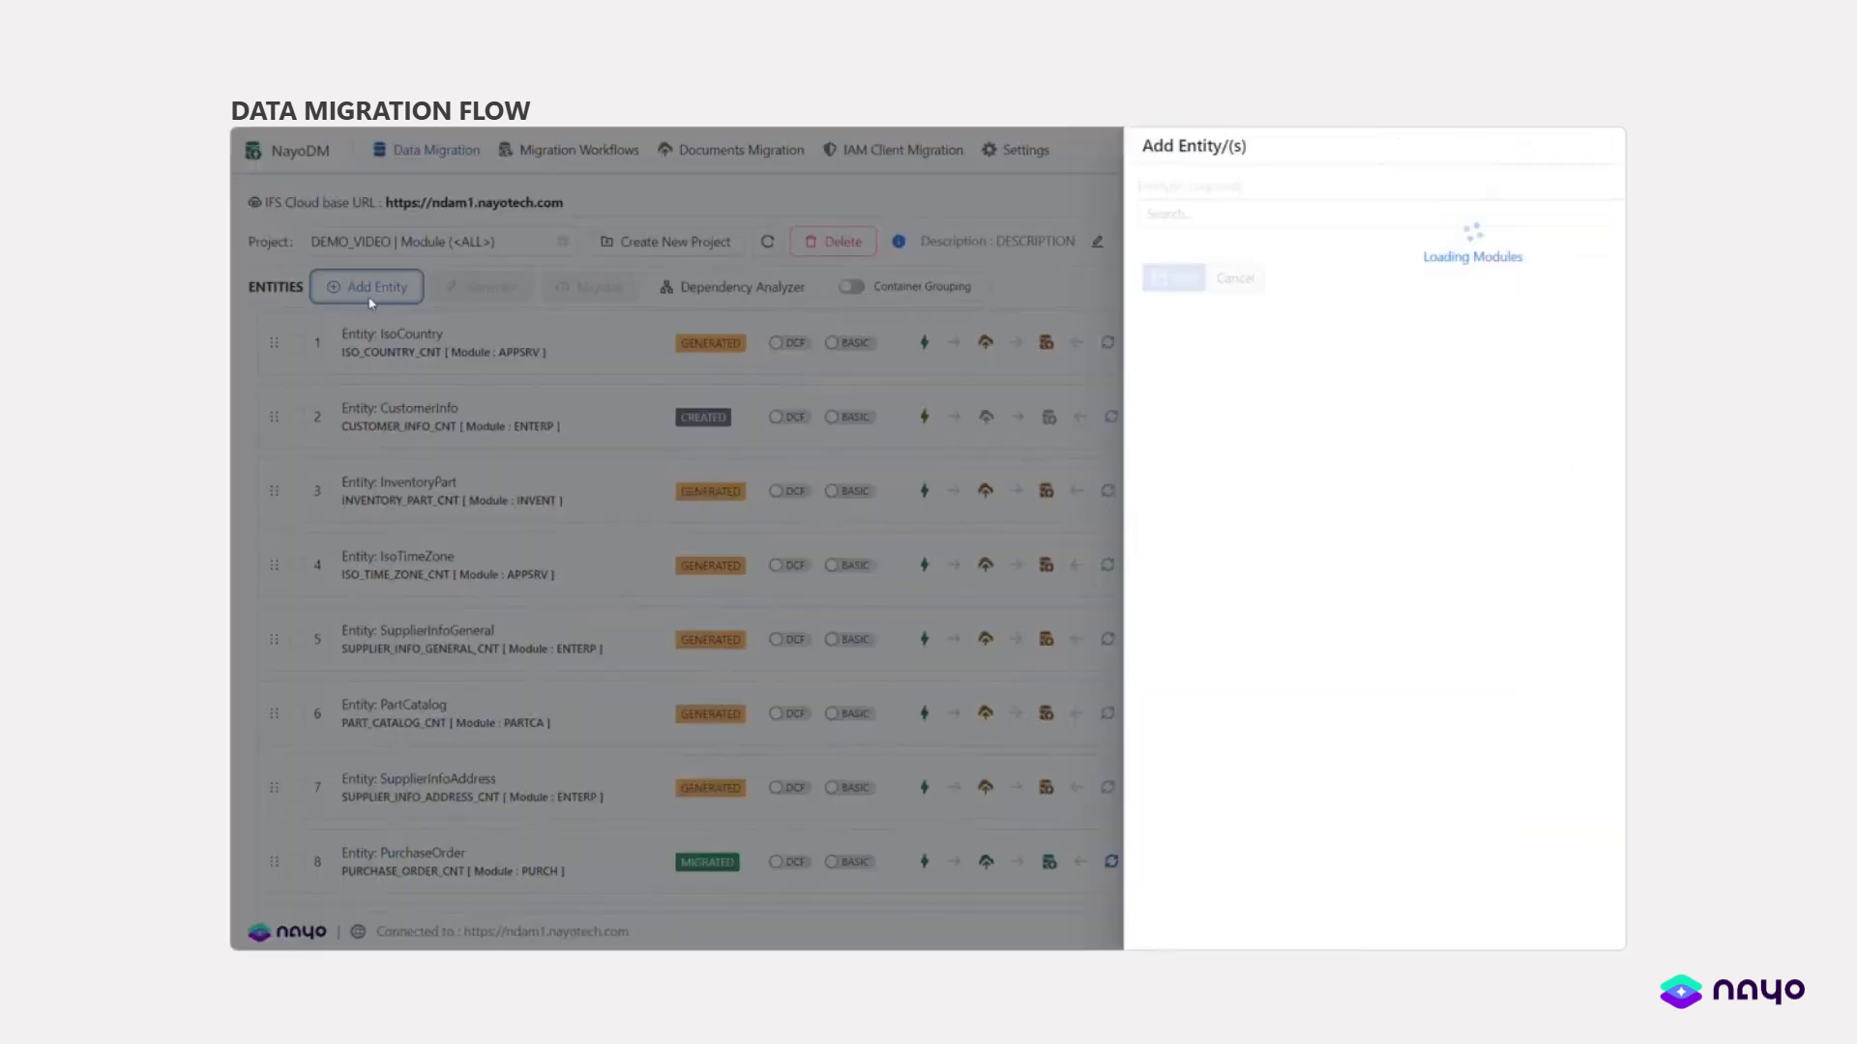
{"action": "left_click", "coordinate": [1038, 279]}
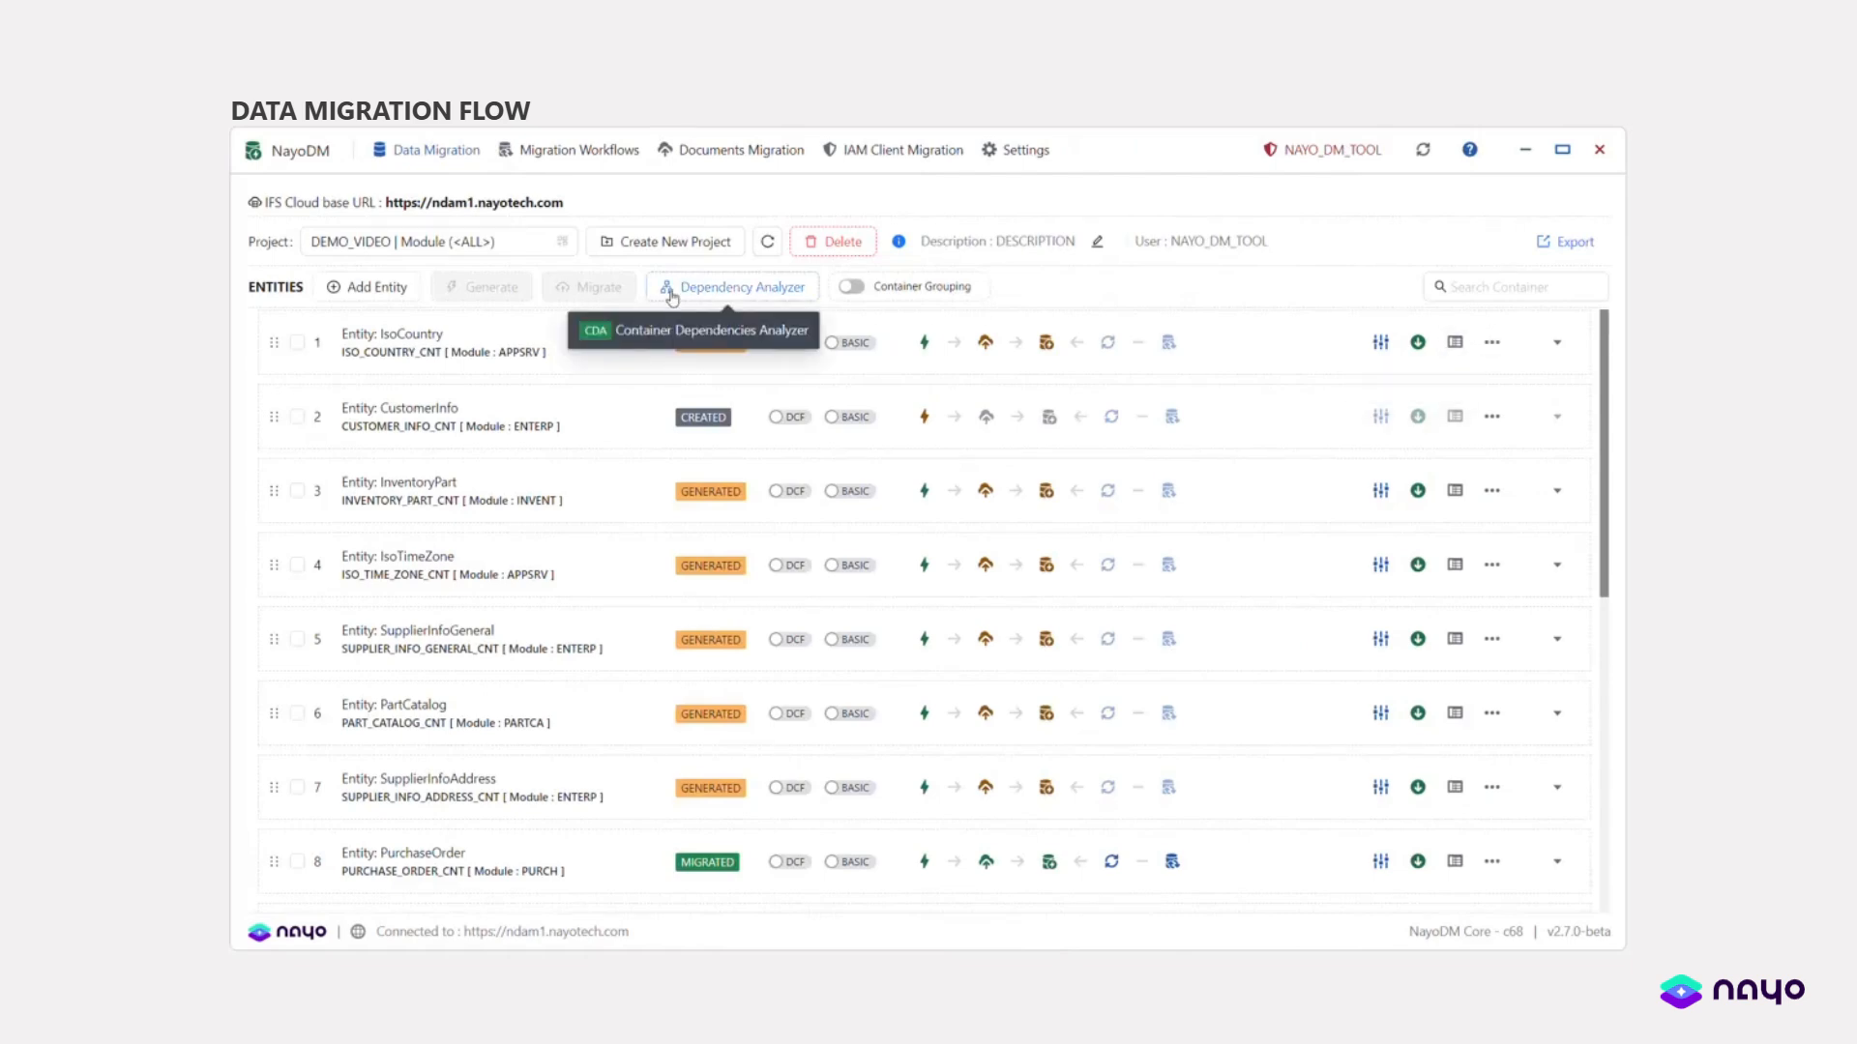
{"action": "left_click", "coordinate": [849, 288]}
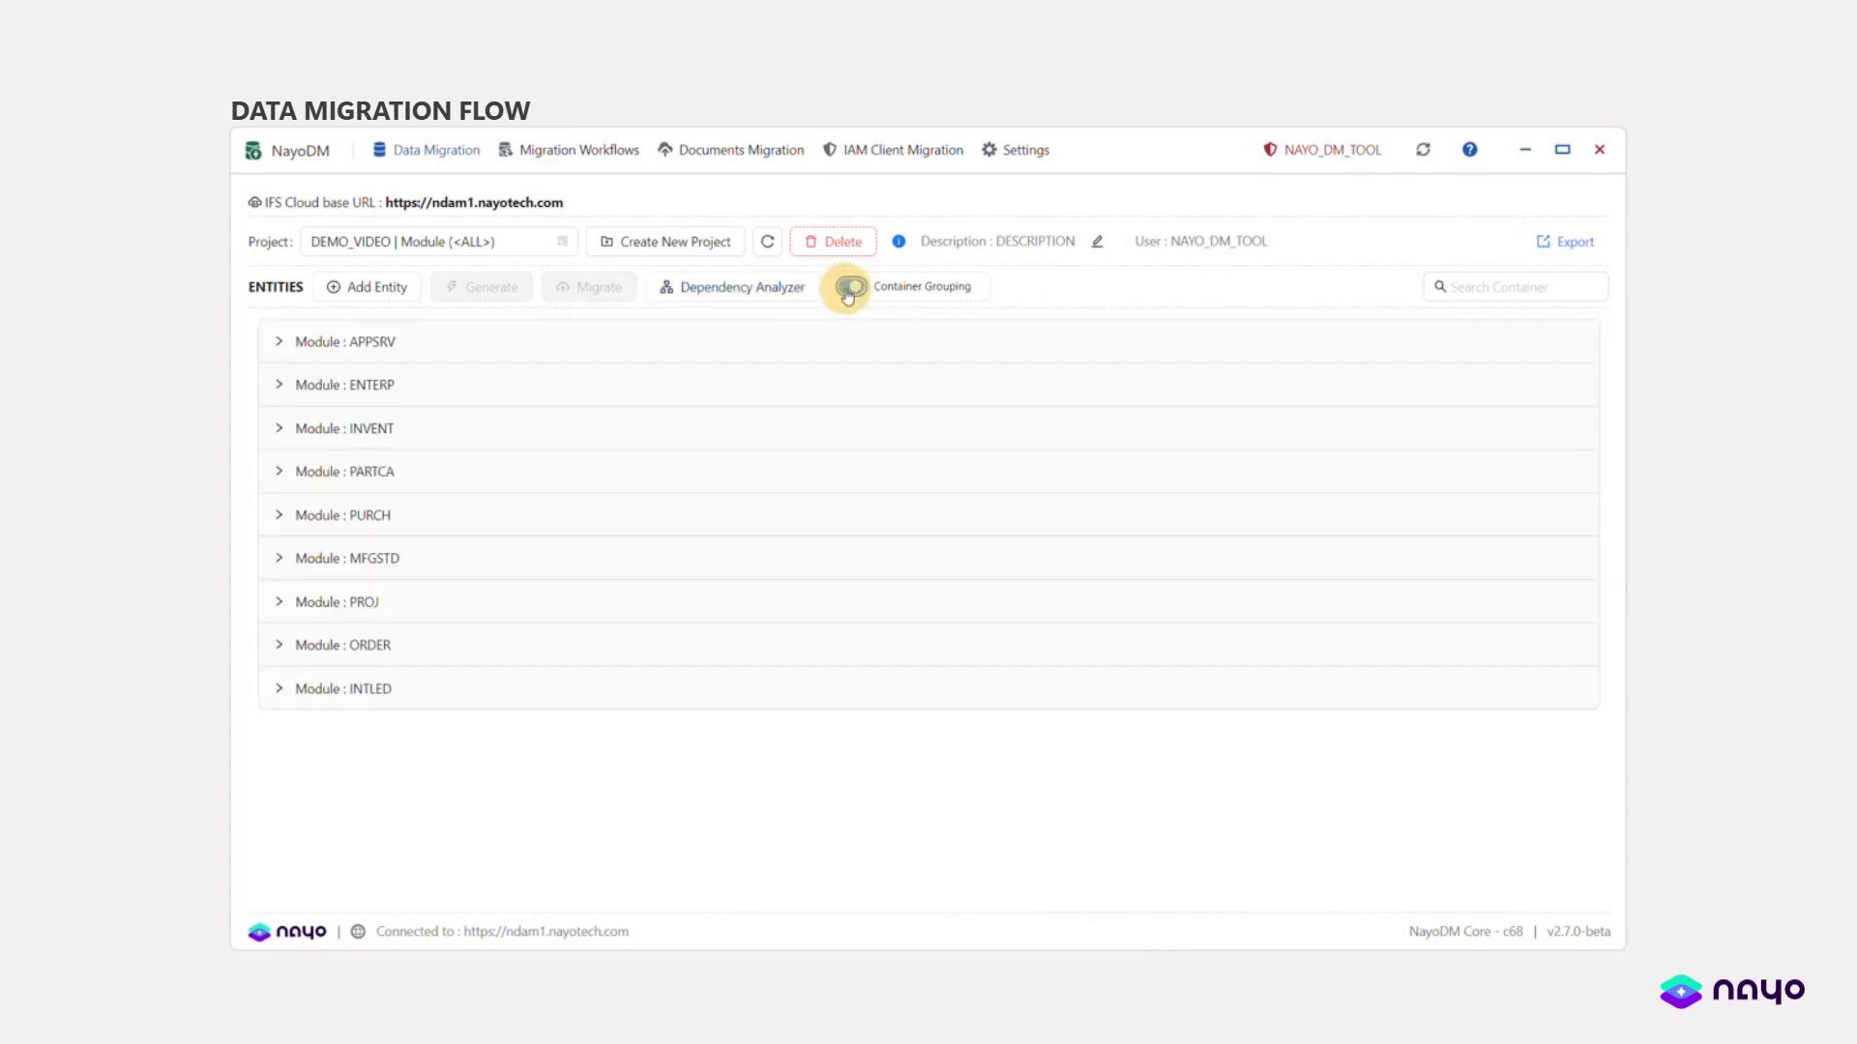
{"action": "left_click", "coordinate": [291, 350]}
{"action": "left_click", "coordinate": [291, 345]}
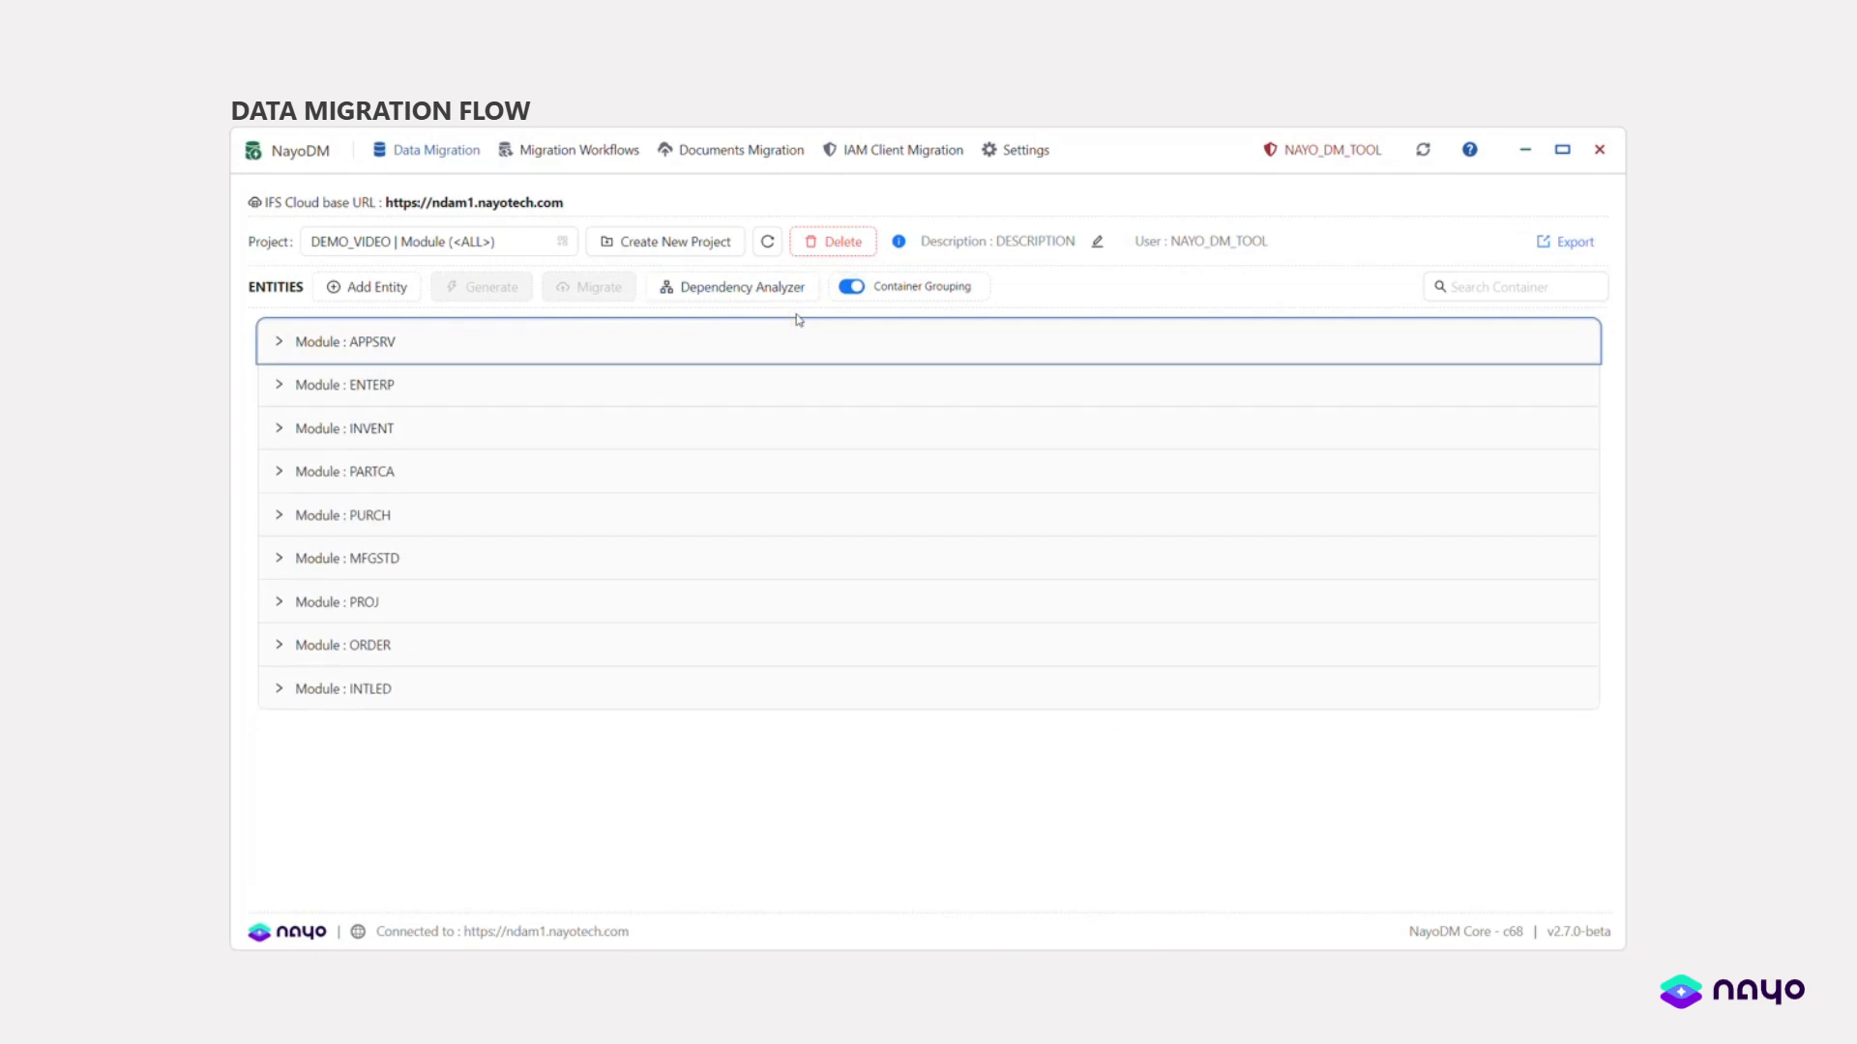
{"action": "left_click", "coordinate": [851, 287]}
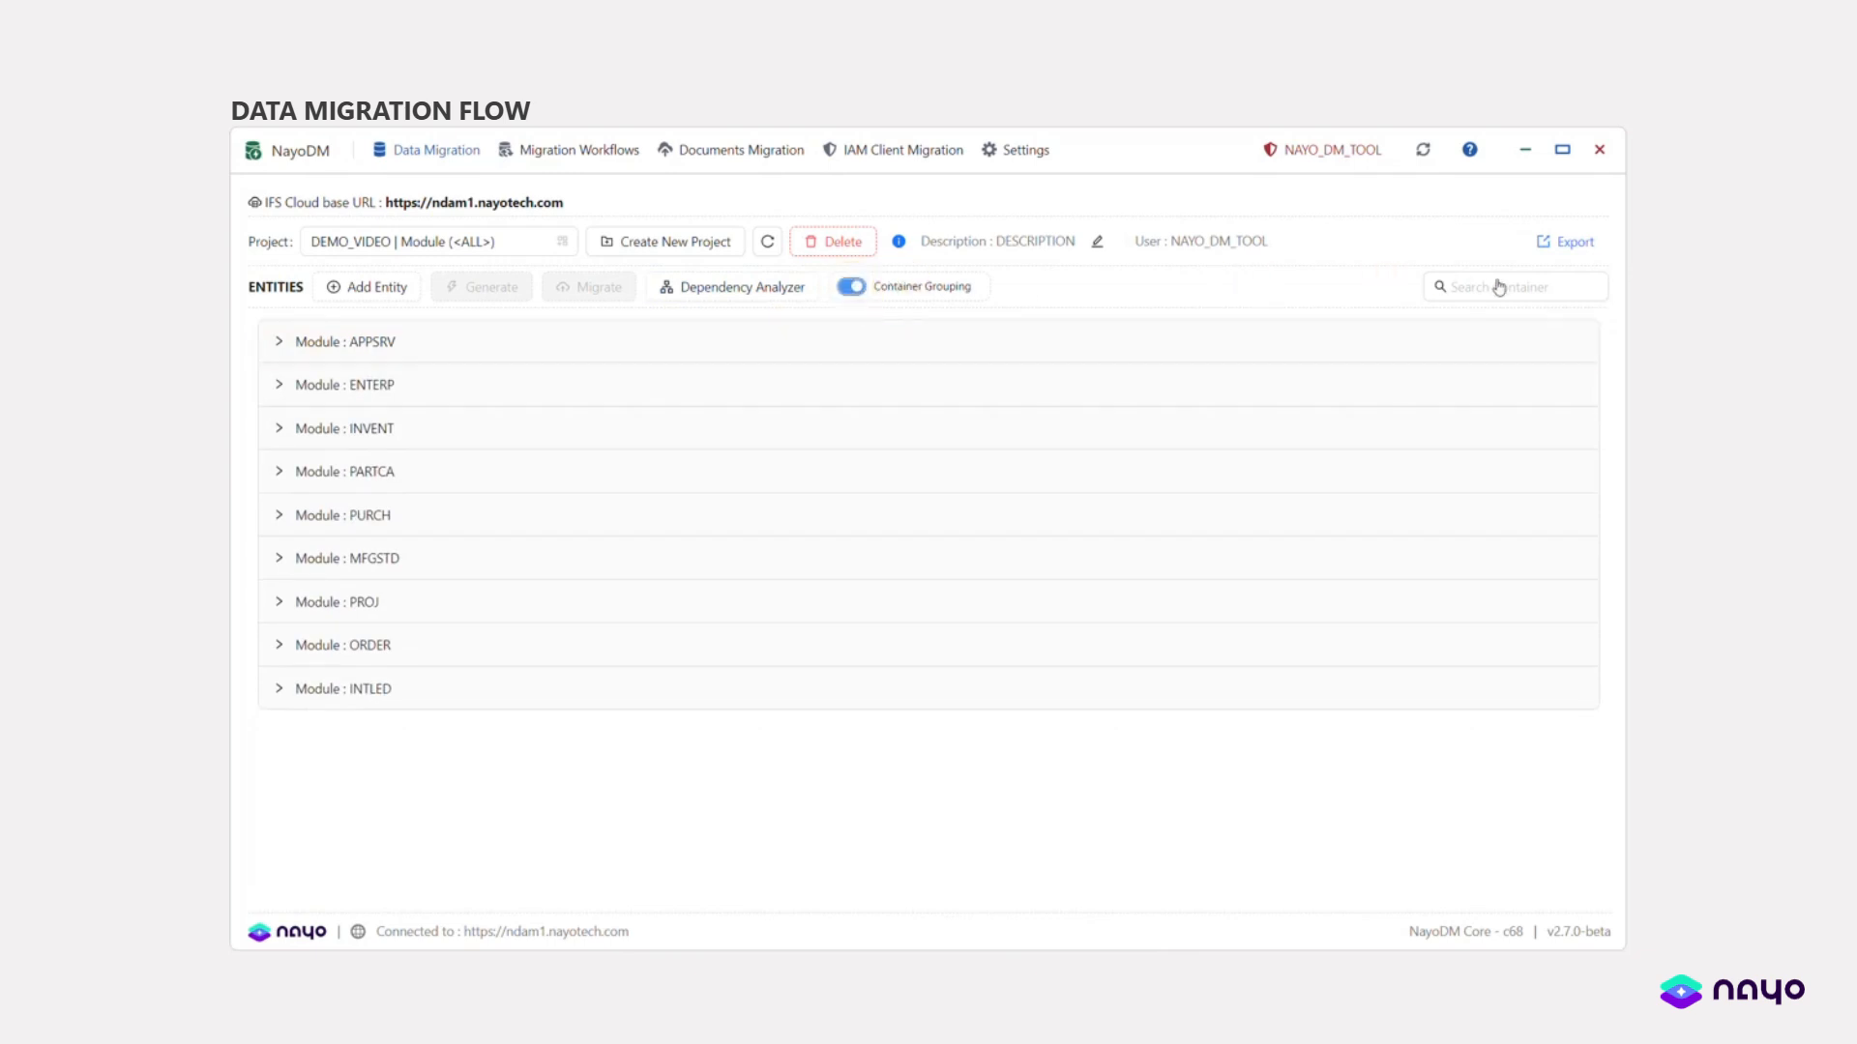
- Filter the project containers by "suppl" and review the custom-field and BASIC options of the SupplierInfoGeneral entity
{"action": "left_click", "coordinate": [1532, 287]}
{"action": "type", "text": "suppl"}
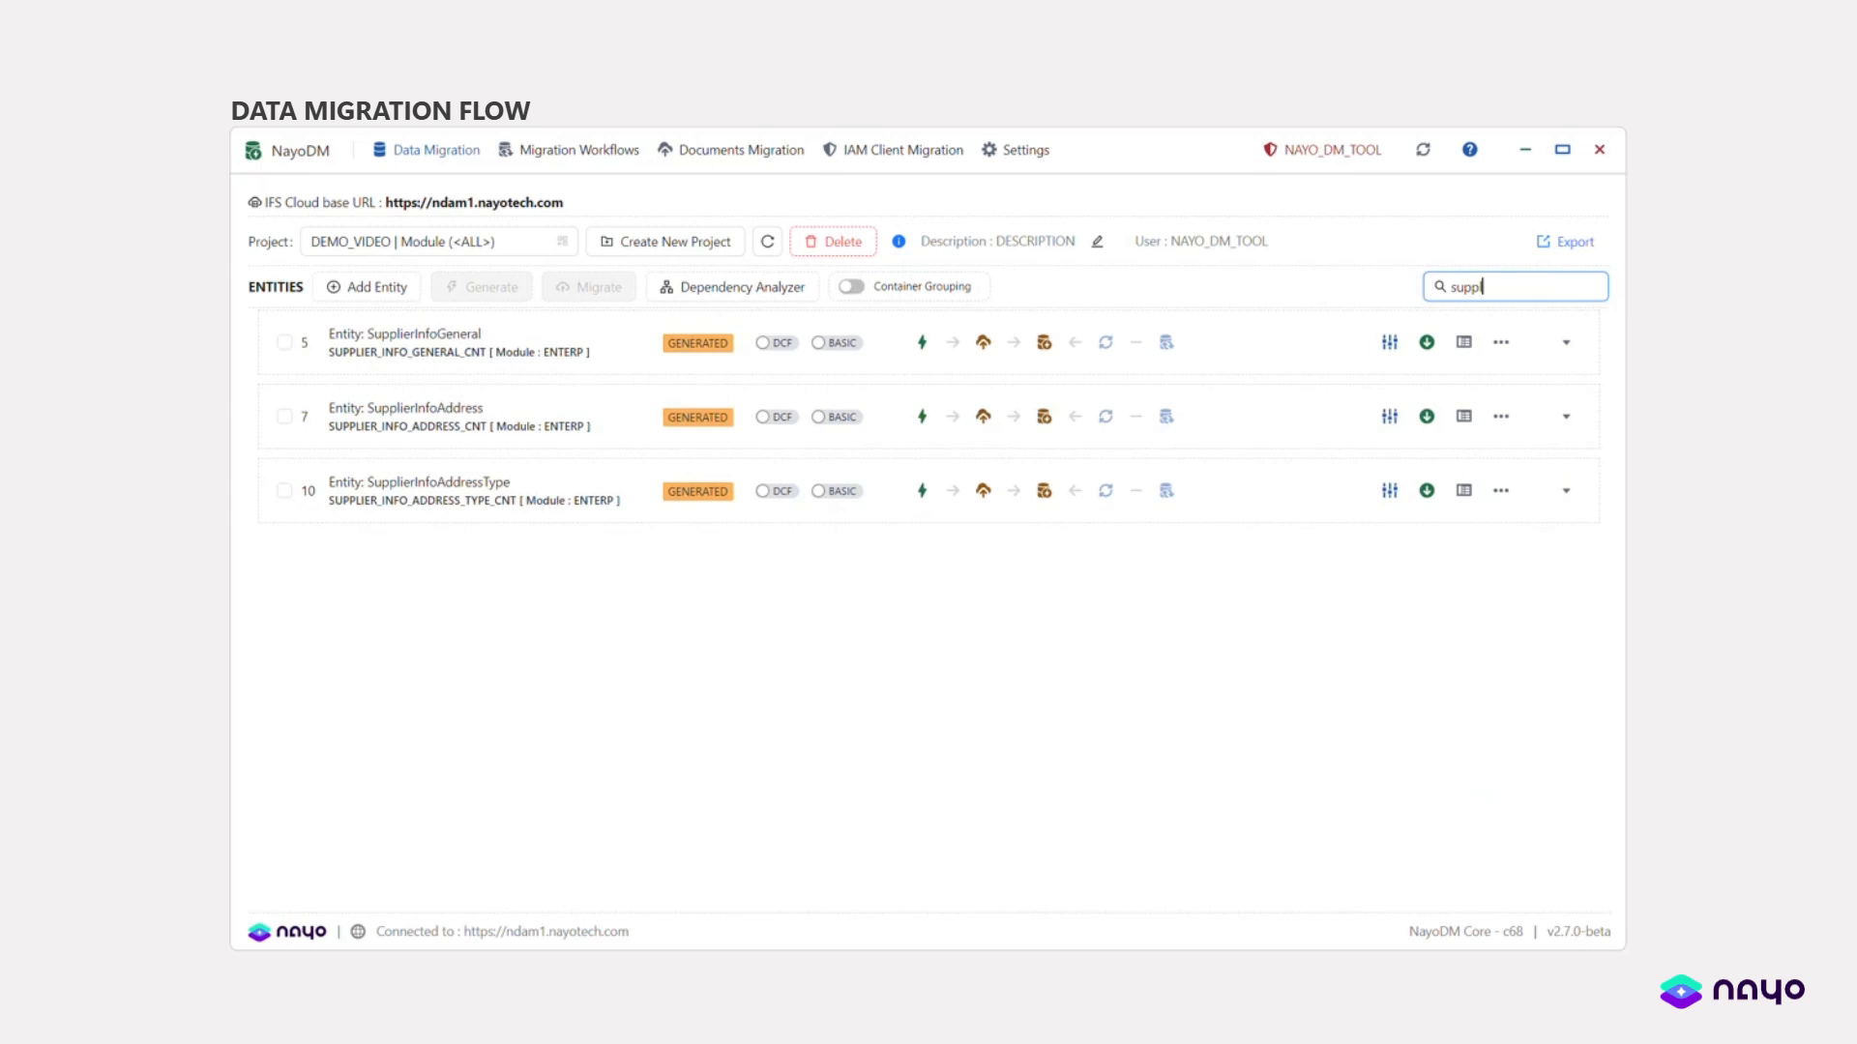
{"action": "left_click", "coordinate": [1591, 357]}
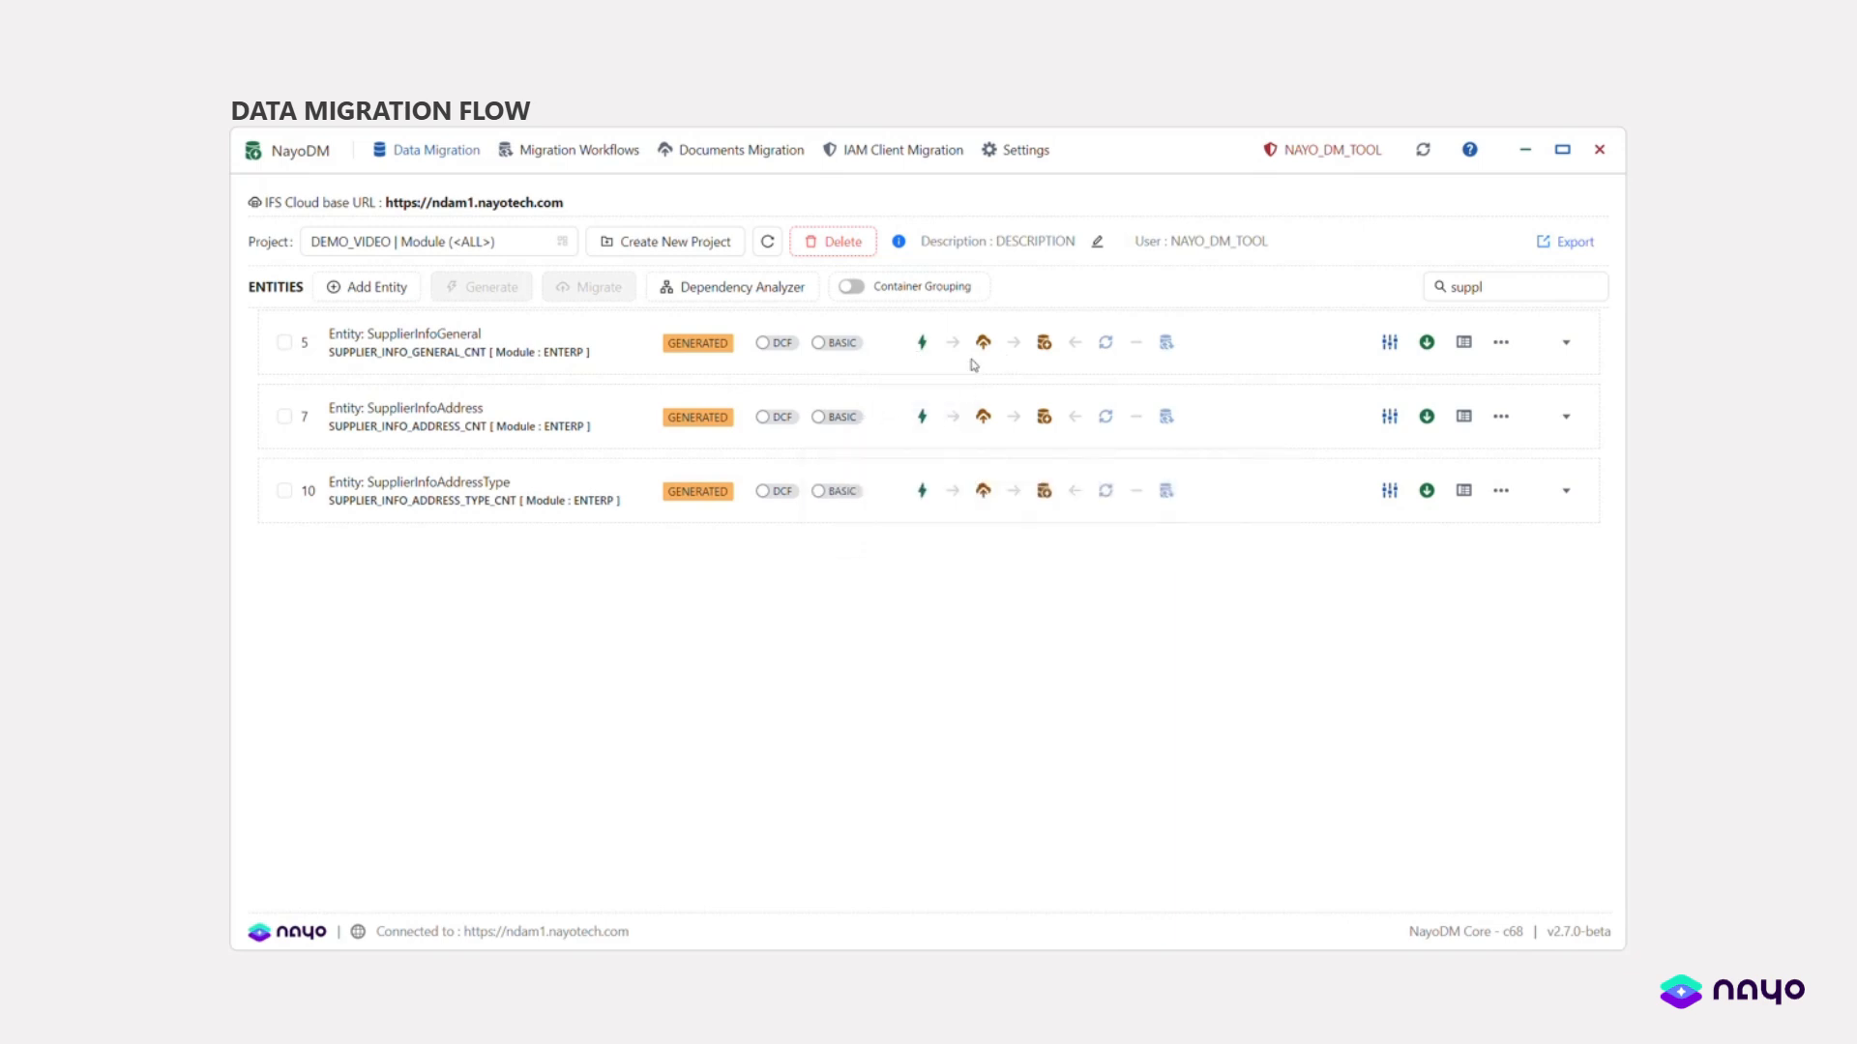
{"action": "mouse_move", "coordinate": [775, 358]}
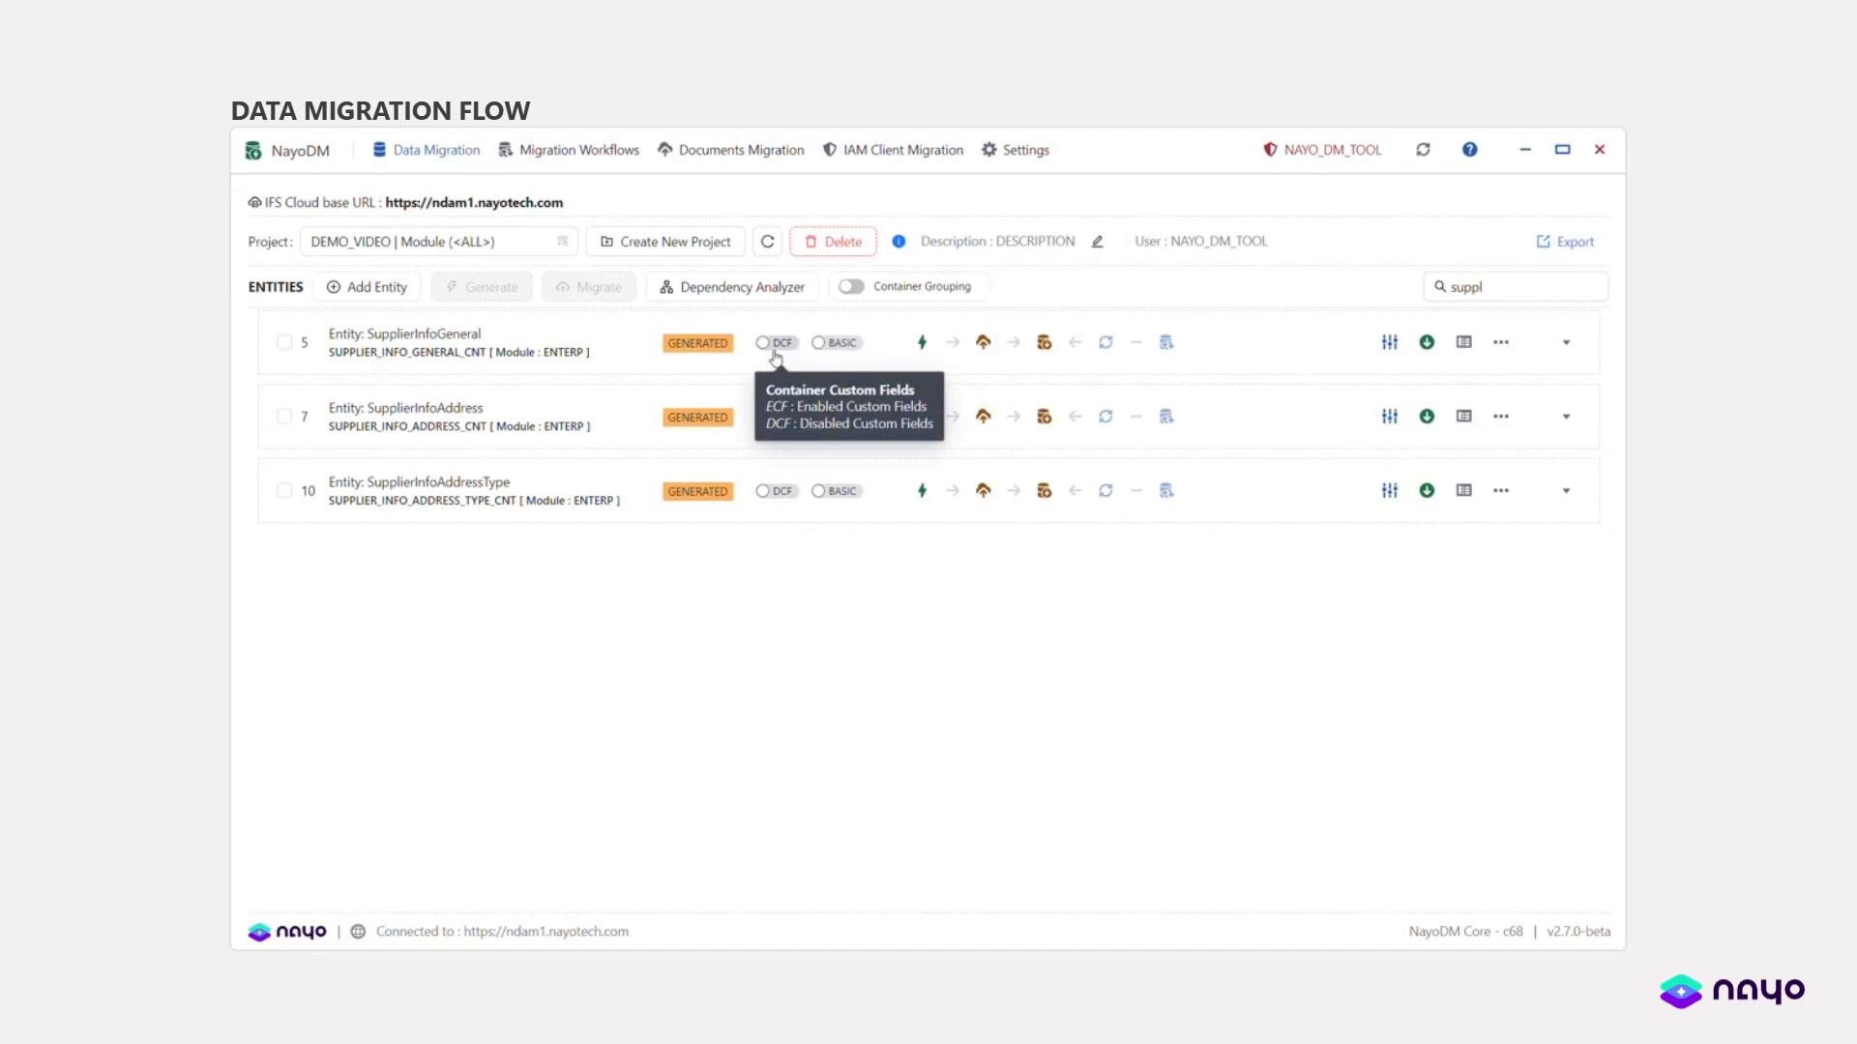
{"action": "mouse_move", "coordinate": [840, 346]}
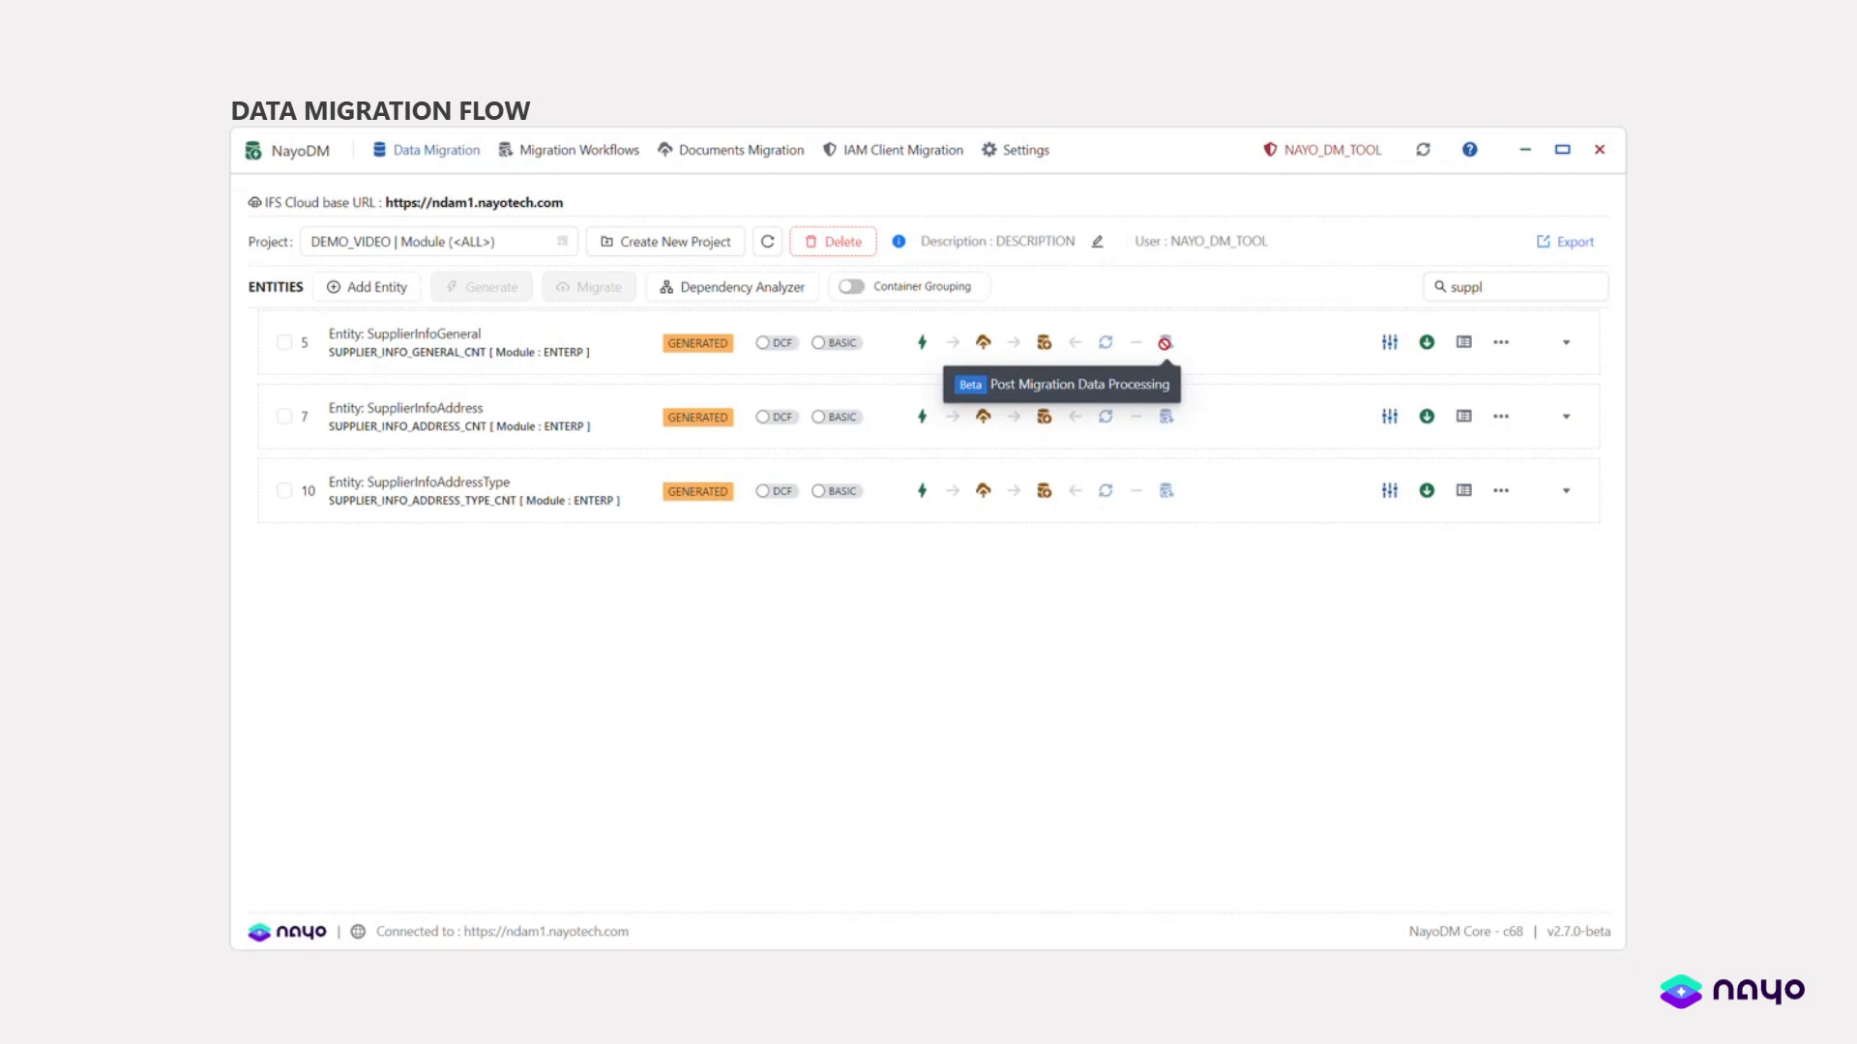
- Examine the container configuration of SupplierInfoGeneral, covering field names, enum values, data types and nullability, and return to the entity list
{"action": "left_click", "coordinate": [1389, 343]}
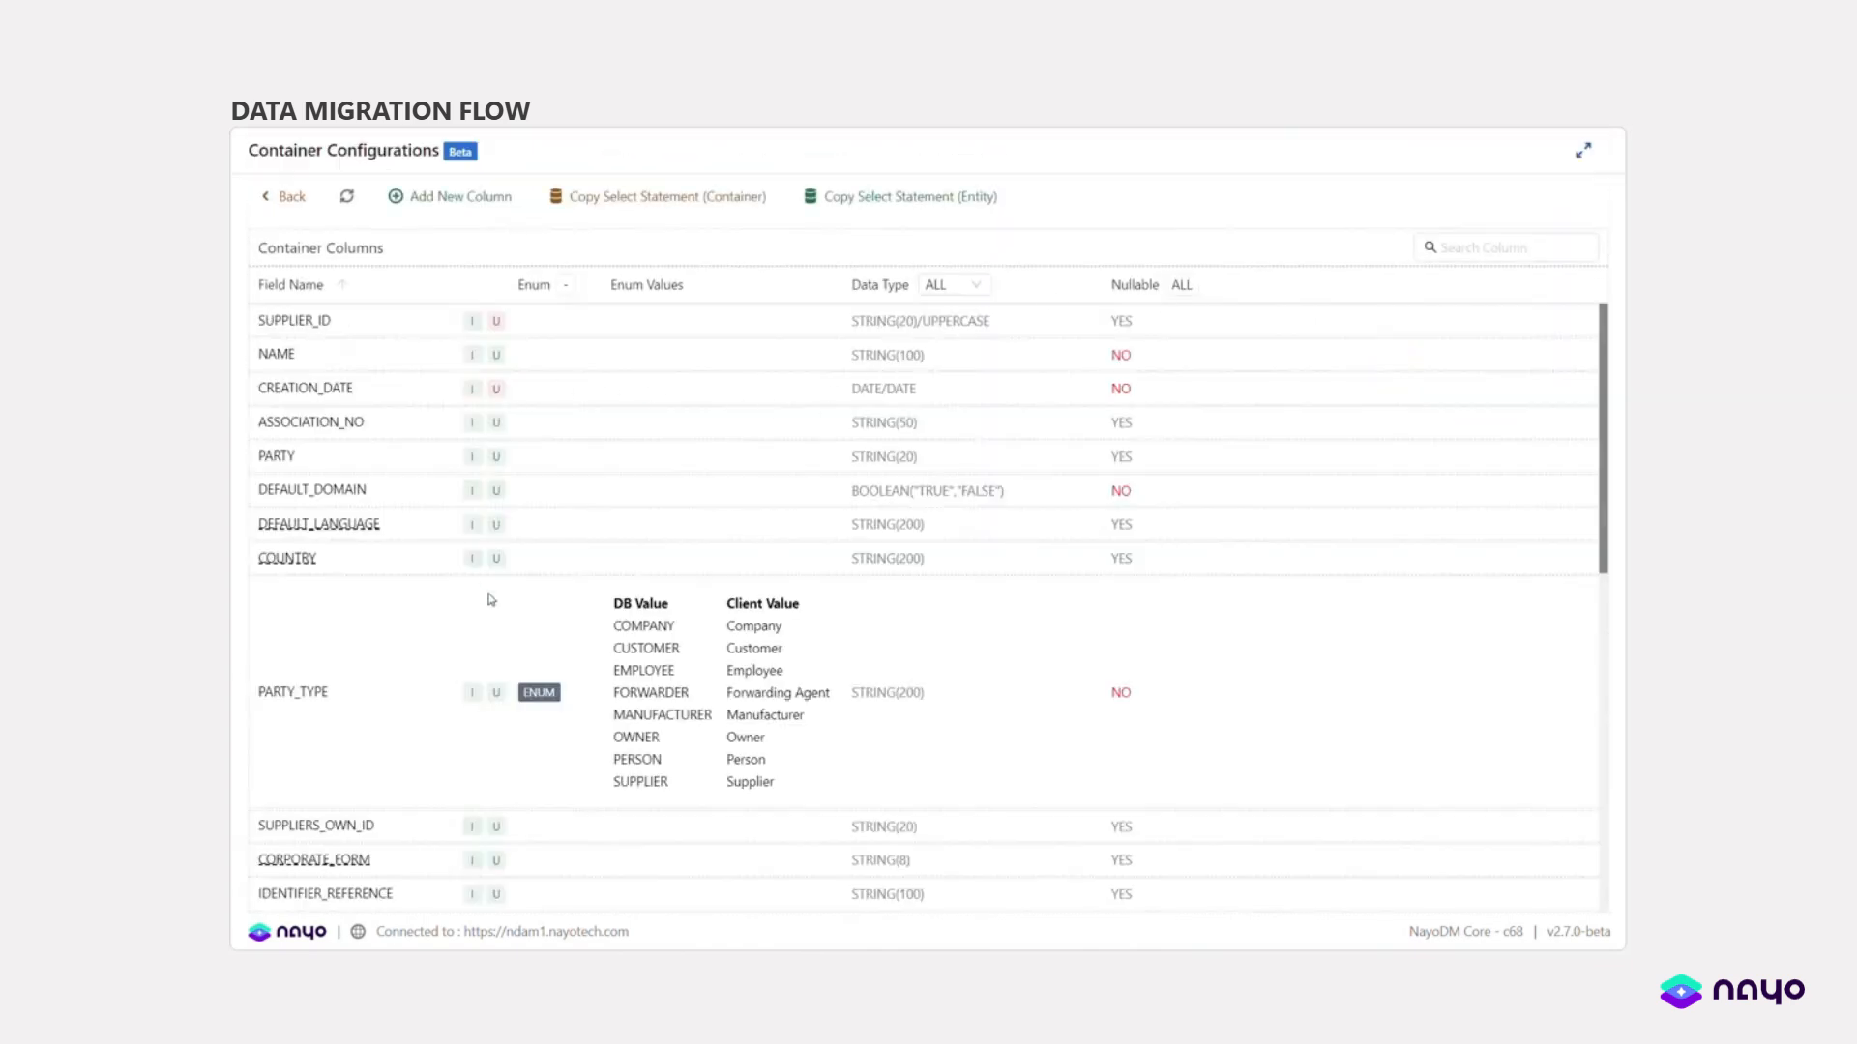
{"action": "scroll", "coordinate": [489, 596], "scroll_direction": "down", "scroll_amount": 8}
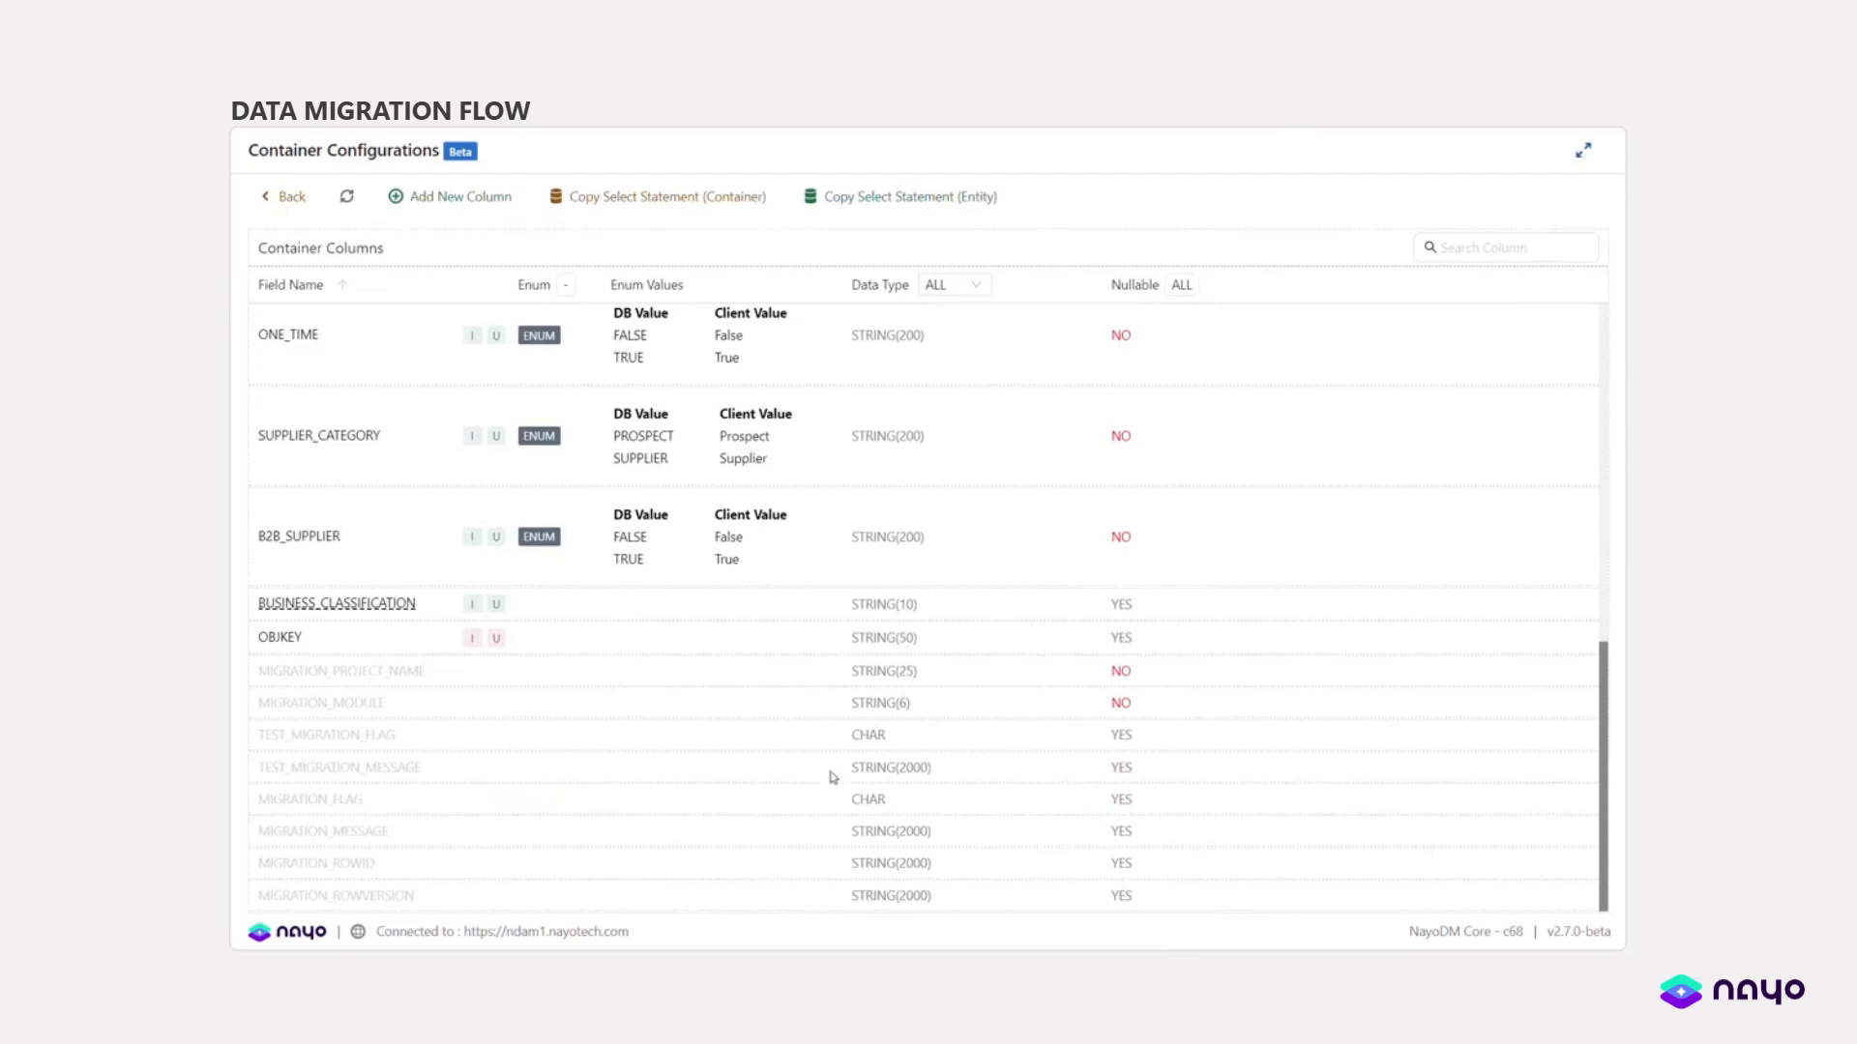
{"action": "scroll", "coordinate": [1112, 725], "scroll_direction": "up", "scroll_amount": 8}
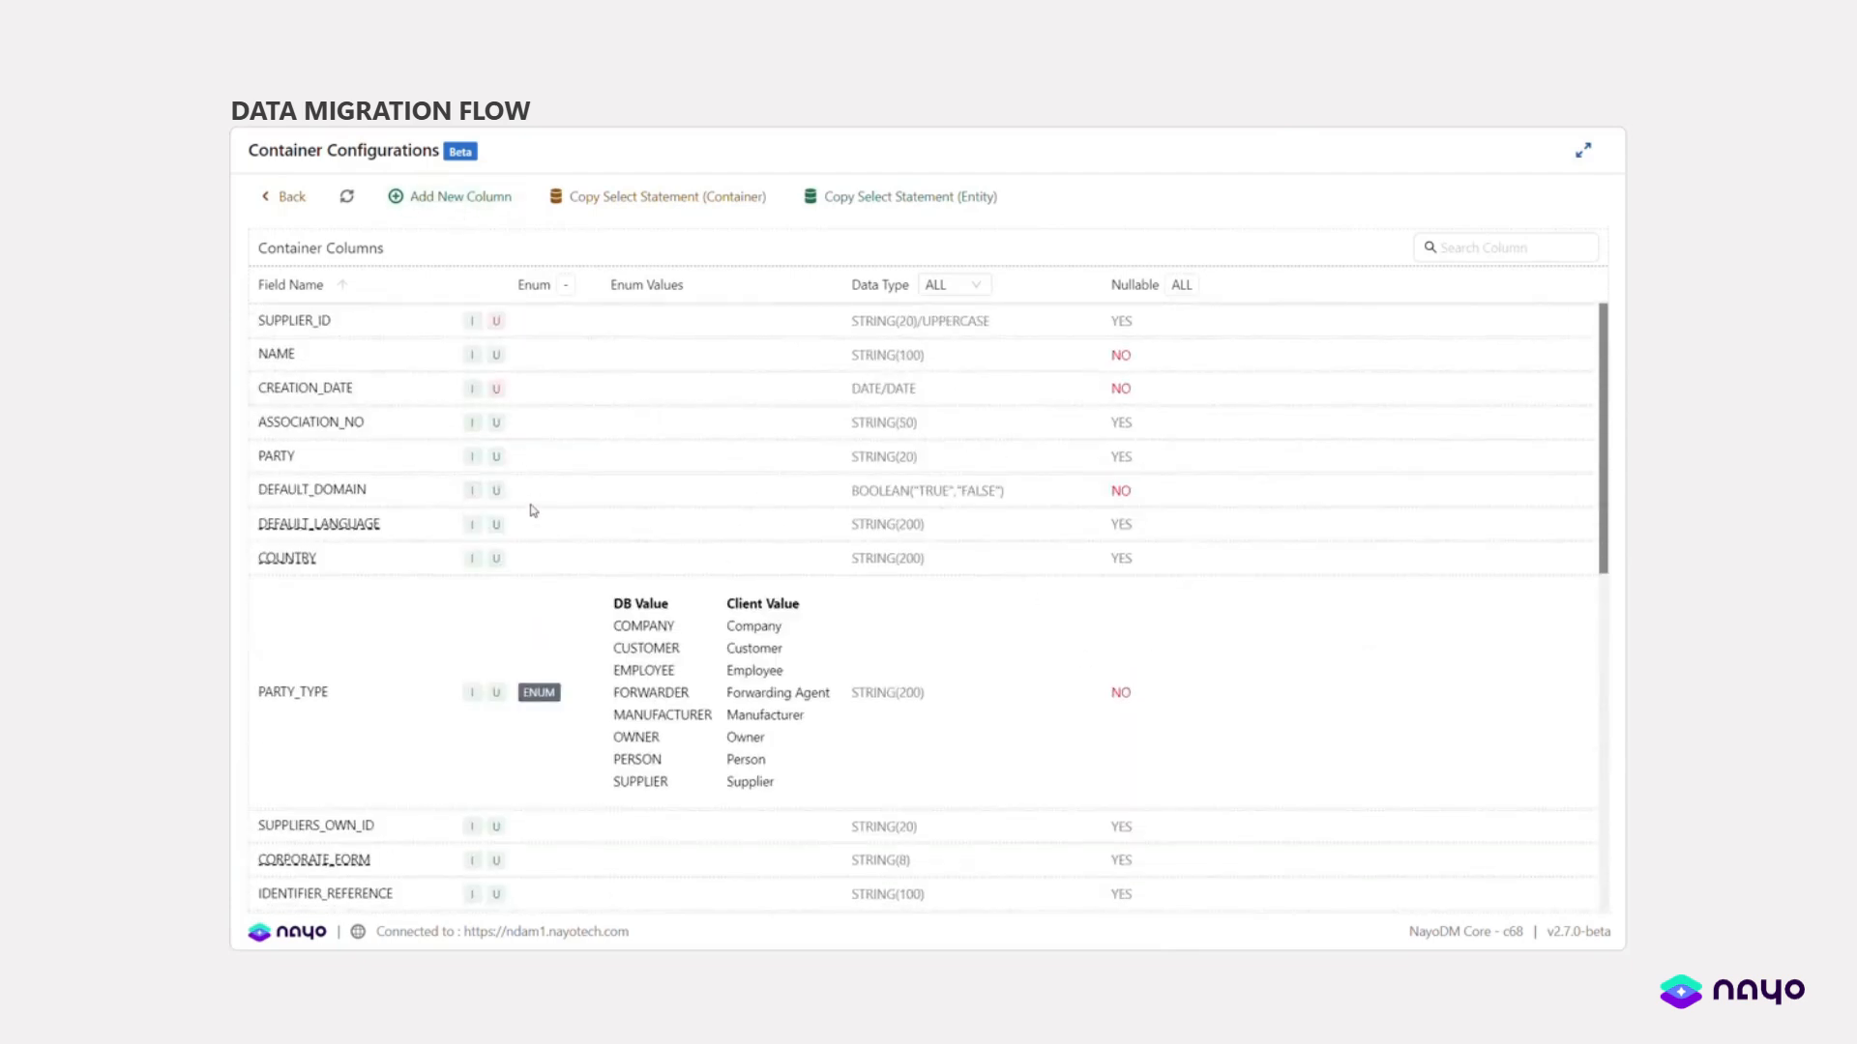
{"action": "scroll", "coordinate": [531, 511], "scroll_direction": "down", "scroll_amount": 8}
{"action": "scroll", "coordinate": [531, 519], "scroll_direction": "up", "scroll_amount": 8}
{"action": "left_click", "coordinate": [292, 196]}
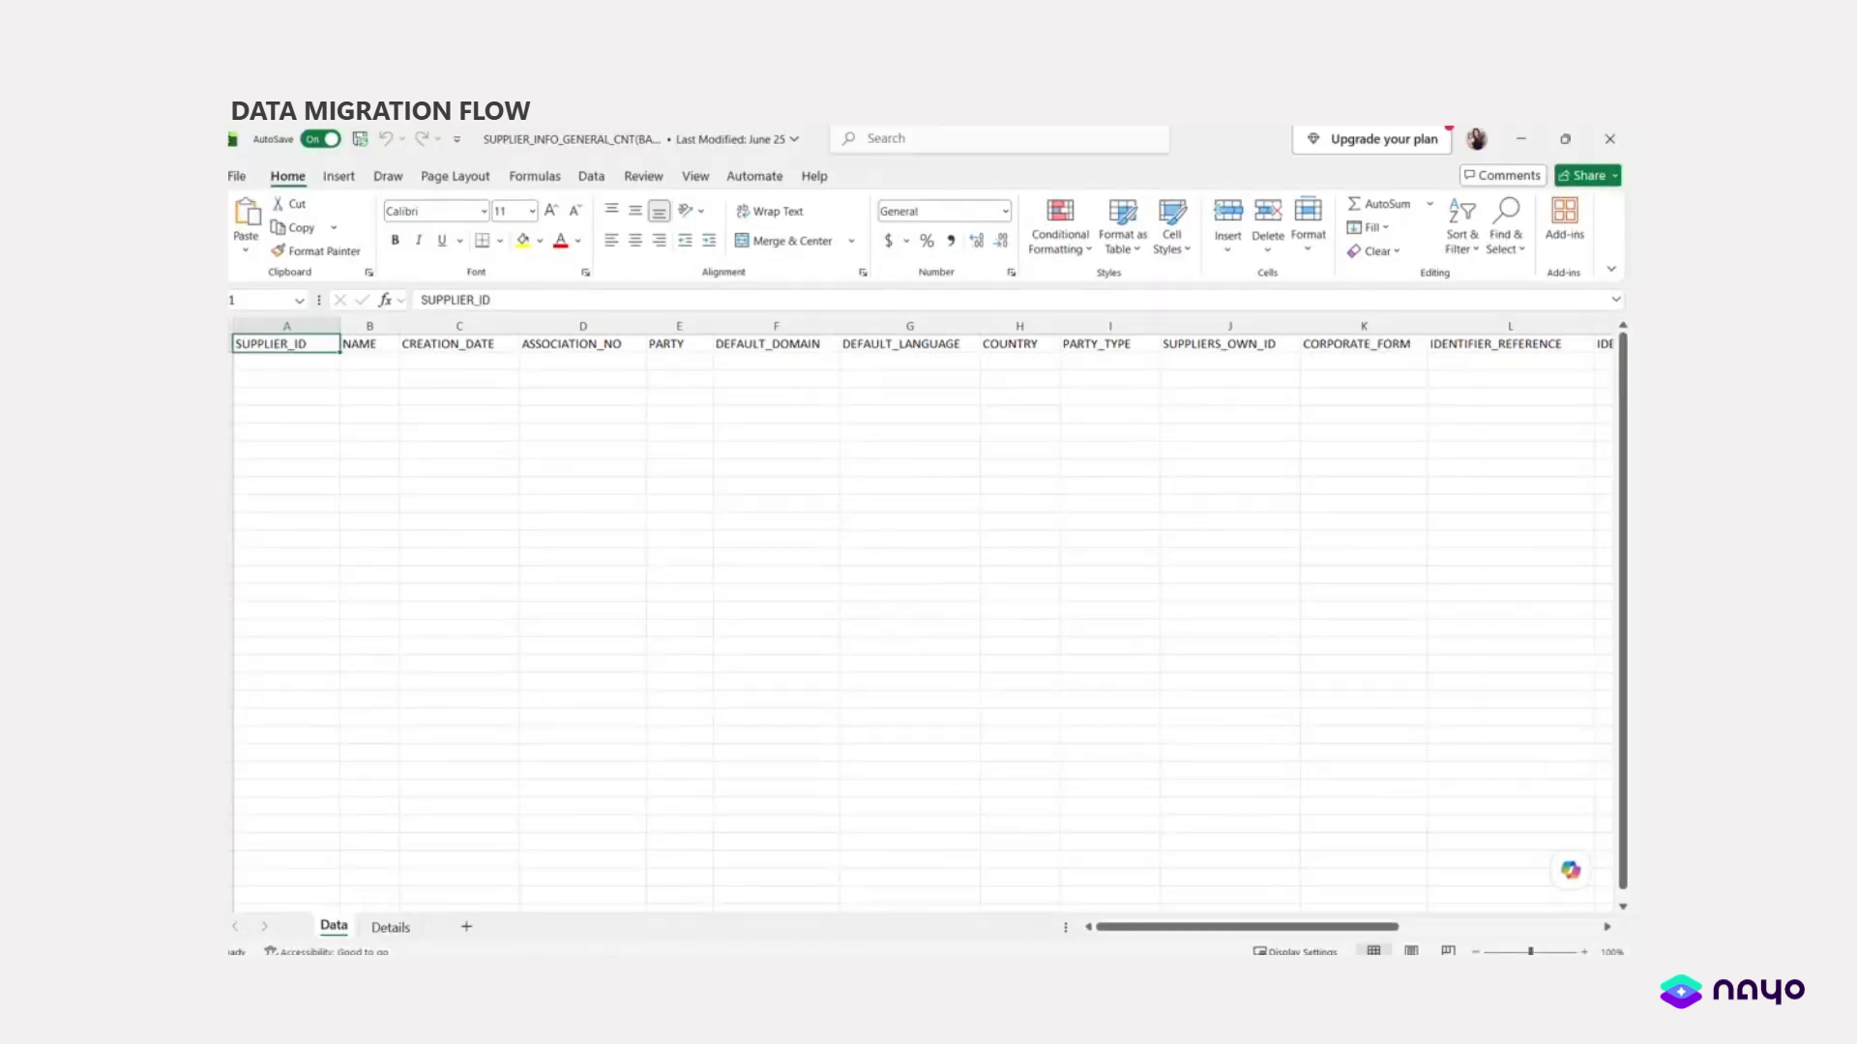
- In the SUPPLIER_INFO_GENERAL_CNT Excel template, review the Data sheet's header row and the Details sheet's column definitions, narrowing the Description column
{"action": "left_click", "coordinate": [677, 610]}
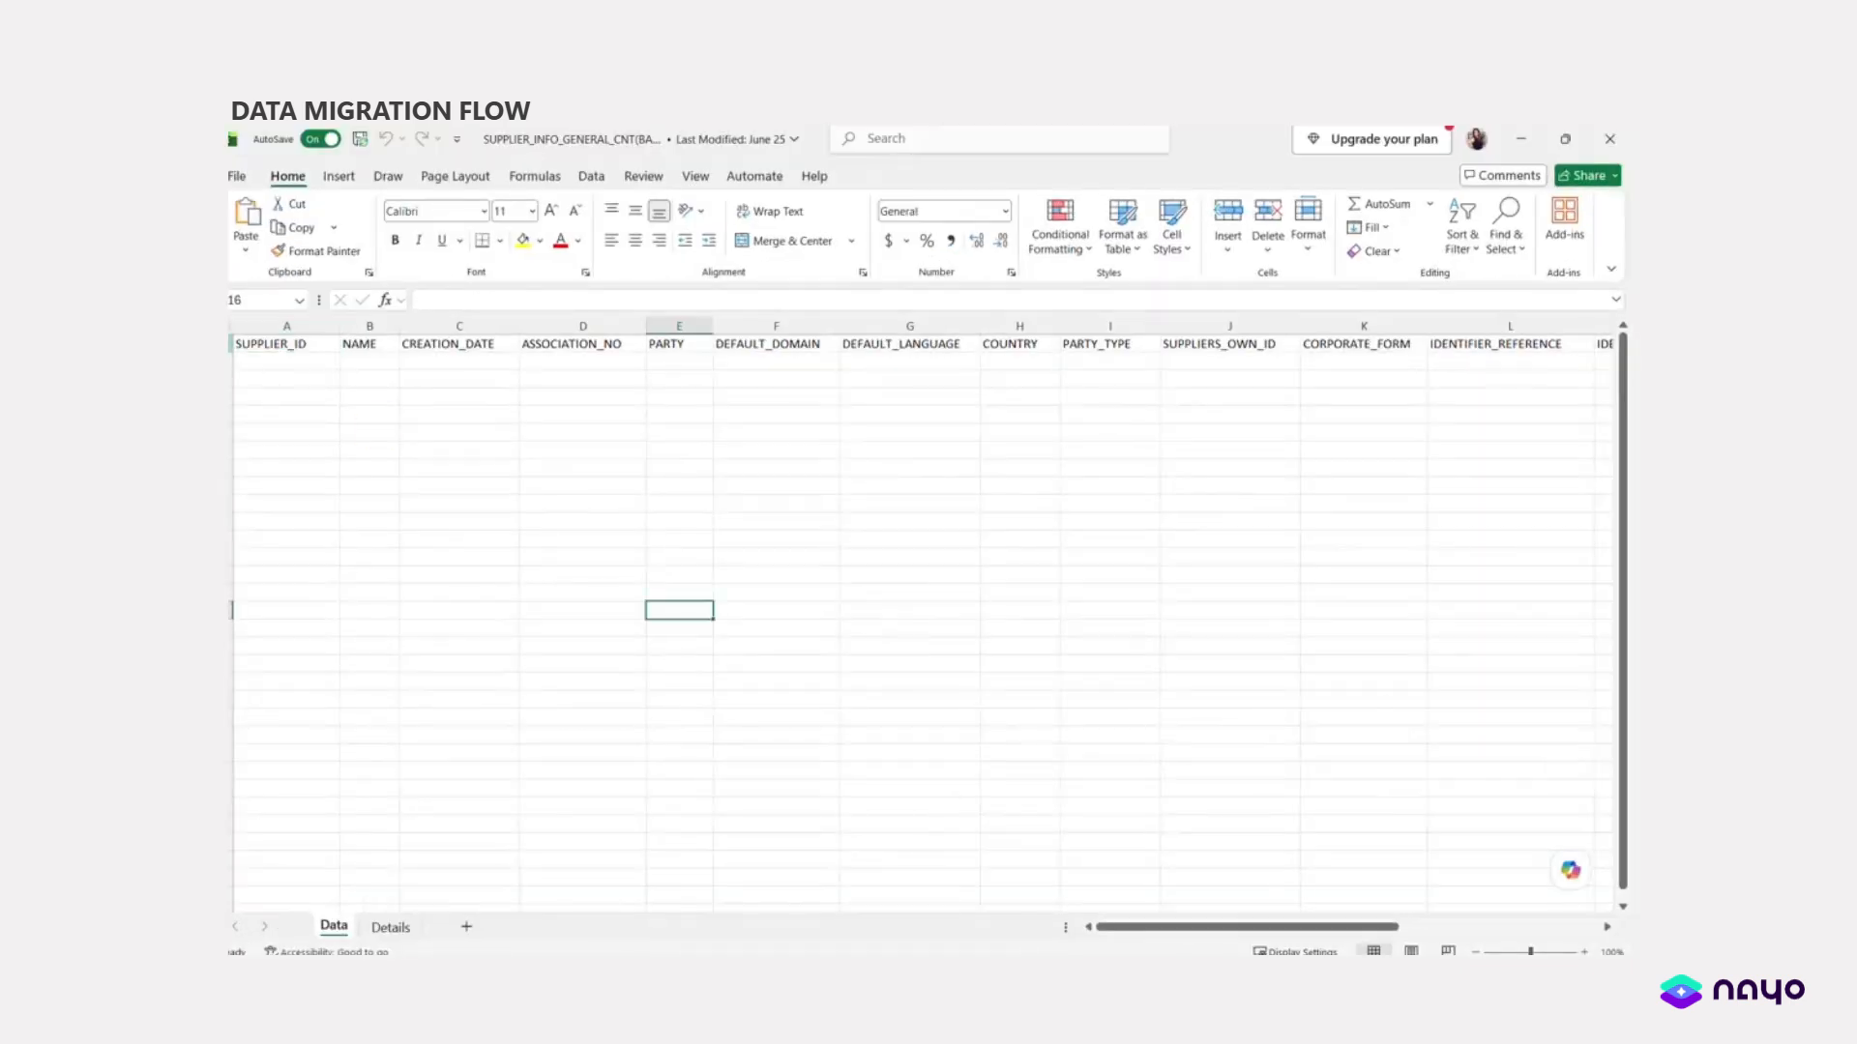
{"action": "left_click", "coordinate": [232, 344]}
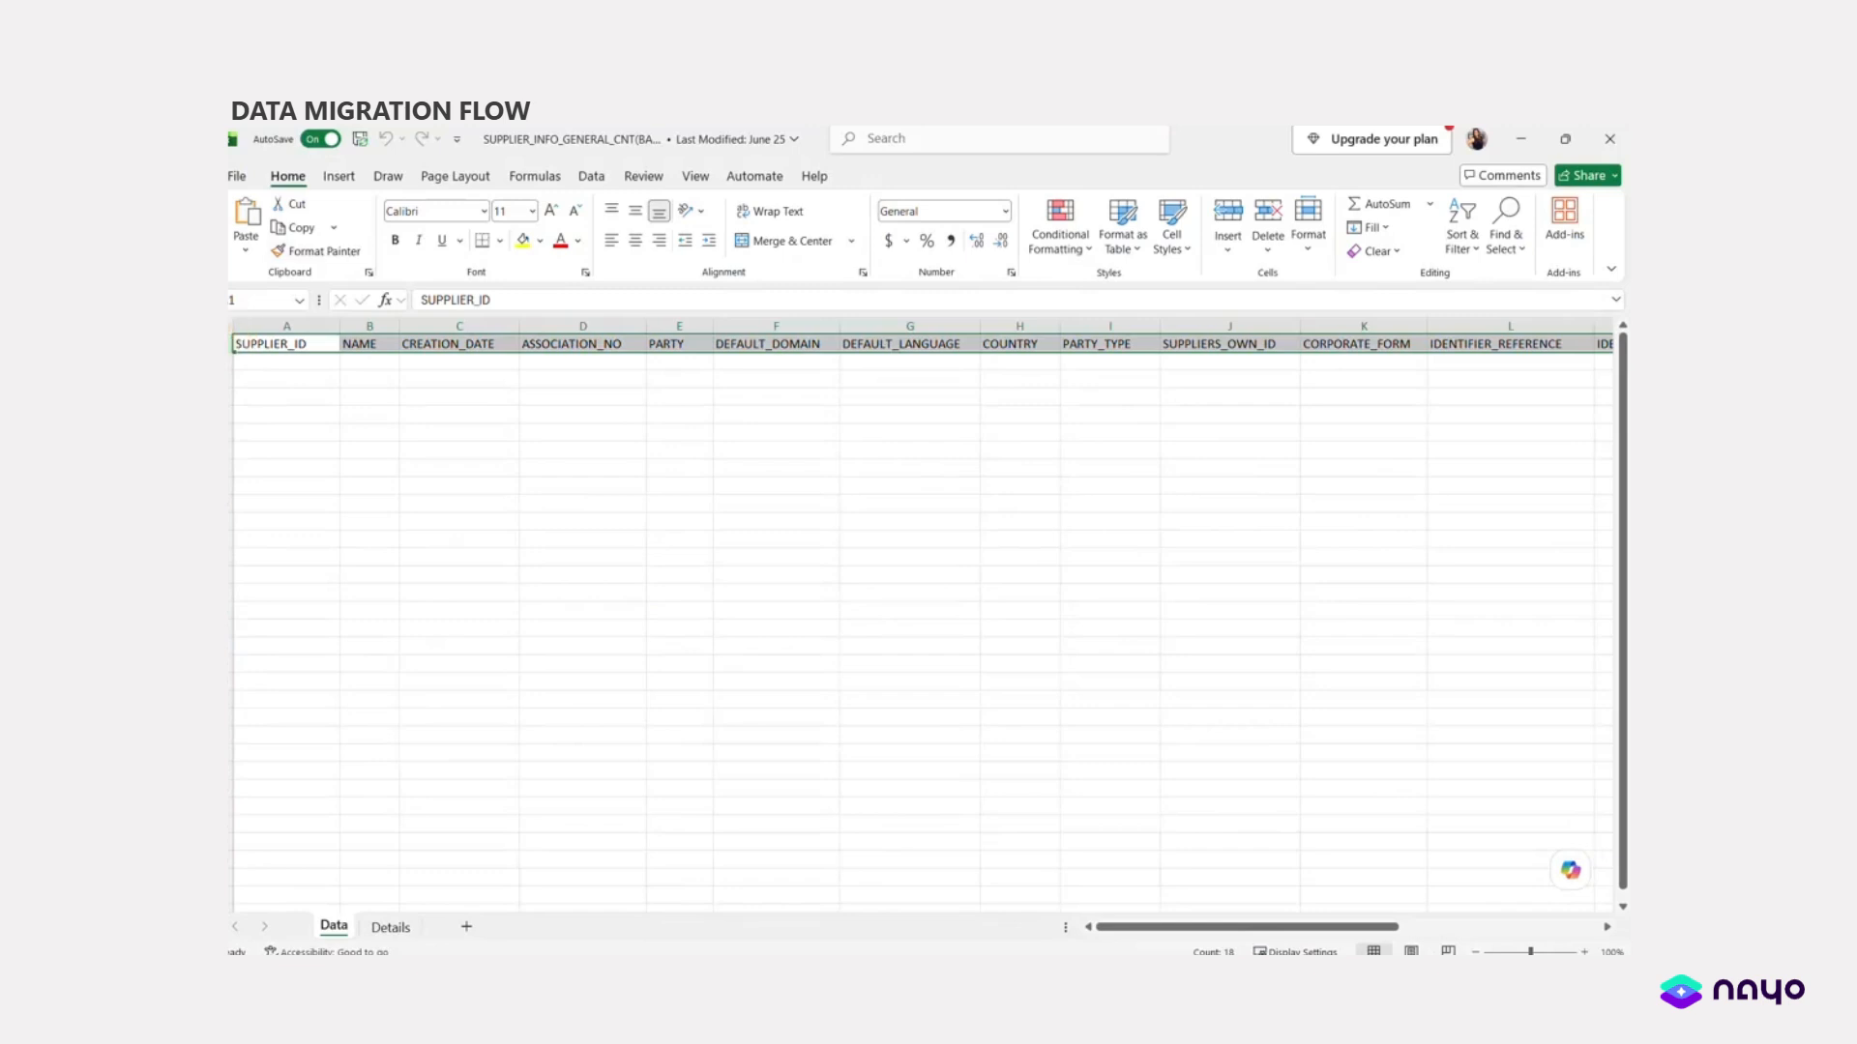
{"action": "left_click", "coordinate": [385, 930]}
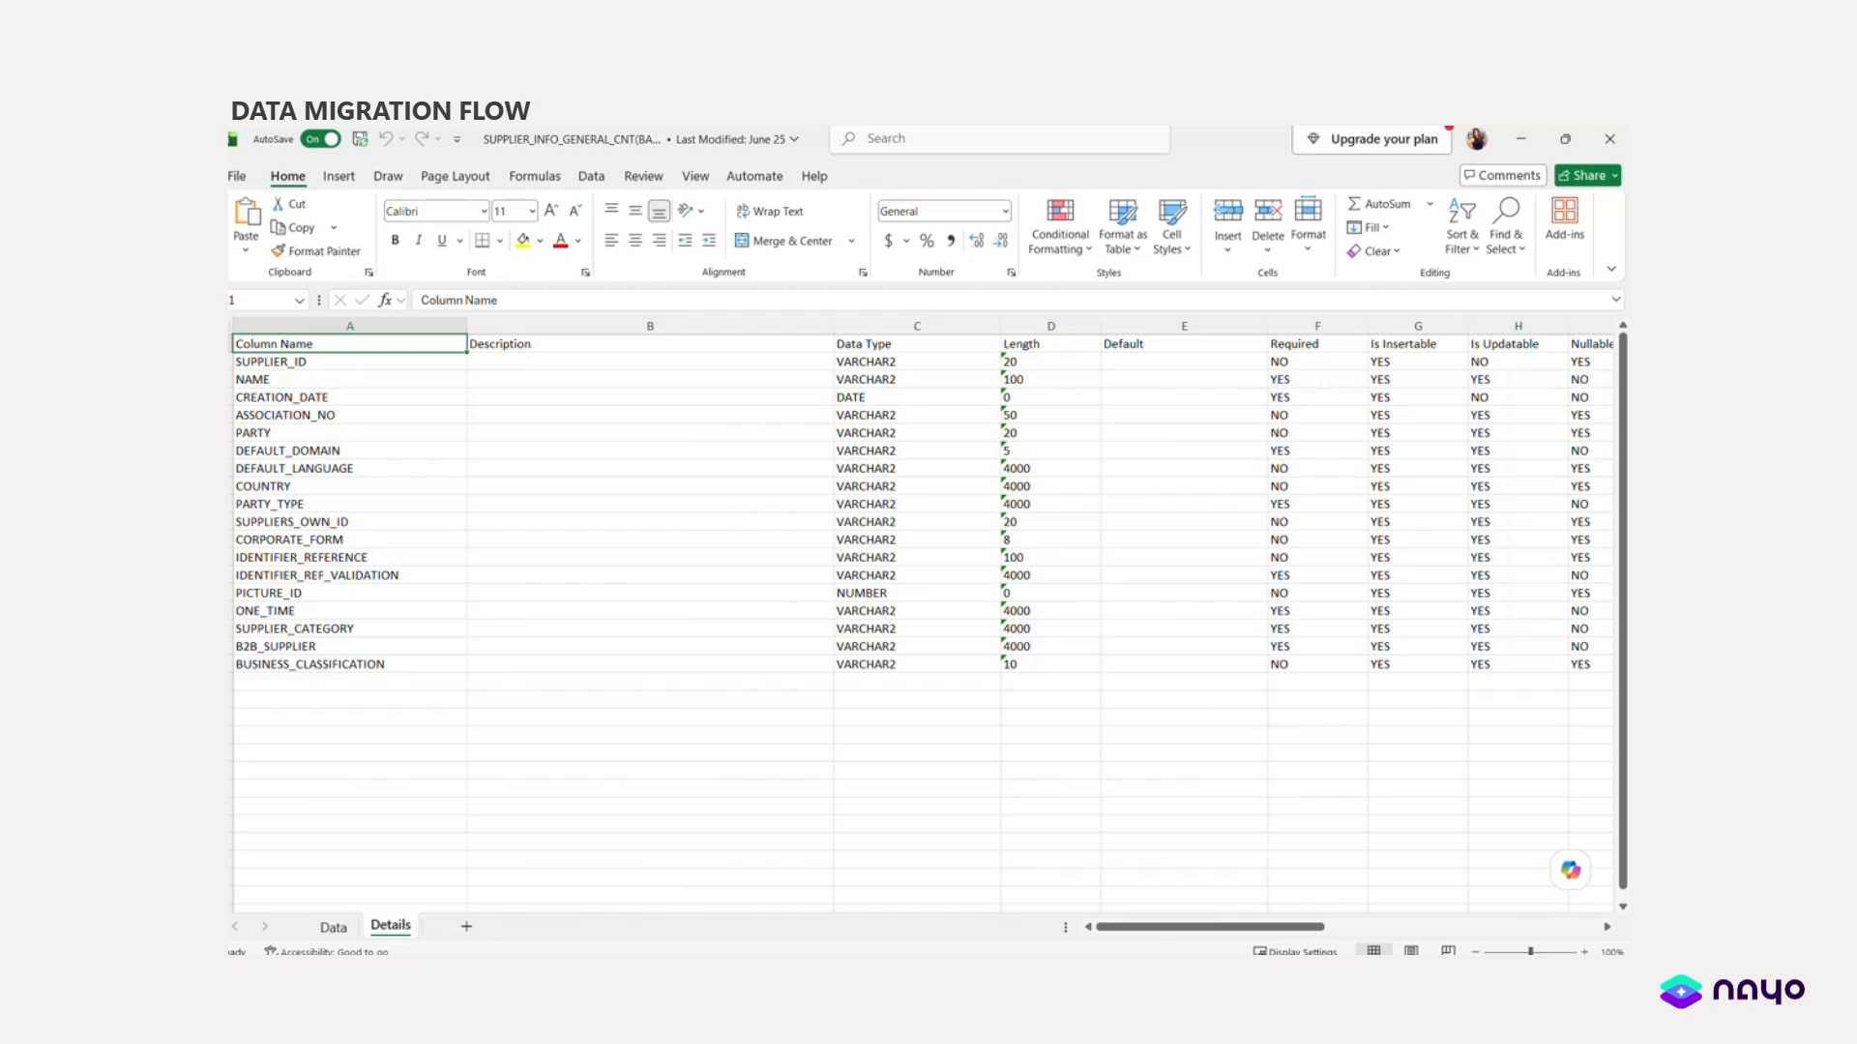
{"action": "left_click_drag", "start_coordinate": [833, 326], "coordinate": [600, 326]}
{"action": "left_click_drag", "start_coordinate": [1170, 933], "coordinate": [1285, 920]}
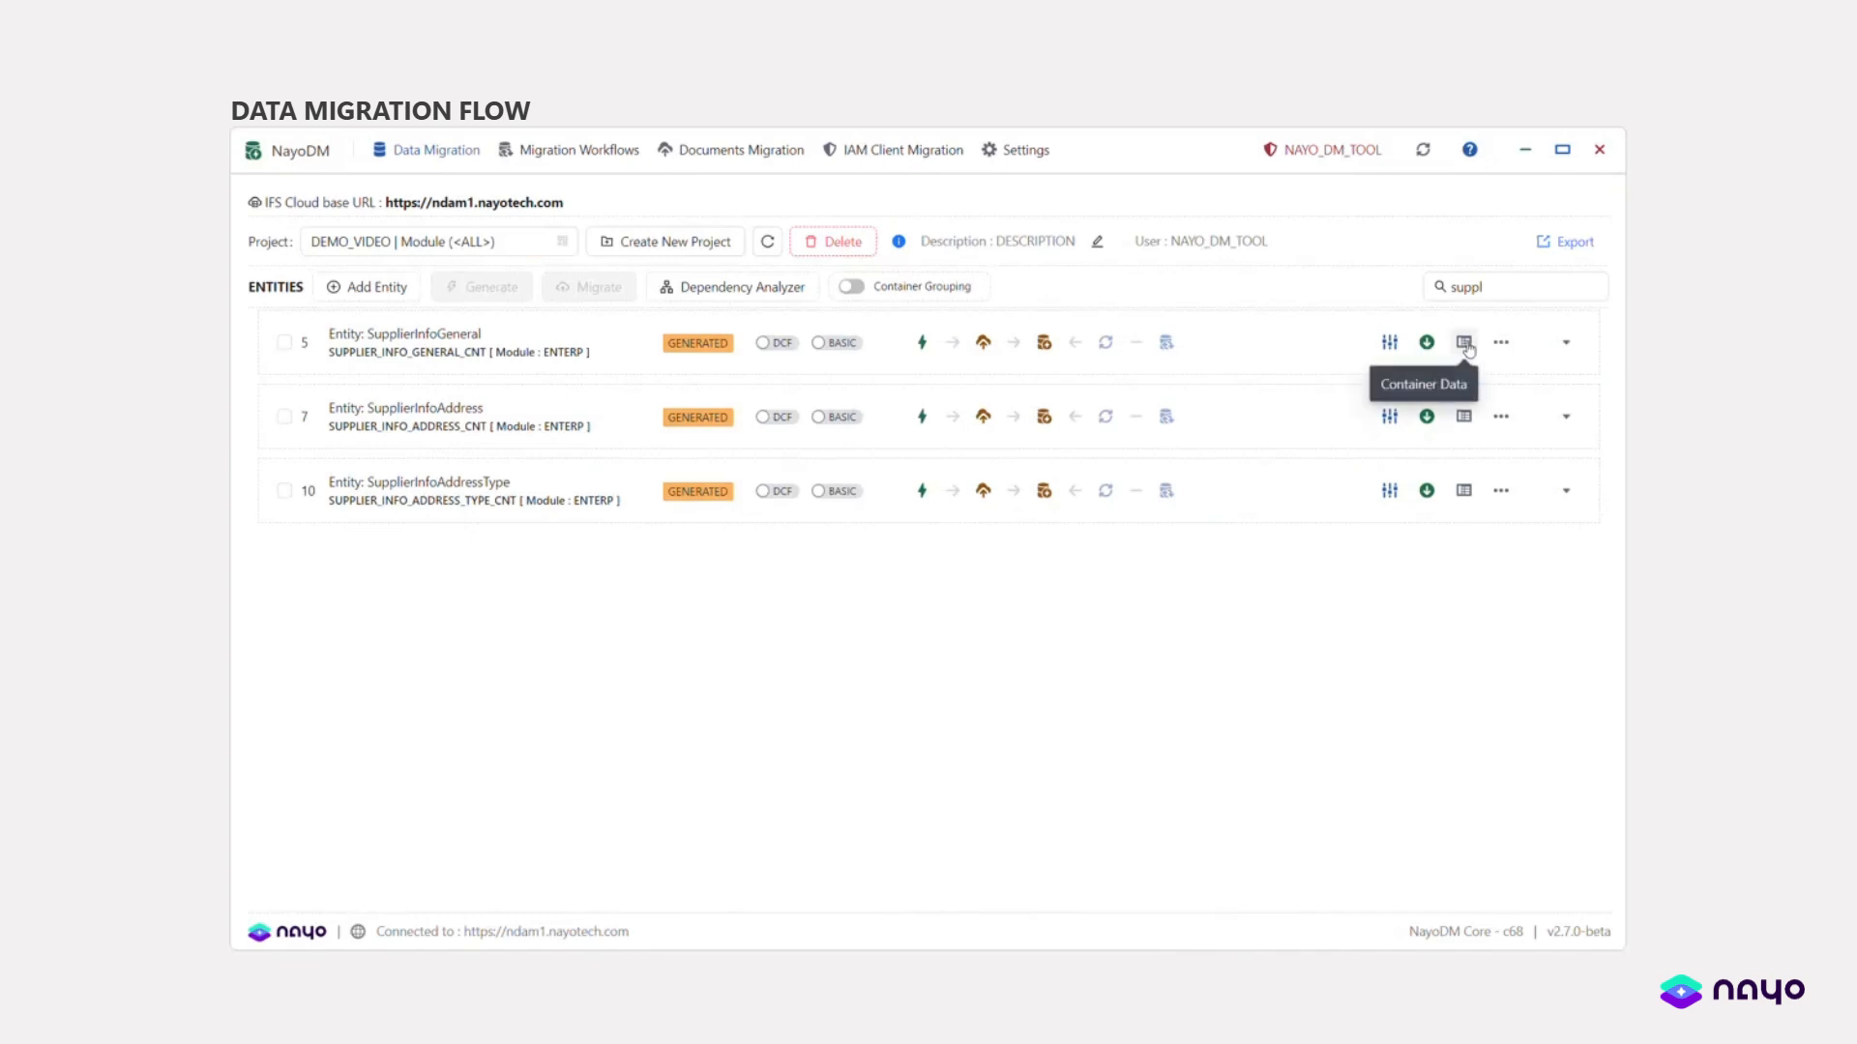
- Examine SupplierInfoGeneral's container data and the import, test-migrate and migrate background jobs in its overview, collapsing the overview when done
{"action": "left_click", "coordinate": [1464, 344]}
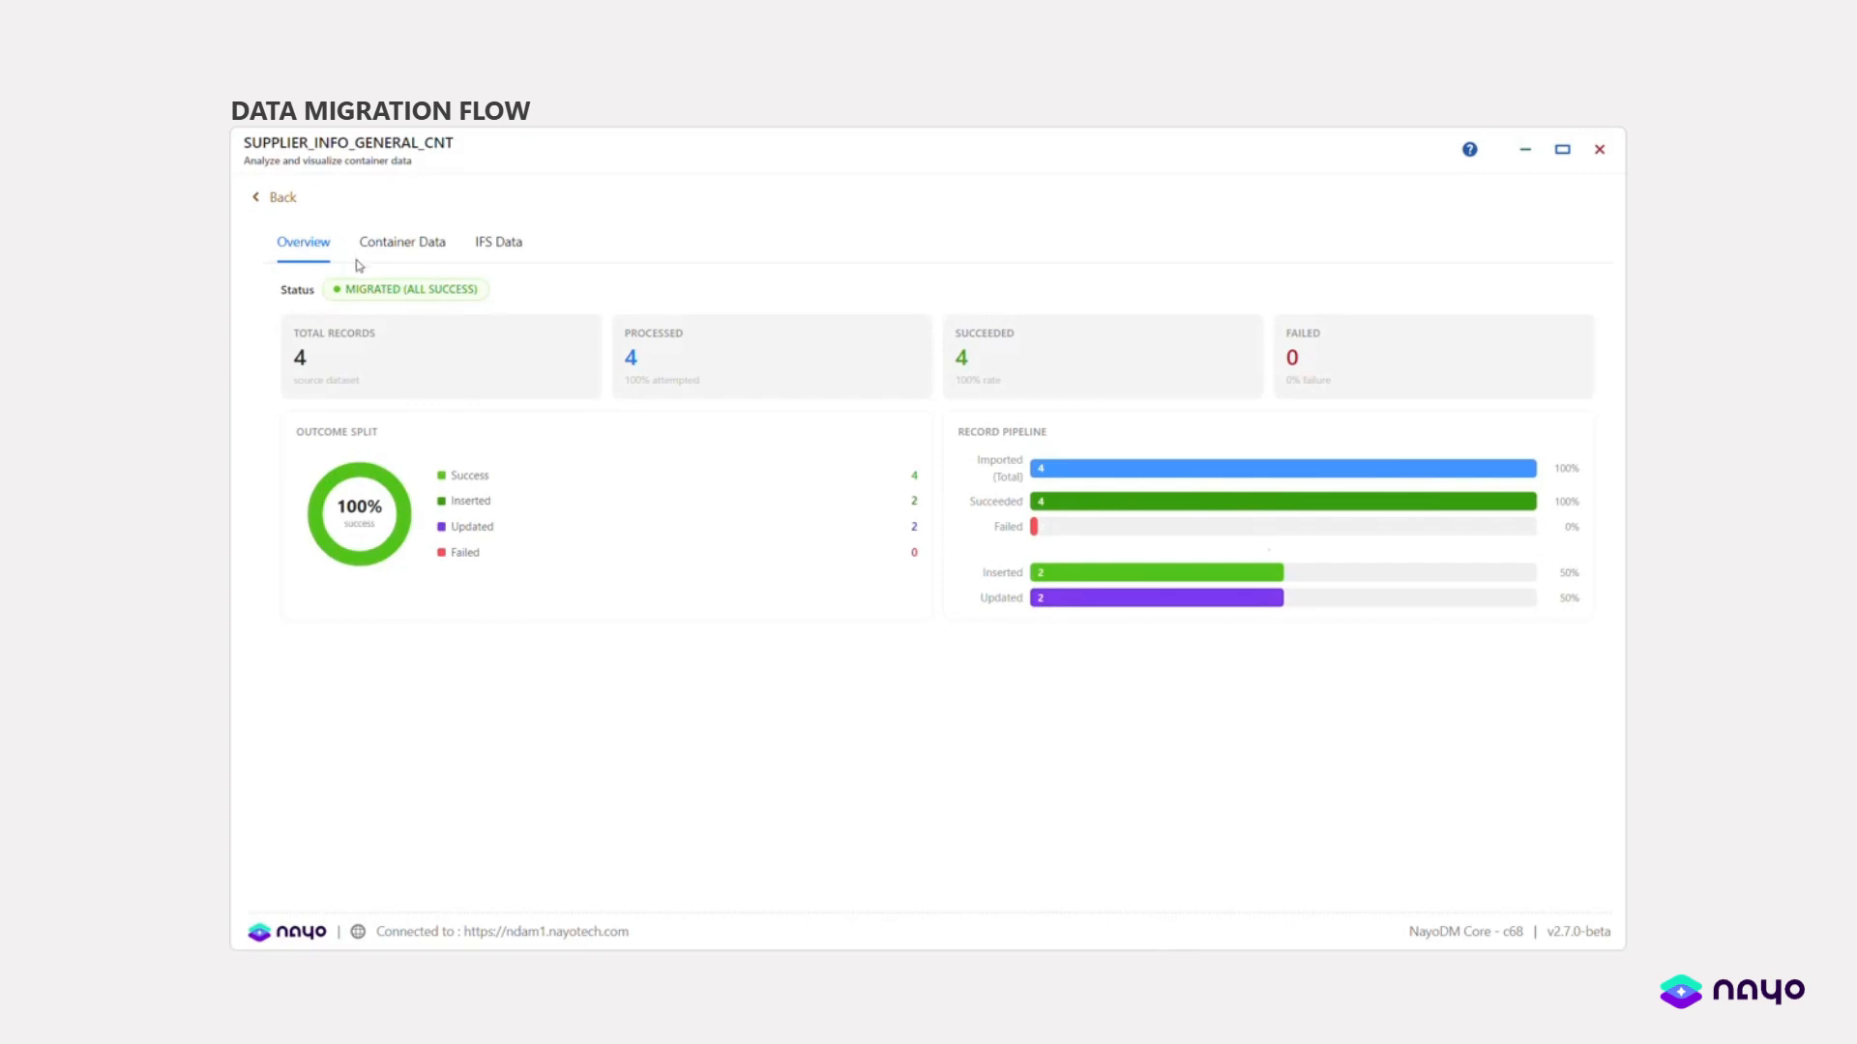
{"action": "left_click", "coordinate": [407, 239]}
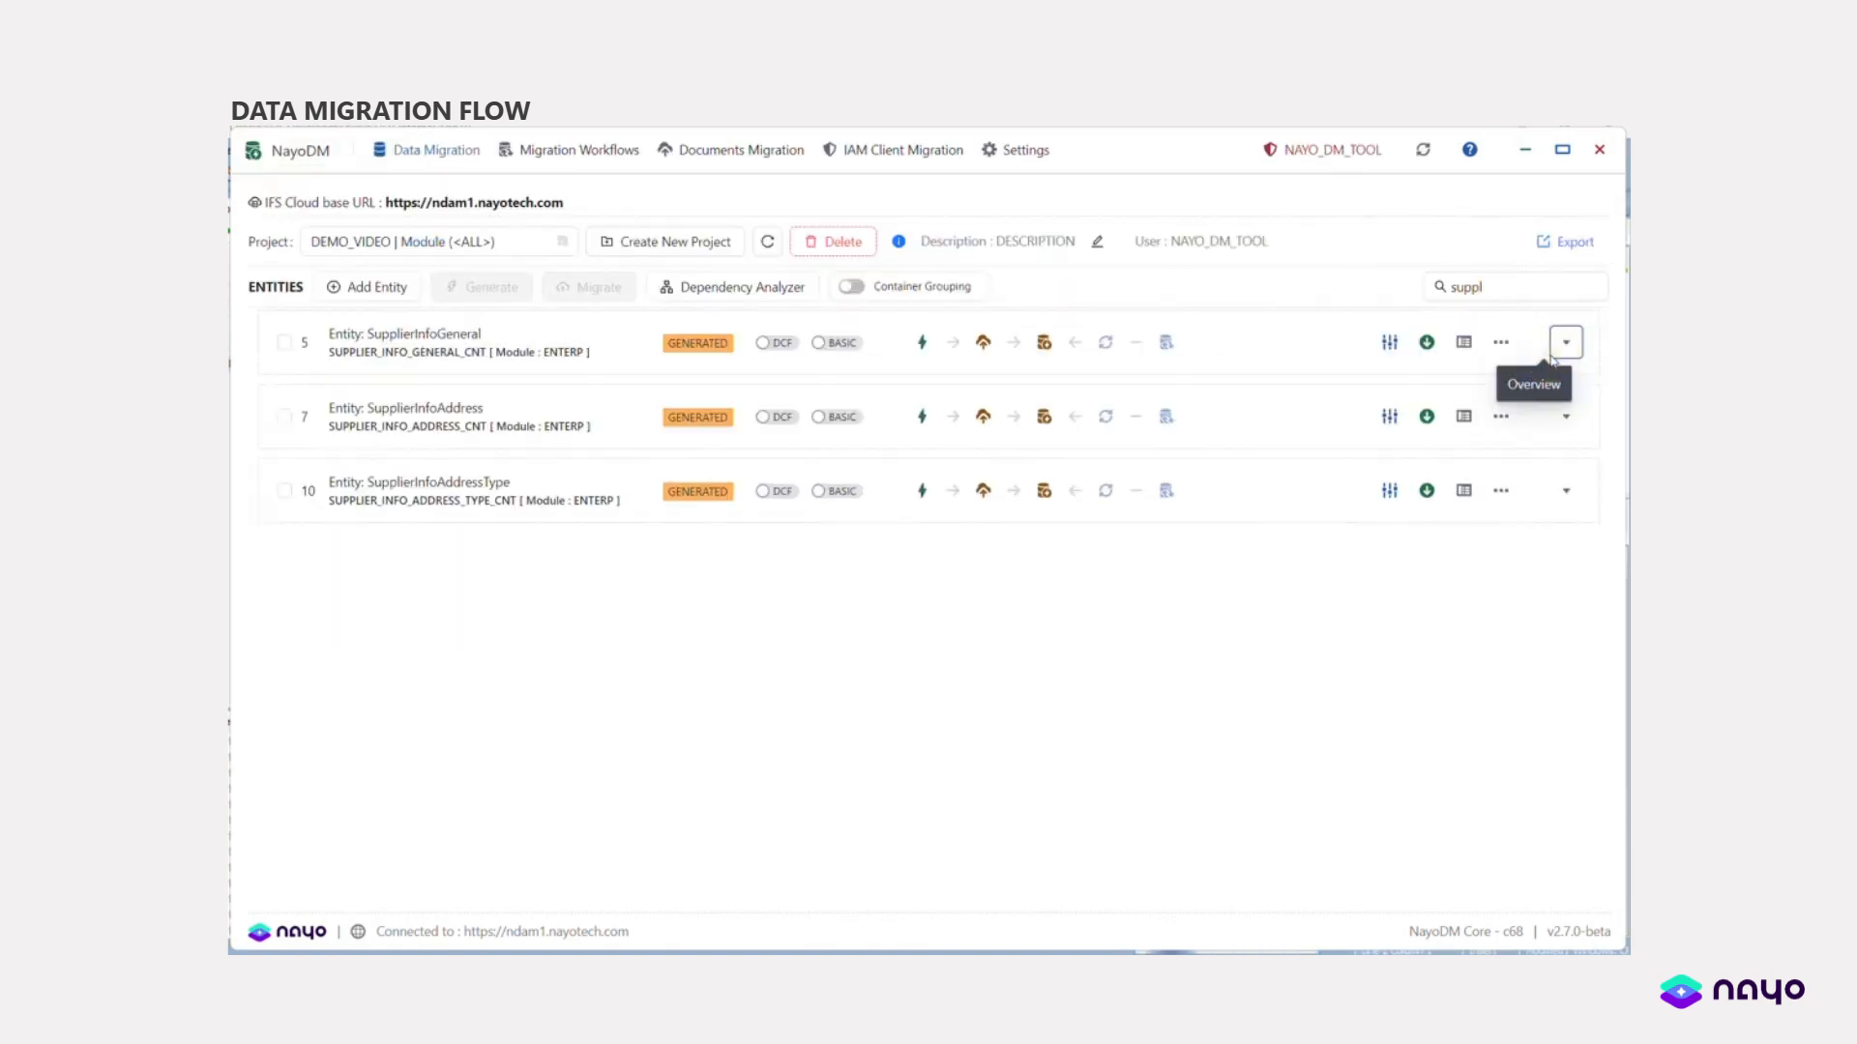
{"action": "left_click", "coordinate": [1556, 343]}
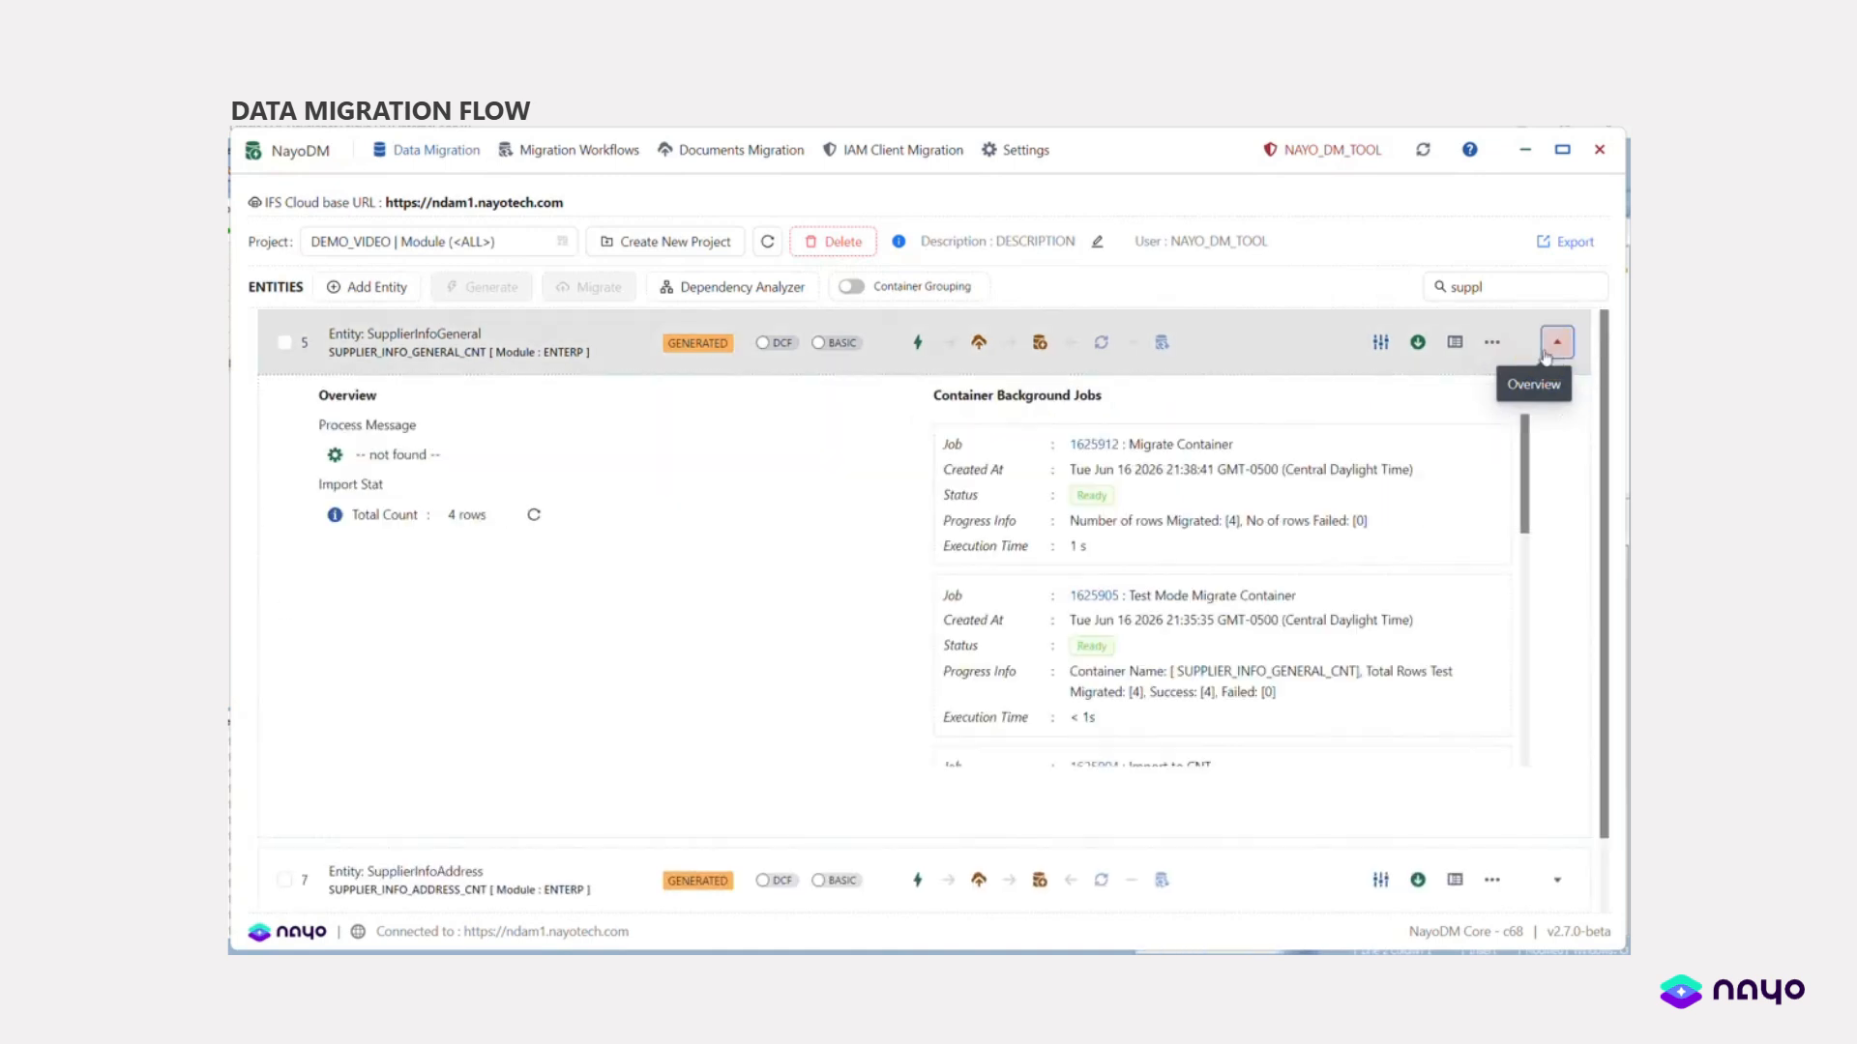
{"action": "scroll", "coordinate": [1325, 566], "scroll_direction": "down", "scroll_amount": 5}
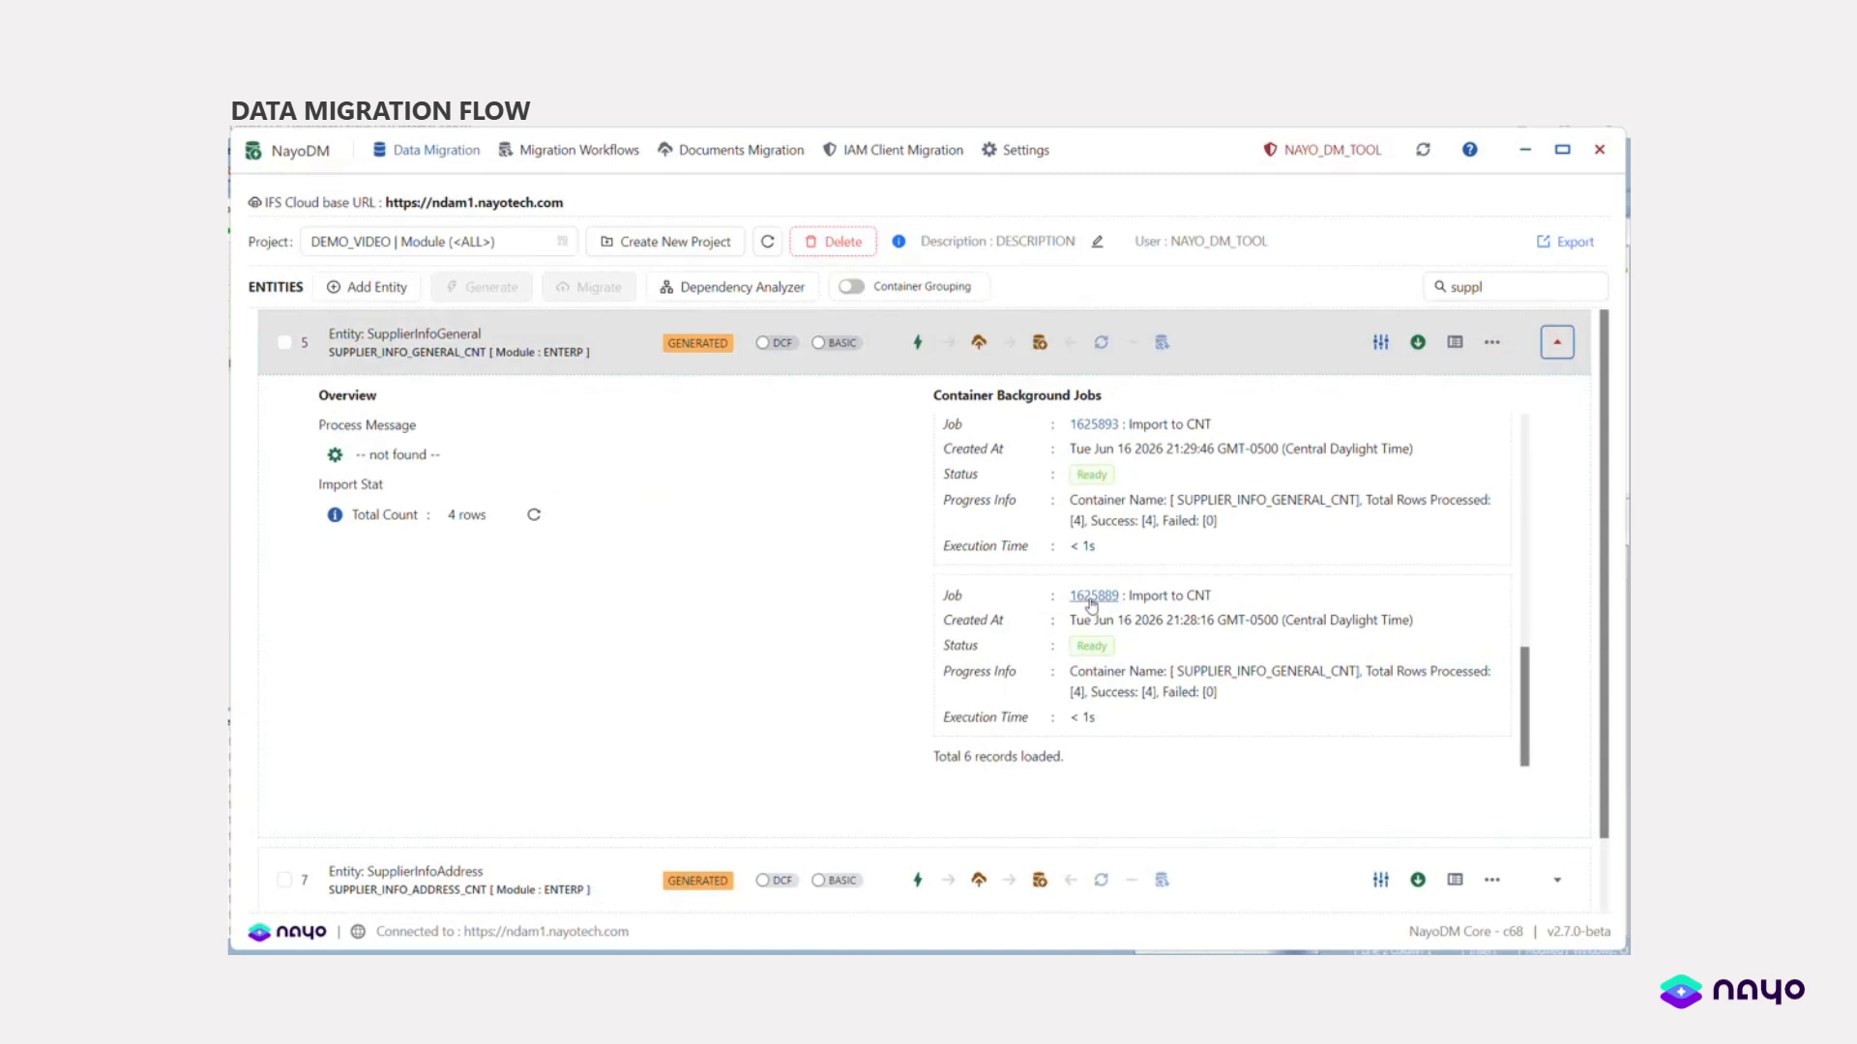
{"action": "left_click_drag", "start_coordinate": [1129, 594], "coordinate": [1214, 594]}
{"action": "scroll", "coordinate": [1240, 653], "scroll_direction": "up", "scroll_amount": 1}
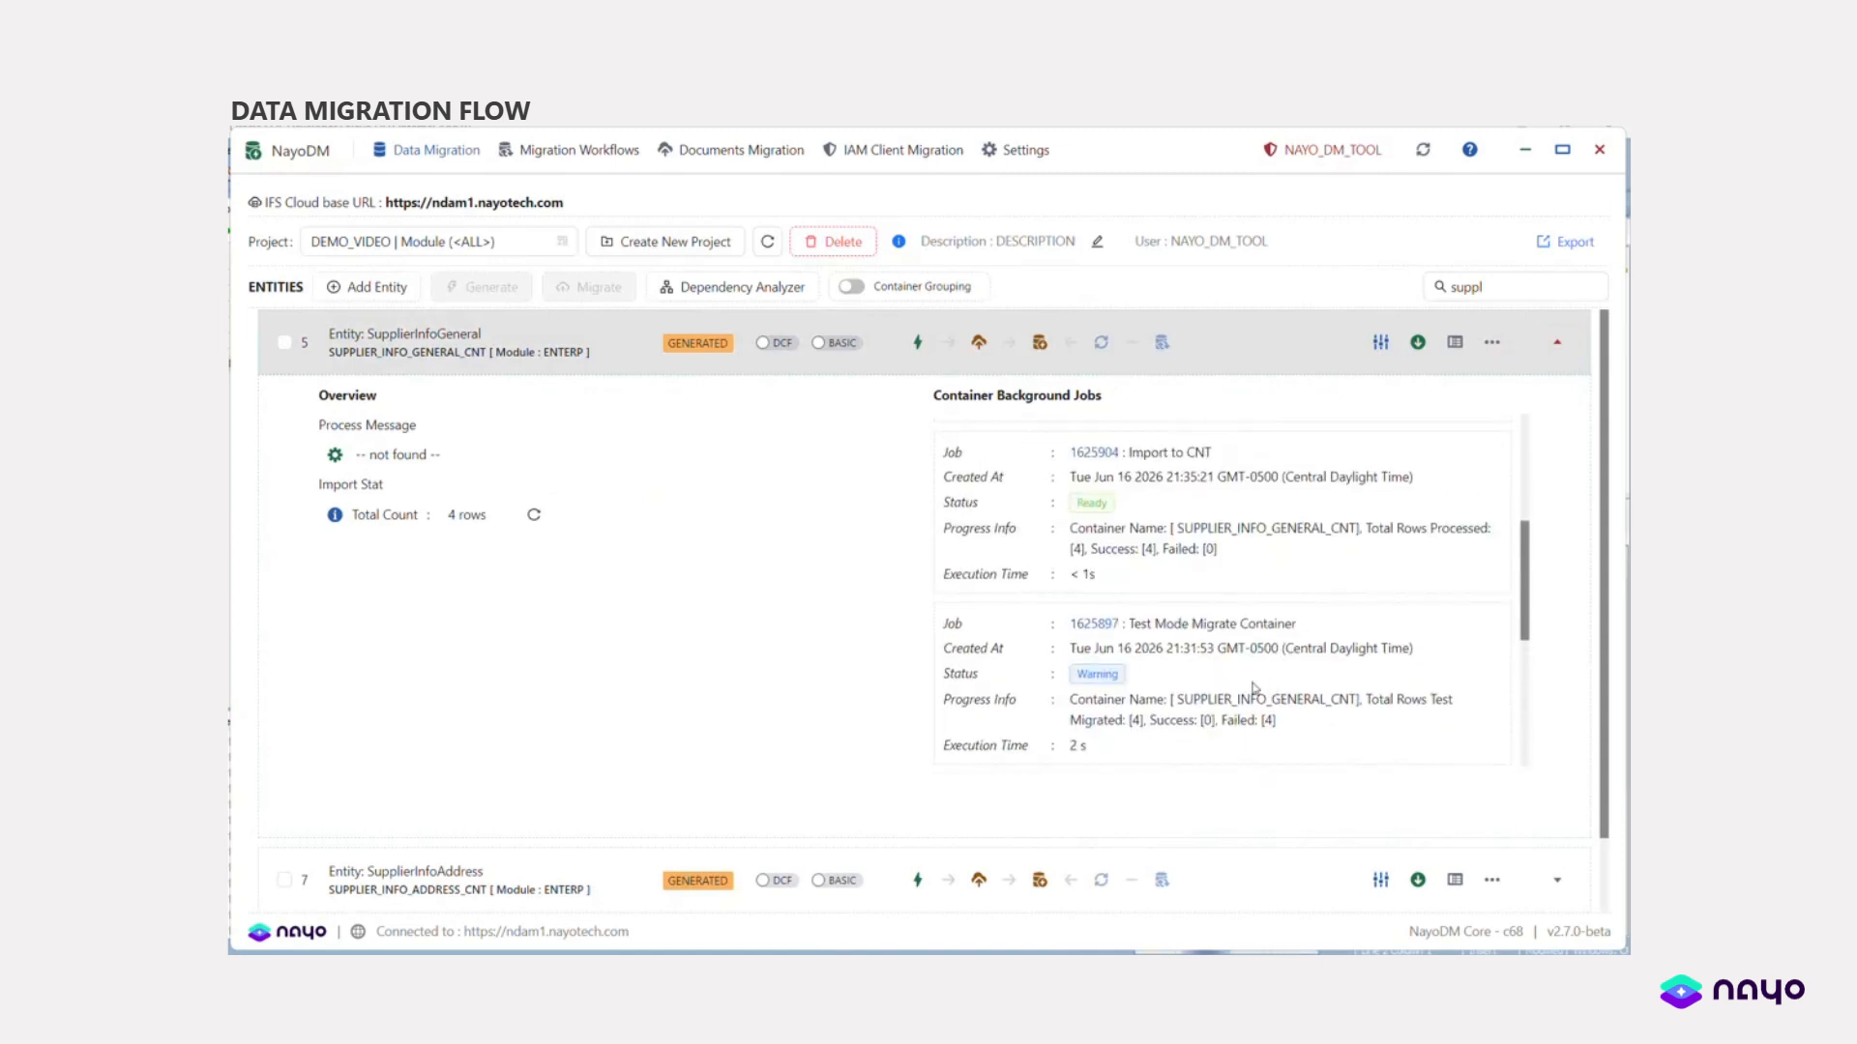
{"action": "scroll", "coordinate": [1160, 740], "scroll_direction": "up", "scroll_amount": 5}
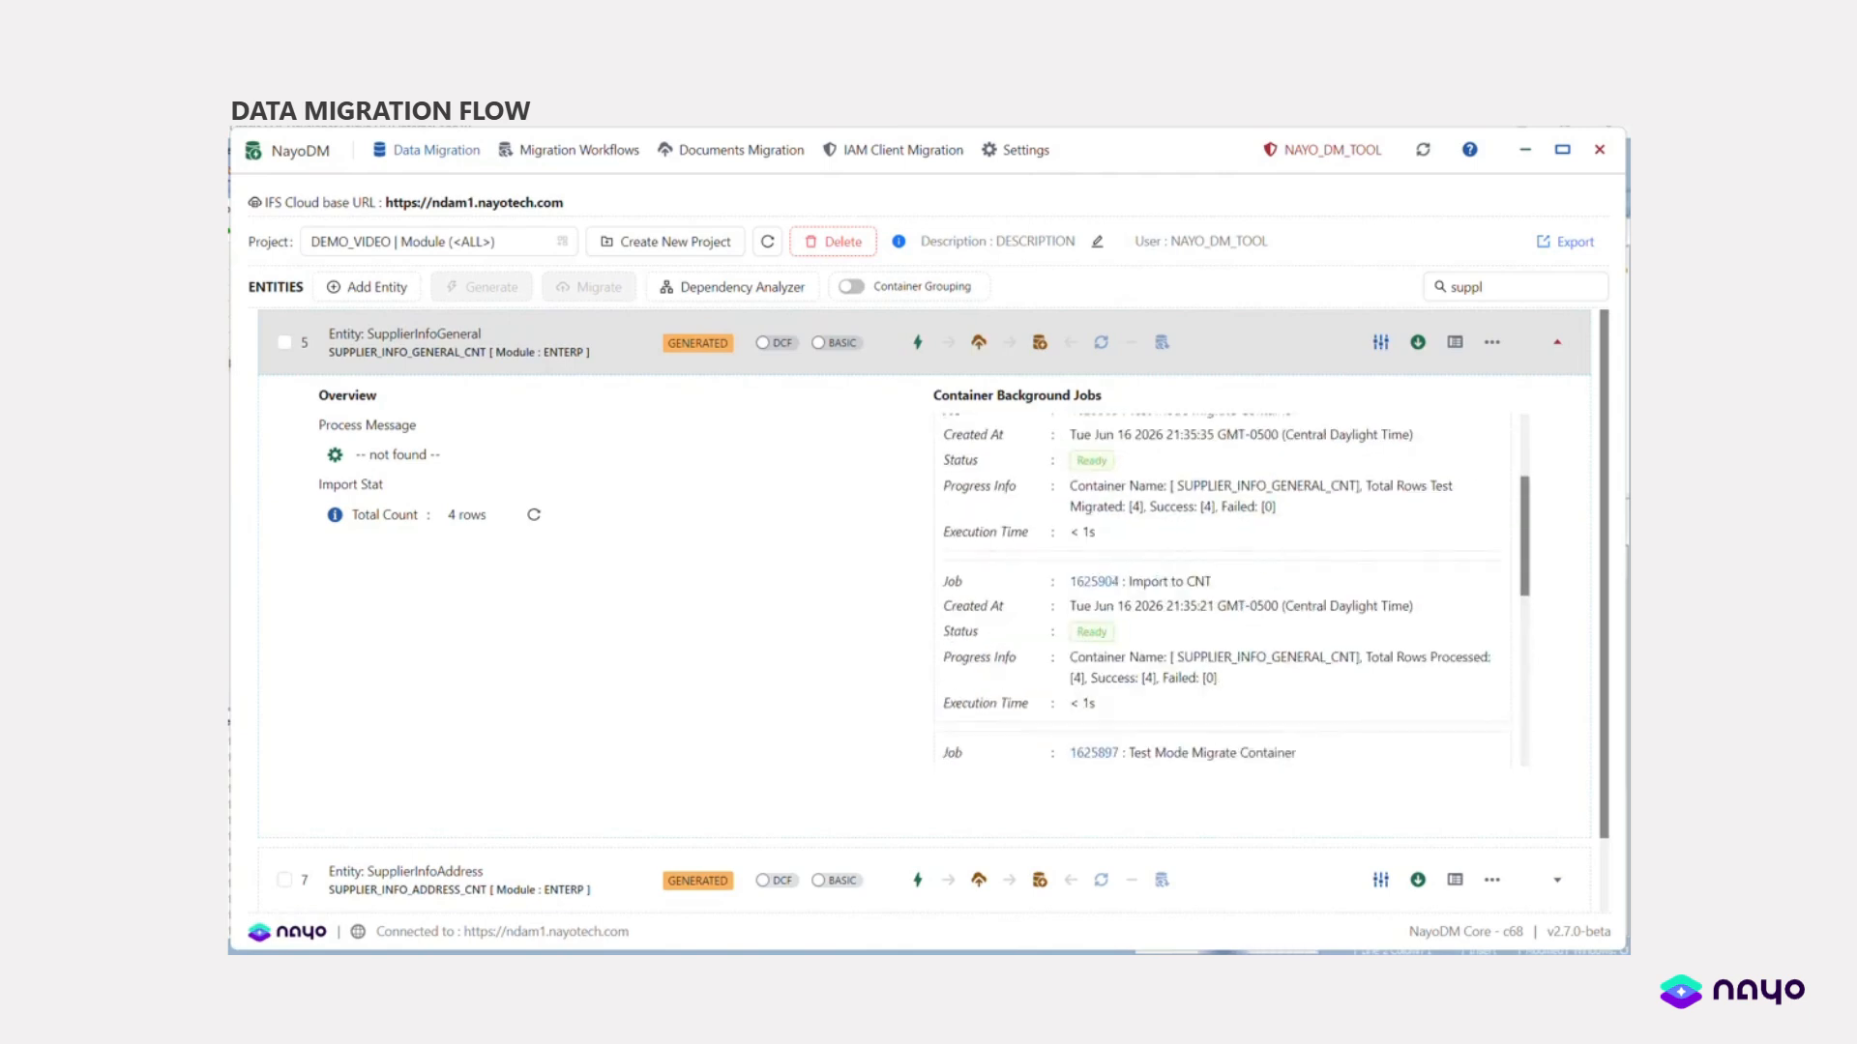
{"action": "scroll", "coordinate": [1160, 740], "scroll_direction": "up", "scroll_amount": 4}
{"action": "left_click_drag", "start_coordinate": [1133, 596], "coordinate": [1296, 595]}
{"action": "left_click_drag", "start_coordinate": [1130, 444], "coordinate": [1234, 446]}
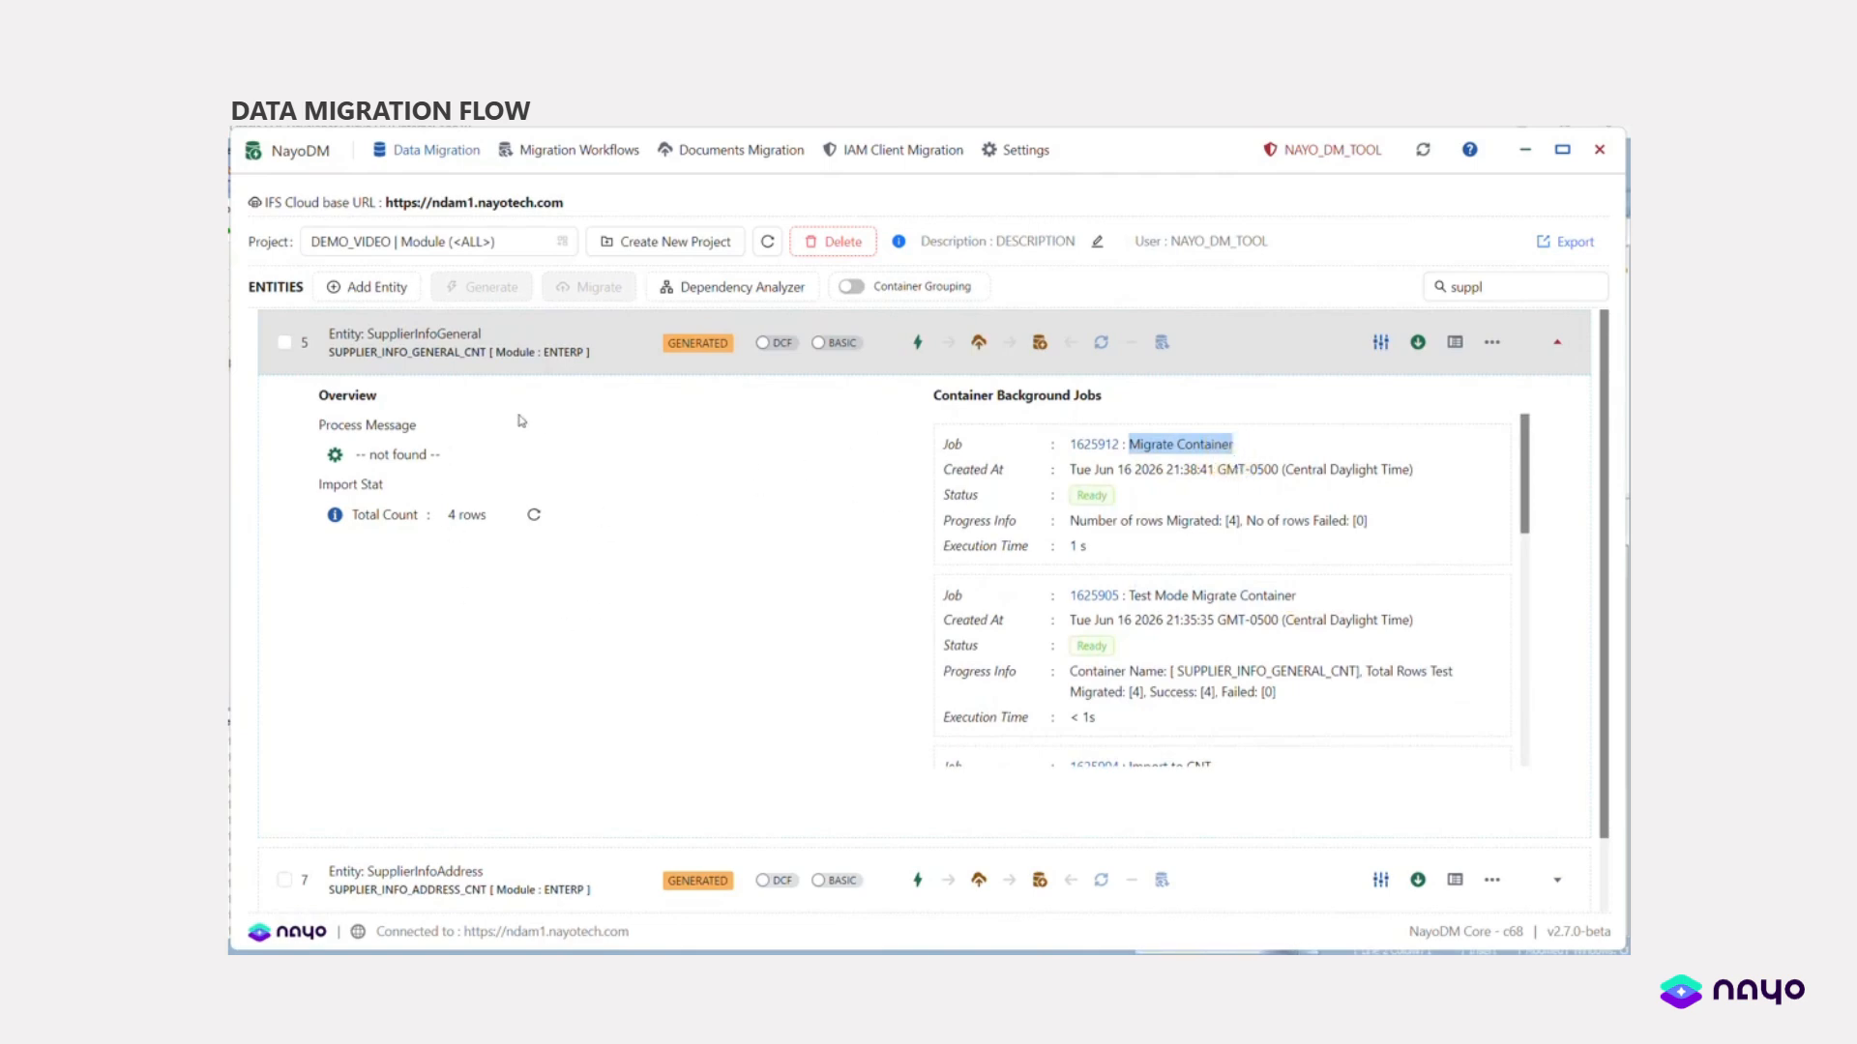
{"action": "left_click", "coordinate": [1567, 350]}
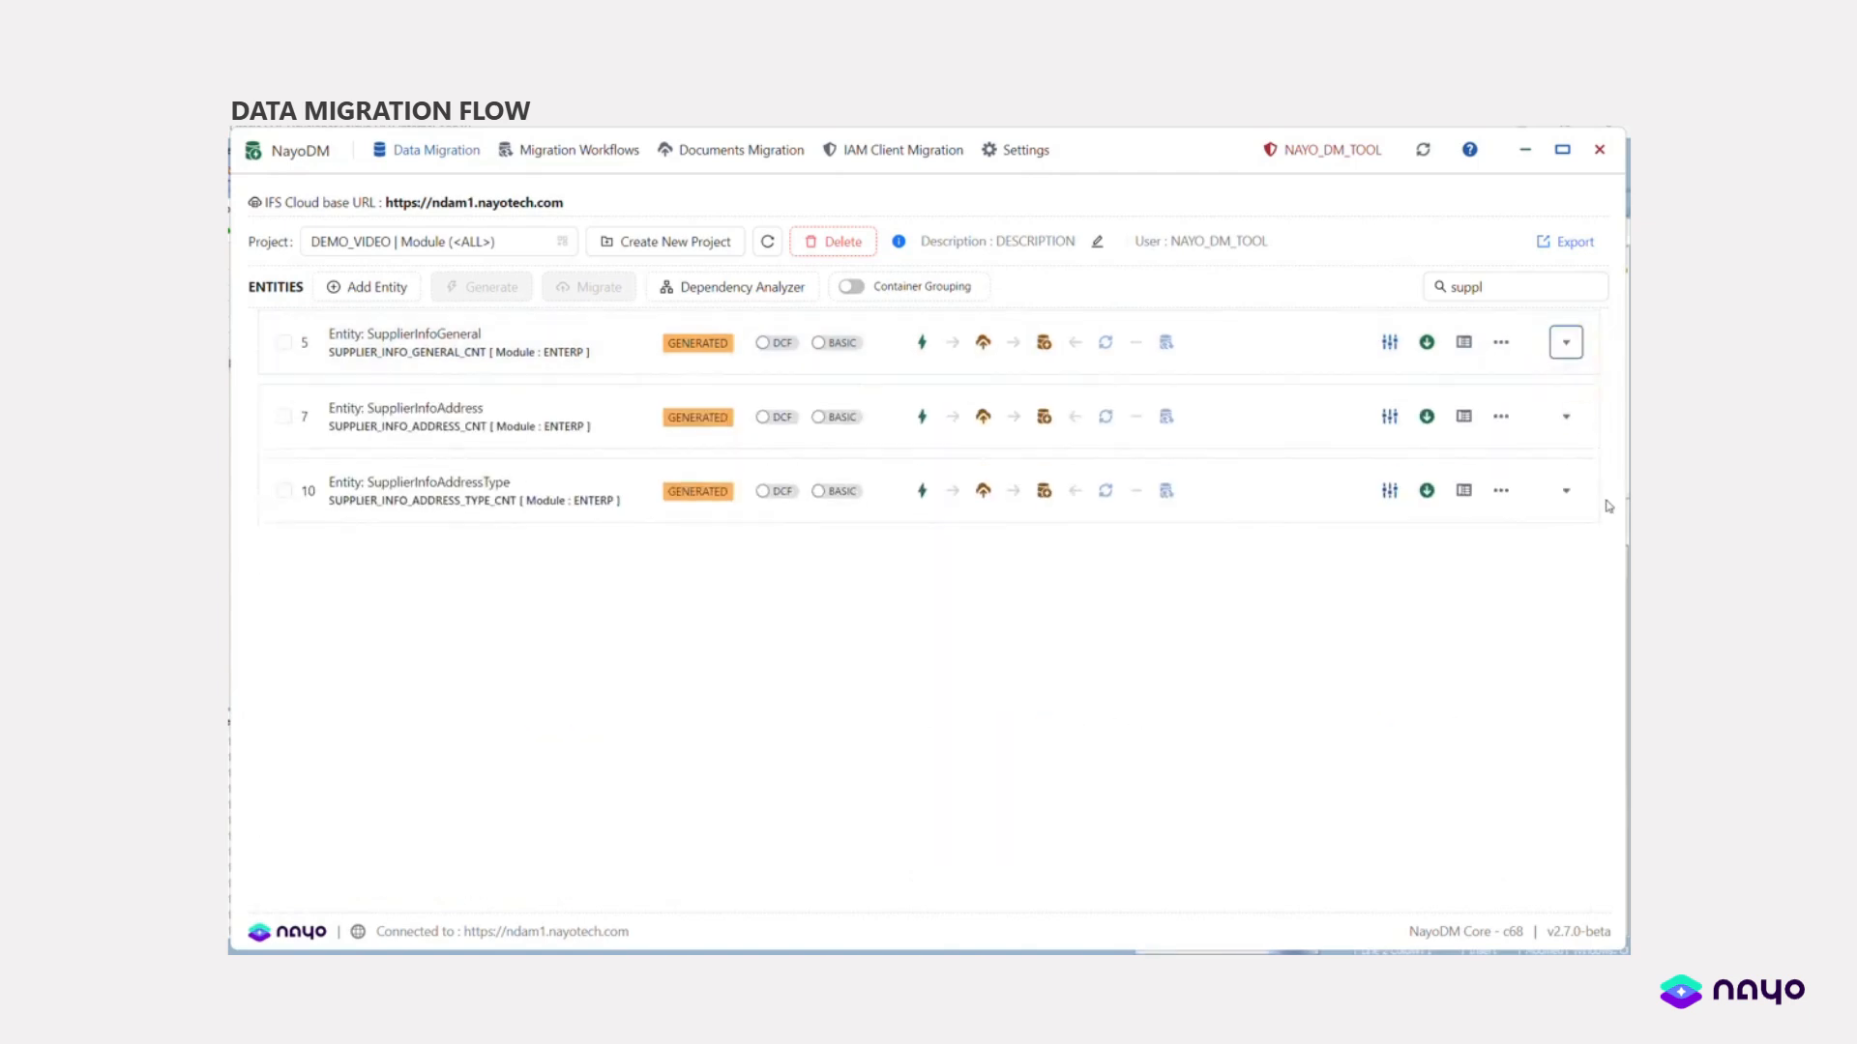
- Start a SupplierInfoGeneral data import from IFS IEE, connect to Nayo Internal App10, and set the source to SQL
{"action": "left_click", "coordinate": [981, 343]}
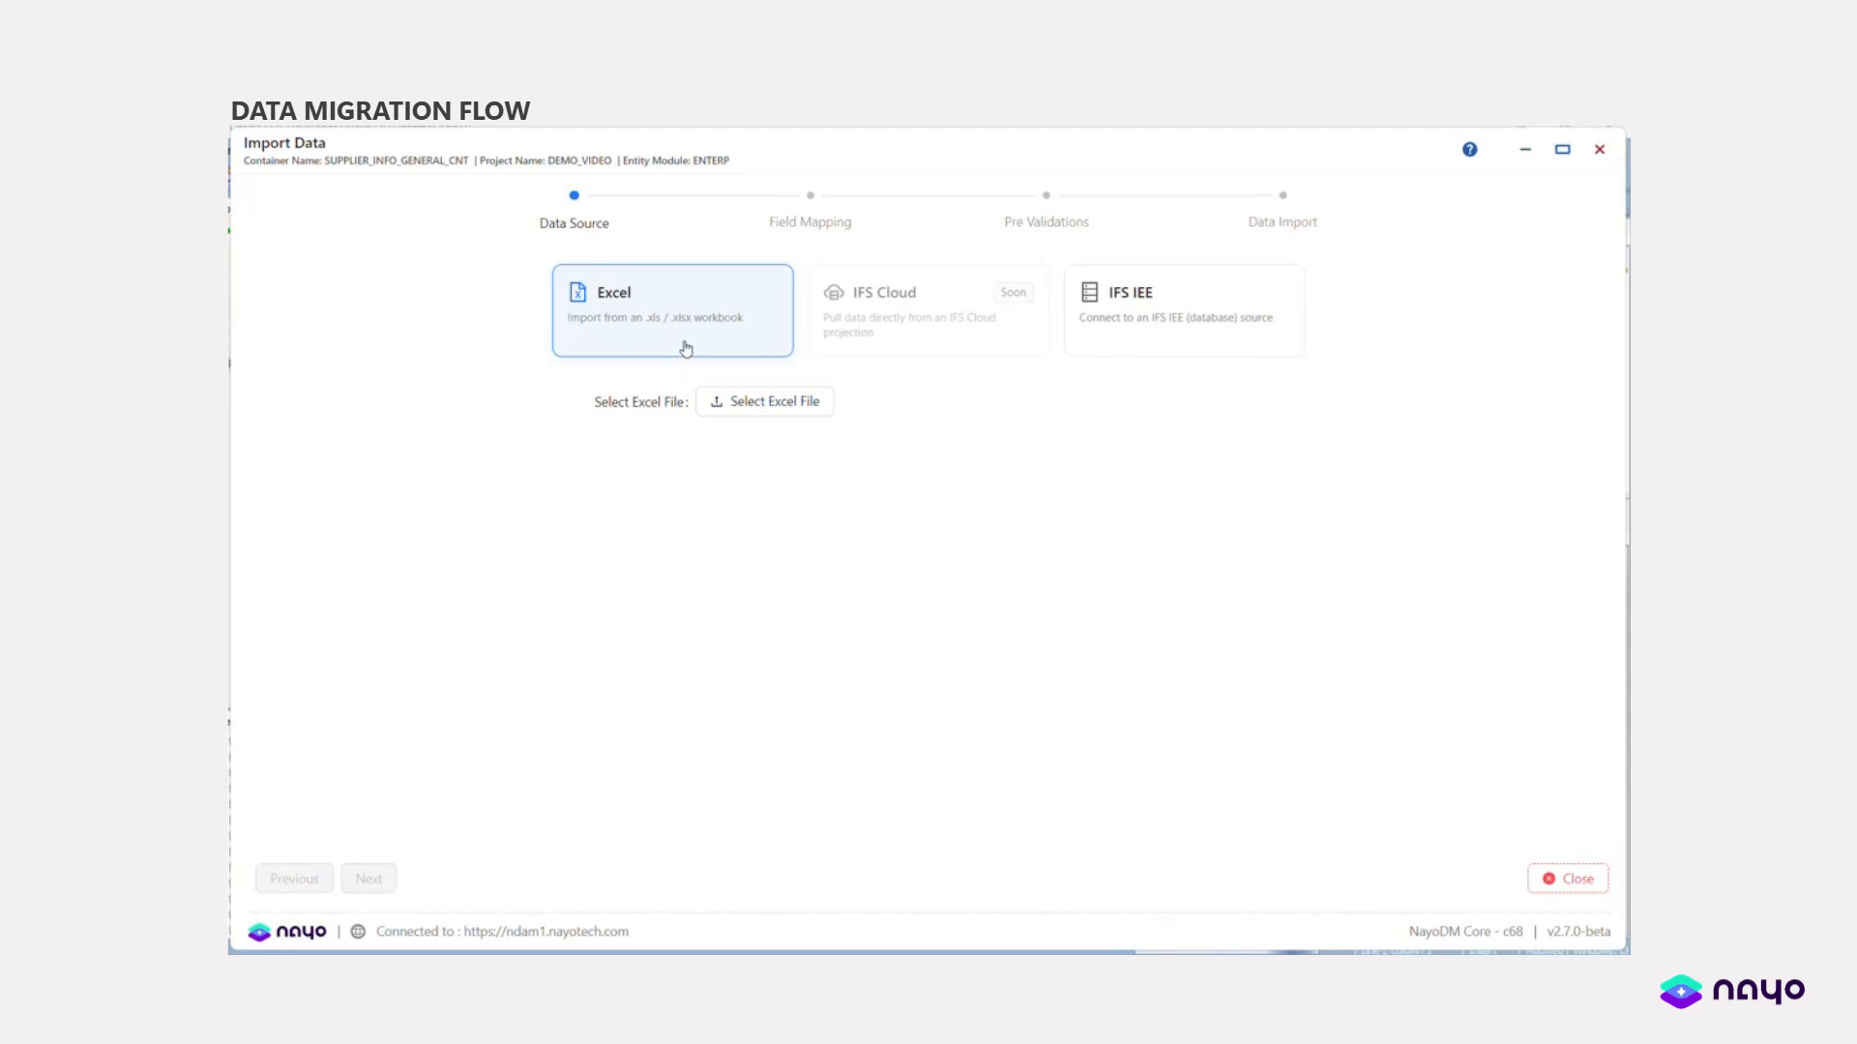
{"action": "left_click", "coordinate": [1114, 321]}
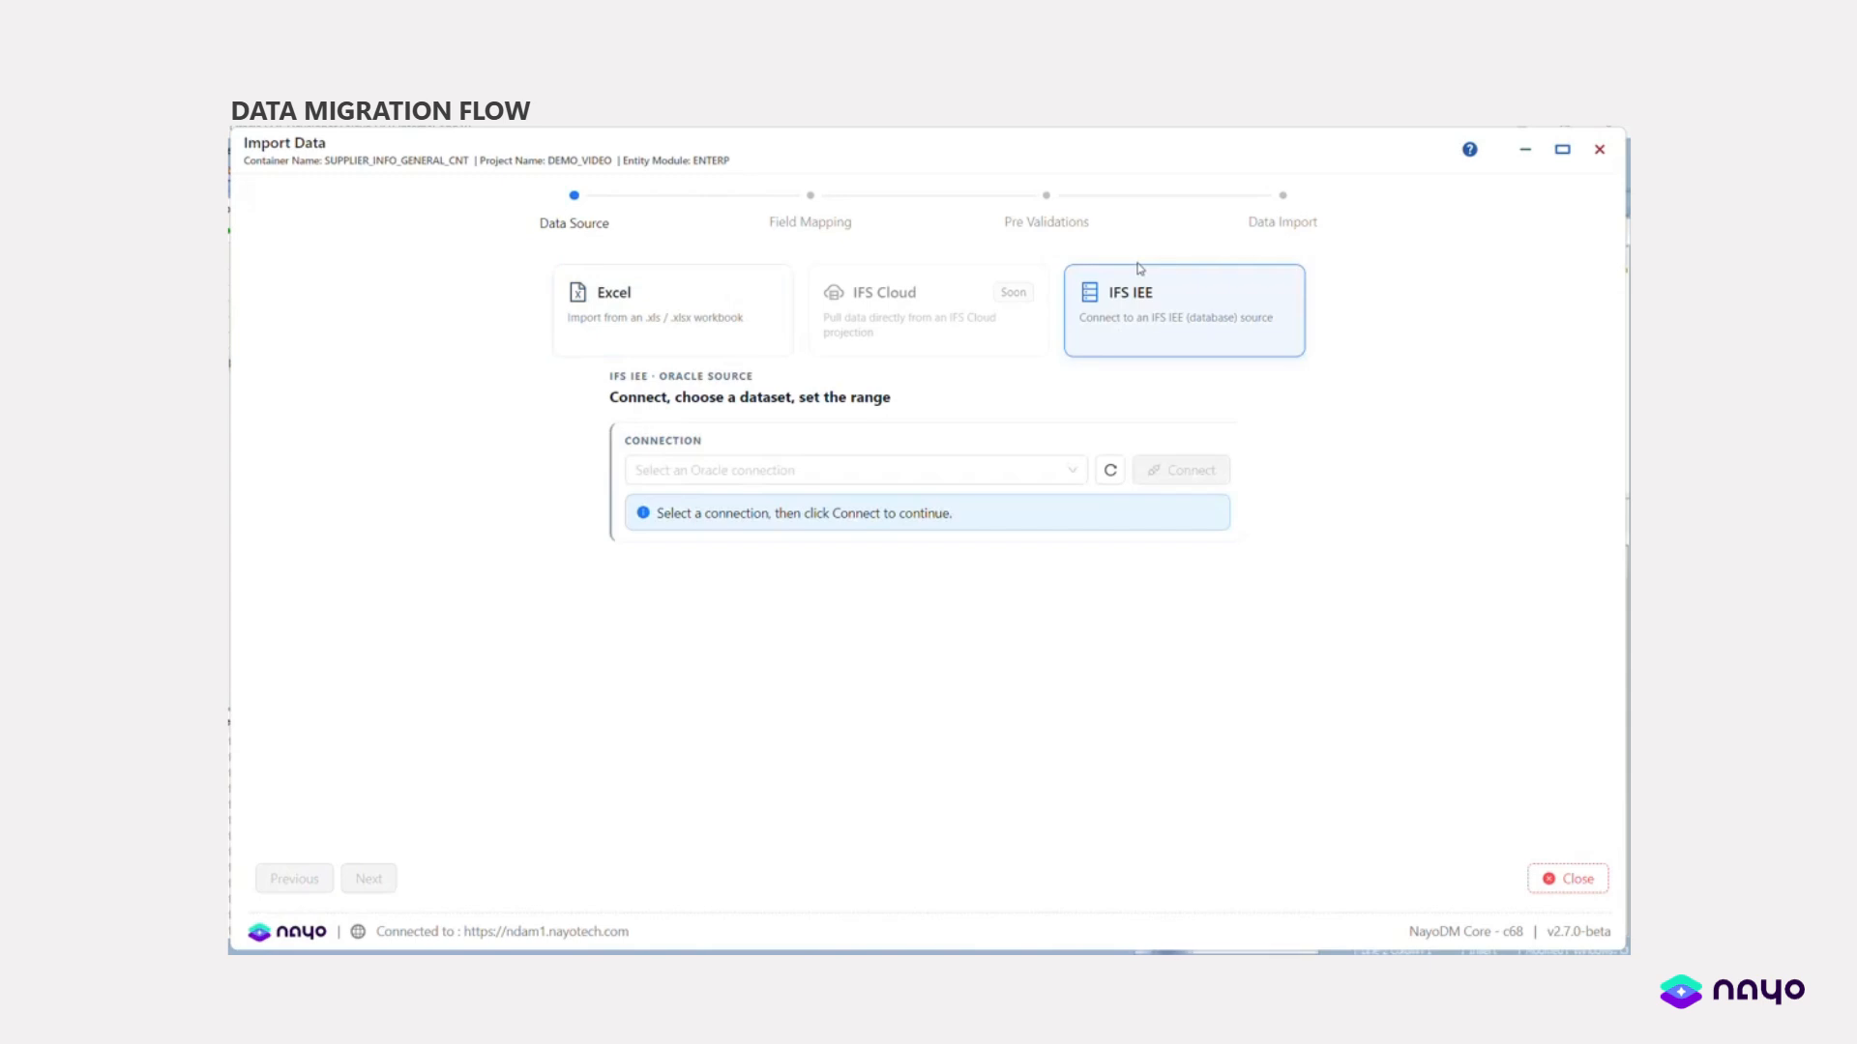
{"action": "left_click", "coordinate": [890, 471]}
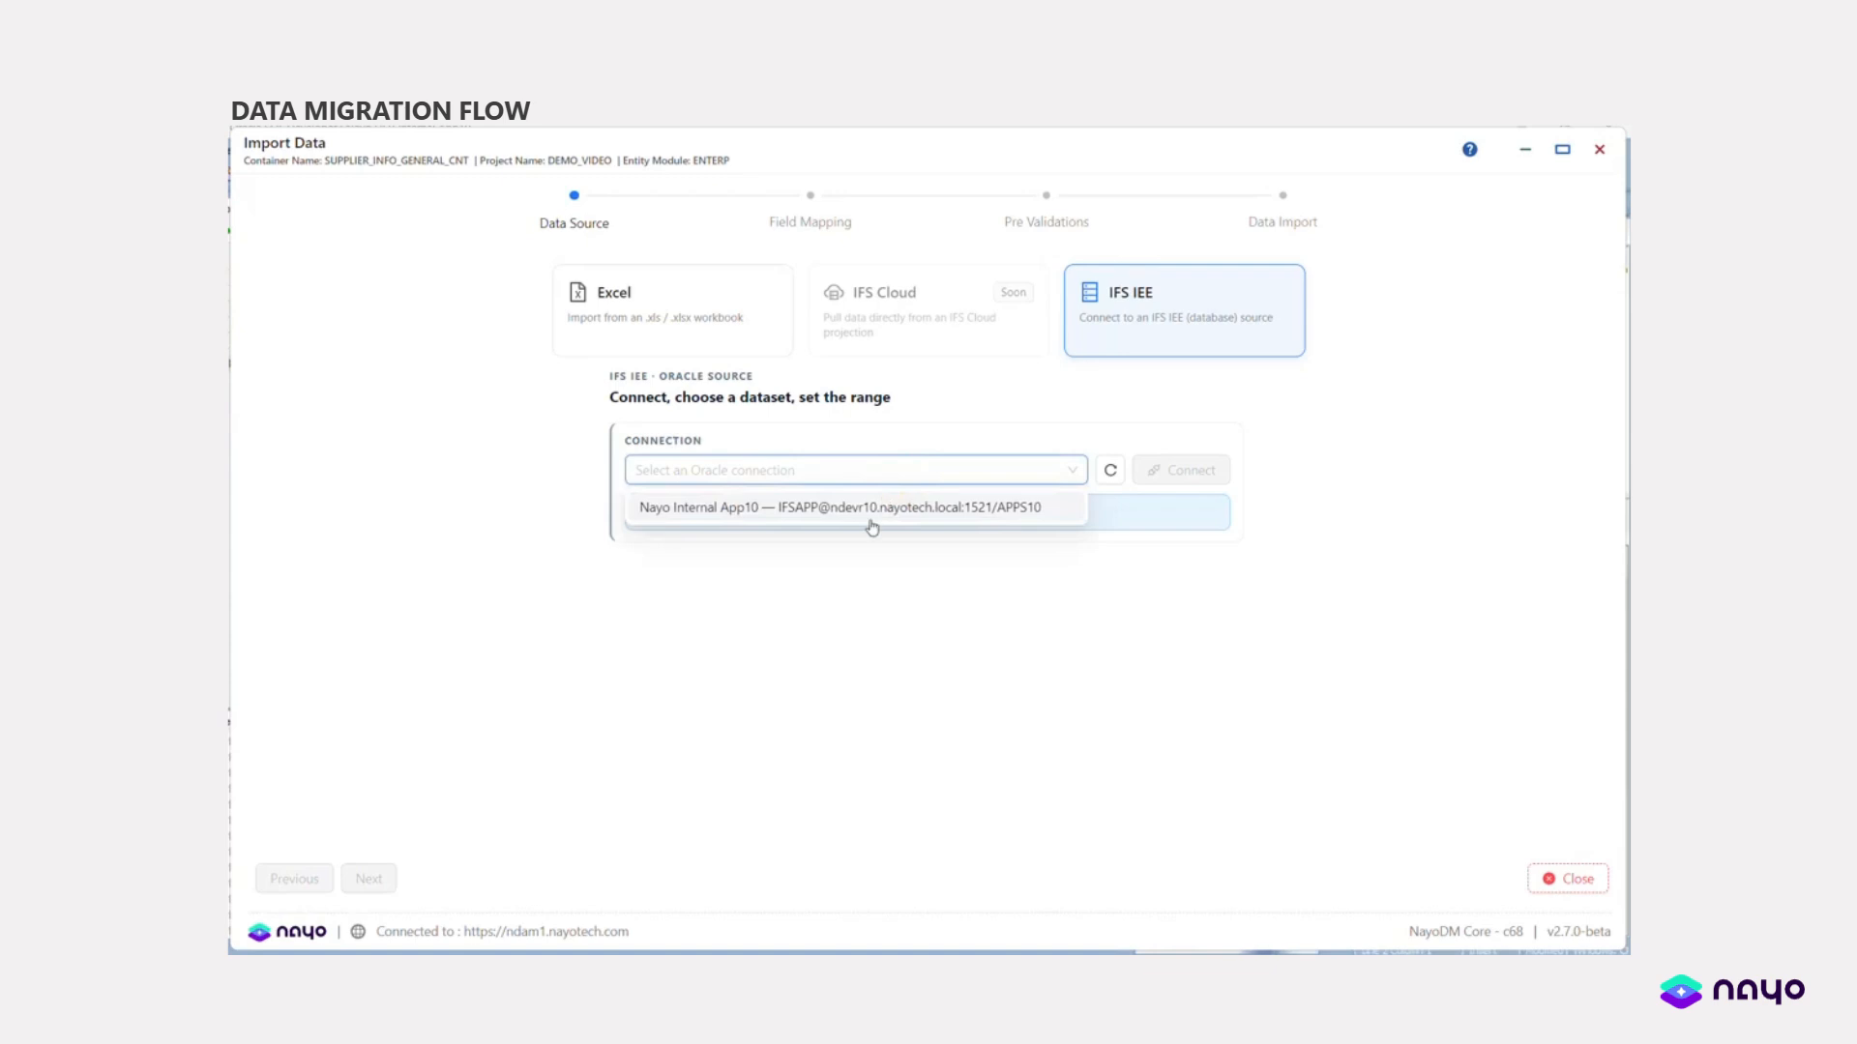
{"action": "left_click", "coordinate": [871, 513]}
{"action": "left_click", "coordinate": [1173, 472]}
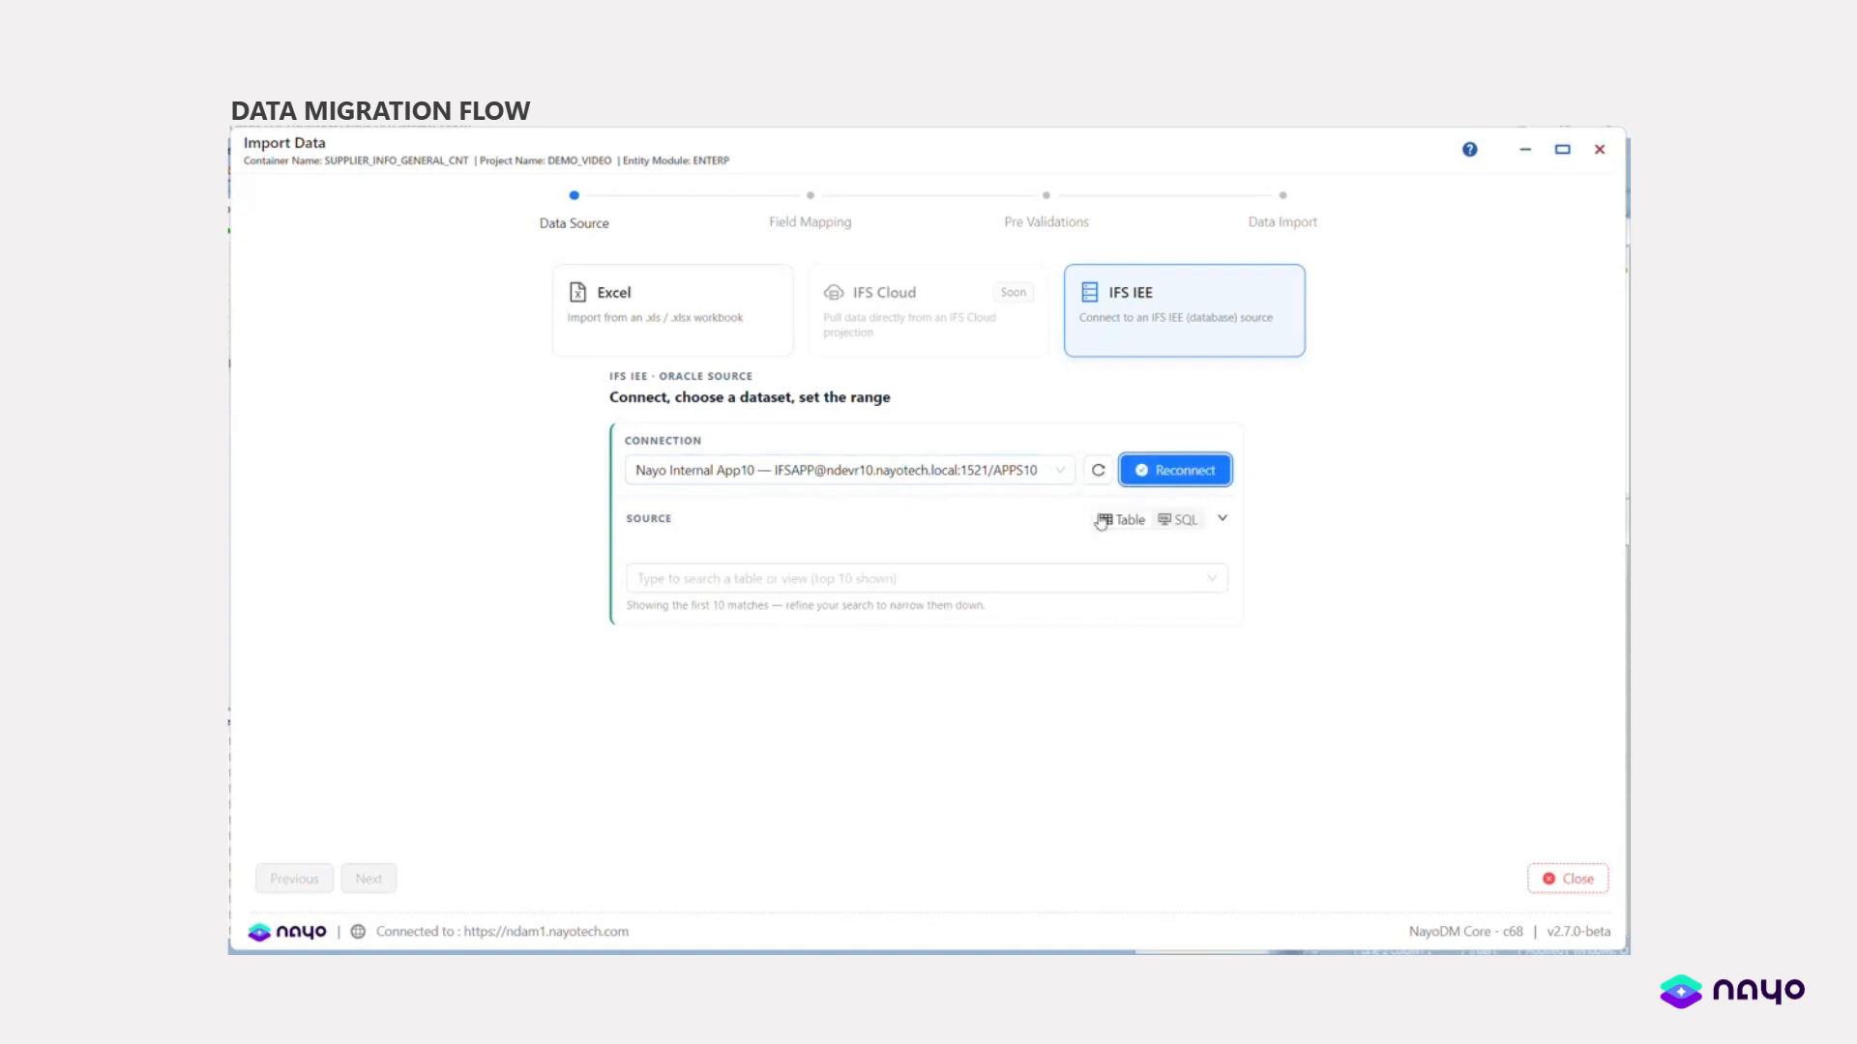
{"action": "left_click", "coordinate": [1176, 522]}
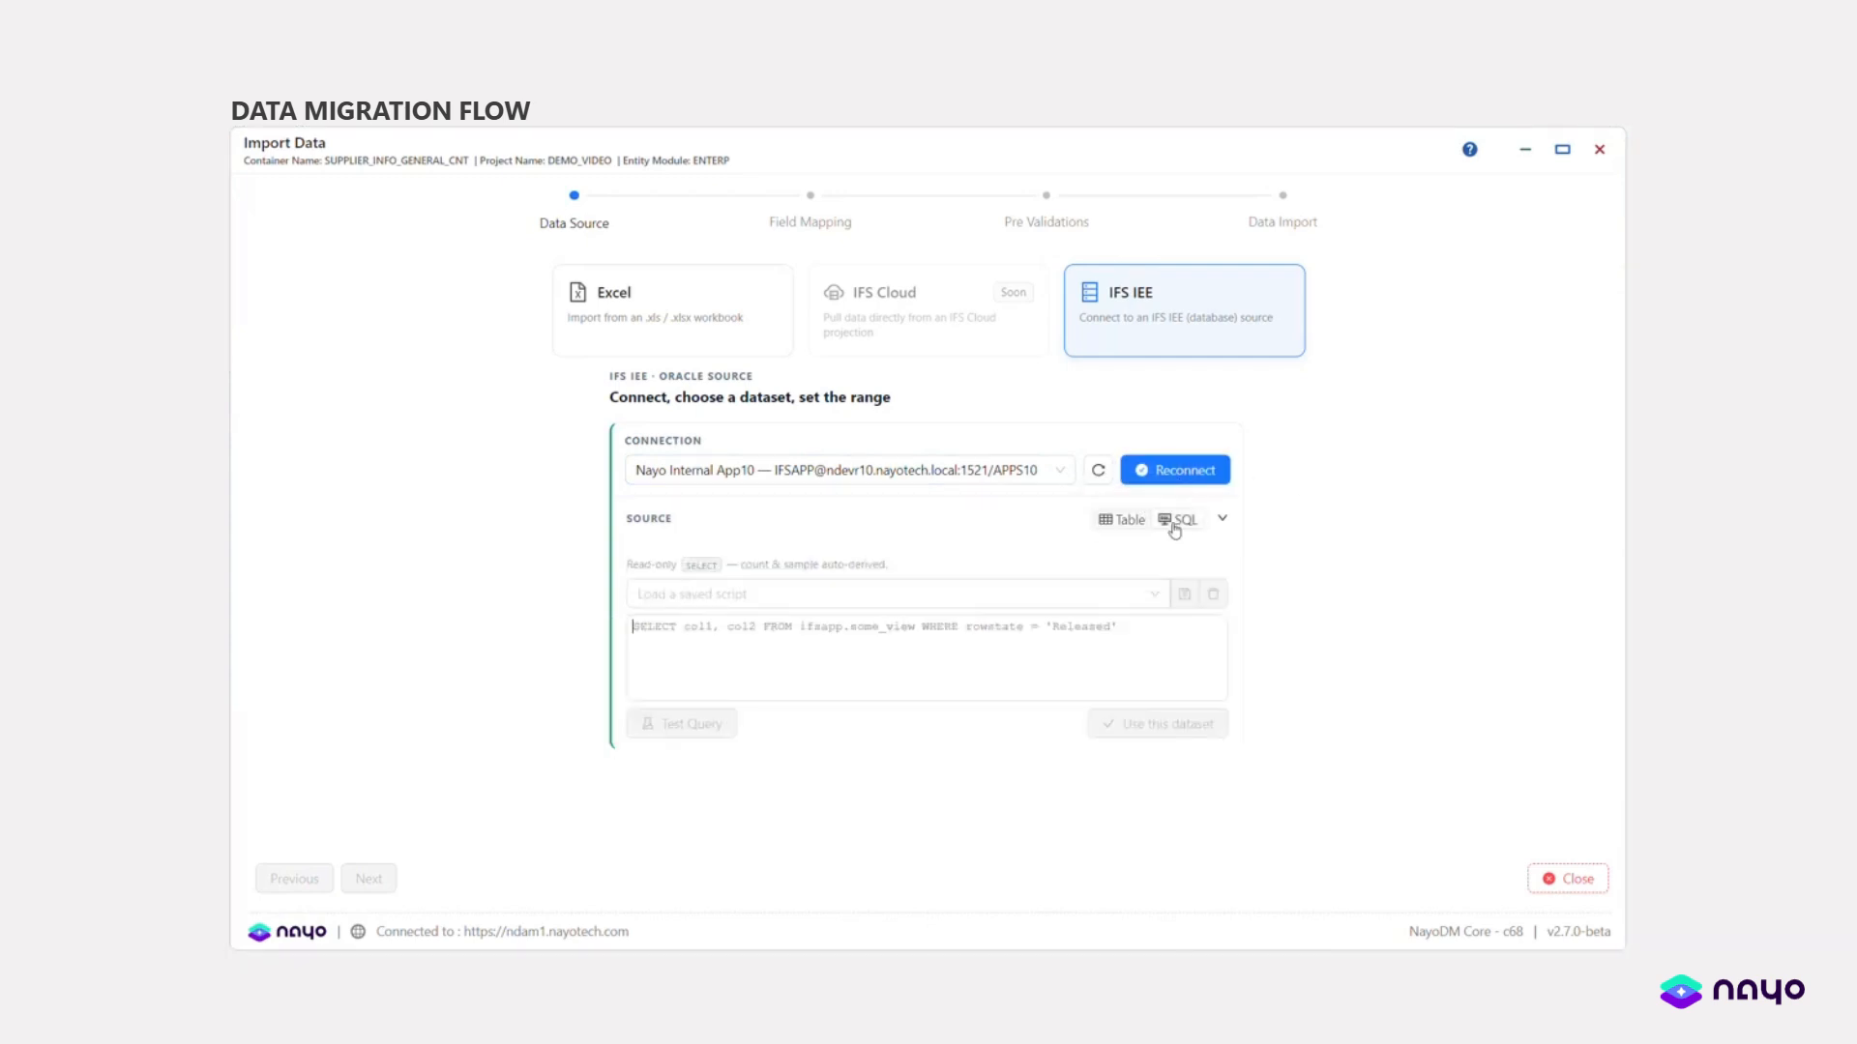
- Test a SQL query selecting all supplier_info_general rows where country_db = 'US' and creation_date > '1-Jan-20'
{"action": "type", "text": "select * from supplier_info_general where country_db = 'US' and creation_date > '1-Jan-20'"}
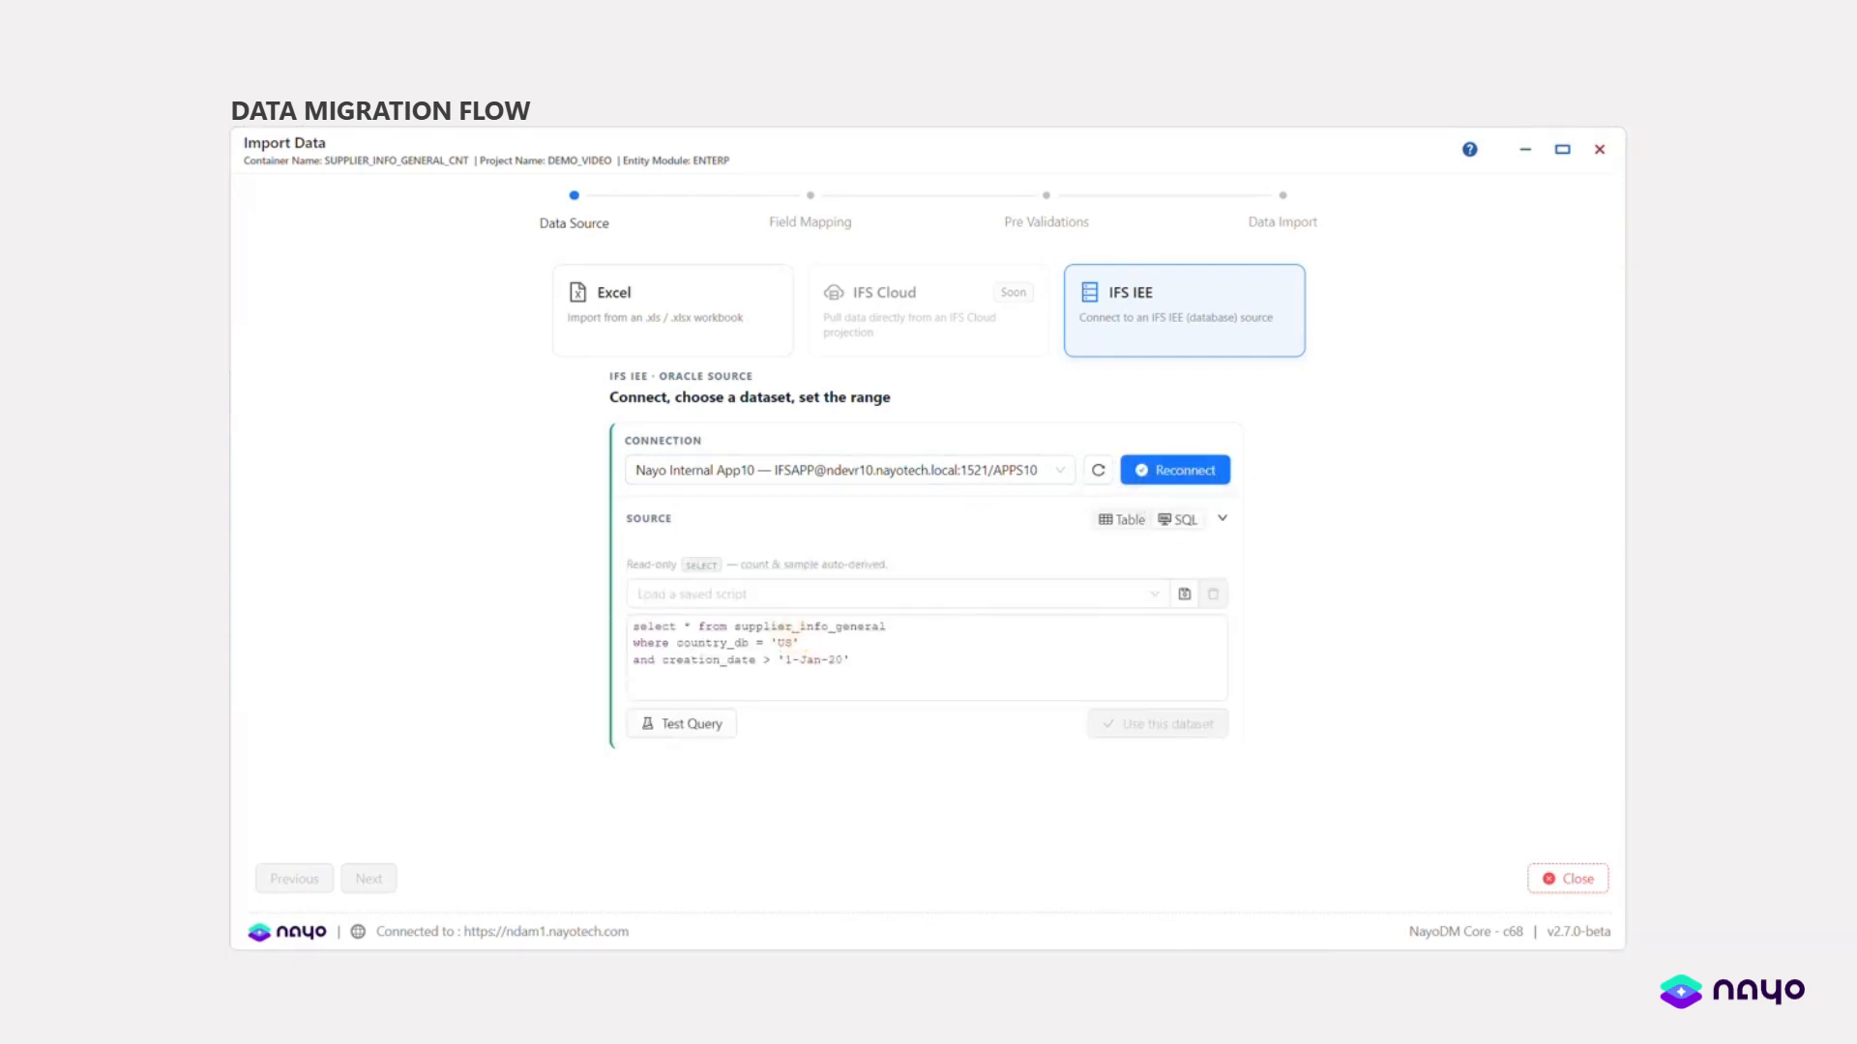
{"action": "left_click", "coordinate": [674, 726]}
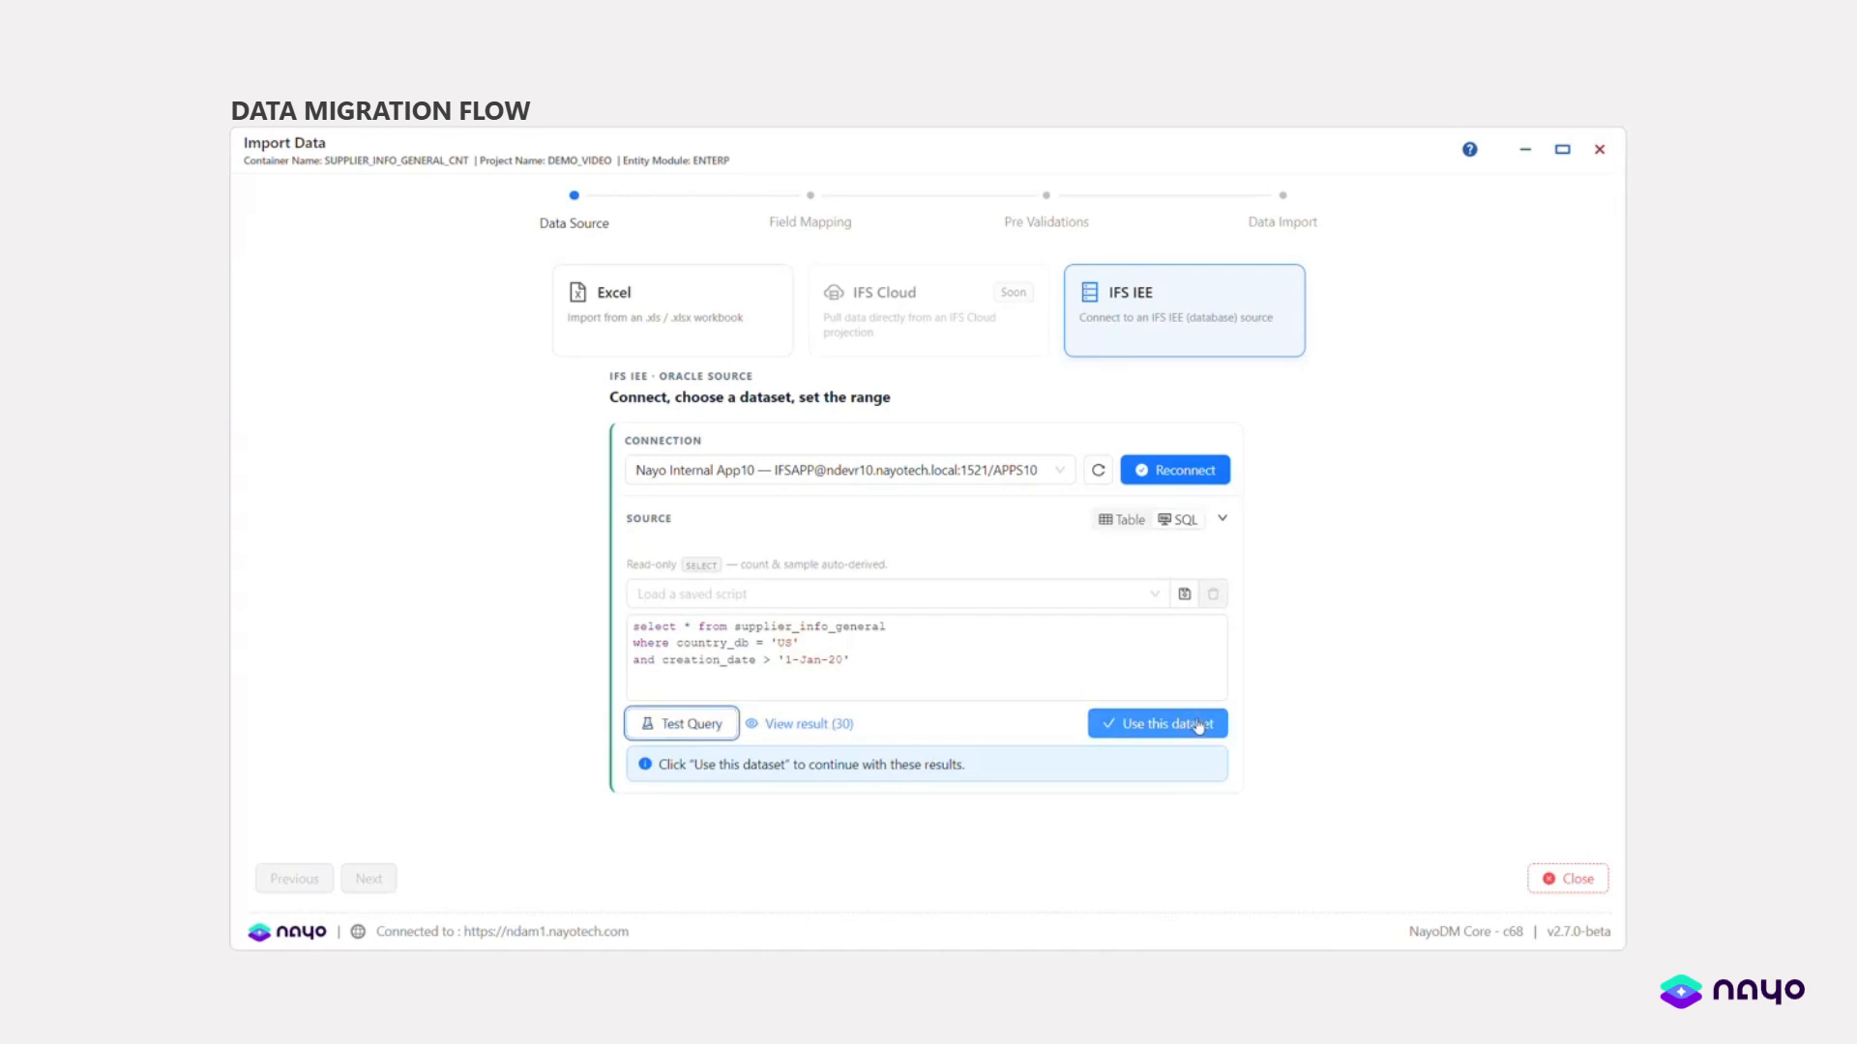
- Switch the import source to Excel using sheet SUPPLIER_INFO_CNT of DEMO SUPPLIERINFOGEN.xlsx, and proceed to field mapping
{"action": "left_click", "coordinate": [710, 307]}
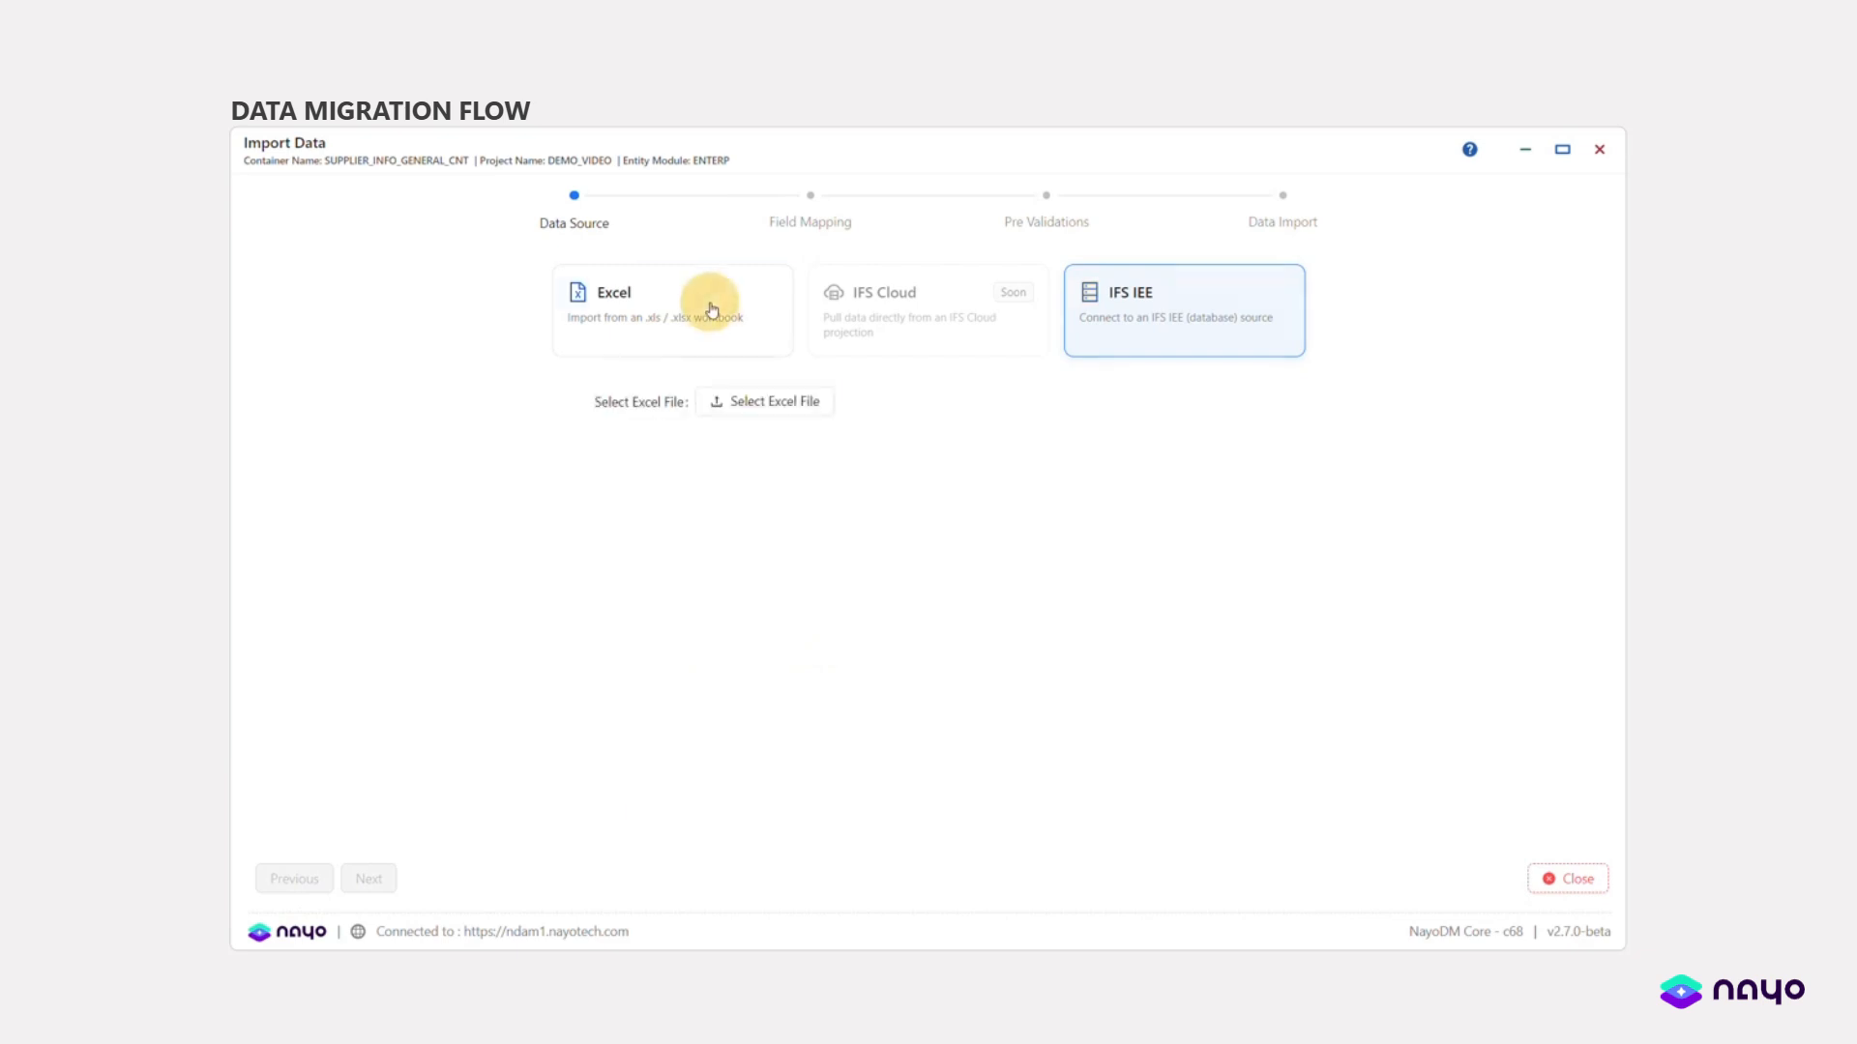
{"action": "left_click", "coordinate": [721, 403]}
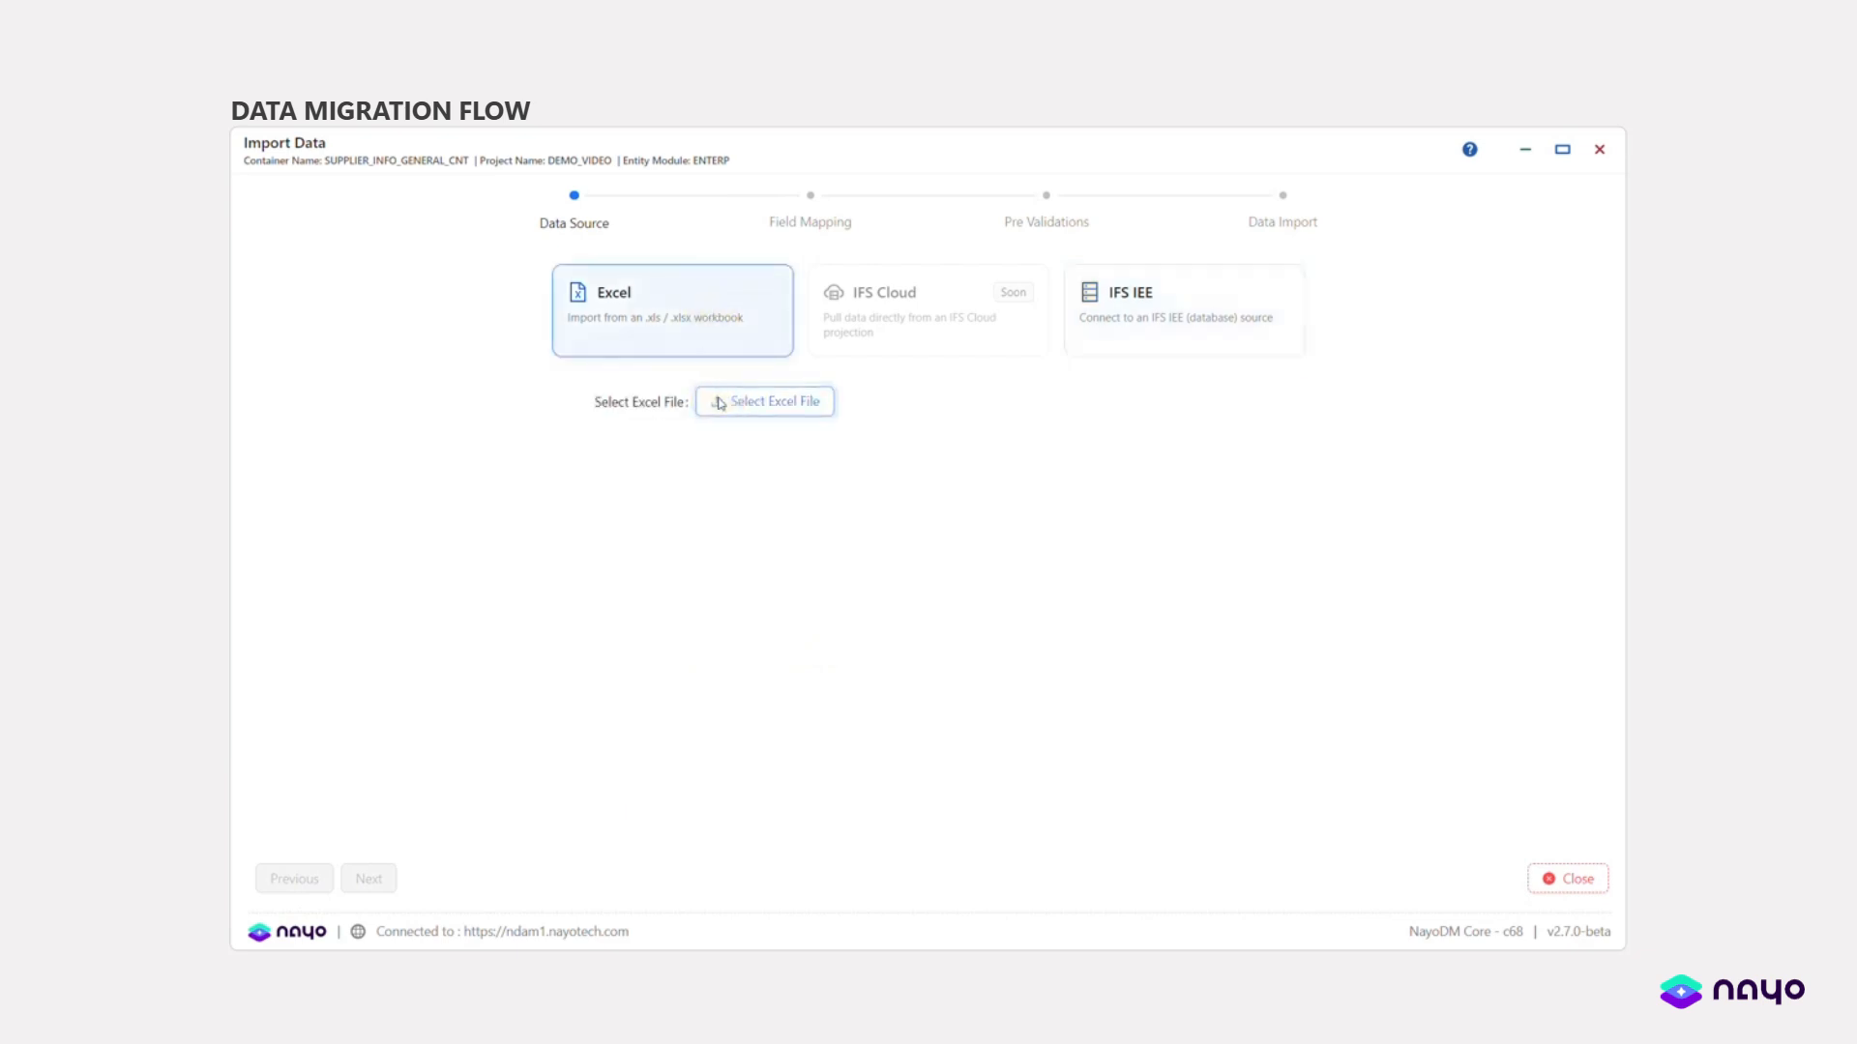
{"action": "left_click", "coordinate": [880, 588]}
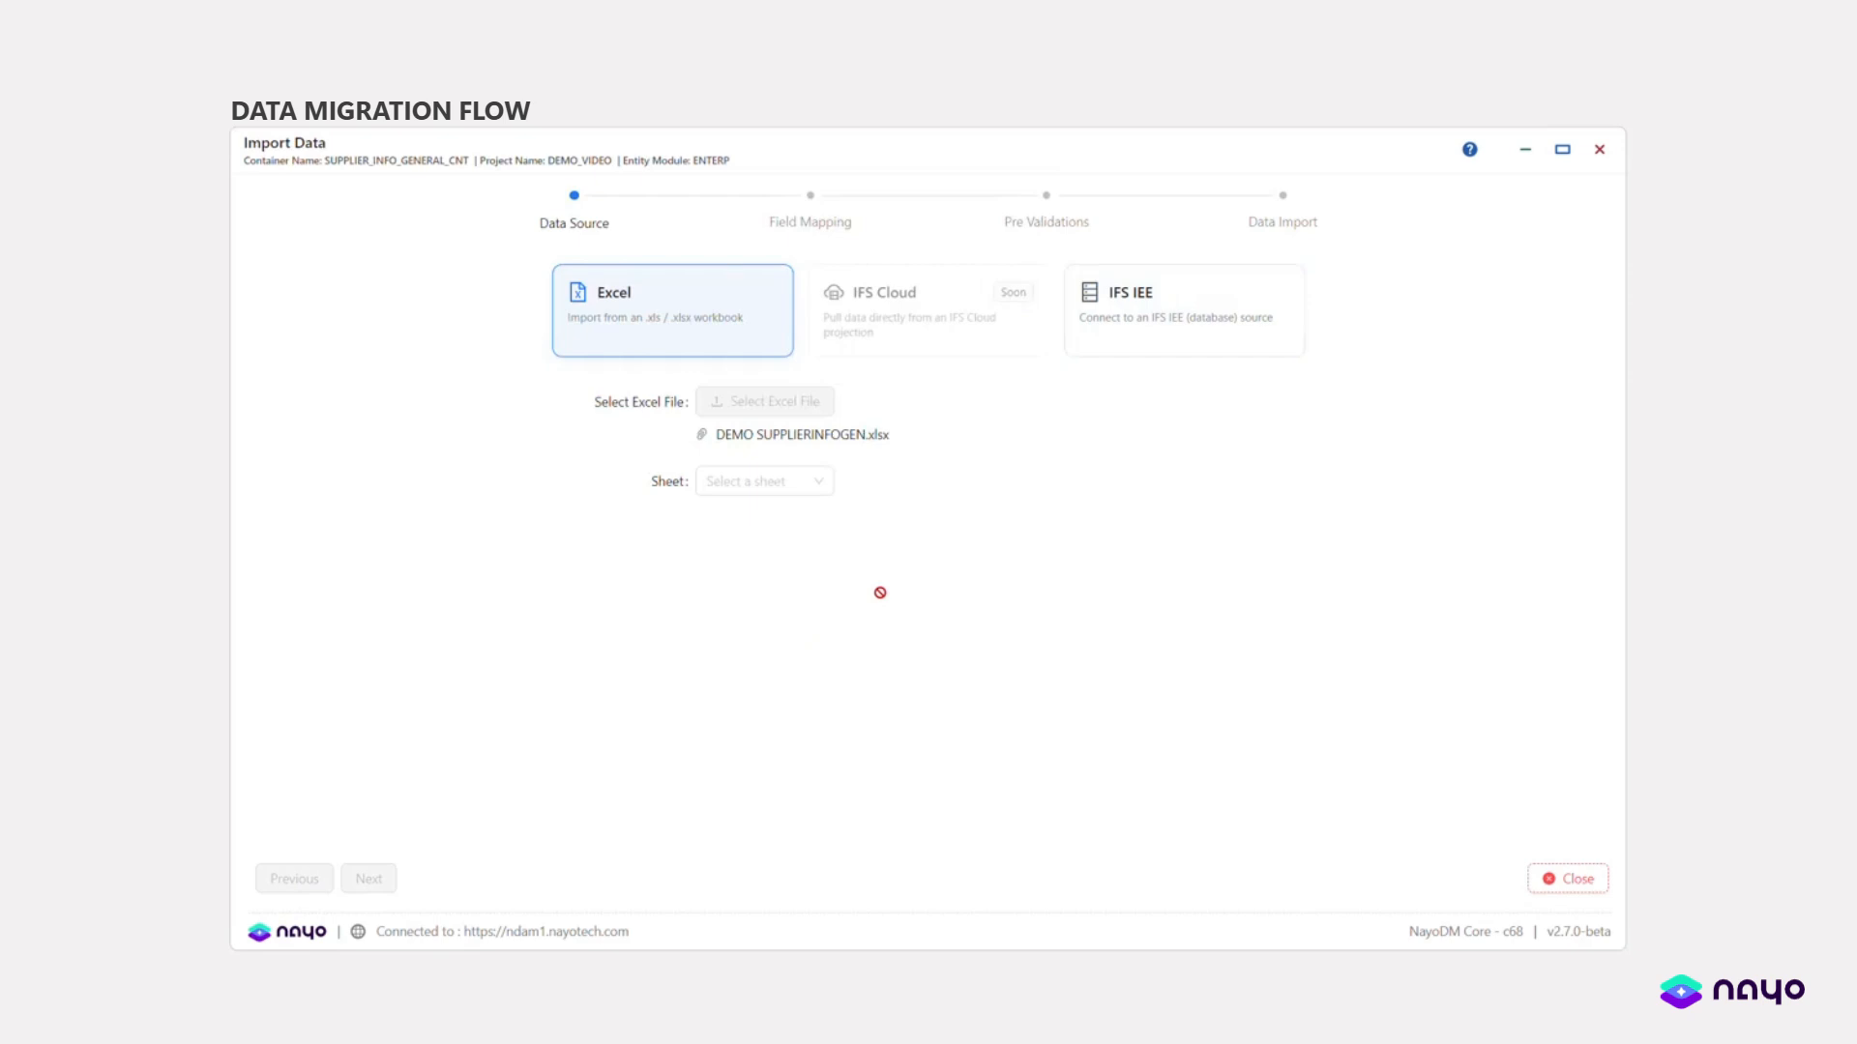
{"action": "left_click", "coordinate": [738, 486]}
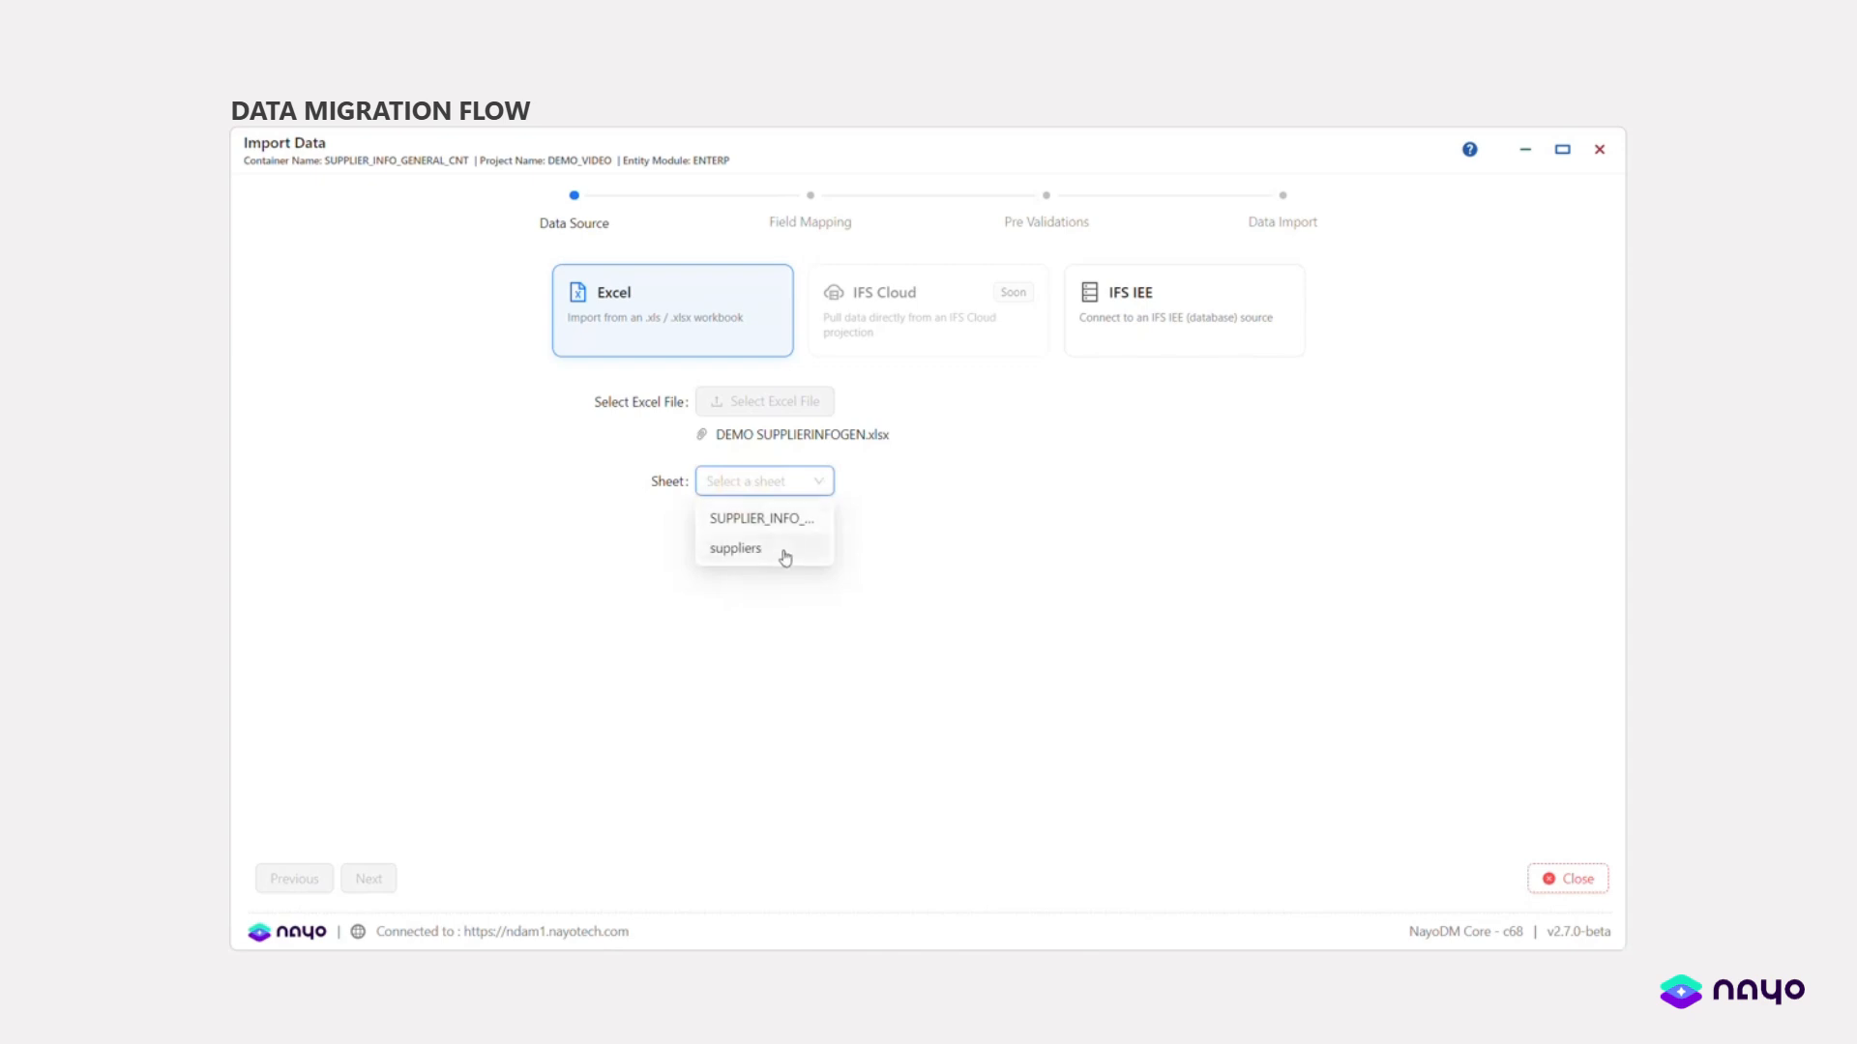
{"action": "left_click", "coordinate": [947, 539]}
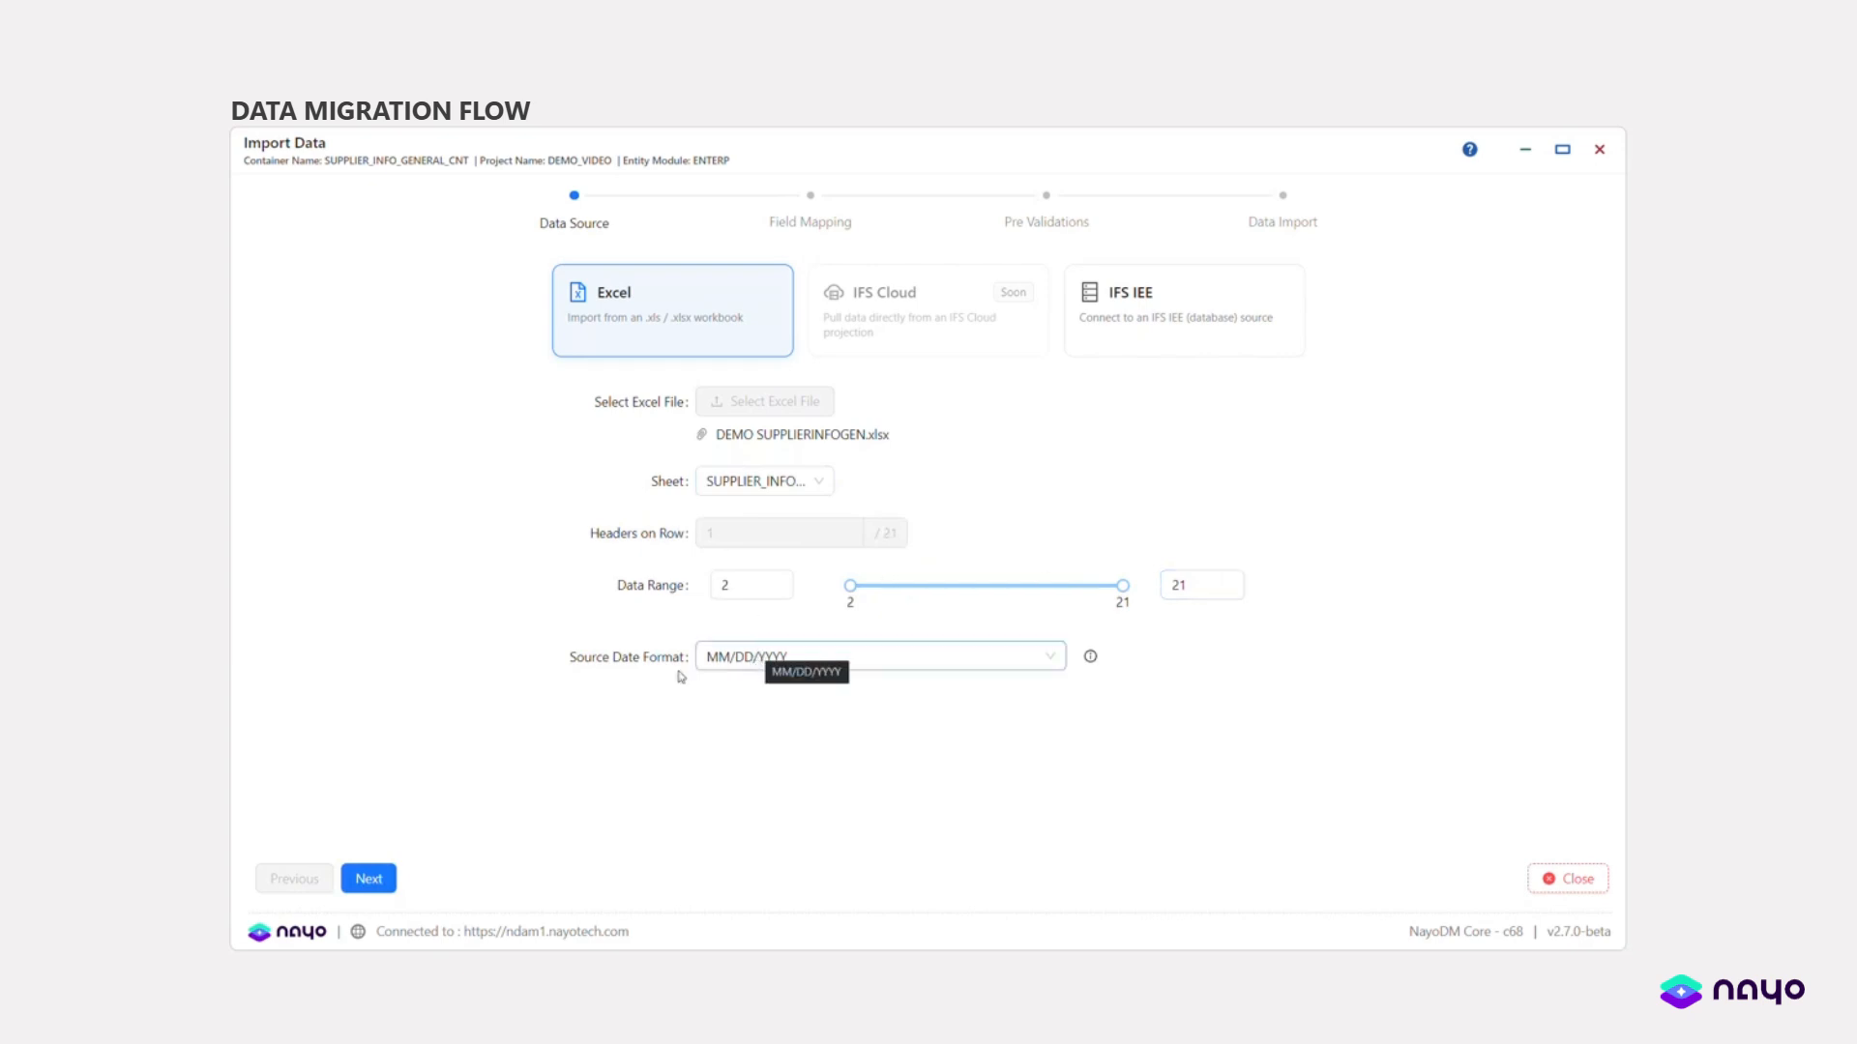
{"action": "left_click", "coordinate": [368, 877]}
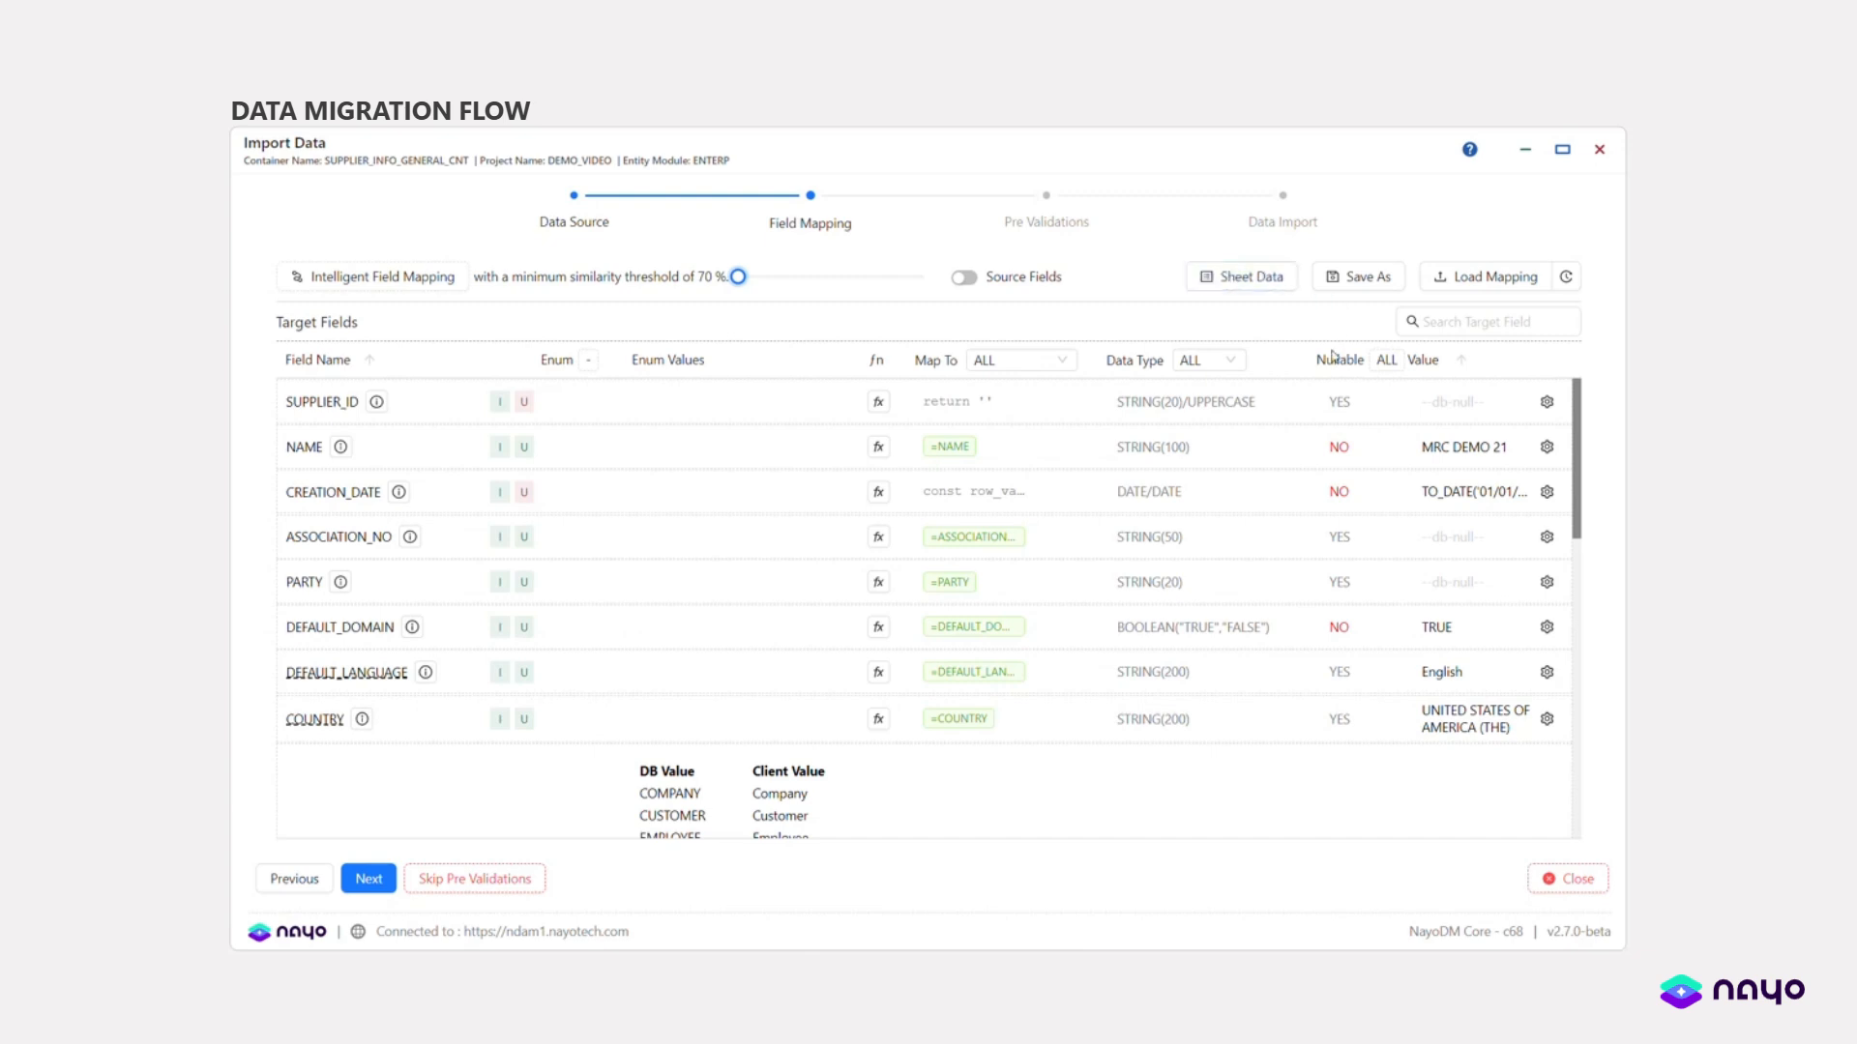
- Examine the target field mappings, first for the non-nullable fields only and again with all fields listed
{"action": "left_click", "coordinate": [1379, 358]}
{"action": "left_click", "coordinate": [1379, 359]}
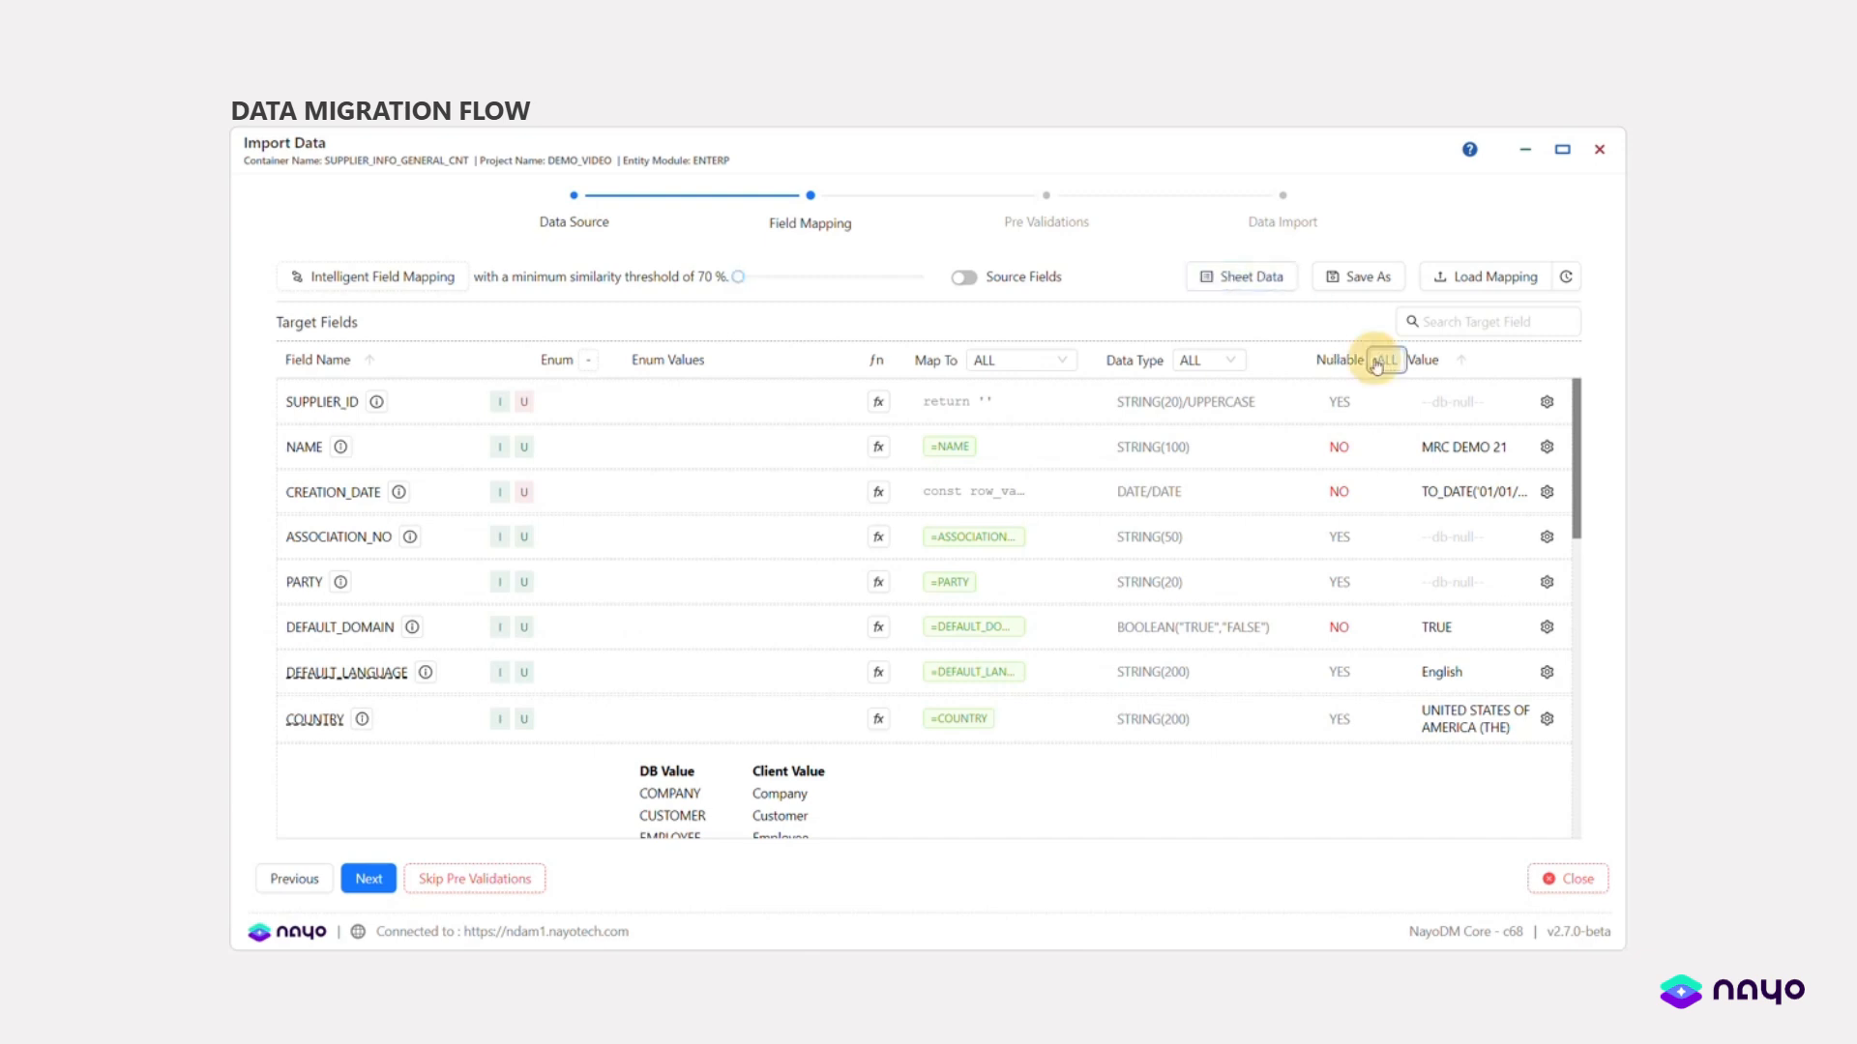
{"action": "scroll", "coordinate": [1400, 520], "scroll_direction": "down", "scroll_amount": 3}
{"action": "scroll", "coordinate": [1399, 522], "scroll_direction": "down", "scroll_amount": 2}
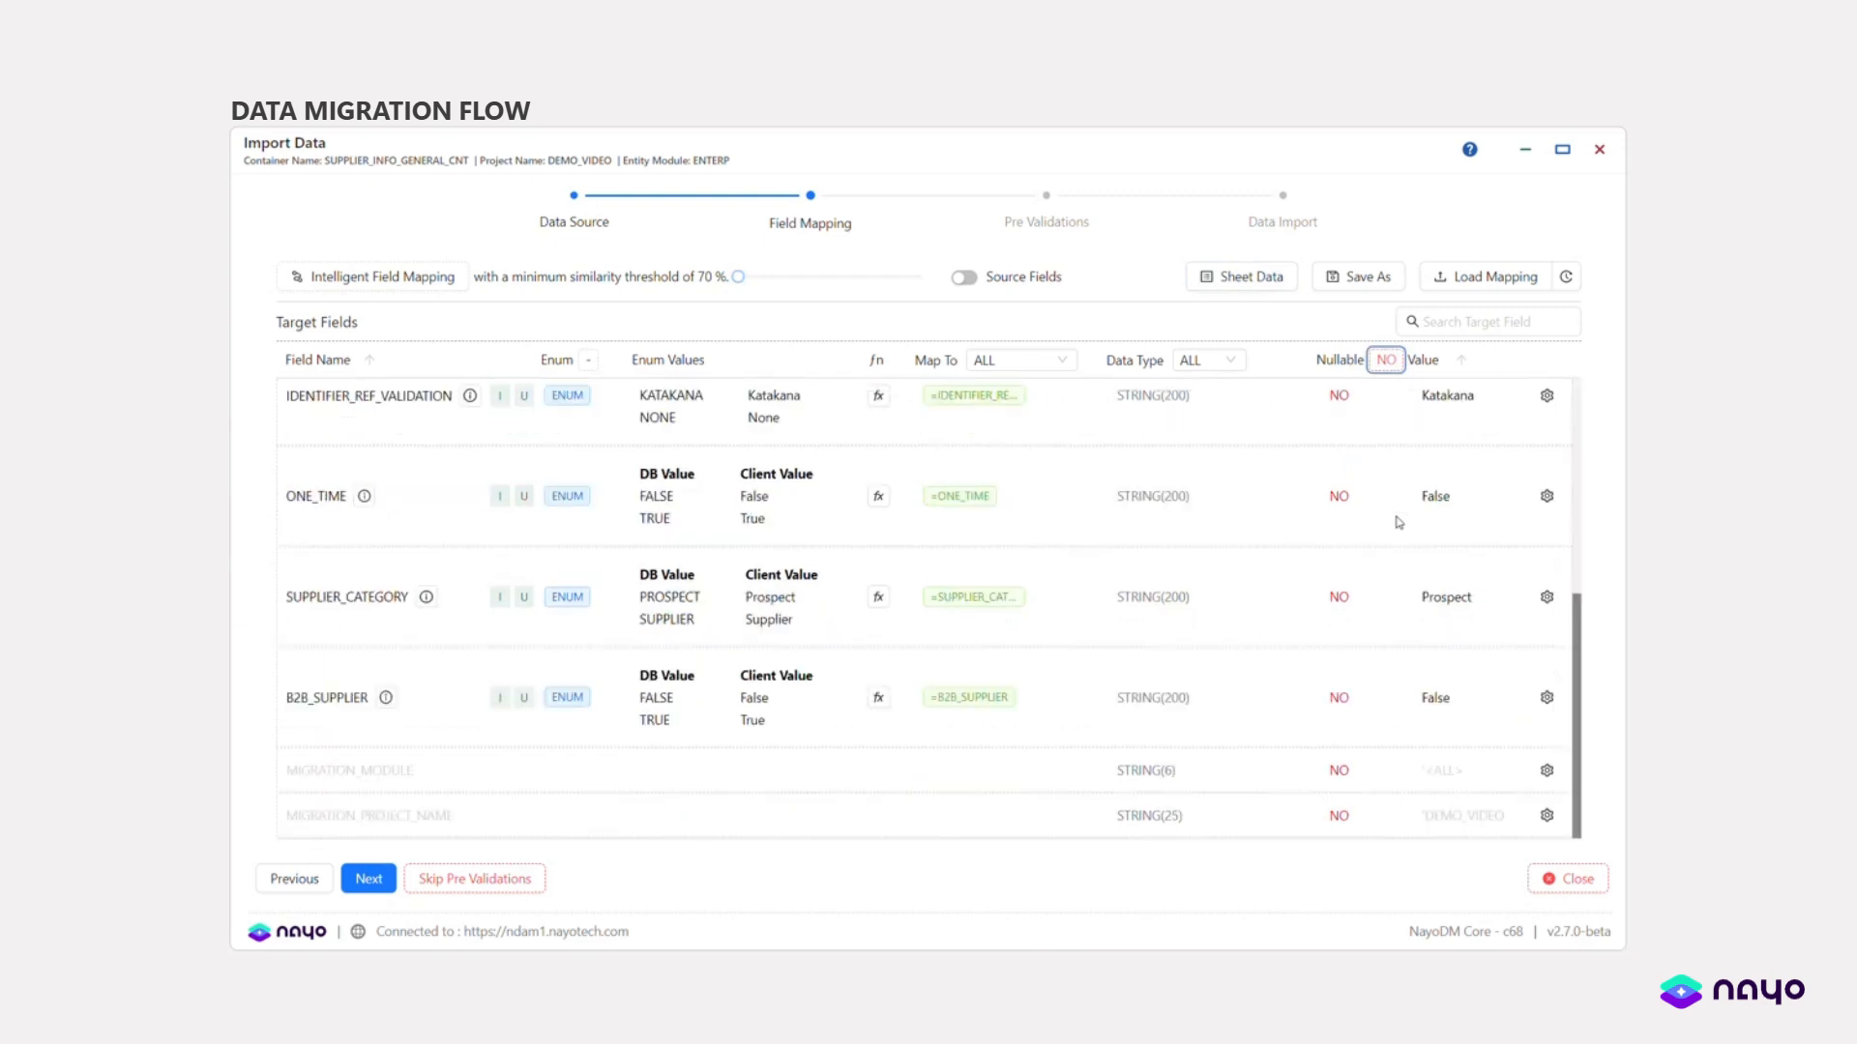
{"action": "scroll", "coordinate": [1364, 716], "scroll_direction": "up", "scroll_amount": 5}
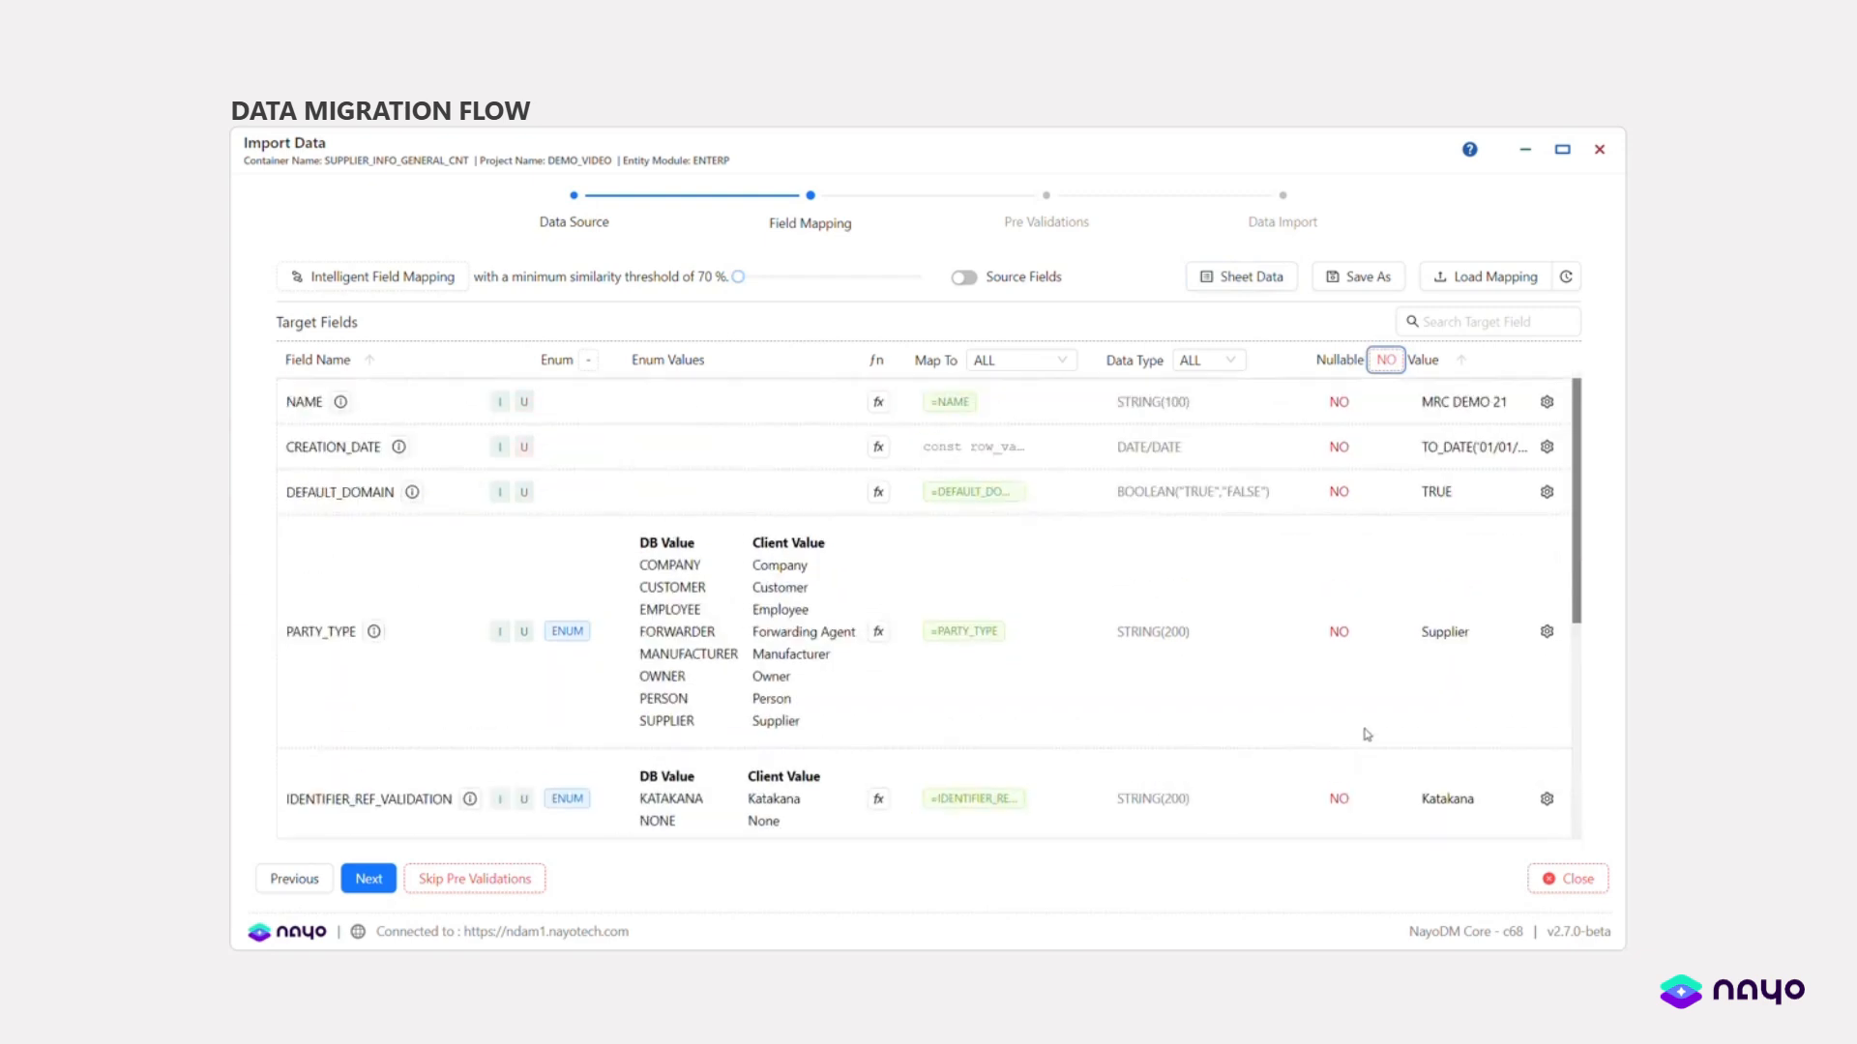
{"action": "left_click", "coordinate": [1386, 360]}
{"action": "left_click", "coordinate": [1381, 363]}
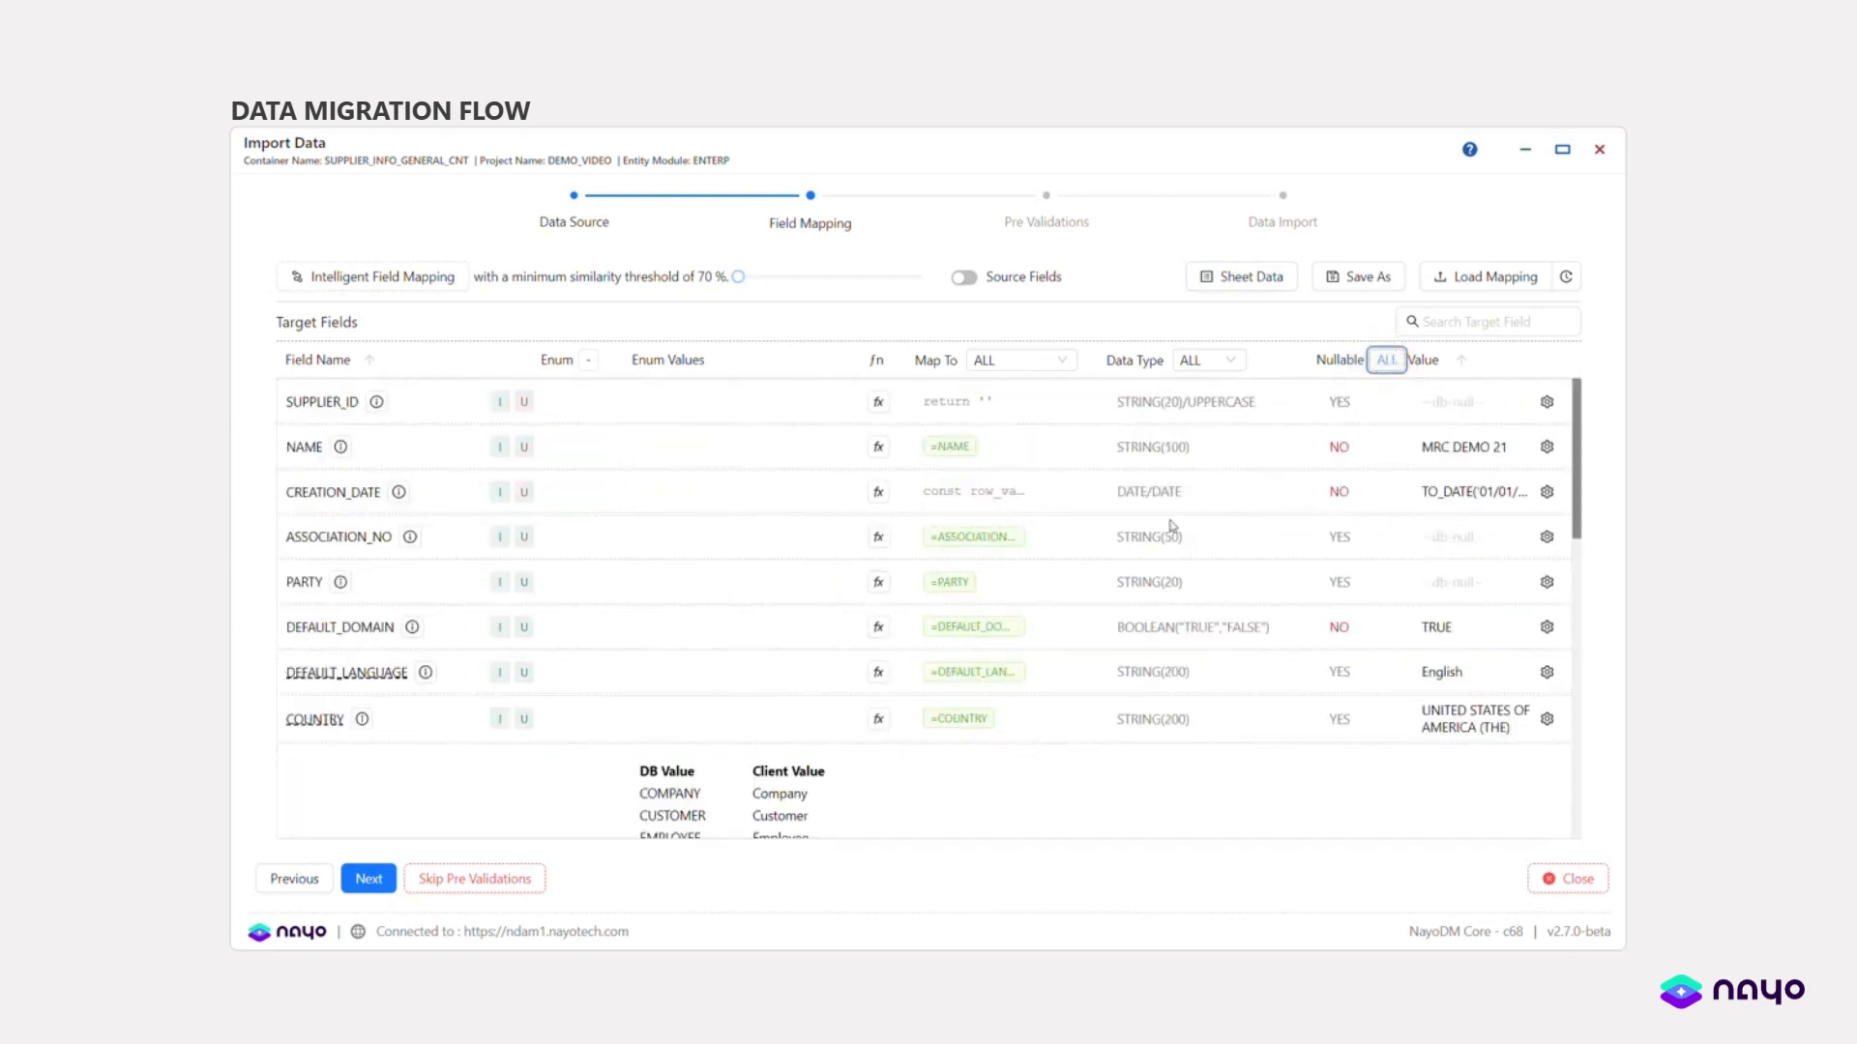
{"action": "scroll", "coordinate": [885, 518], "scroll_direction": "down", "scroll_amount": 5}
{"action": "scroll", "coordinate": [882, 523], "scroll_direction": "down", "scroll_amount": 4}
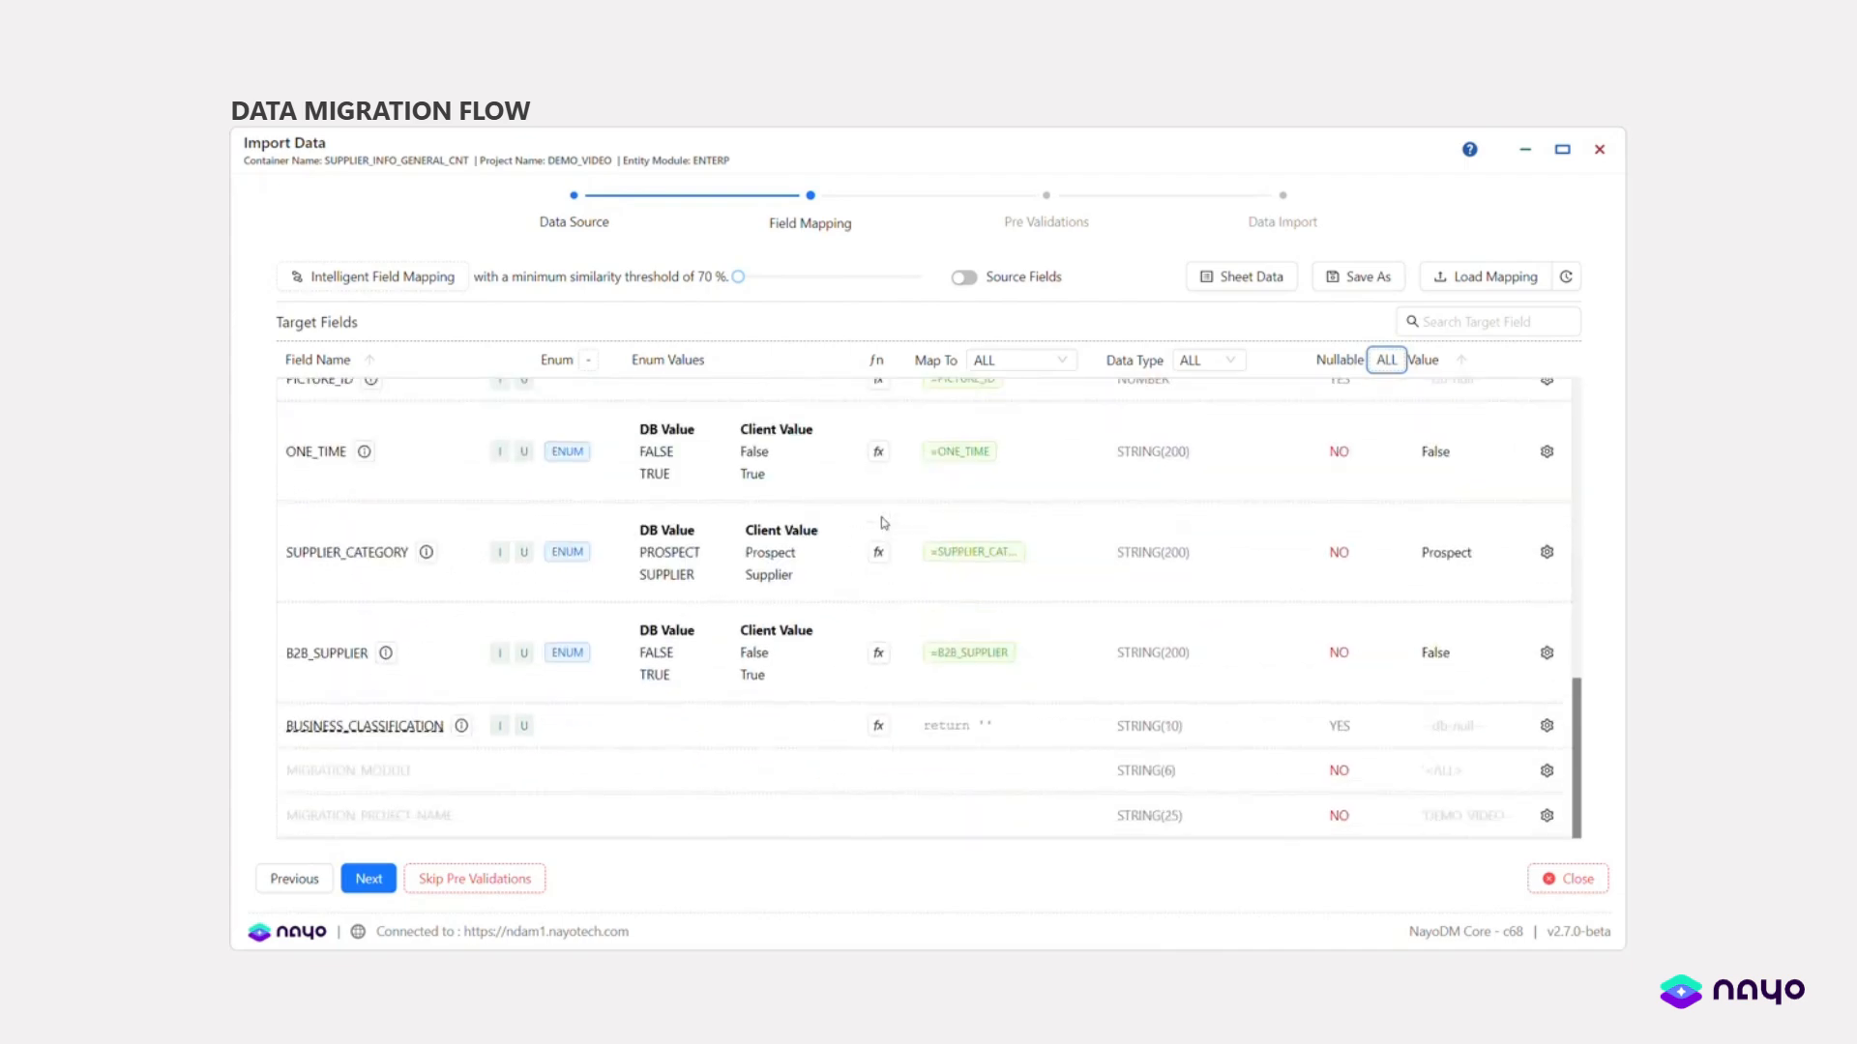
{"action": "scroll", "coordinate": [883, 525], "scroll_direction": "up", "scroll_amount": 9}
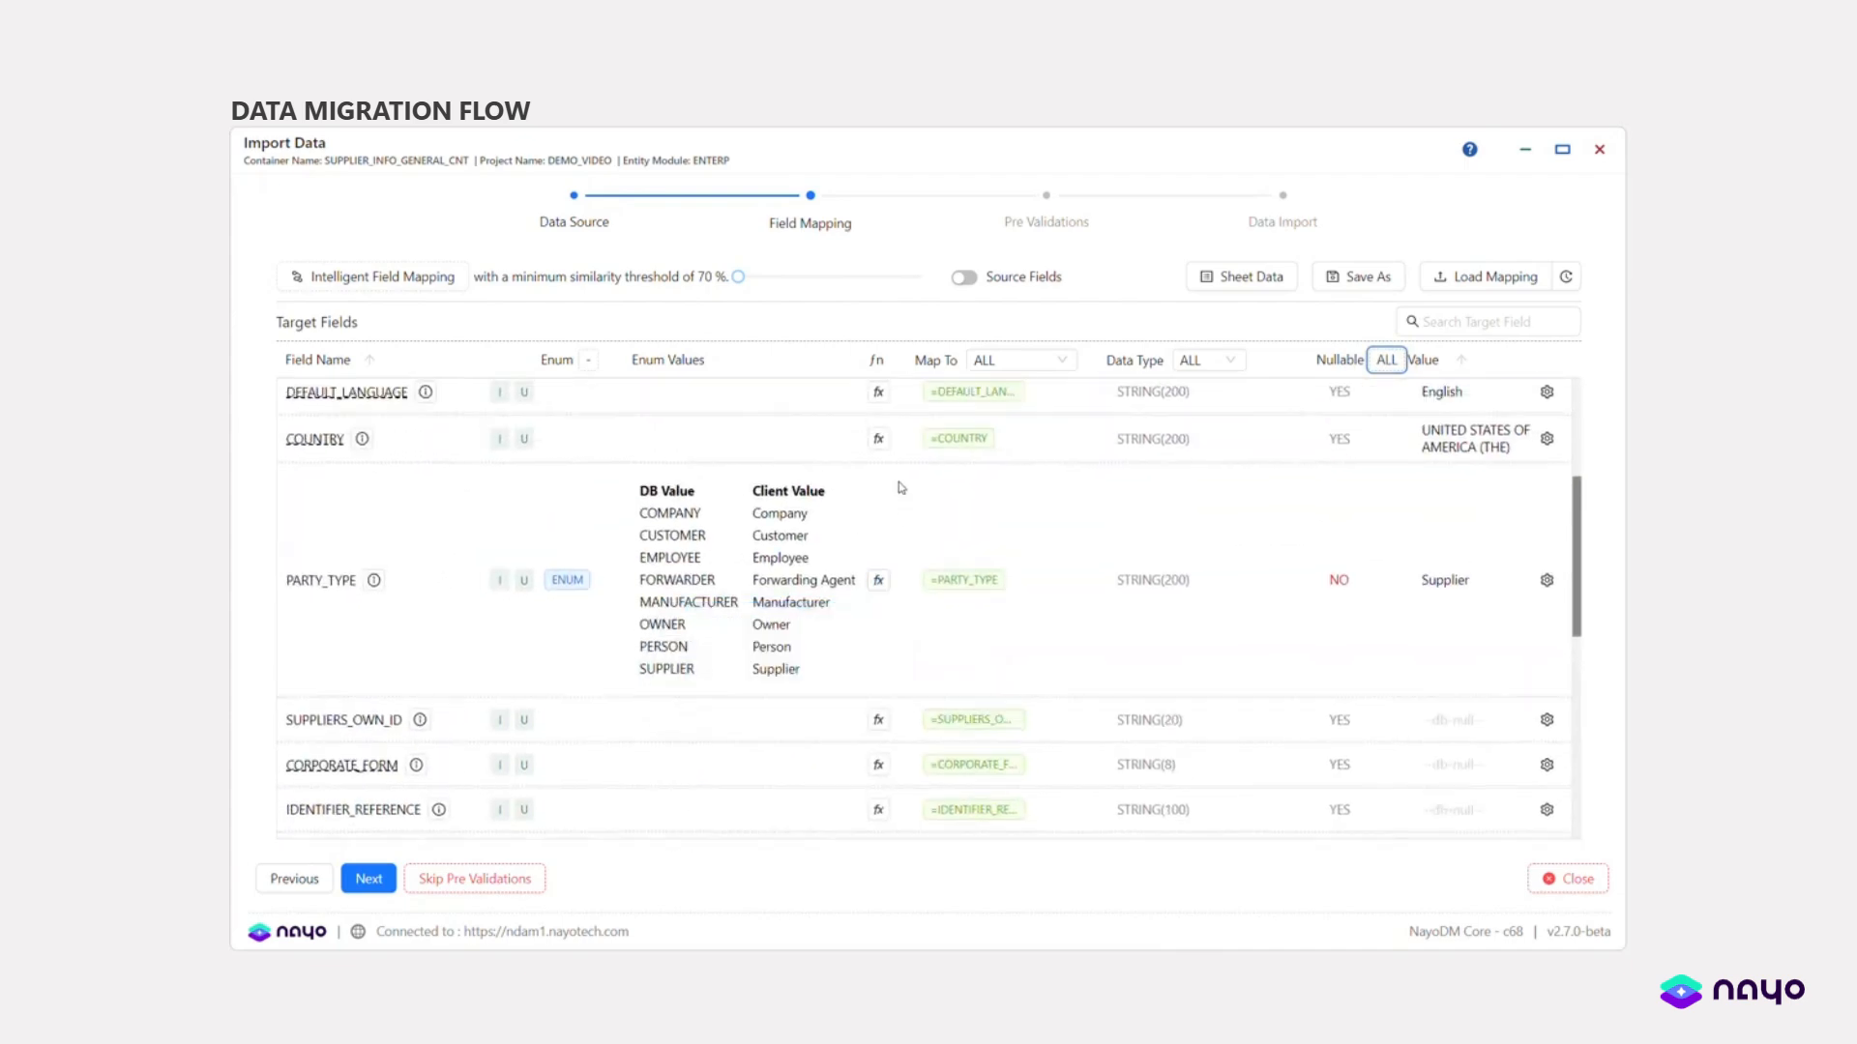
{"action": "scroll", "coordinate": [887, 517], "scroll_direction": "down", "scroll_amount": 5}
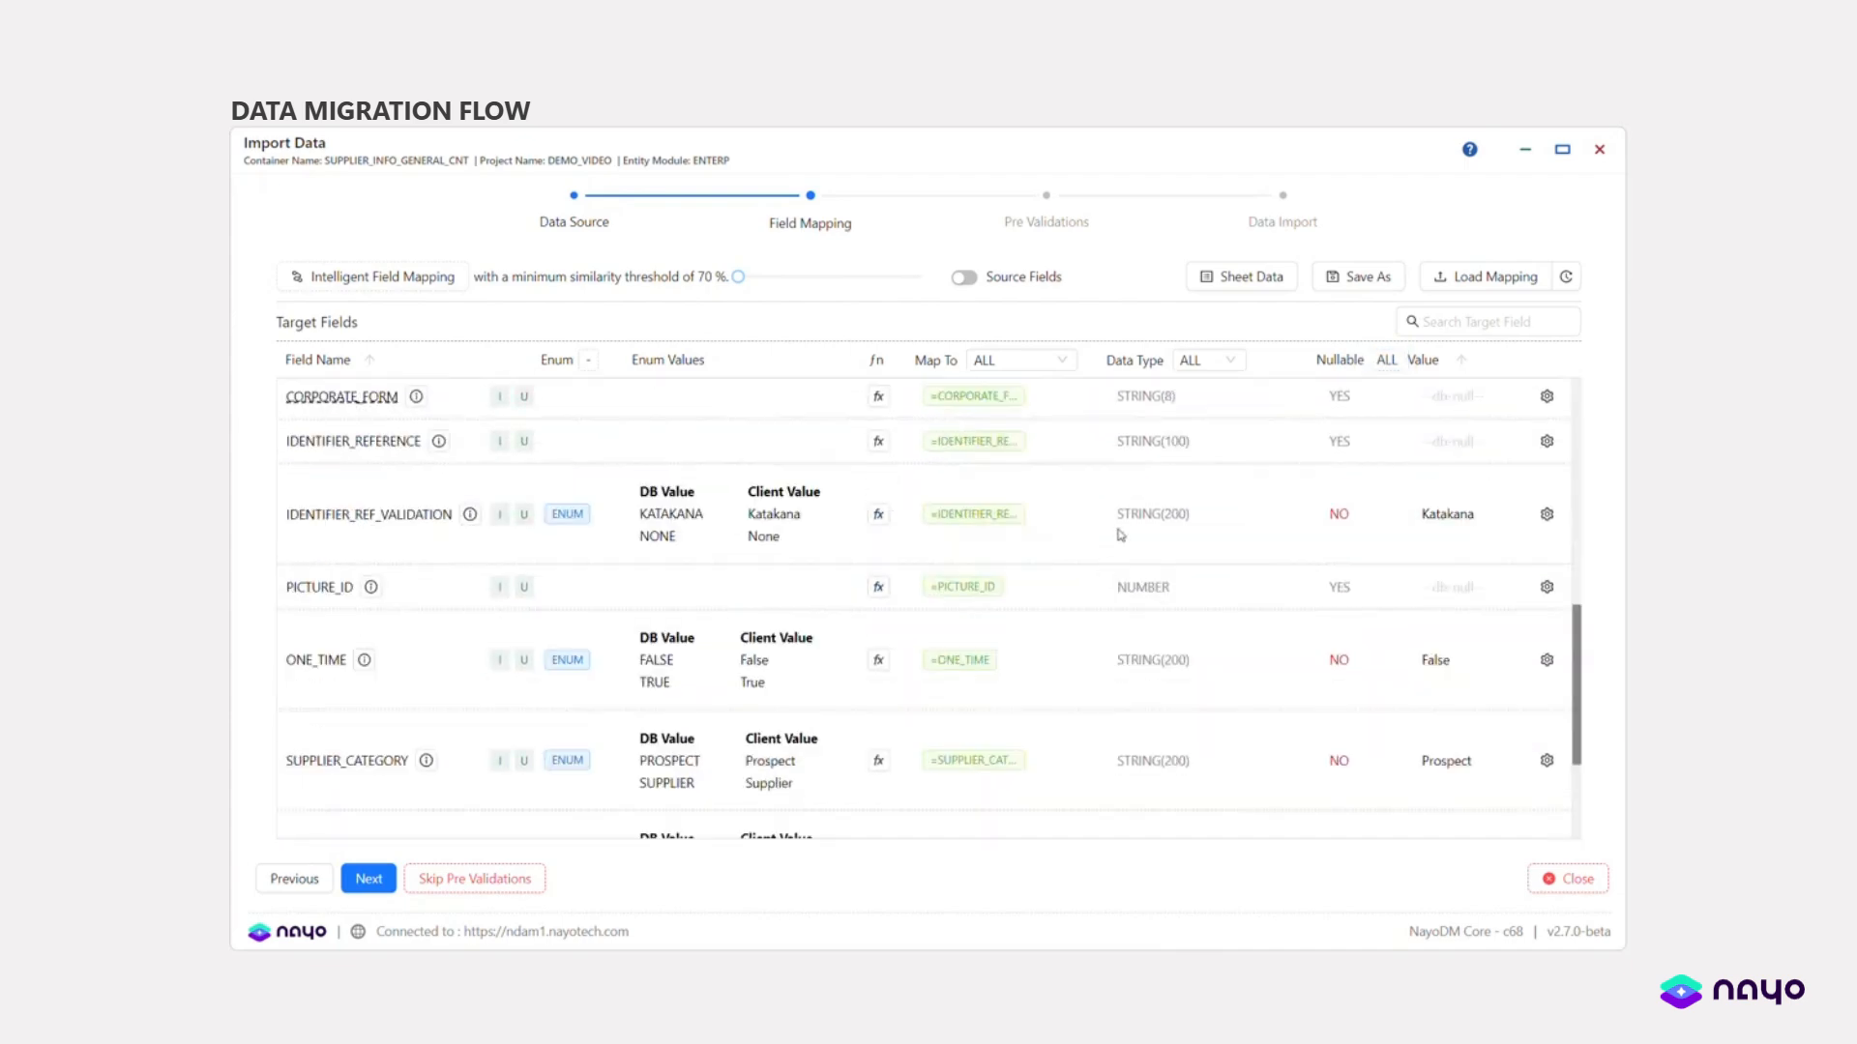
- Open the mapping function of IDENTIFIER_REF_VALIDATION and try adding an enum expression below the return line
{"action": "left_click", "coordinate": [879, 516]}
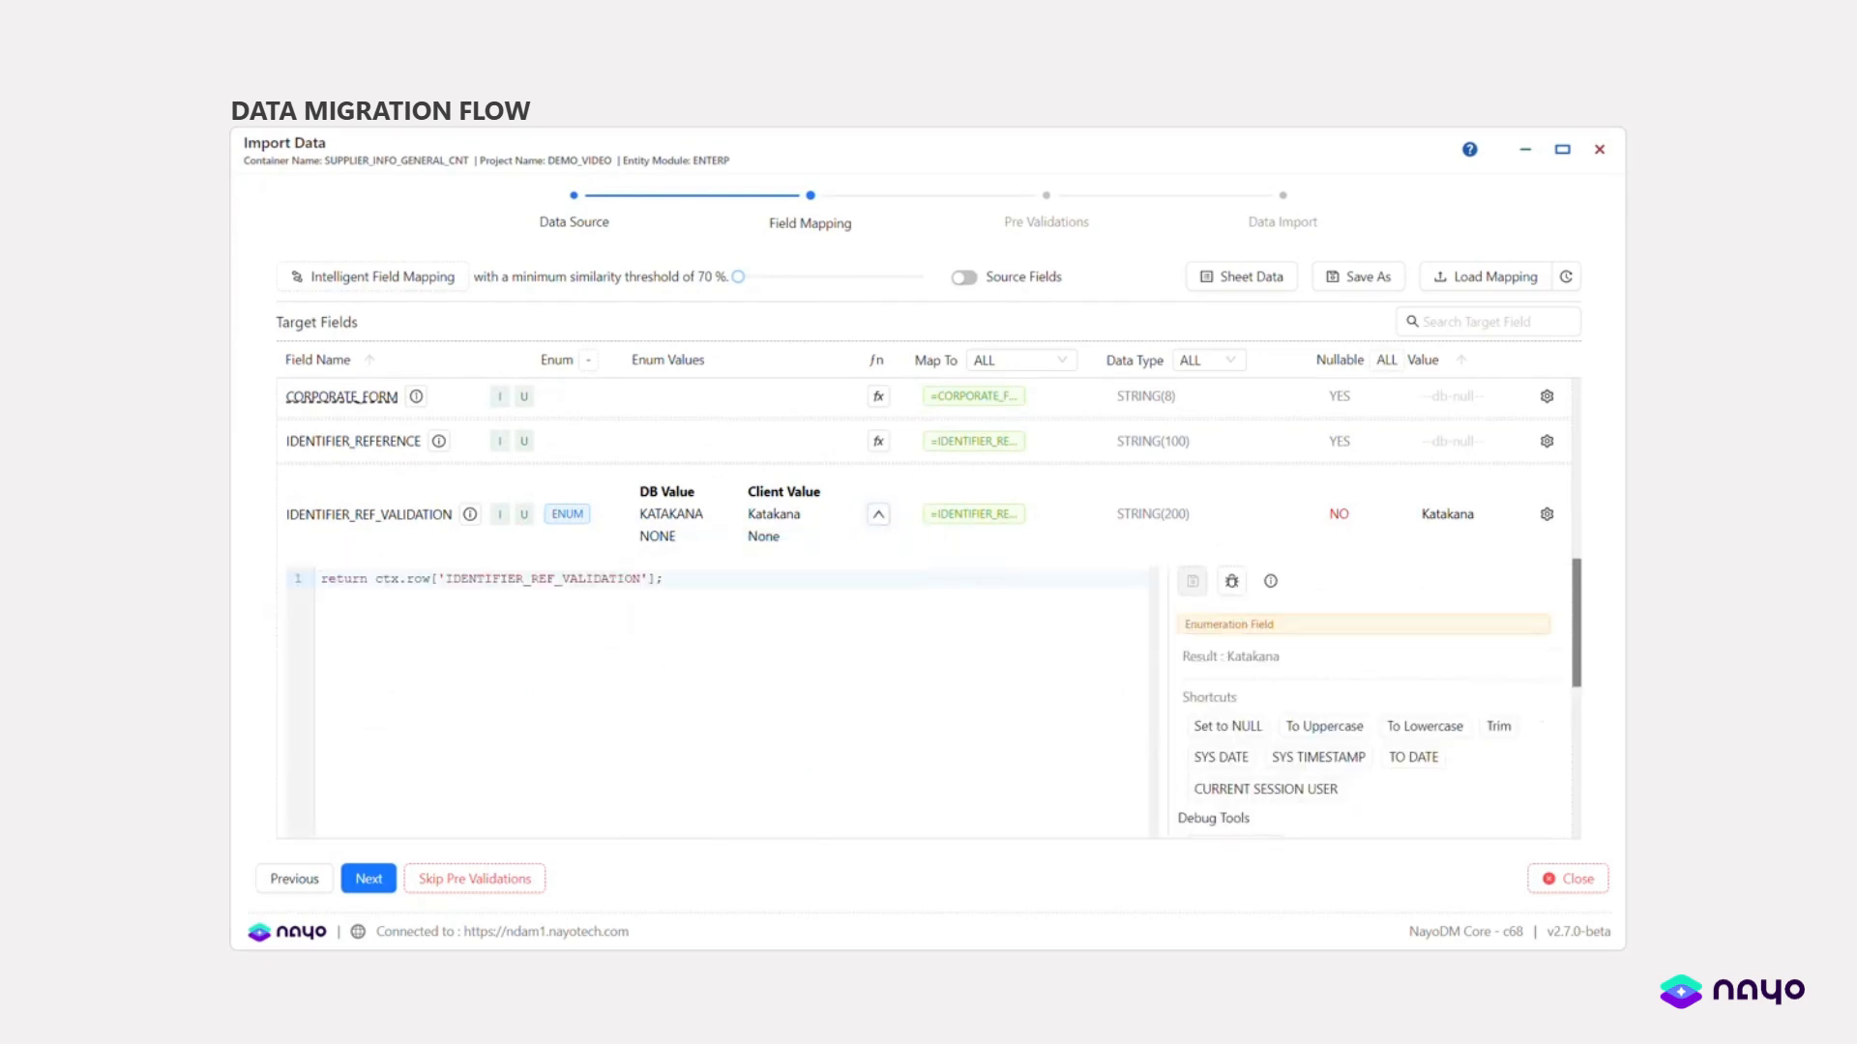
{"action": "key", "text": "Return"}
{"action": "key", "text": "Return"}
{"action": "type", "text": "e"}
{"action": "key", "text": "BackSpace"}
{"action": "key", "text": "BackSpace"}
{"action": "type", "text": "enum"}
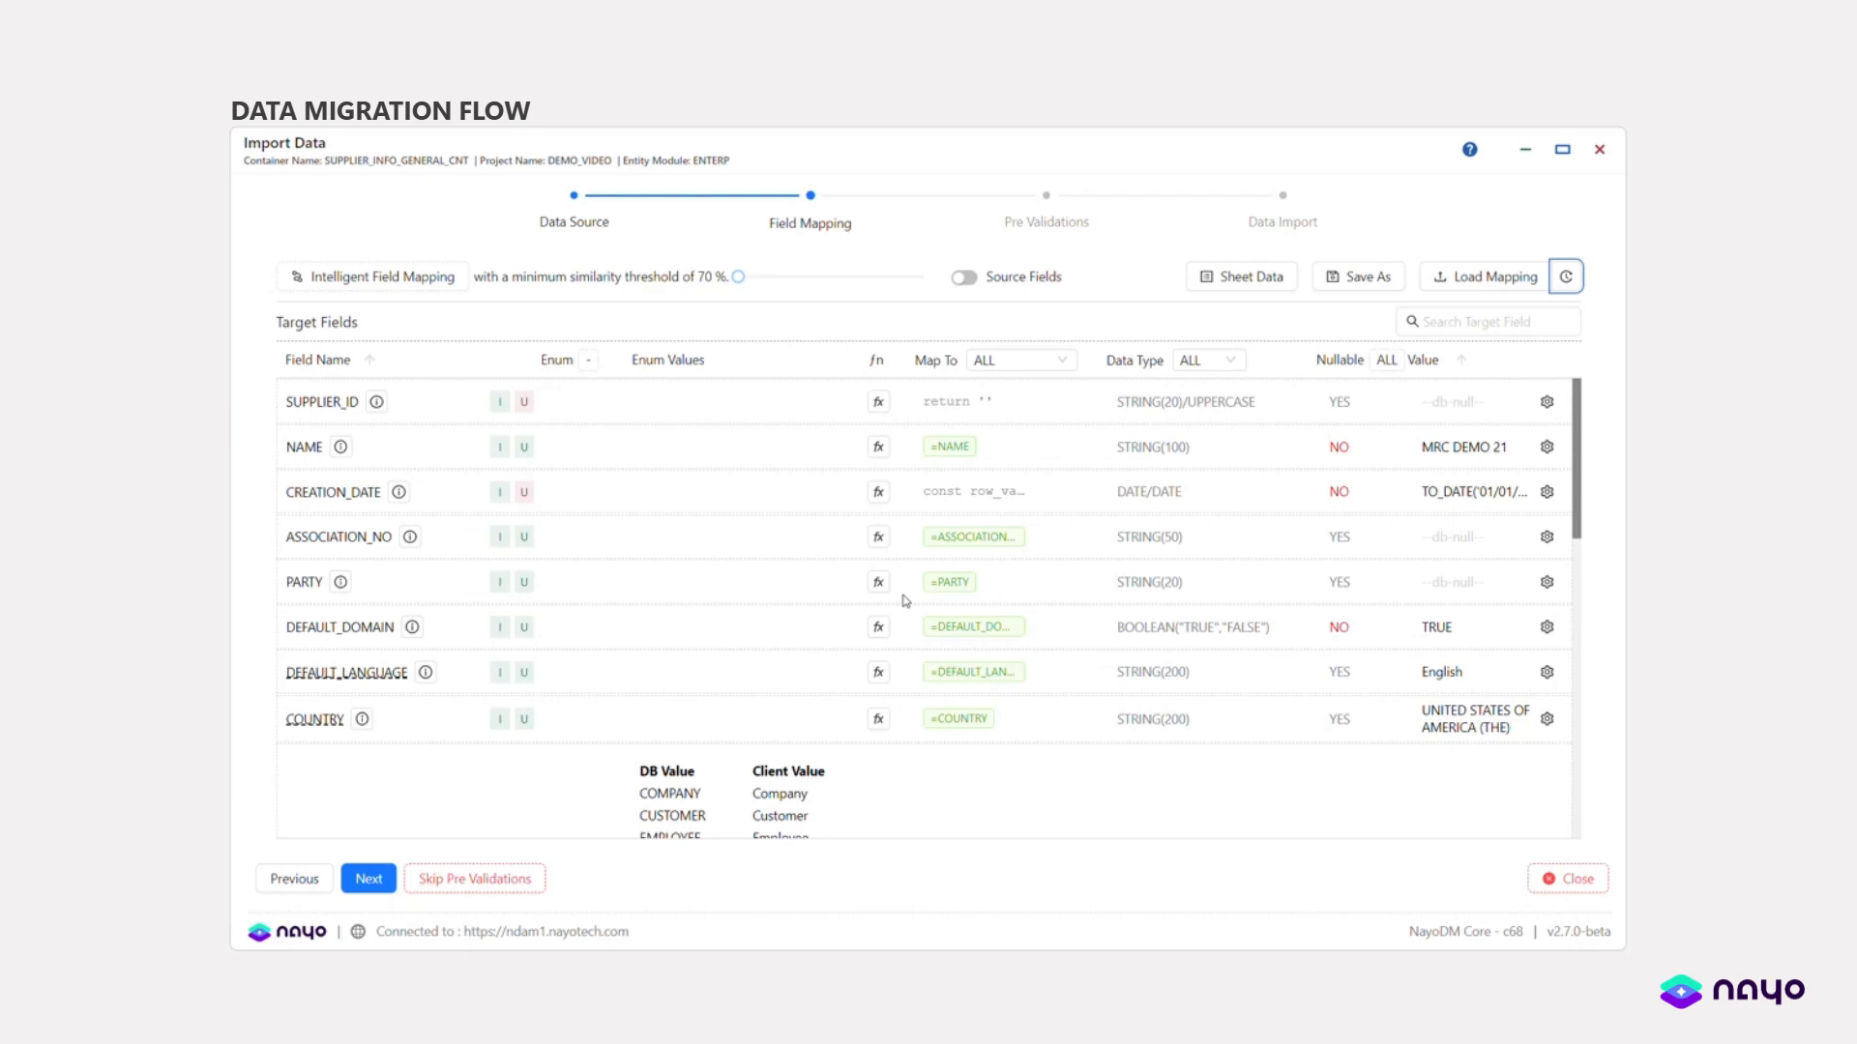
- View the option for saving the field mapping as a JSON file and the history of saved mappings, keeping the current mapping
{"action": "left_click", "coordinate": [1372, 280]}
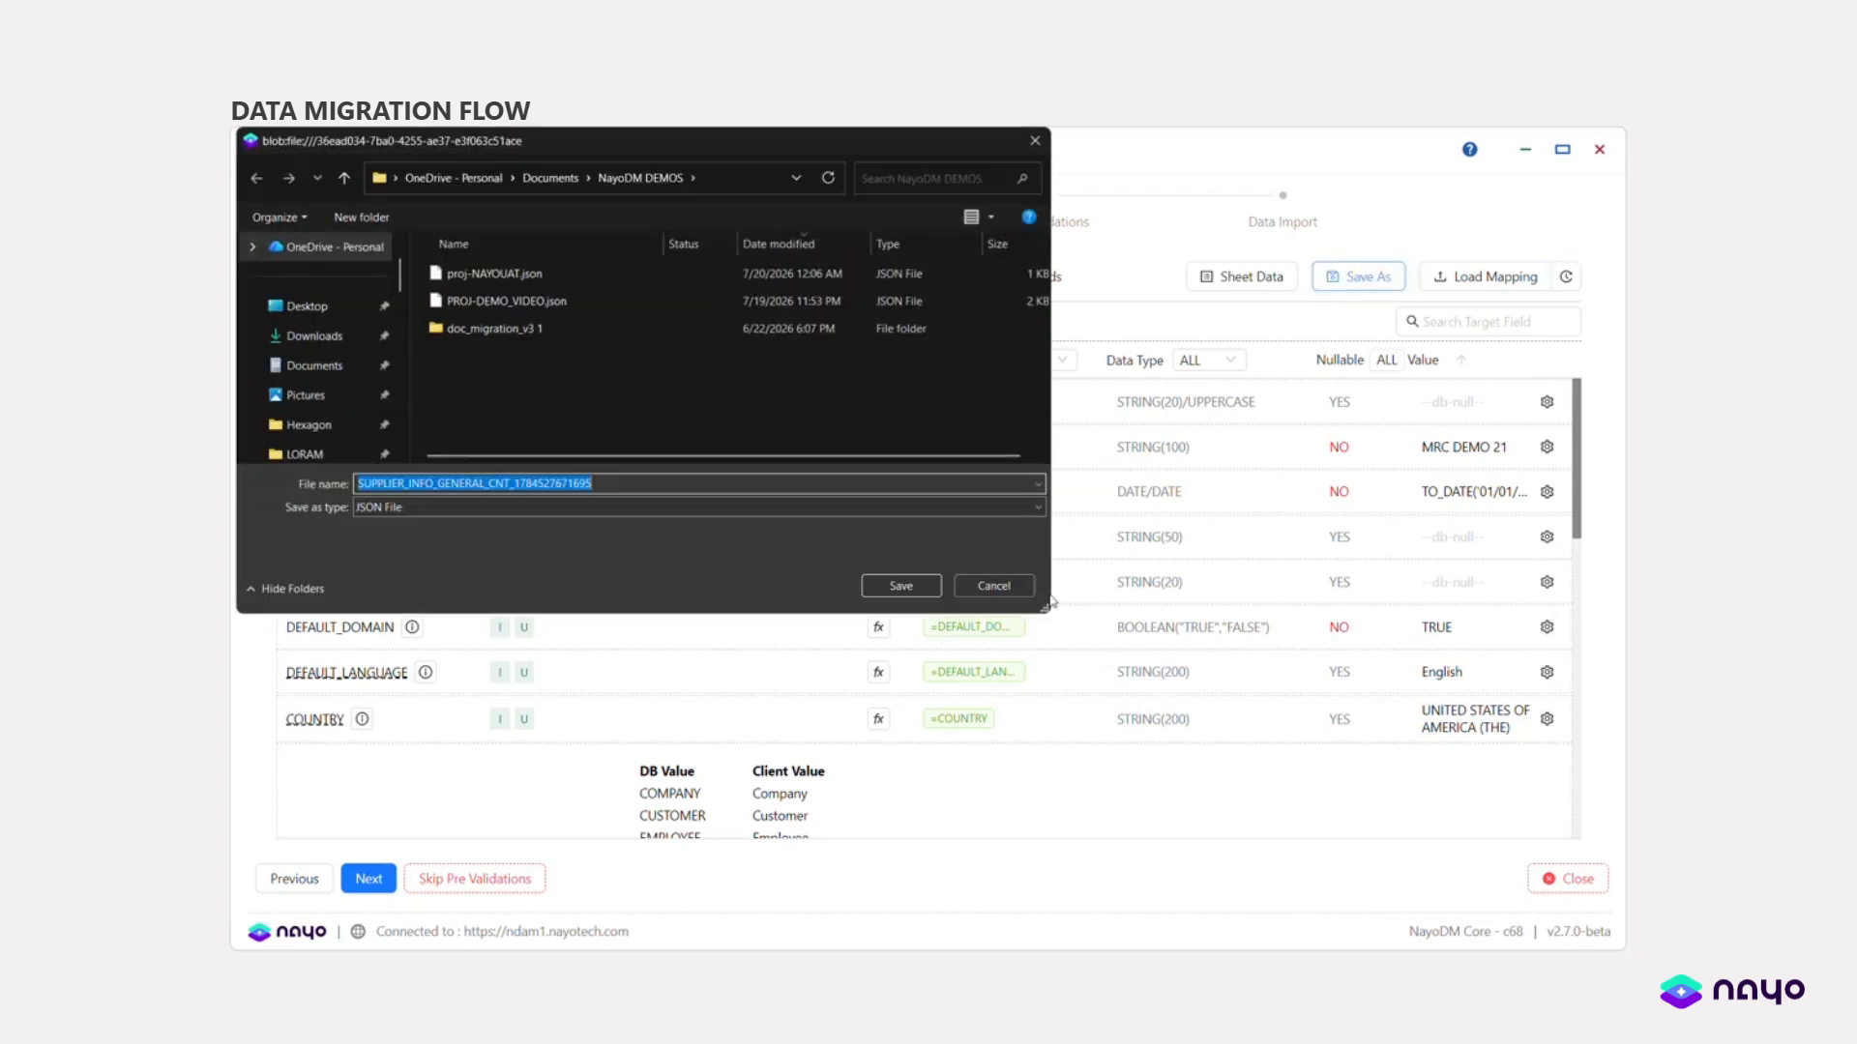
{"action": "left_click", "coordinate": [1016, 593]}
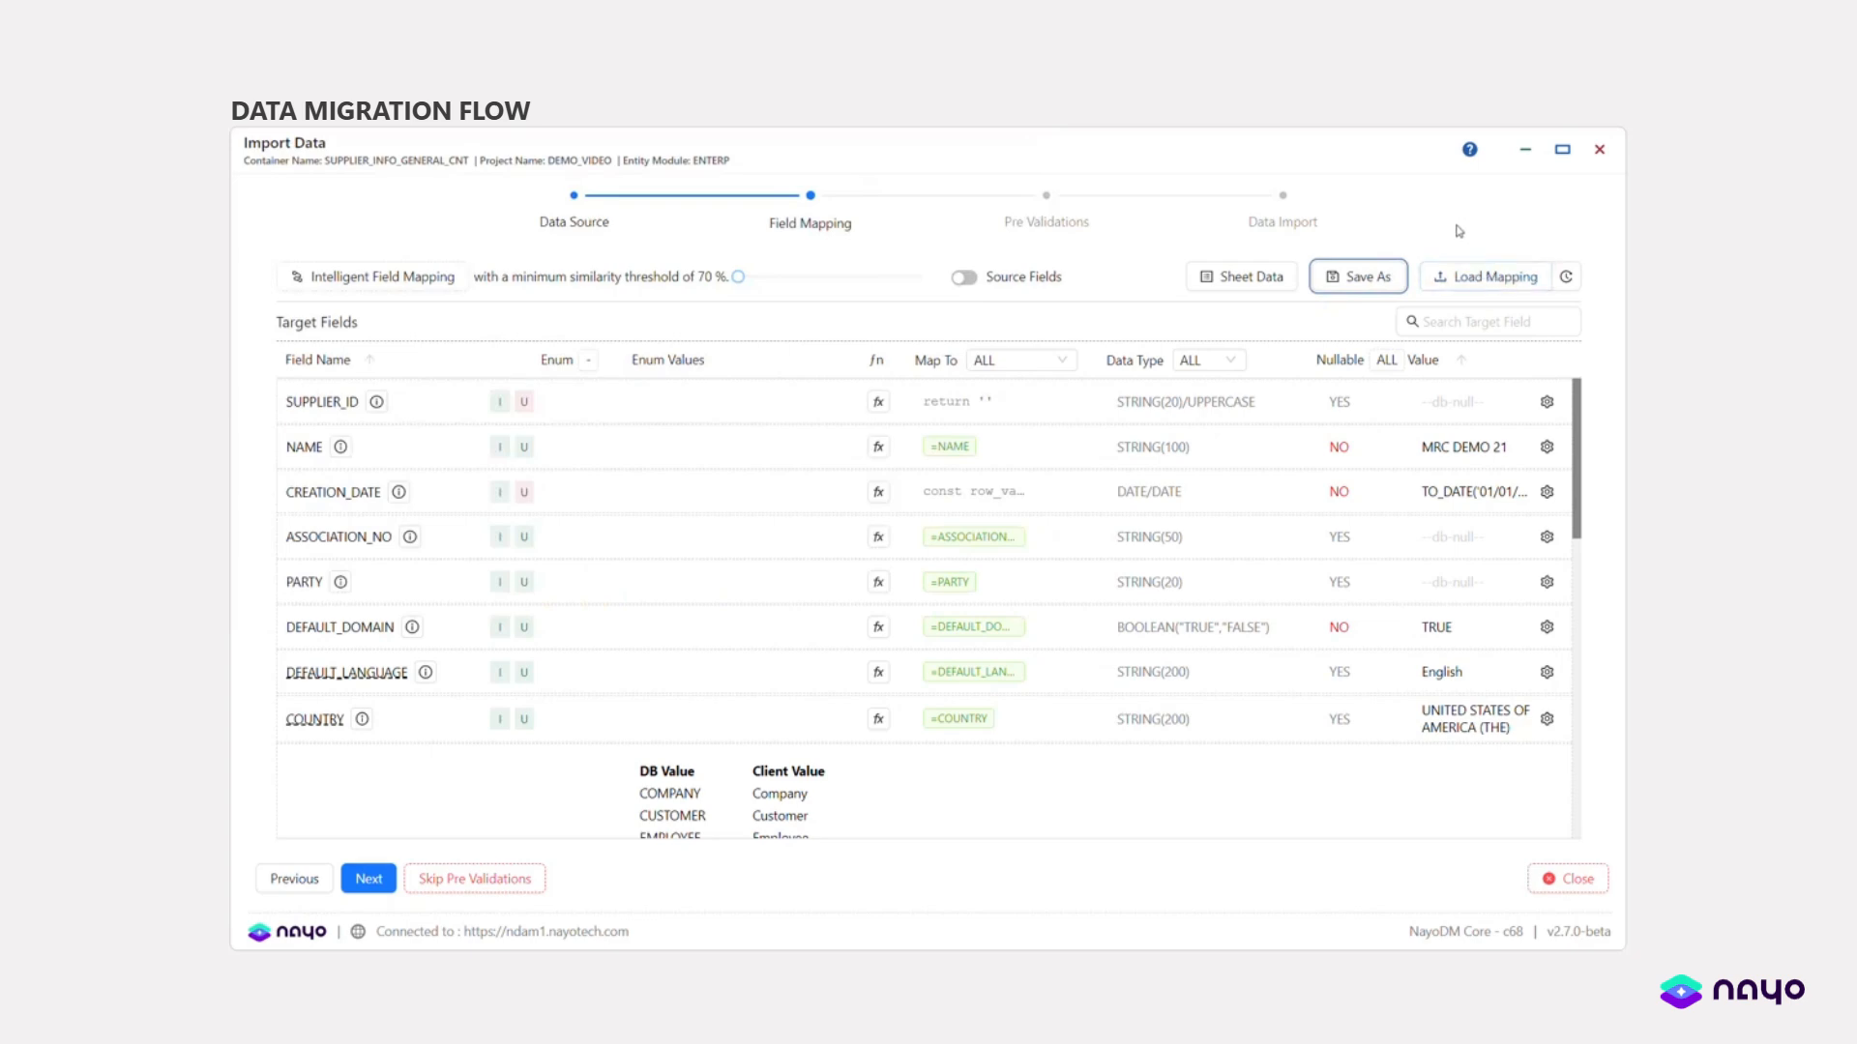
{"action": "left_click", "coordinate": [1567, 277]}
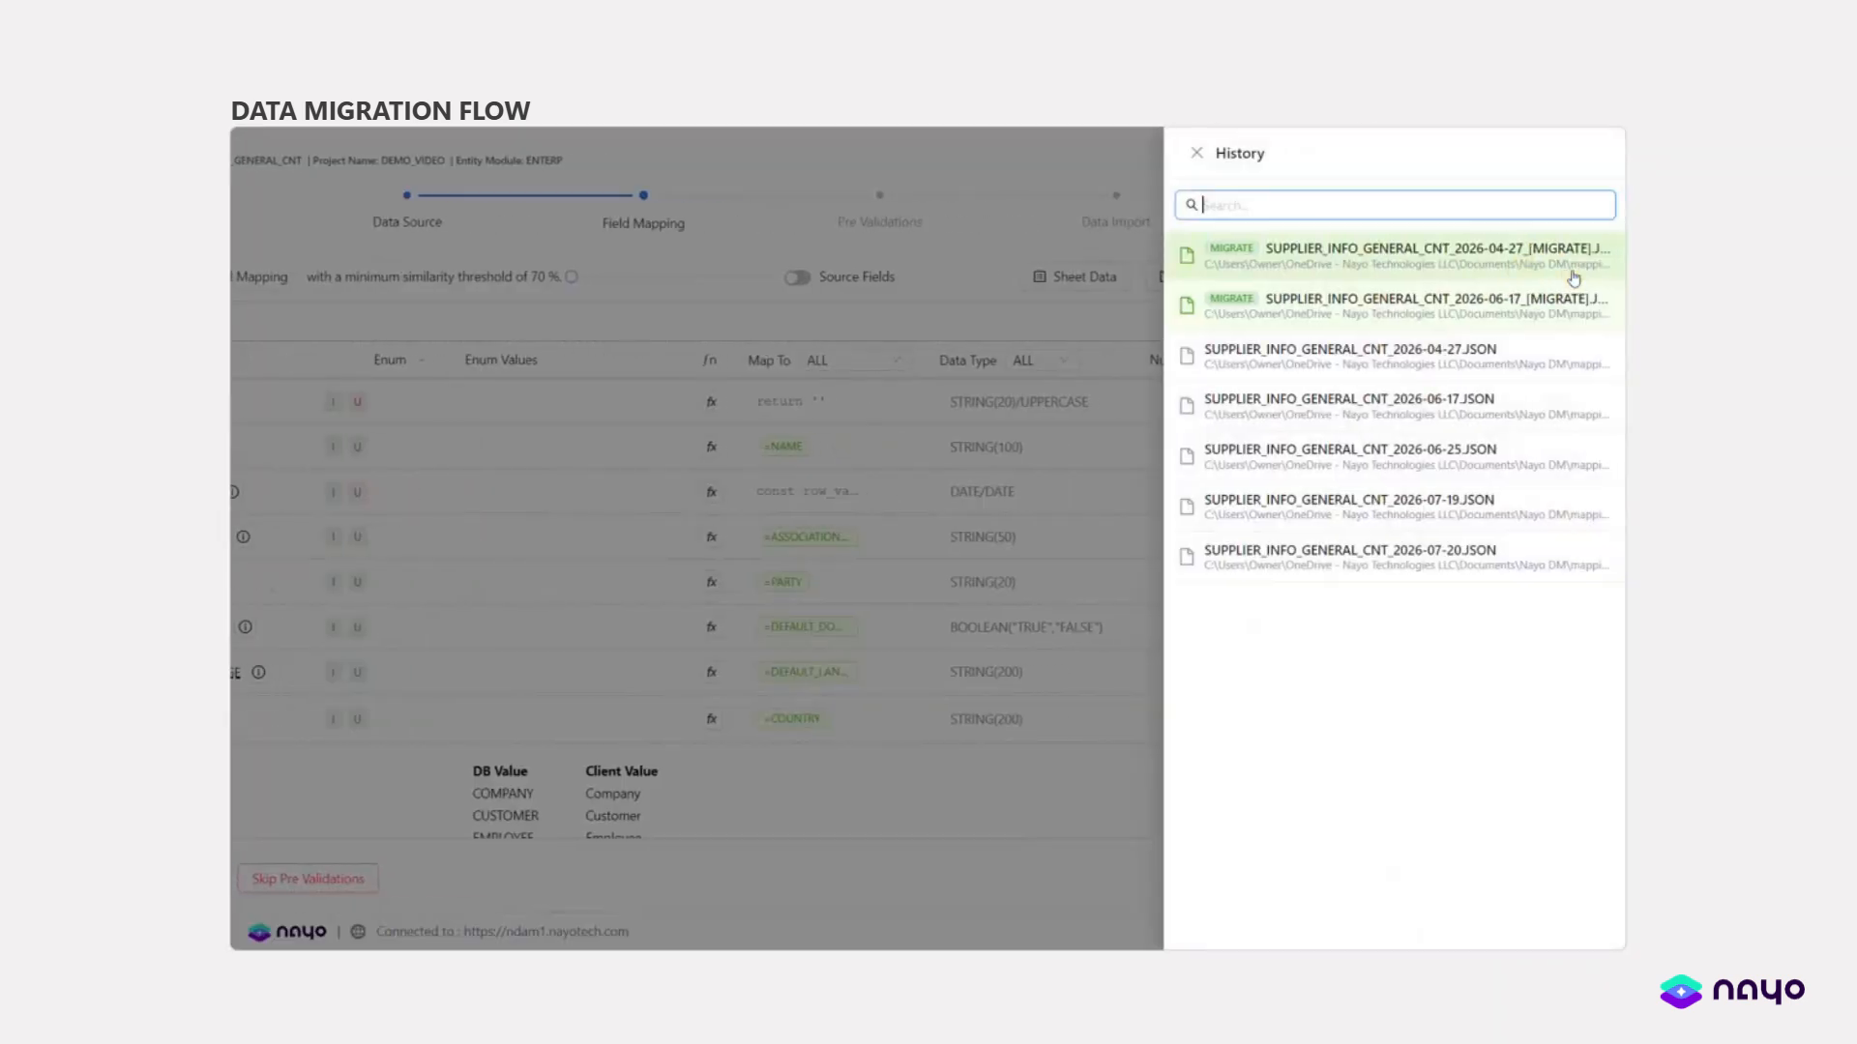
{"action": "left_click", "coordinate": [1200, 154]}
- Run the import data preflight and the basic data validation of DEFAULT_LANGUAGE and COUNTRY for rows 2 to 21, and proceed to data import
{"action": "left_click", "coordinate": [379, 892]}
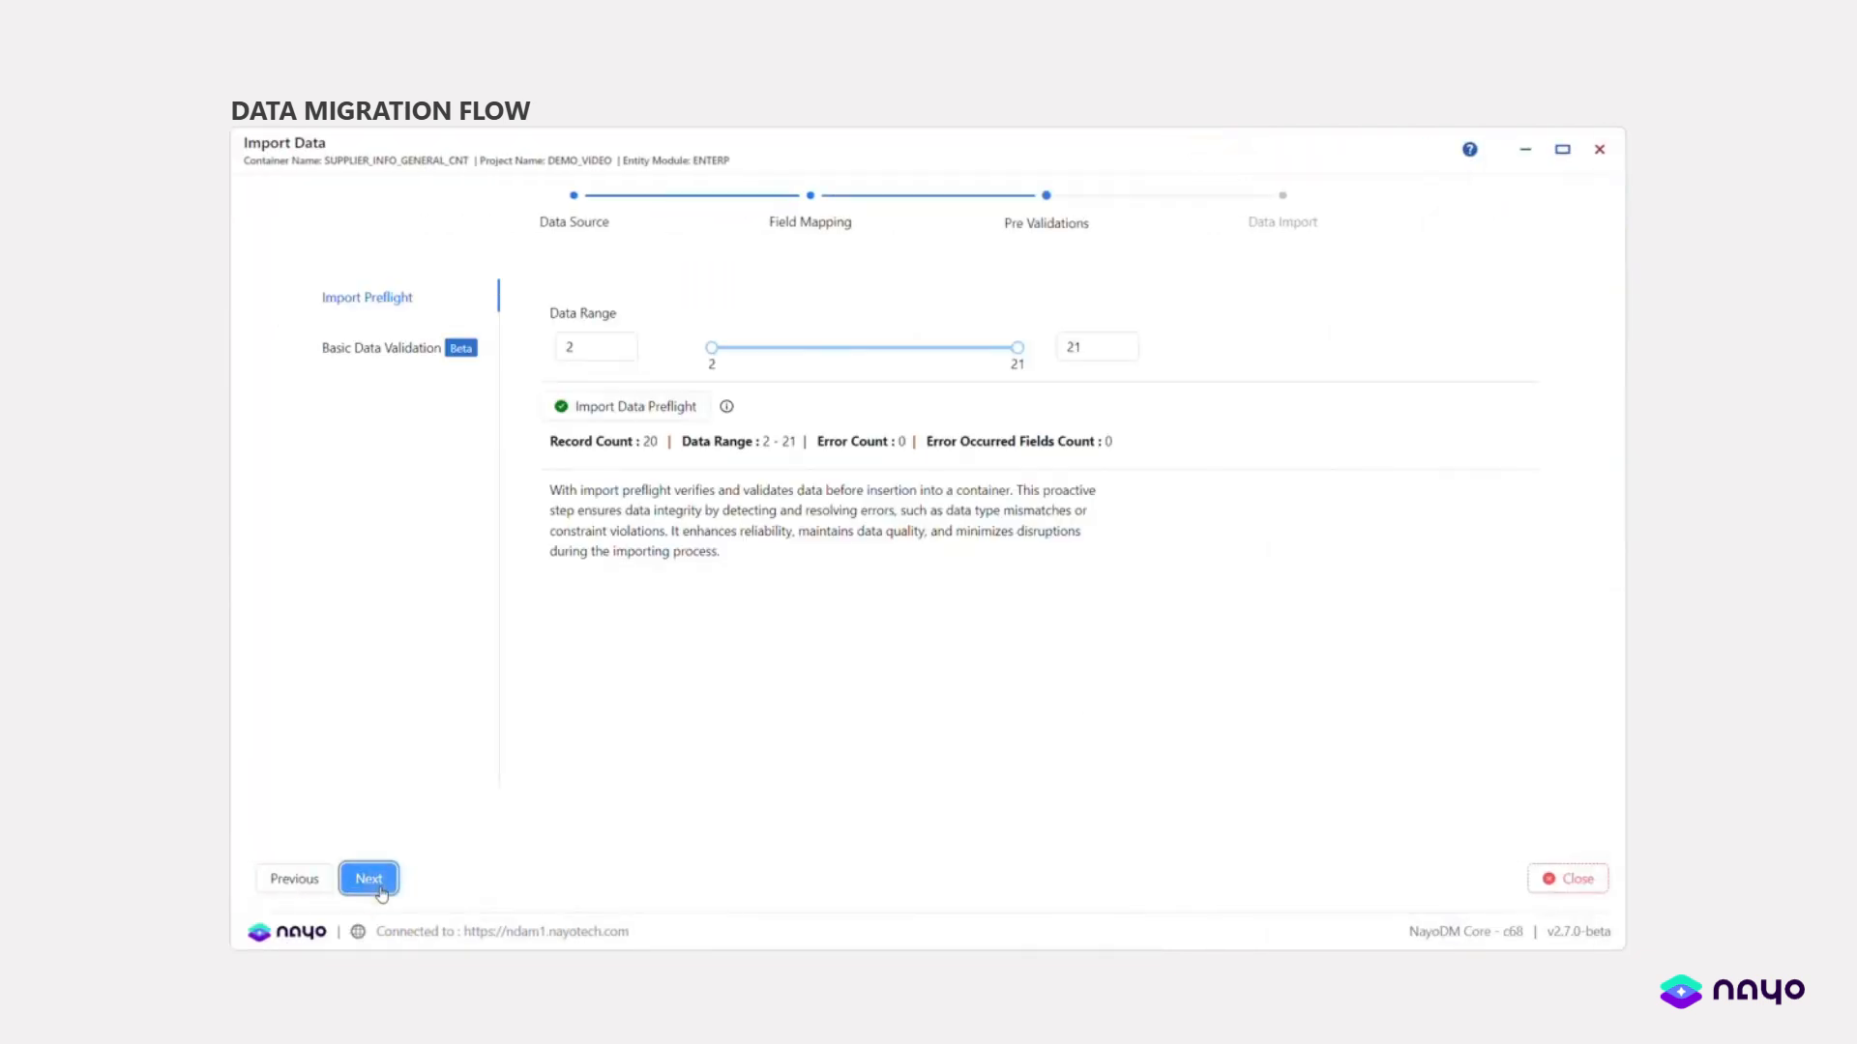
{"action": "left_click", "coordinate": [609, 406]}
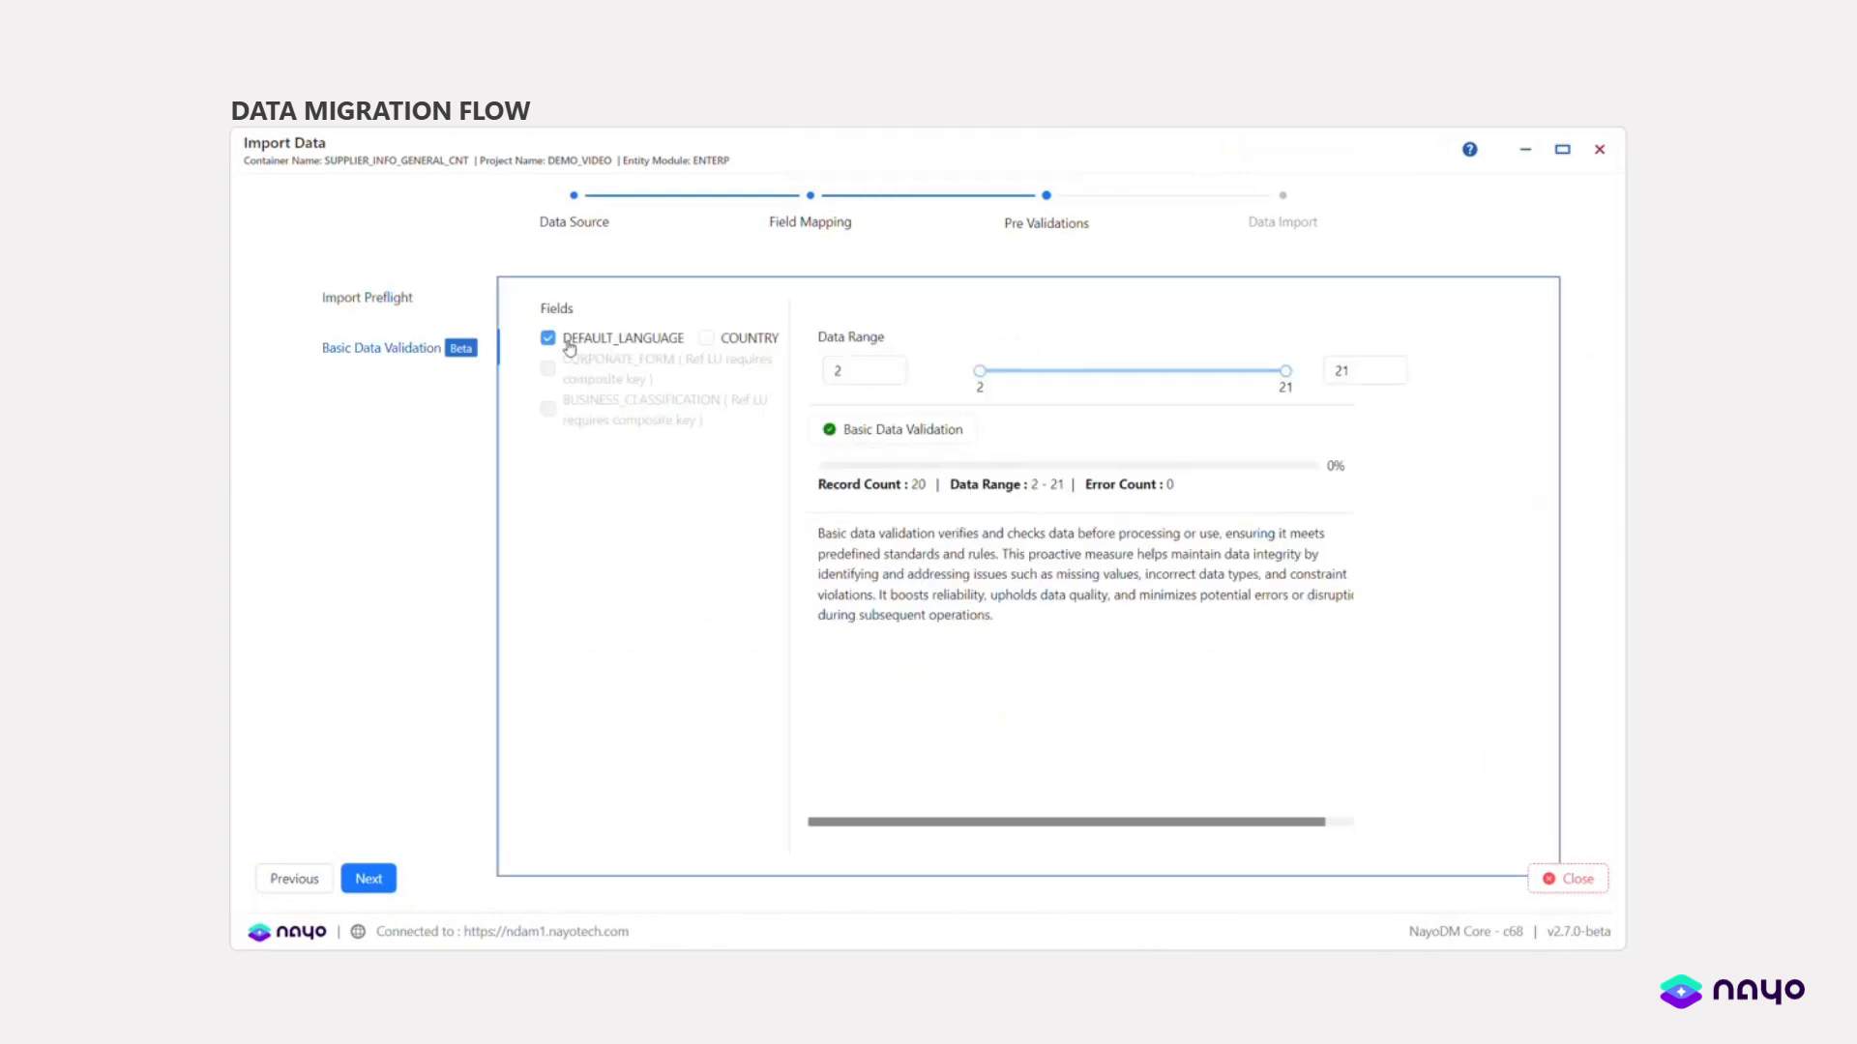
{"action": "left_click", "coordinate": [549, 338]}
{"action": "left_click", "coordinate": [570, 346]}
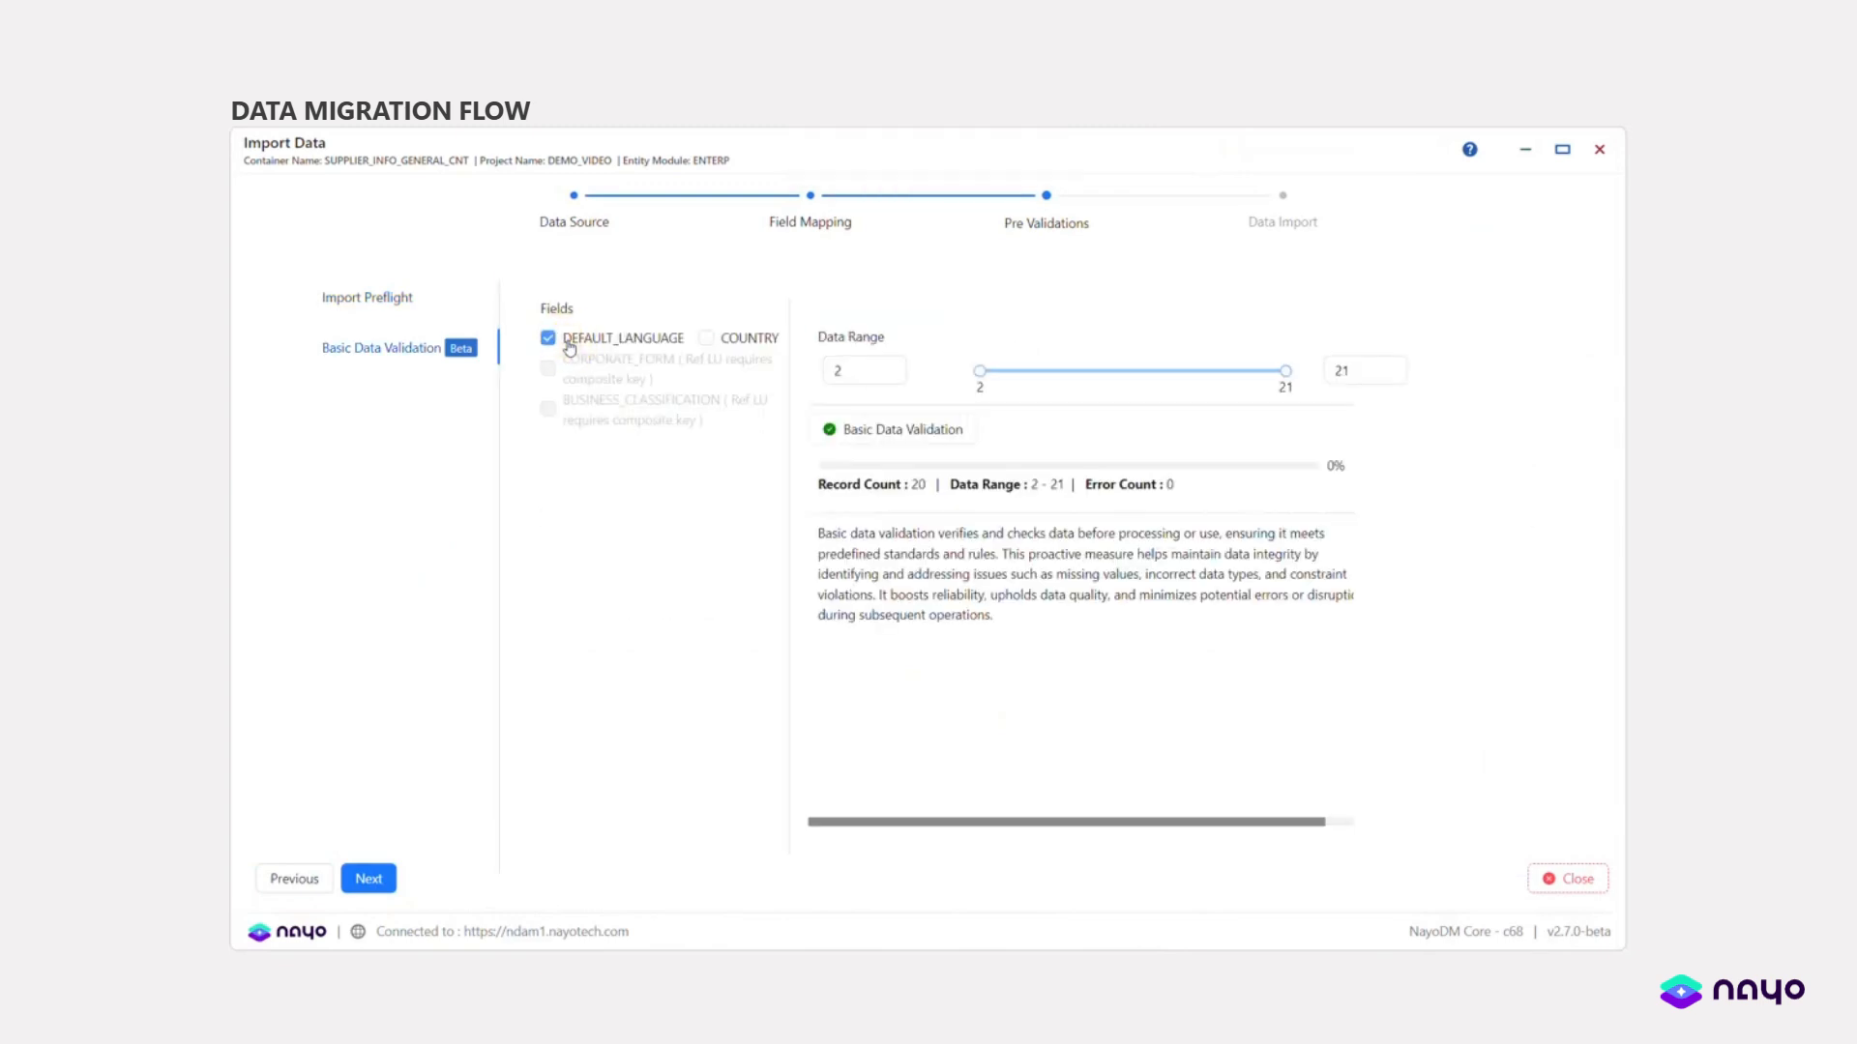
{"action": "left_click", "coordinate": [731, 341]}
{"action": "left_click", "coordinate": [914, 435]}
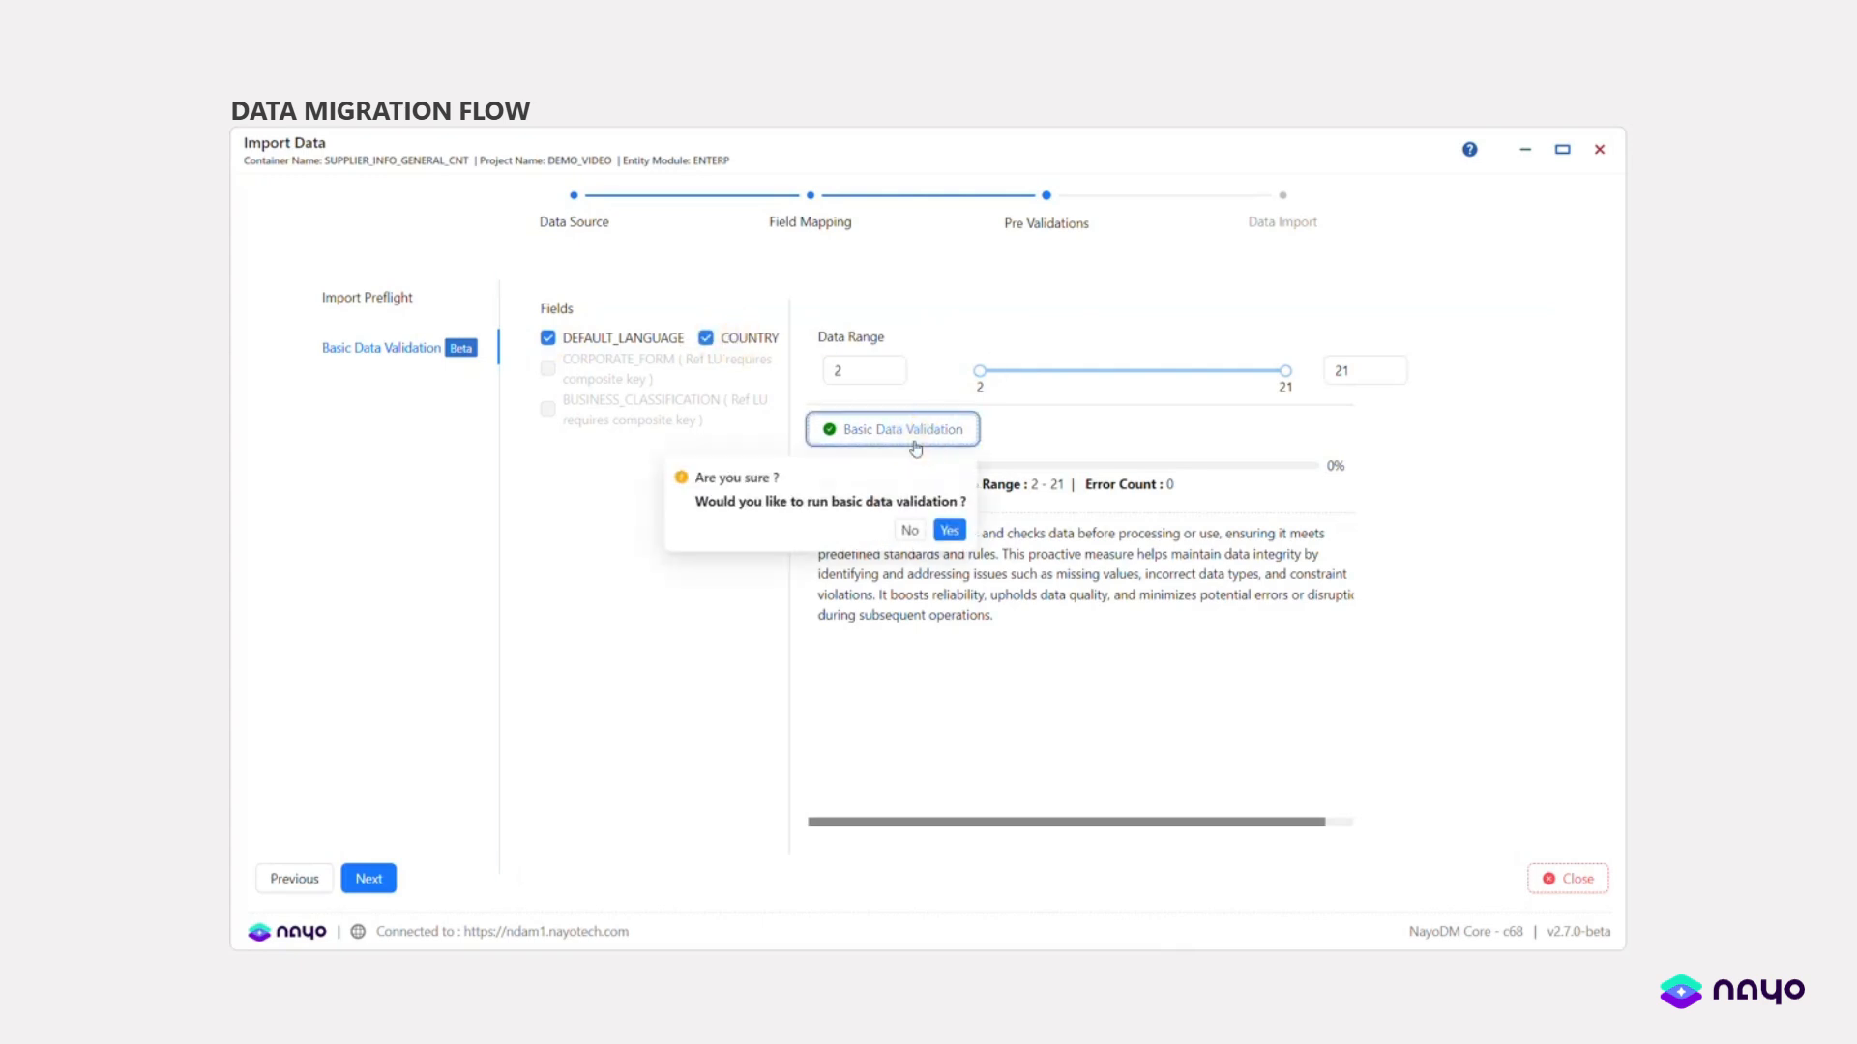
{"action": "left_click", "coordinate": [949, 530]}
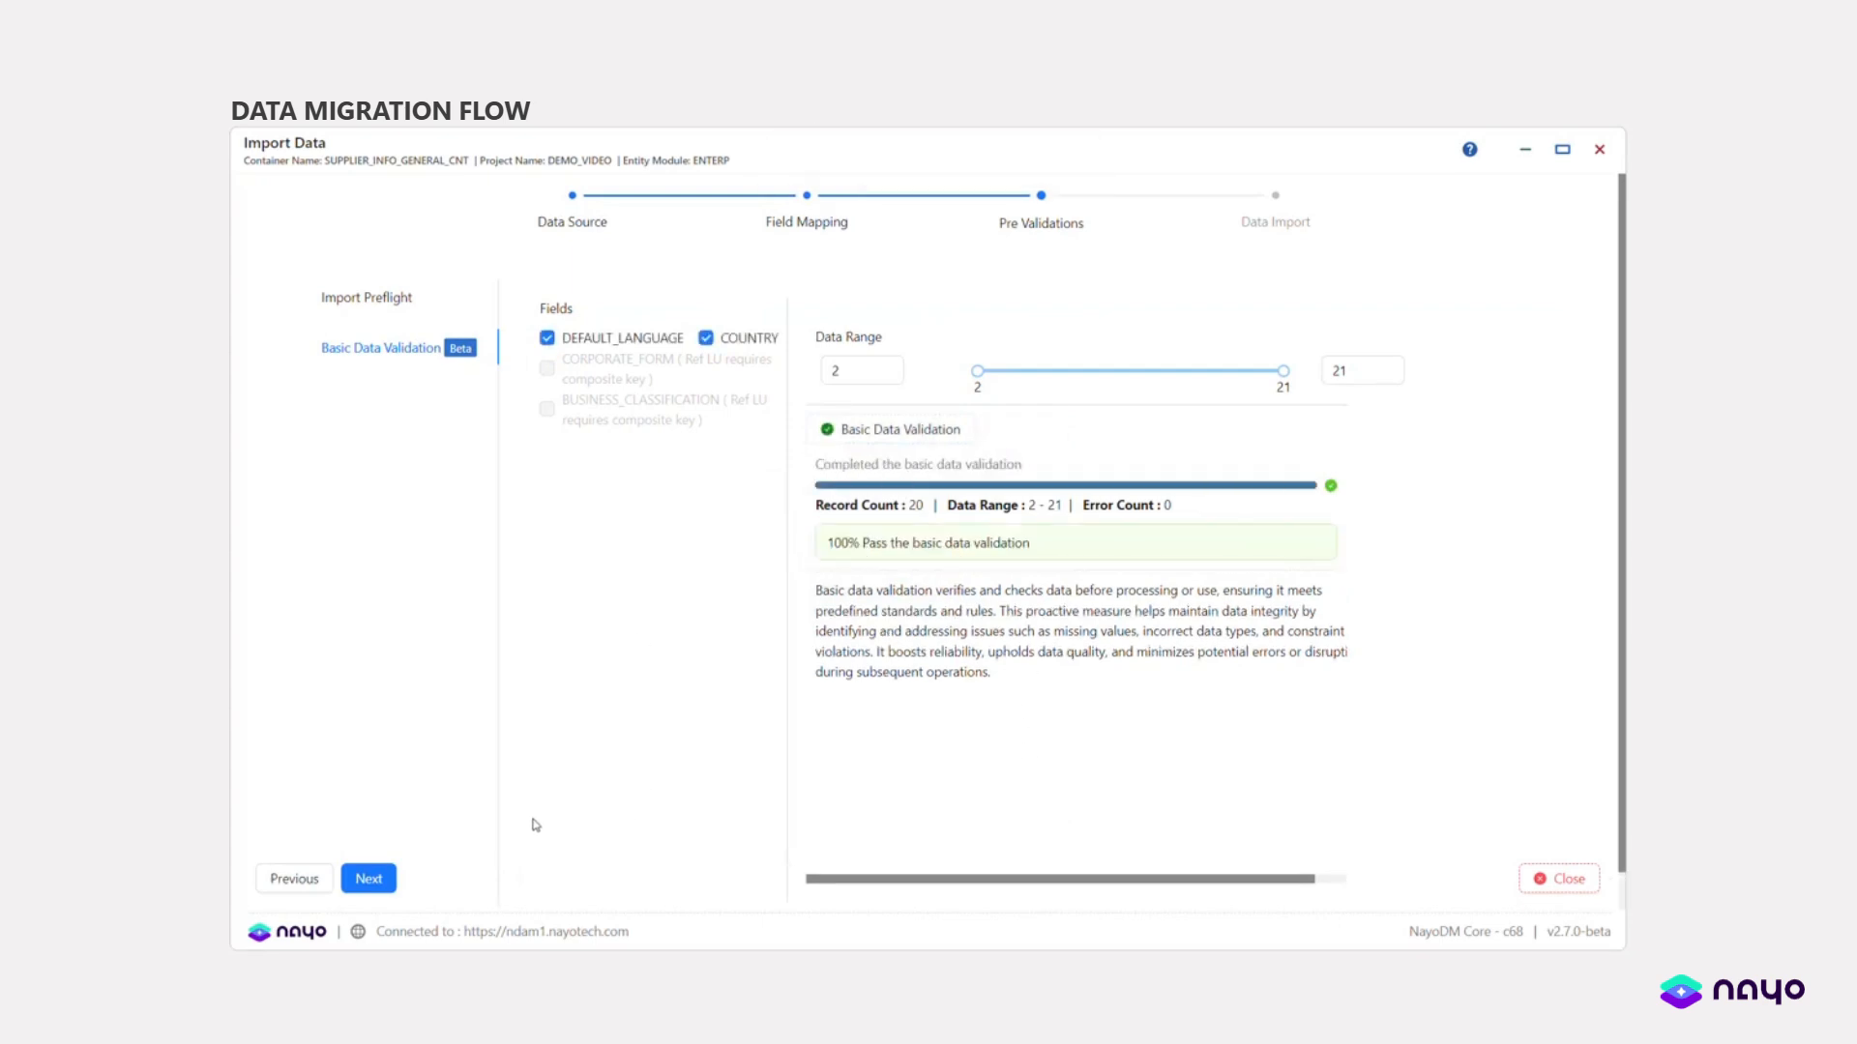
{"action": "left_click", "coordinate": [366, 886]}
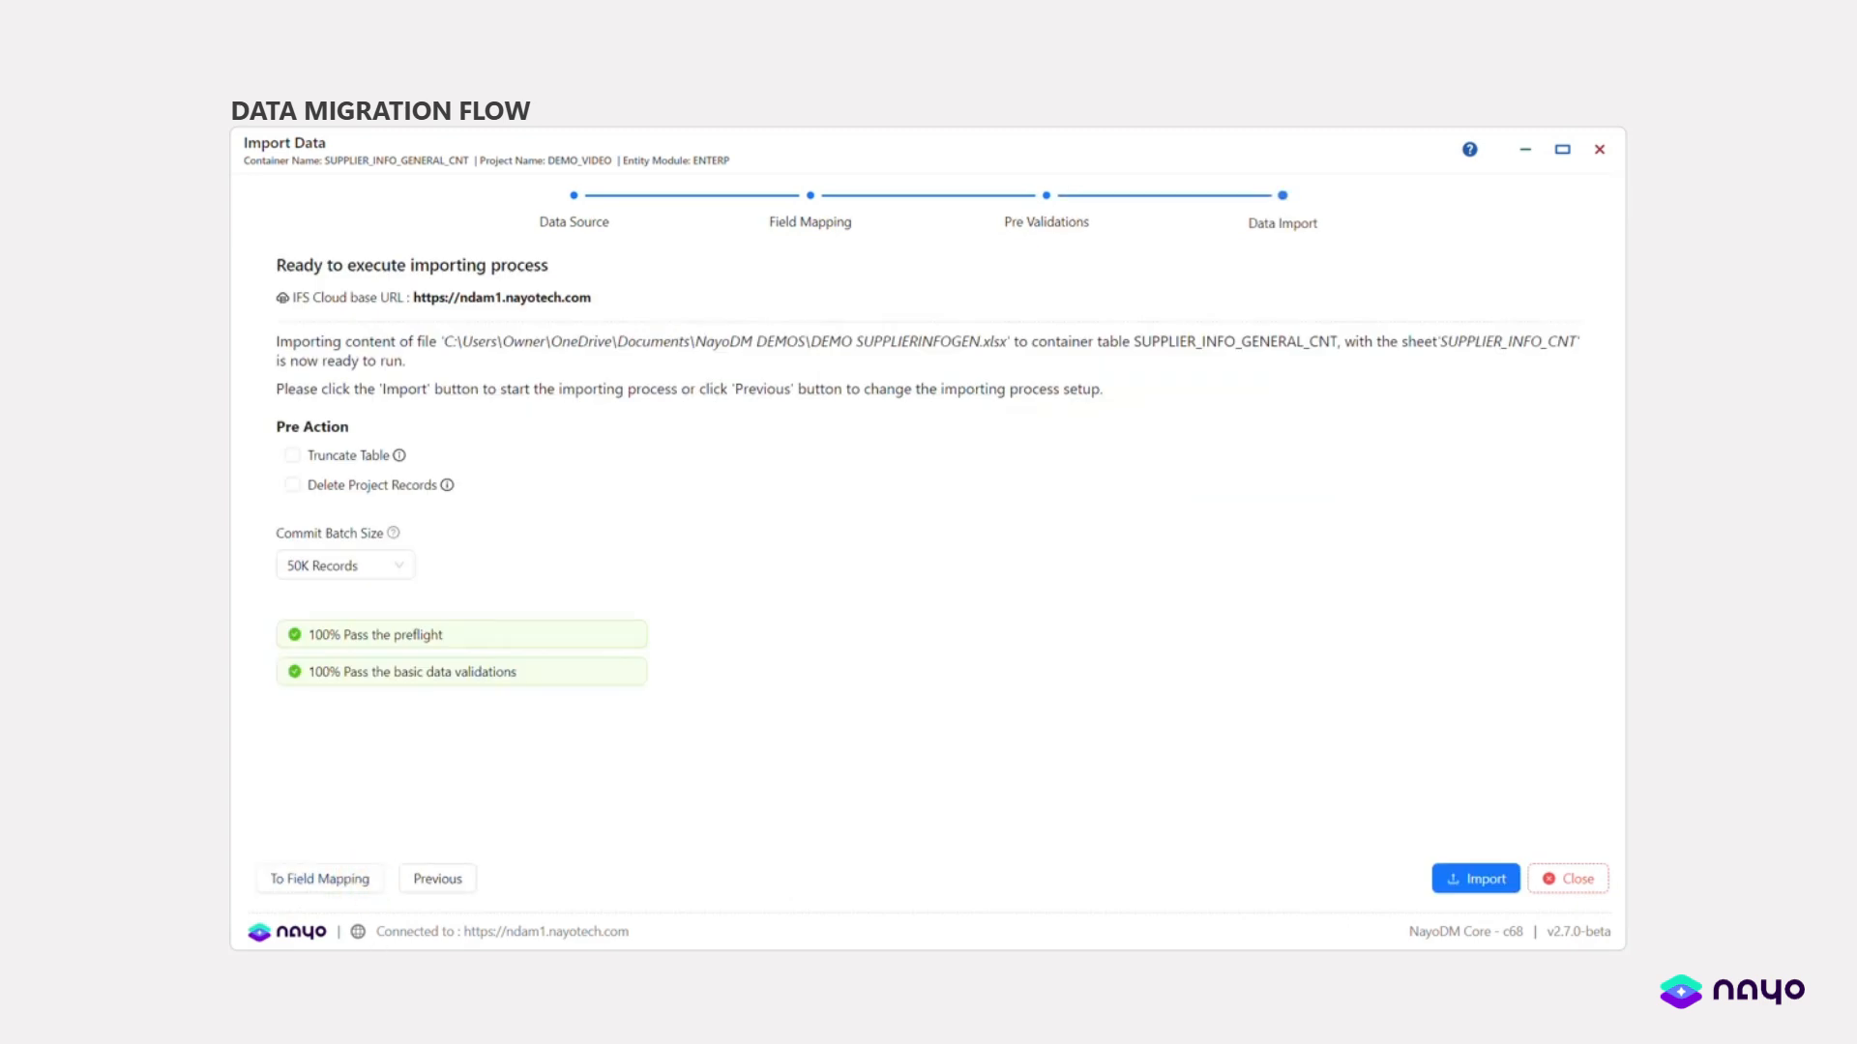
- Start the import into SUPPLIER_INFO_GENERAL_CNT with no pre-action and a 50K Records commit batch size, and close the wizard
{"action": "left_click_drag", "start_coordinate": [1334, 342], "coordinate": [1131, 342]}
{"action": "left_click", "coordinate": [1229, 571]}
{"action": "left_click", "coordinate": [337, 465]}
{"action": "left_click", "coordinate": [336, 465]}
{"action": "left_click", "coordinate": [353, 571]}
{"action": "scroll", "coordinate": [369, 740], "scroll_direction": "down", "scroll_amount": 2}
{"action": "scroll", "coordinate": [364, 759], "scroll_direction": "up", "scroll_amount": 2}
{"action": "left_click", "coordinate": [520, 577]}
{"action": "left_click", "coordinate": [1491, 882]}
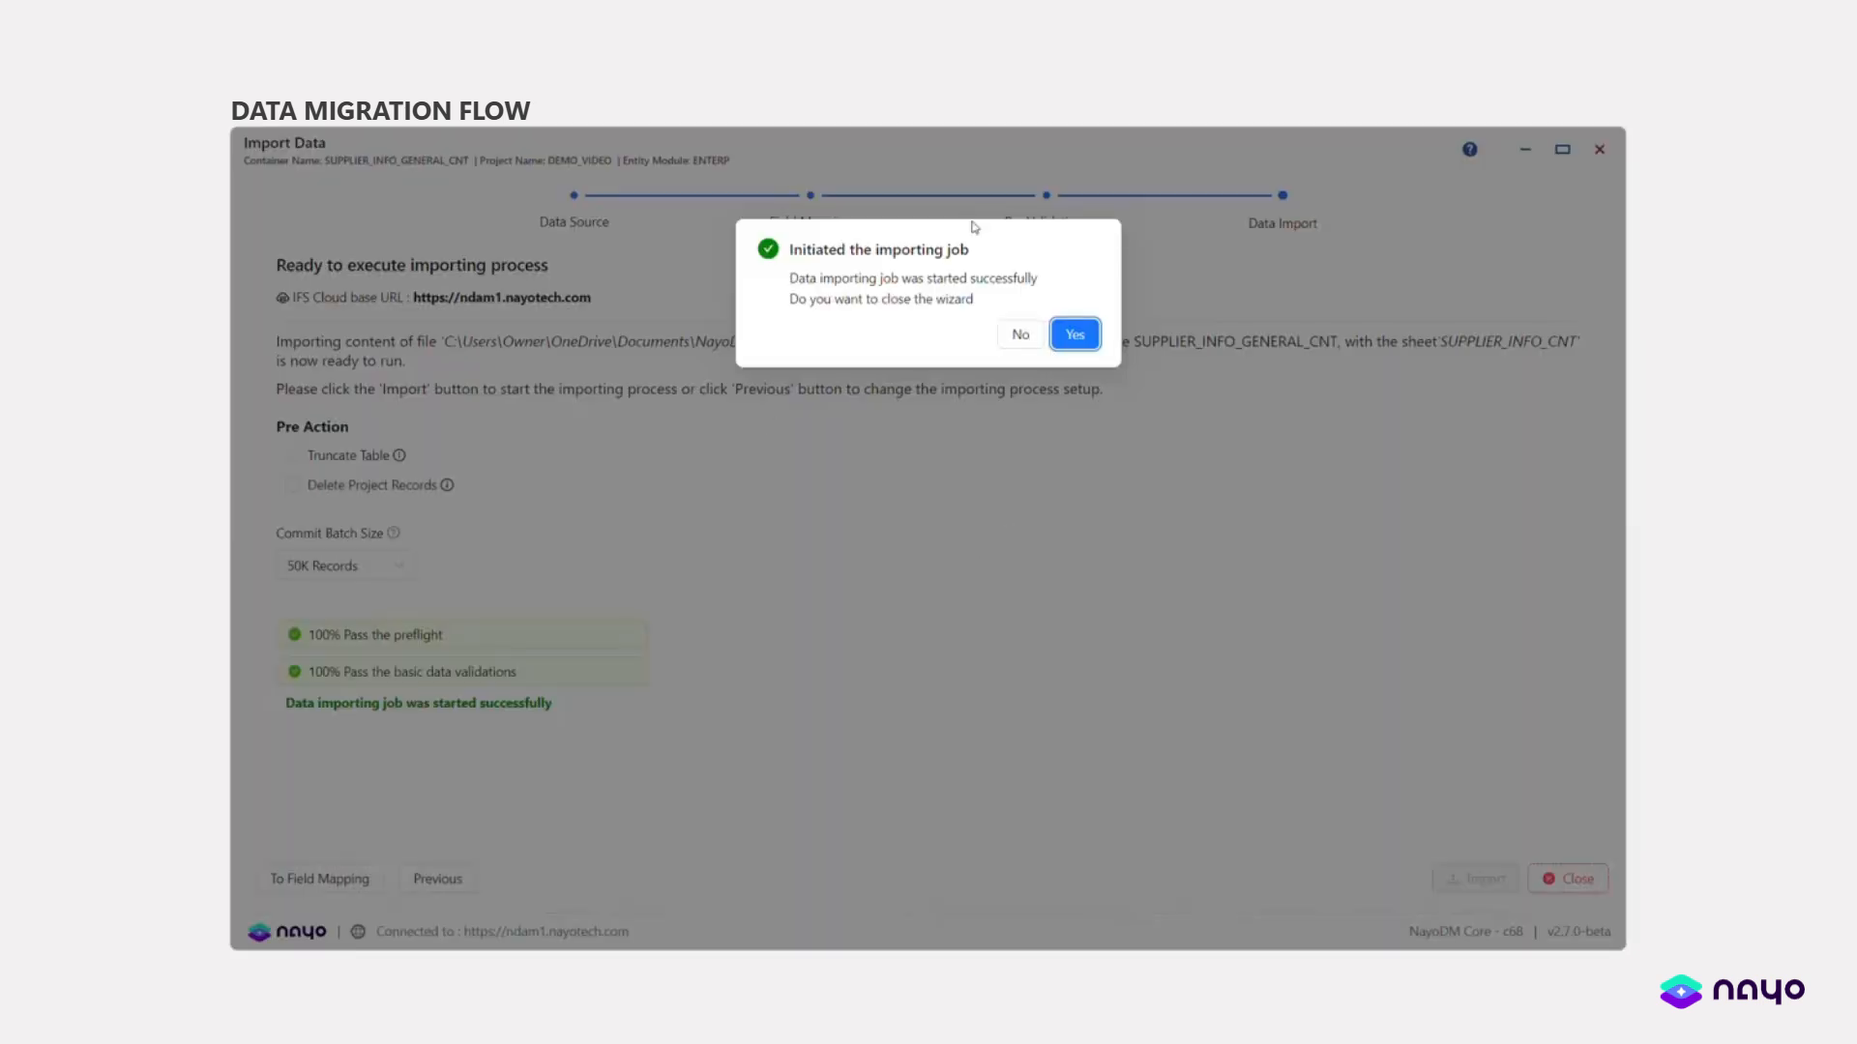
{"action": "left_click", "coordinate": [1075, 333]}
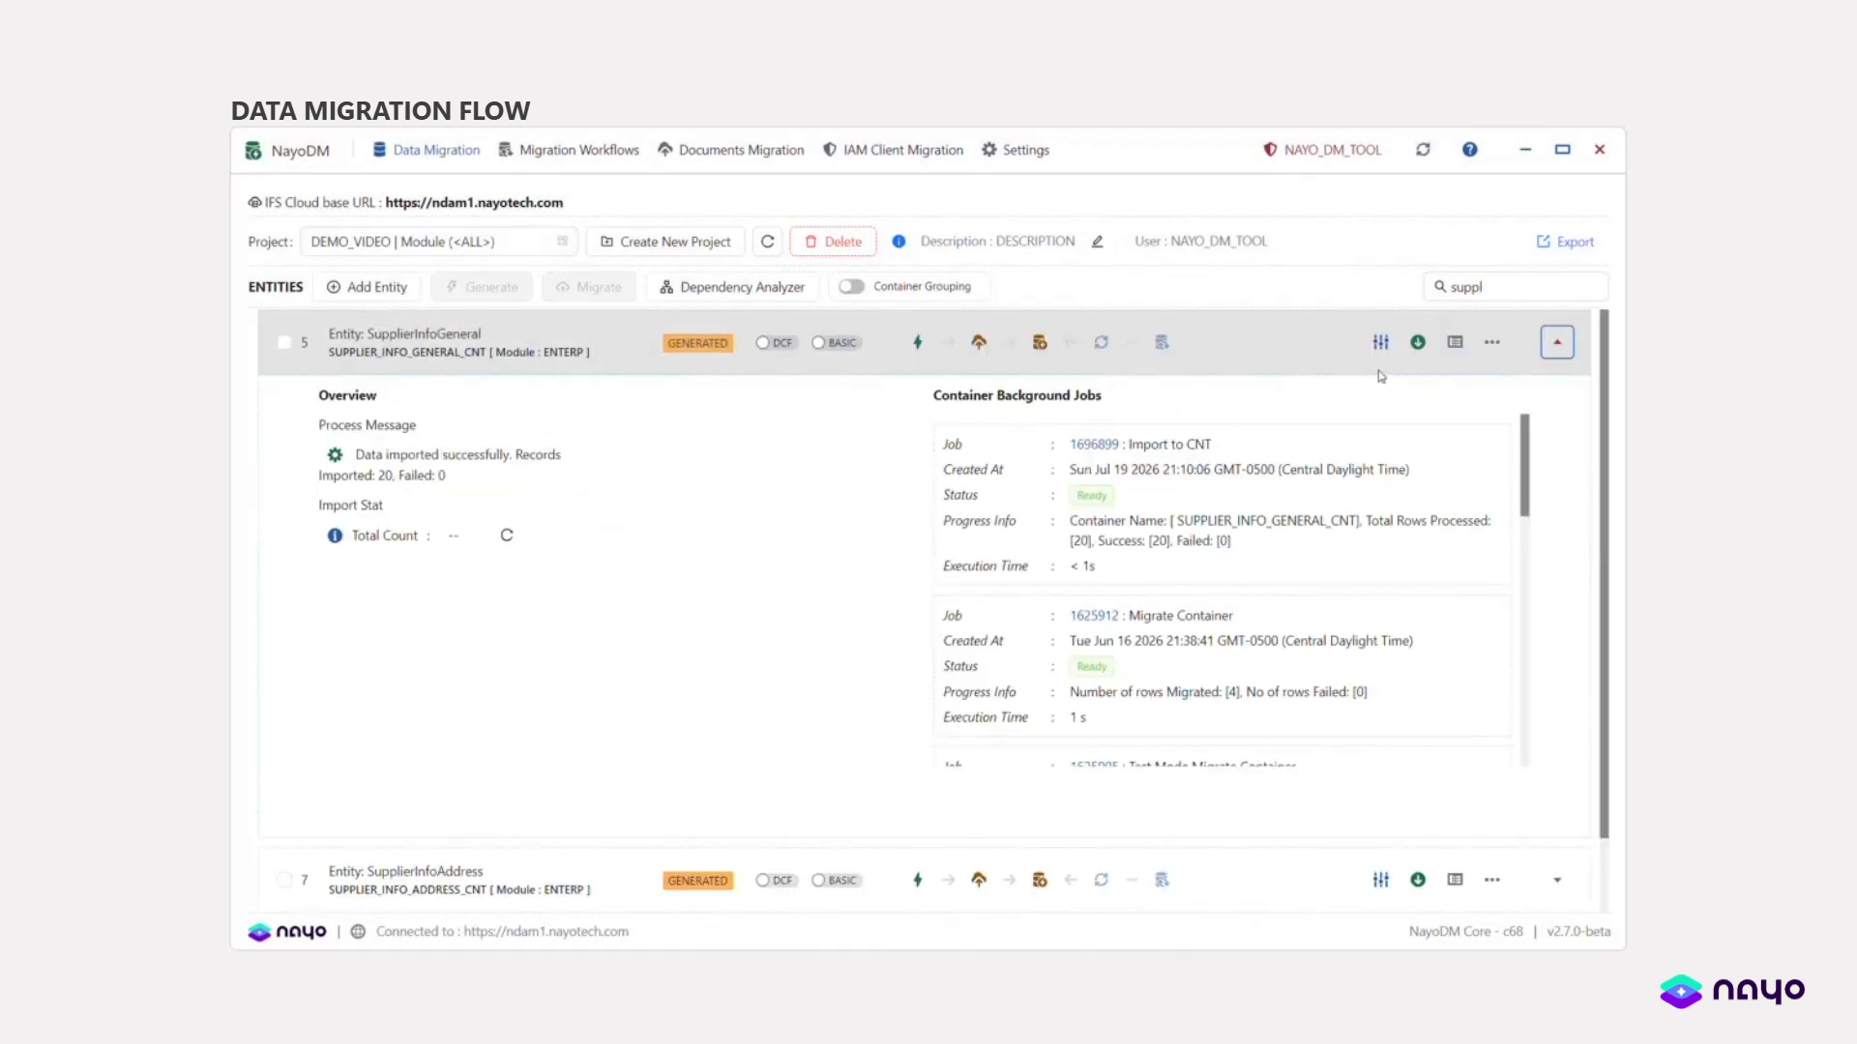
- Review the record counts and outcome split in SupplierInfoGeneral's container data analysis, and return to the entity list
{"action": "left_click", "coordinate": [1456, 343]}
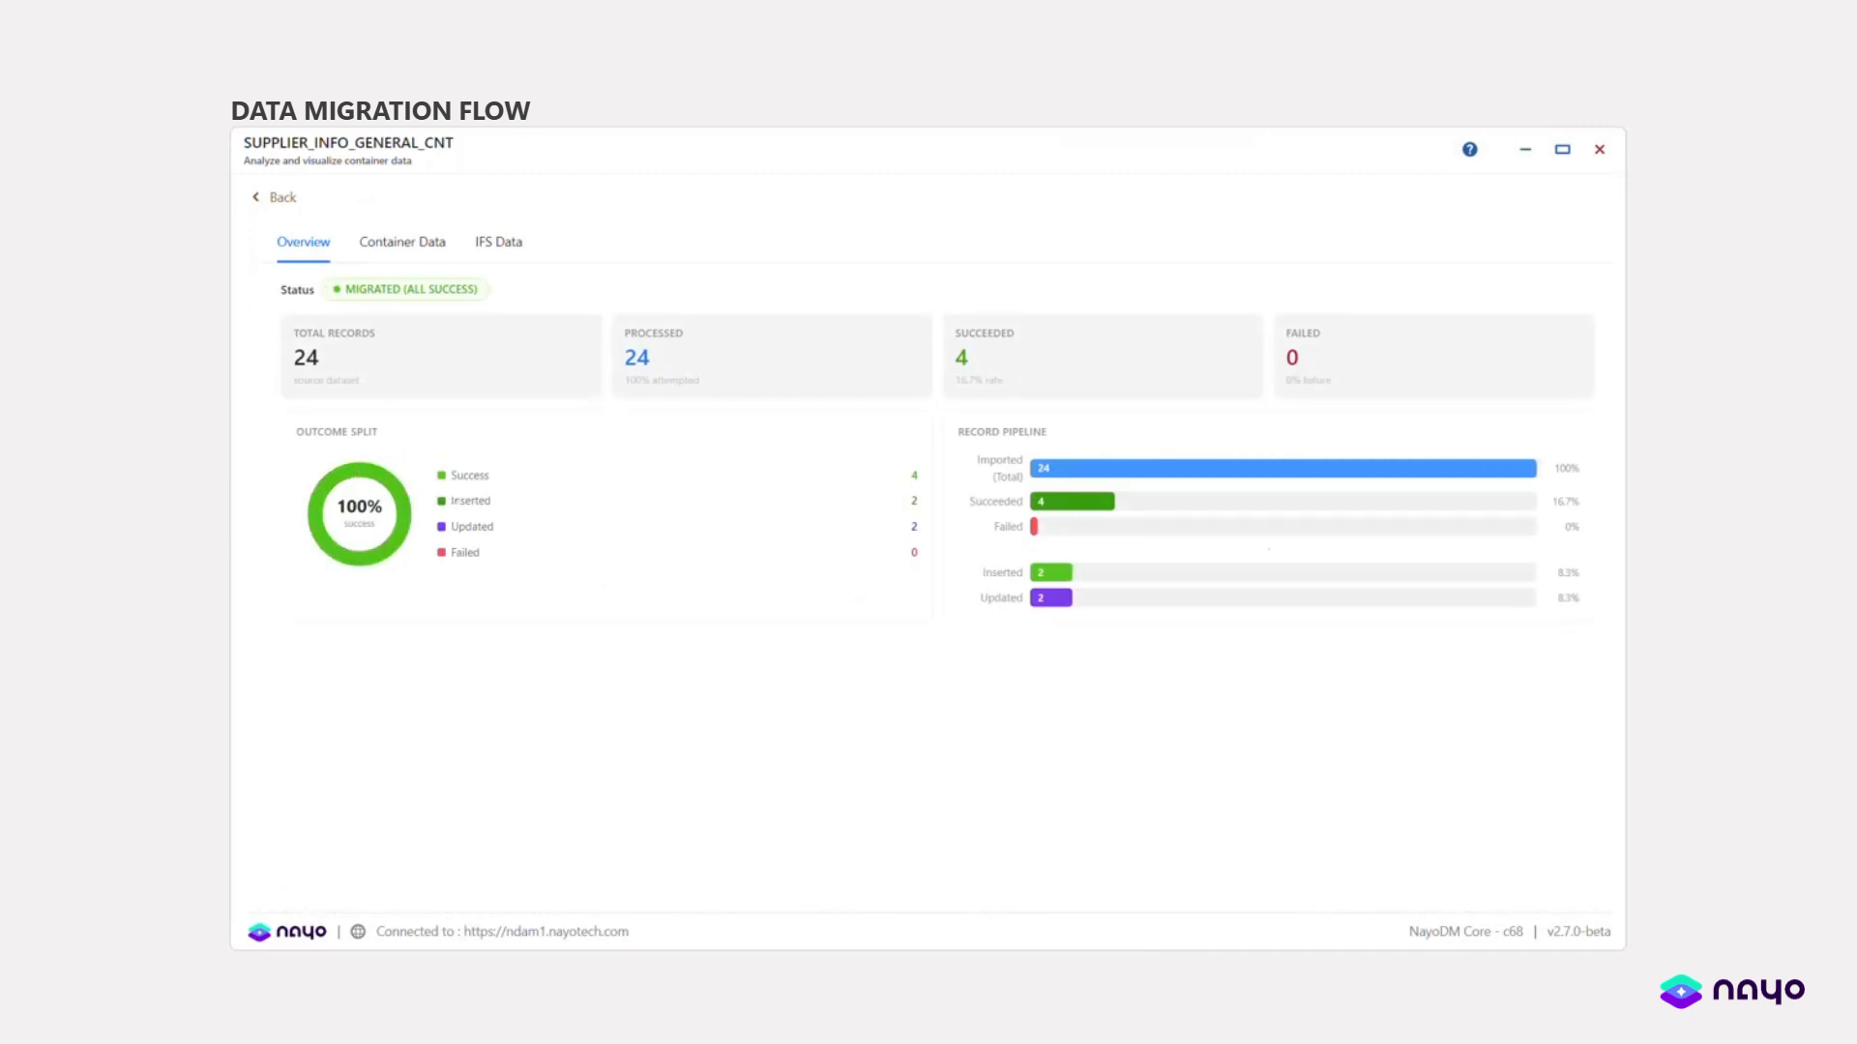
{"action": "left_click", "coordinate": [275, 197]}
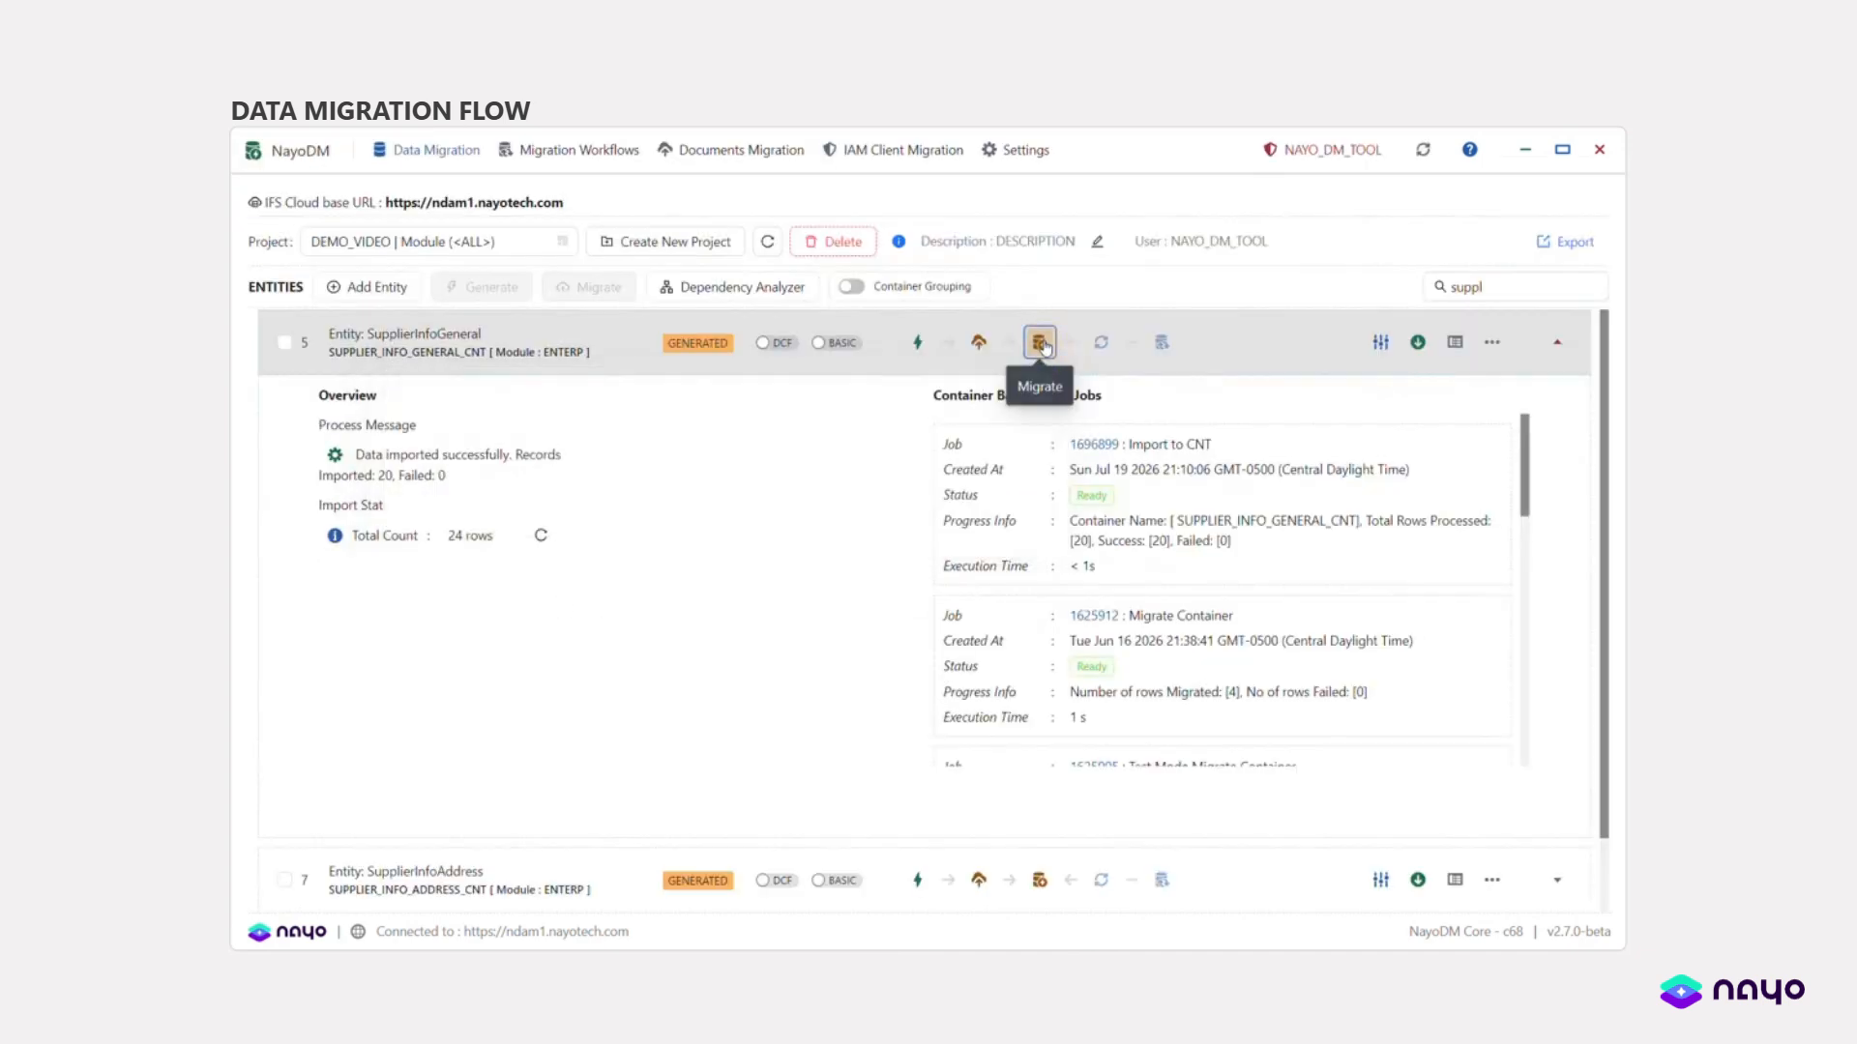
- Run a test mode migration of SupplierInfoGeneral on 12 rows, with insert and update allowed
{"action": "left_click", "coordinate": [1041, 345]}
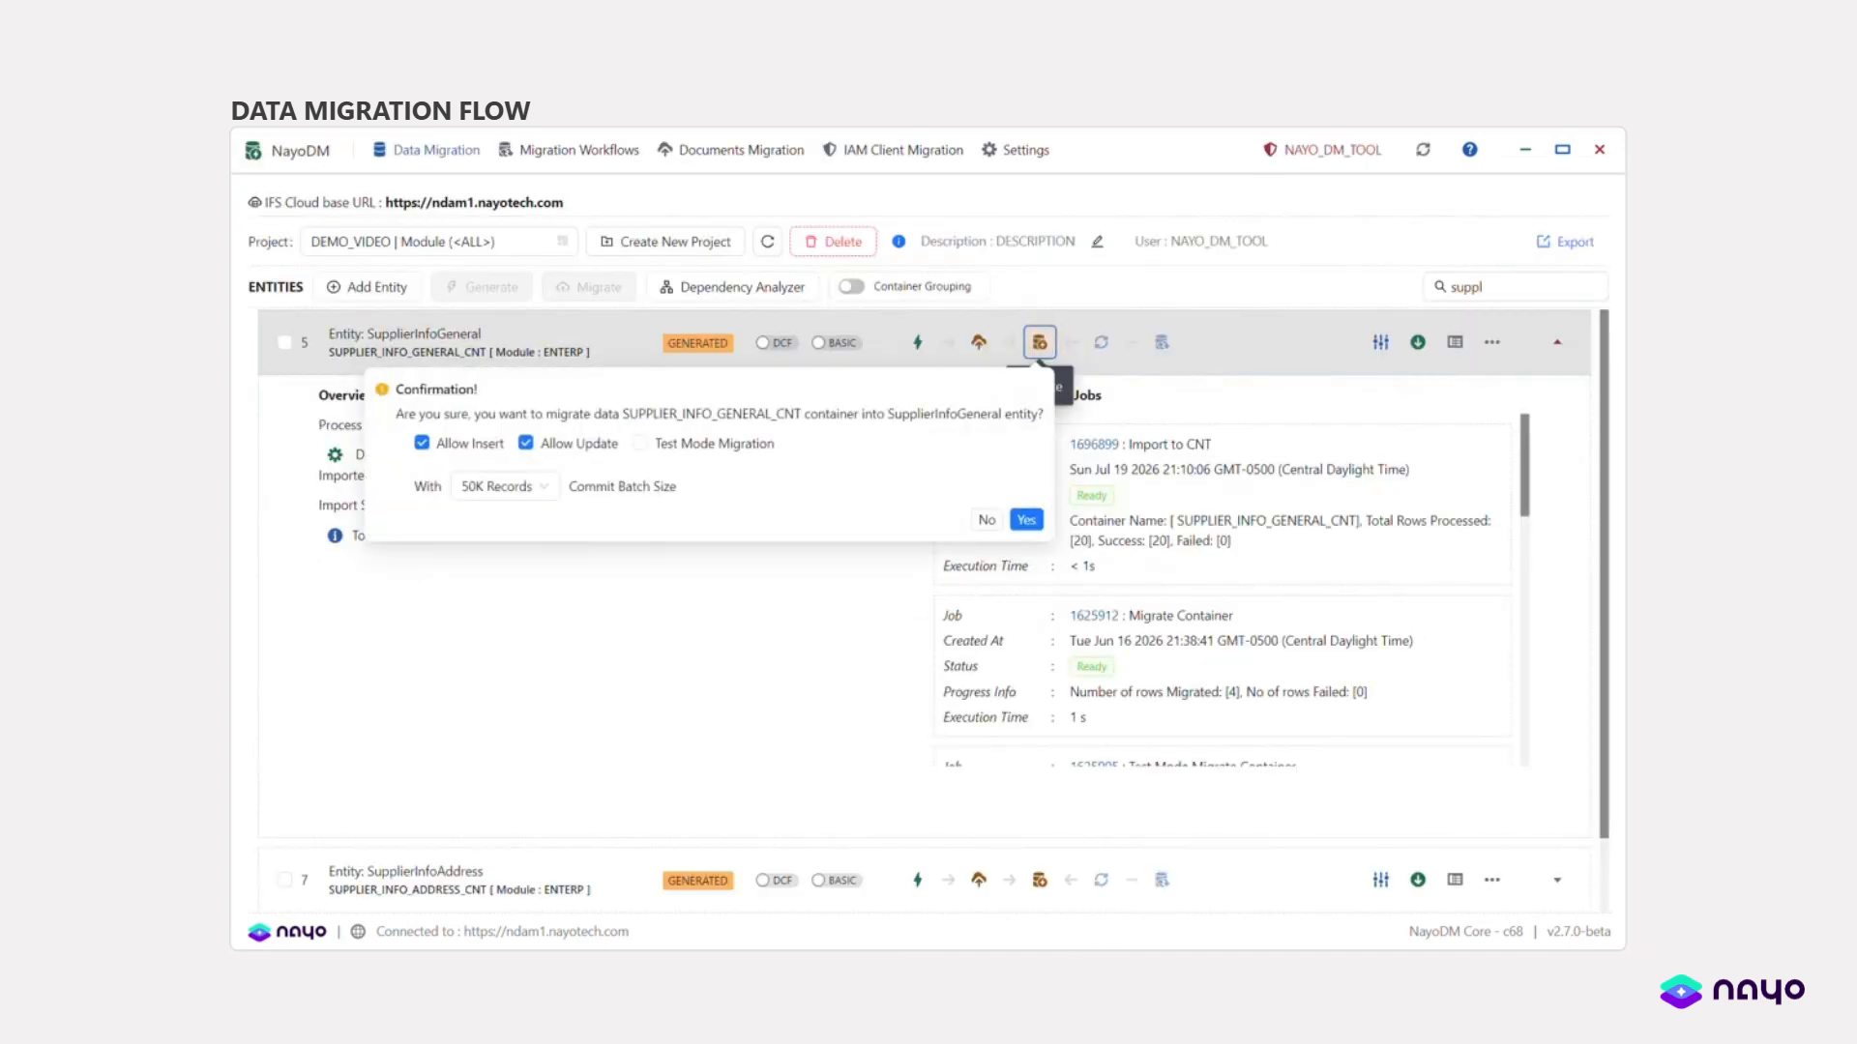
{"action": "left_click", "coordinate": [697, 451]}
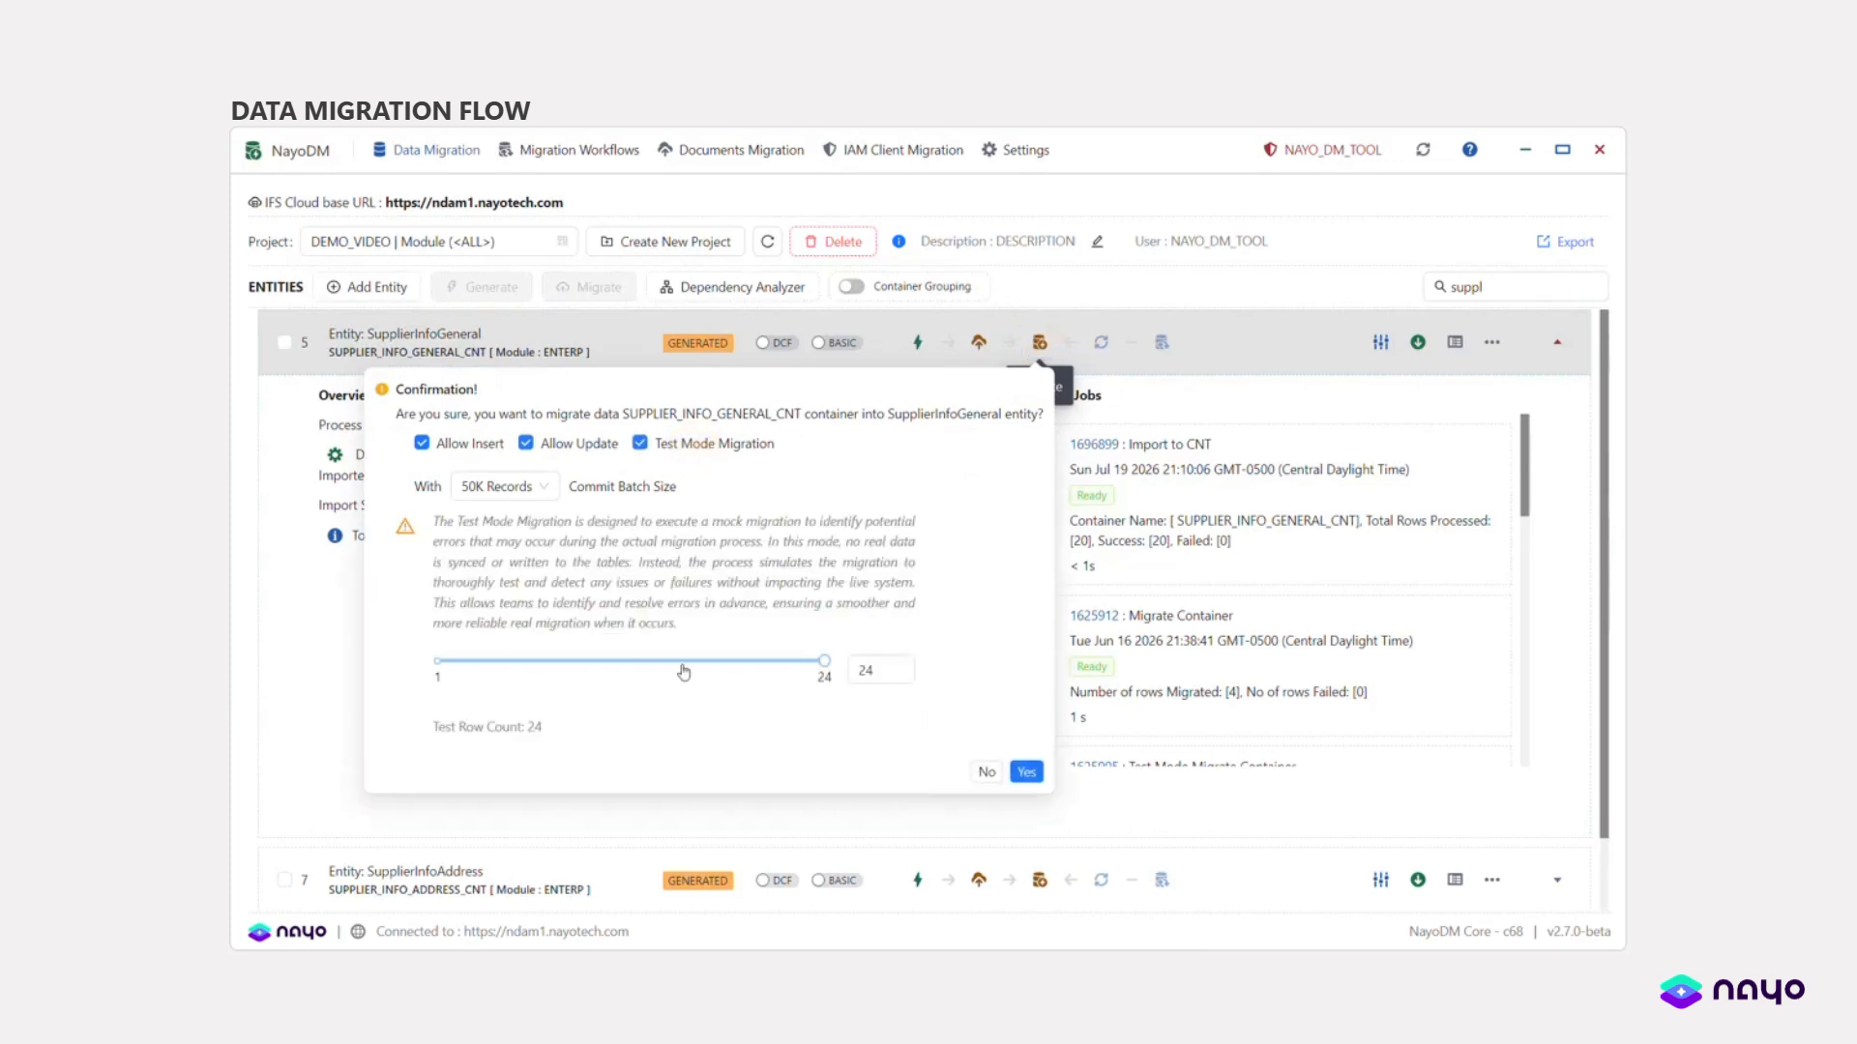
{"action": "left_click", "coordinate": [870, 670]}
{"action": "key", "text": "BackSpace"}
{"action": "key", "text": "BackSpace"}
{"action": "type", "text": "12"}
{"action": "left_click", "coordinate": [1027, 772]}
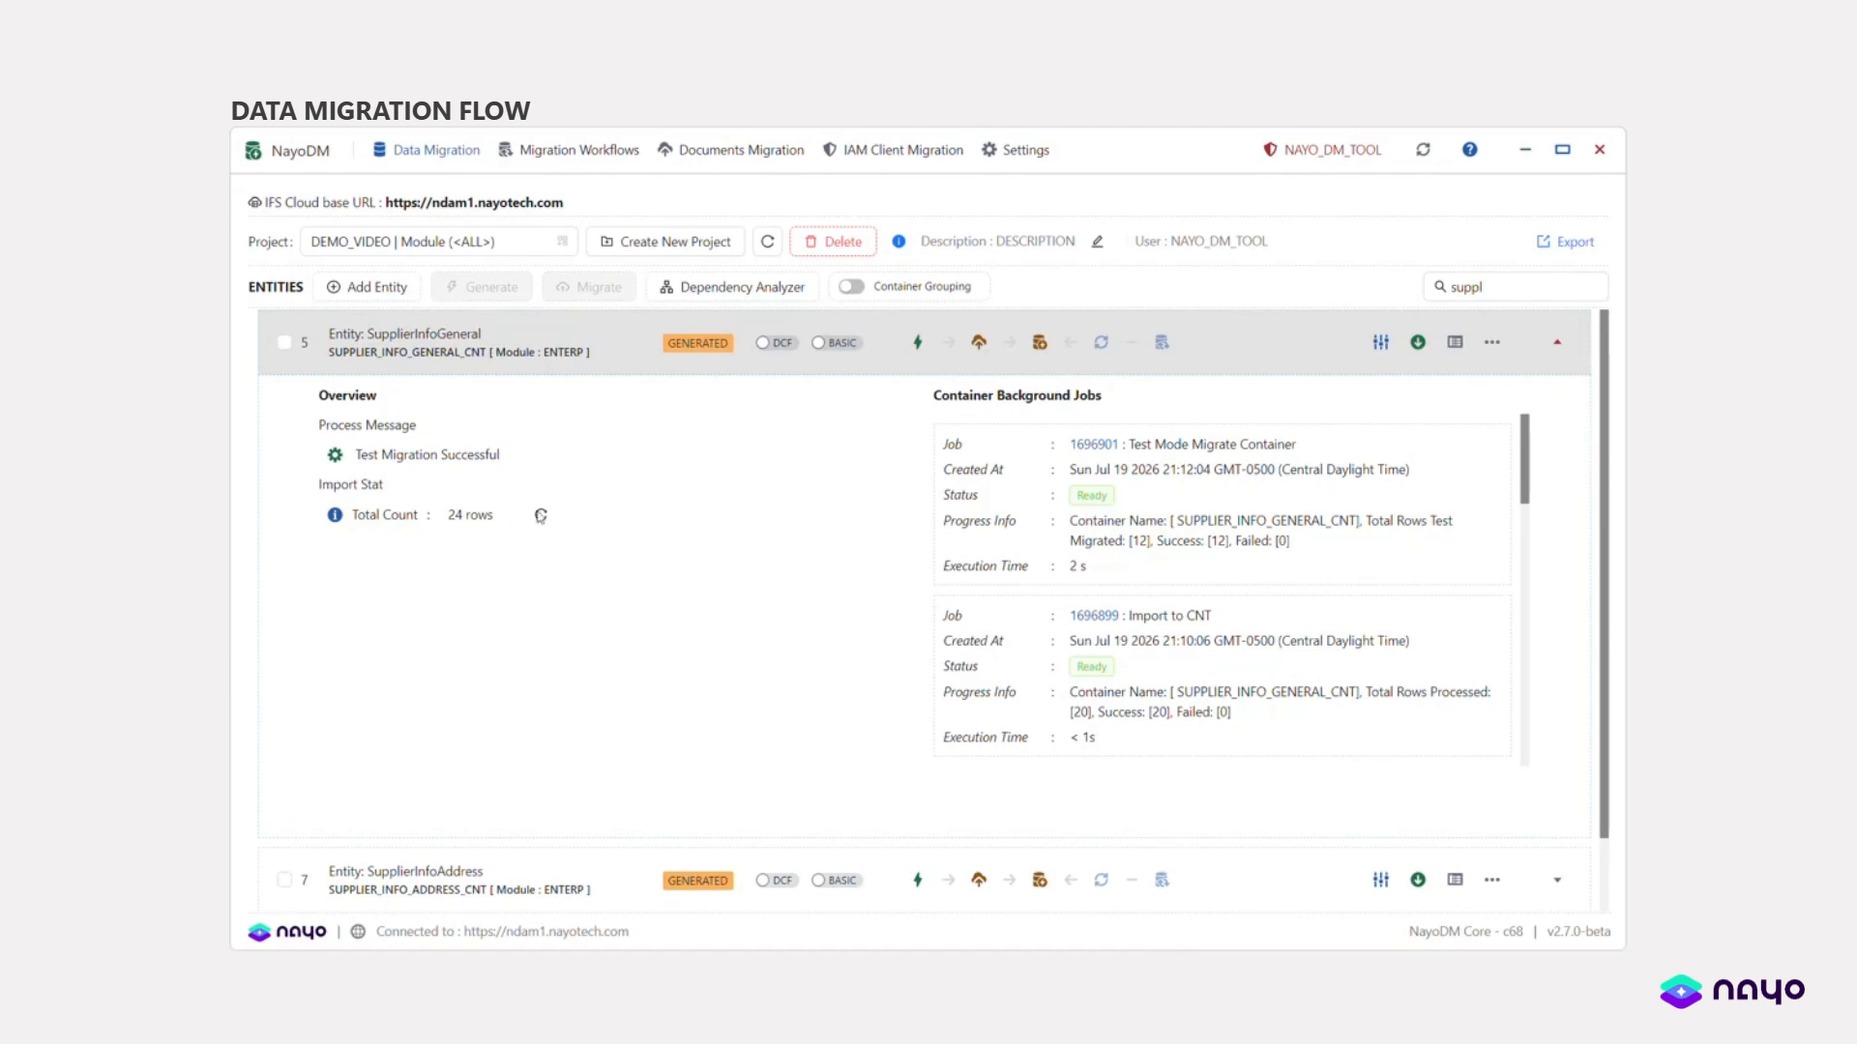
- Check the test migration job and run the actual SupplierInfoGeneral migration with insert and update allowed and a 50K Records commit batch size
{"action": "left_click_drag", "start_coordinate": [1127, 444], "coordinate": [1318, 456]}
{"action": "left_click", "coordinate": [830, 525]}
{"action": "left_click", "coordinate": [1040, 342]}
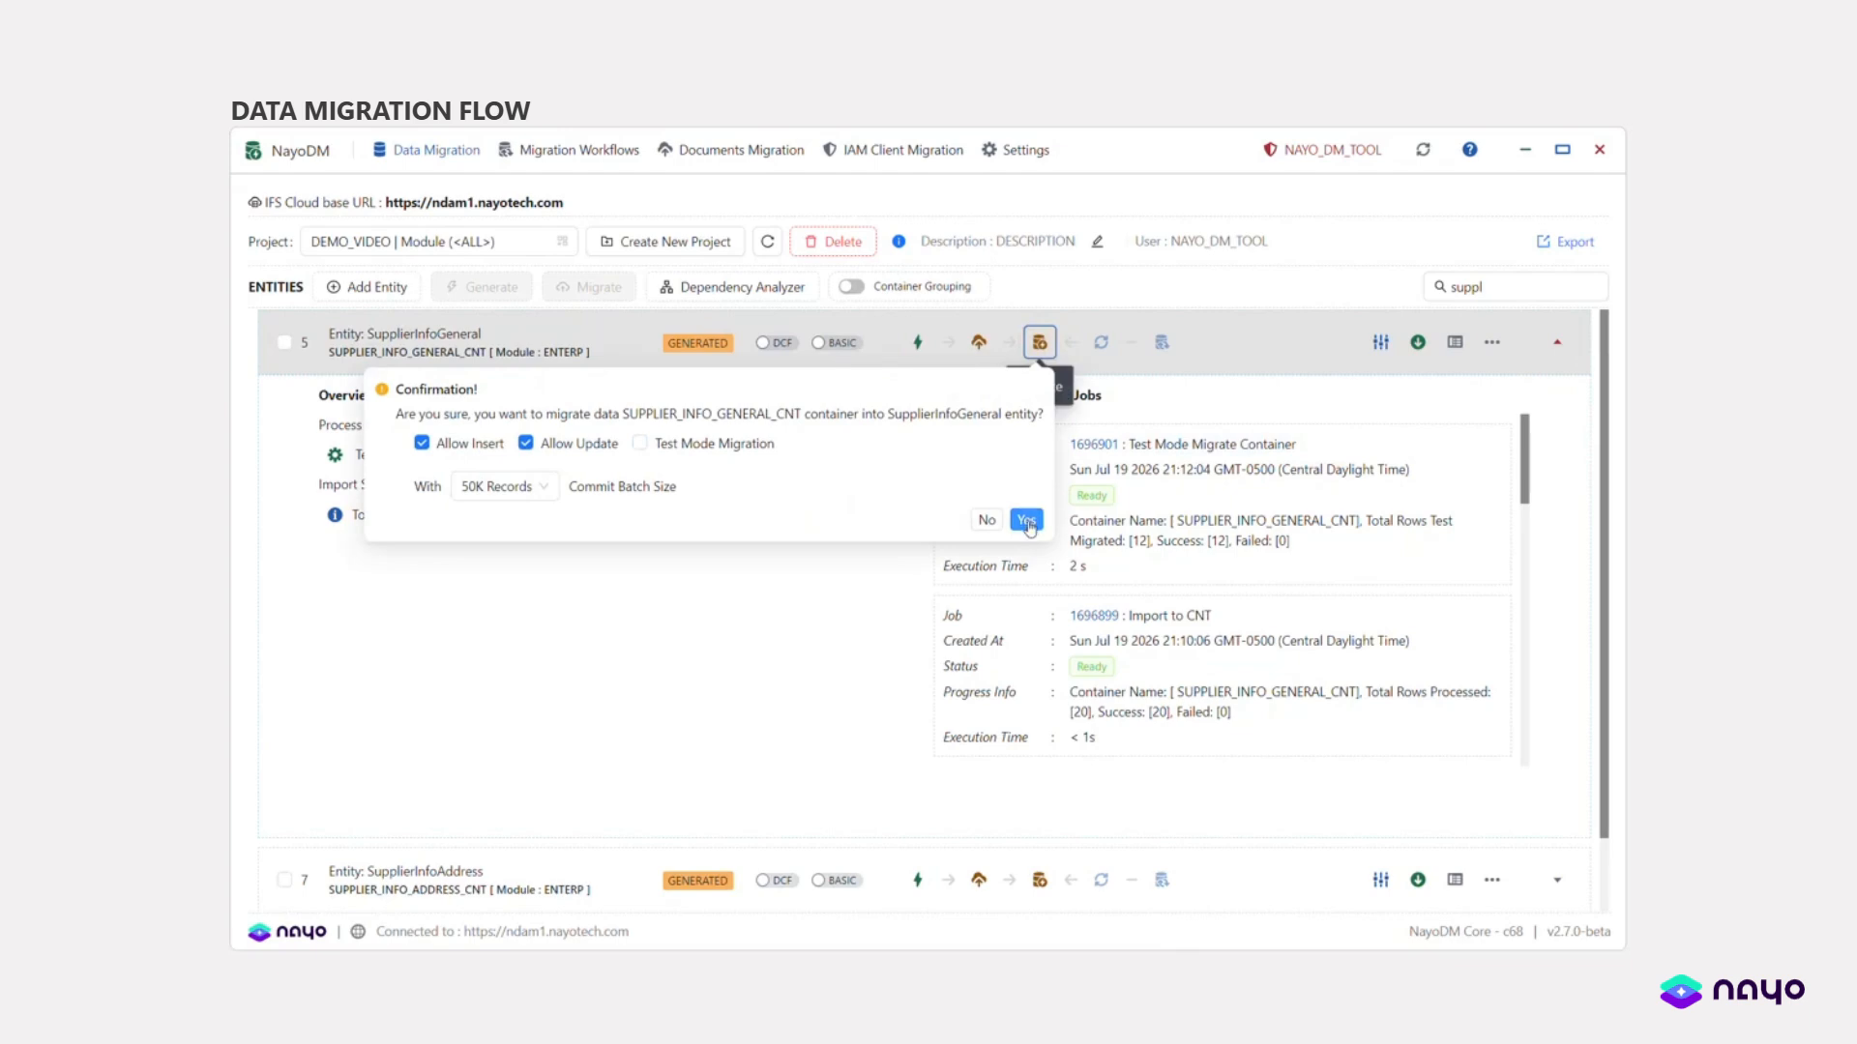
{"action": "left_click", "coordinate": [1027, 523]}
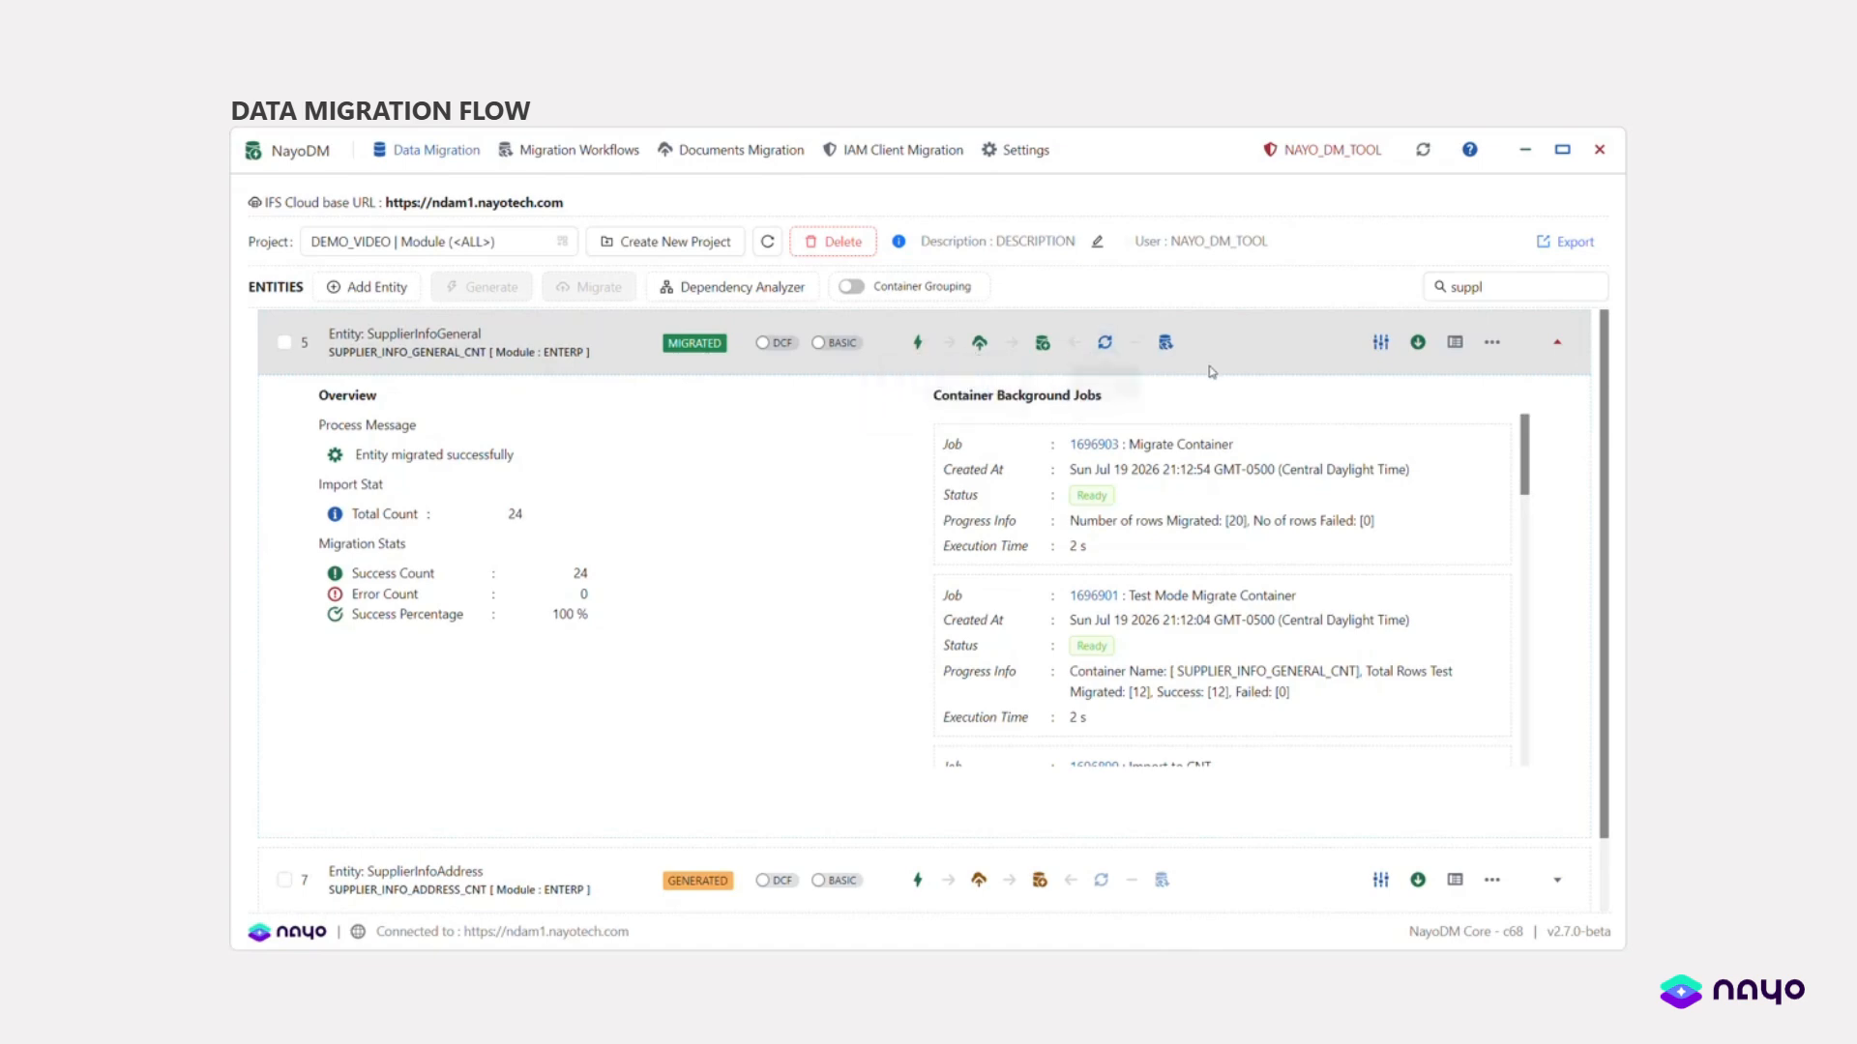
- Review the migrated record counts and record pipeline in SupplierInfoGeneral's container data overview, and return to the entity list
{"action": "left_click", "coordinate": [1457, 354]}
{"action": "left_click", "coordinate": [1461, 346]}
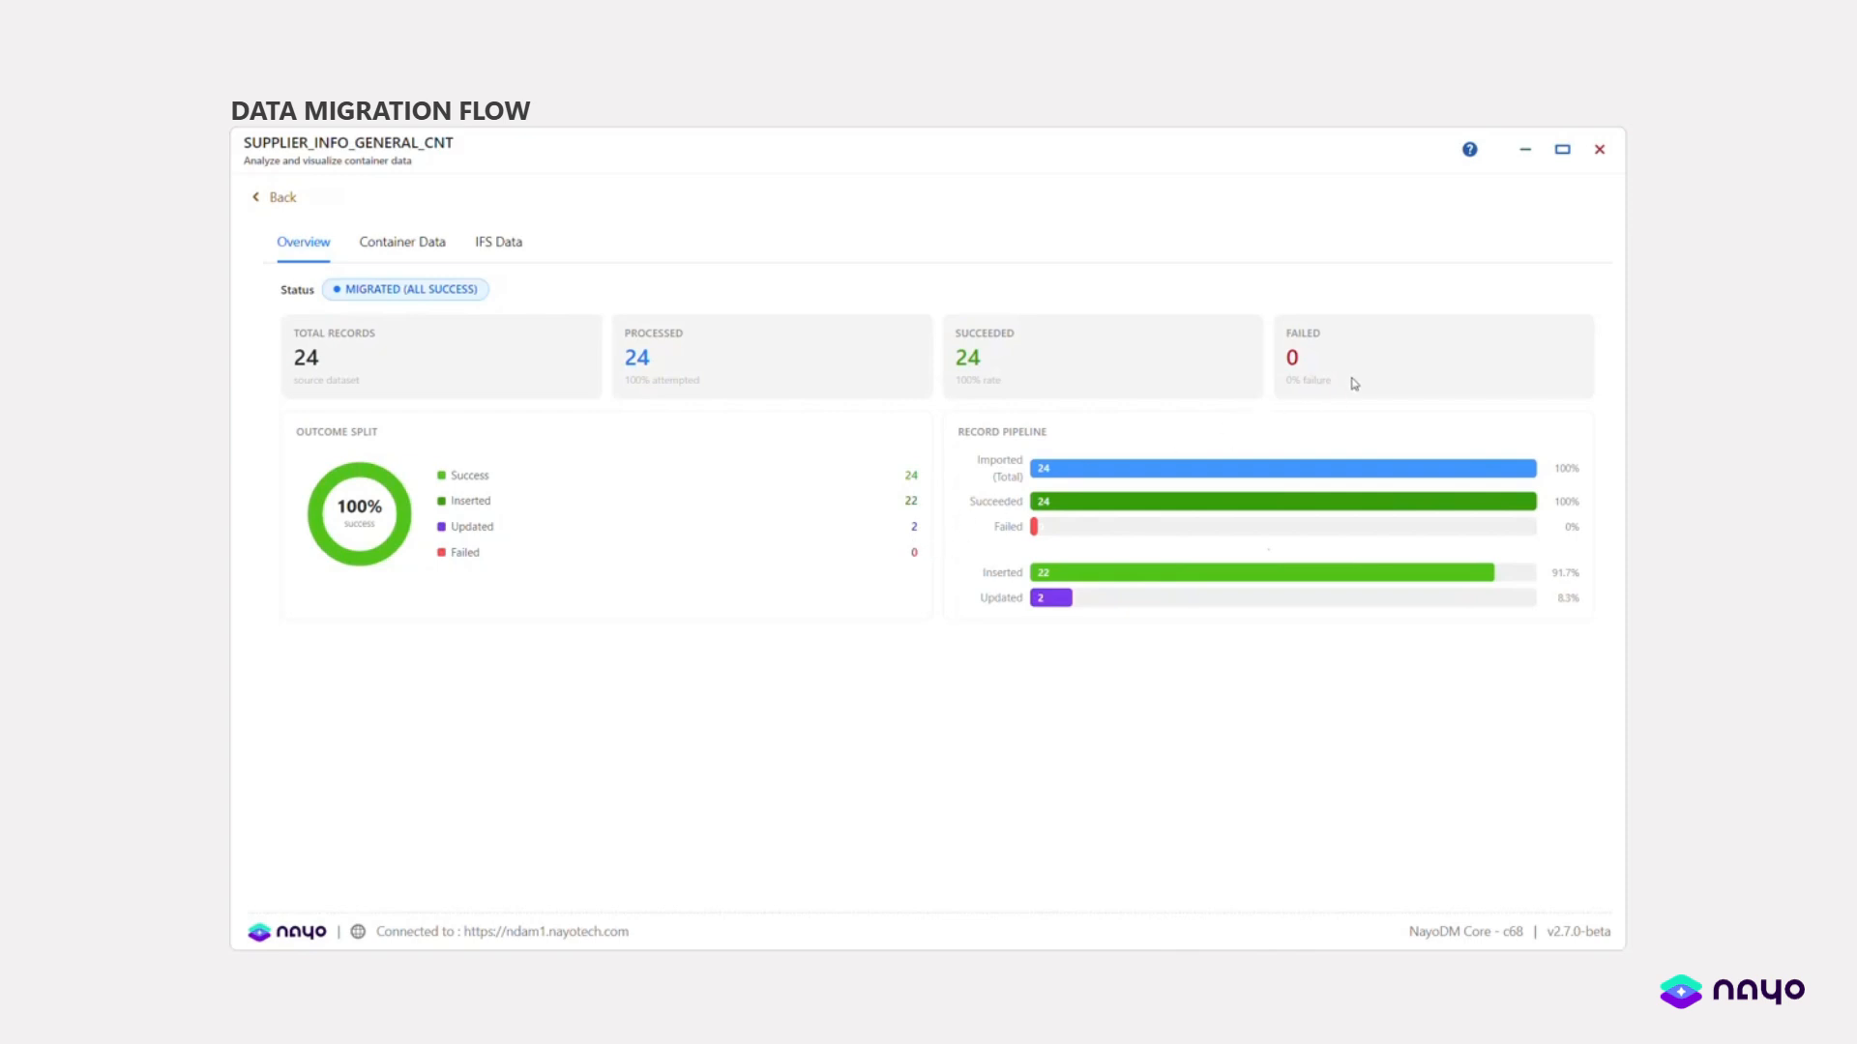
{"action": "left_click", "coordinate": [280, 198]}
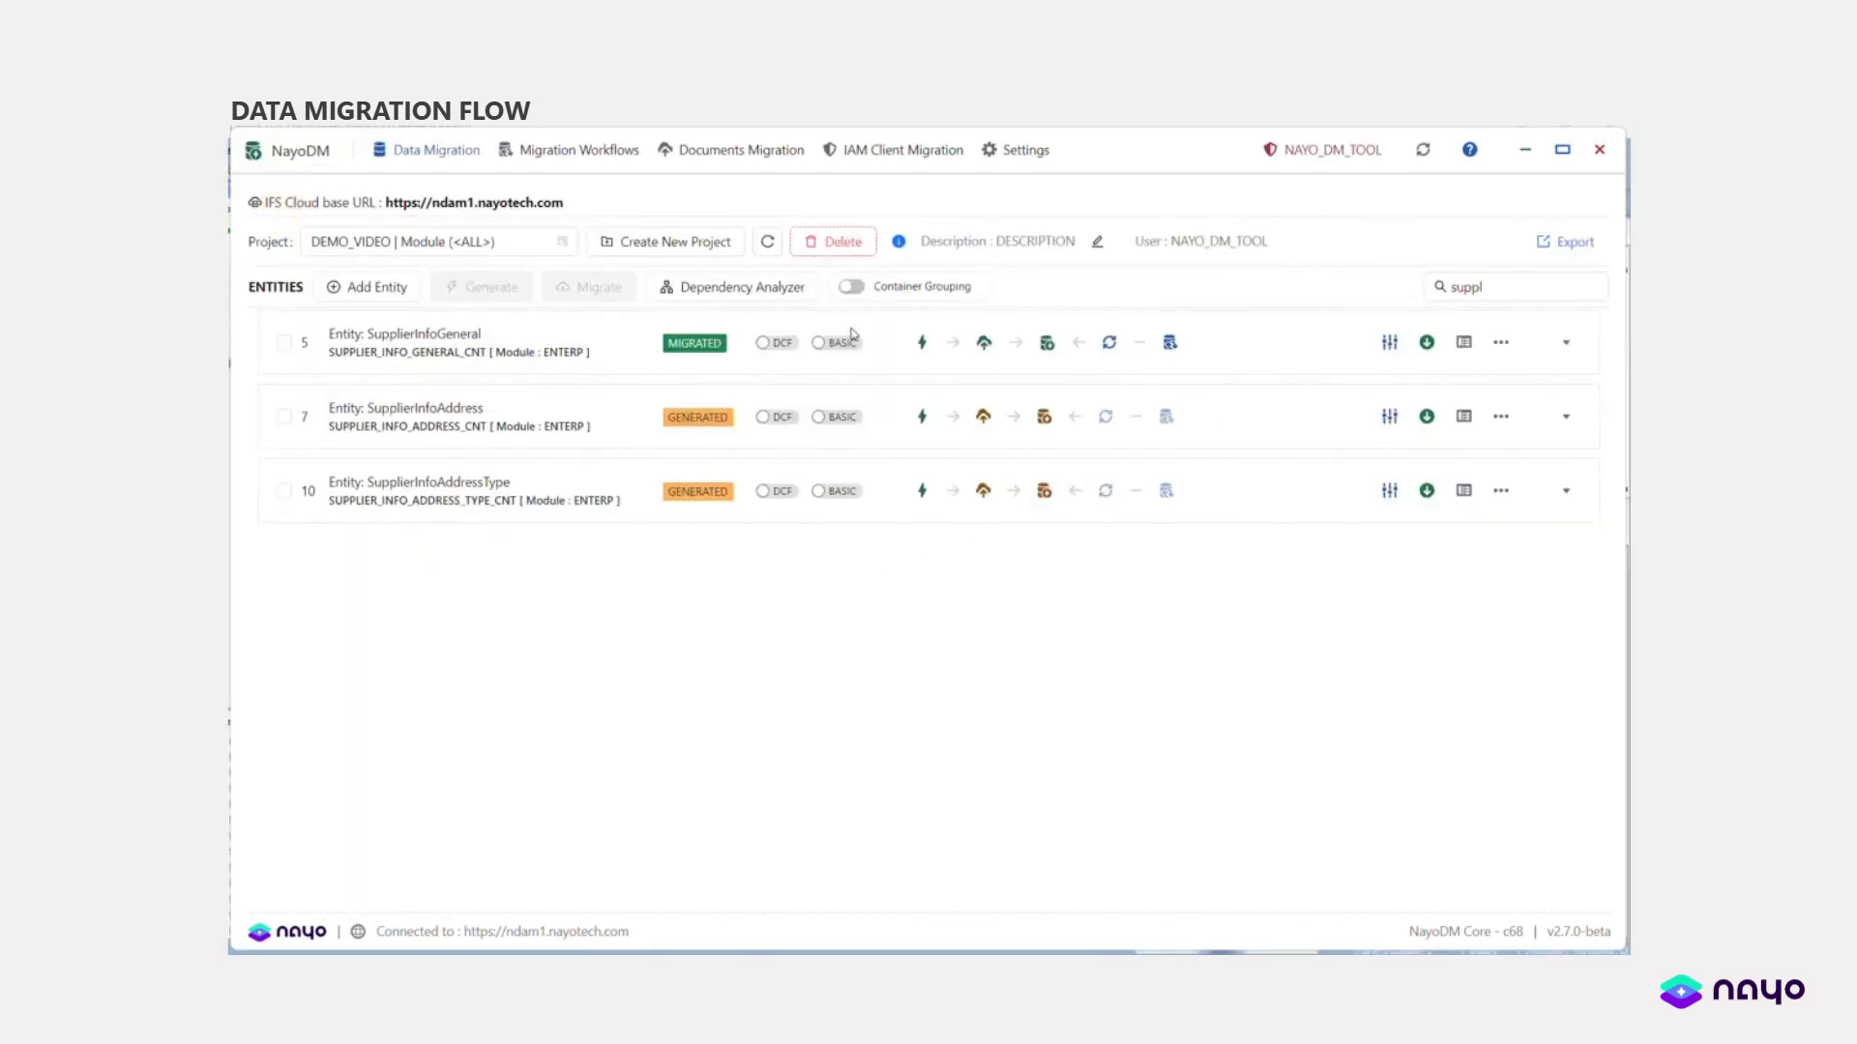
- Filter the entity list by "part" instead and select the PartCatalog entity, toggling its detail section
{"action": "key", "text": "BackSpace"}
{"action": "key", "text": "BackSpace"}
{"action": "left_click", "coordinate": [1471, 286]}
{"action": "key", "text": "BackSpace"}
{"action": "key", "text": "BackSpace"}
{"action": "key", "text": "BackSpace"}
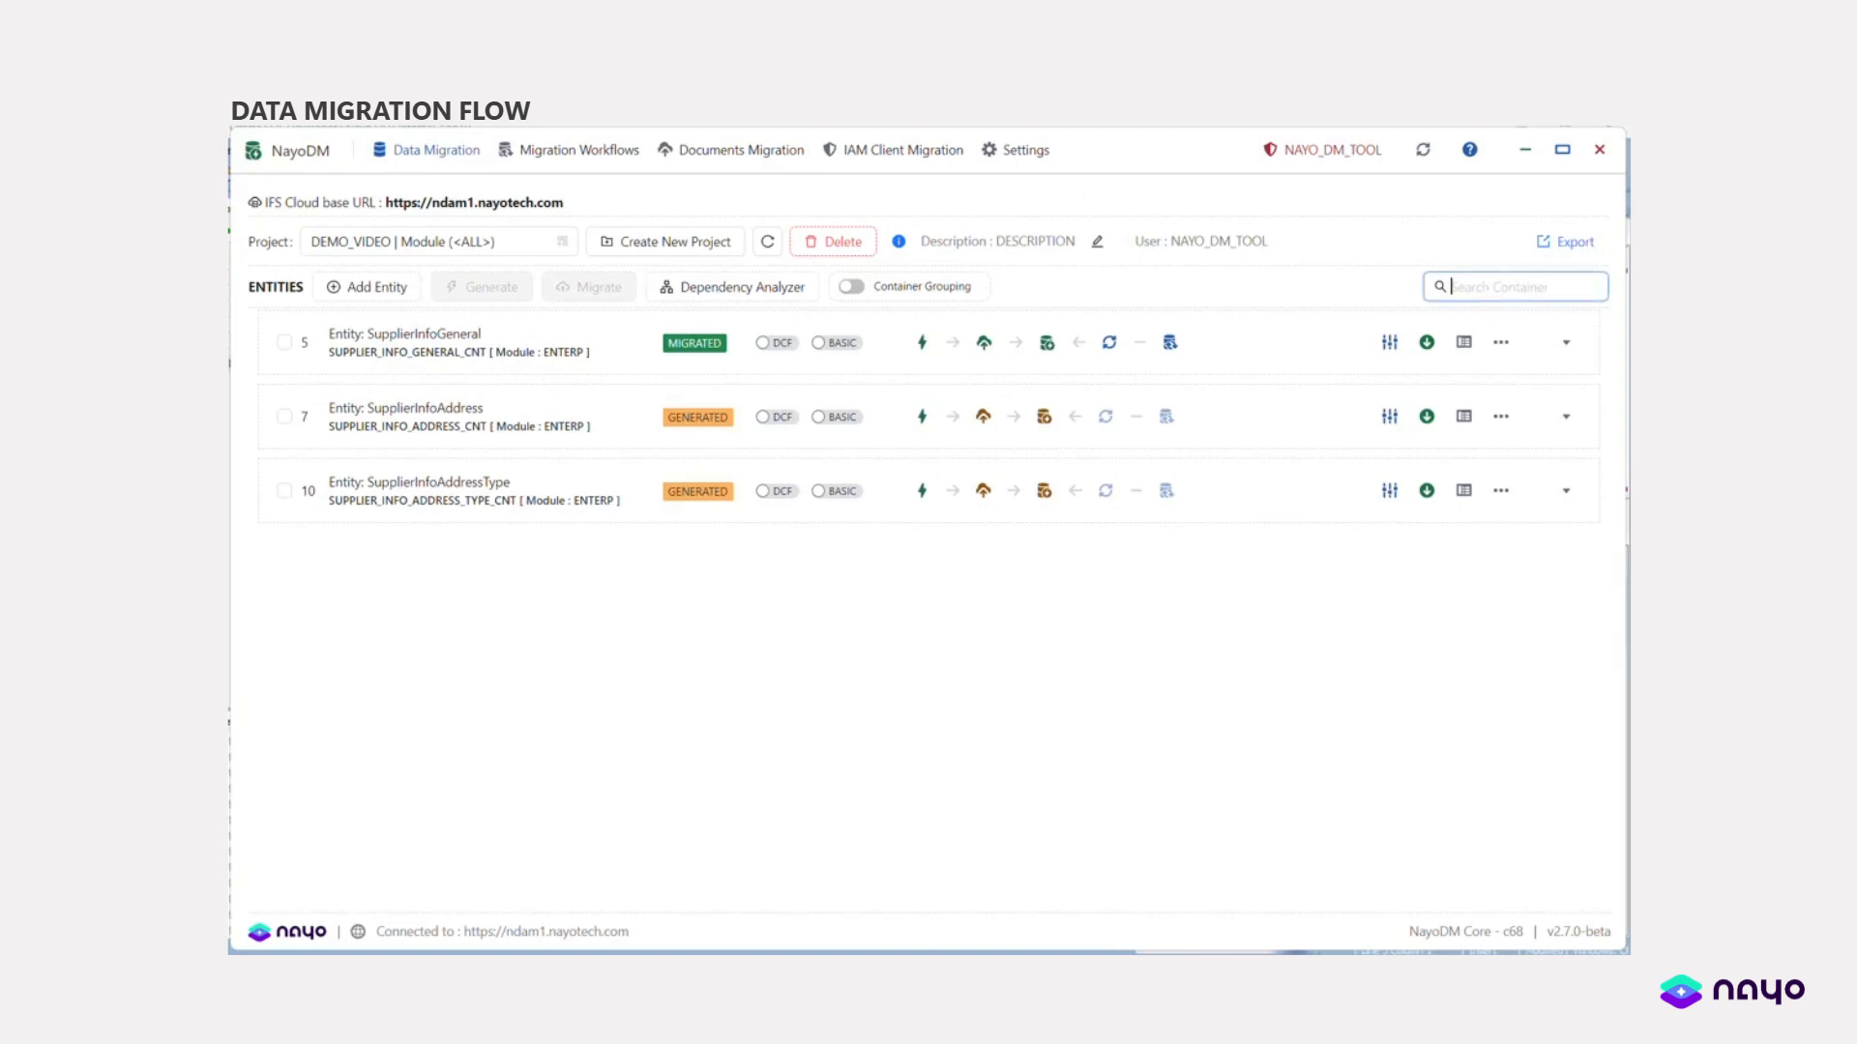
{"action": "type", "text": "part"}
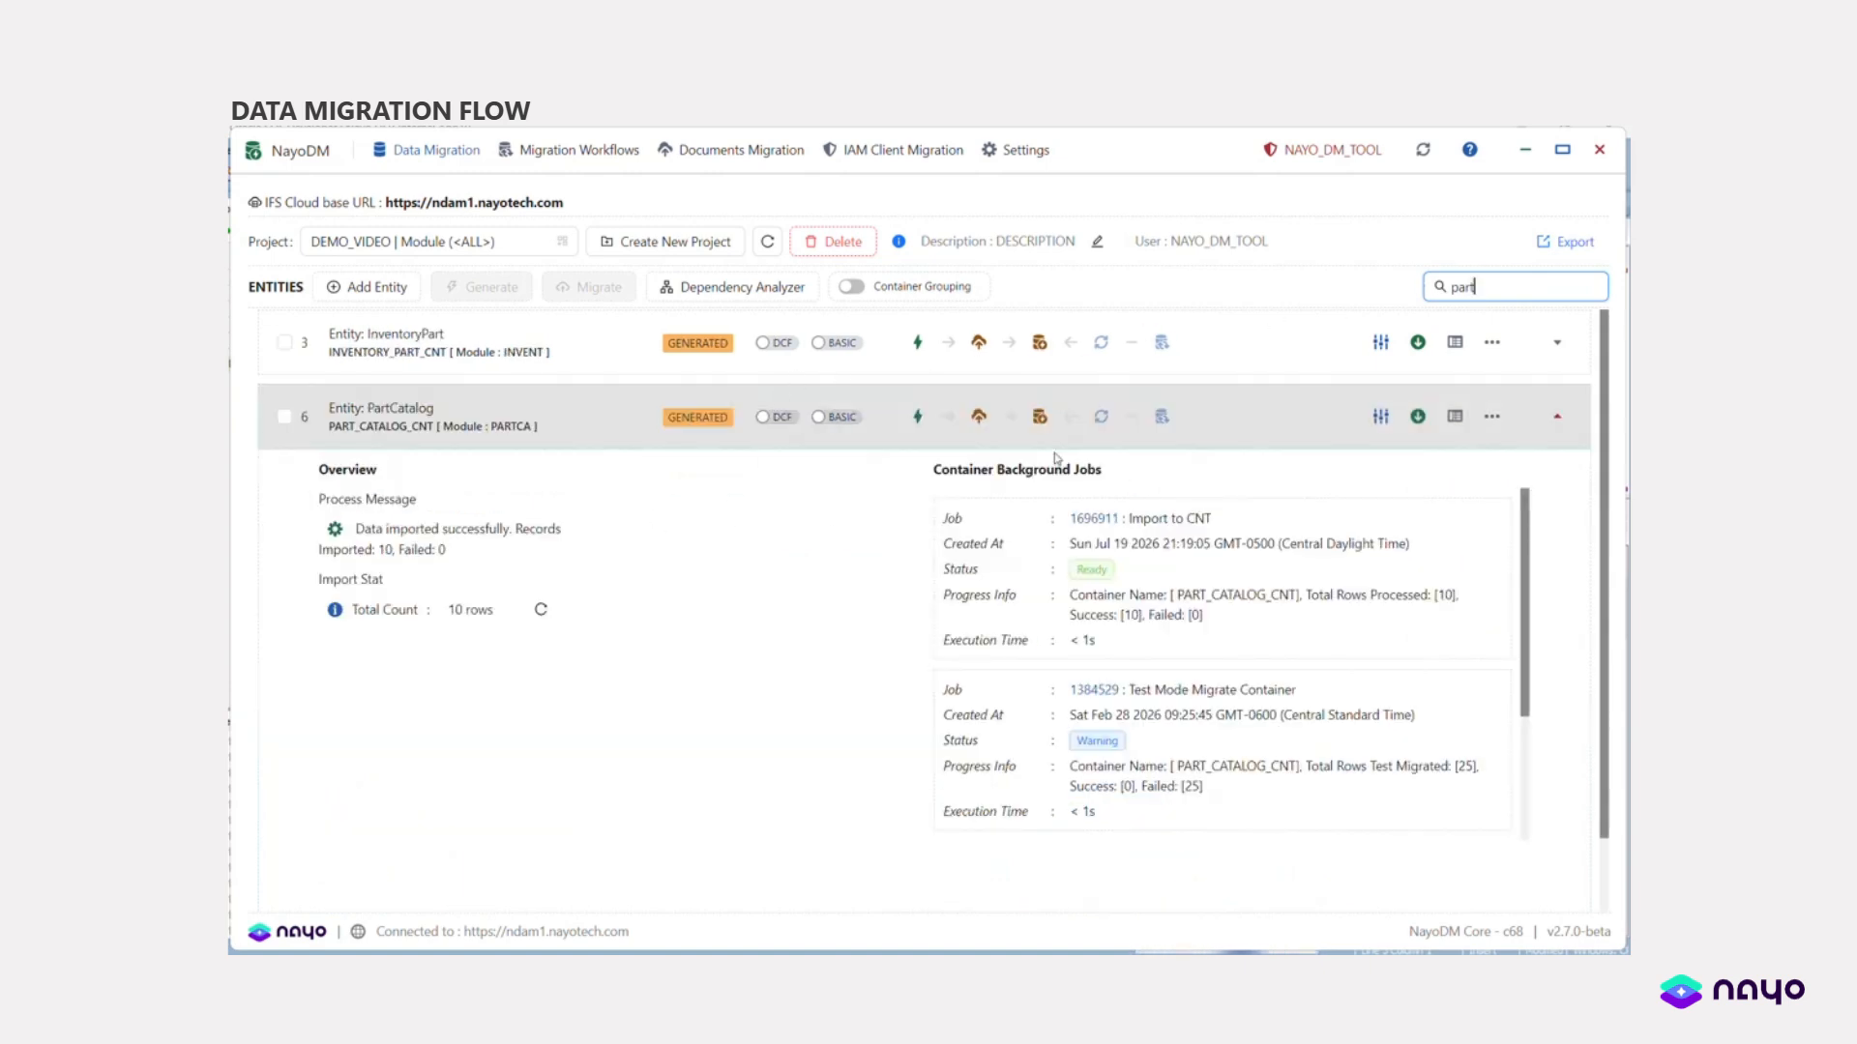
{"action": "left_click", "coordinate": [284, 419]}
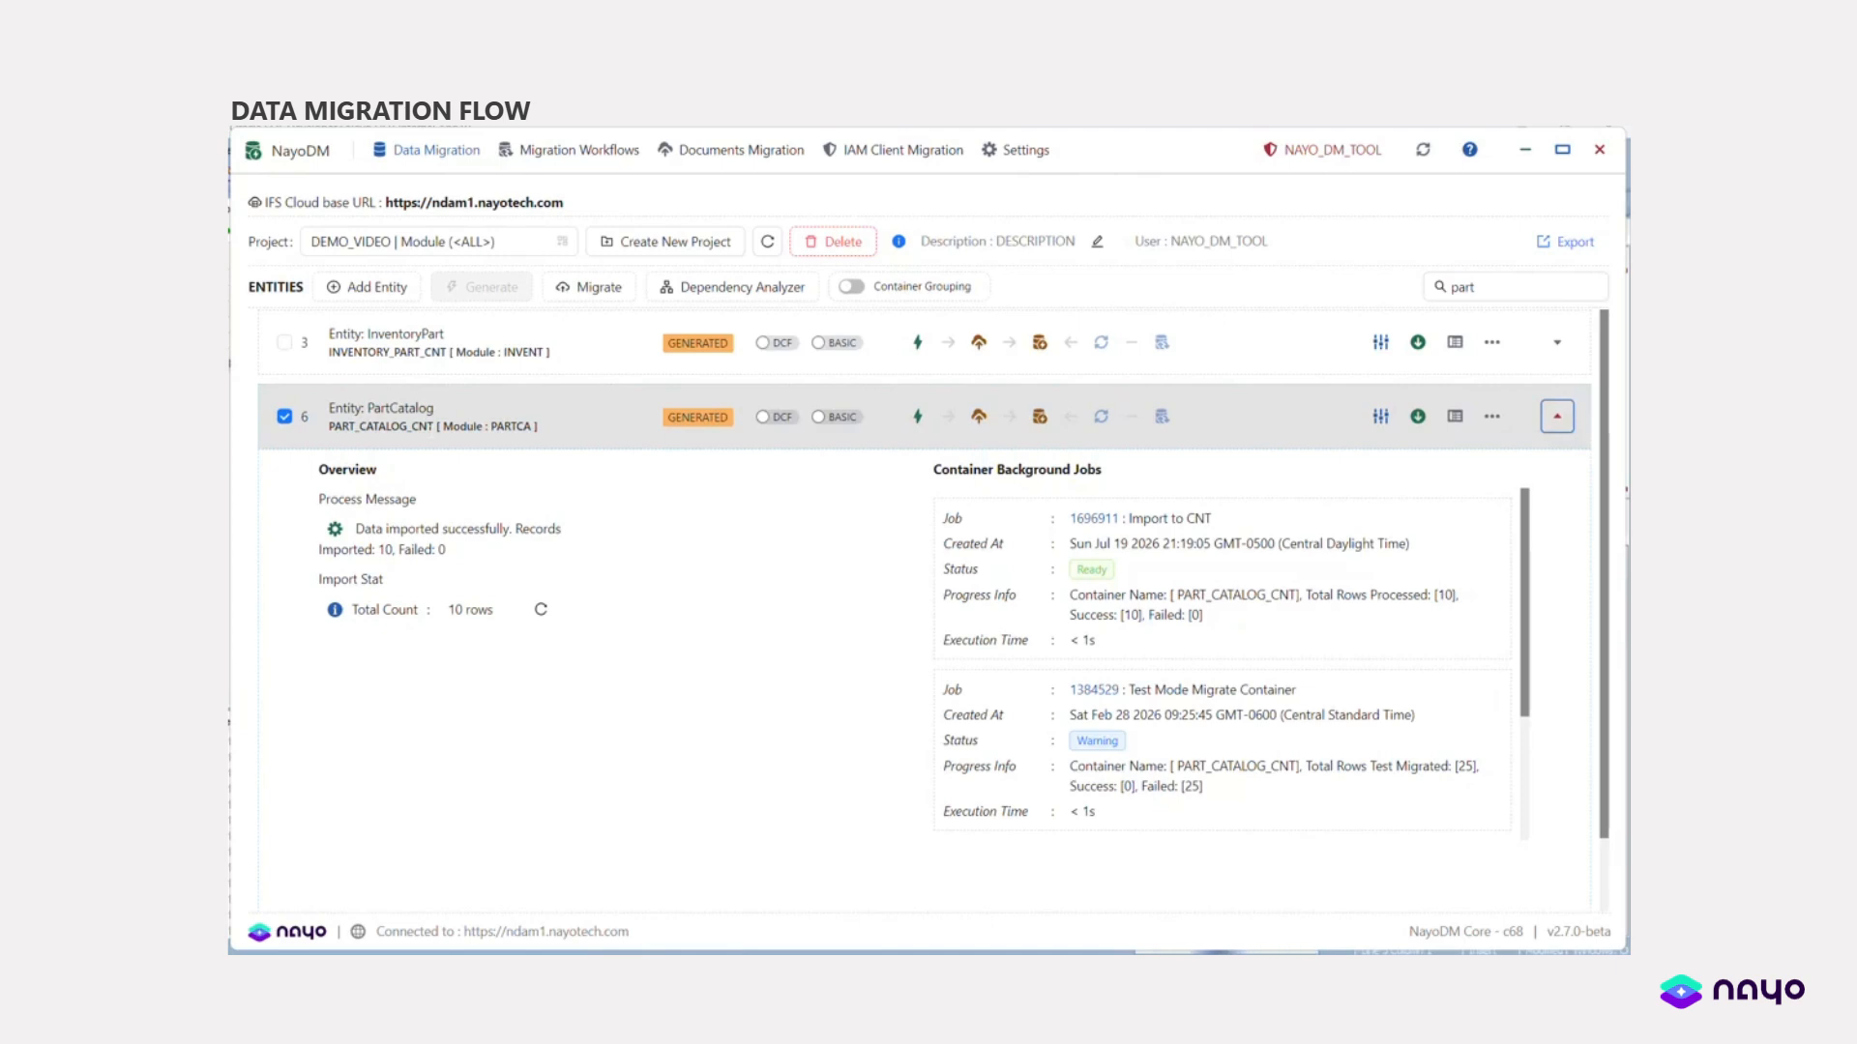
{"action": "left_click", "coordinate": [1553, 417]}
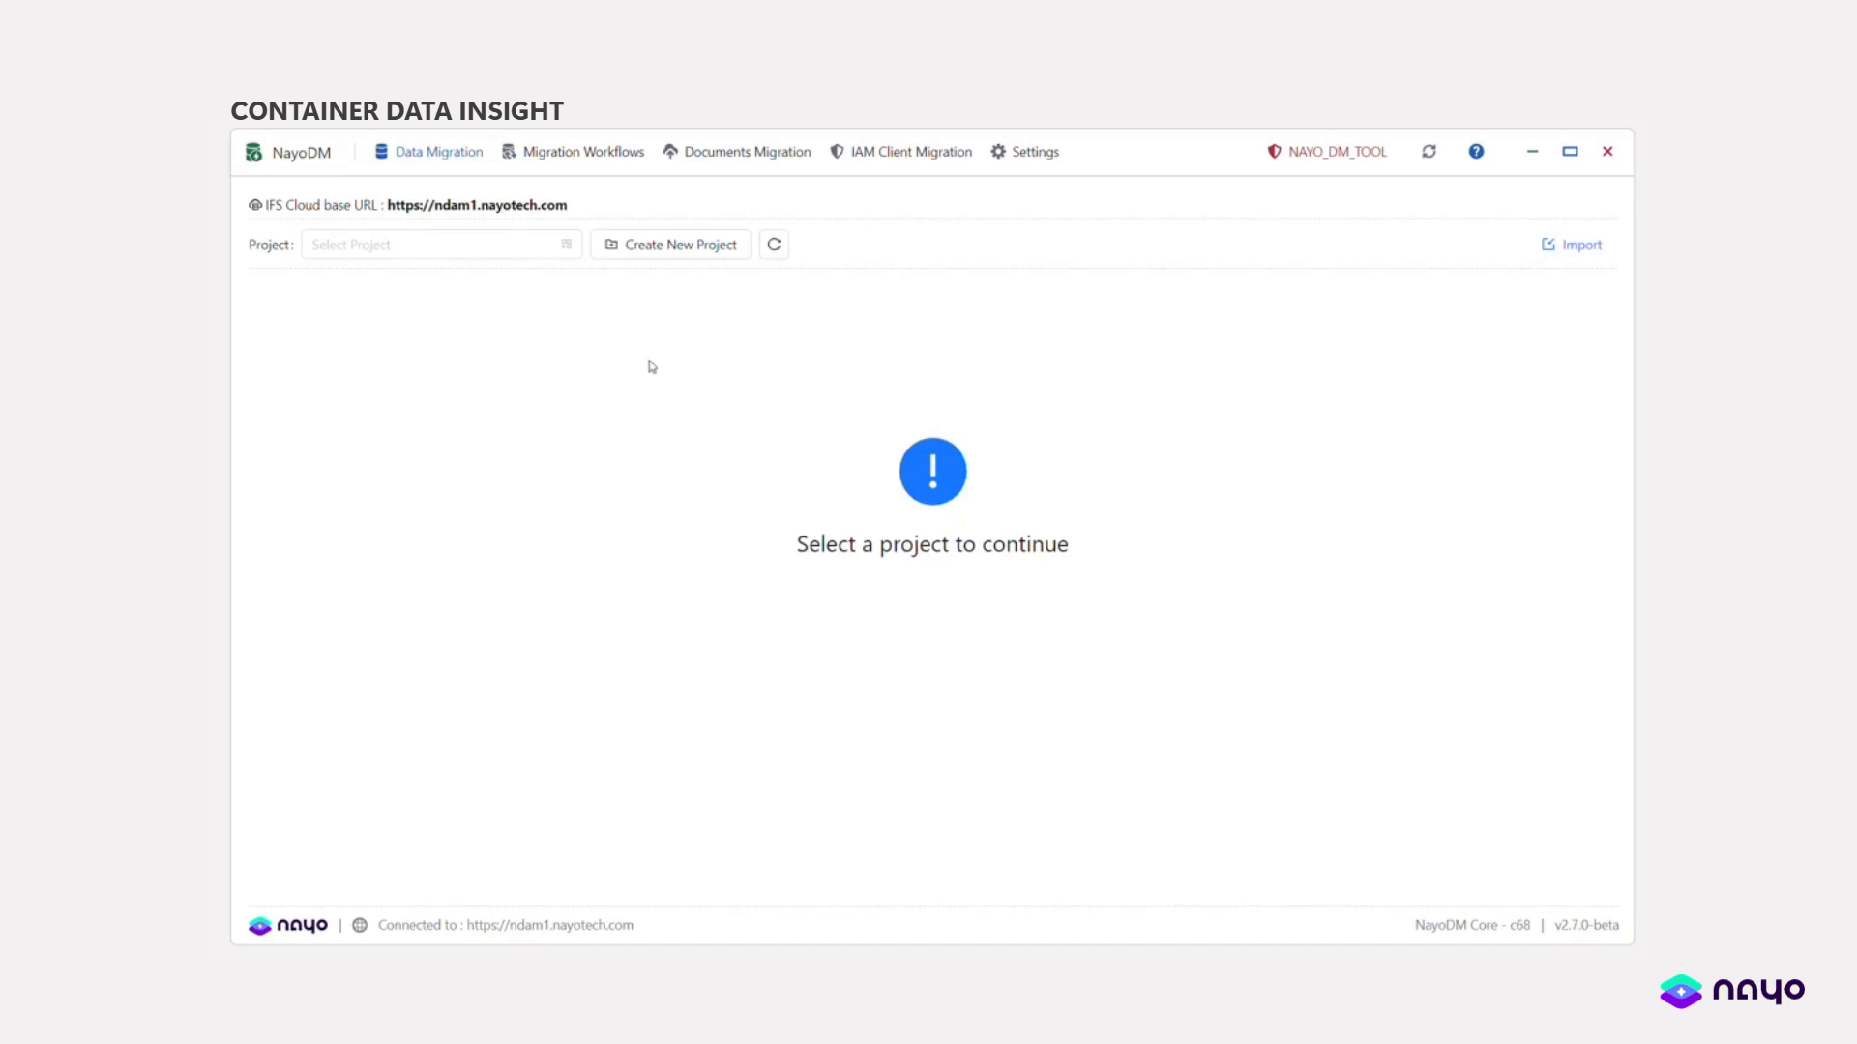
- Load the DEMO_VIDEO project and open the container data analysis of the PartCatalog entity
{"action": "left_click", "coordinate": [418, 244]}
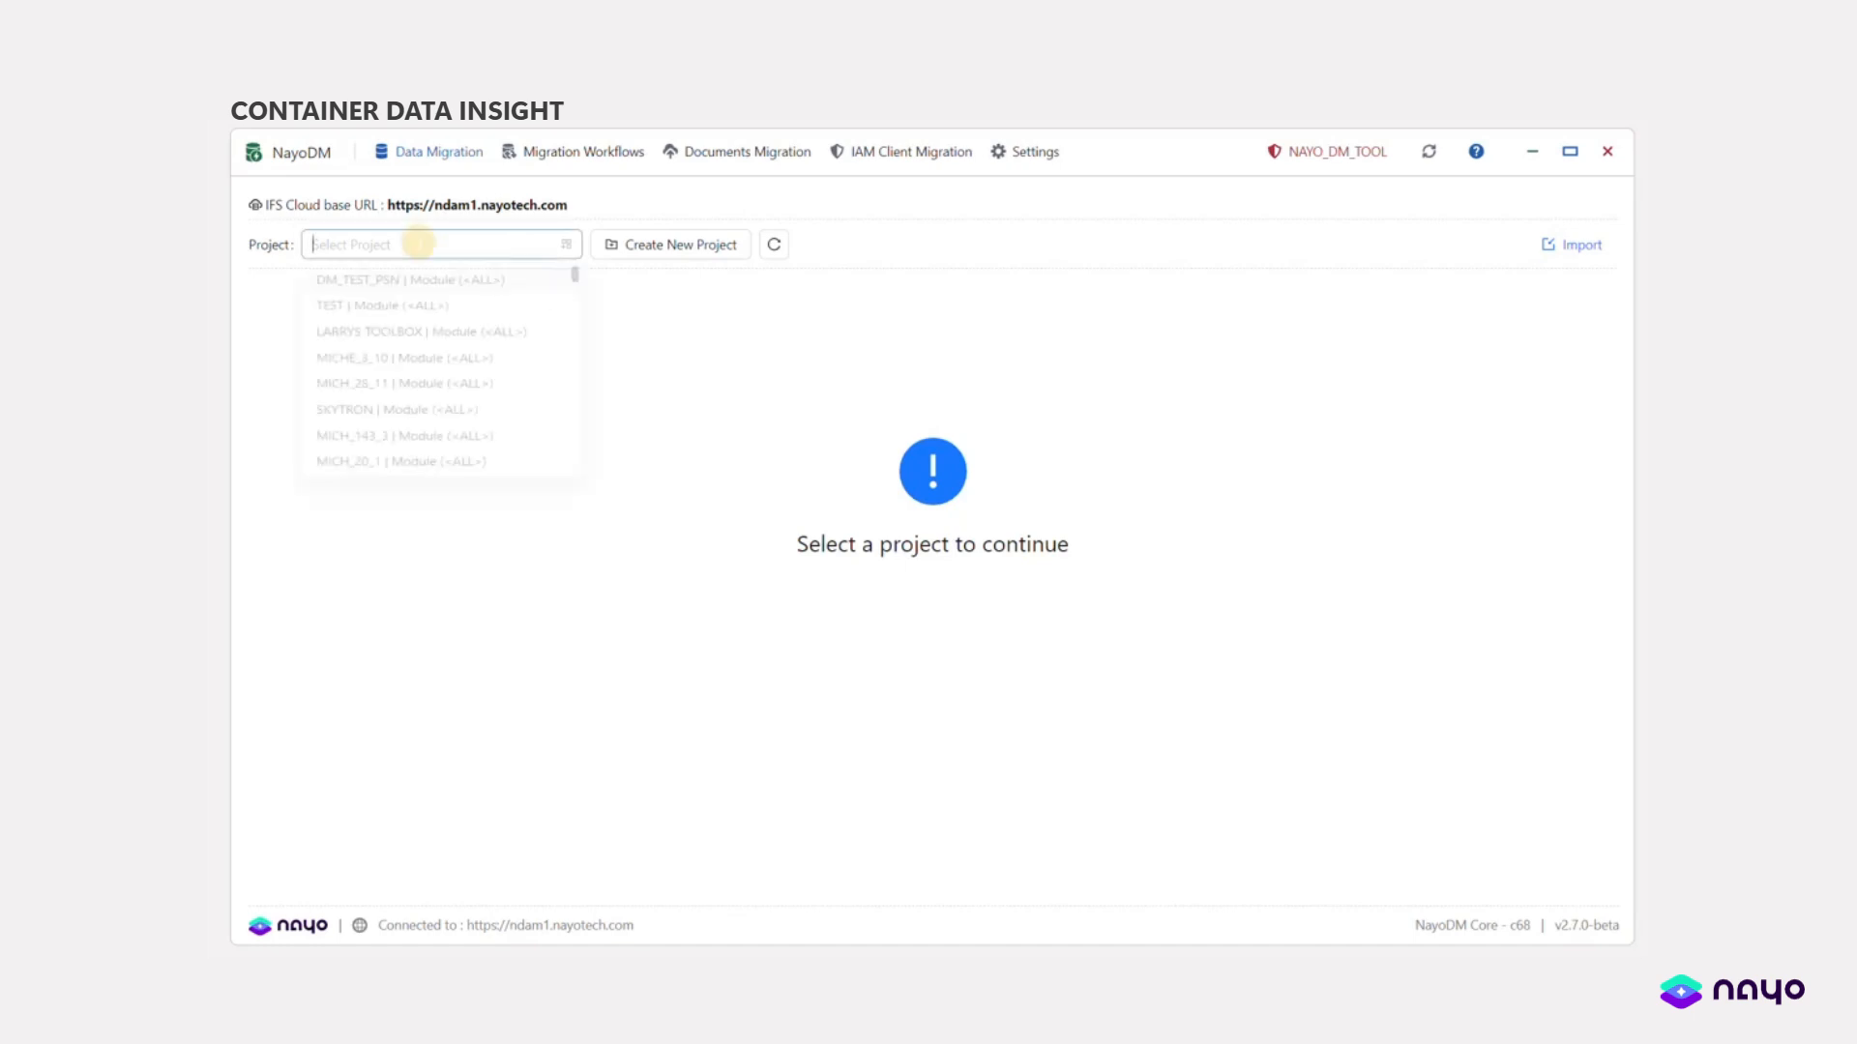
{"action": "type", "text": "demo"}
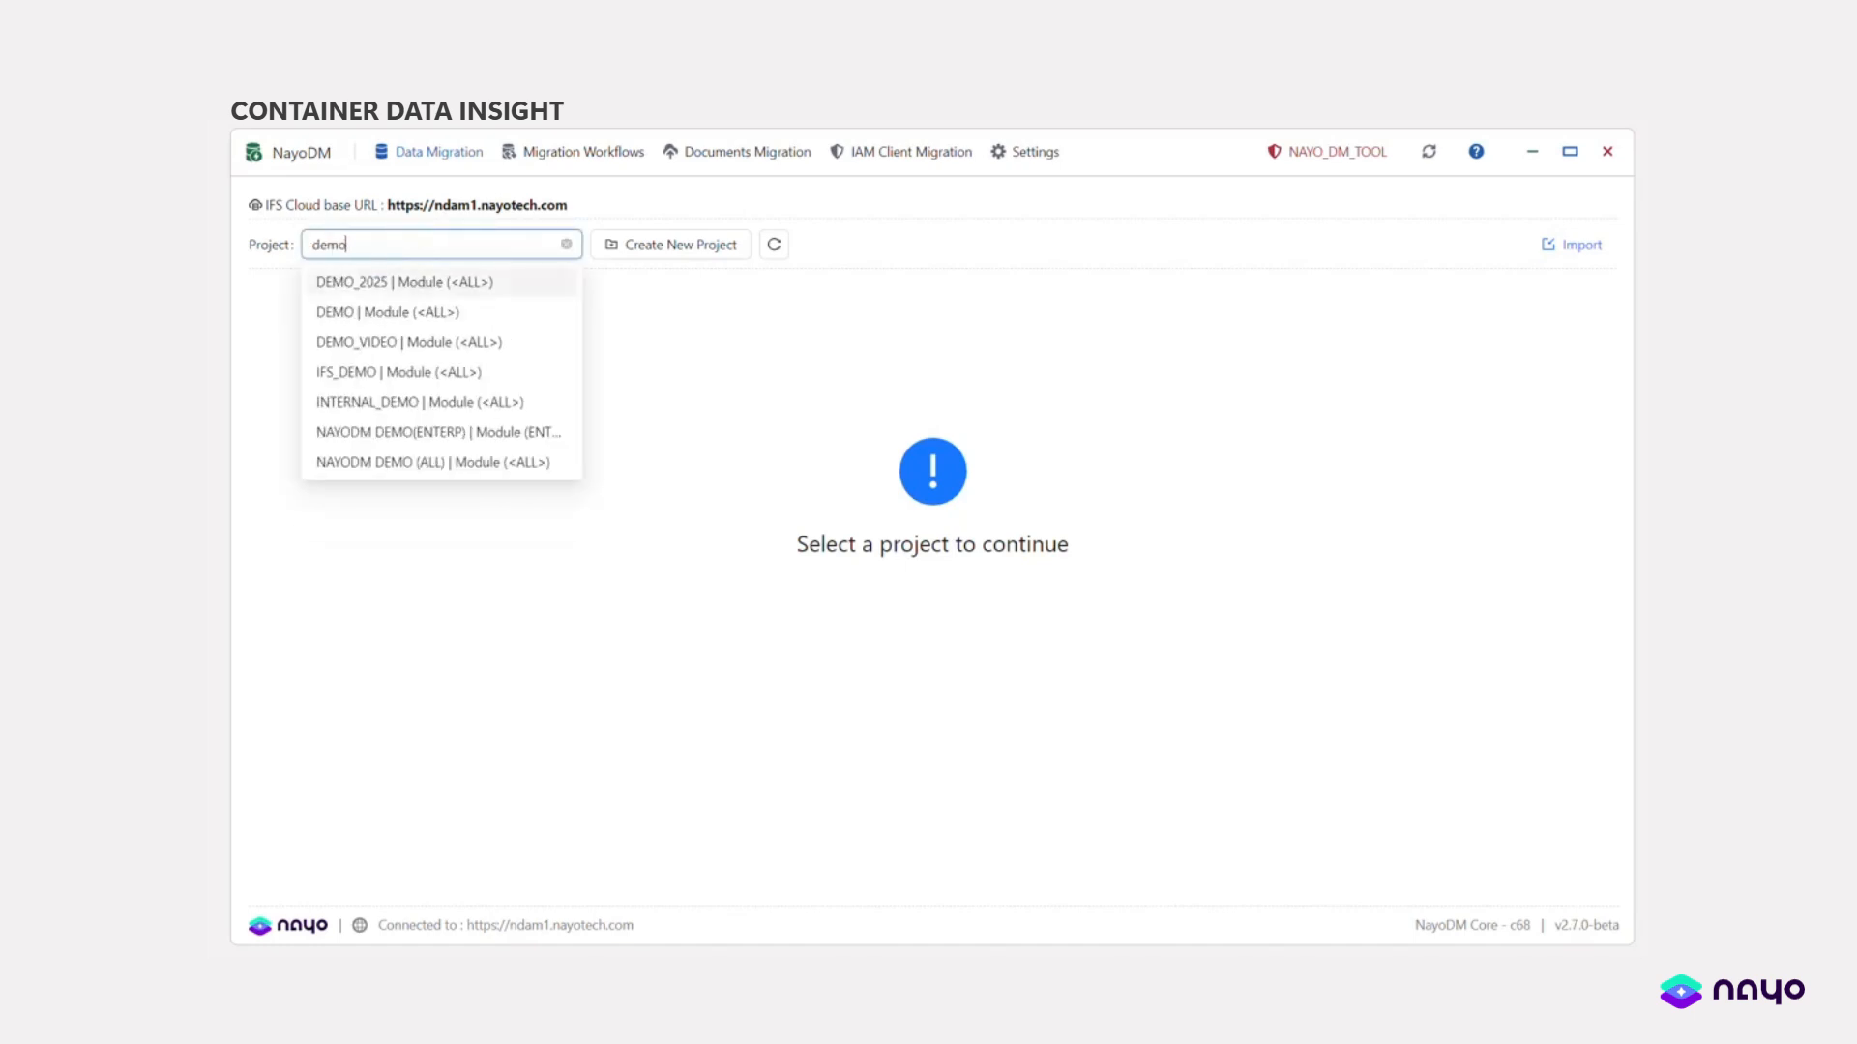
{"action": "left_click", "coordinate": [397, 341]}
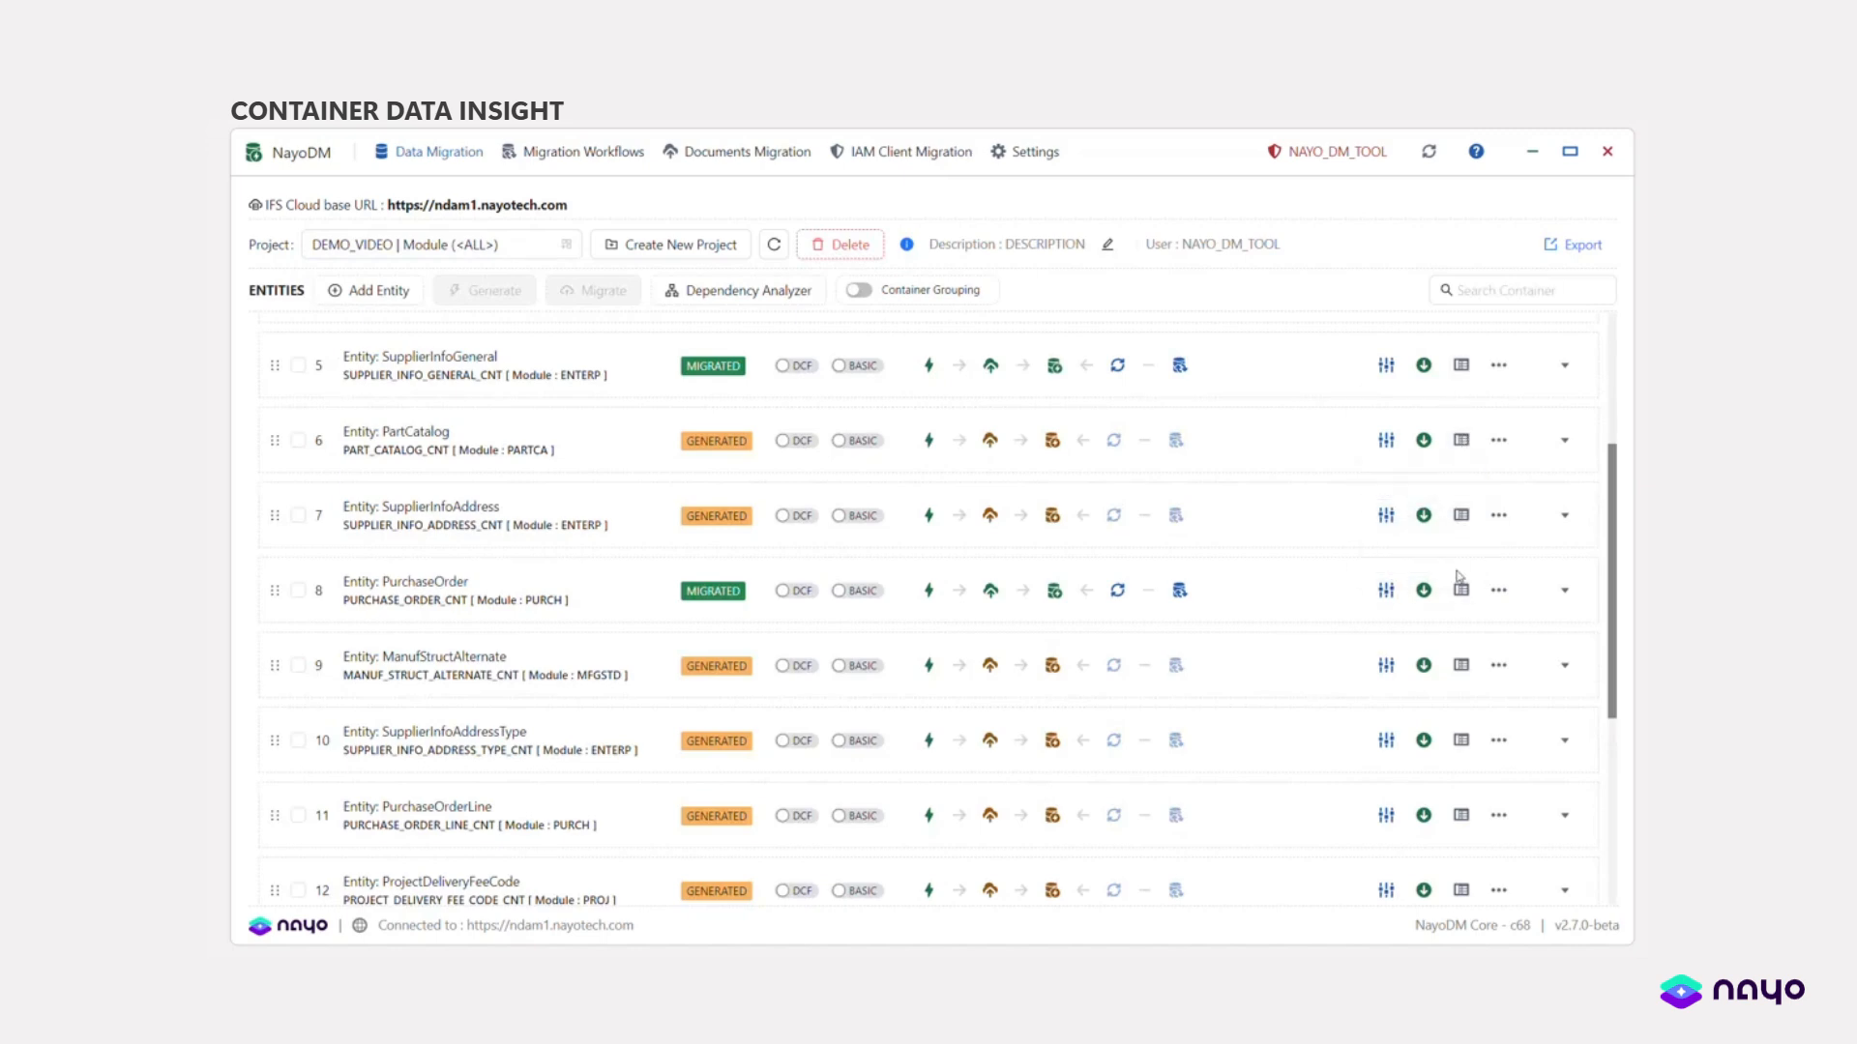
{"action": "left_click", "coordinate": [1564, 440]}
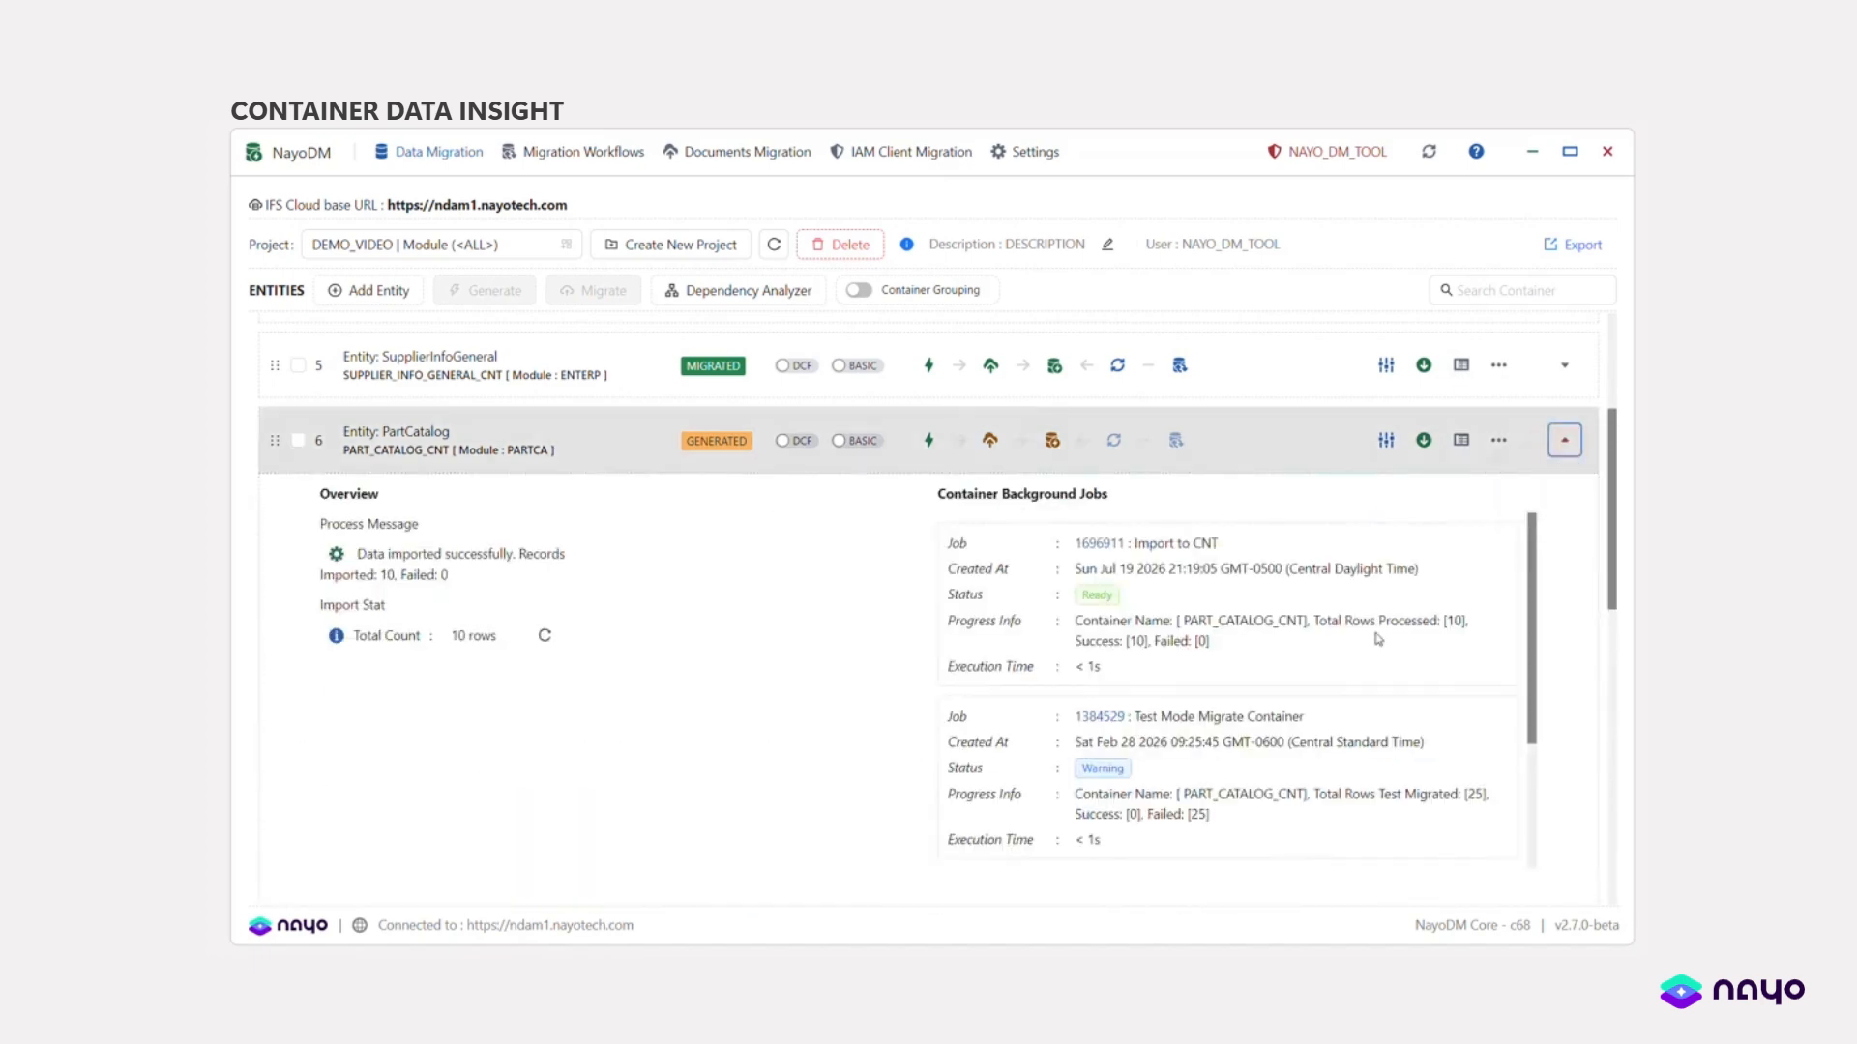
{"action": "left_click", "coordinate": [1462, 441]}
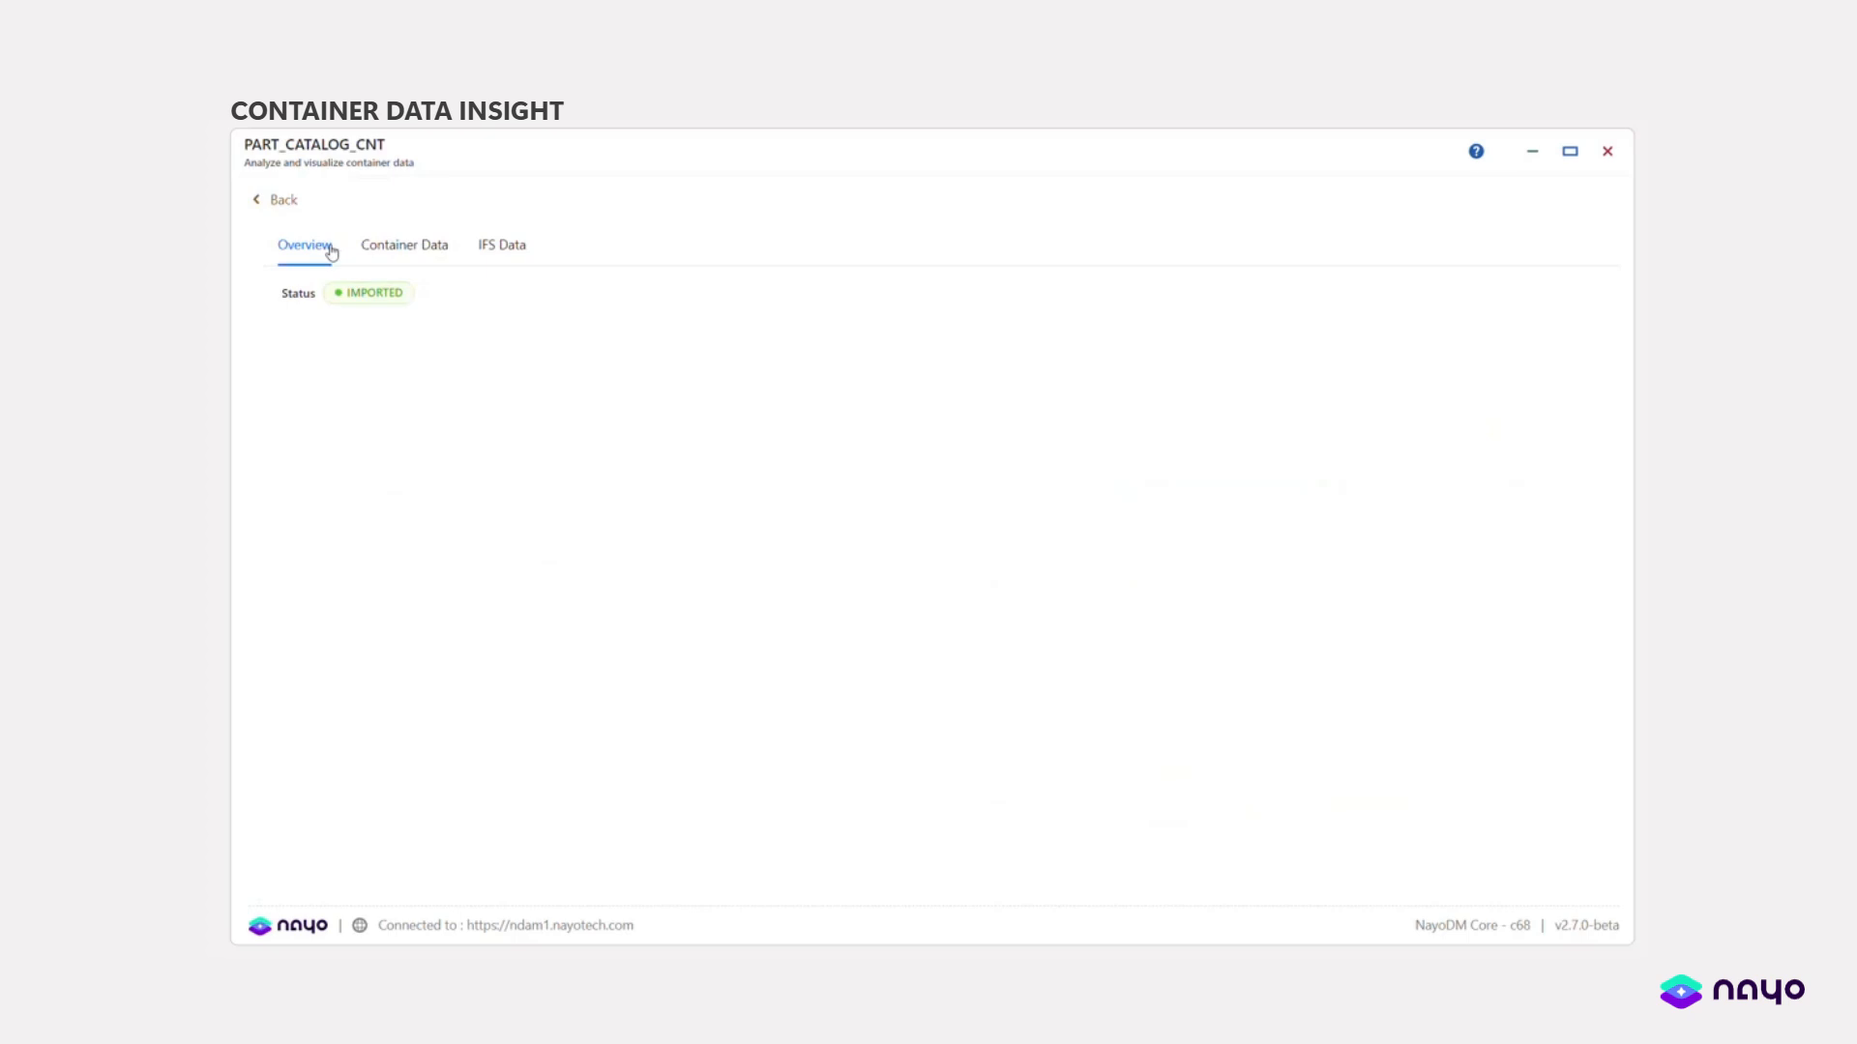
- Query the PartCatalog container data with the condition part_no = 'N-DM10' and look through the result columns
{"action": "left_click", "coordinate": [395, 254]}
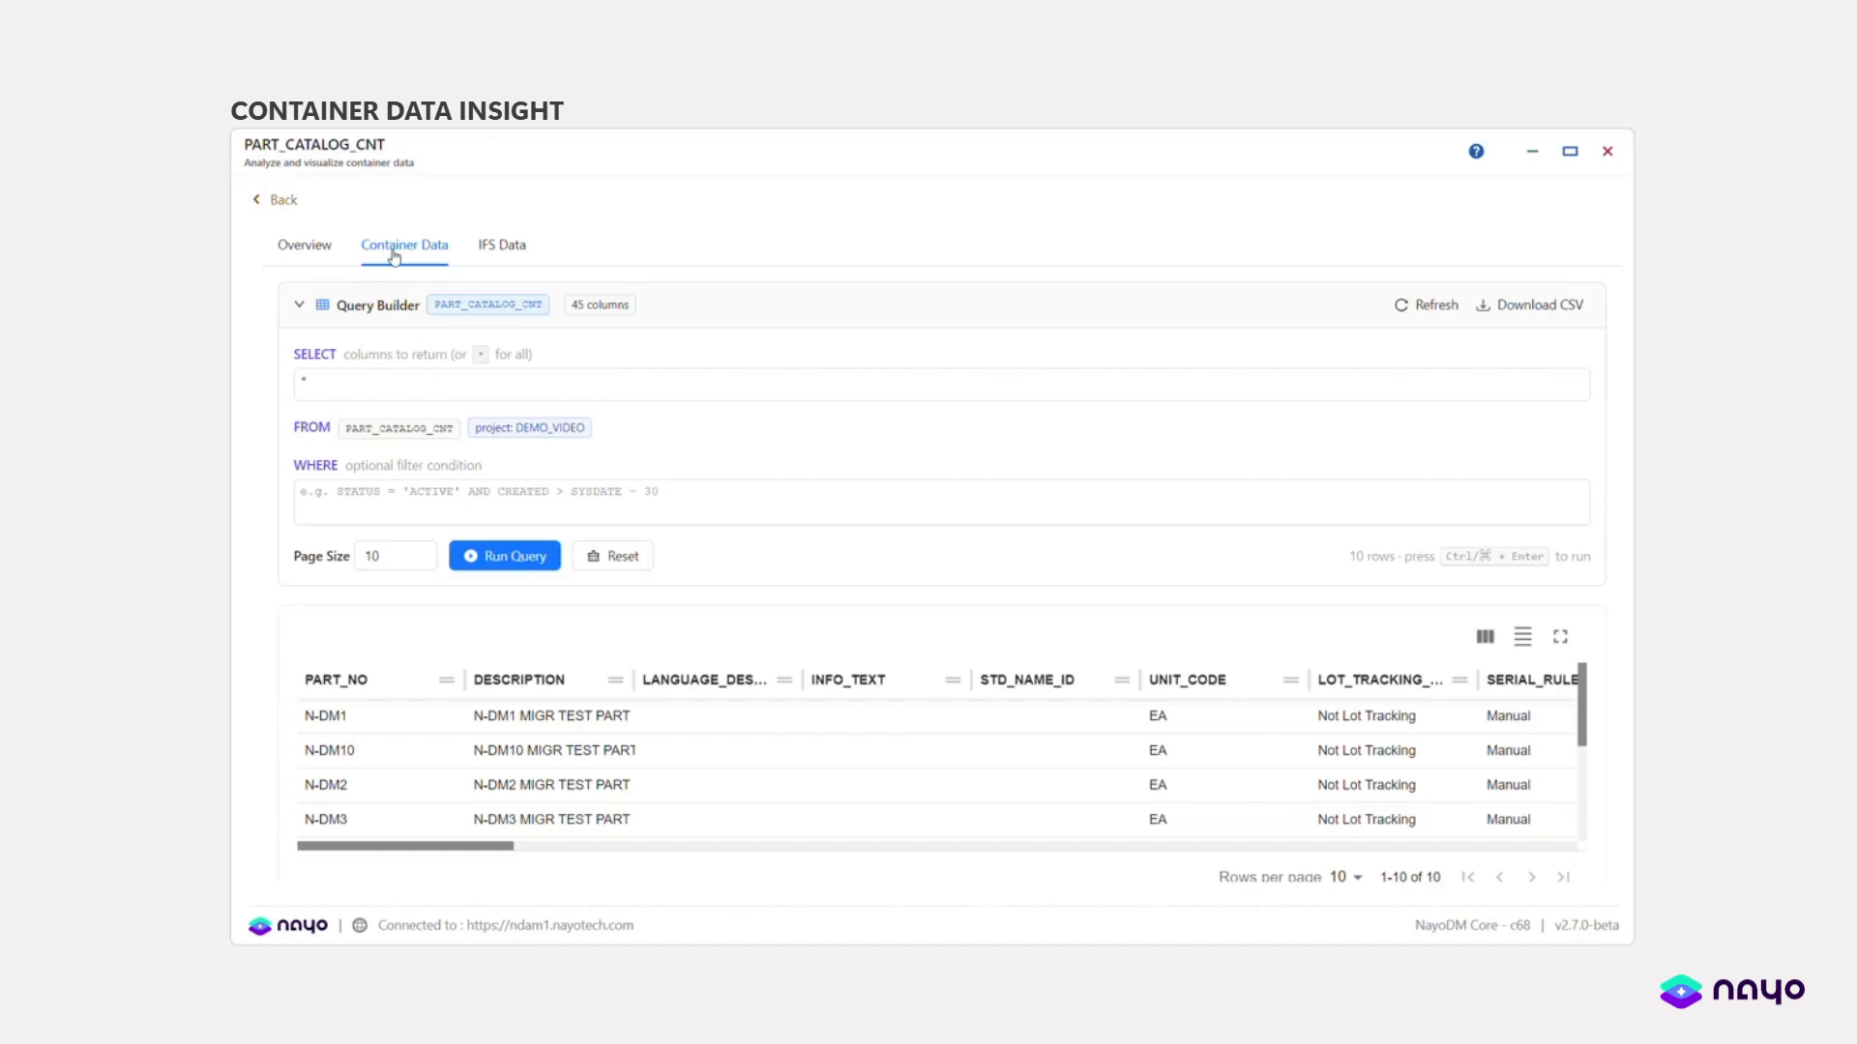
{"action": "left_click", "coordinate": [483, 559]}
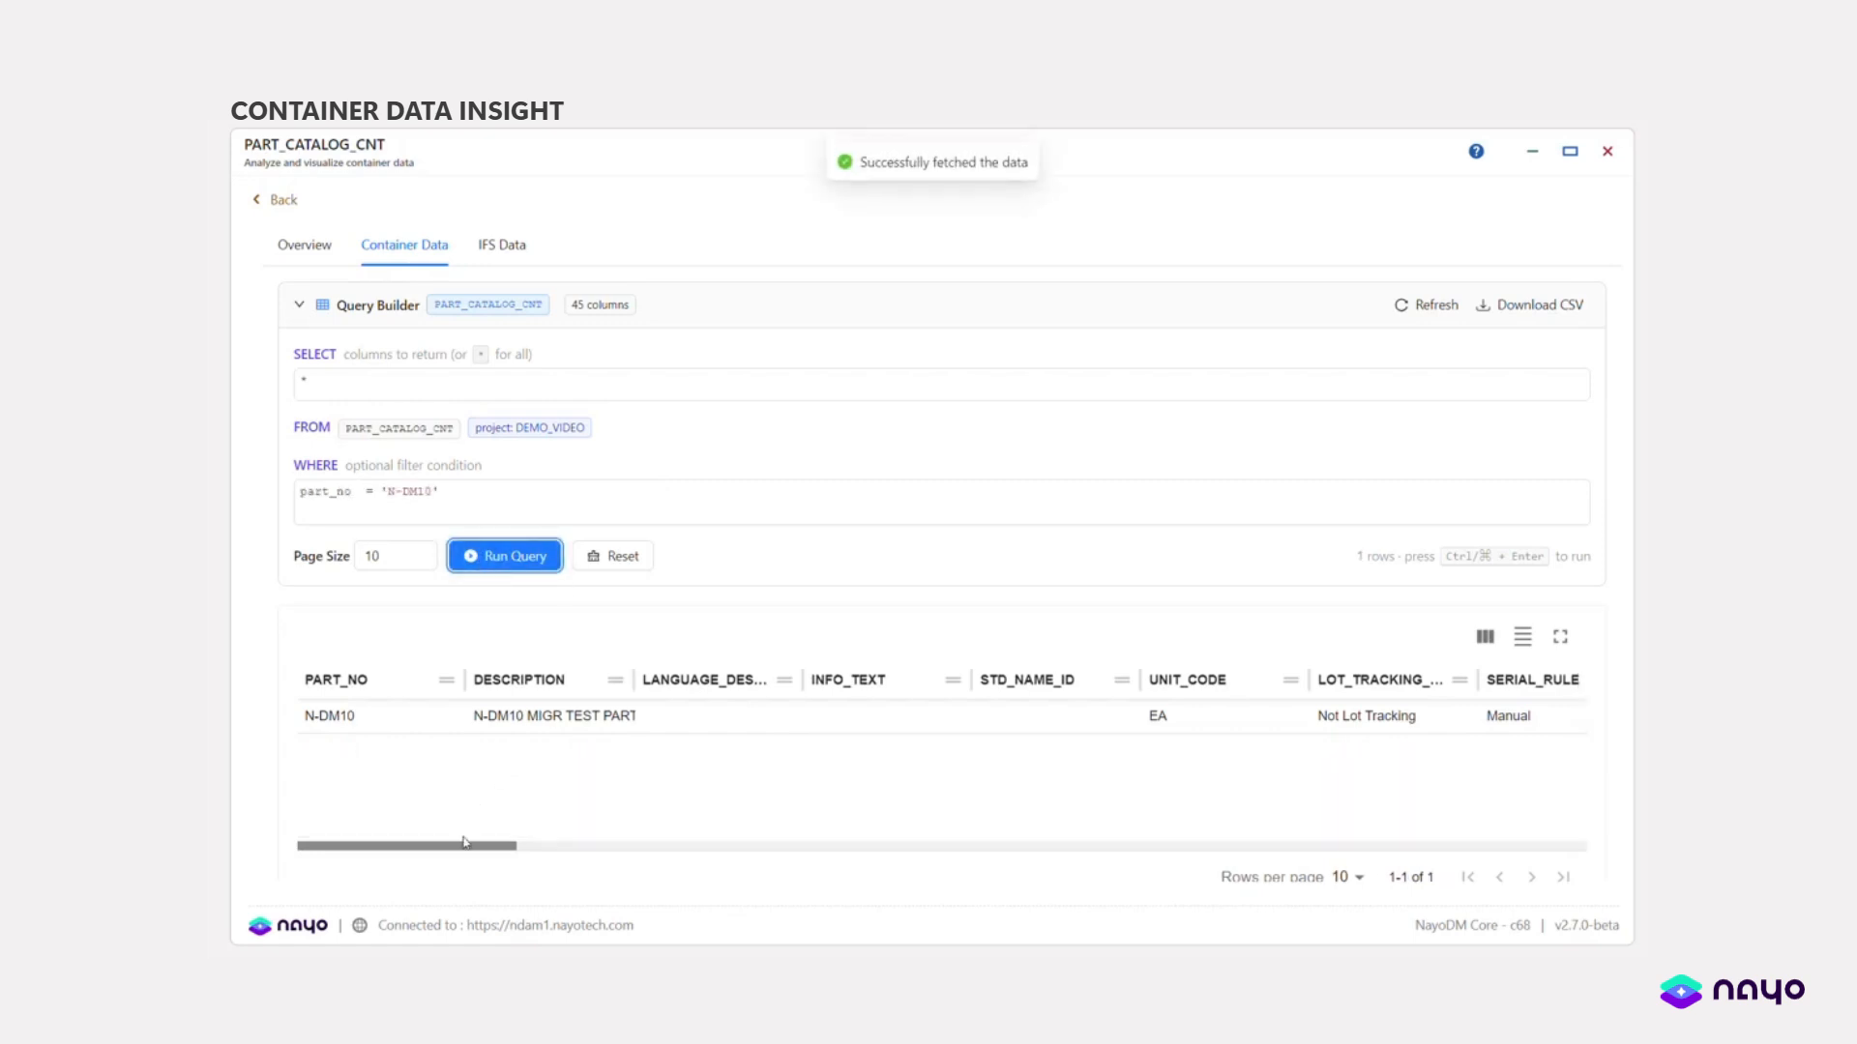
{"action": "left_click_drag", "start_coordinate": [464, 845], "coordinate": [580, 843]}
- Query PartCatalog's IFS data for unit_code = 'EA' with a page size of 100, view the results full screen, and leave the IFS data view
{"action": "left_click", "coordinate": [502, 247]}
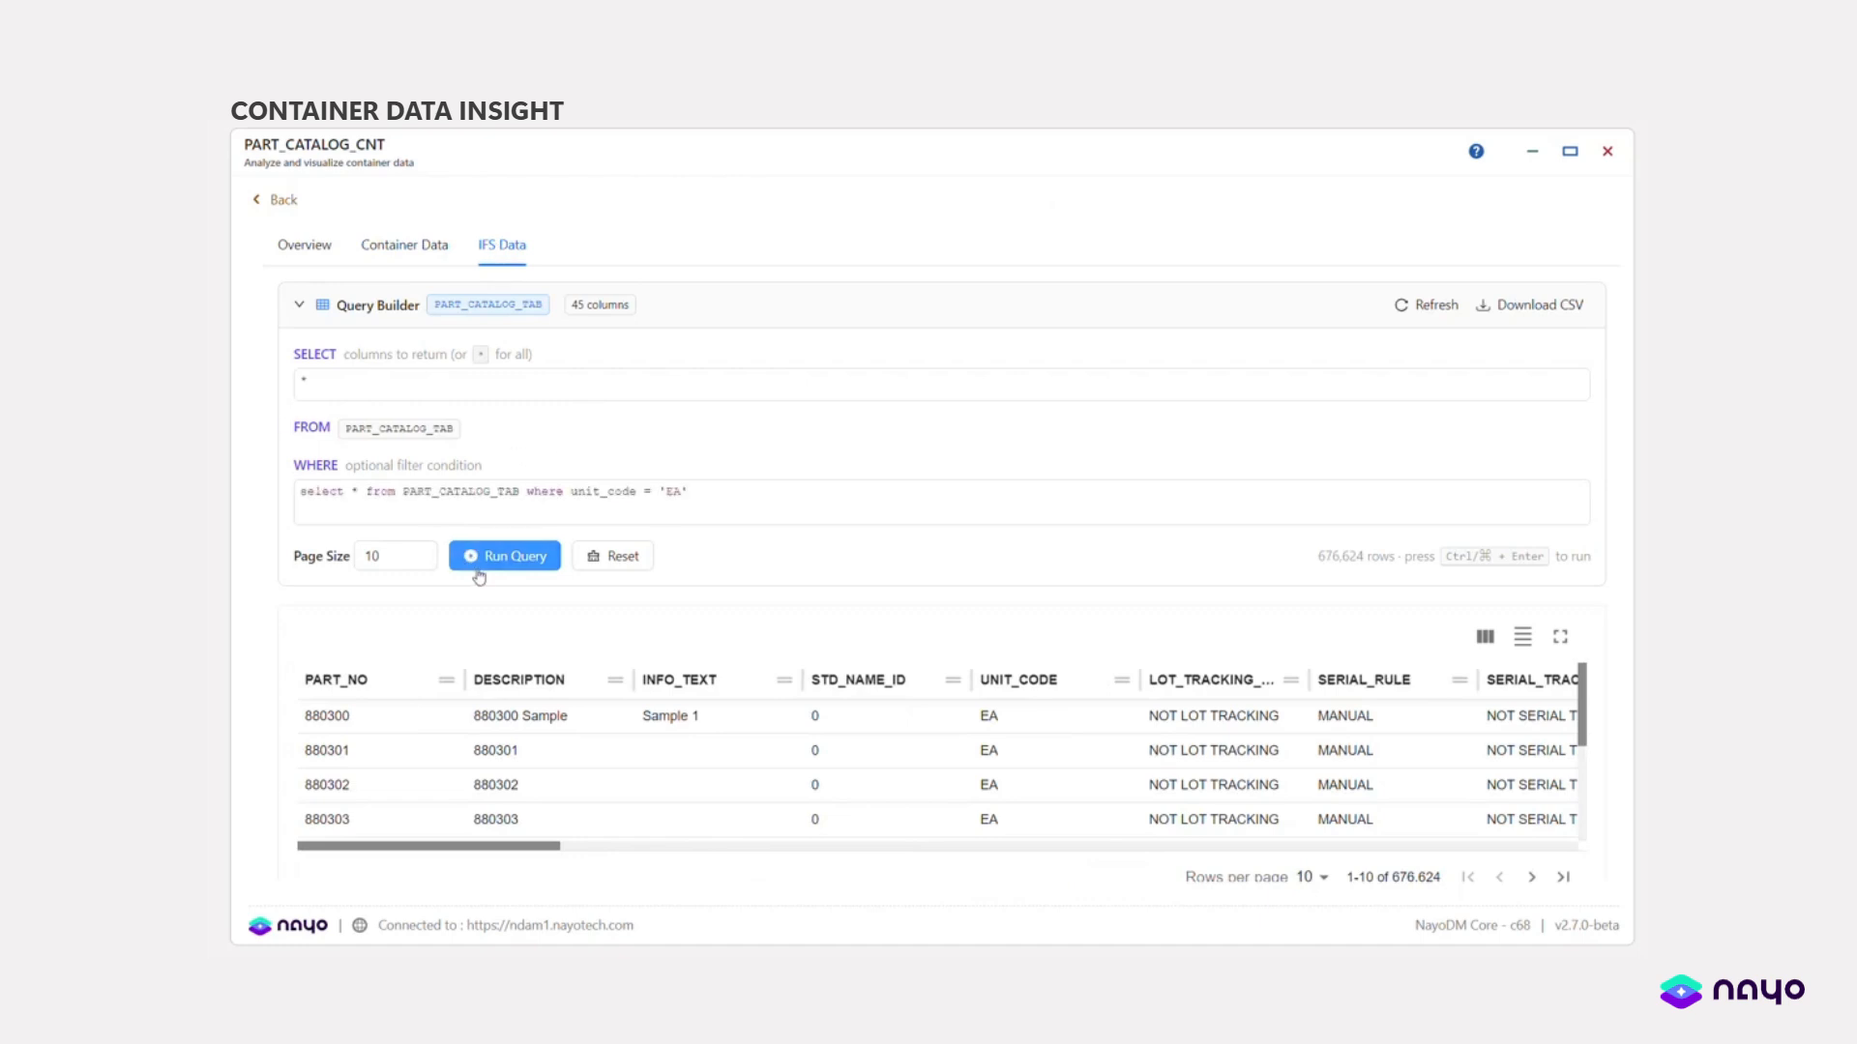
{"action": "left_click", "coordinate": [484, 560]}
{"action": "left_click", "coordinate": [380, 556]}
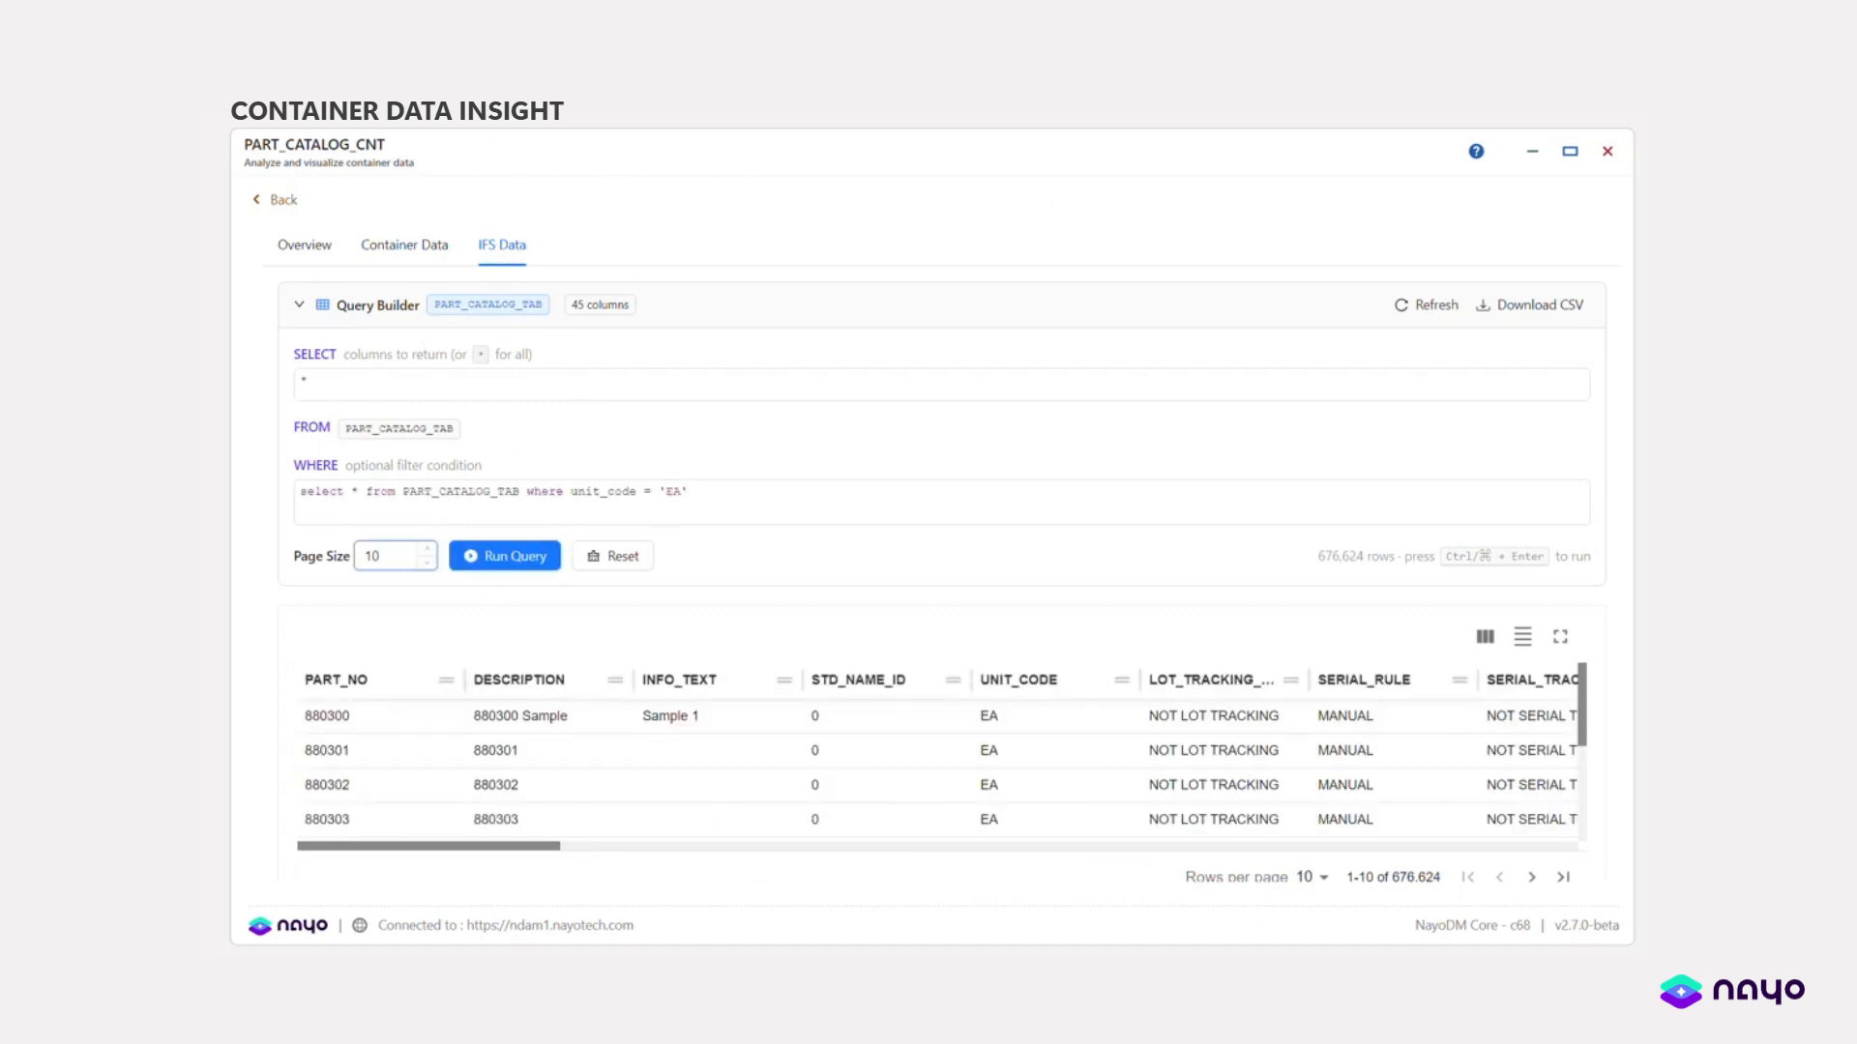
{"action": "type", "text": "0"}
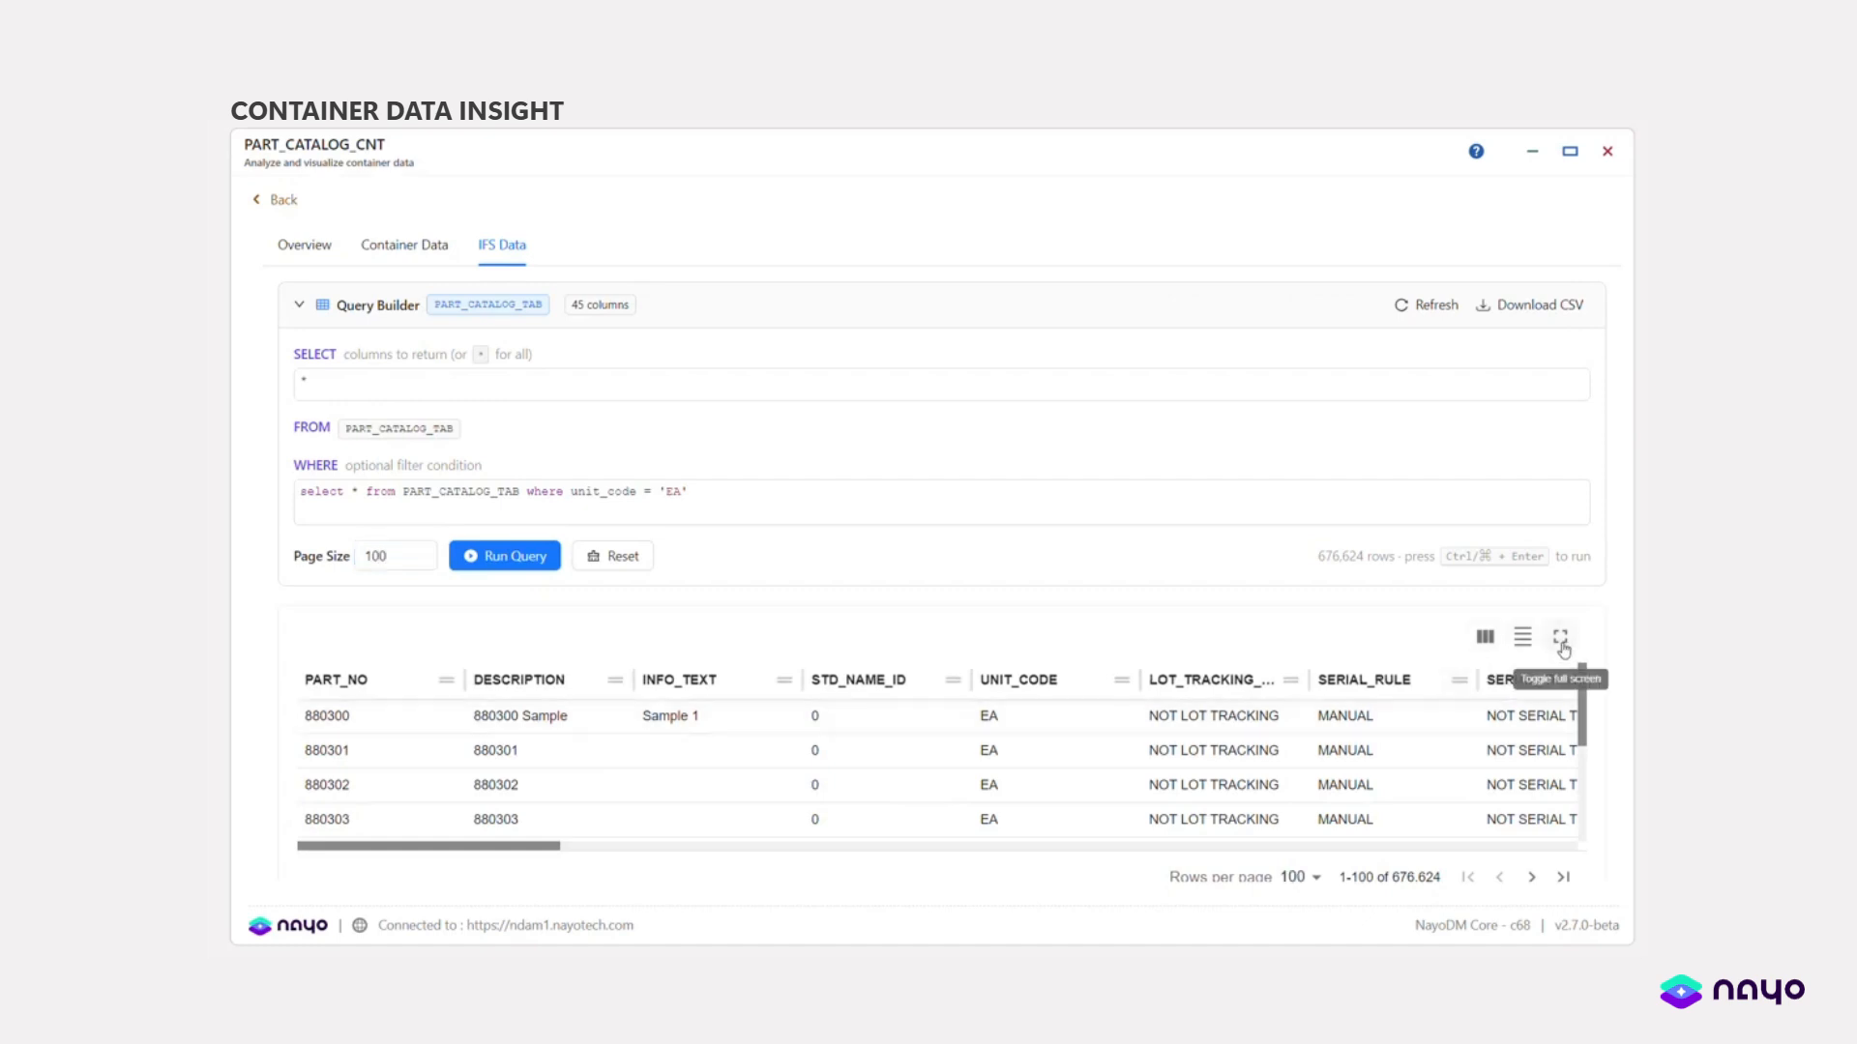
{"action": "left_click", "coordinate": [1559, 636]}
{"action": "left_click", "coordinate": [1589, 158]}
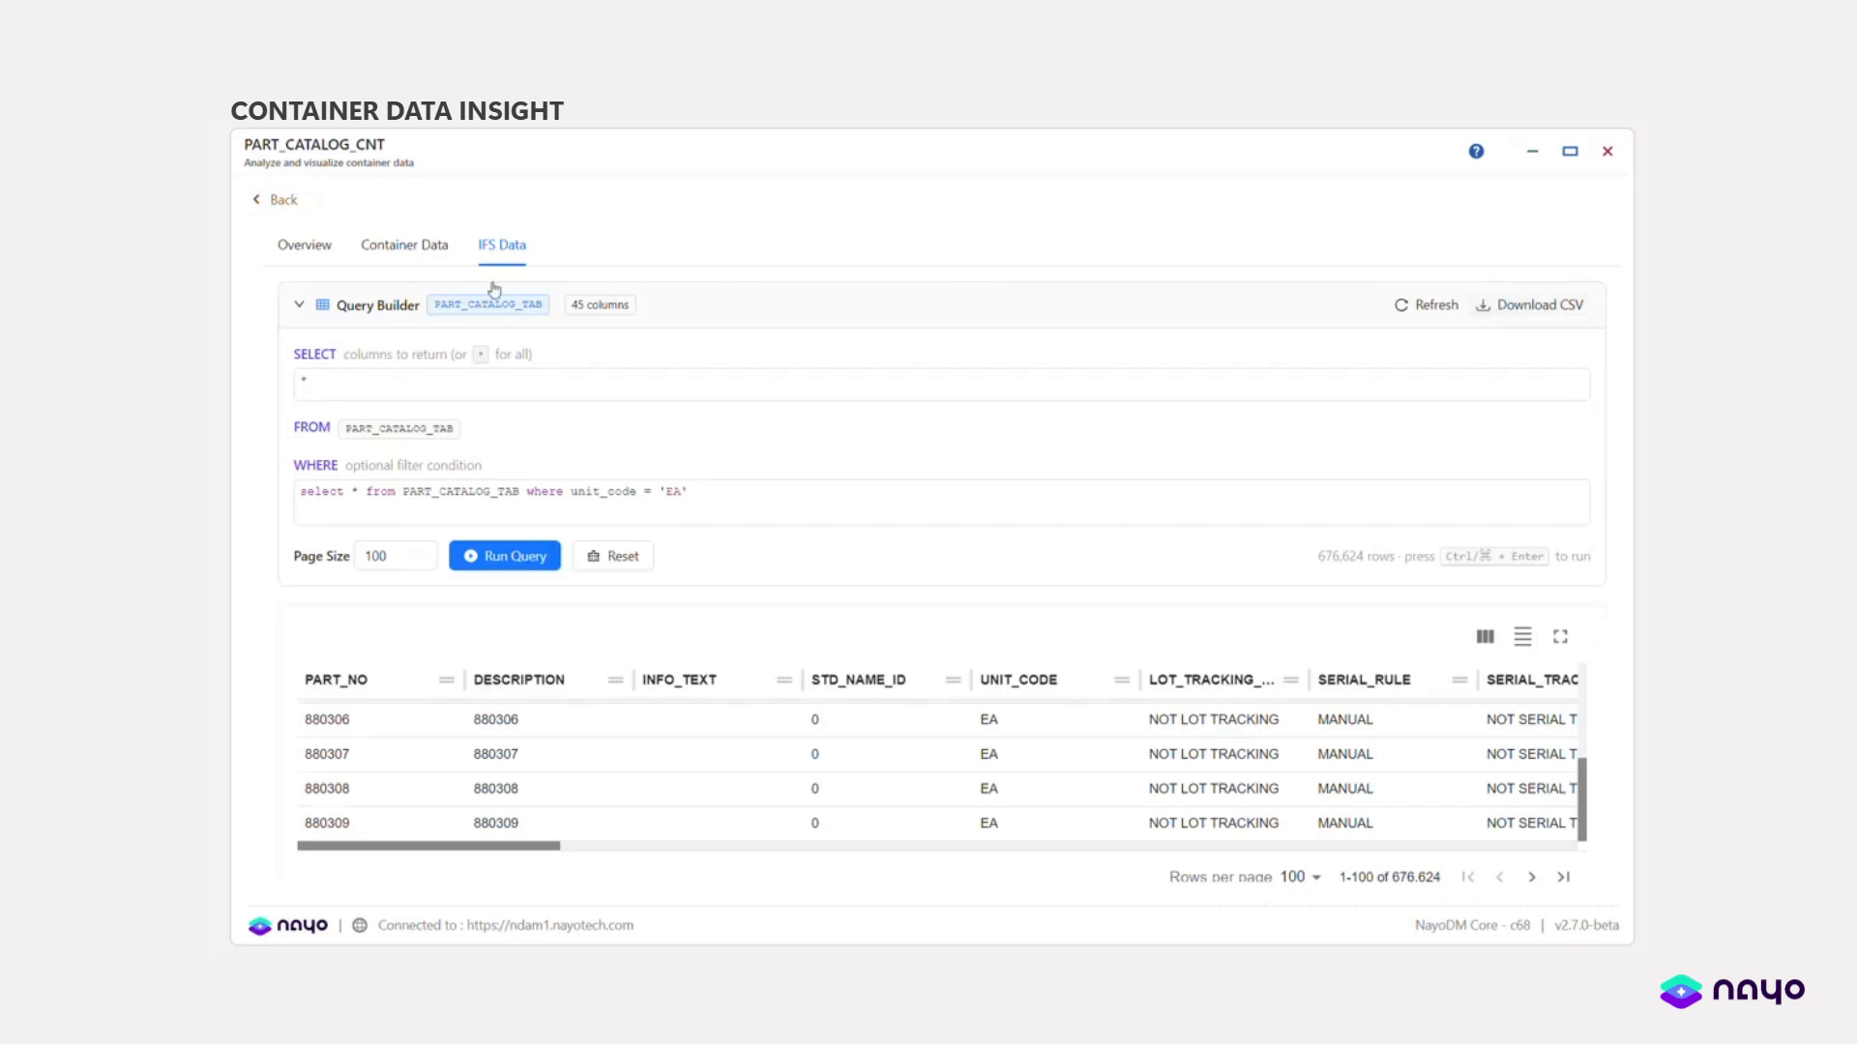
{"action": "left_click", "coordinate": [405, 247]}
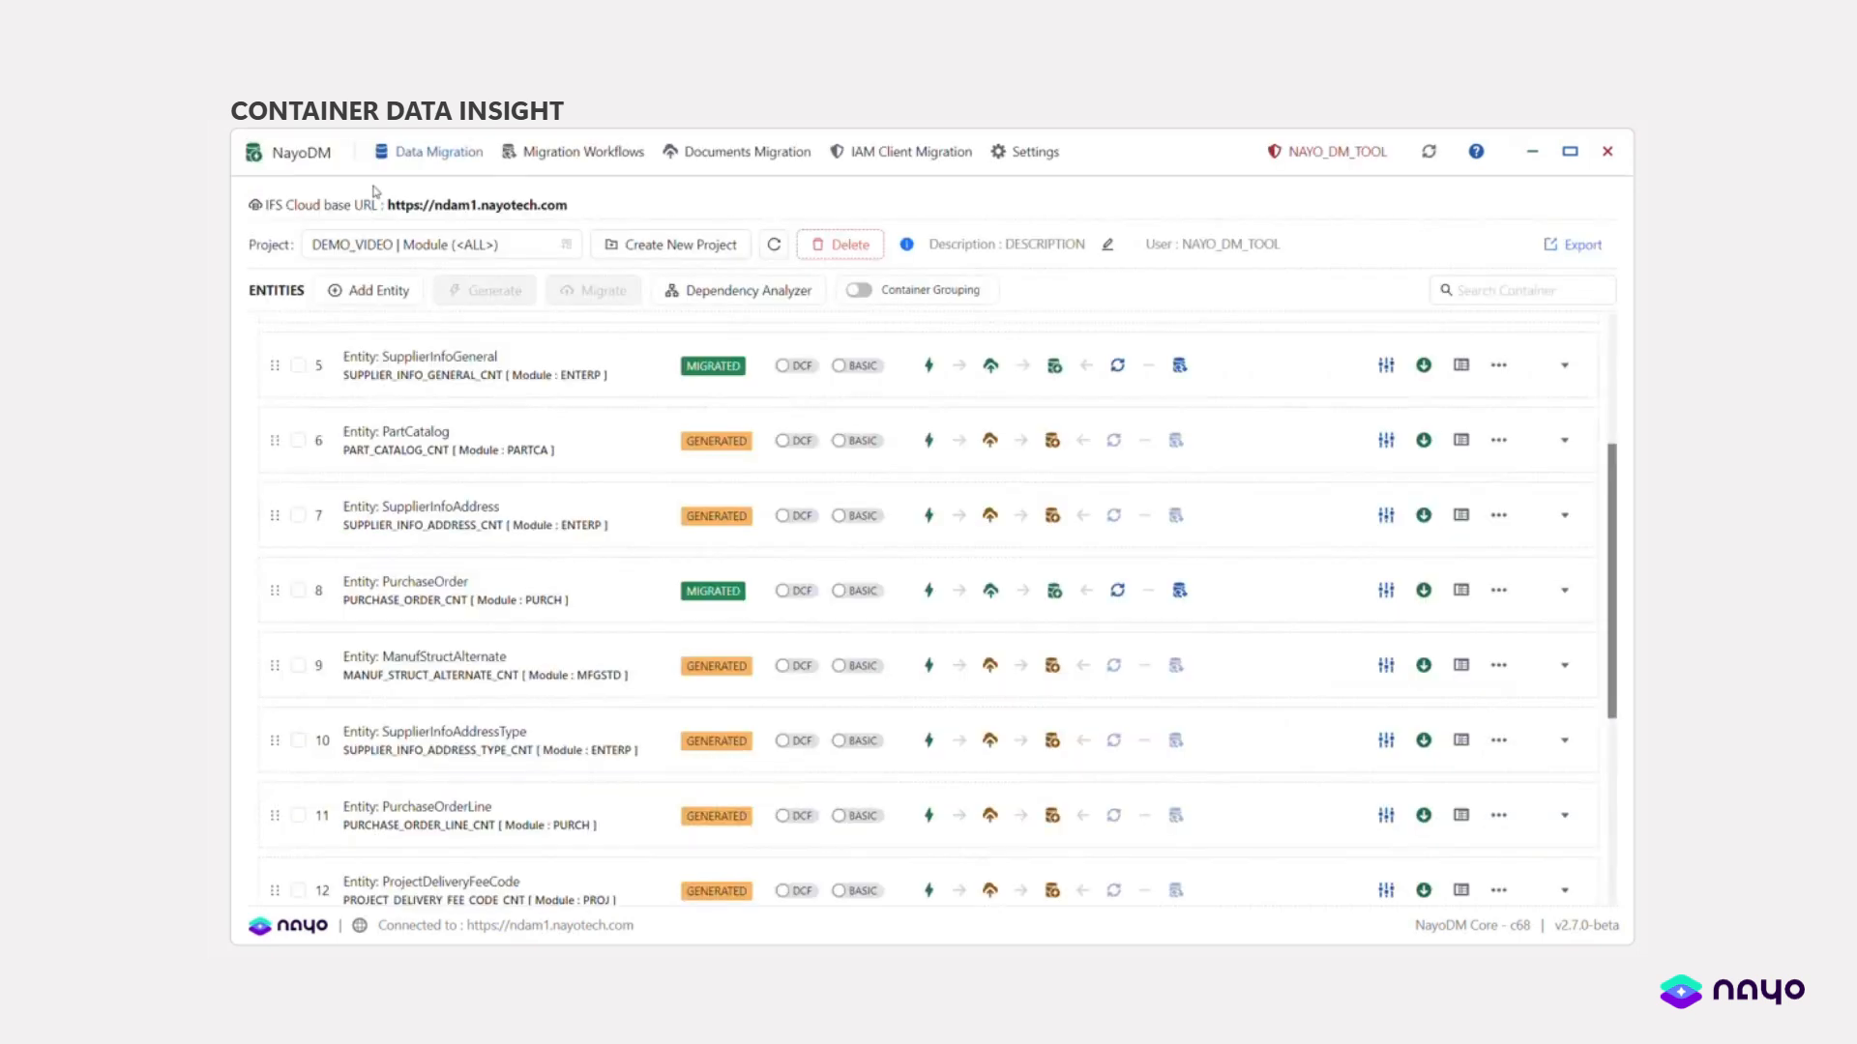
- Examine SupplierInfoGeneral's container background jobs and the overview in its container data analysis
{"action": "left_click", "coordinate": [1565, 365]}
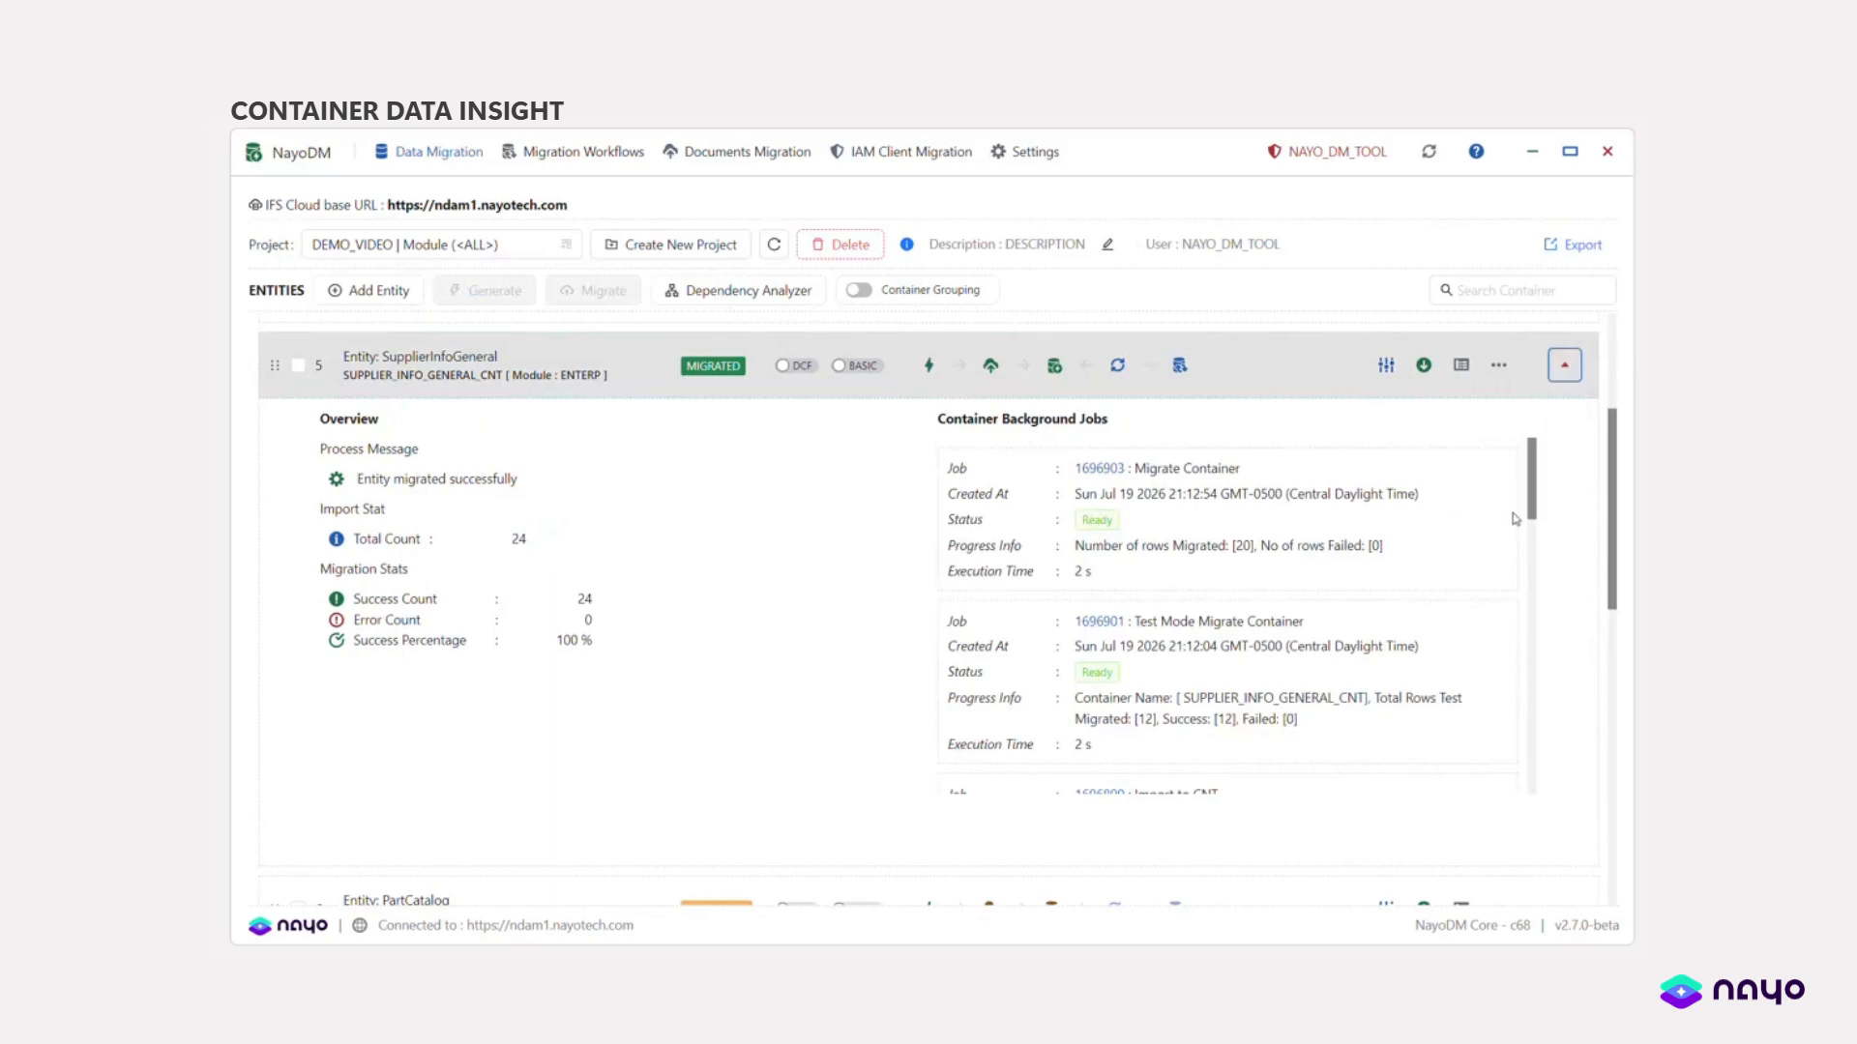
{"action": "scroll", "coordinate": [1509, 537], "scroll_direction": "down", "scroll_amount": 10}
{"action": "scroll", "coordinate": [1500, 547], "scroll_direction": "up", "scroll_amount": 10}
{"action": "left_click", "coordinate": [1460, 365]}
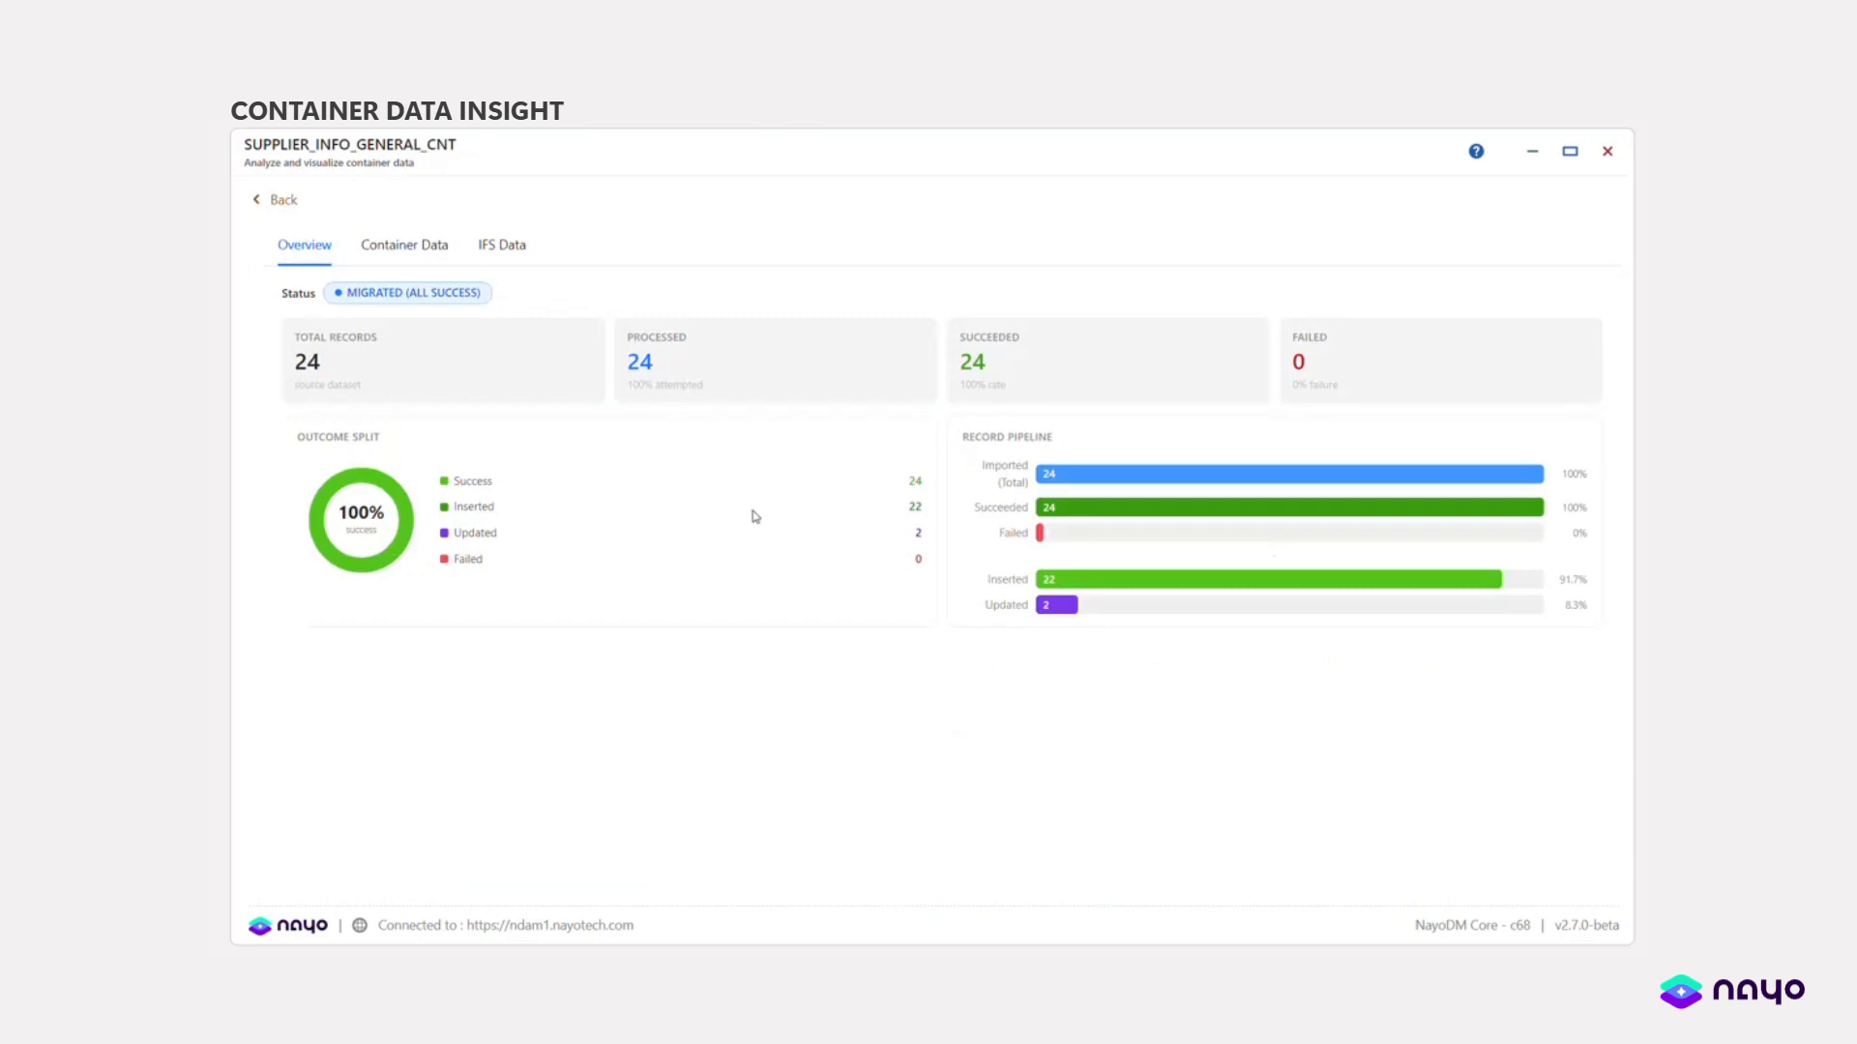
- Query the SupplierInfoGeneral container data by NAME 'MRC DEMO 30' and locate the matching row in the Excel source sheet
{"action": "left_click", "coordinate": [435, 259]}
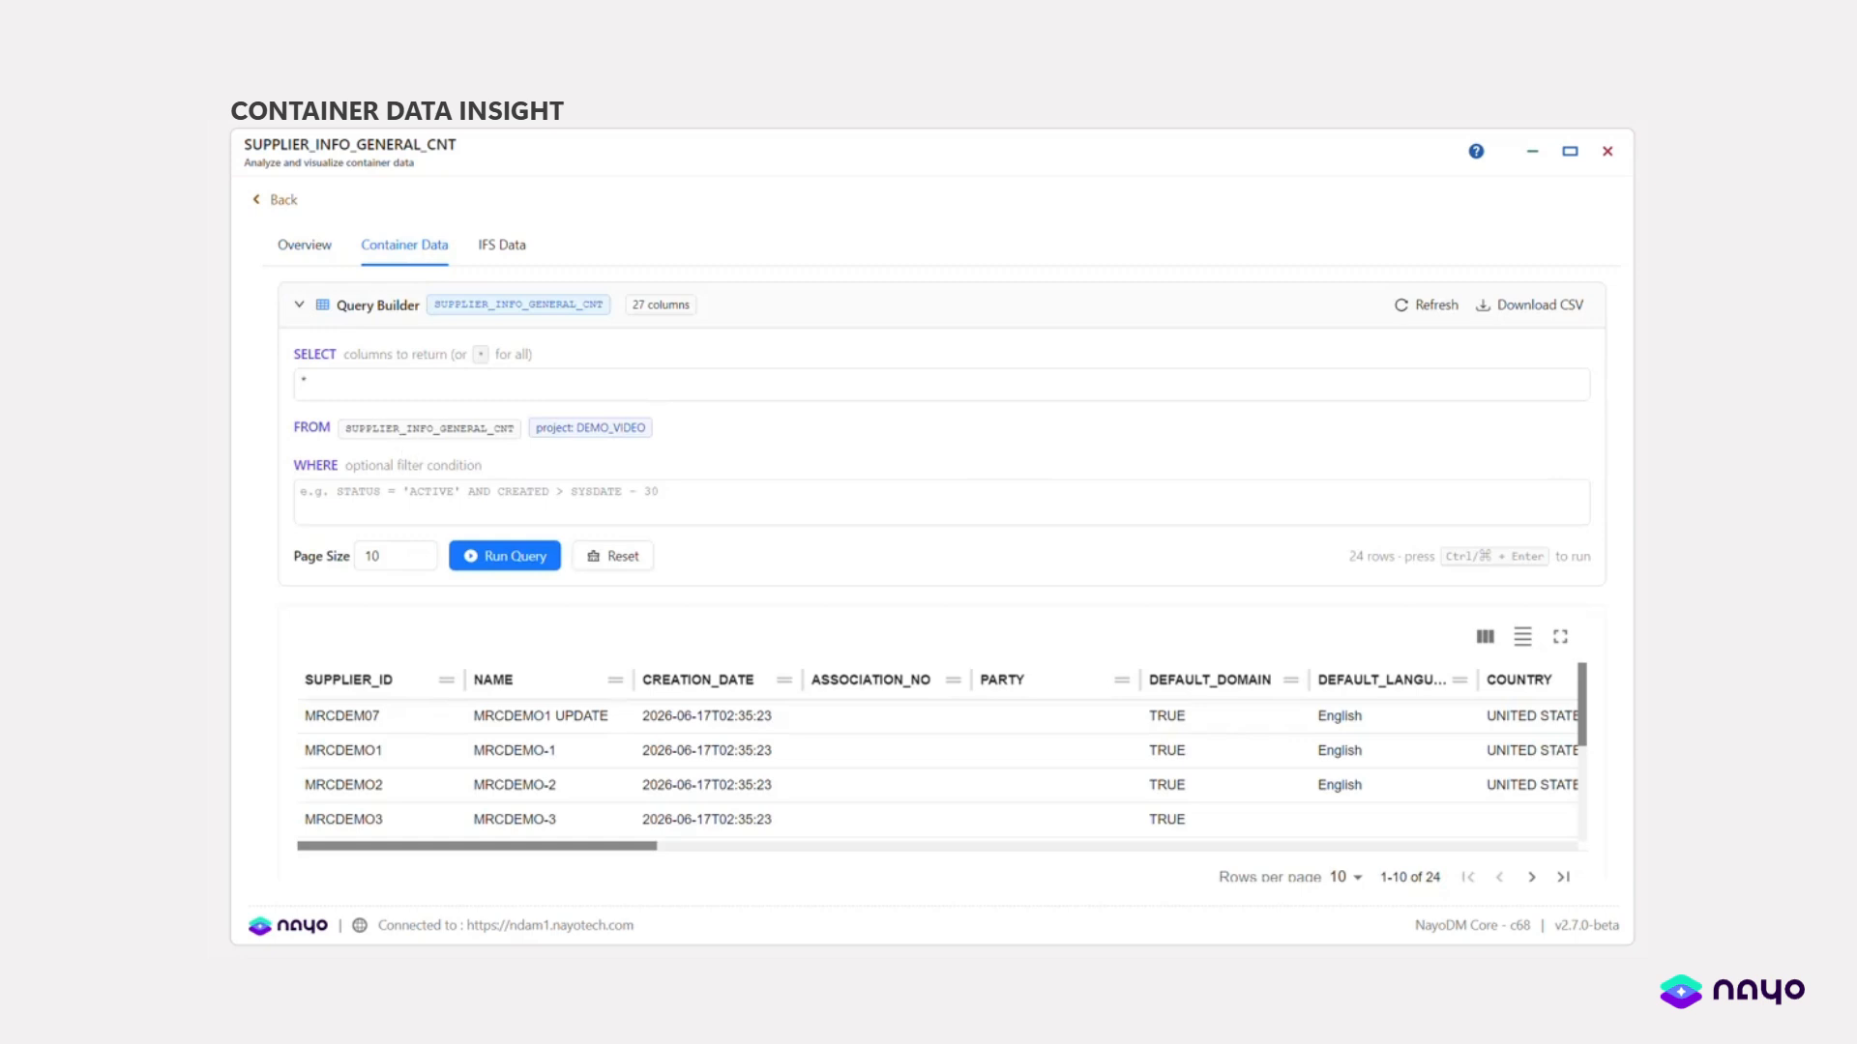
{"action": "left_click", "coordinate": [518, 553]}
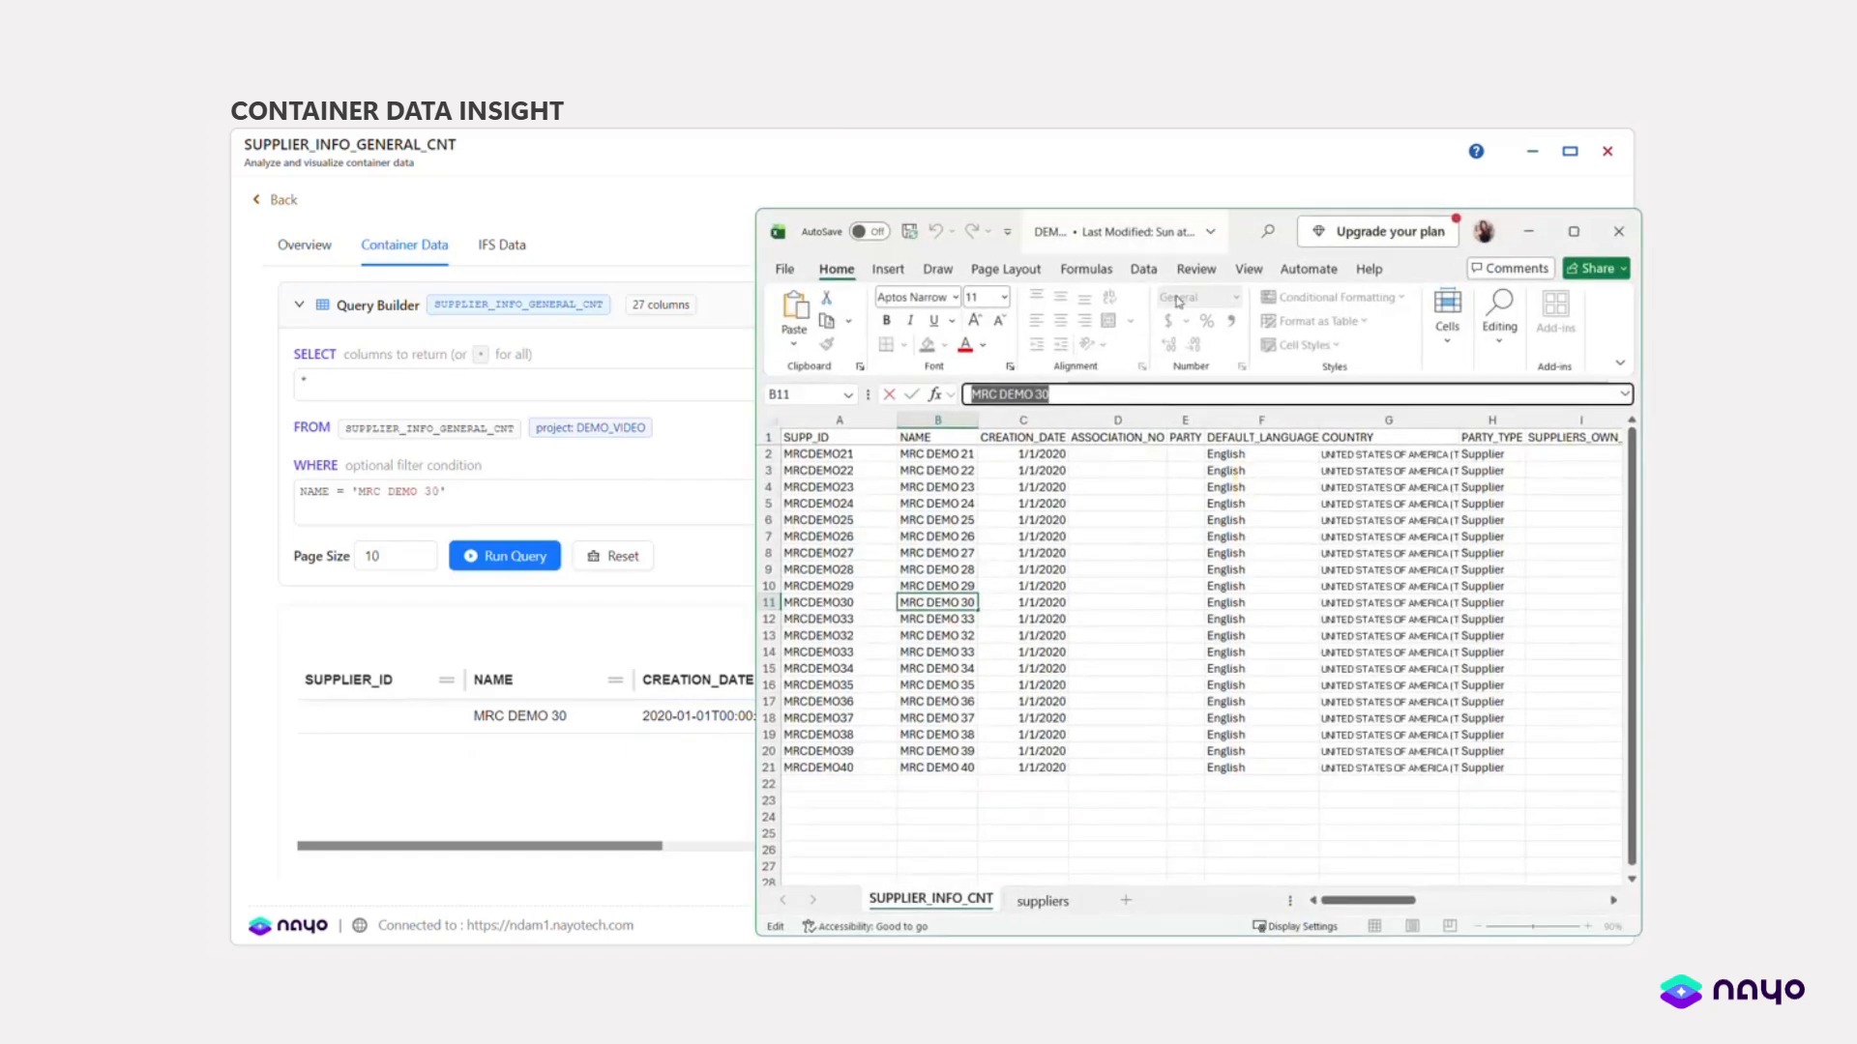
{"action": "left_click", "coordinate": [768, 602]}
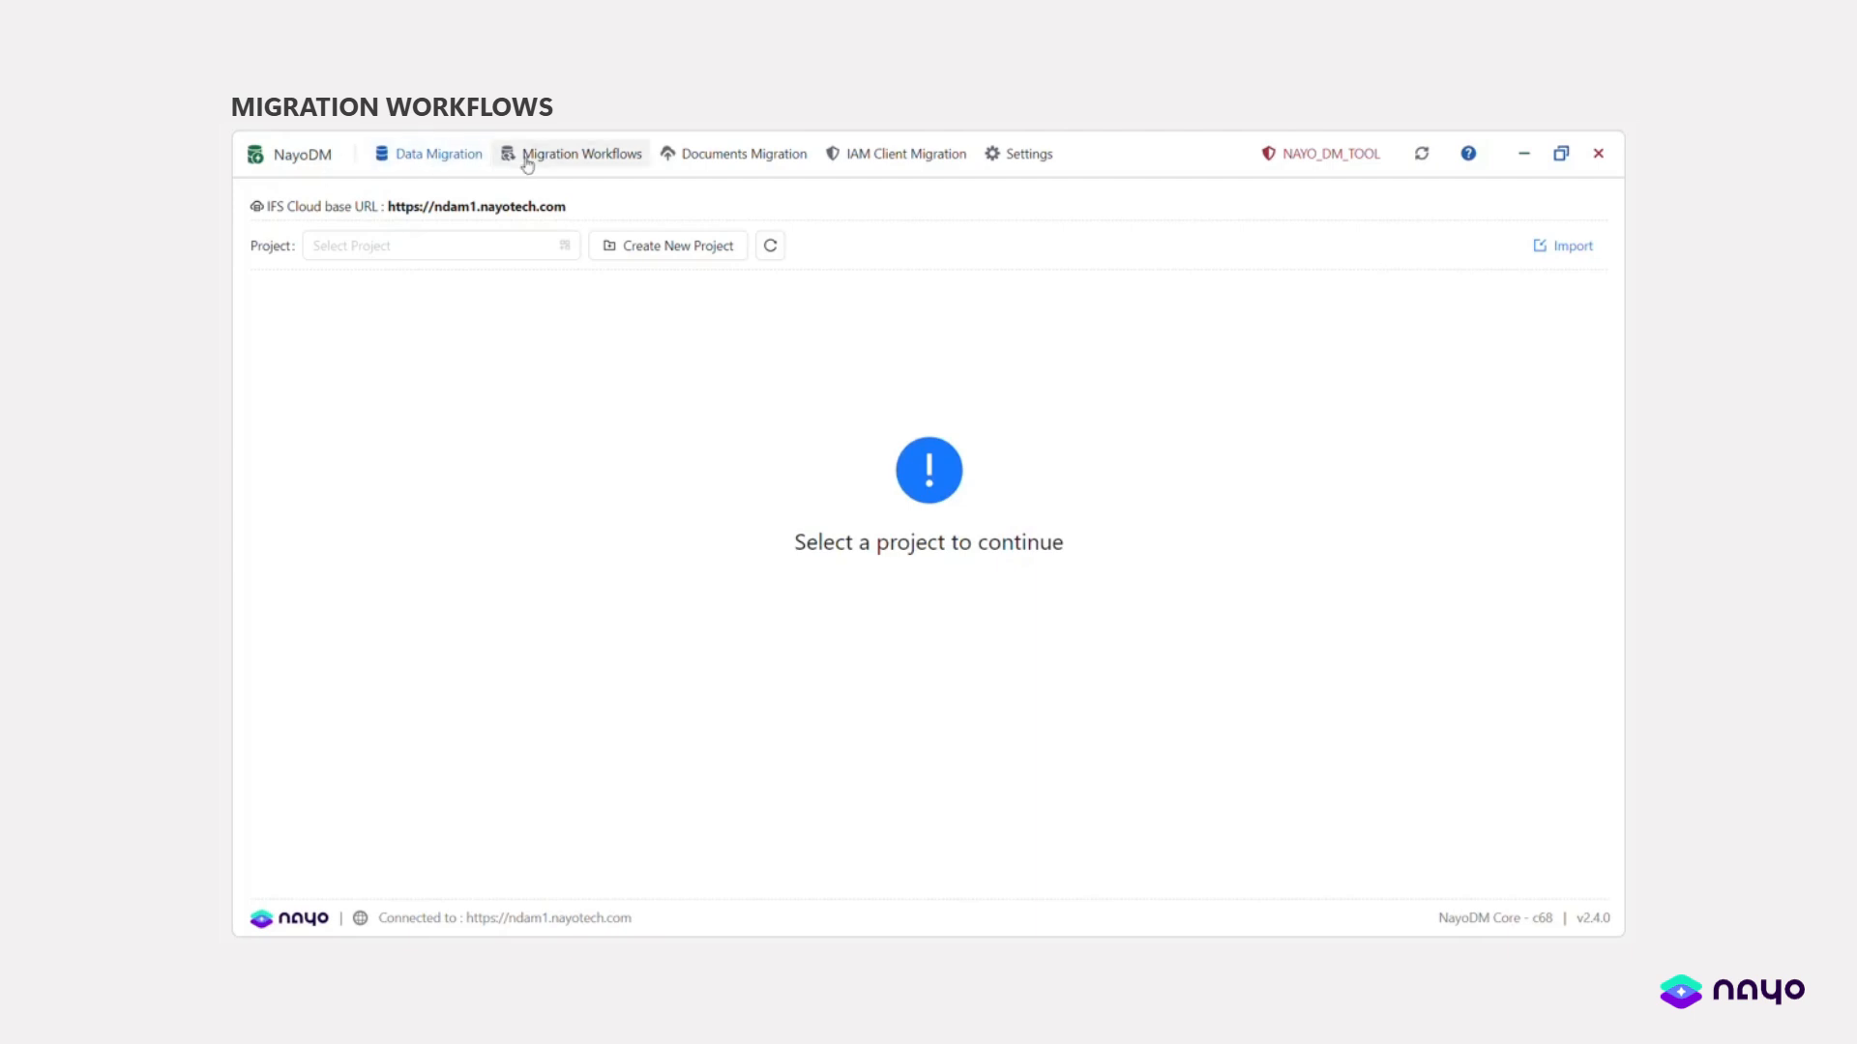
- Go to Migration Workflows and read the workflow help on configuration, nodes and workflow executions, closing the help when done
{"action": "left_click", "coordinate": [561, 160]}
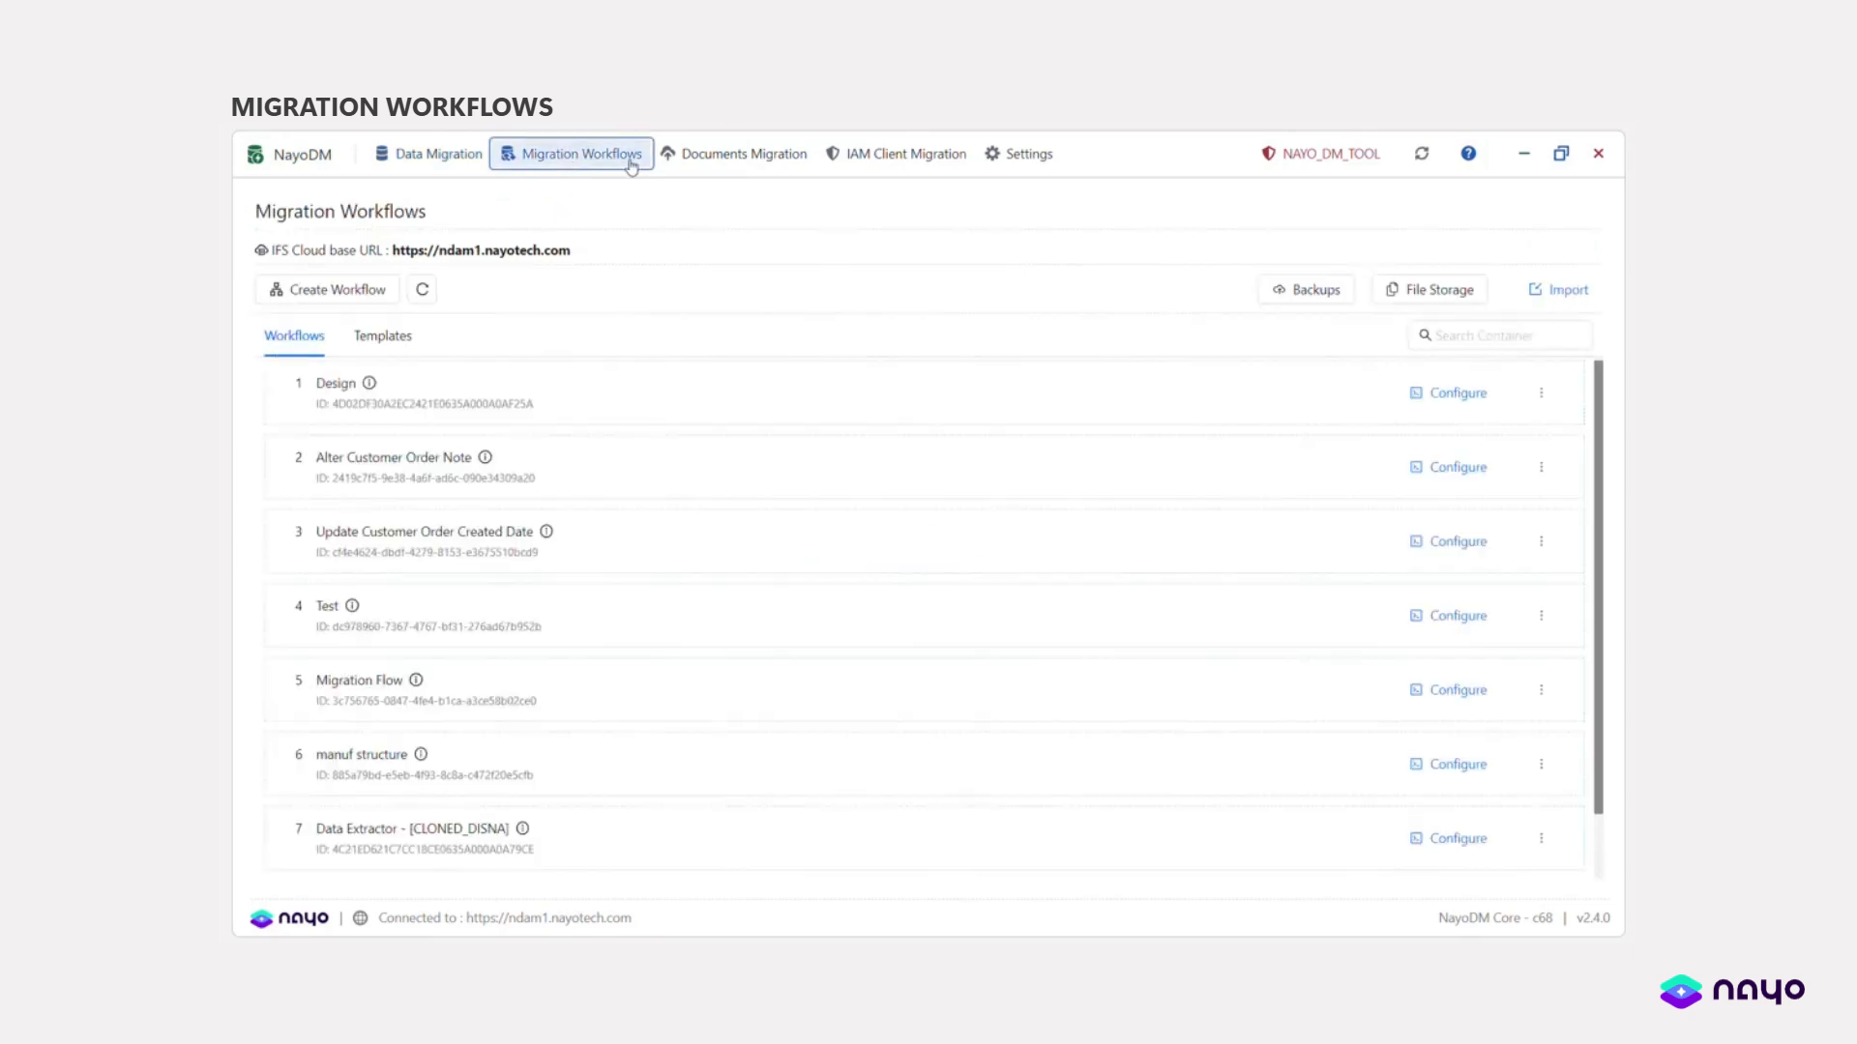
{"action": "left_click", "coordinate": [1467, 155]}
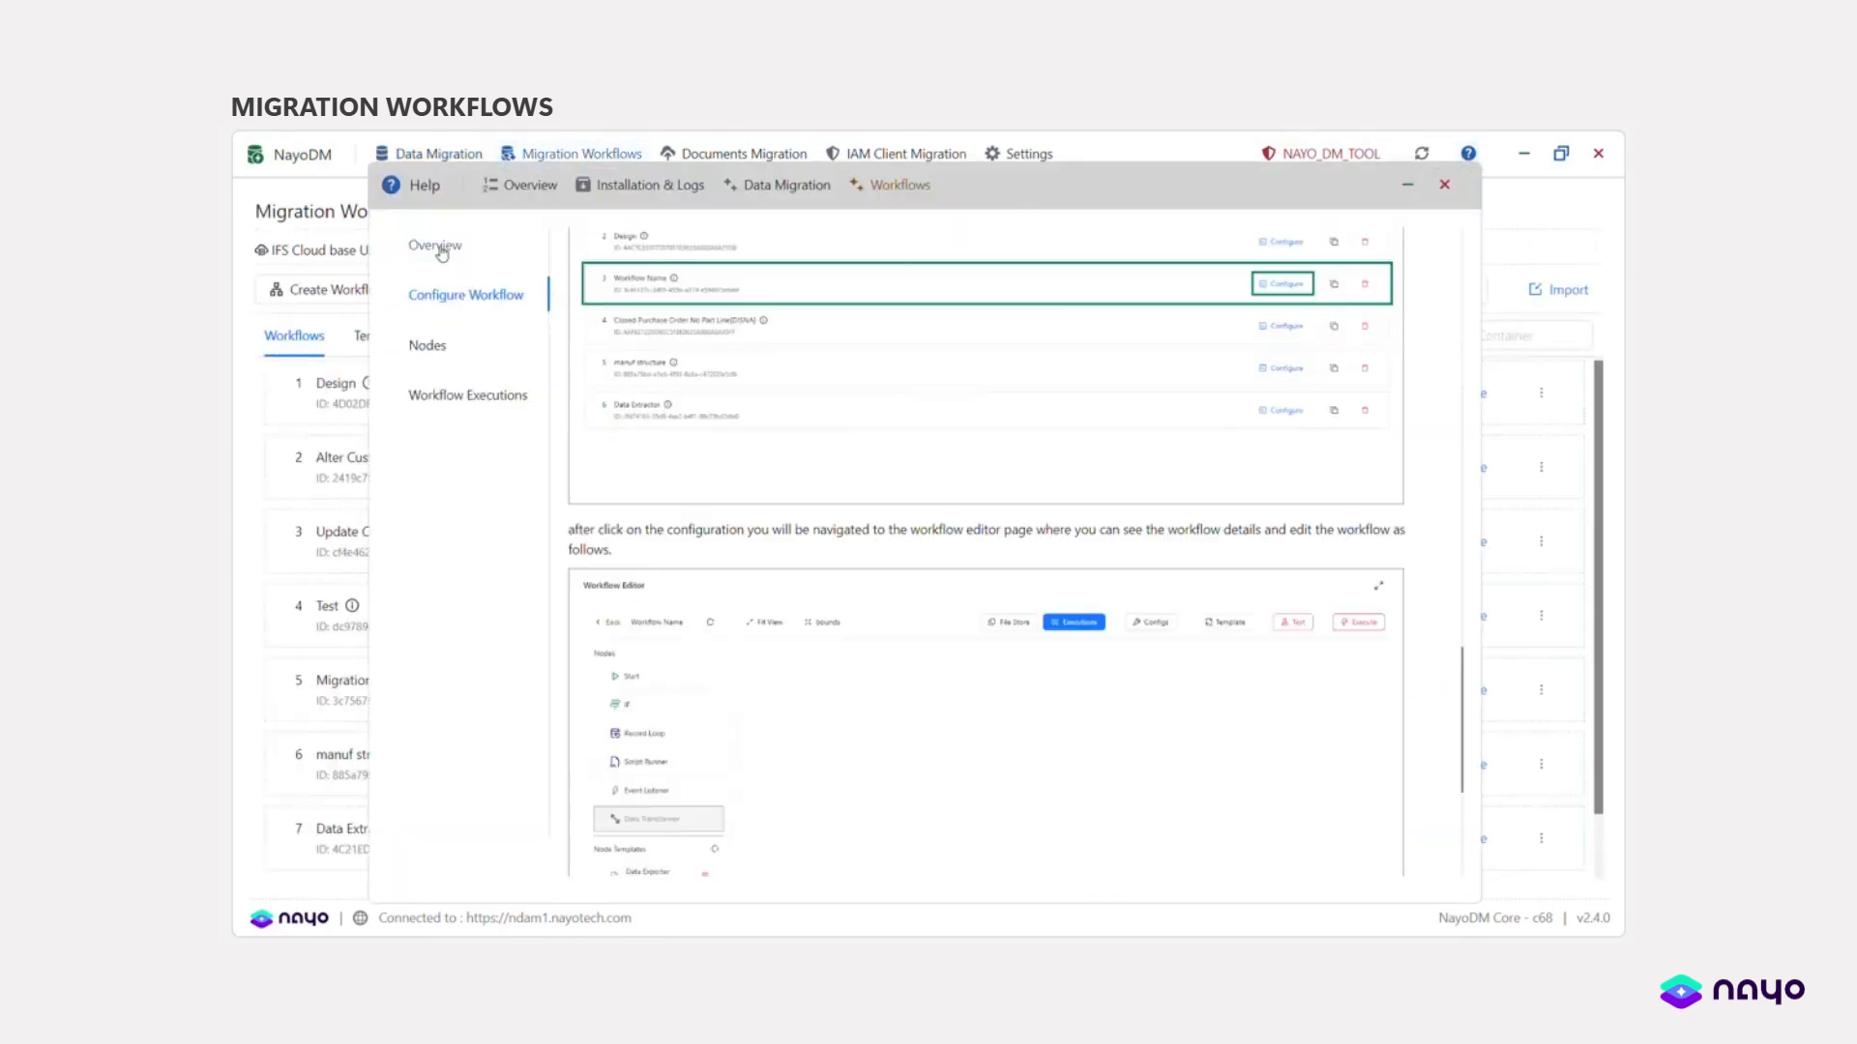
{"action": "left_click", "coordinate": [452, 346]}
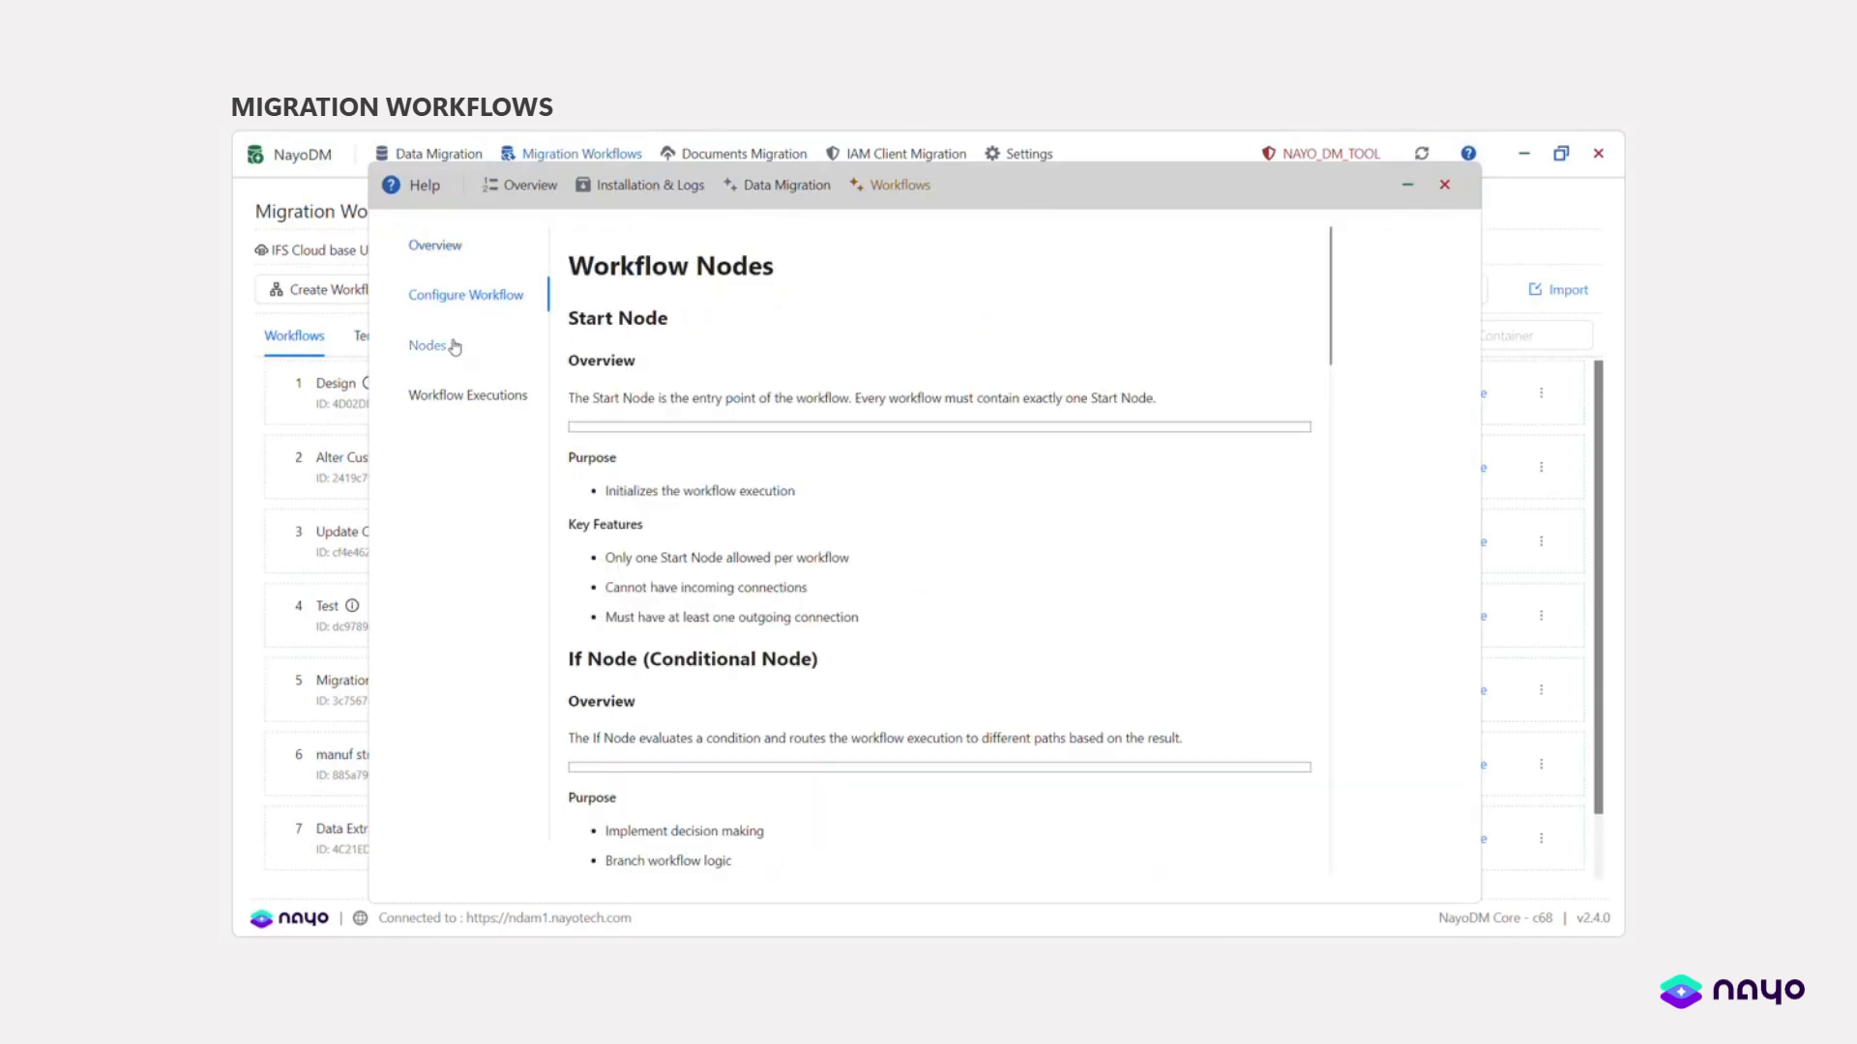
{"action": "left_click", "coordinate": [426, 394]}
{"action": "scroll", "coordinate": [902, 646], "scroll_direction": "down", "scroll_amount": 3}
{"action": "scroll", "coordinate": [902, 646], "scroll_direction": "down", "scroll_amount": 10}
{"action": "key", "text": "Escape"}
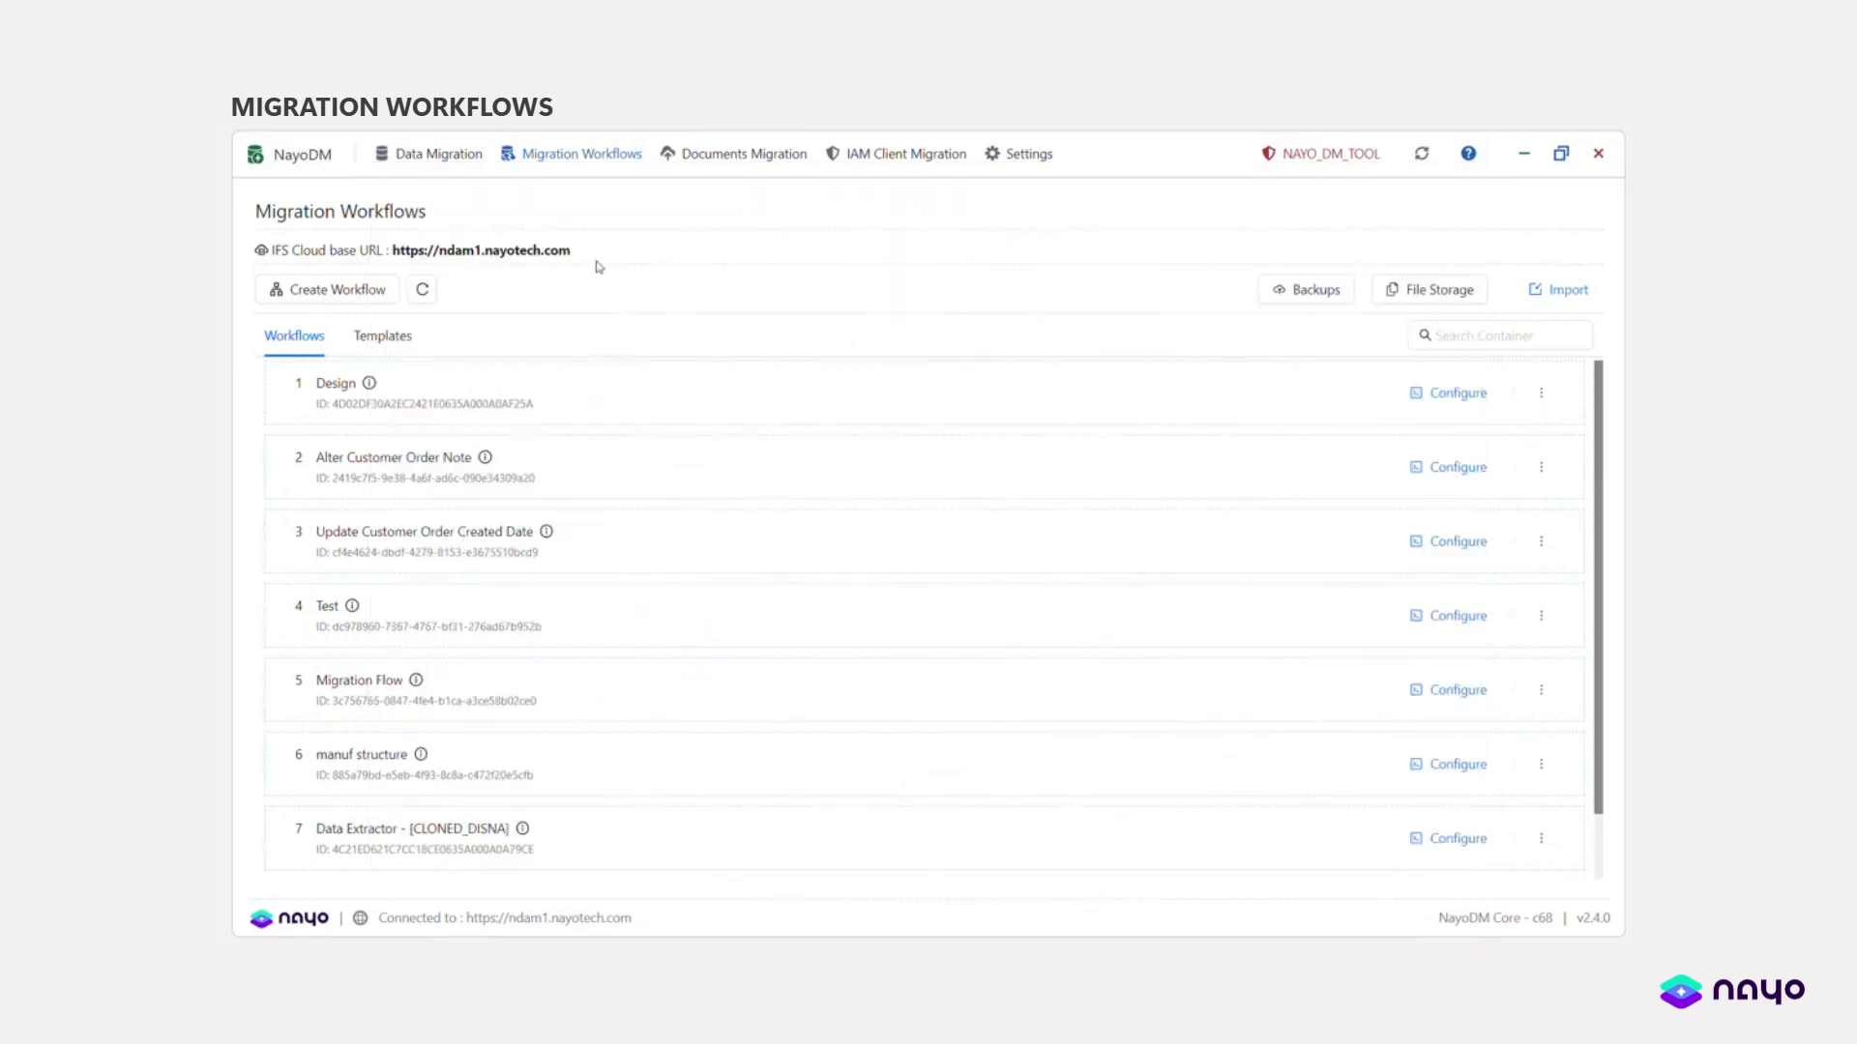
- Inspect the entries in the workflows' Backup Storage and File Storage, closing each one
{"action": "left_click", "coordinate": [1282, 300]}
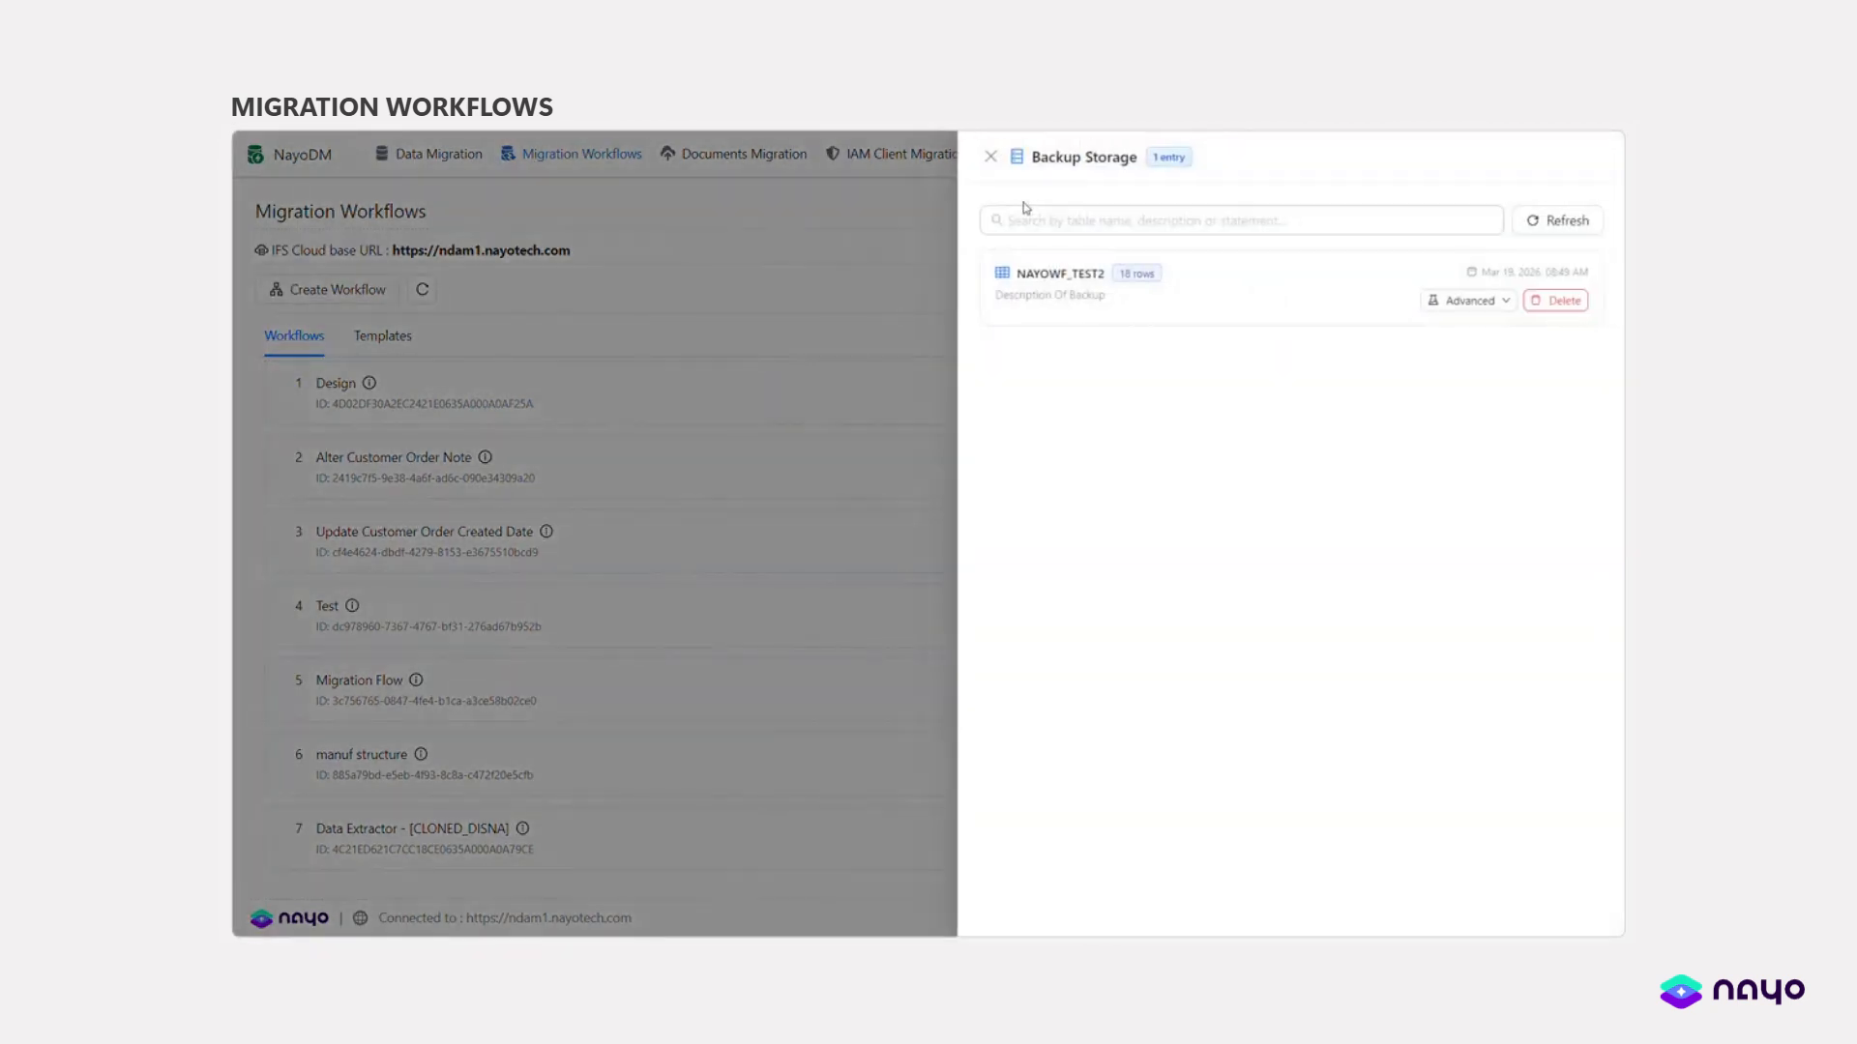
{"action": "left_click", "coordinate": [986, 160]}
{"action": "left_click", "coordinate": [1432, 290]}
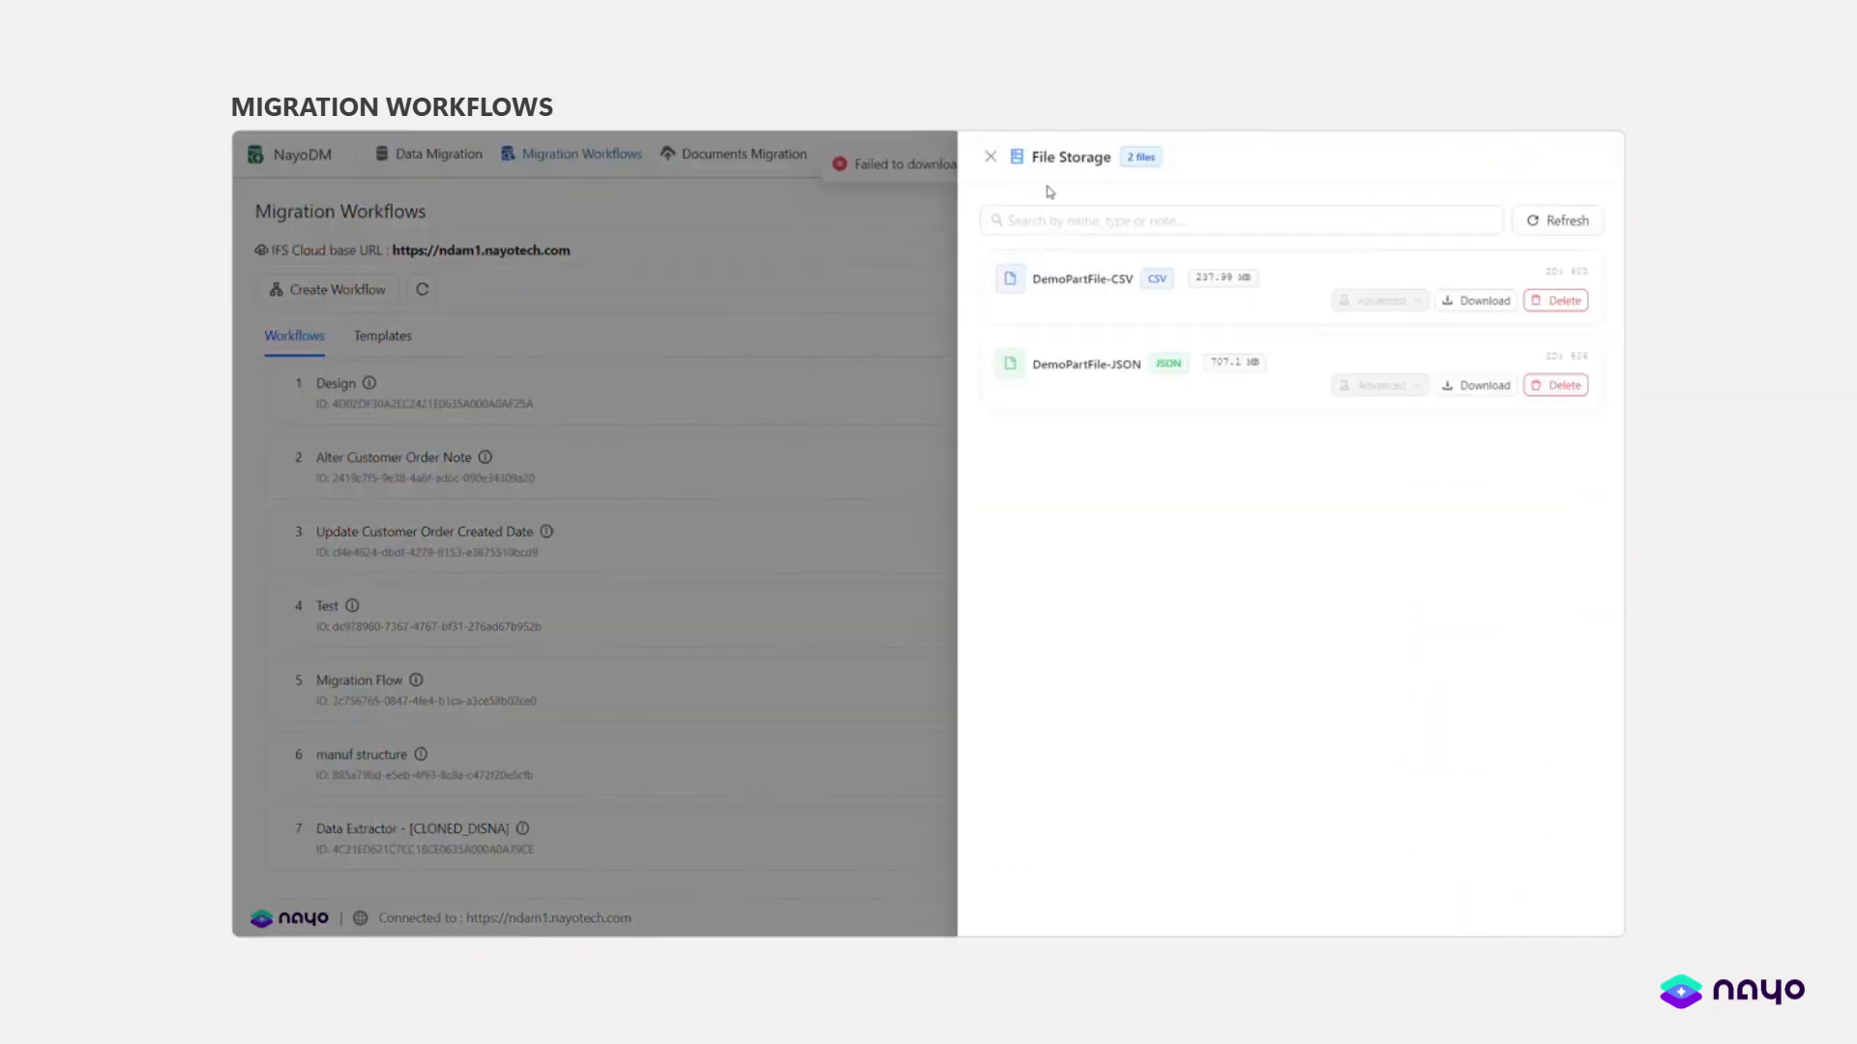
{"action": "left_click", "coordinate": [988, 164]}
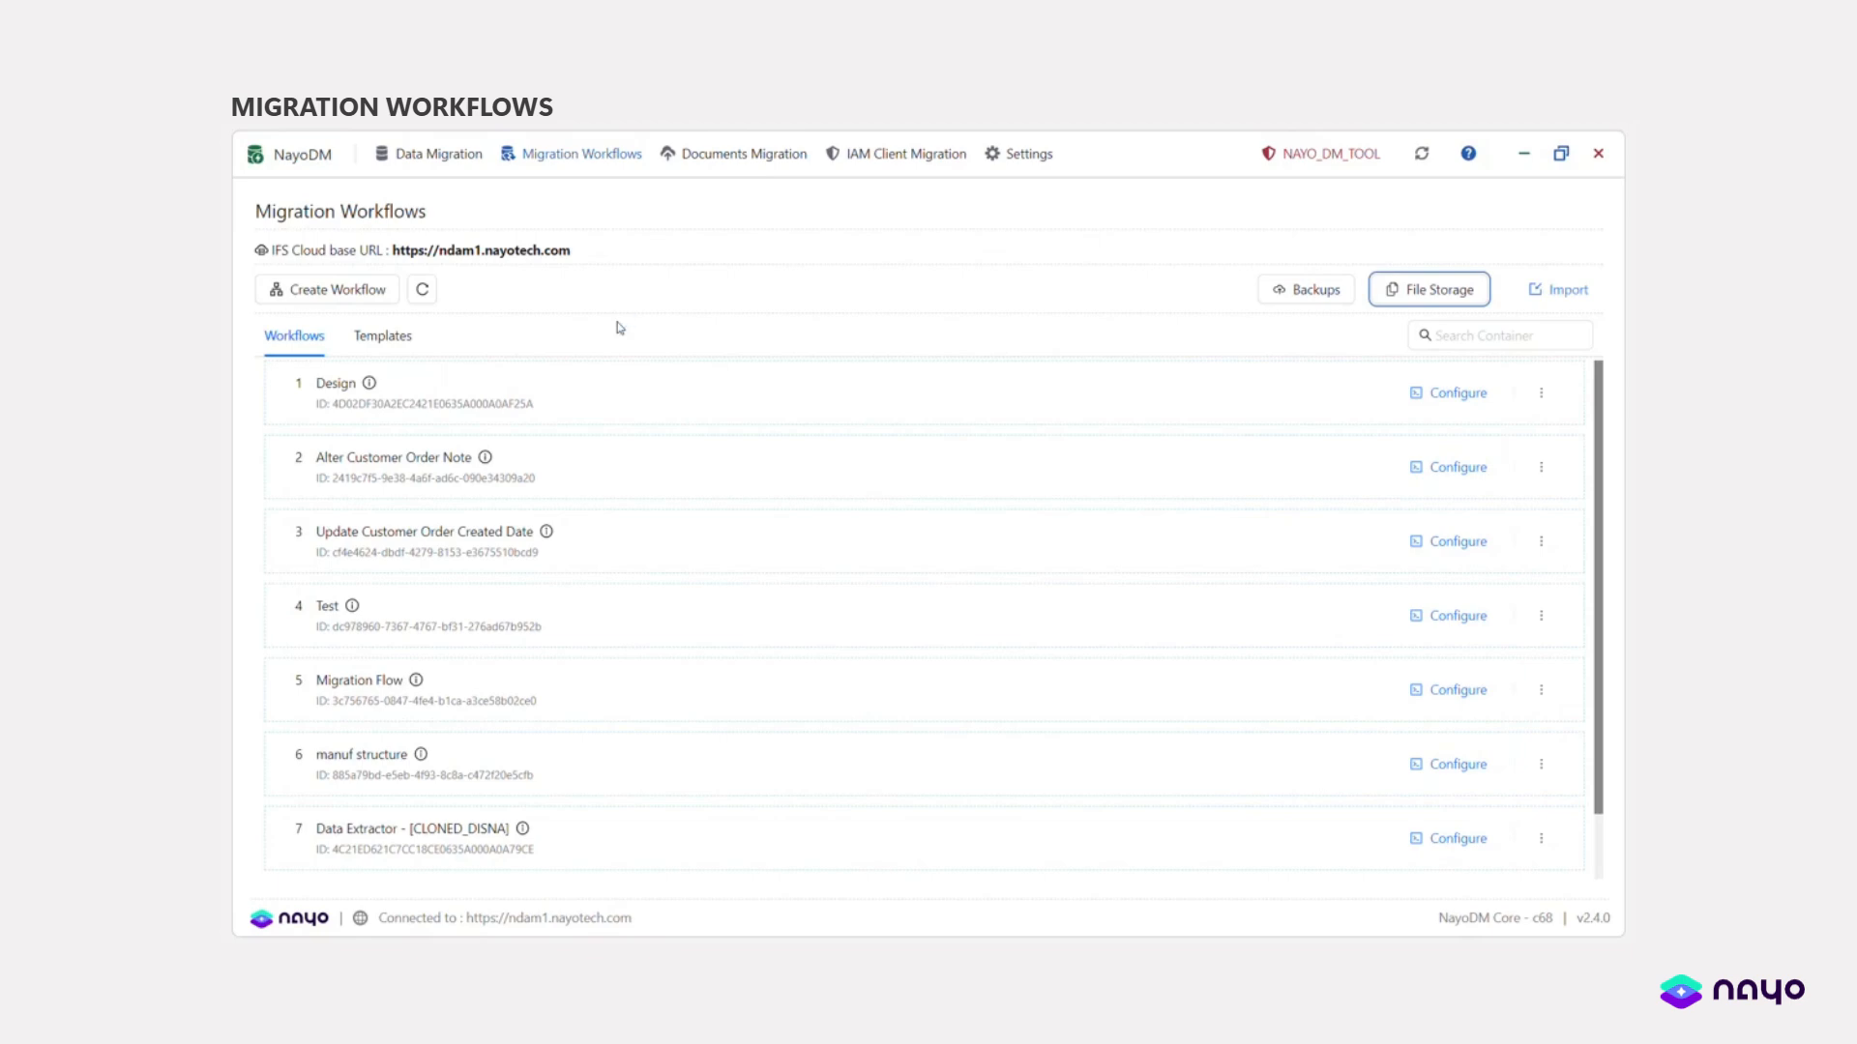
- Browse the list of existing workflows and the available workflow templates
{"action": "scroll", "coordinate": [685, 730], "scroll_direction": "down", "scroll_amount": 1}
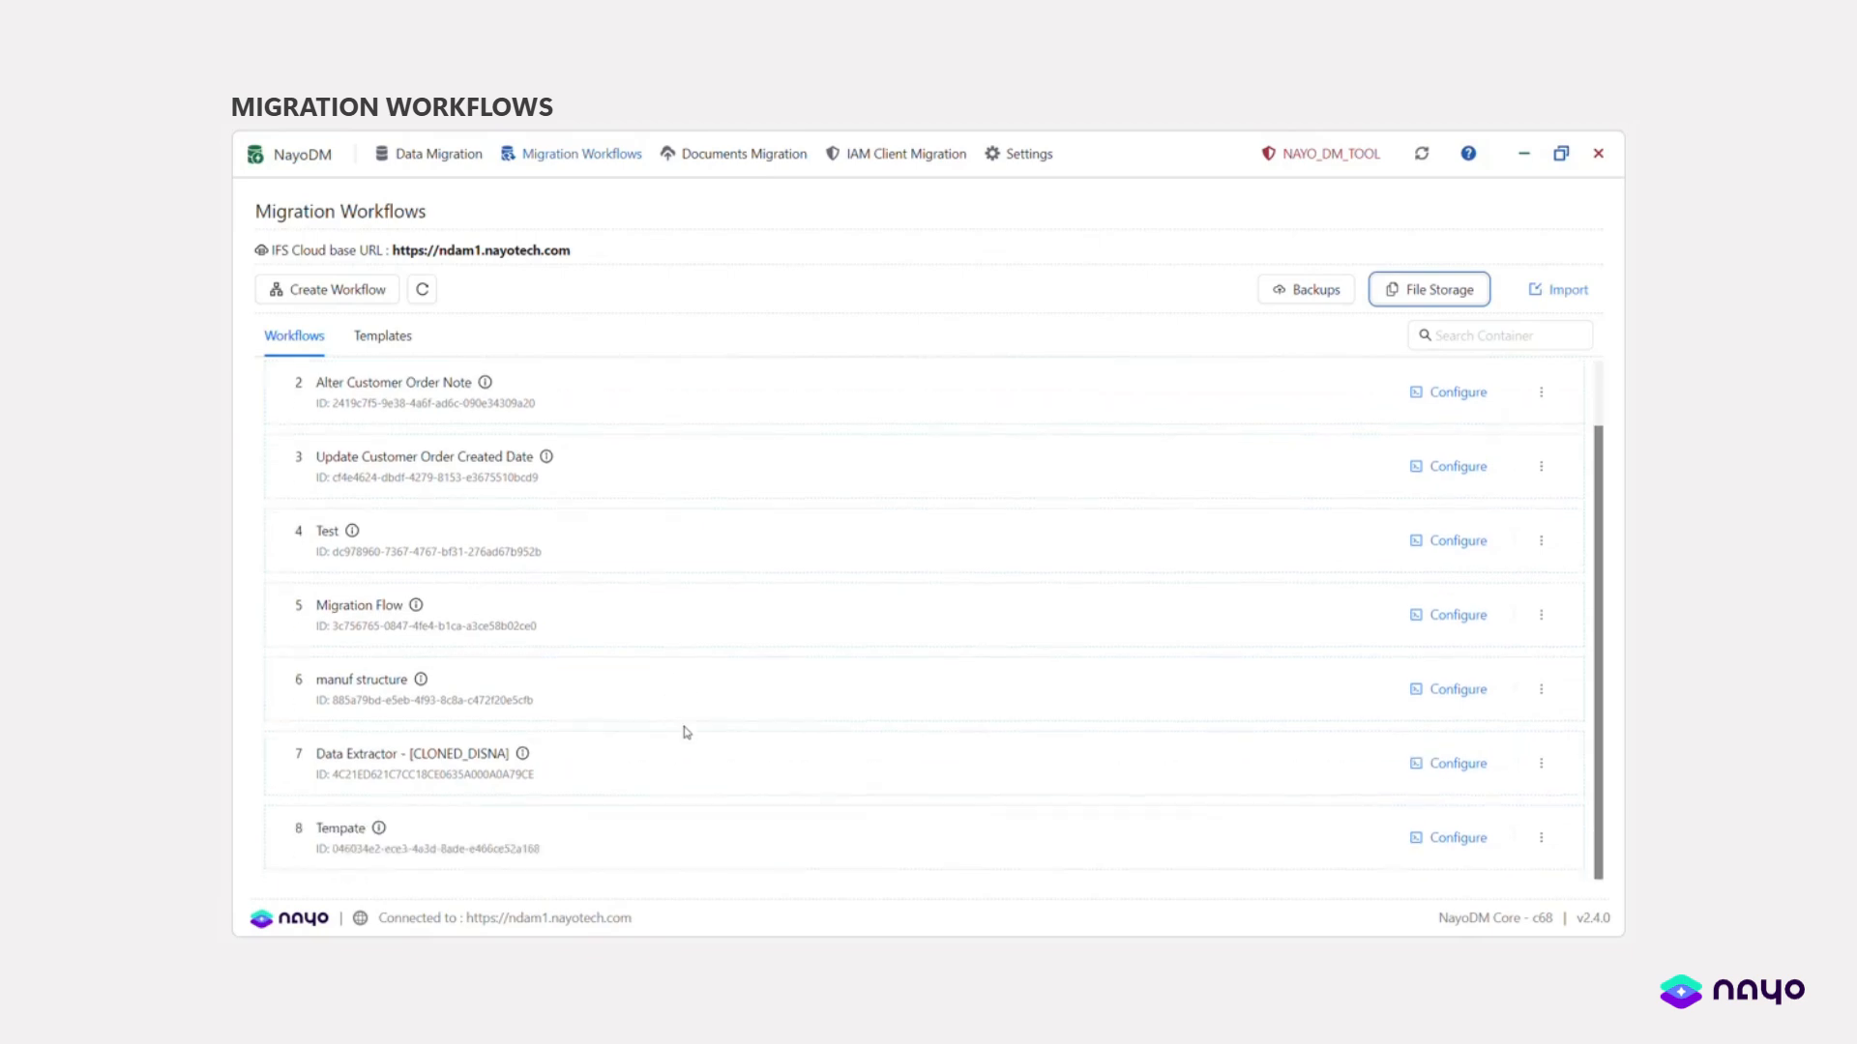
{"action": "scroll", "coordinate": [688, 730], "scroll_direction": "up", "scroll_amount": 1}
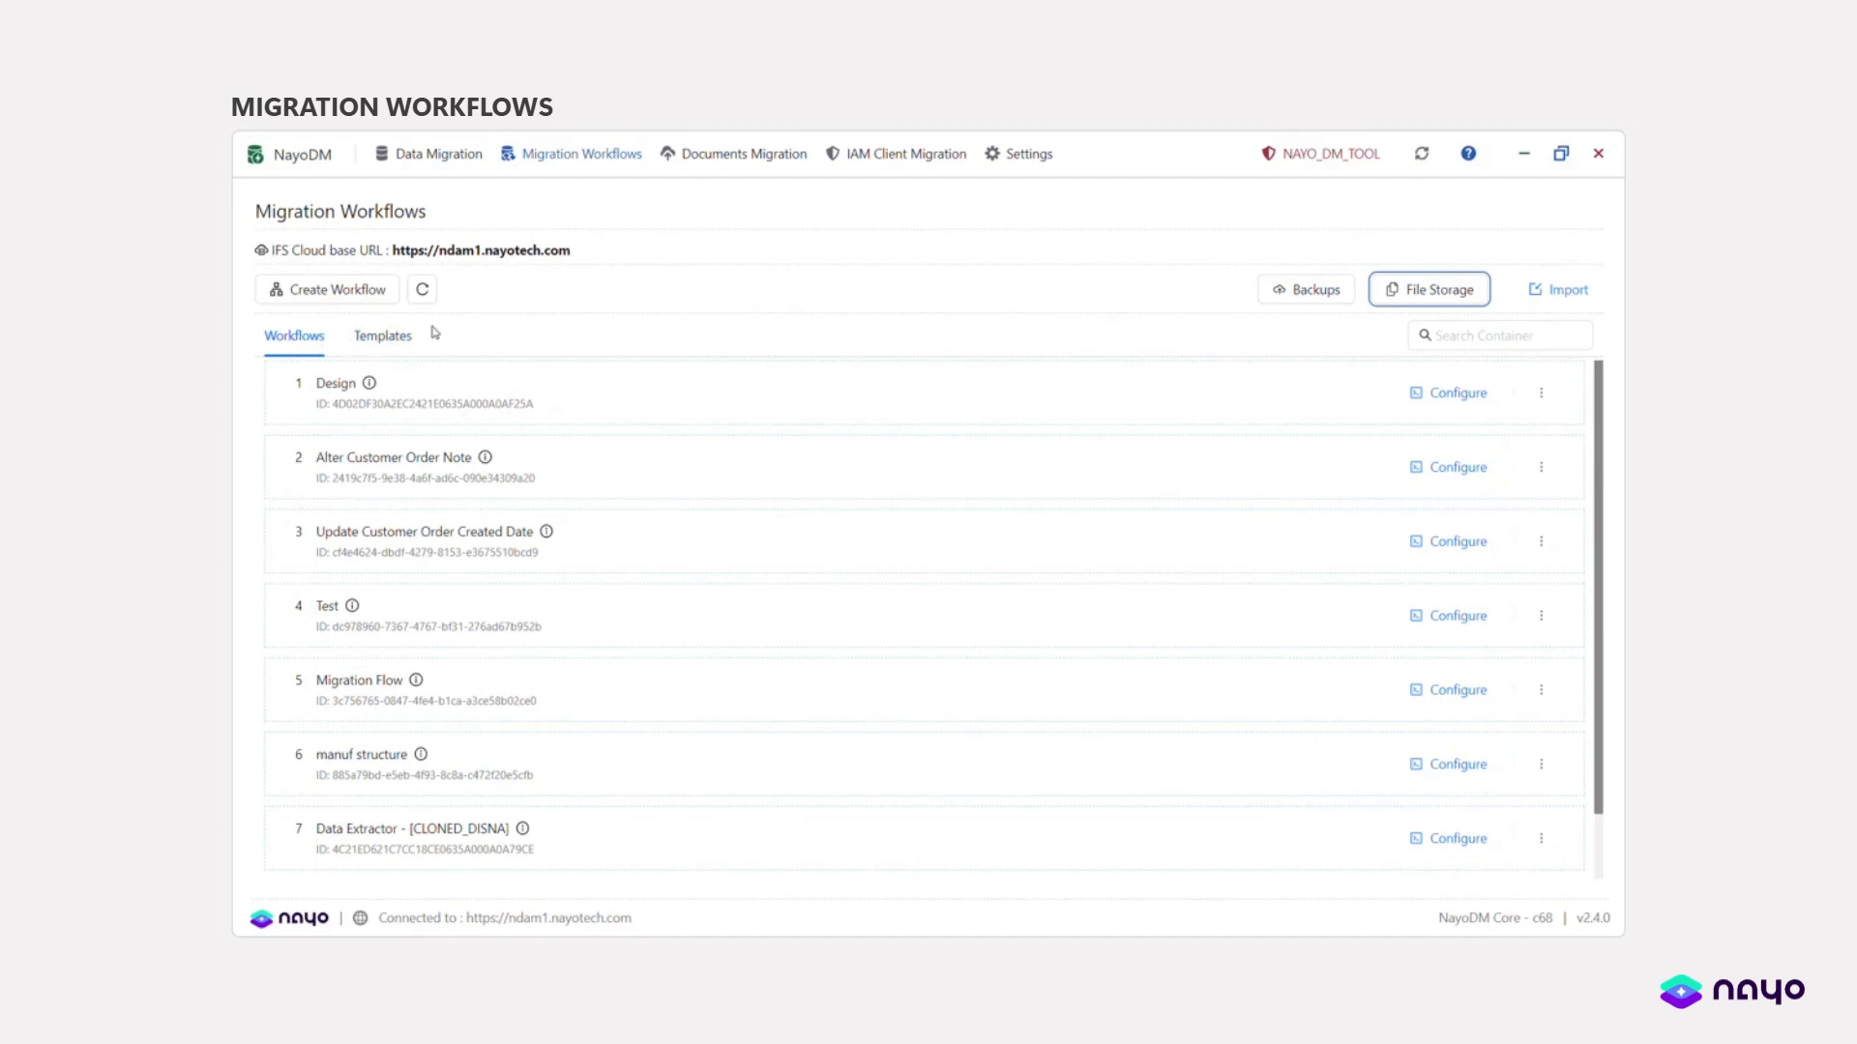
{"action": "left_click", "coordinate": [406, 337]}
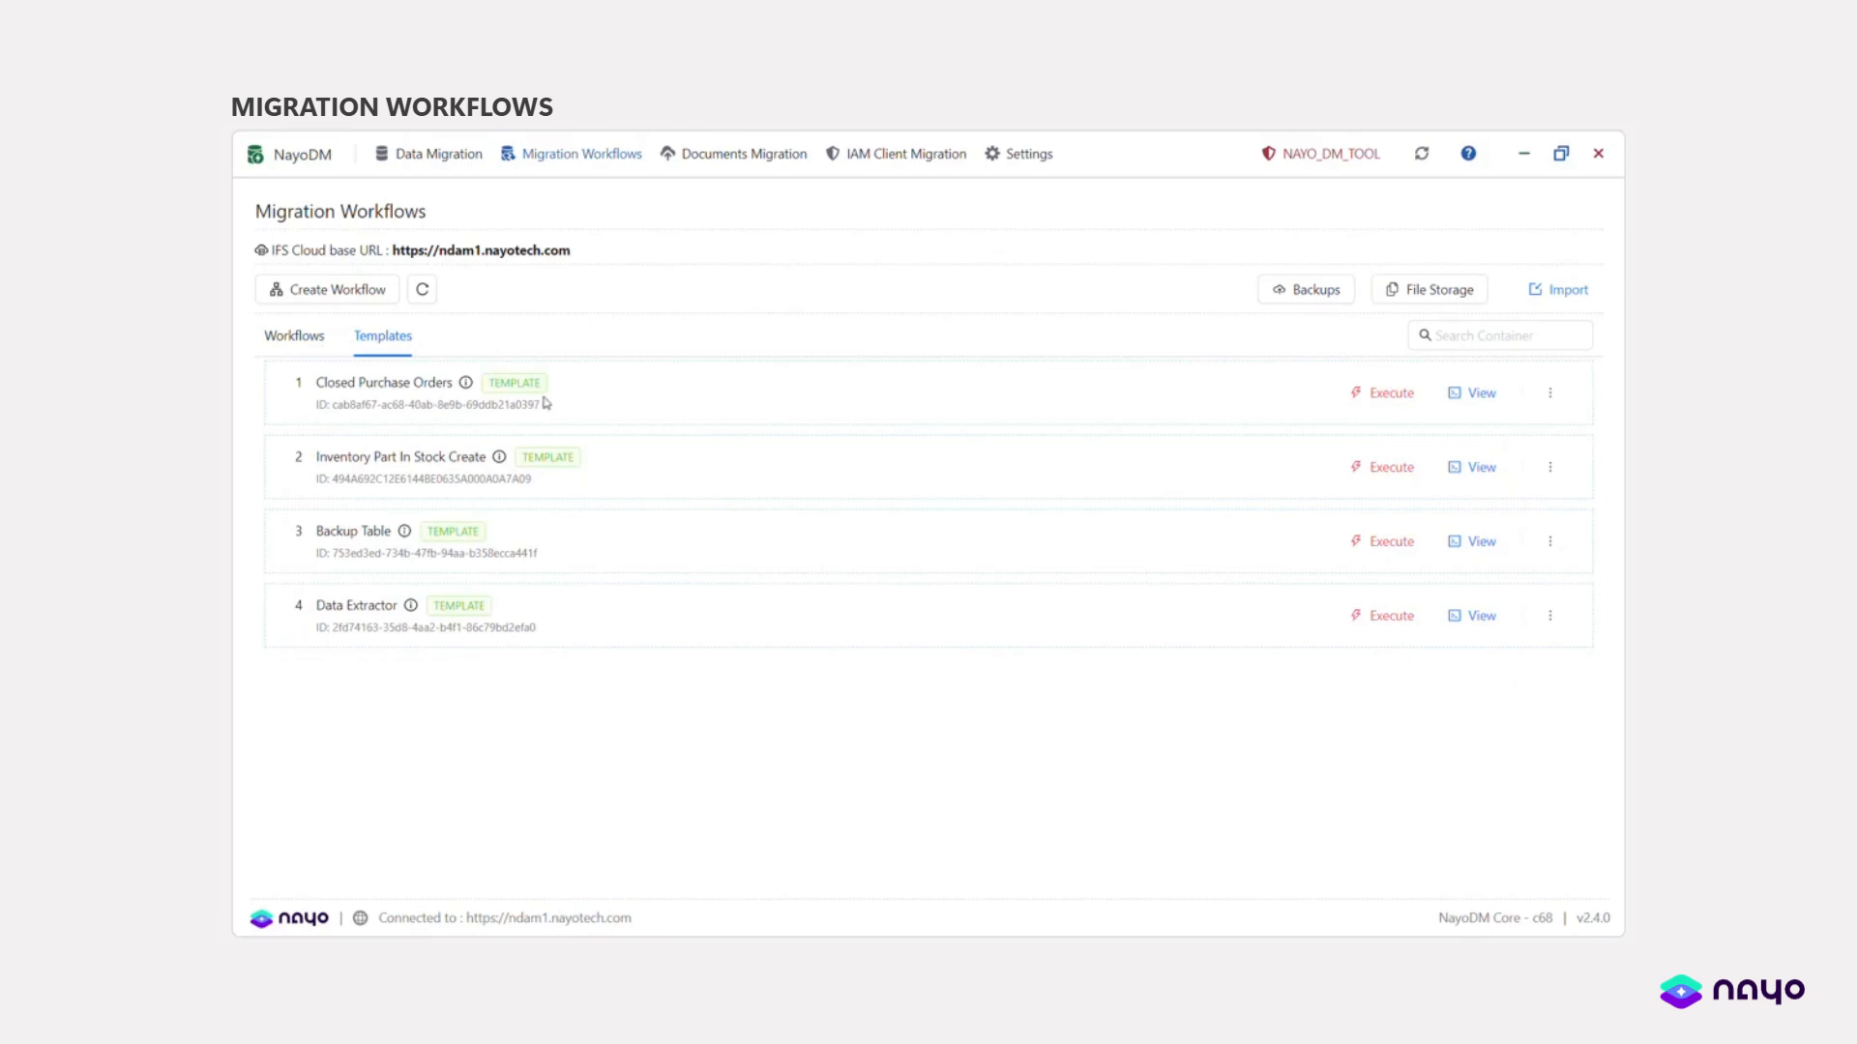
{"action": "left_click", "coordinate": [299, 348]}
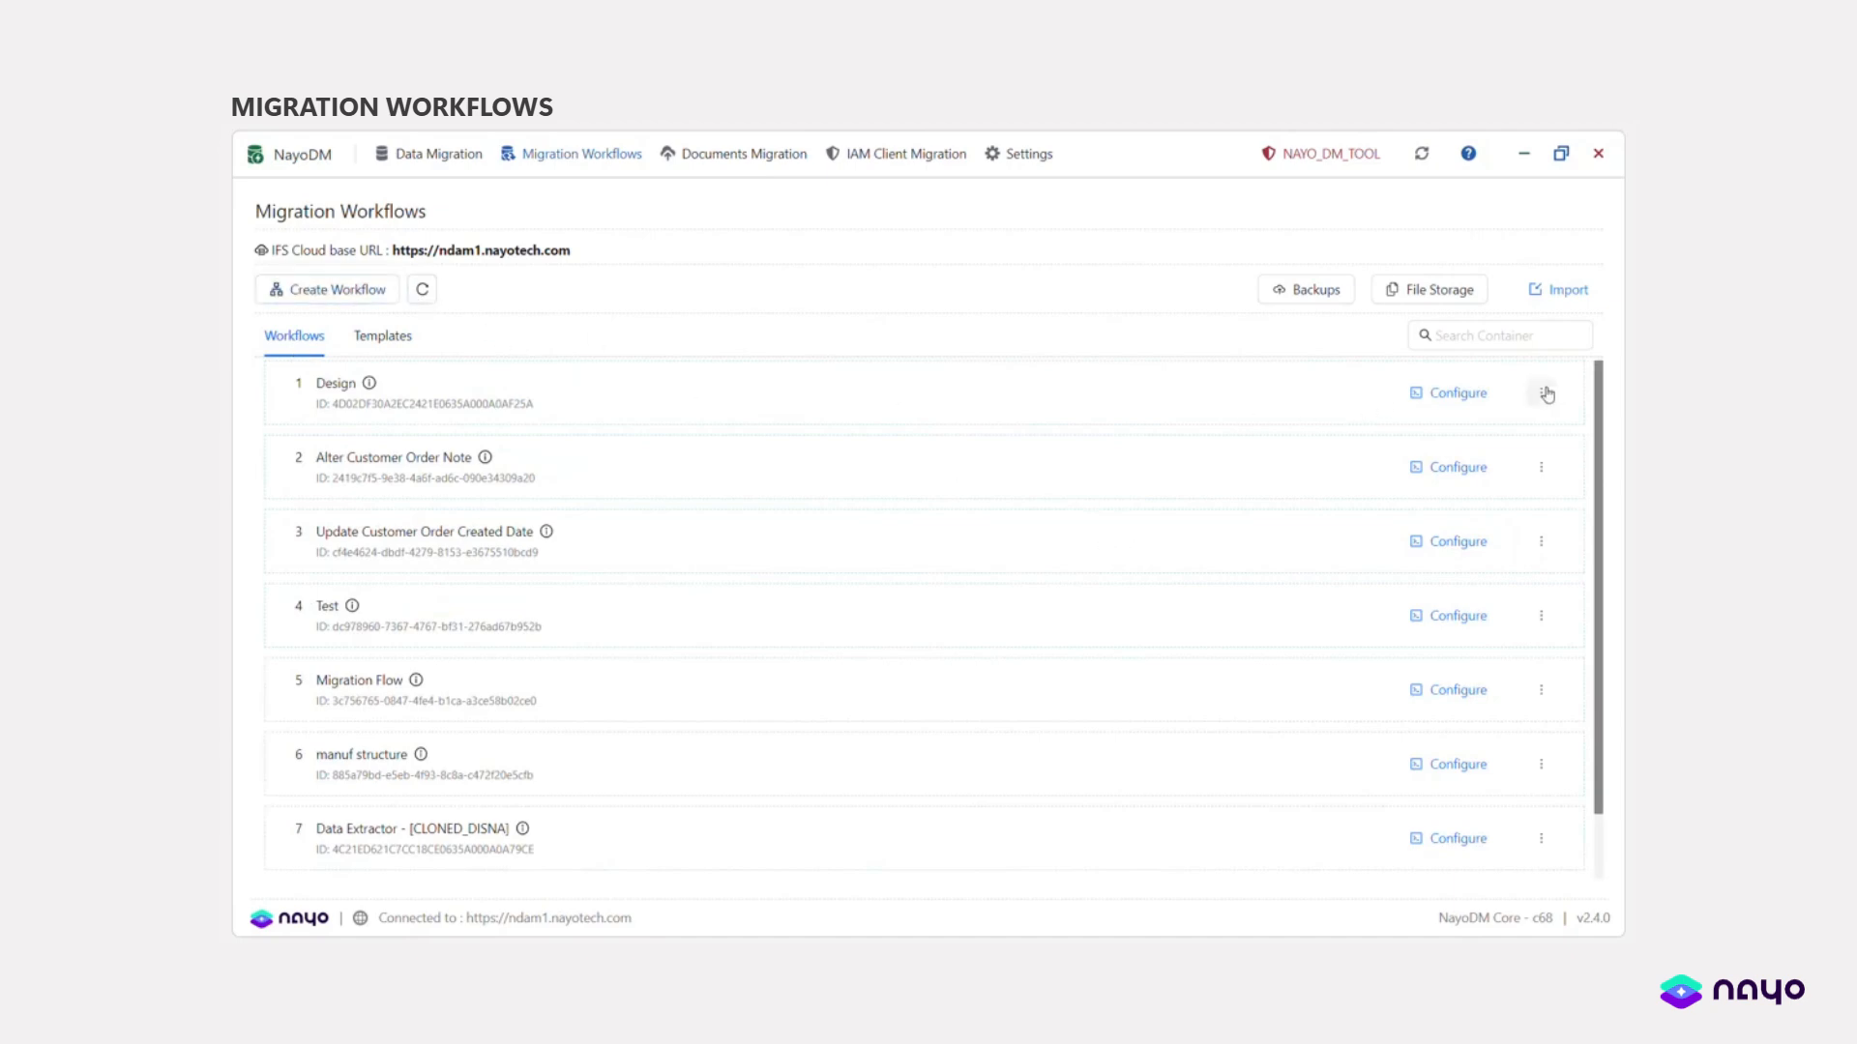
{"action": "scroll", "coordinate": [1395, 532], "scroll_direction": "down", "scroll_amount": 1}
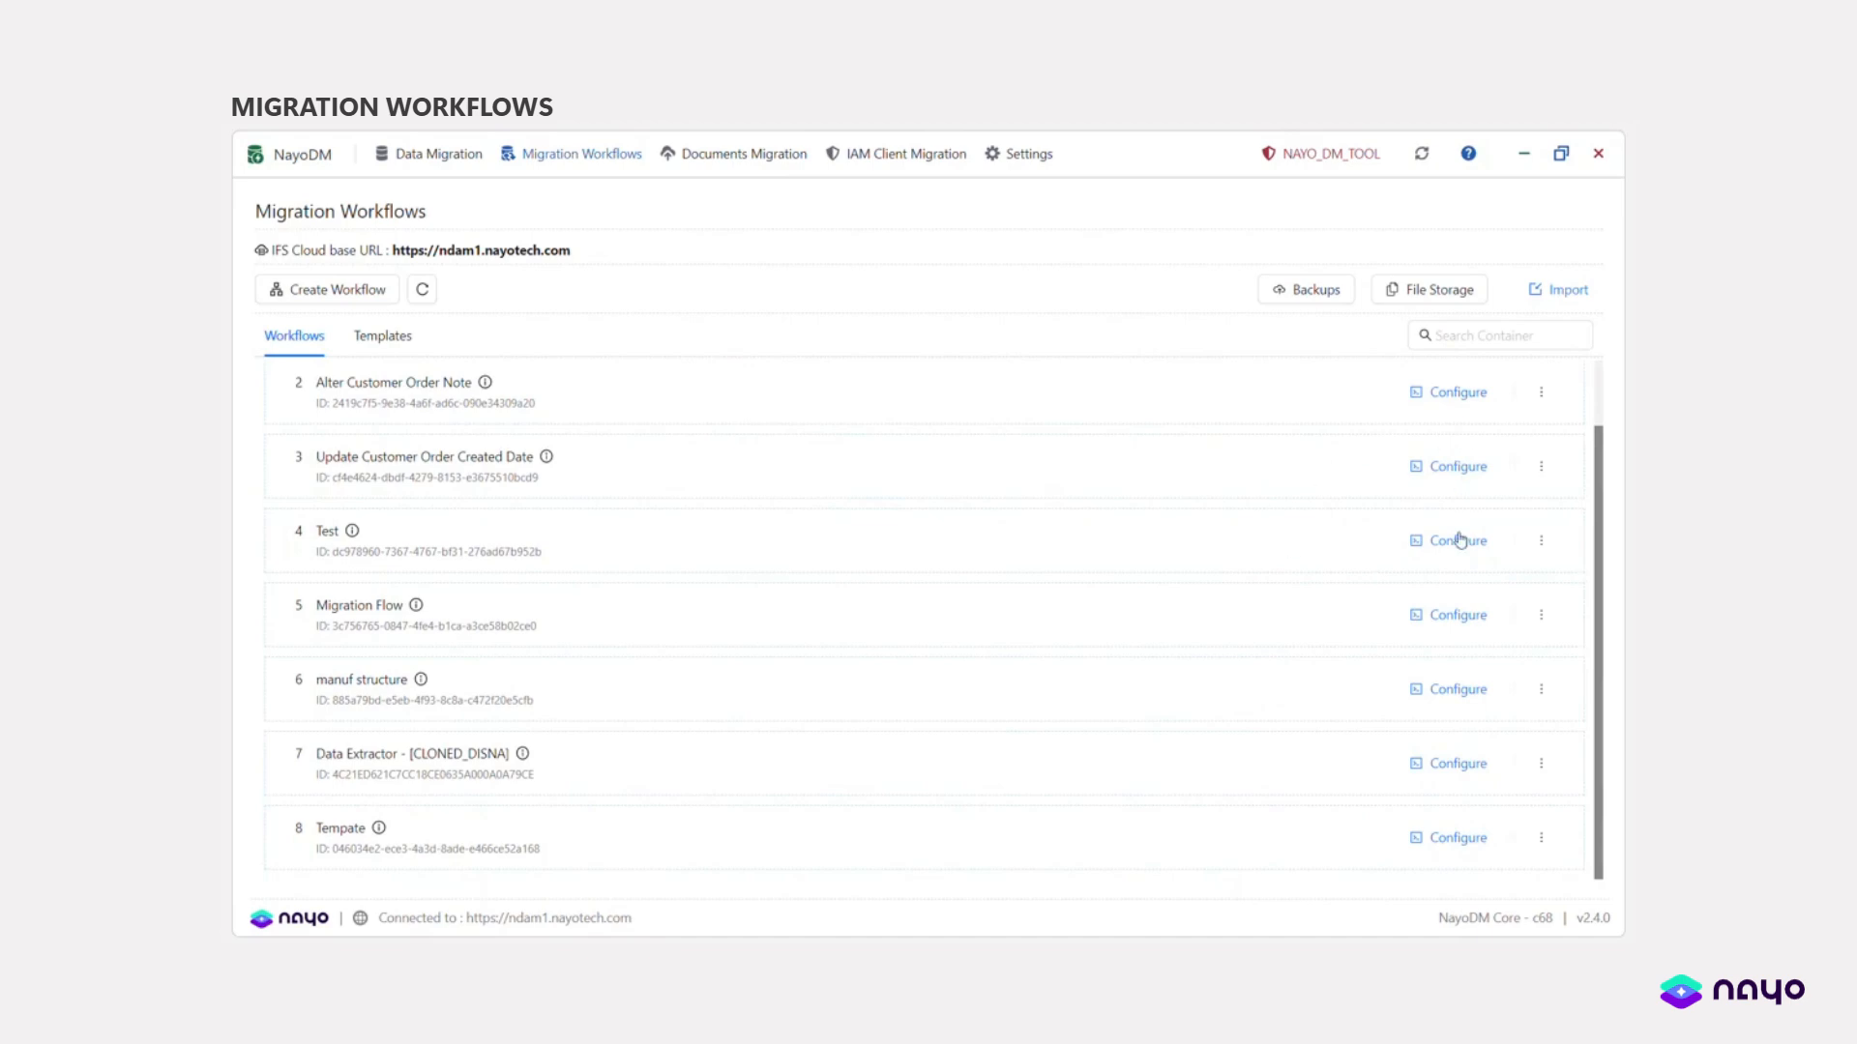
- Open the Test workflow, read the PL/SQL script in its connected script runner node, and return to the workflow list
{"action": "left_click", "coordinate": [1461, 543]}
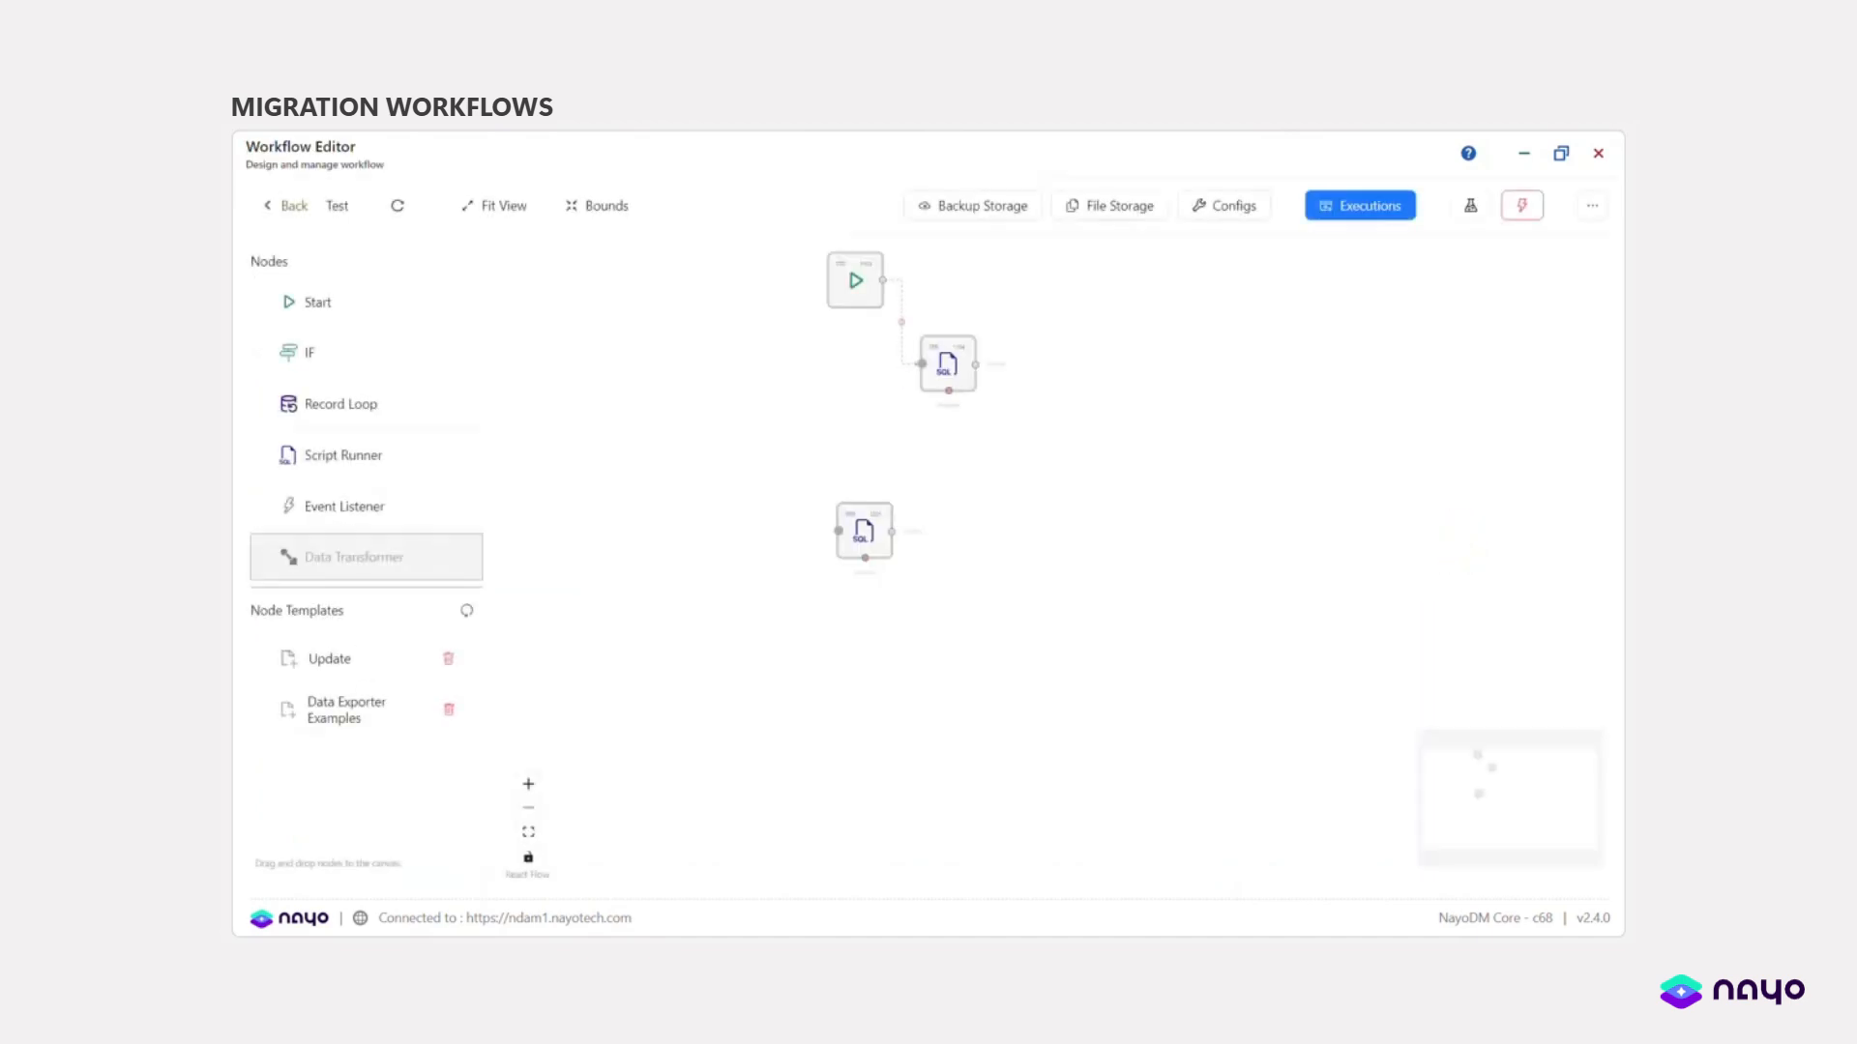
{"action": "left_click", "coordinate": [961, 390]}
{"action": "left_click", "coordinate": [949, 310]}
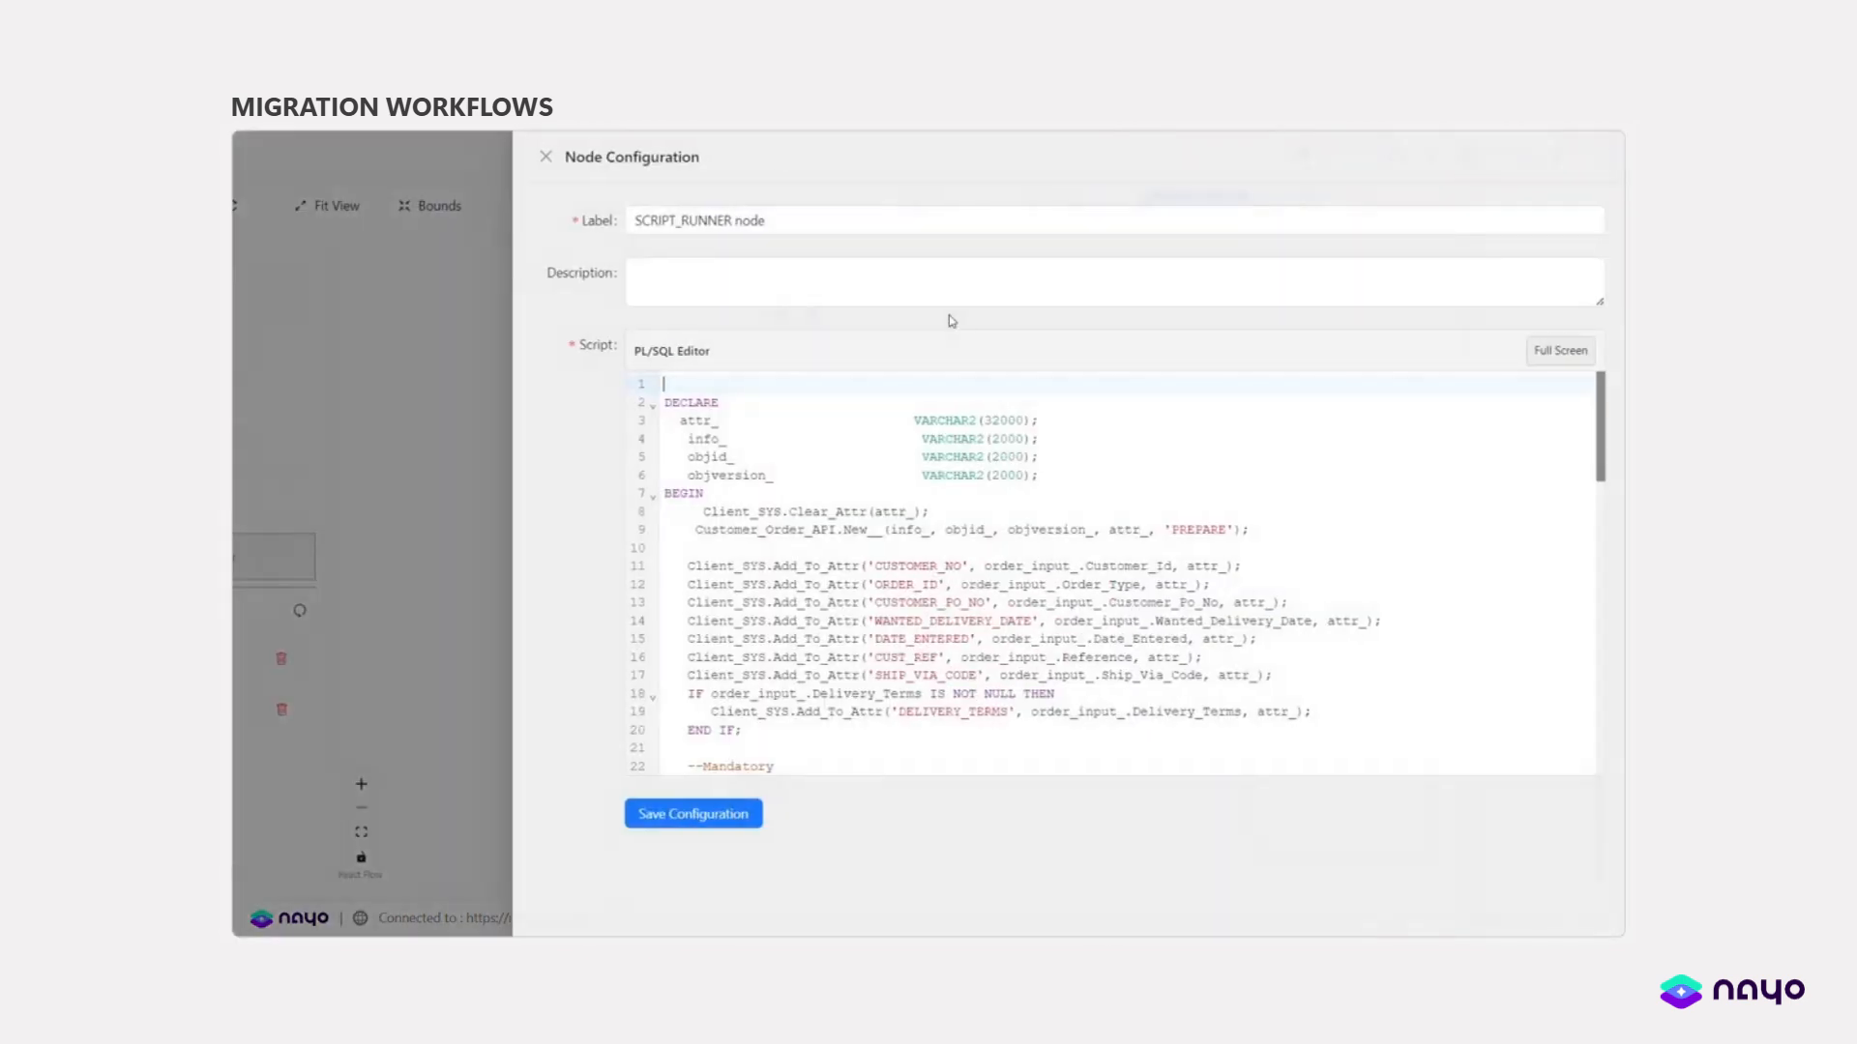
{"action": "scroll", "coordinate": [1110, 572], "scroll_direction": "down", "scroll_amount": 11}
{"action": "scroll", "coordinate": [1111, 573], "scroll_direction": "up", "scroll_amount": 4}
{"action": "scroll", "coordinate": [1110, 572], "scroll_direction": "up", "scroll_amount": 8}
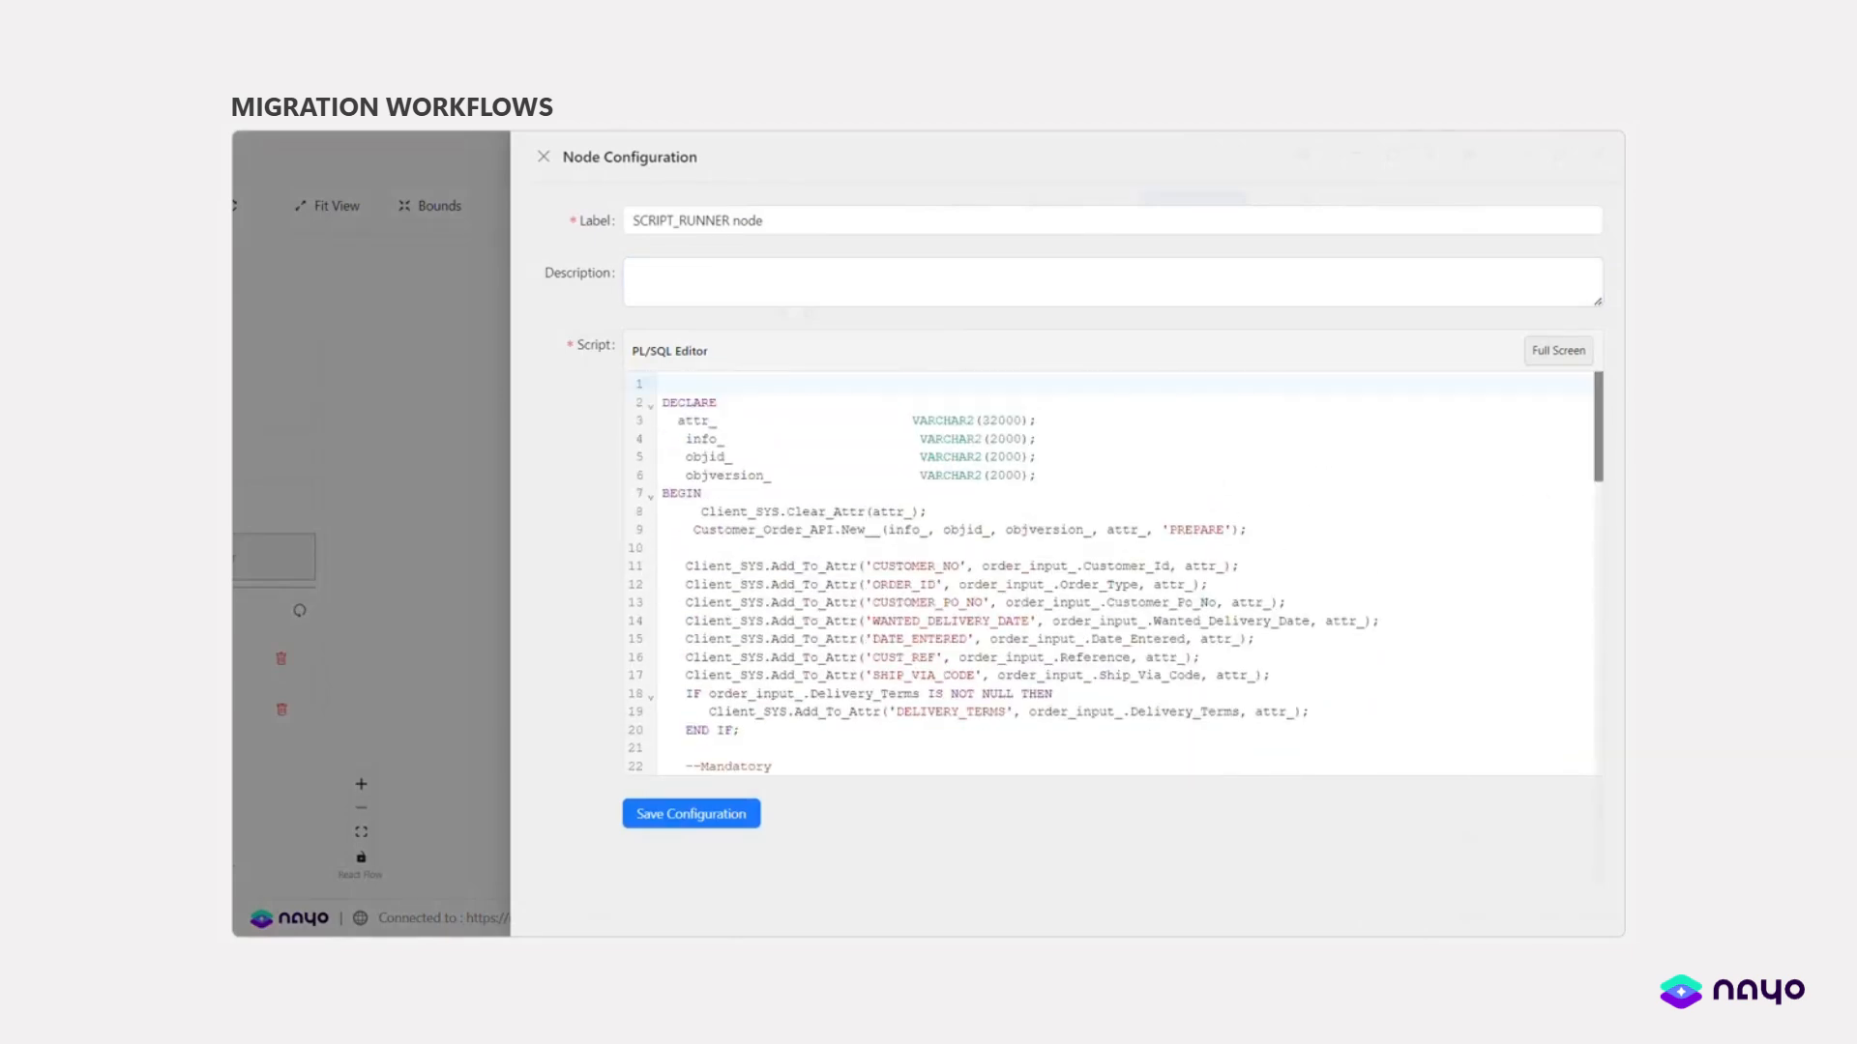
{"action": "left_click", "coordinate": [543, 157]}
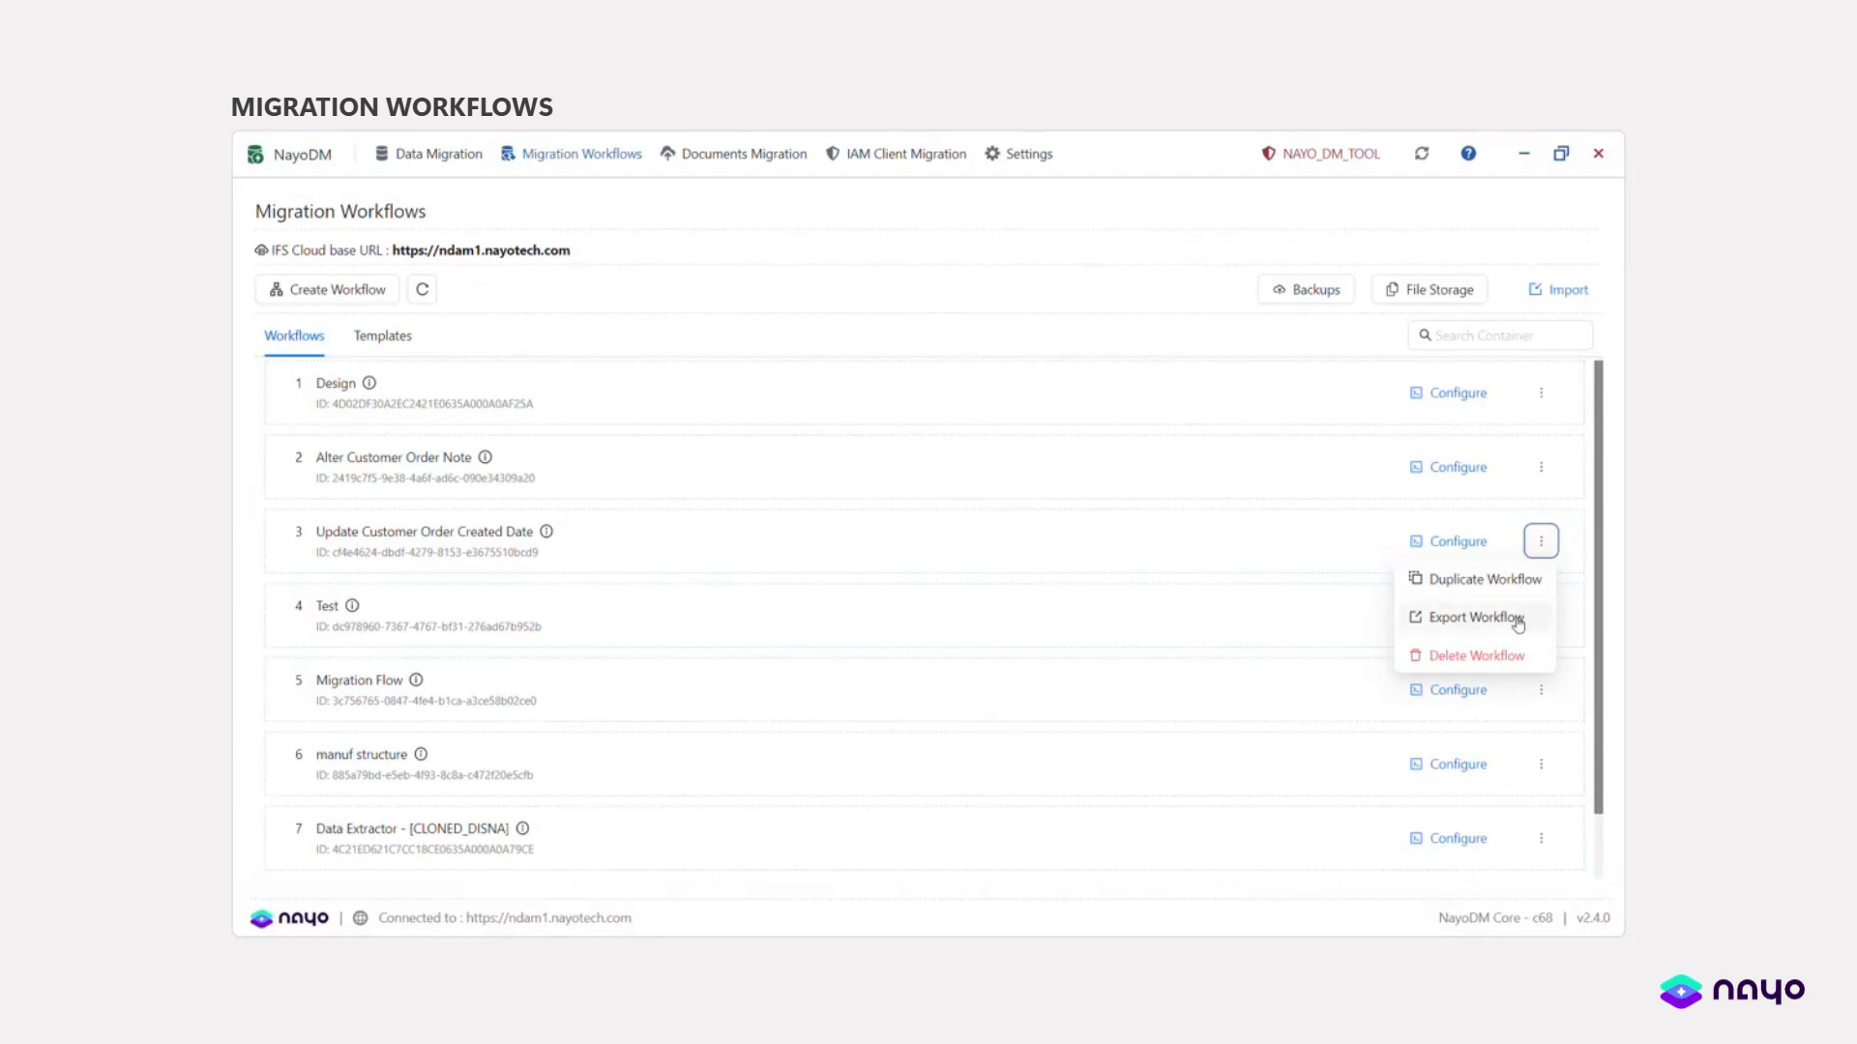
{"action": "left_click", "coordinate": [1206, 270]}
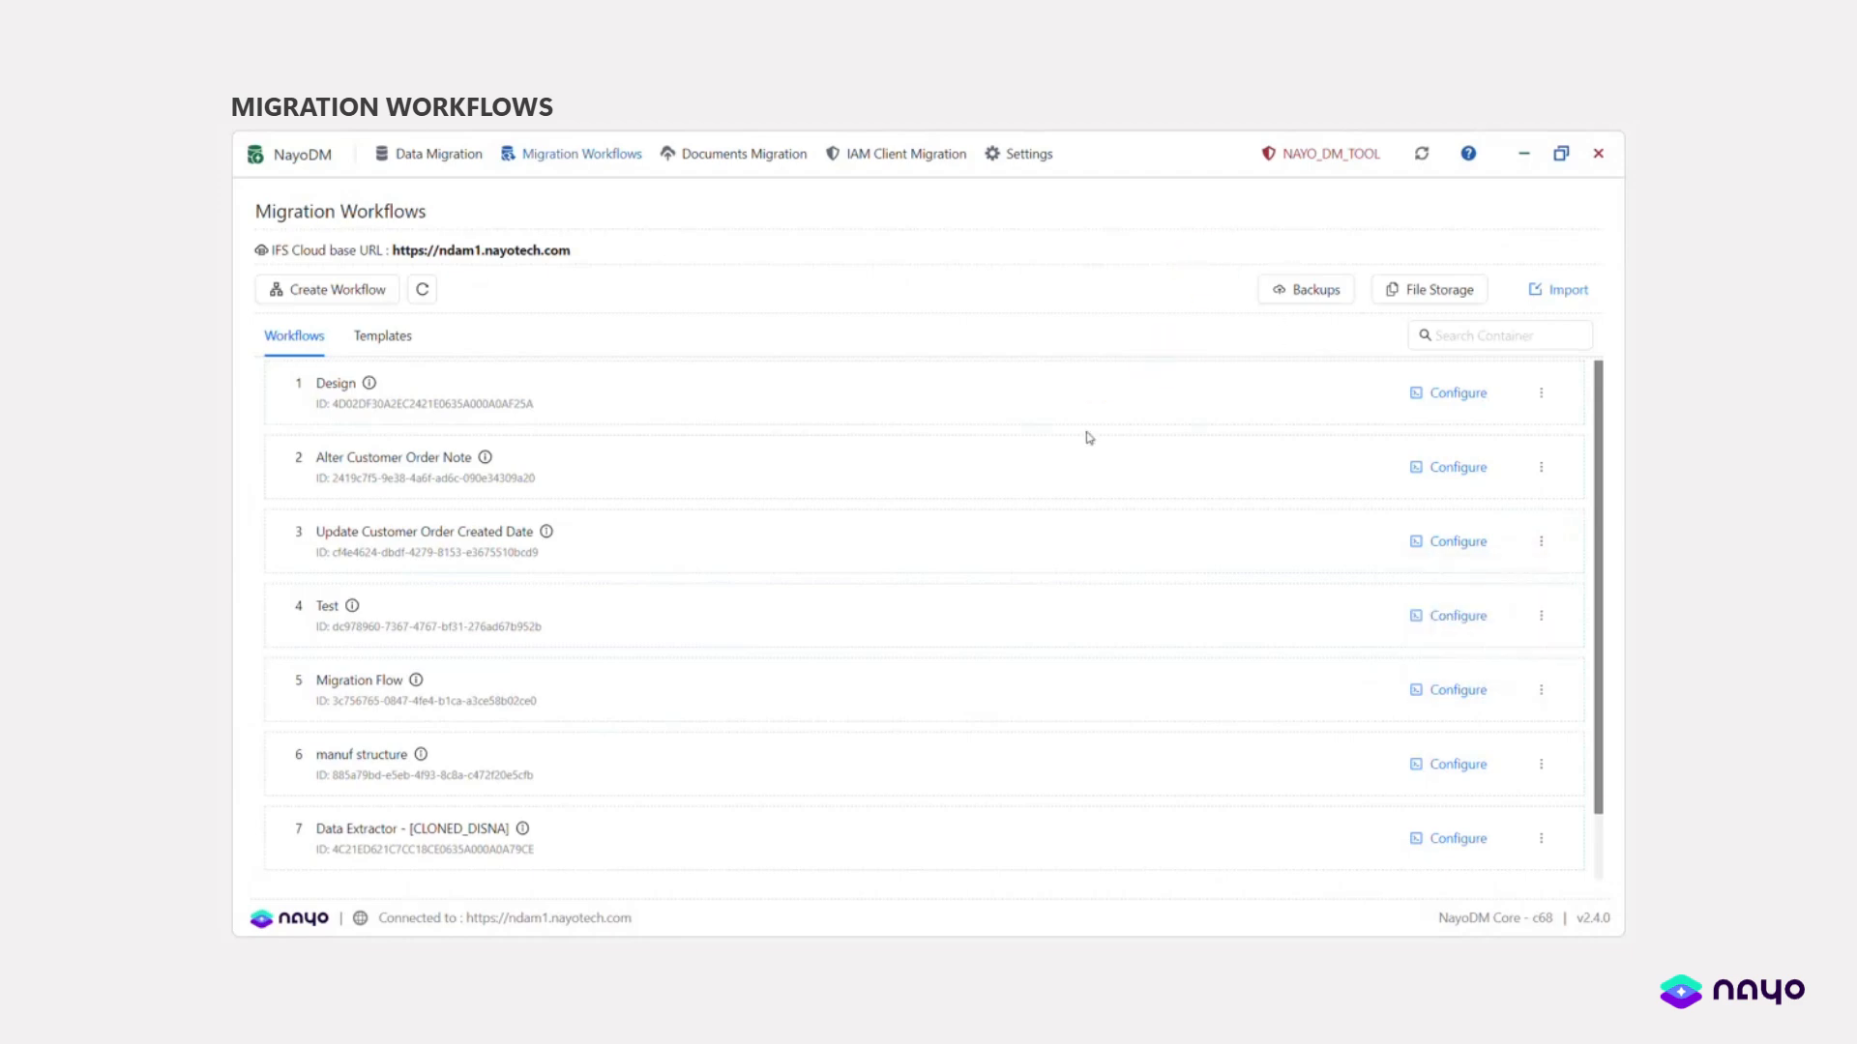
- Create a workflow named "update part revision" with the description "update part rev desc"
{"action": "left_click", "coordinate": [353, 292]}
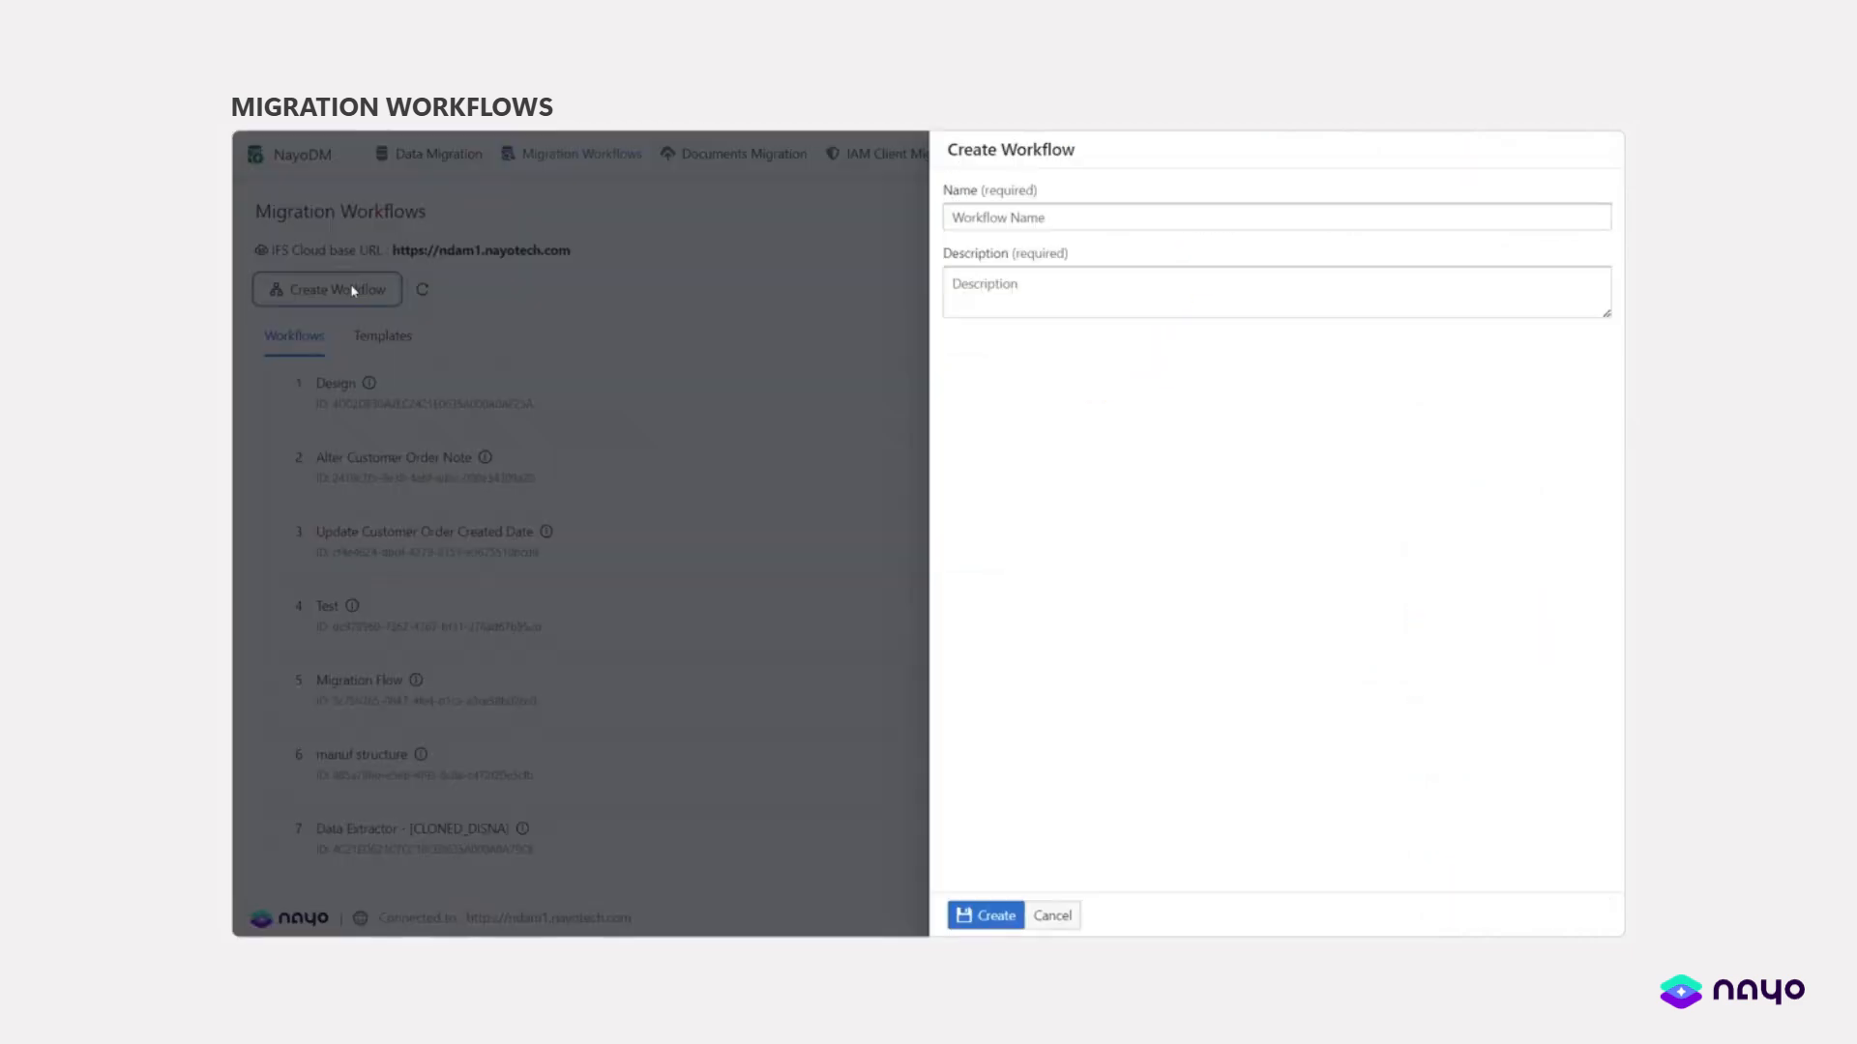
{"action": "left_click", "coordinate": [952, 209]}
{"action": "type", "text": "update part revision"}
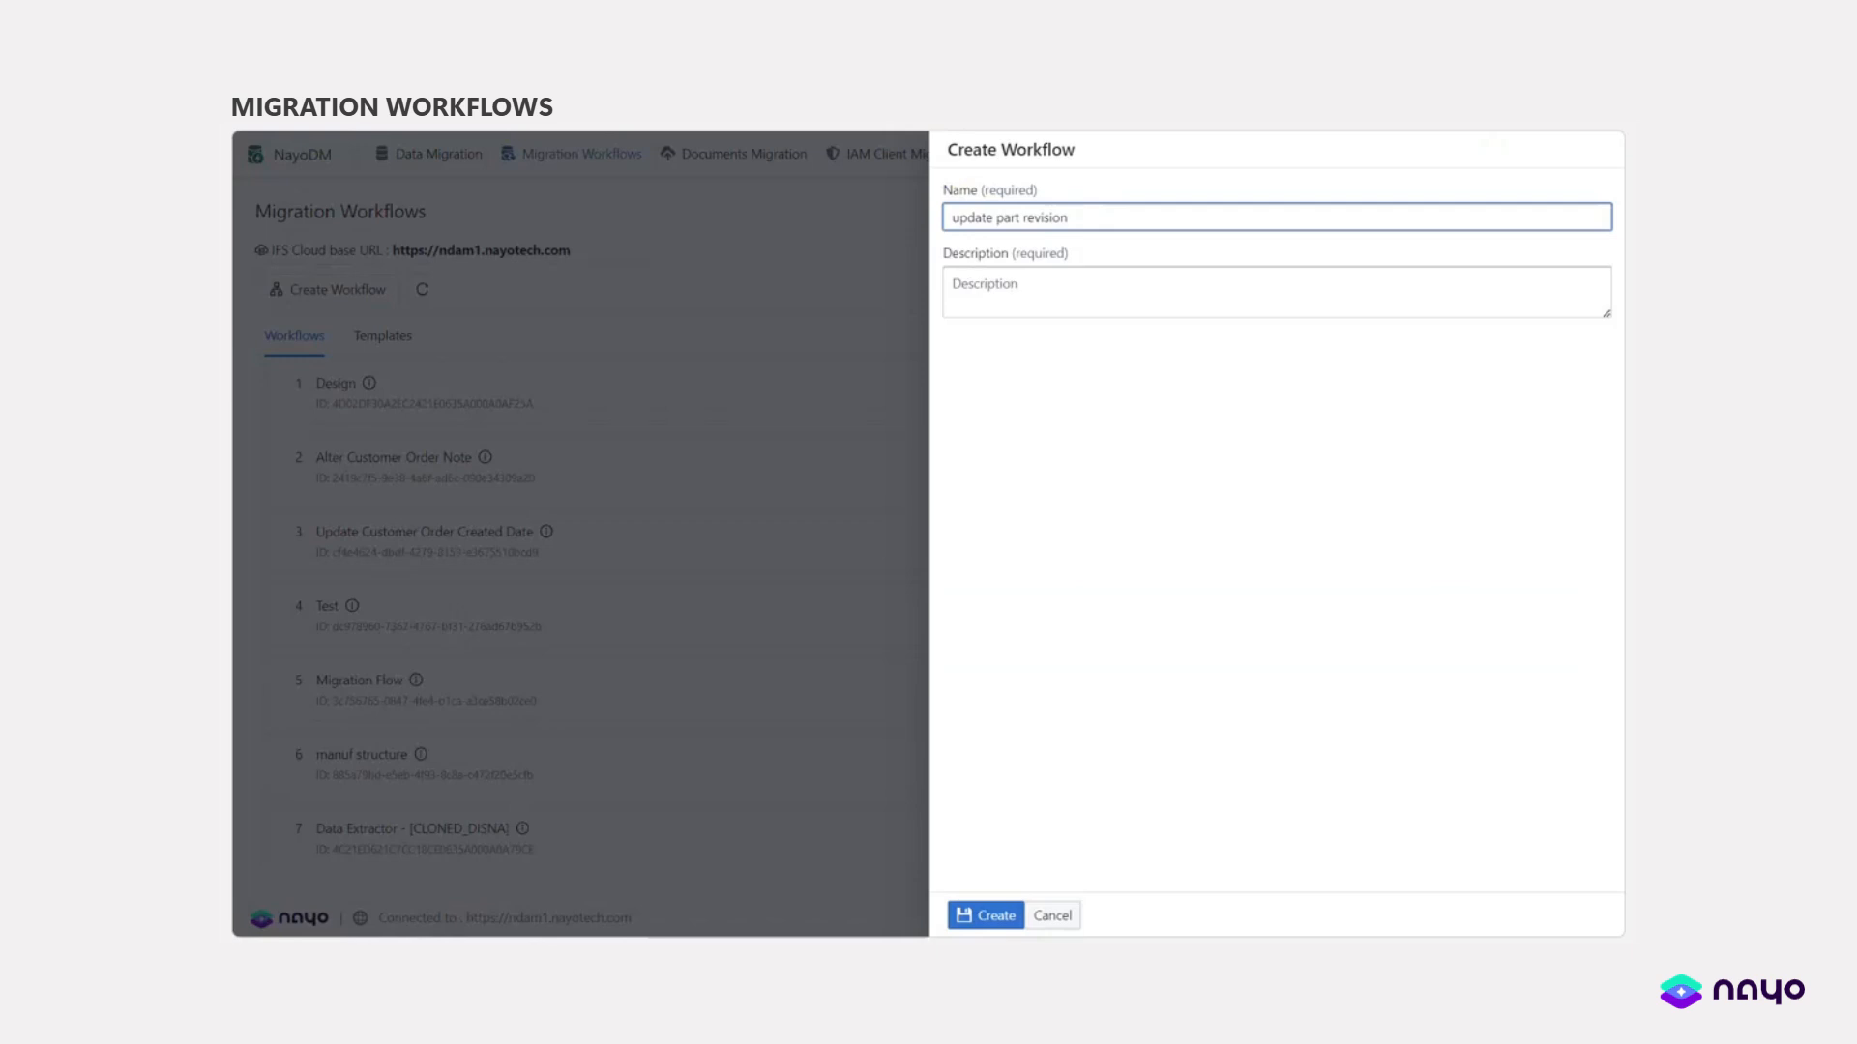
{"action": "left_click", "coordinate": [983, 288]}
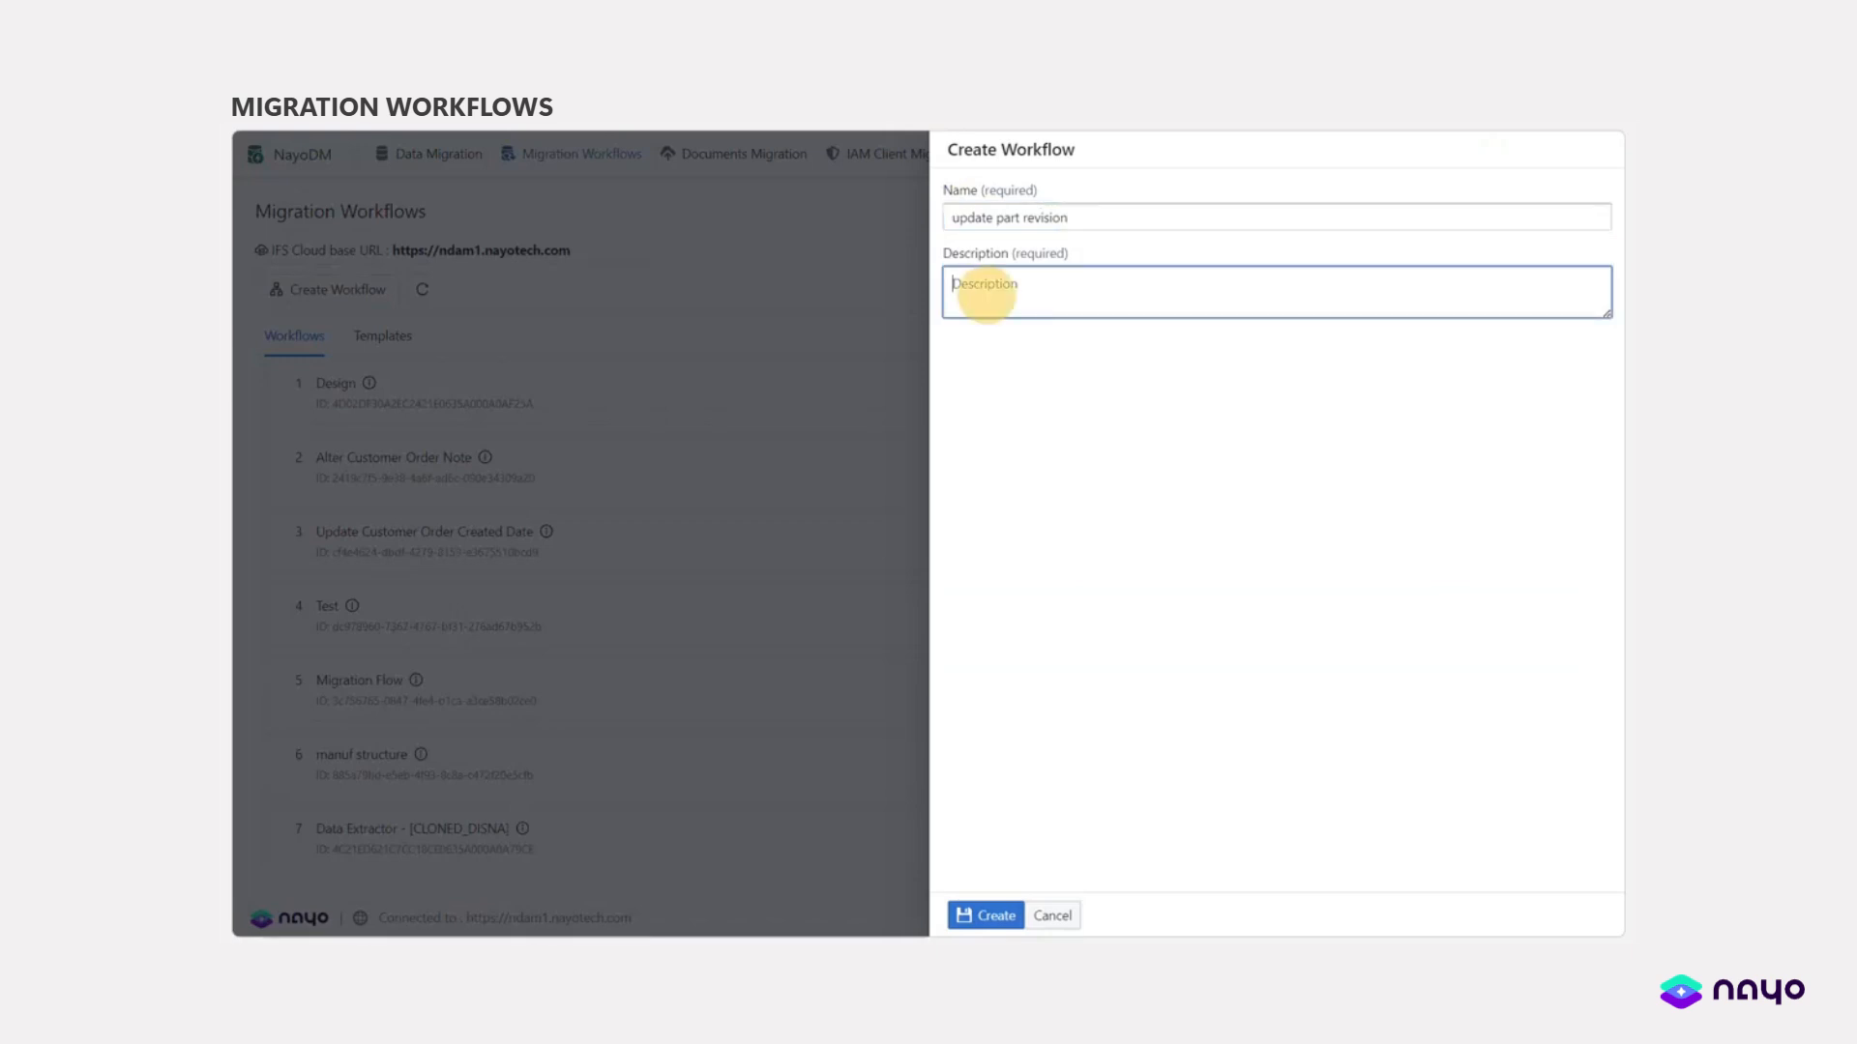
{"action": "type", "text": "update part rev d"}
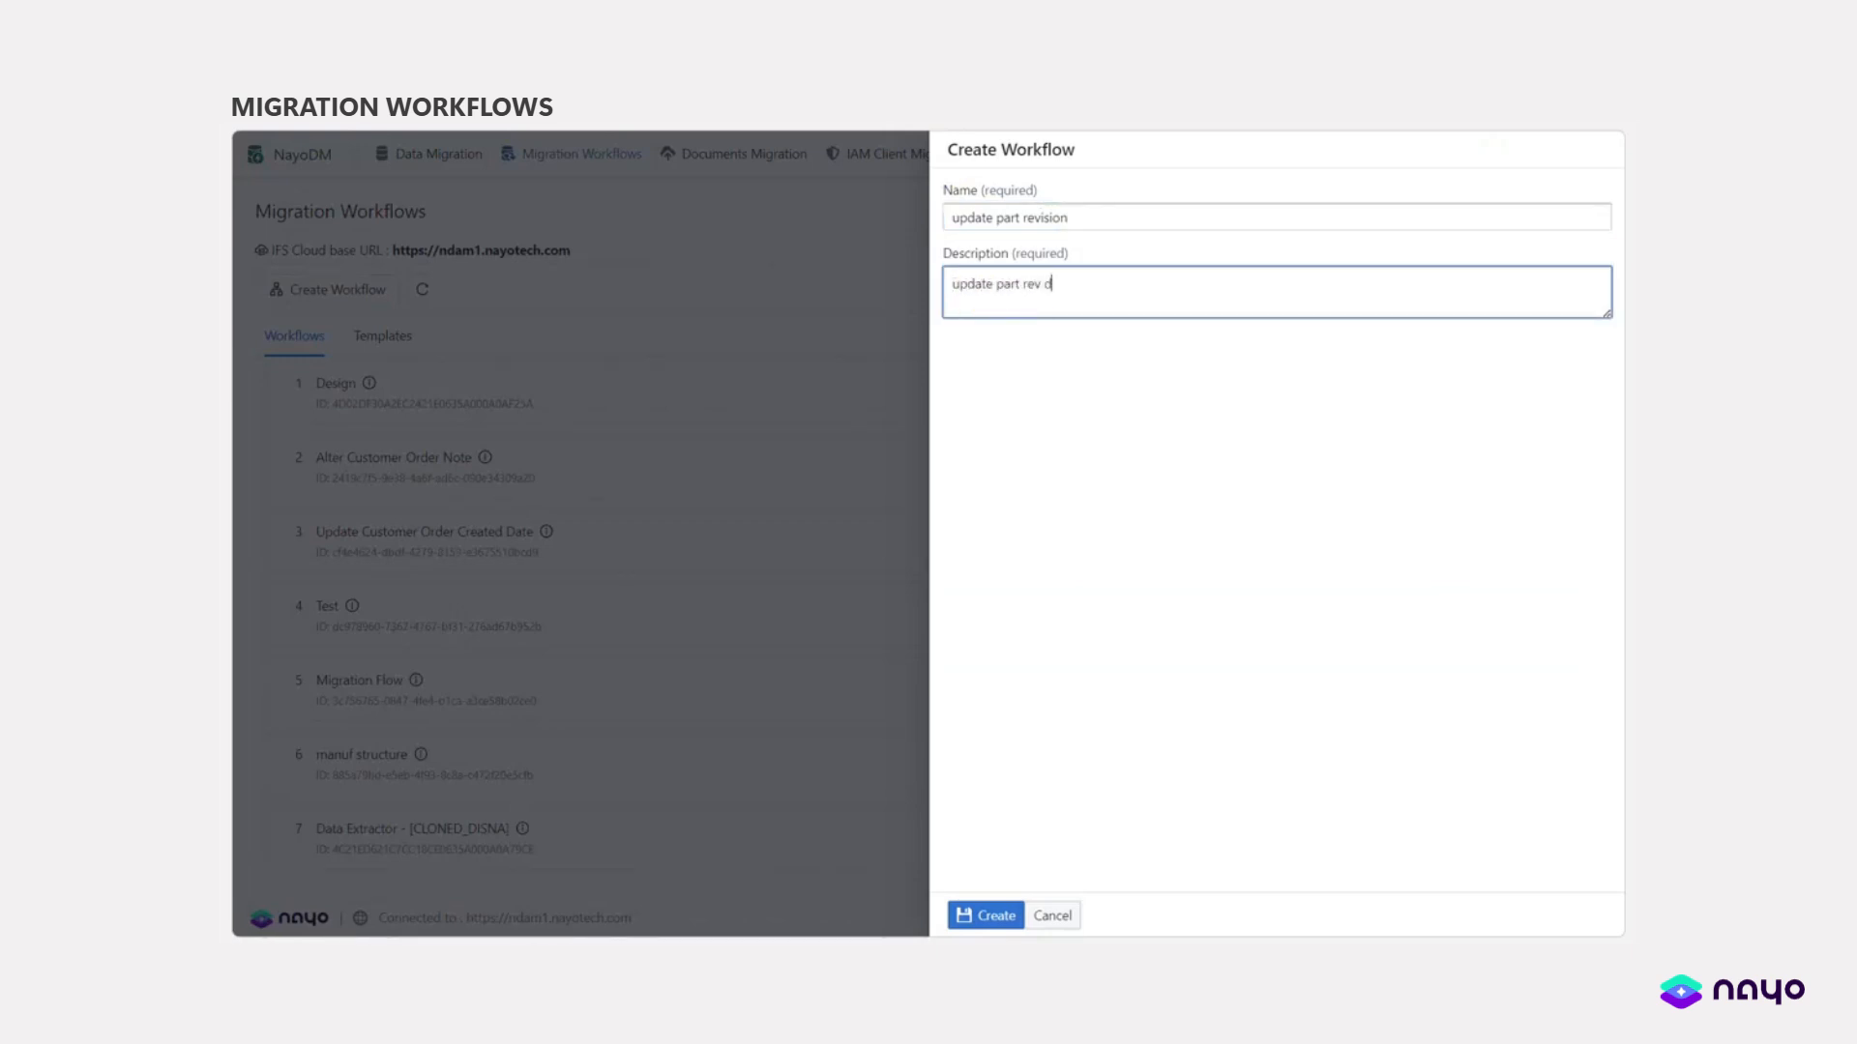
{"action": "type", "text": "esc"}
{"action": "left_click", "coordinate": [967, 915]}
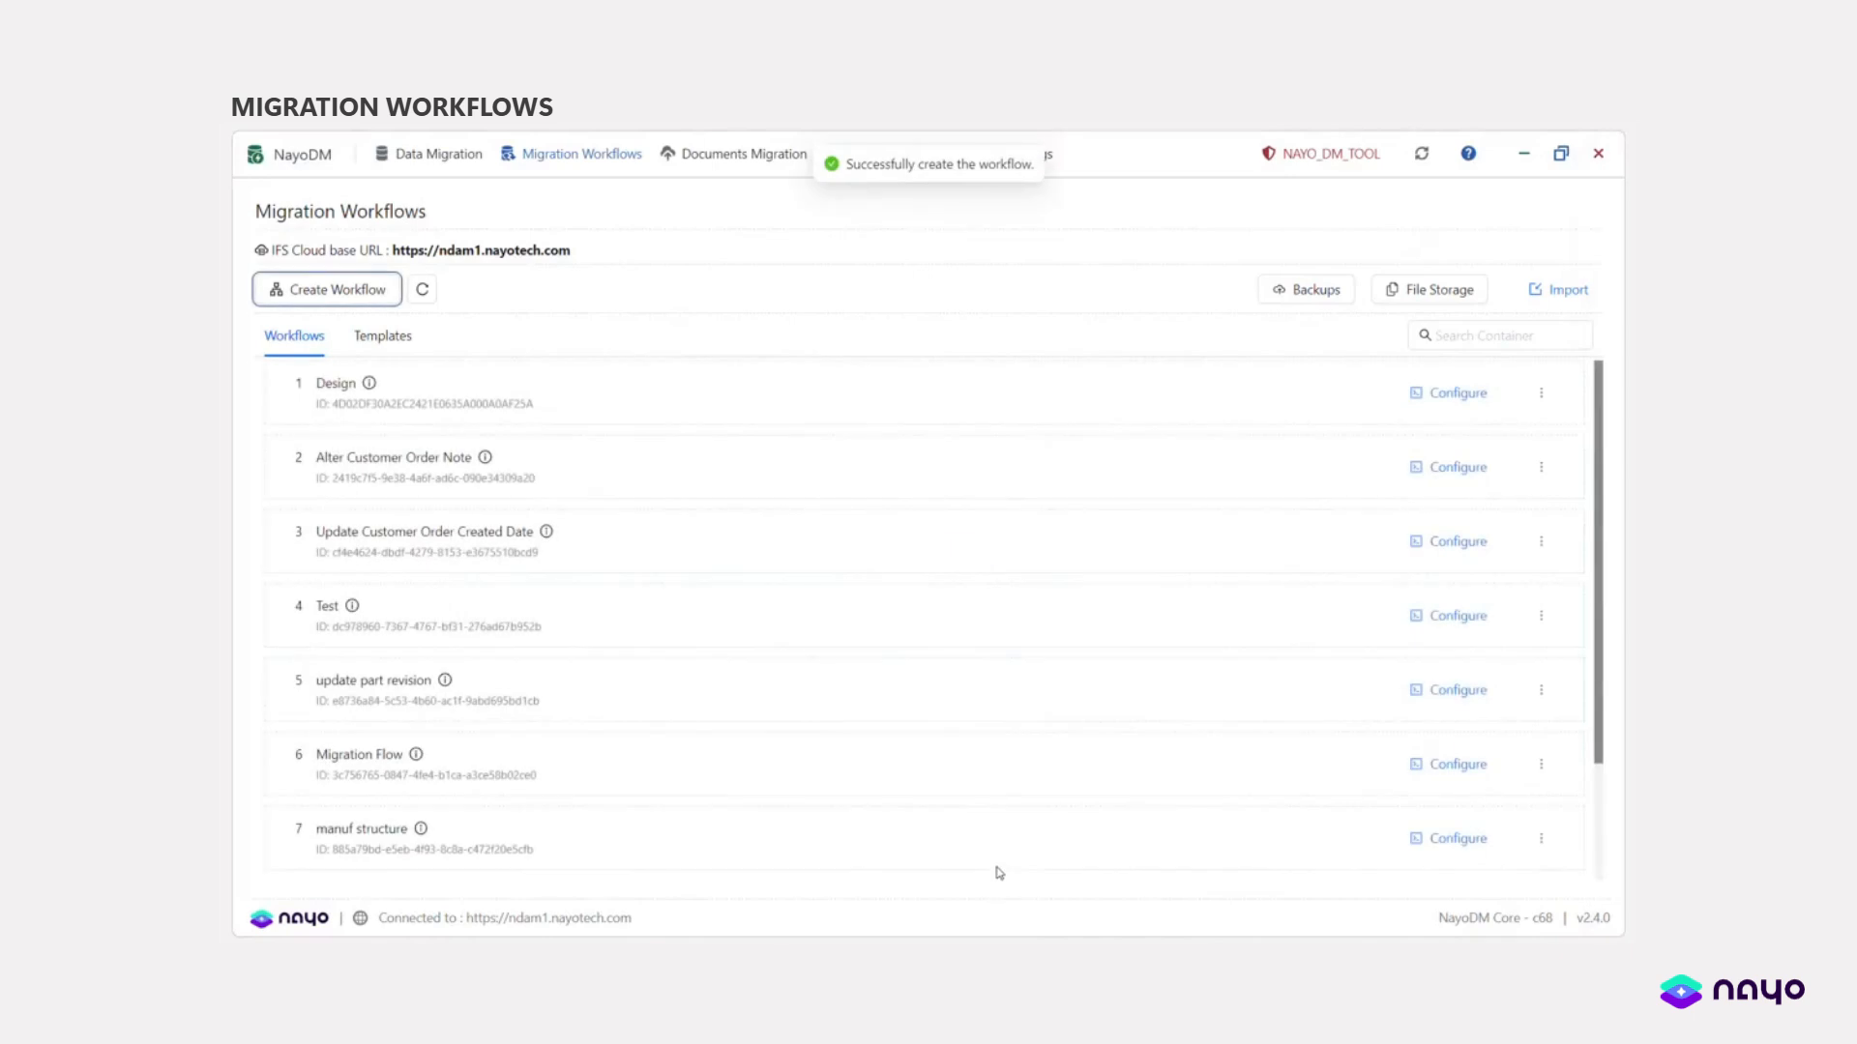
- Find the update part revision workflow, open its configuration, and add a Start node and an Update template node to the canvas
{"action": "left_click", "coordinate": [1475, 334]}
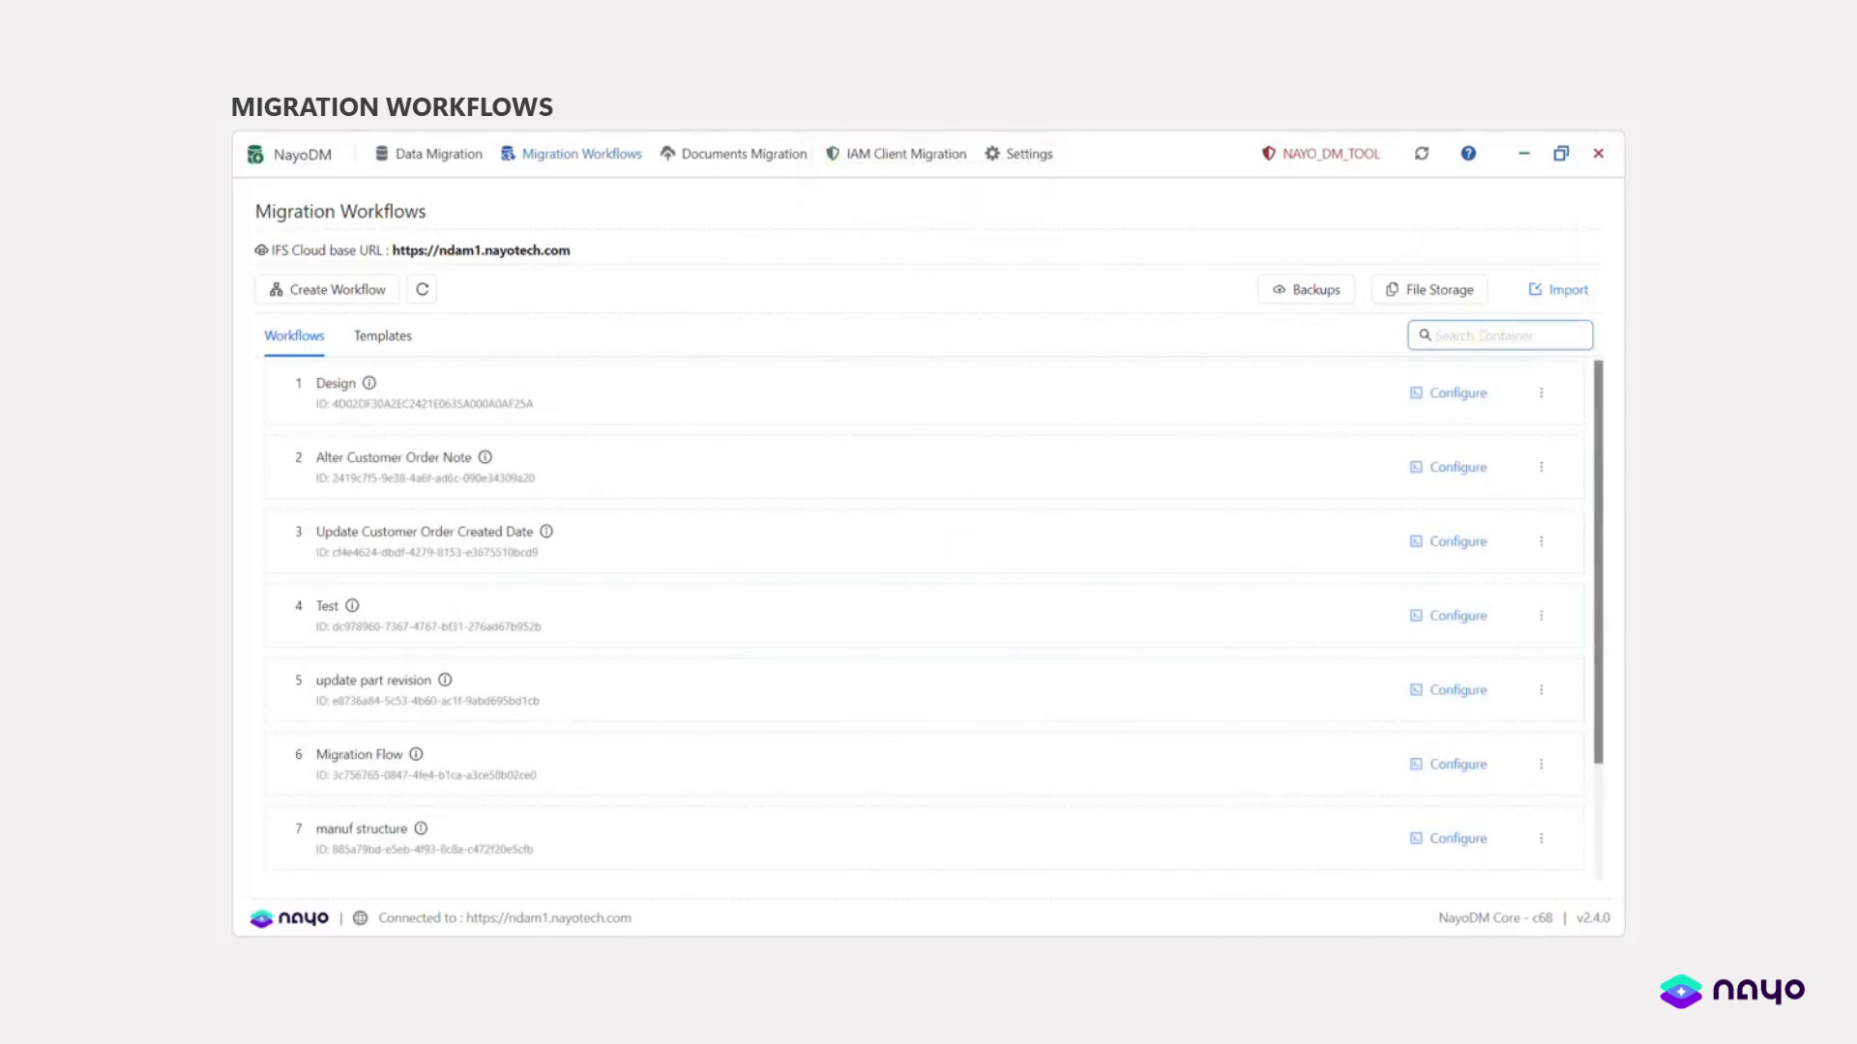
{"action": "type", "text": "up"}
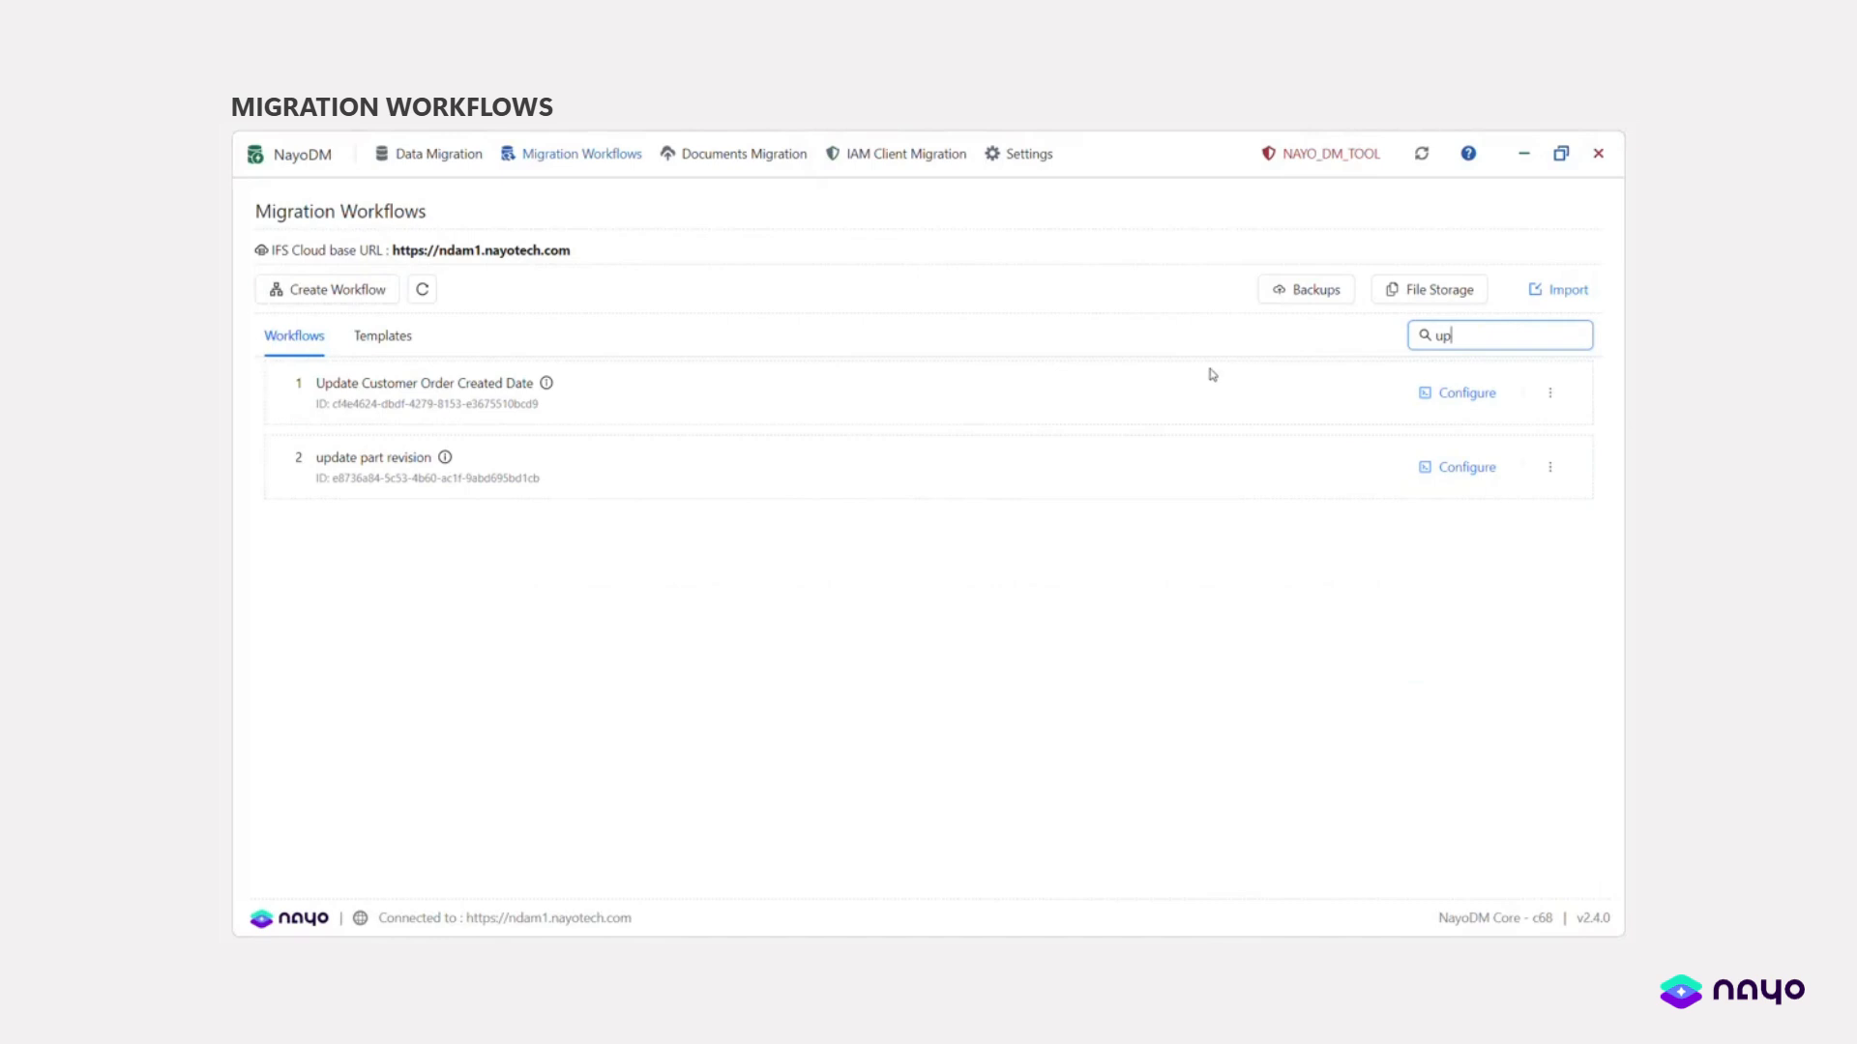
{"action": "left_click", "coordinate": [1494, 469]}
{"action": "left_click_drag", "start_coordinate": [316, 312], "coordinate": [737, 323]}
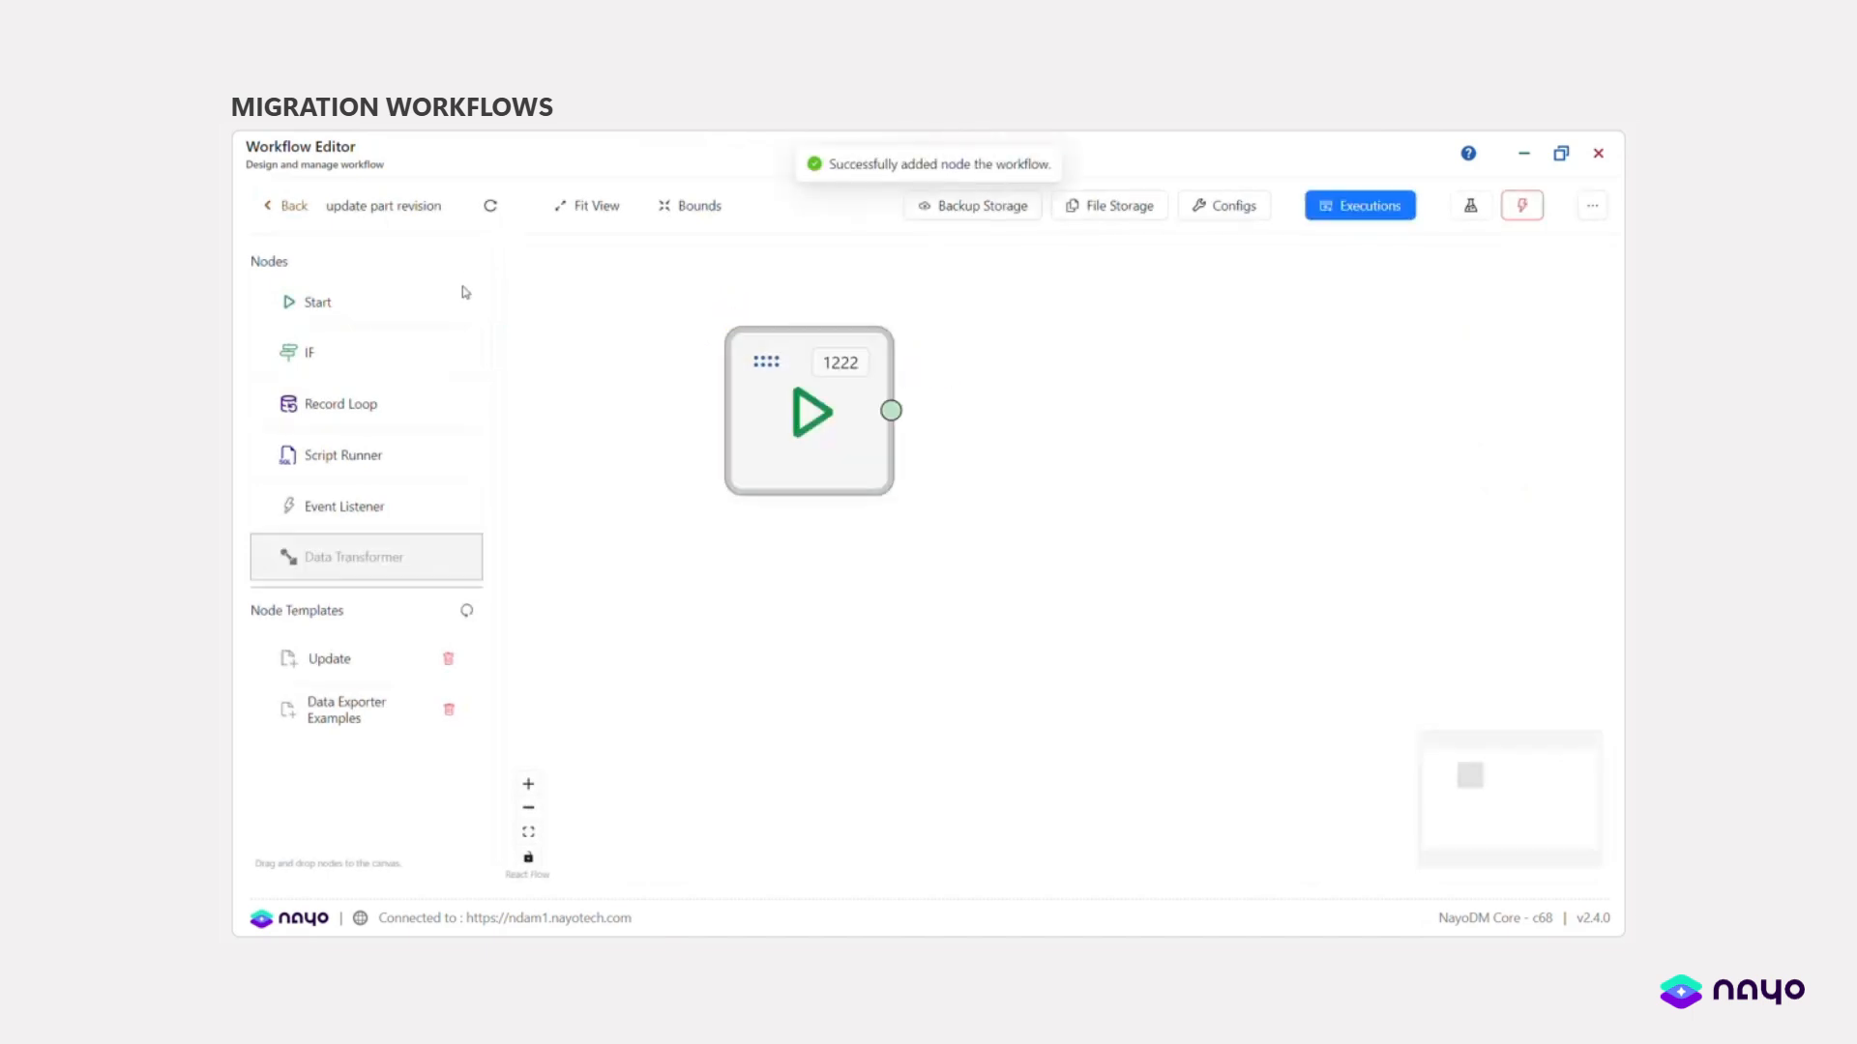
{"action": "left_click_drag", "start_coordinate": [329, 667], "coordinate": [989, 614]}
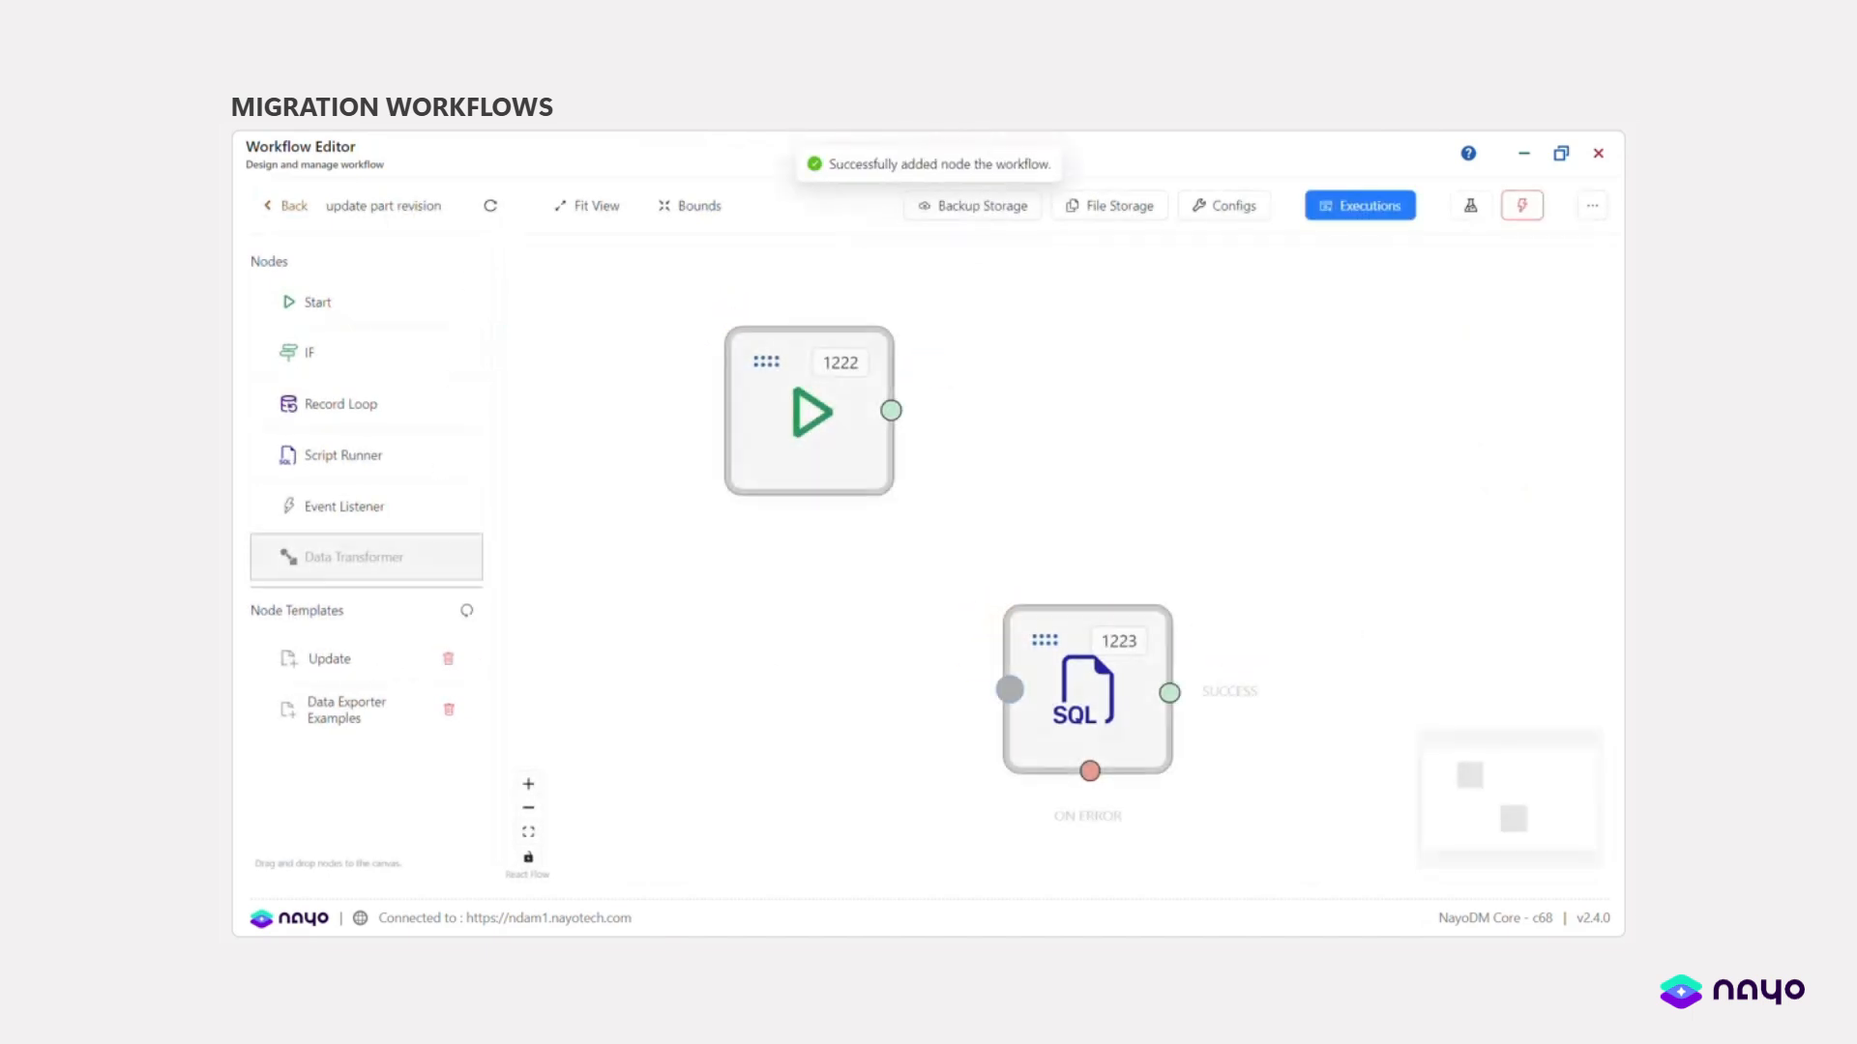
- Edit the Update node's script to update PART_REVISION_TAB, setting ENG_REVISION_DES = 'DEMO NOTE' where PART_NO = 'DIS002'
{"action": "left_click", "coordinate": [1086, 647]}
{"action": "left_click", "coordinate": [1087, 582]}
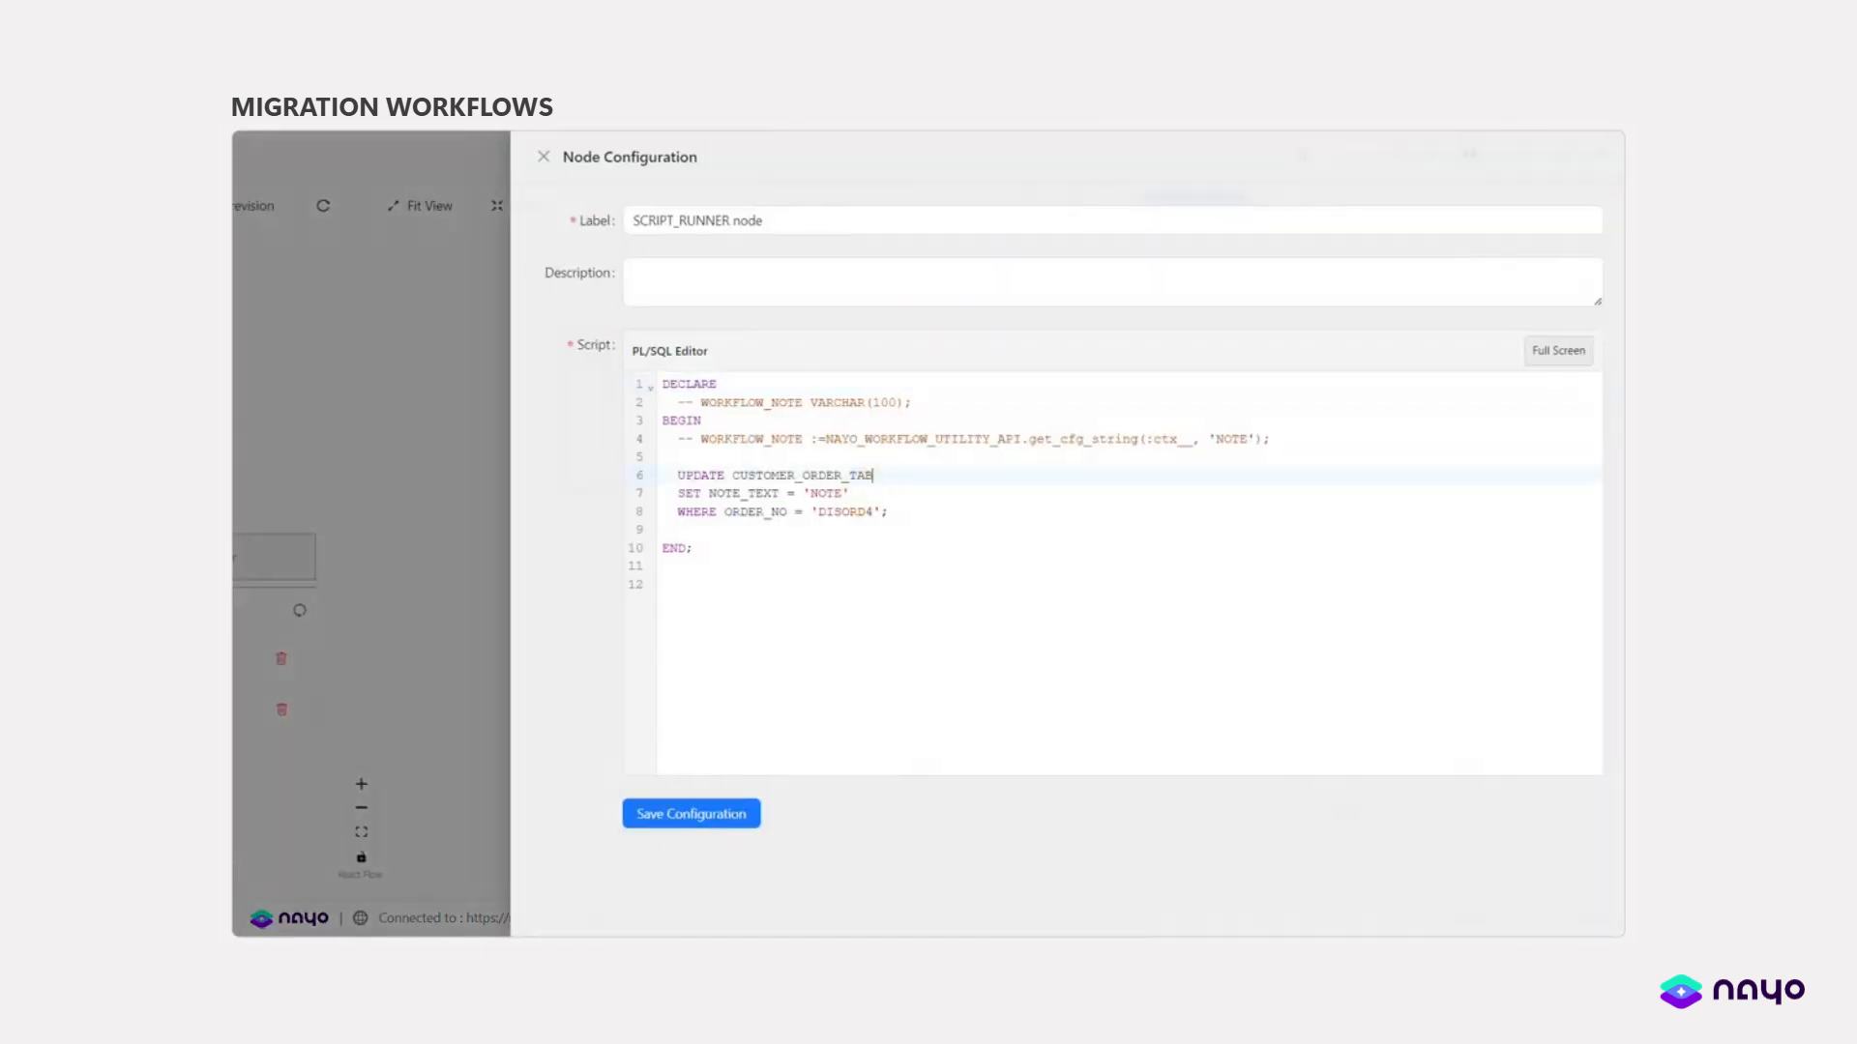
{"action": "double_click", "coordinate": [769, 475]}
{"action": "type", "text": "PART_REVISION_TAB"}
{"action": "left_click_drag", "start_coordinate": [856, 494], "coordinate": [709, 495]}
{"action": "type", "text": "ENG_REVISION_DES = 'DEMO NOTE'"}
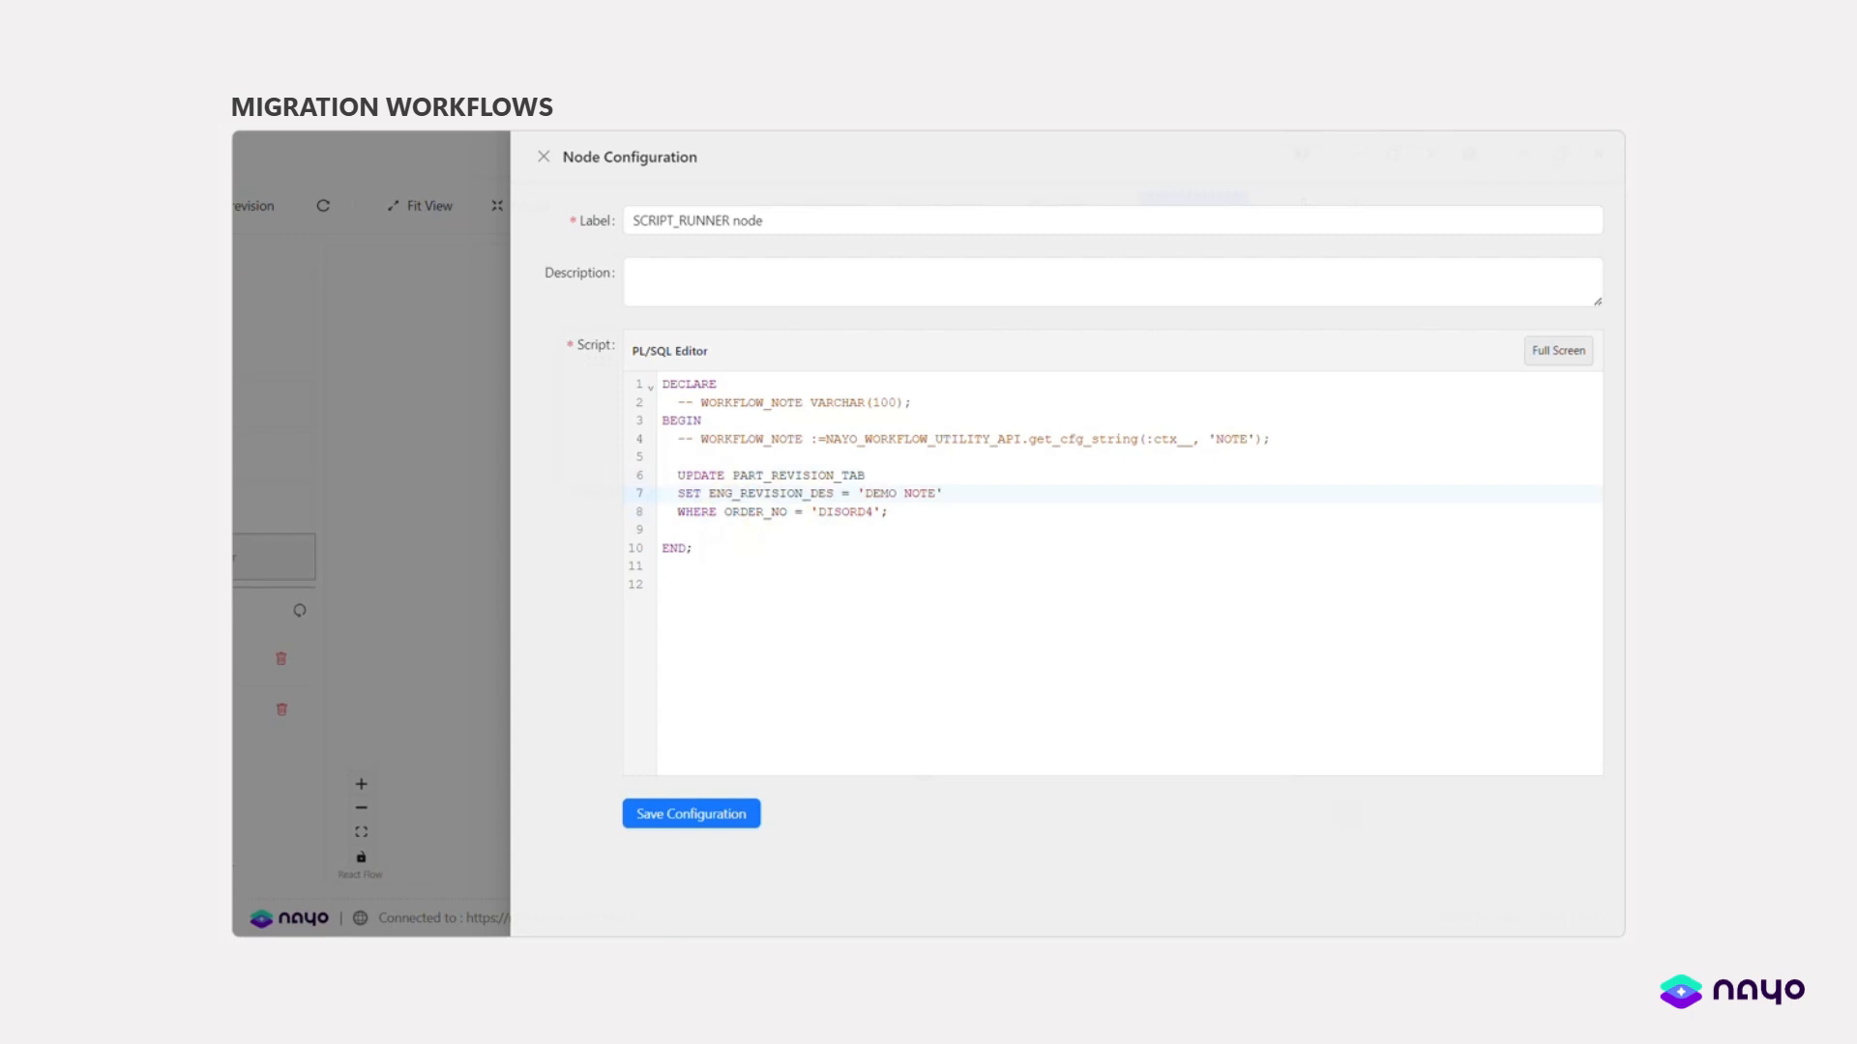
{"action": "left_click_drag", "start_coordinate": [909, 513], "coordinate": [677, 513]}
{"action": "type", "text": "WHERE PART_NO = 'DIS002';"}
- Browse the code suggestions for "nayo" below the script and remove the trial text
{"action": "type", "text": "nayo"}
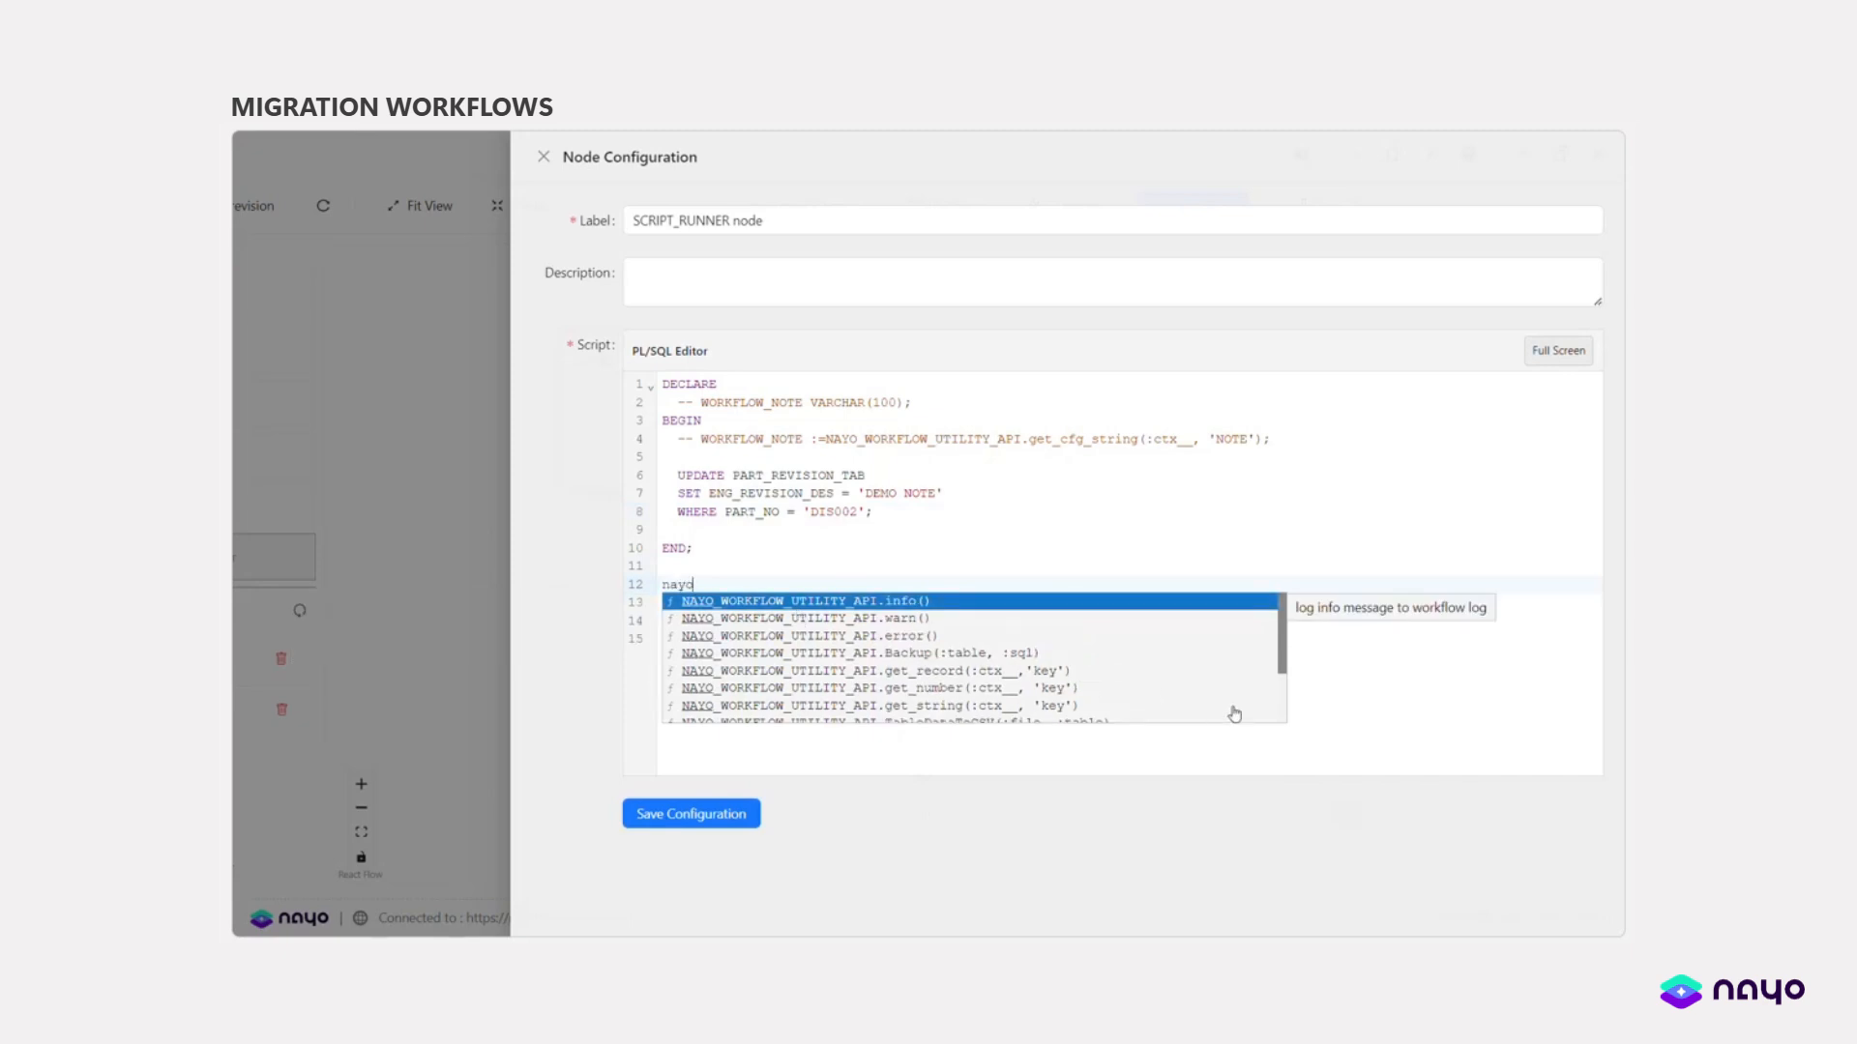
{"action": "scroll", "coordinate": [1231, 713], "scroll_direction": "down", "scroll_amount": 3}
{"action": "scroll", "coordinate": [1114, 658], "scroll_direction": "up", "scroll_amount": 3}
{"action": "key", "text": "BackSpace"}
{"action": "key", "text": "BackSpace"}
{"action": "key", "text": "BackSpace"}
{"action": "key", "text": "BackSpace"}
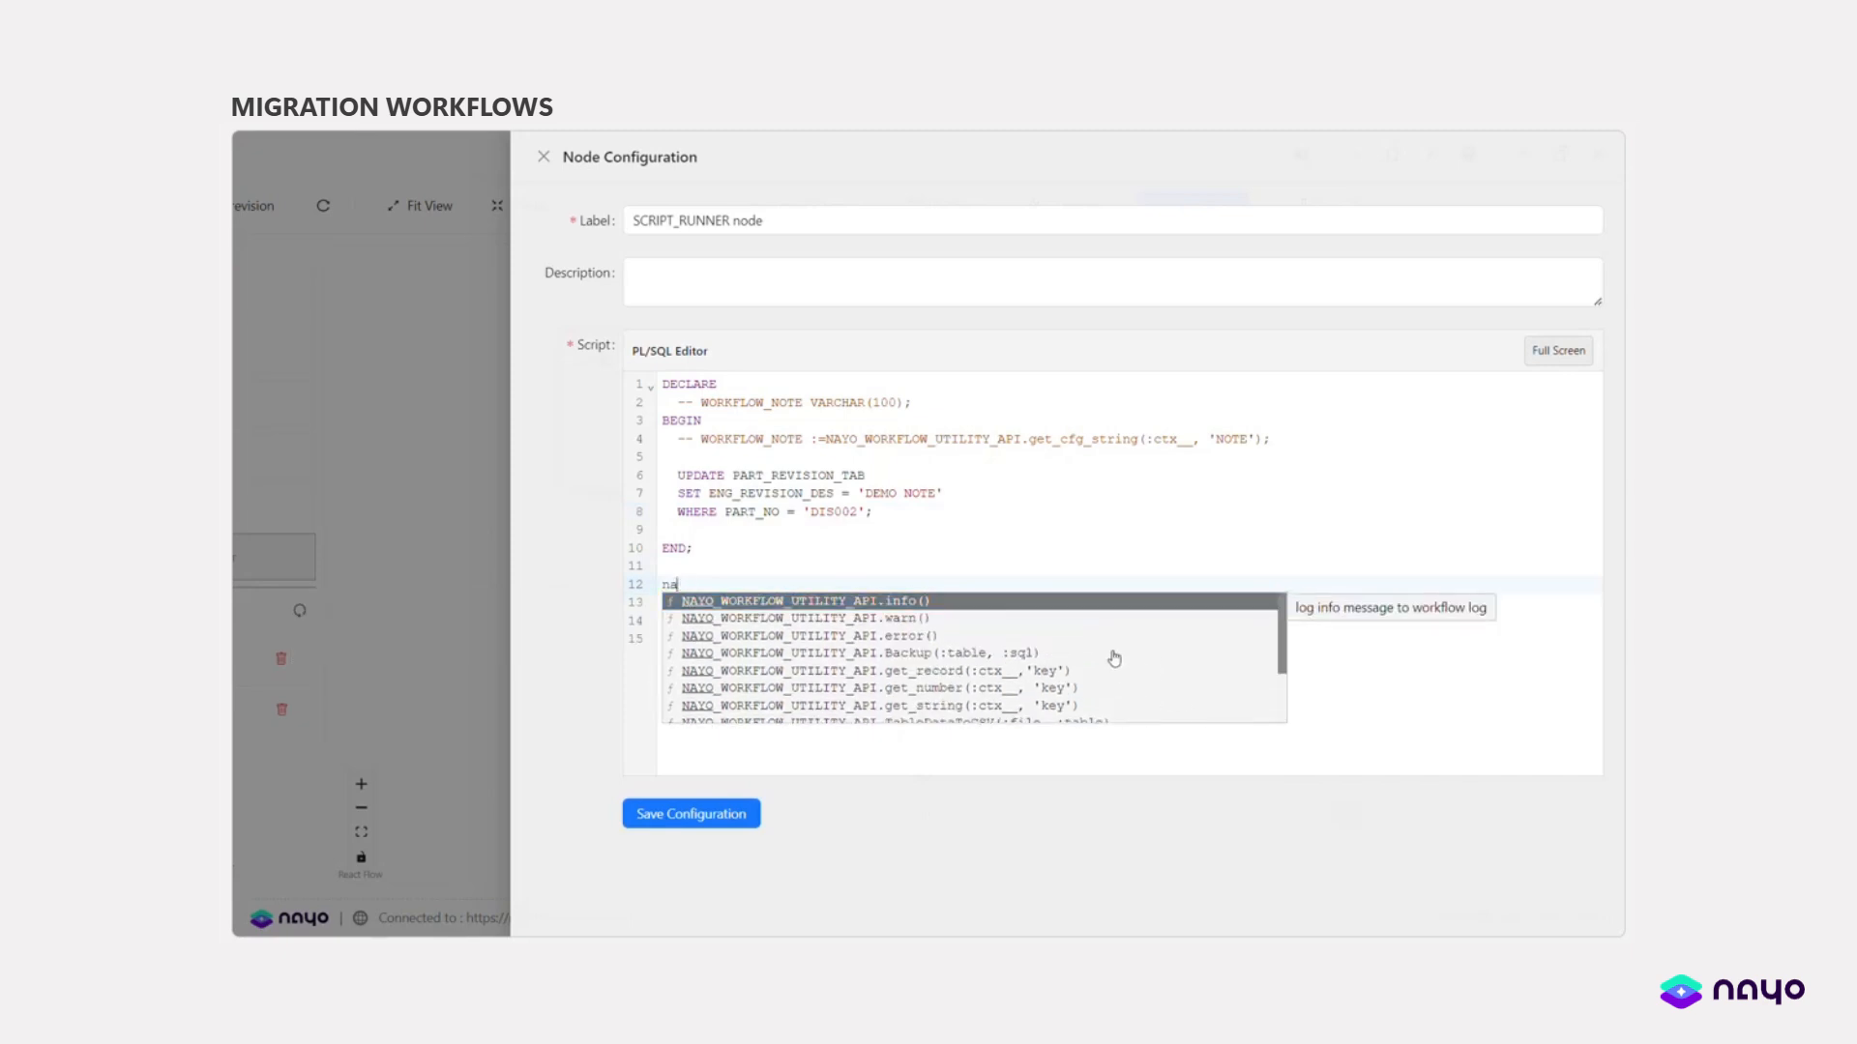
- Save the script node's configuration and connect the Start node's output to the script node's input
{"action": "left_click", "coordinate": [654, 817]}
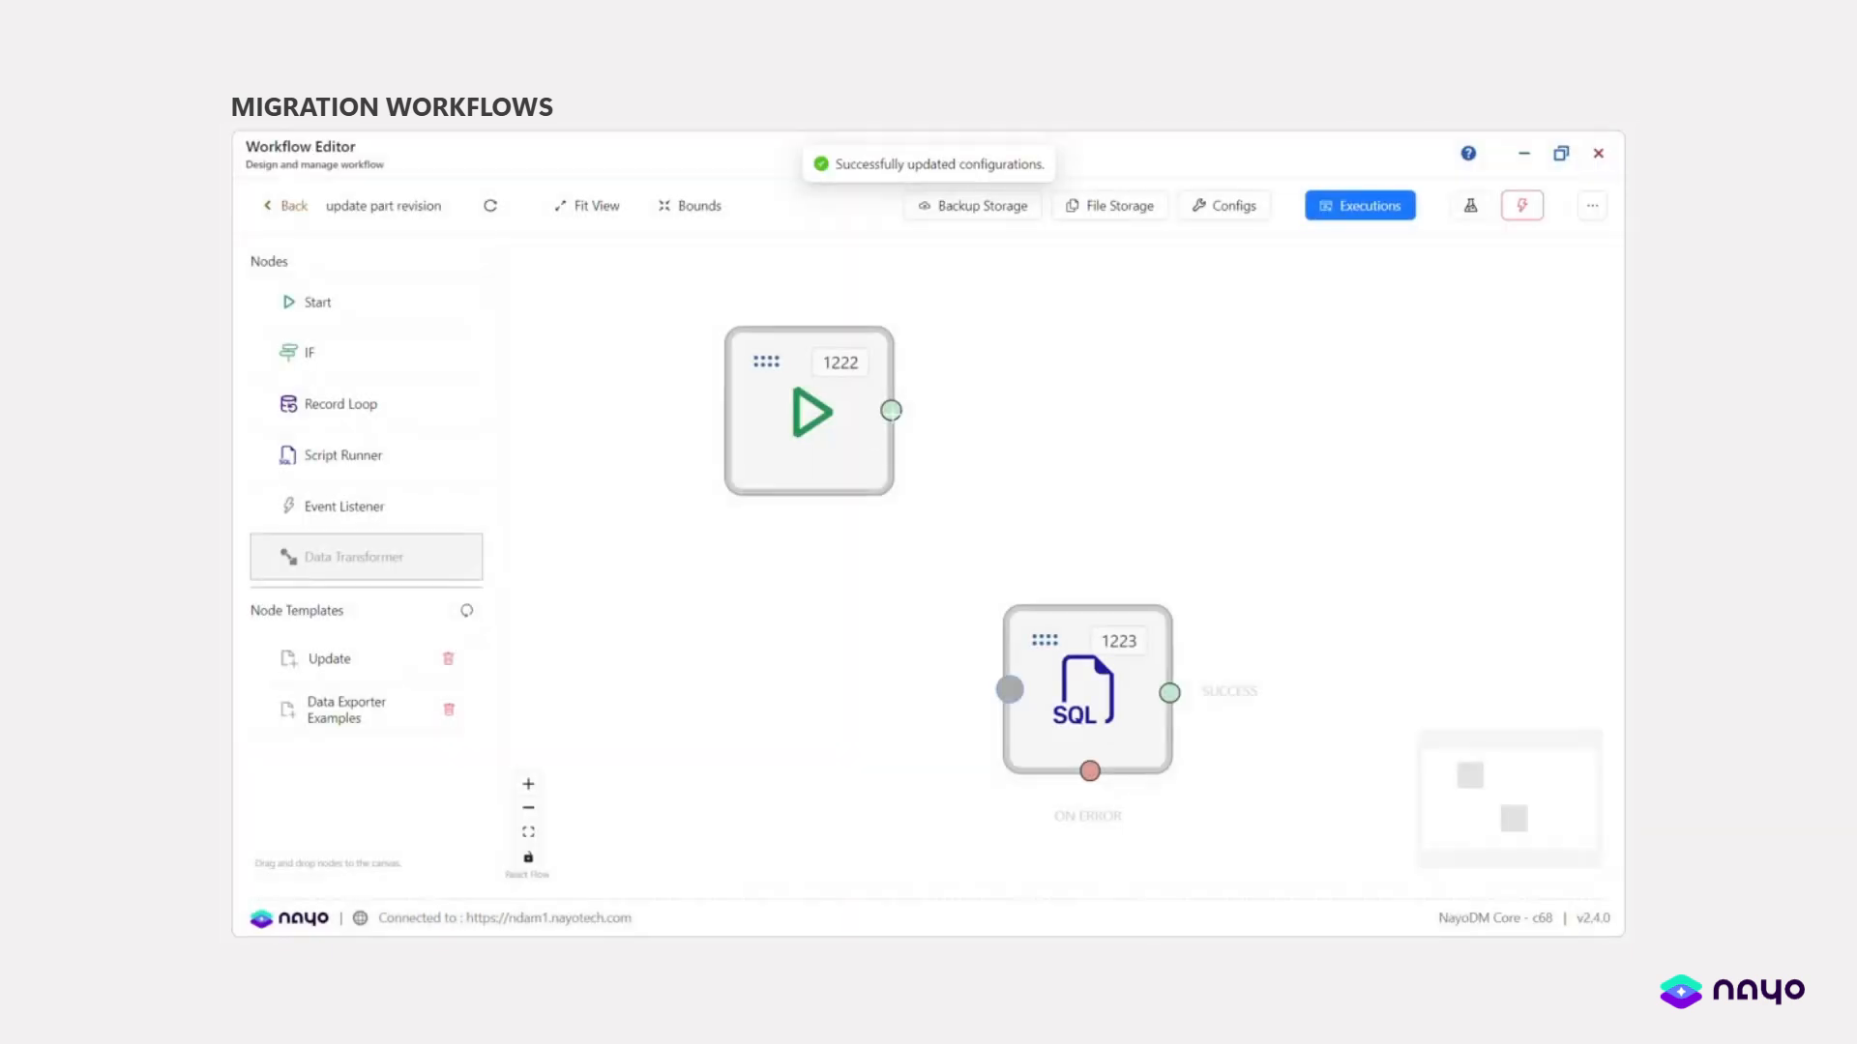
{"action": "left_click_drag", "start_coordinate": [891, 410], "coordinate": [1010, 690]}
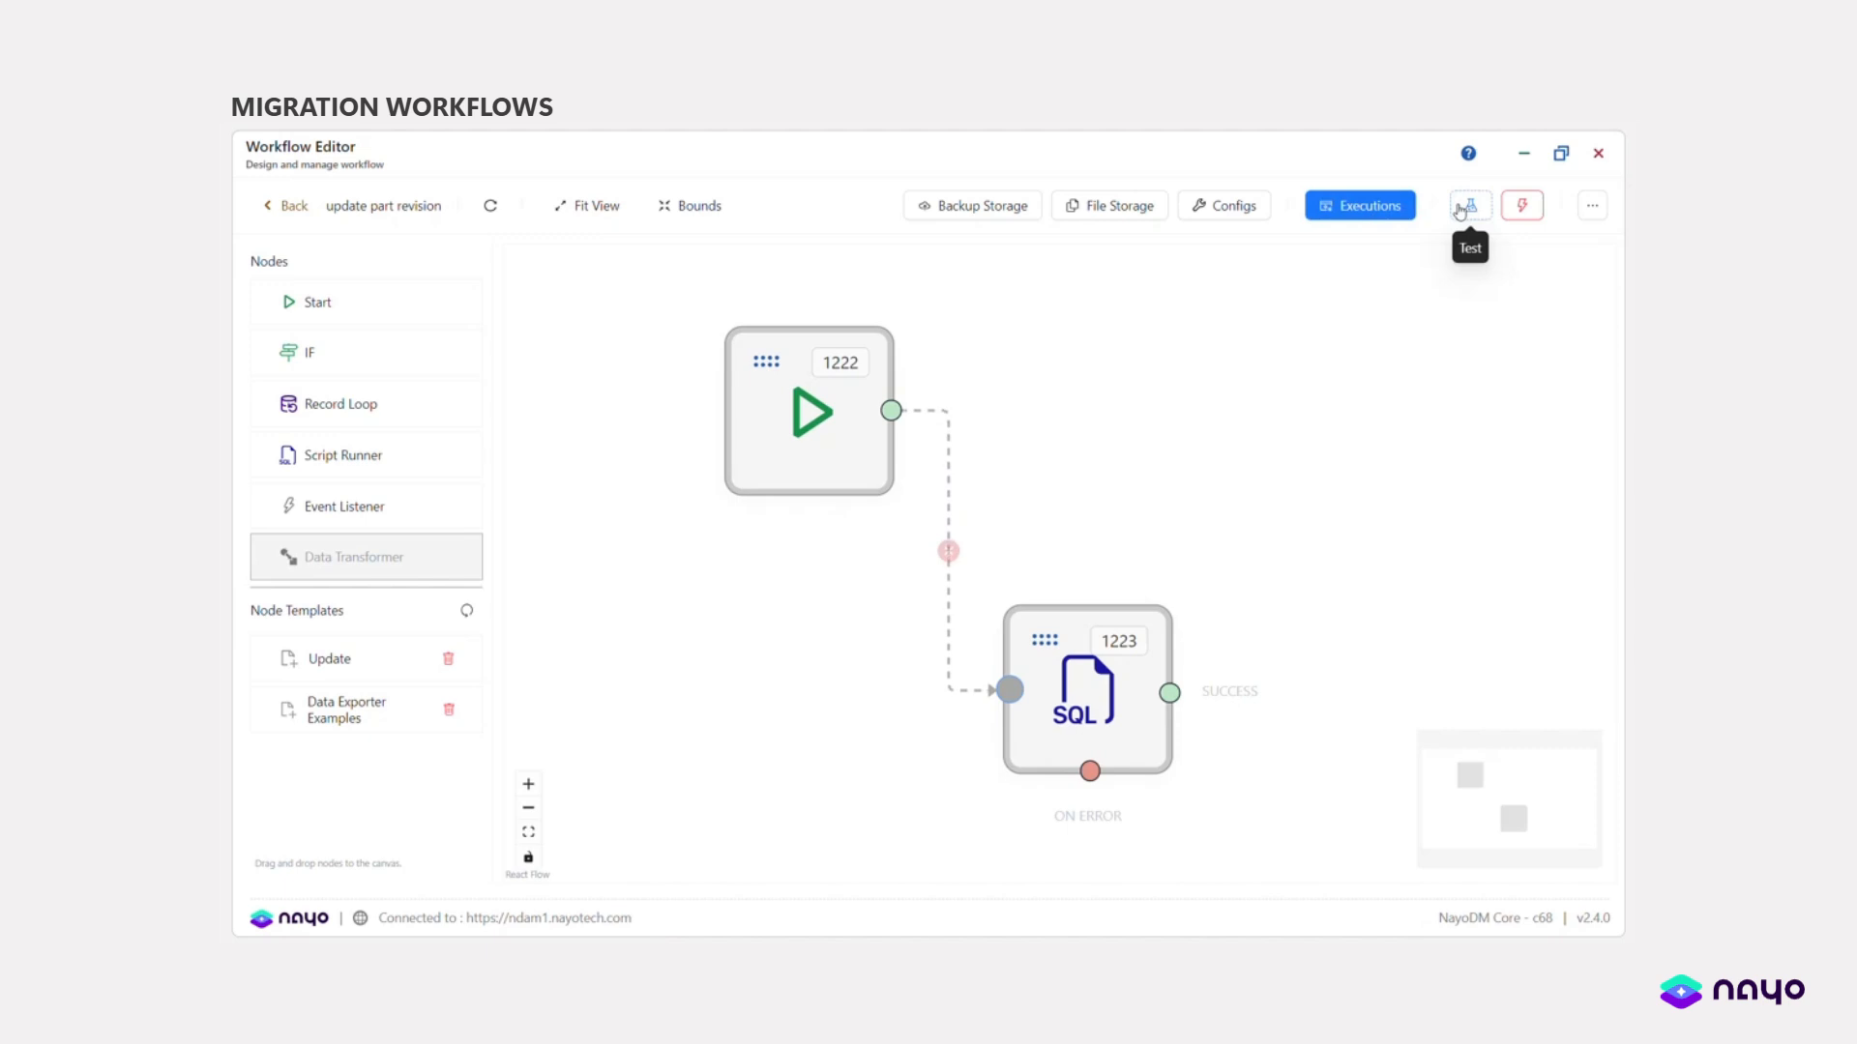
- Run a test of the update part revision workflow in the foreground
{"action": "left_click", "coordinate": [1506, 215]}
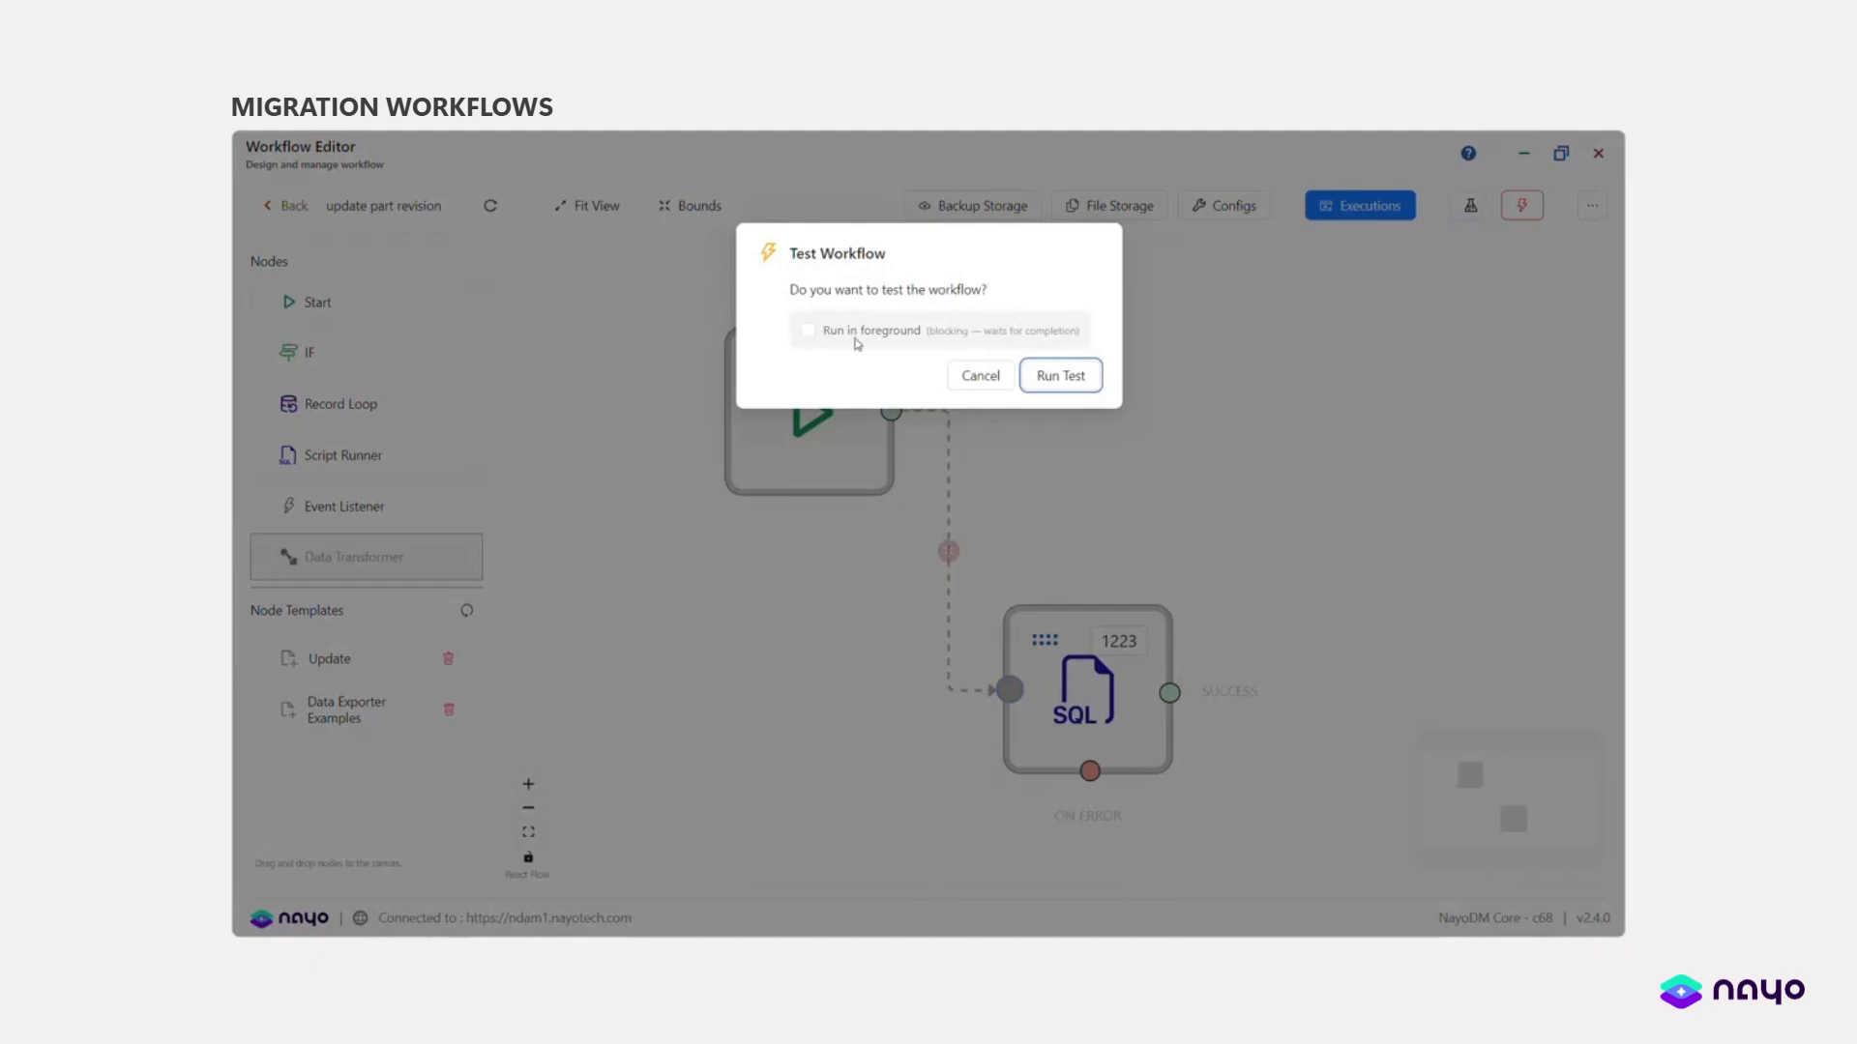
{"action": "left_click", "coordinate": [809, 330]}
{"action": "left_click", "coordinate": [1060, 375]}
- Inspect the test execution's details and graph, checking the SQL node's error, context, configuration and script, and close the executions
{"action": "left_click", "coordinate": [1360, 205]}
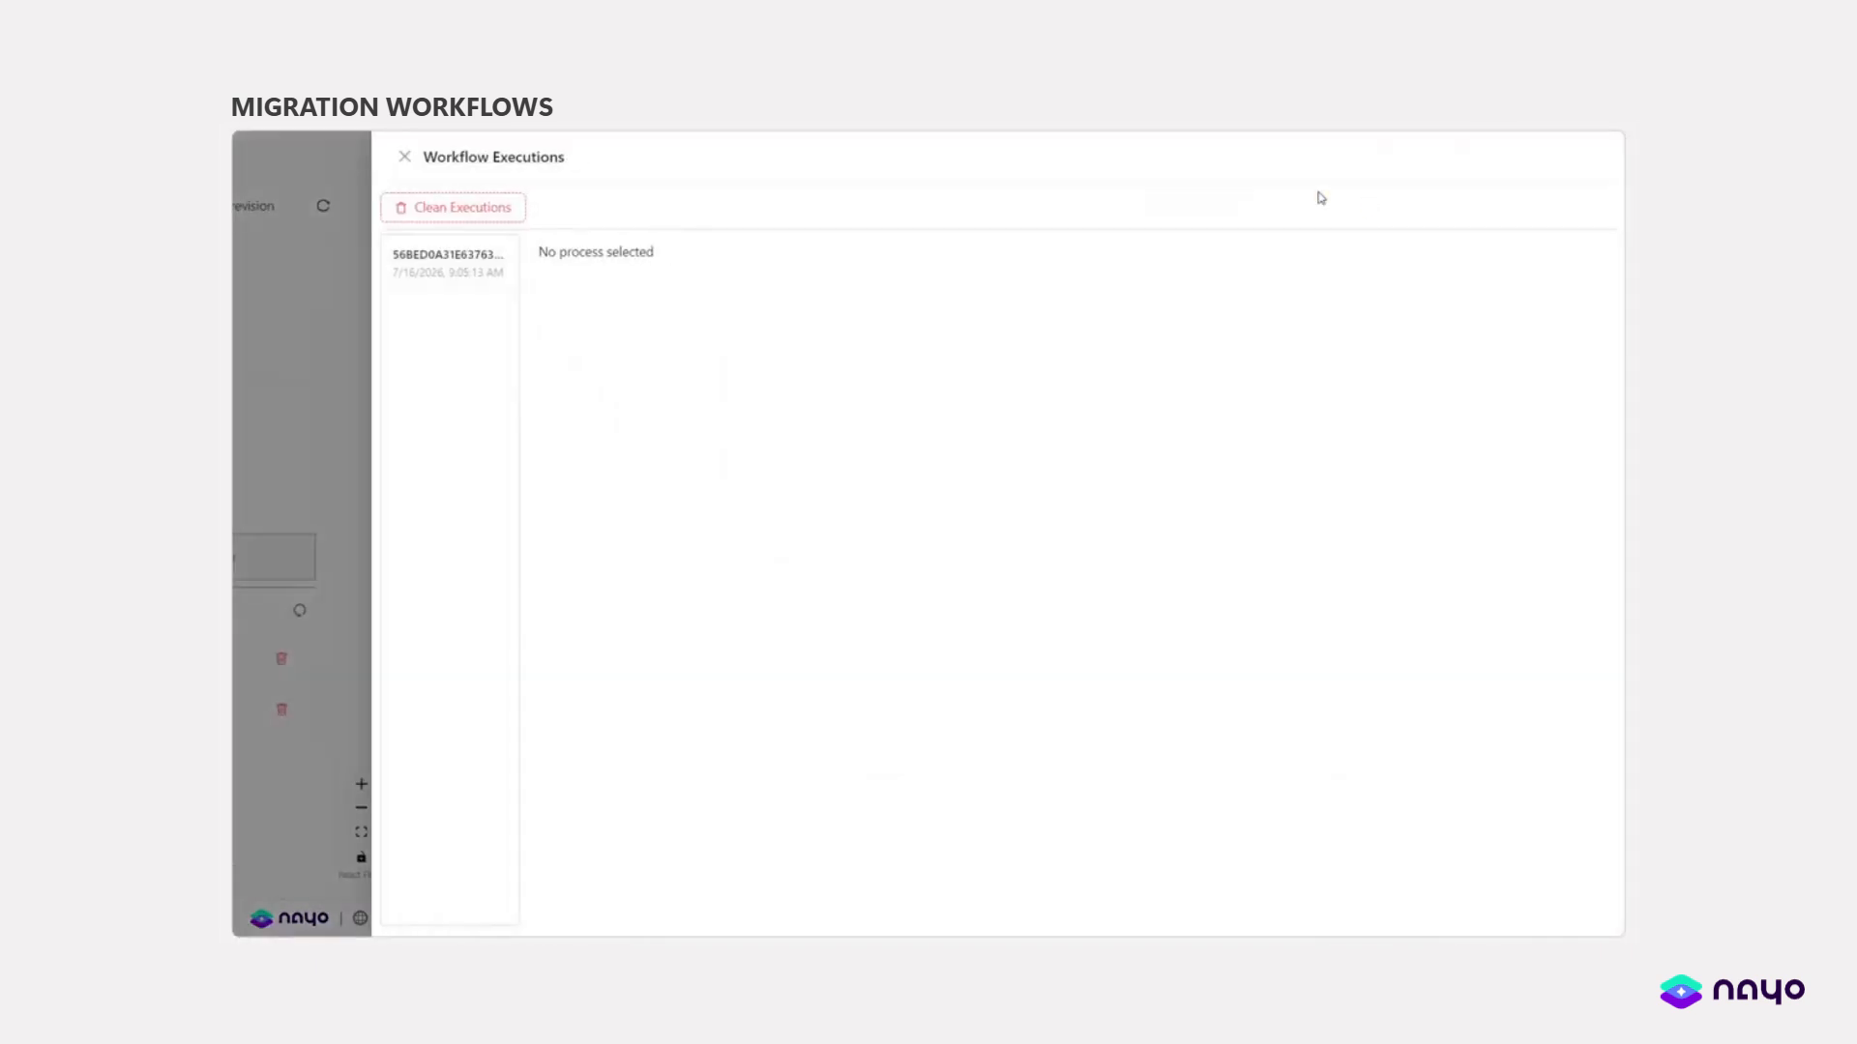
{"action": "left_click", "coordinate": [467, 242]}
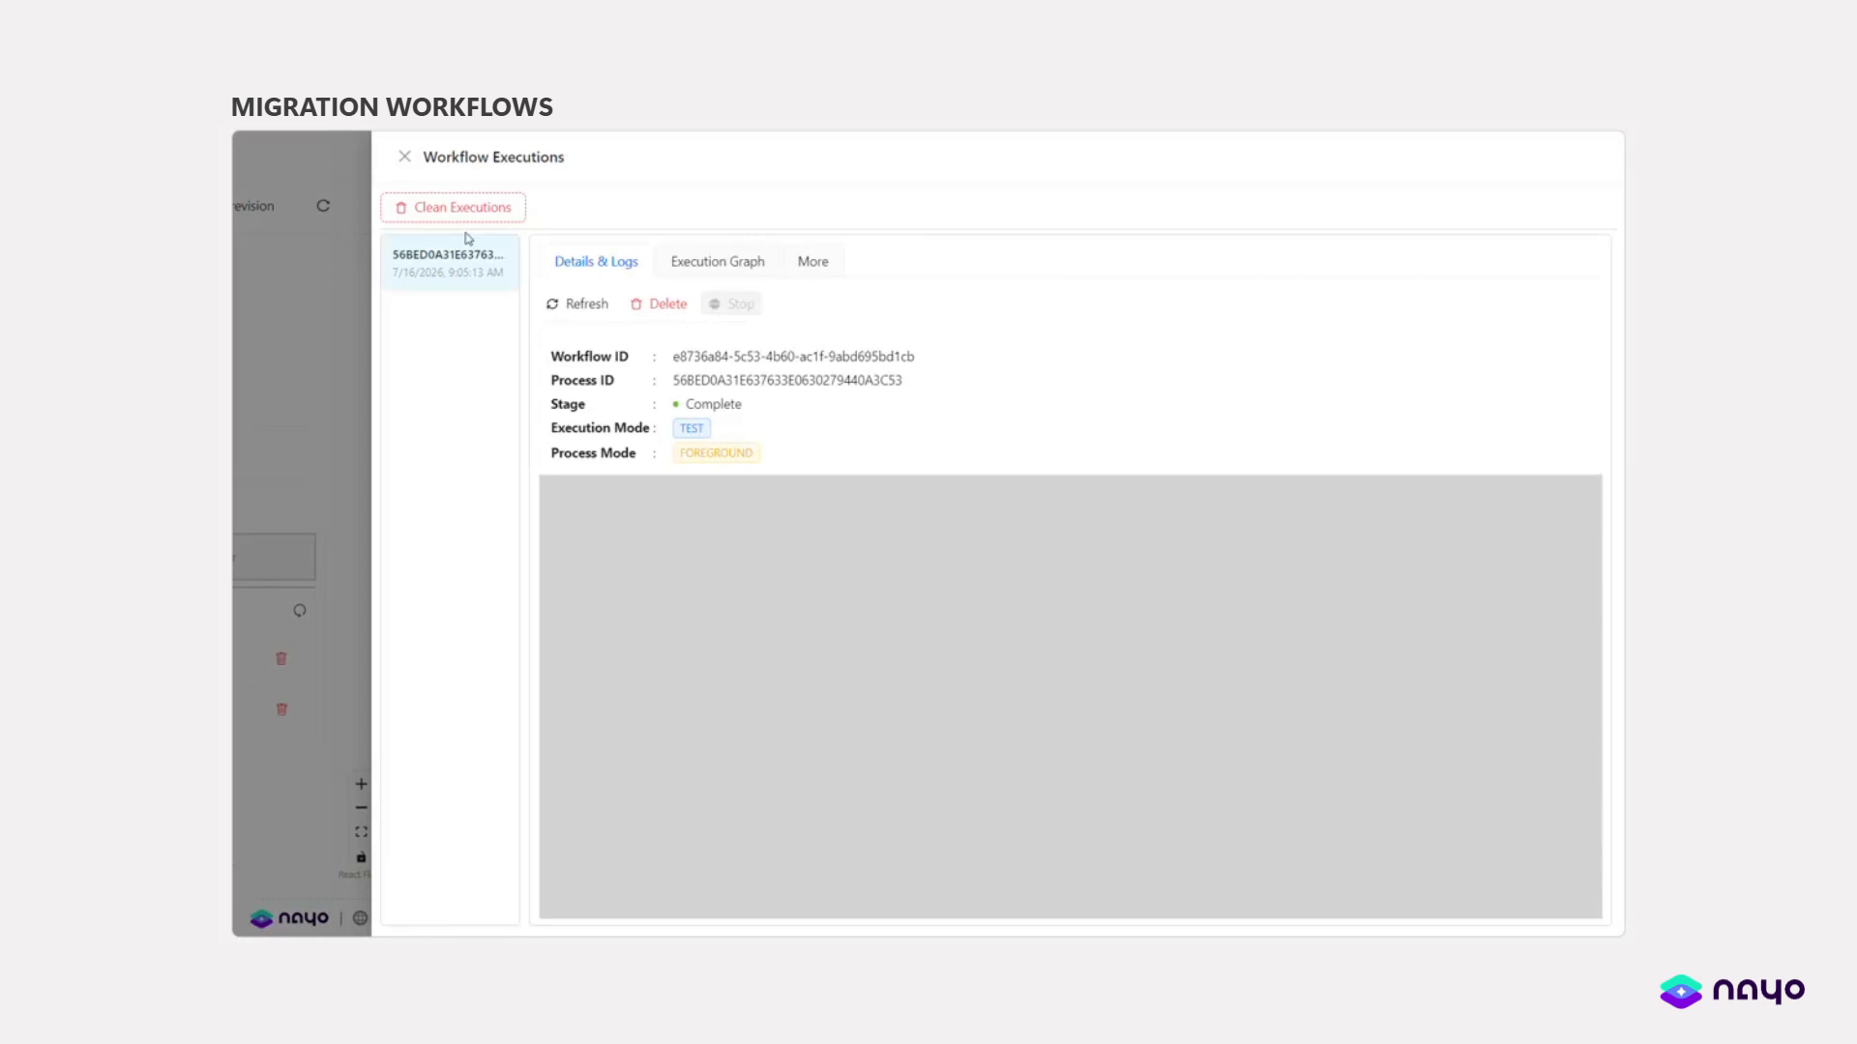
{"action": "left_click", "coordinate": [668, 261]}
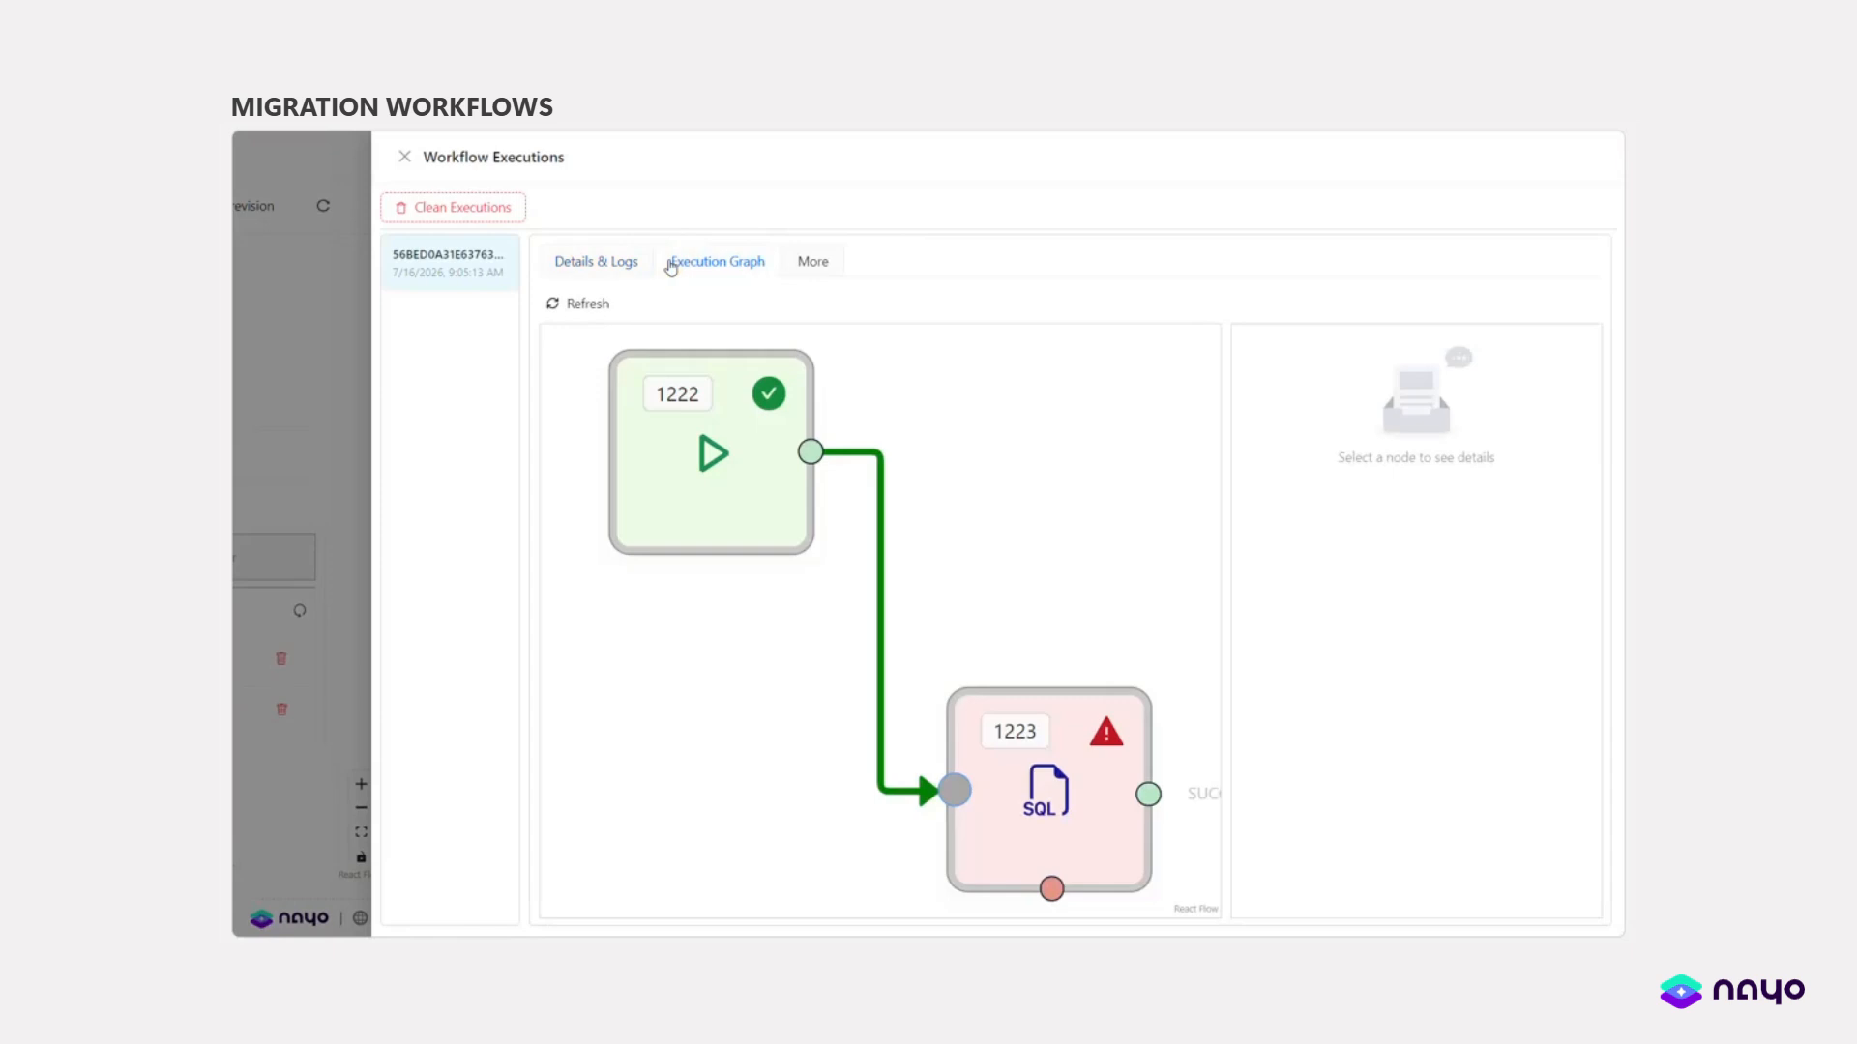
{"action": "left_click", "coordinate": [1039, 780]}
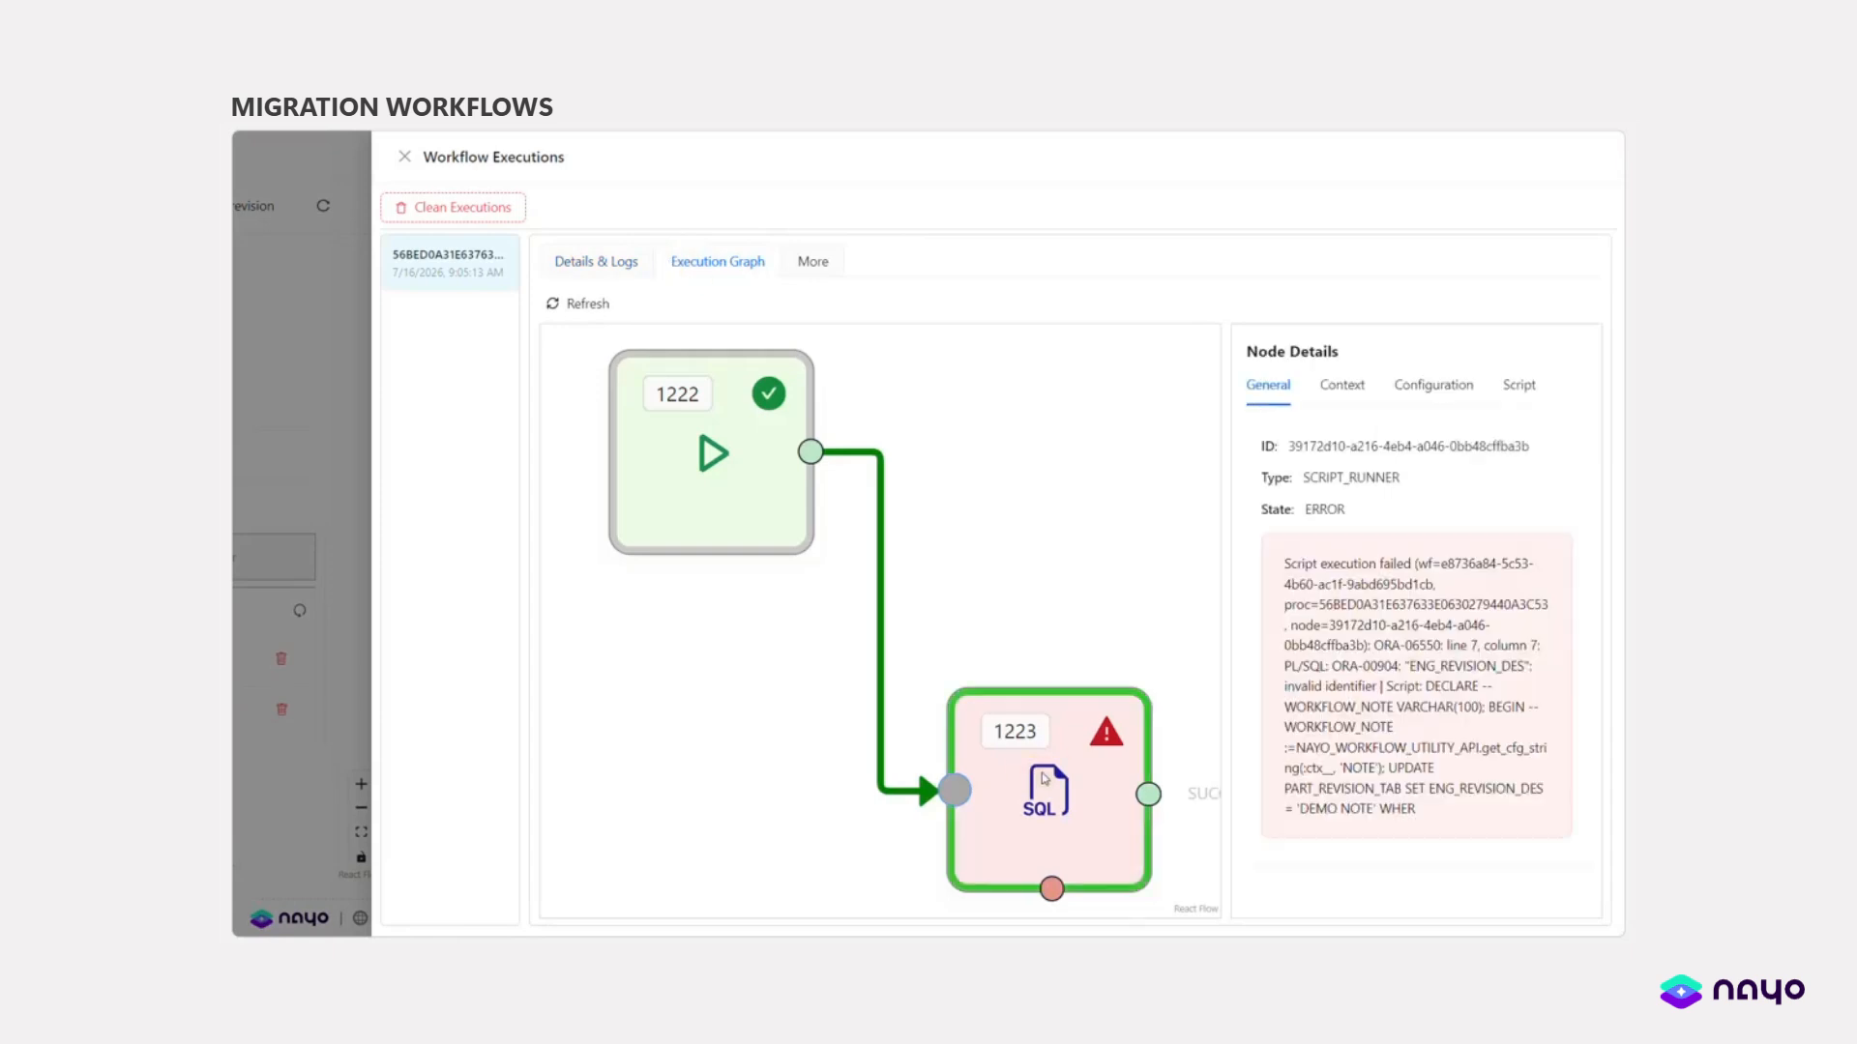
{"action": "left_click", "coordinate": [1343, 385]}
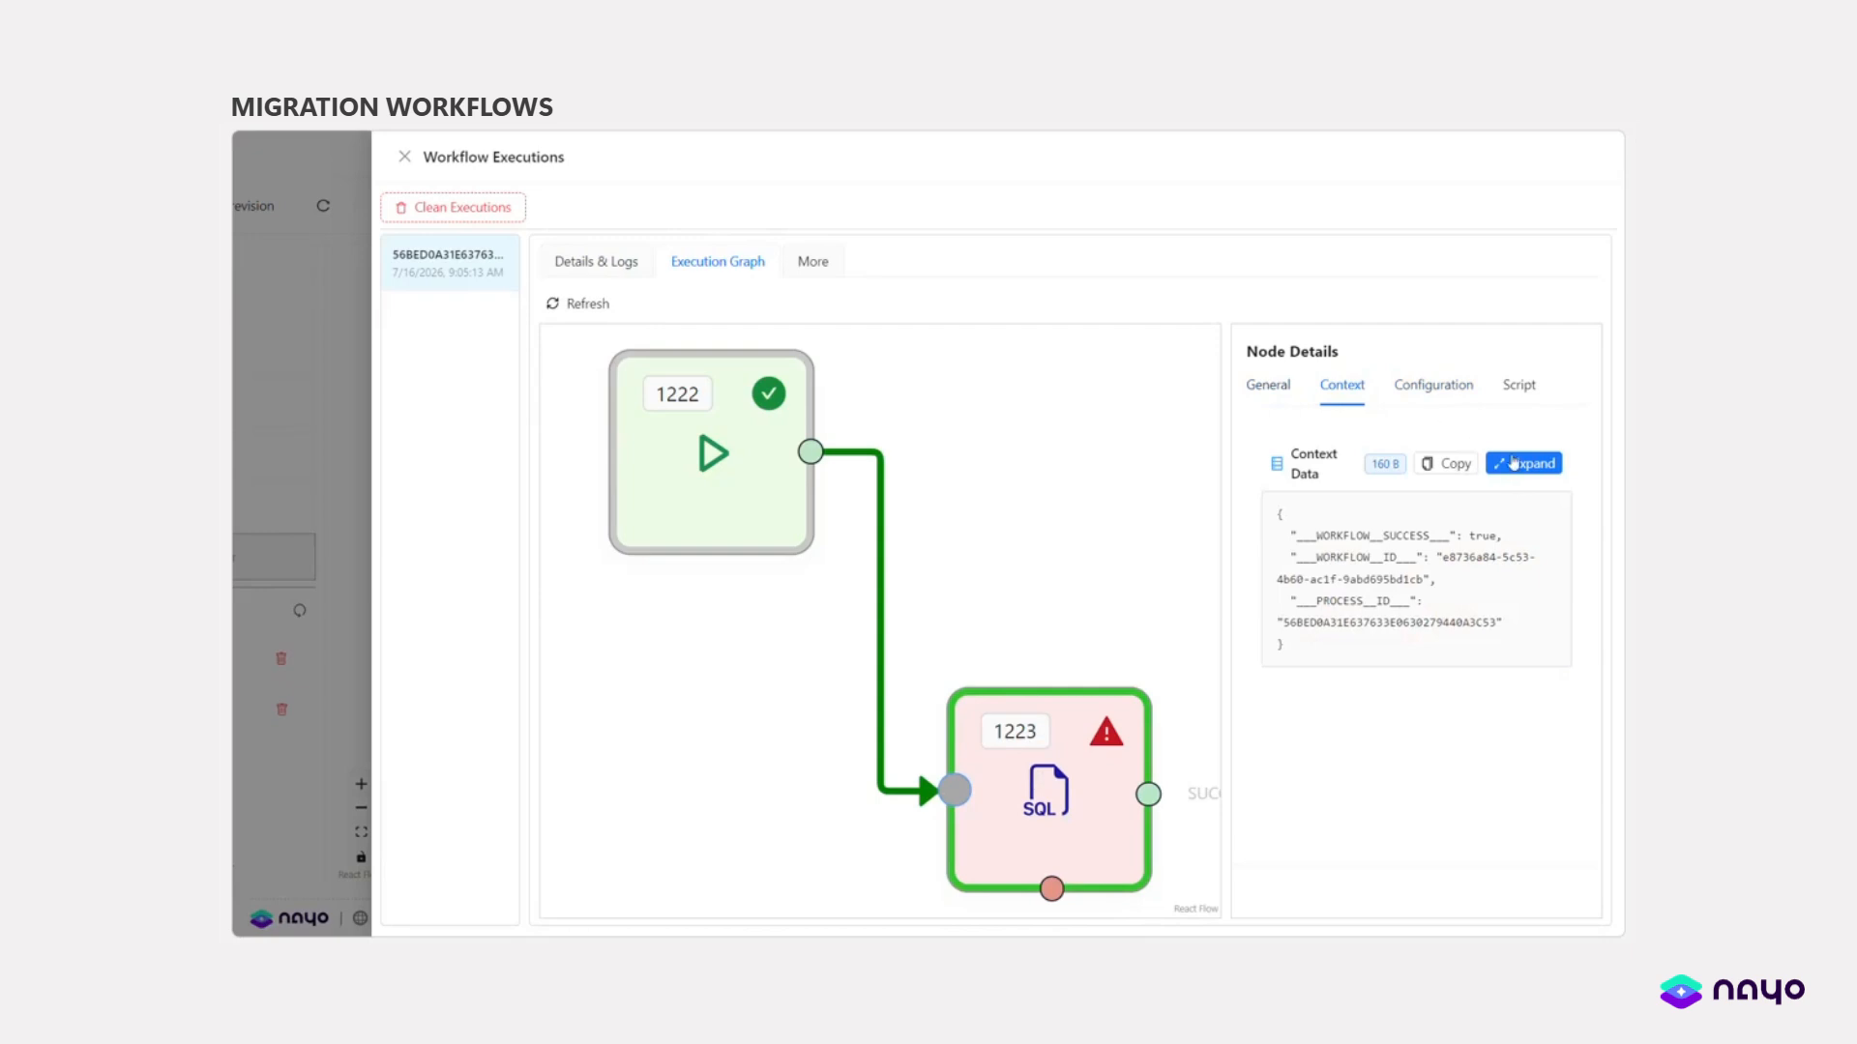
{"action": "left_click", "coordinate": [1465, 388]}
{"action": "left_click", "coordinate": [1524, 395]}
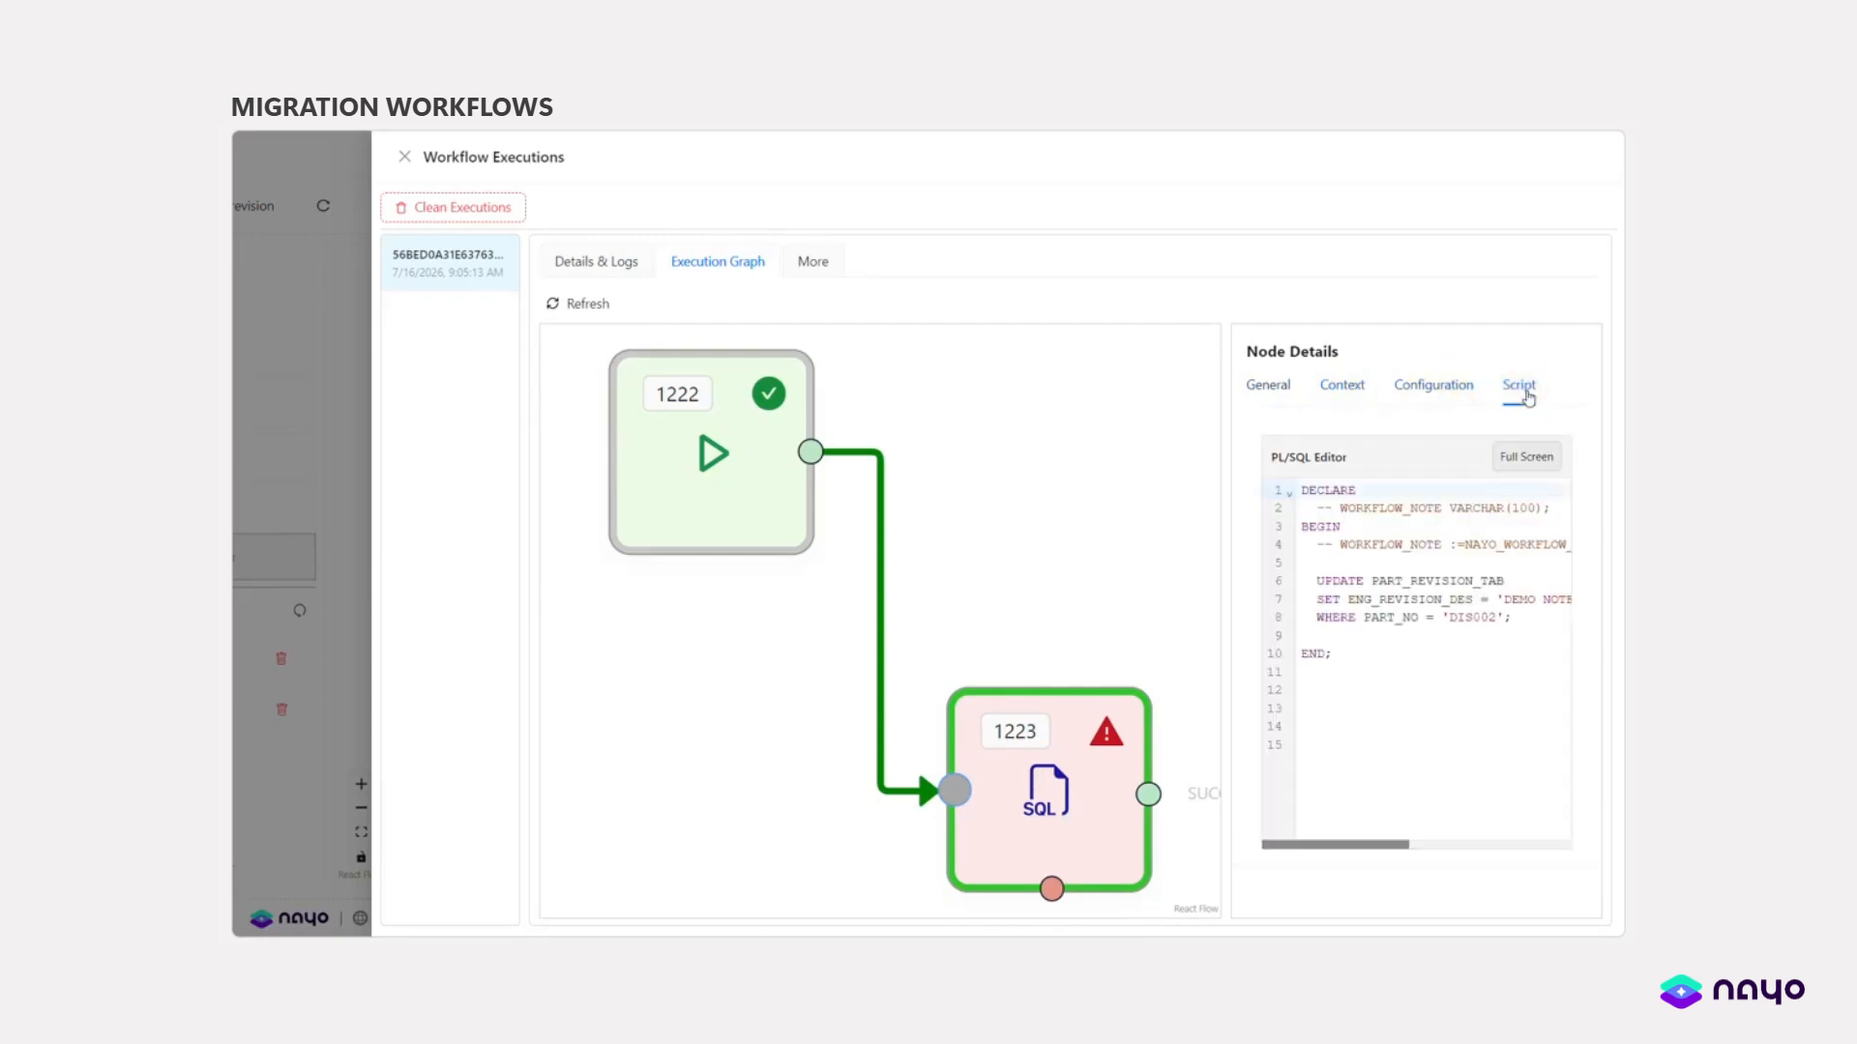
{"action": "left_click_drag", "start_coordinate": [1474, 599], "coordinate": [1346, 599]}
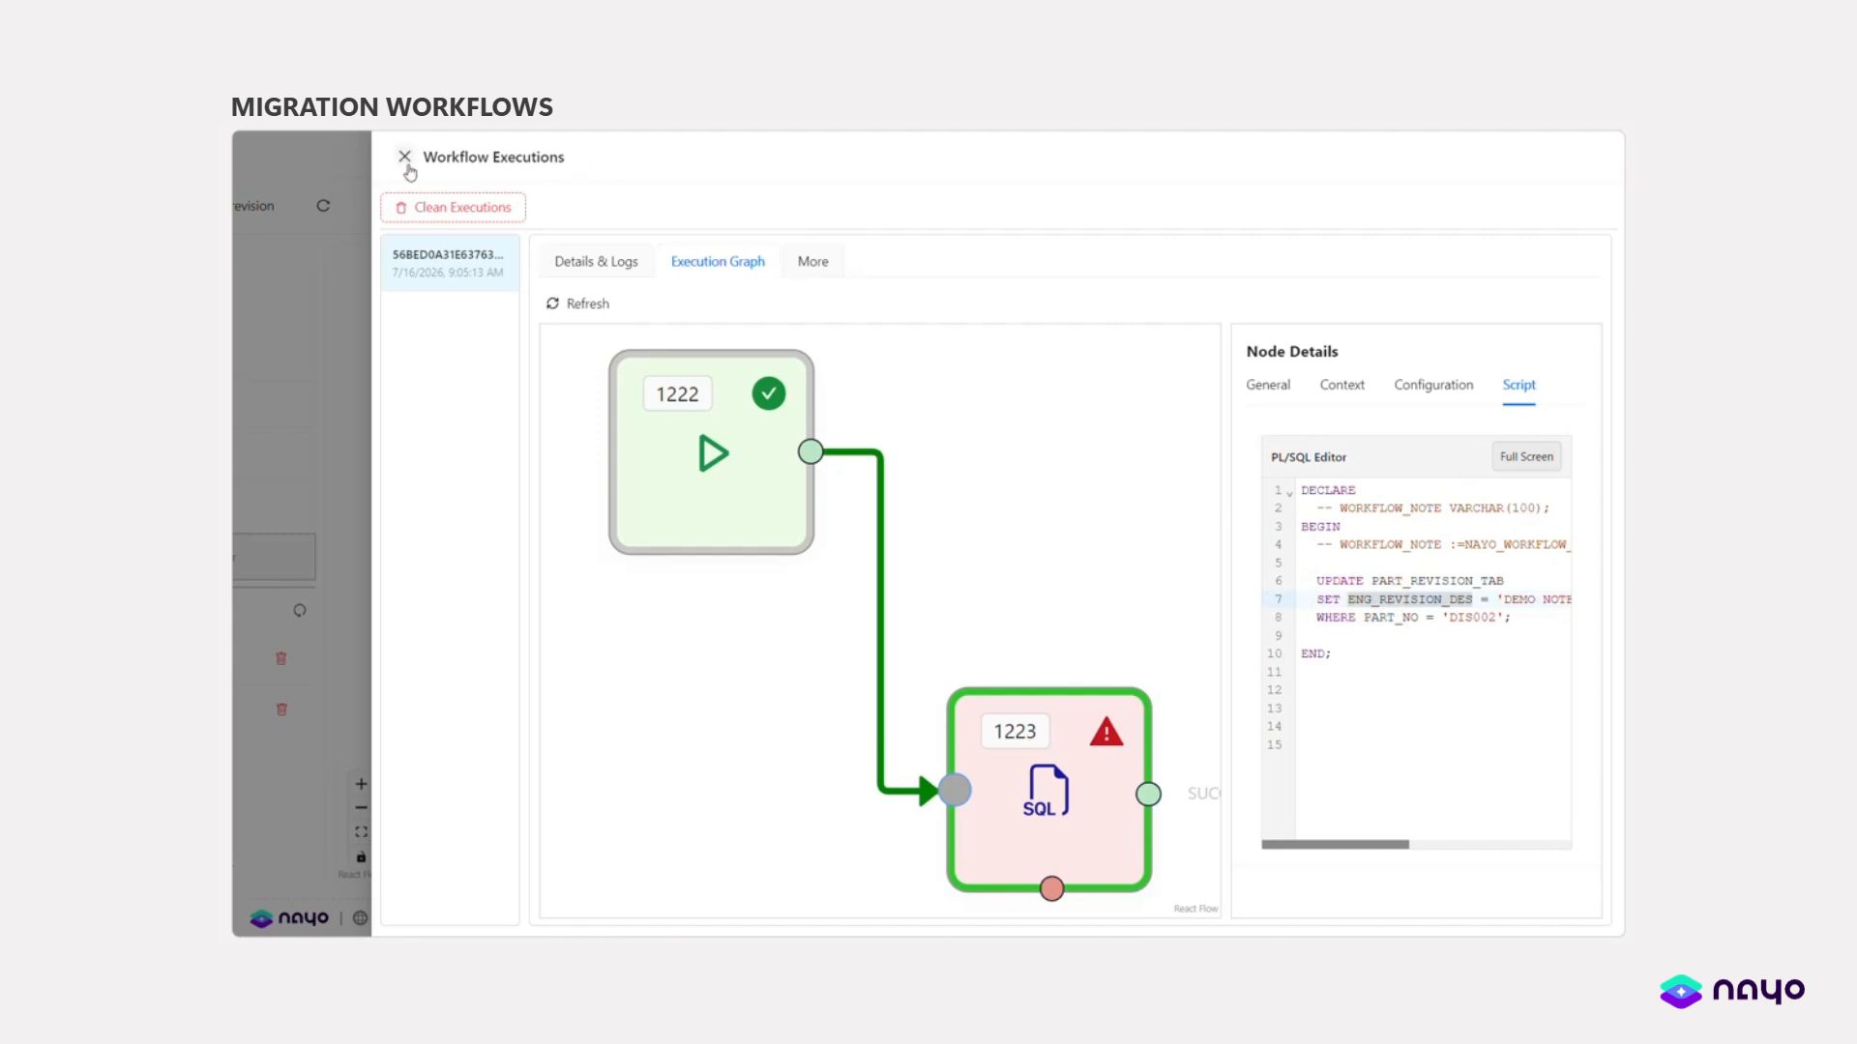
{"action": "left_click", "coordinate": [404, 157]}
- Correct the column name in the SQL node's script to ENG_REVISION_DESC and save the configuration
{"action": "left_click", "coordinate": [1106, 617]}
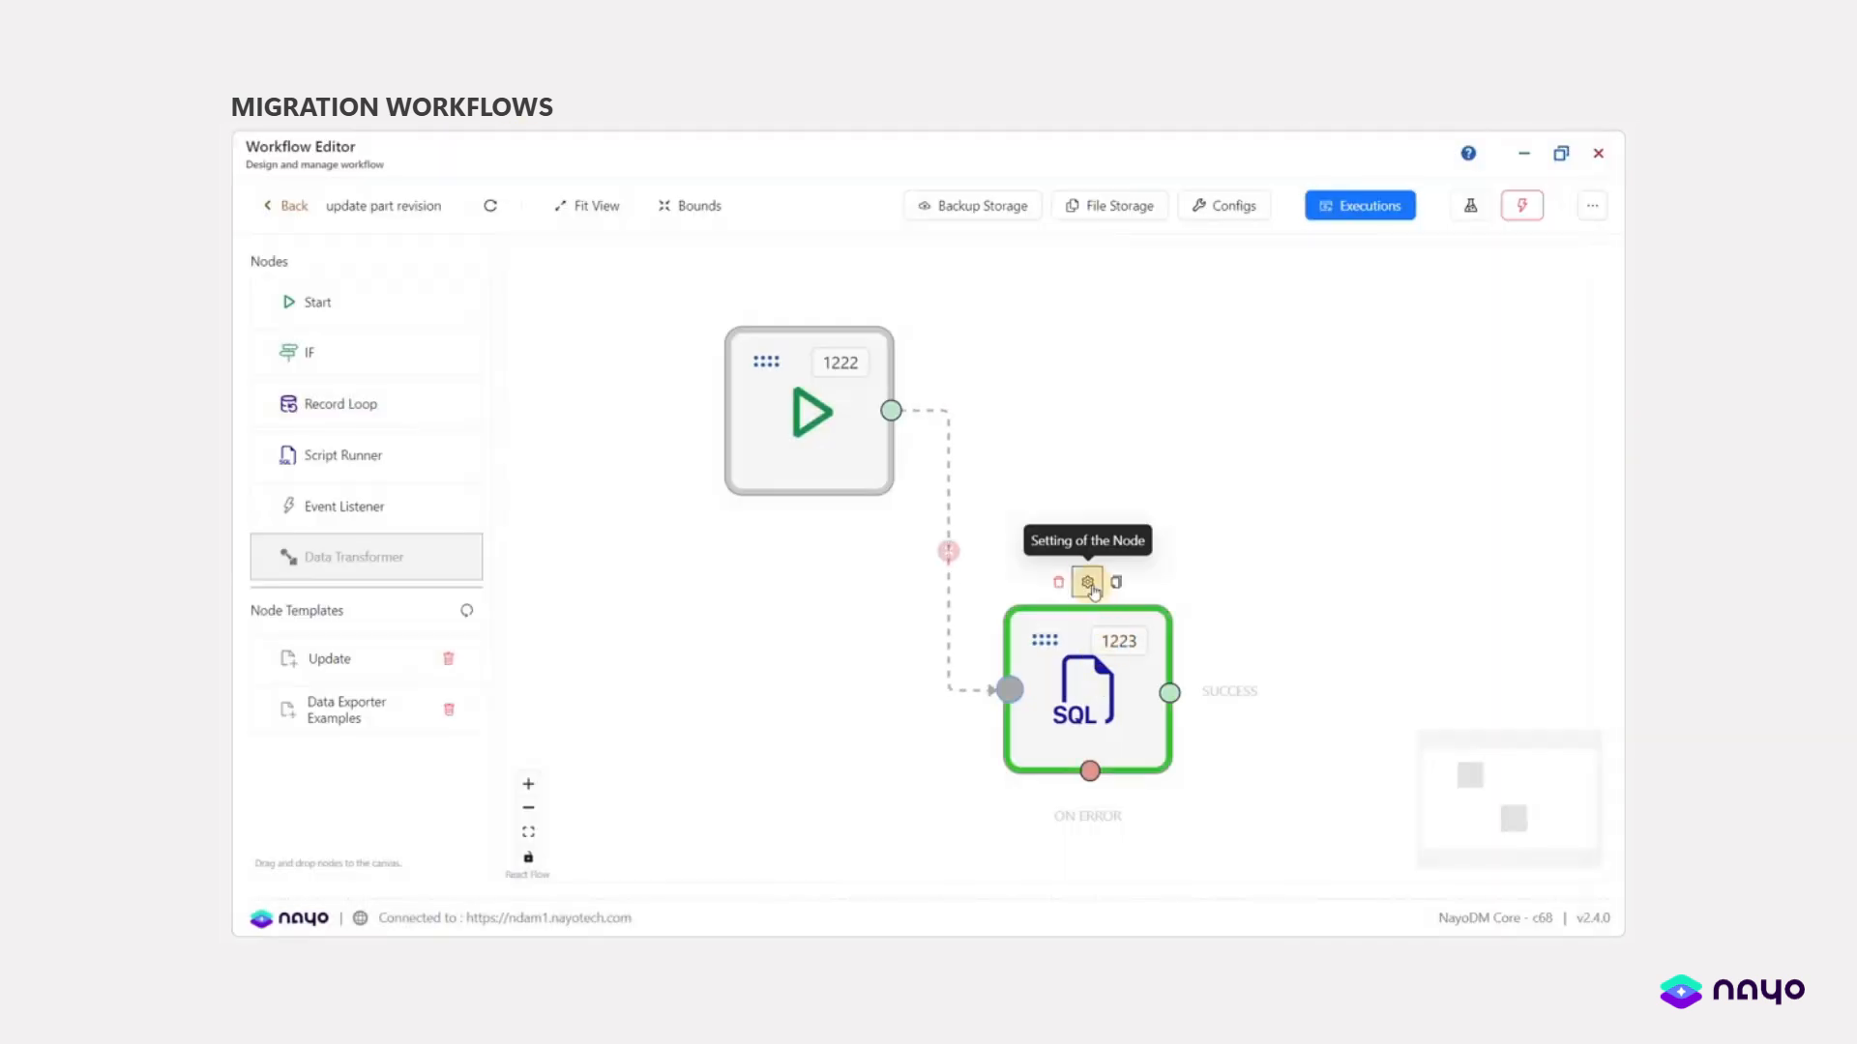
{"action": "left_click", "coordinate": [1087, 582]}
{"action": "left_click", "coordinate": [833, 494]}
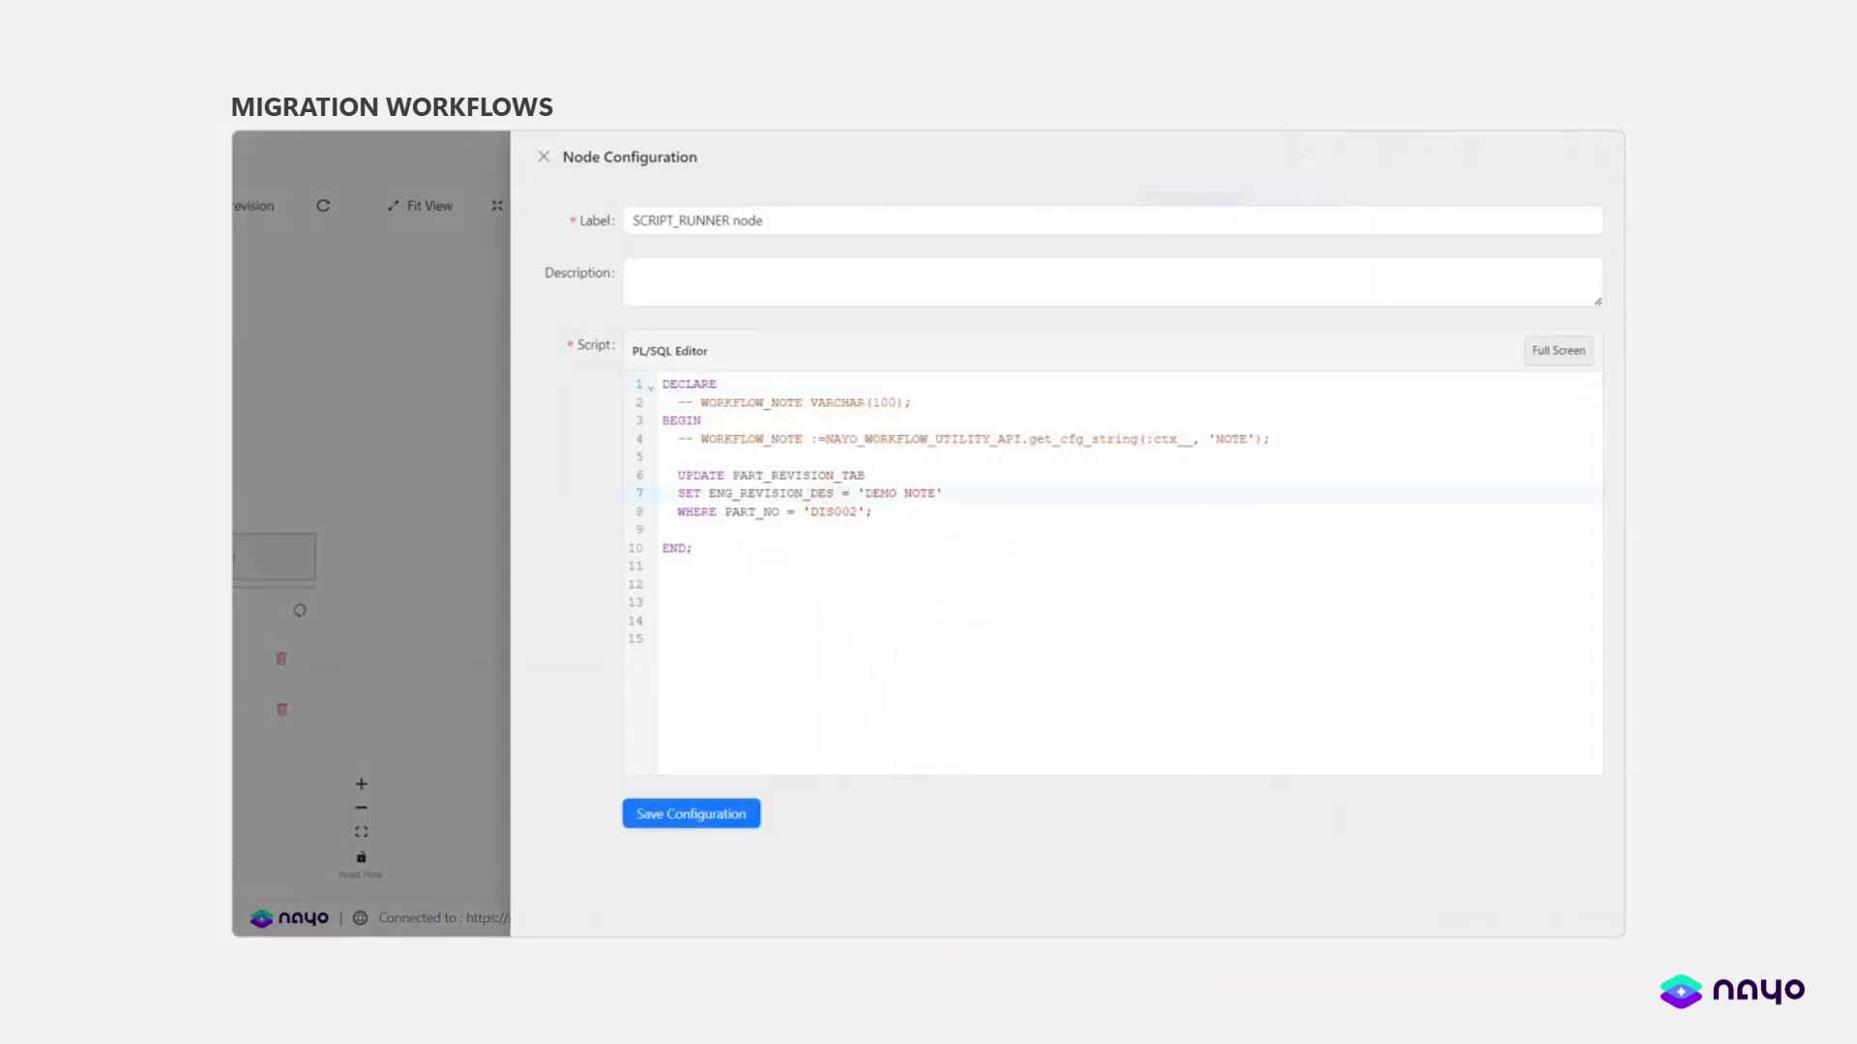
{"action": "type", "text": "C"}
{"action": "left_click", "coordinate": [730, 829]}
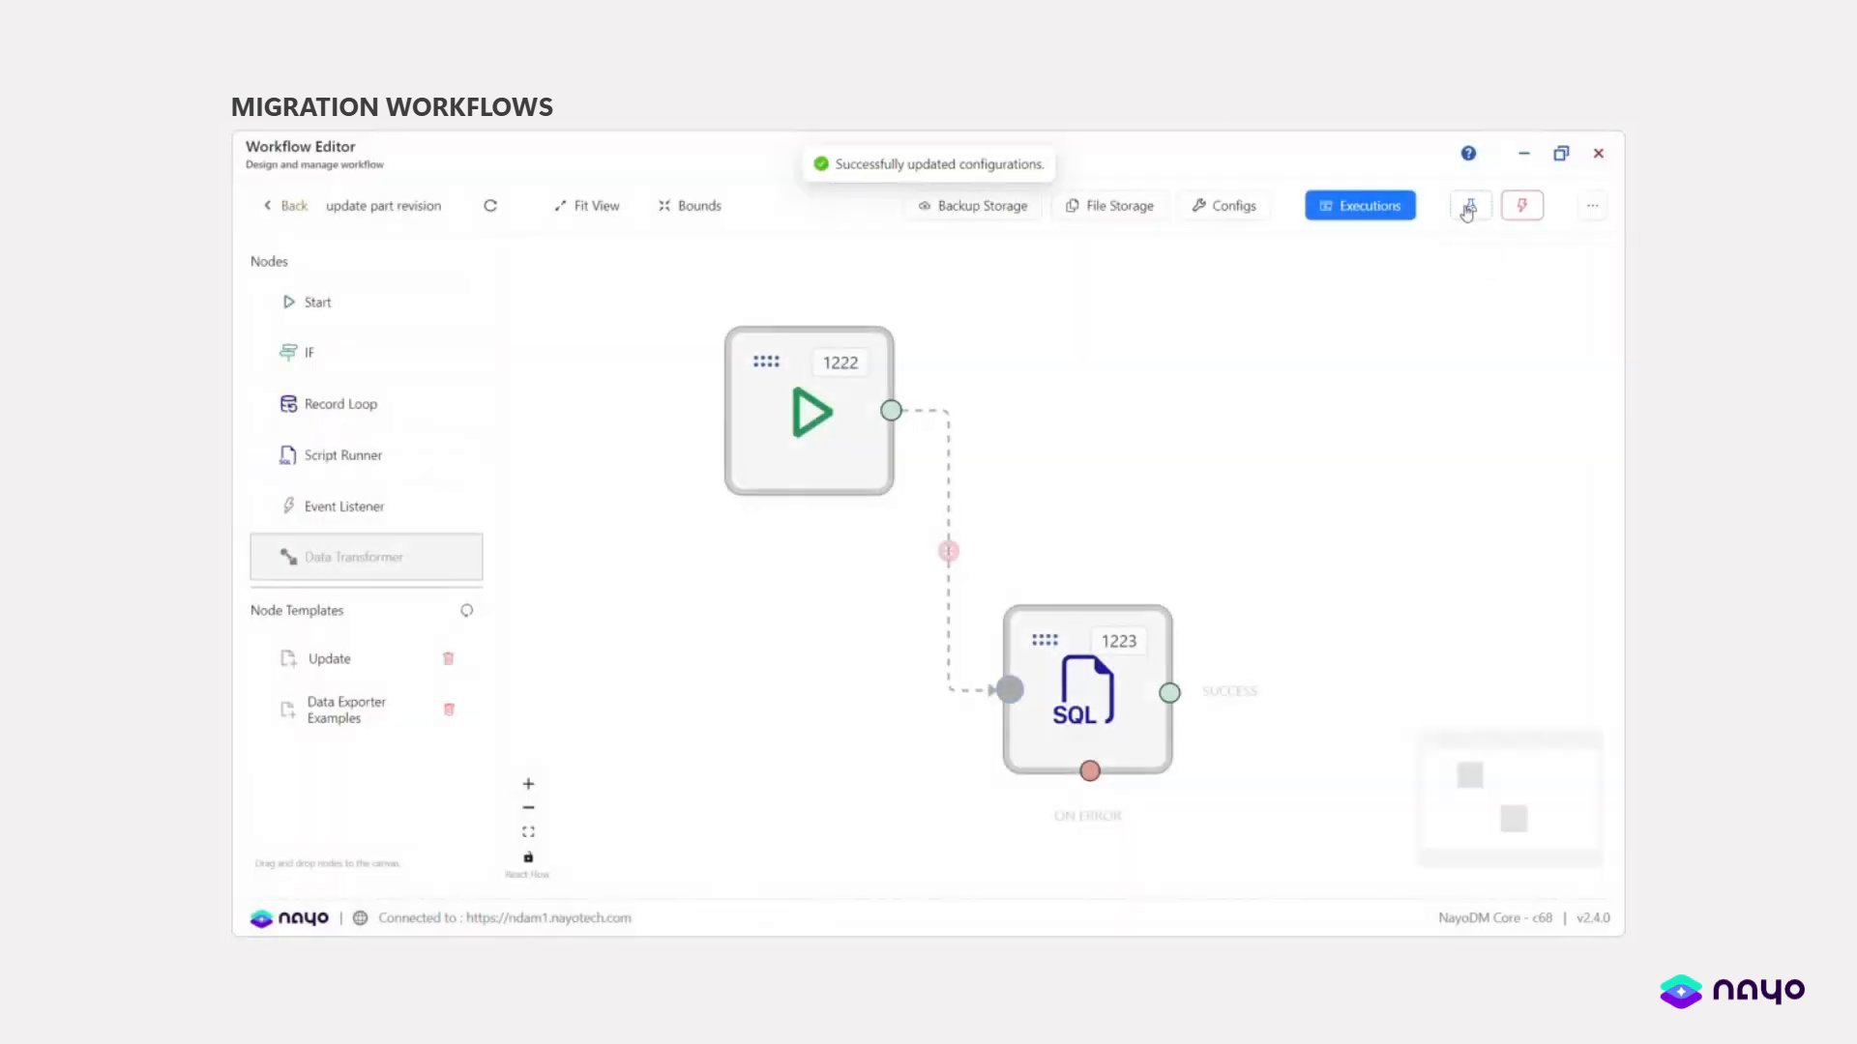
- Rerun the workflow test in the foreground with the corrected script
{"action": "left_click", "coordinate": [1467, 209]}
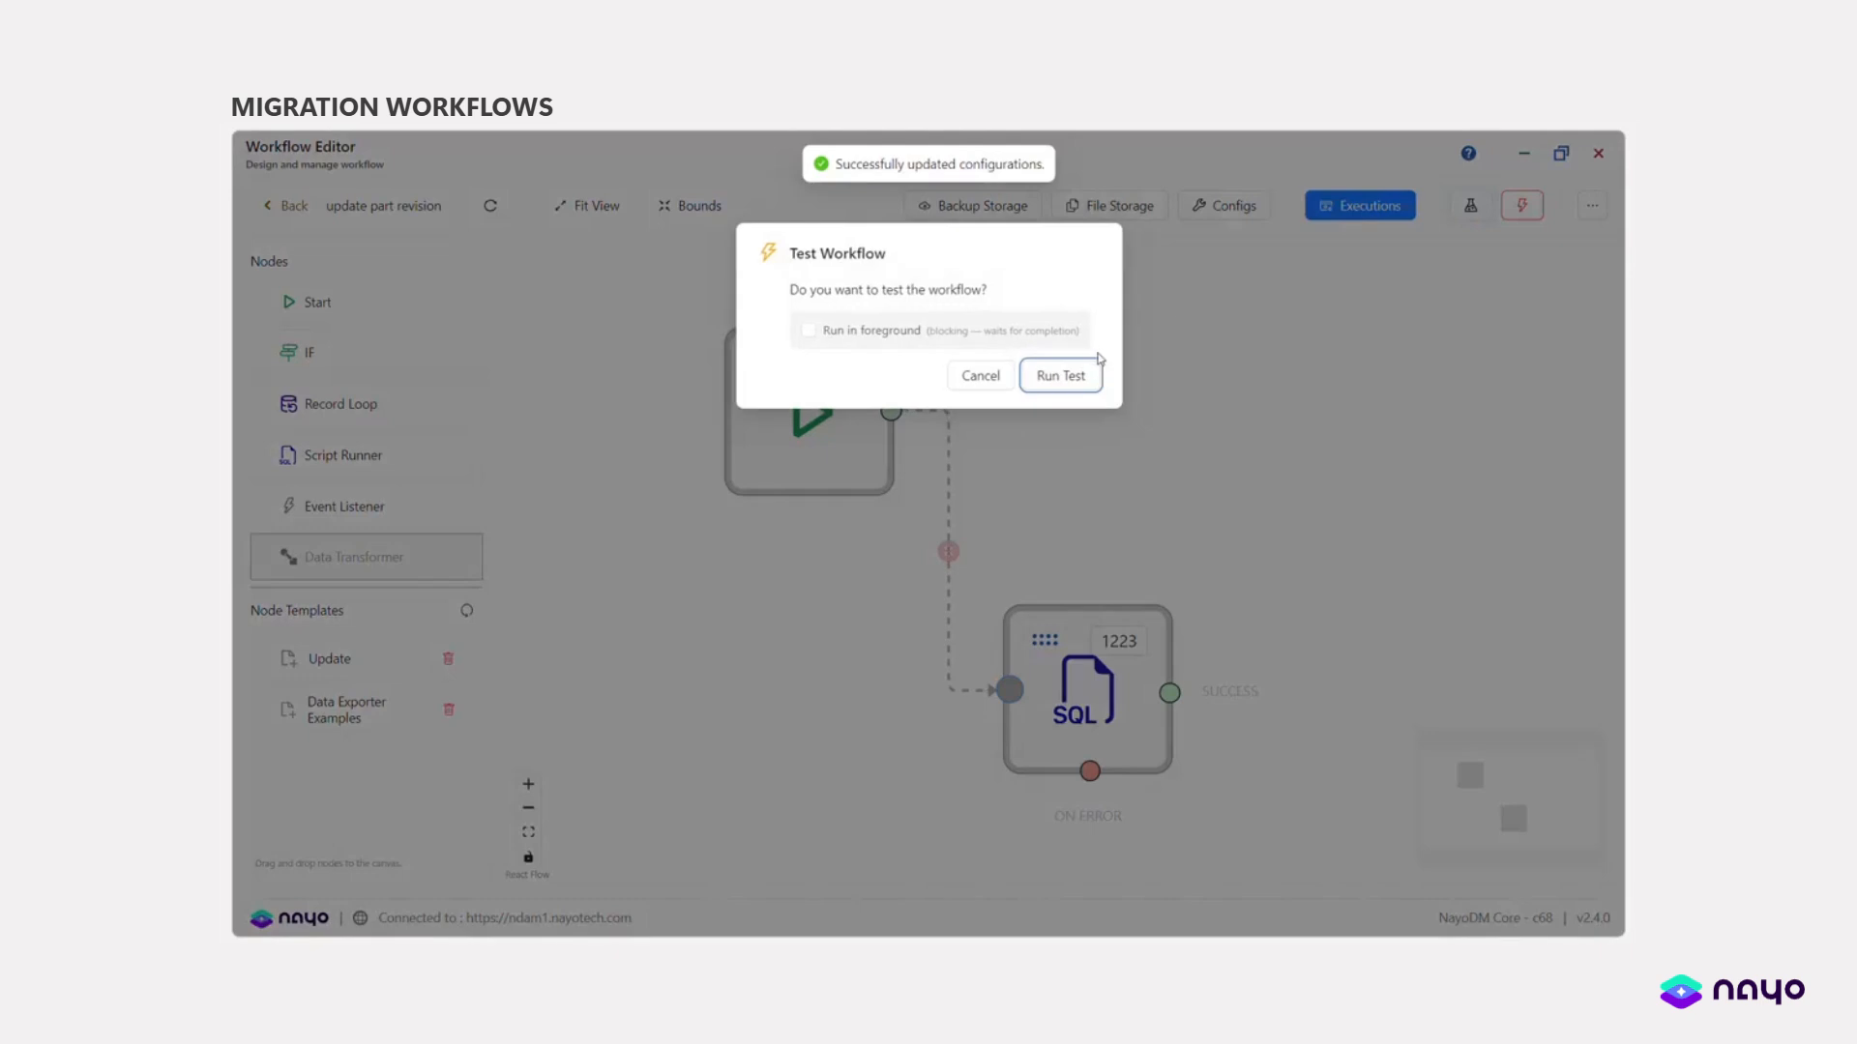
{"action": "left_click", "coordinate": [807, 331]}
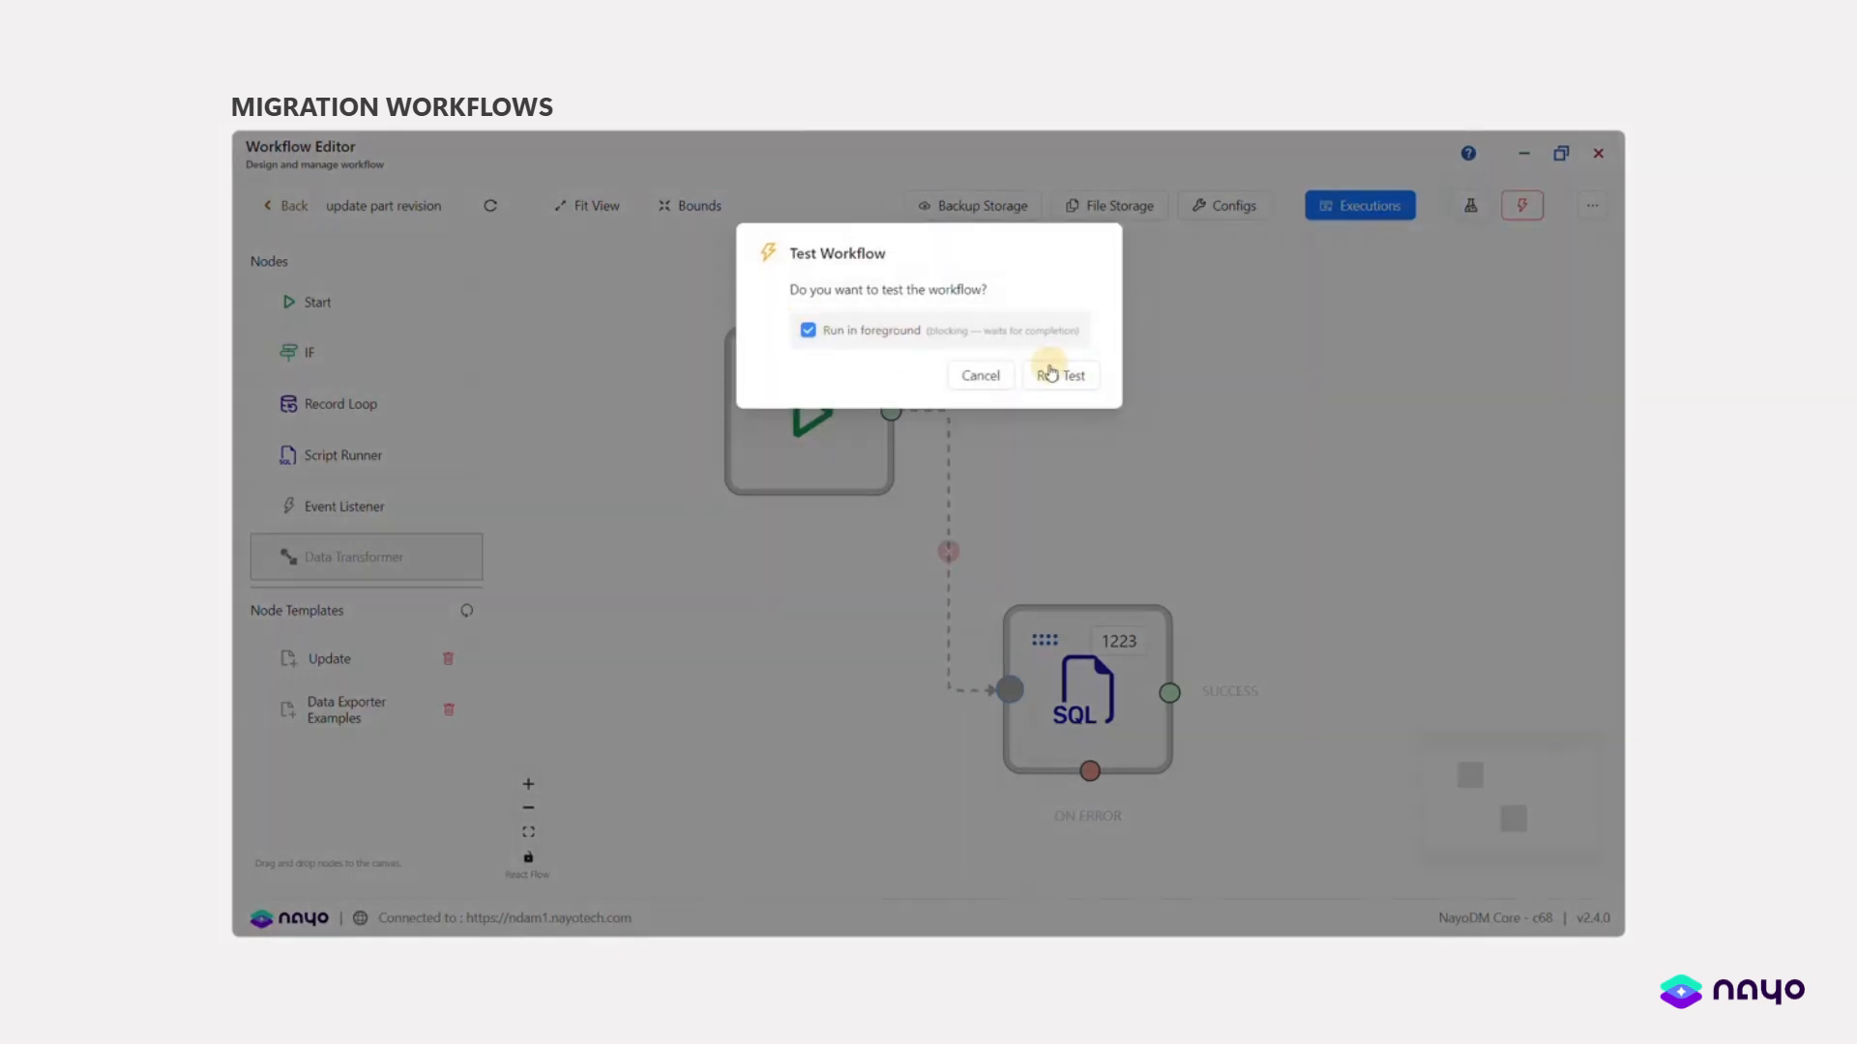
{"action": "left_click", "coordinate": [1064, 377]}
{"action": "left_click", "coordinate": [1070, 316]}
- Check the node states in the latest test execution's graph and close the executions
{"action": "left_click", "coordinate": [1345, 208]}
{"action": "left_click", "coordinate": [465, 270]}
{"action": "left_click", "coordinate": [715, 262]}
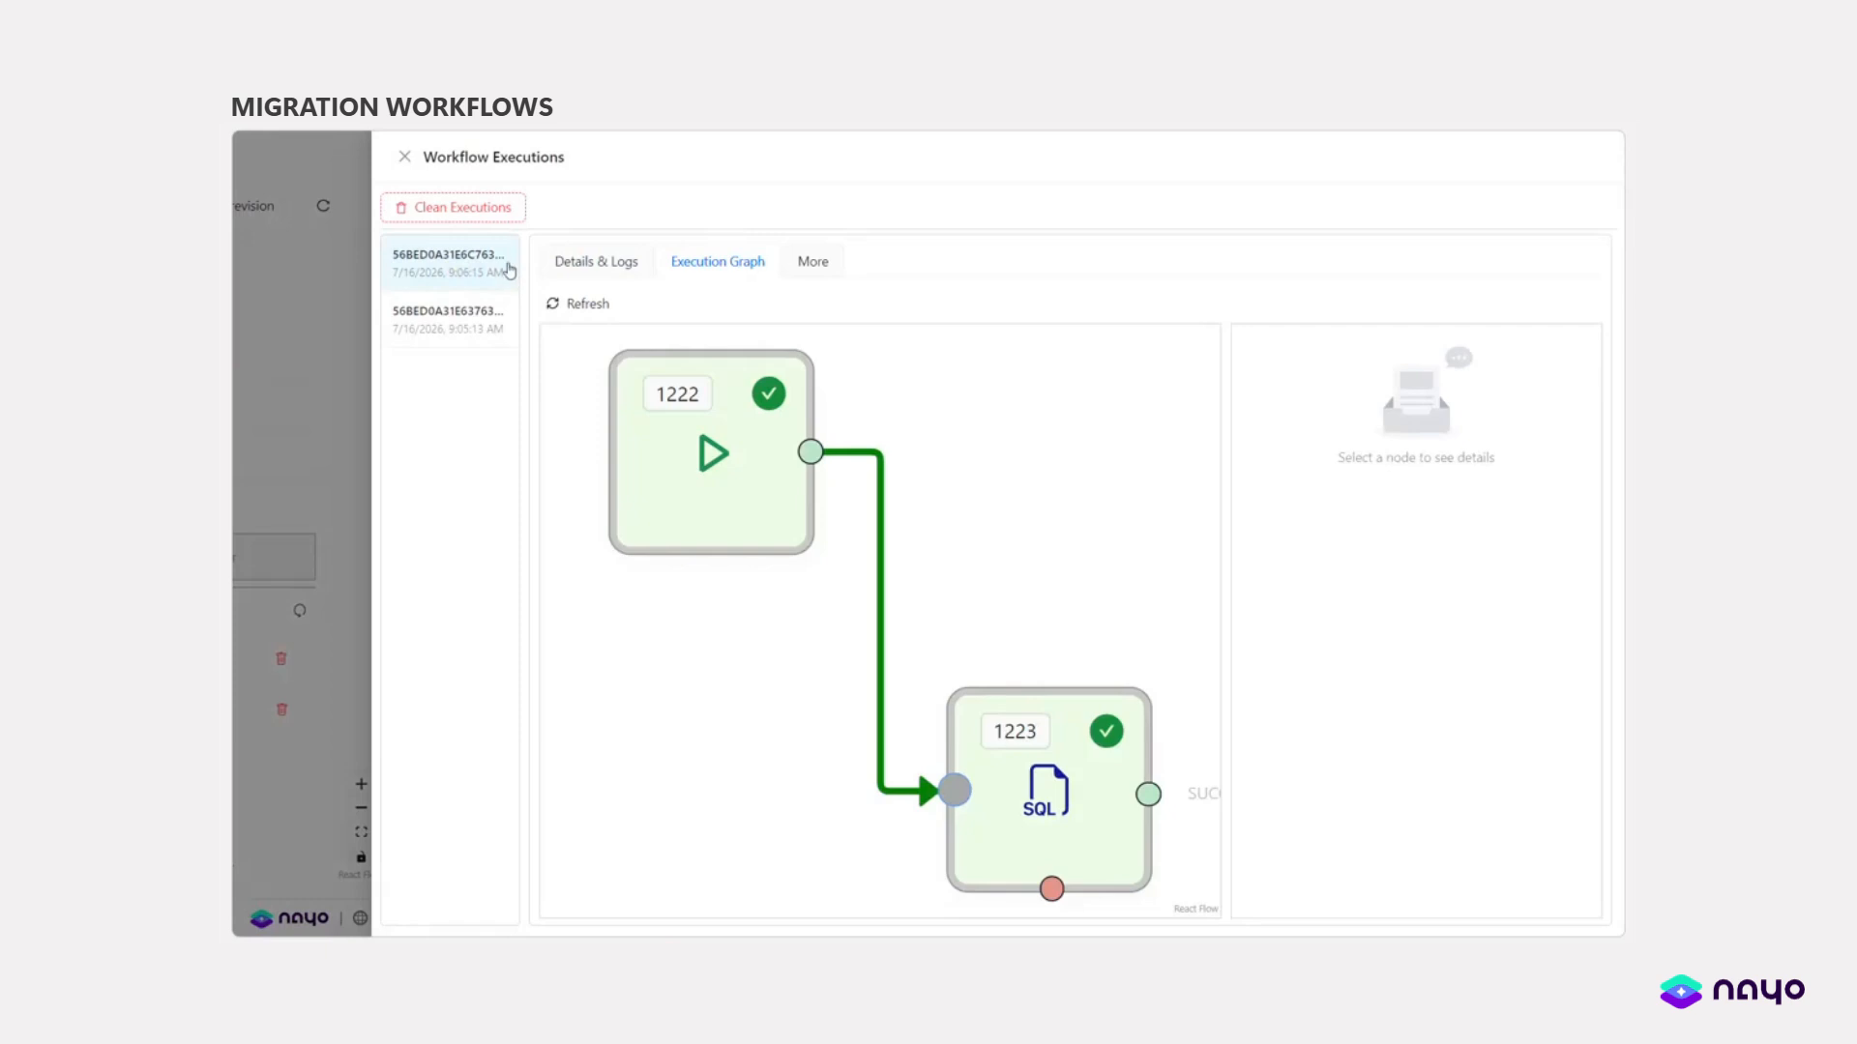
{"action": "left_click", "coordinate": [404, 156]}
- Execute the update part revision workflow in the foreground and acknowledge its initiation
{"action": "left_click", "coordinate": [1521, 207]}
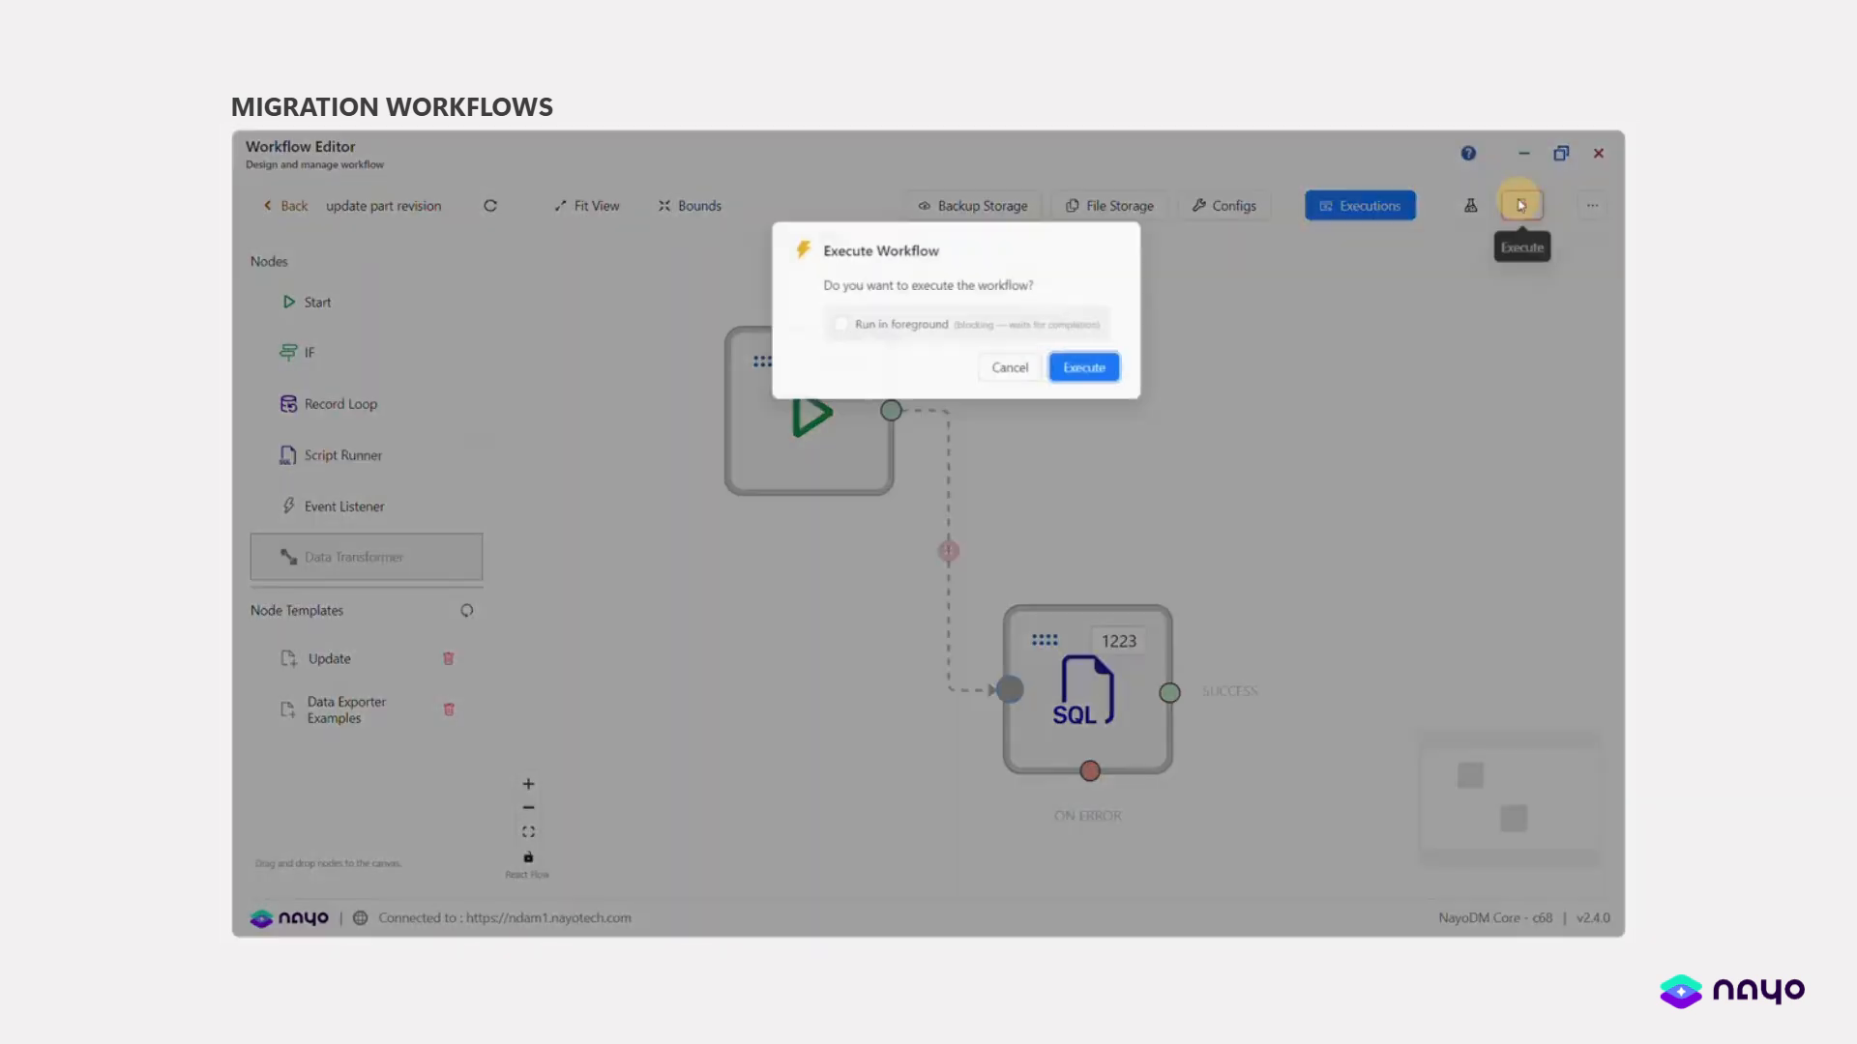
{"action": "left_click", "coordinate": [809, 331]}
{"action": "left_click", "coordinate": [1063, 375]}
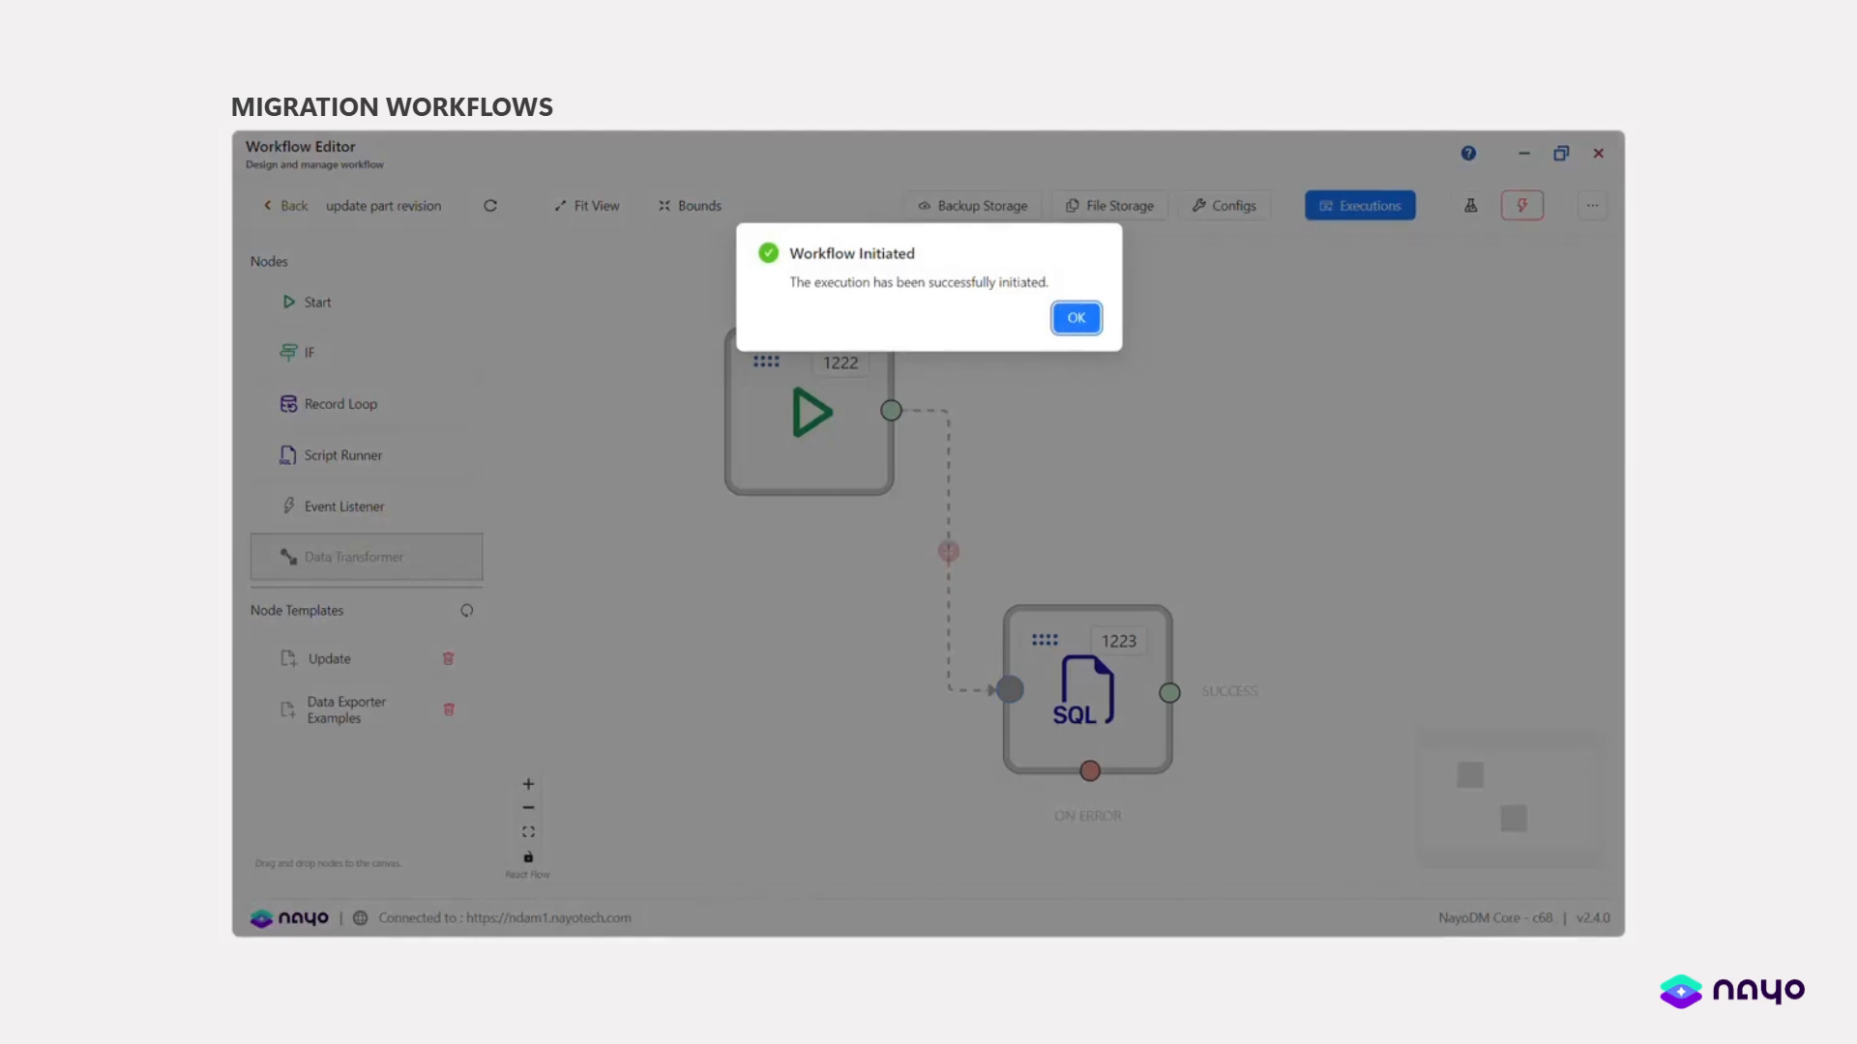
{"action": "left_click", "coordinate": [1075, 317]}
- Examine the latest workflow execution's details, node states in the execution graph, and additional information
{"action": "left_click", "coordinate": [1361, 206]}
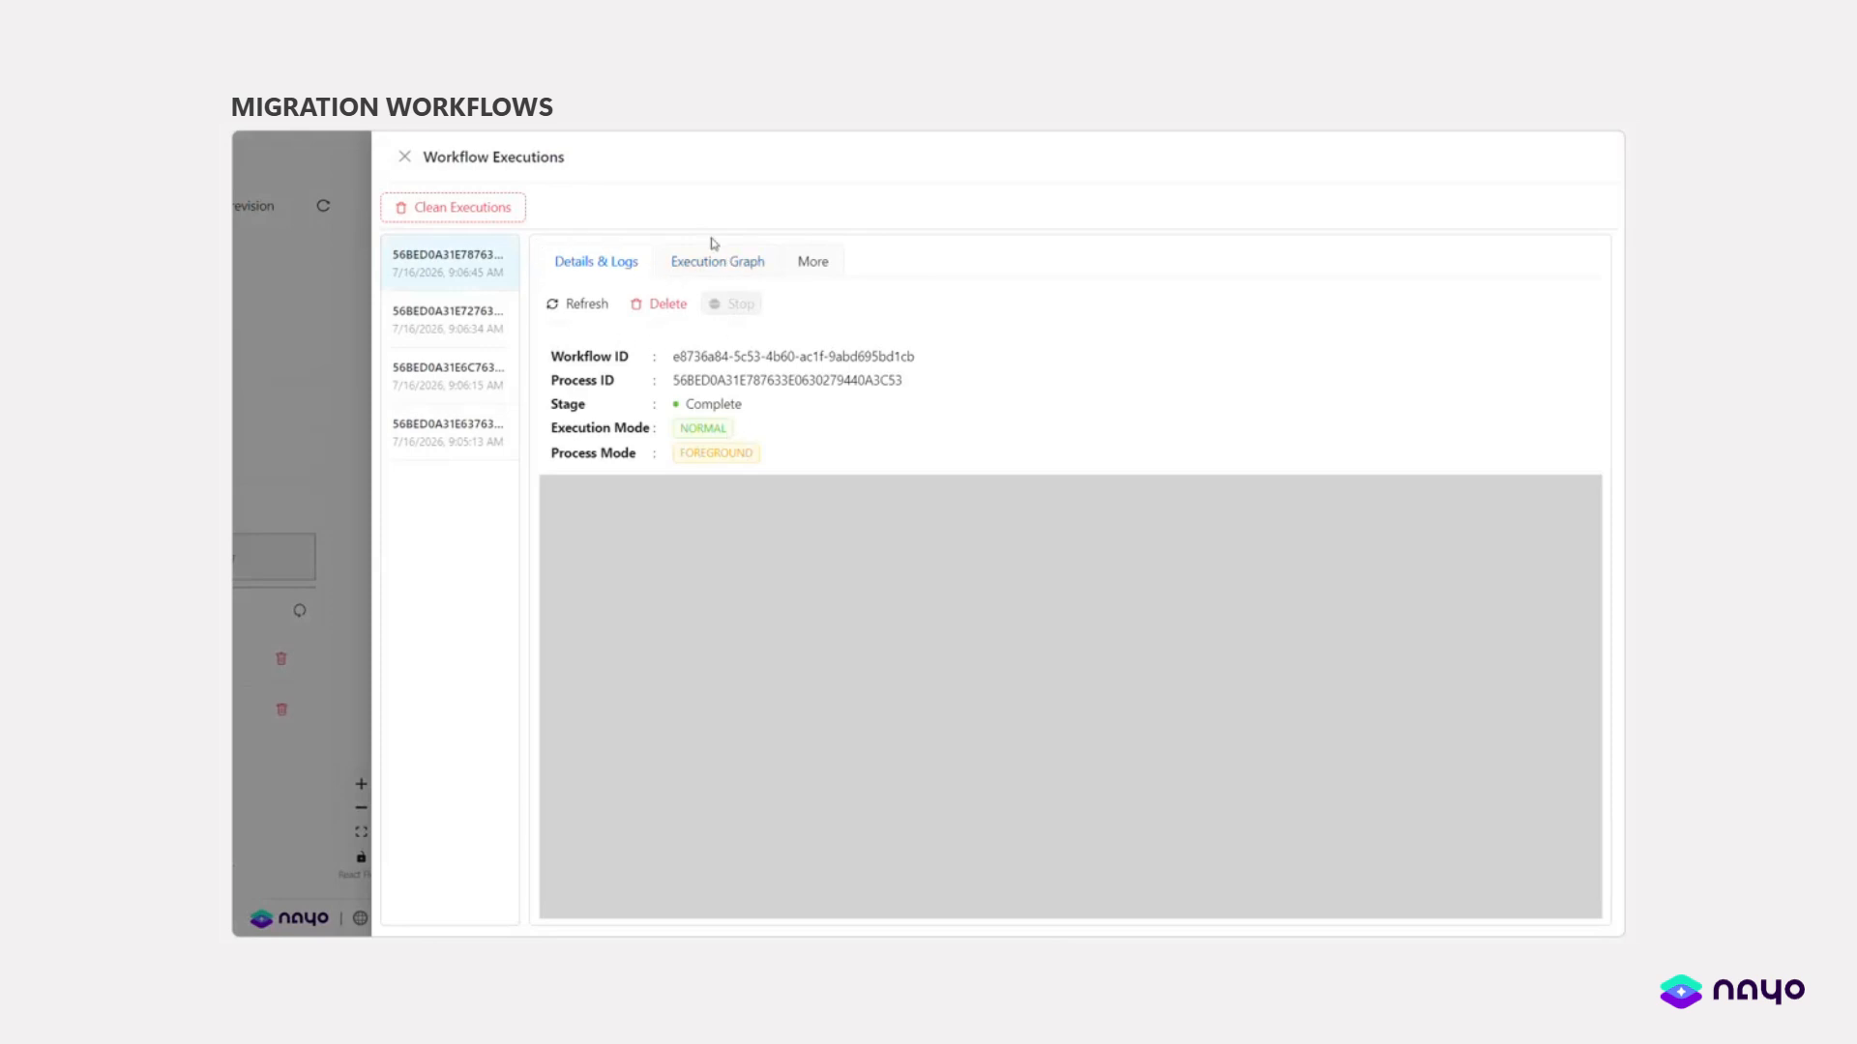
{"action": "left_click", "coordinate": [711, 270]}
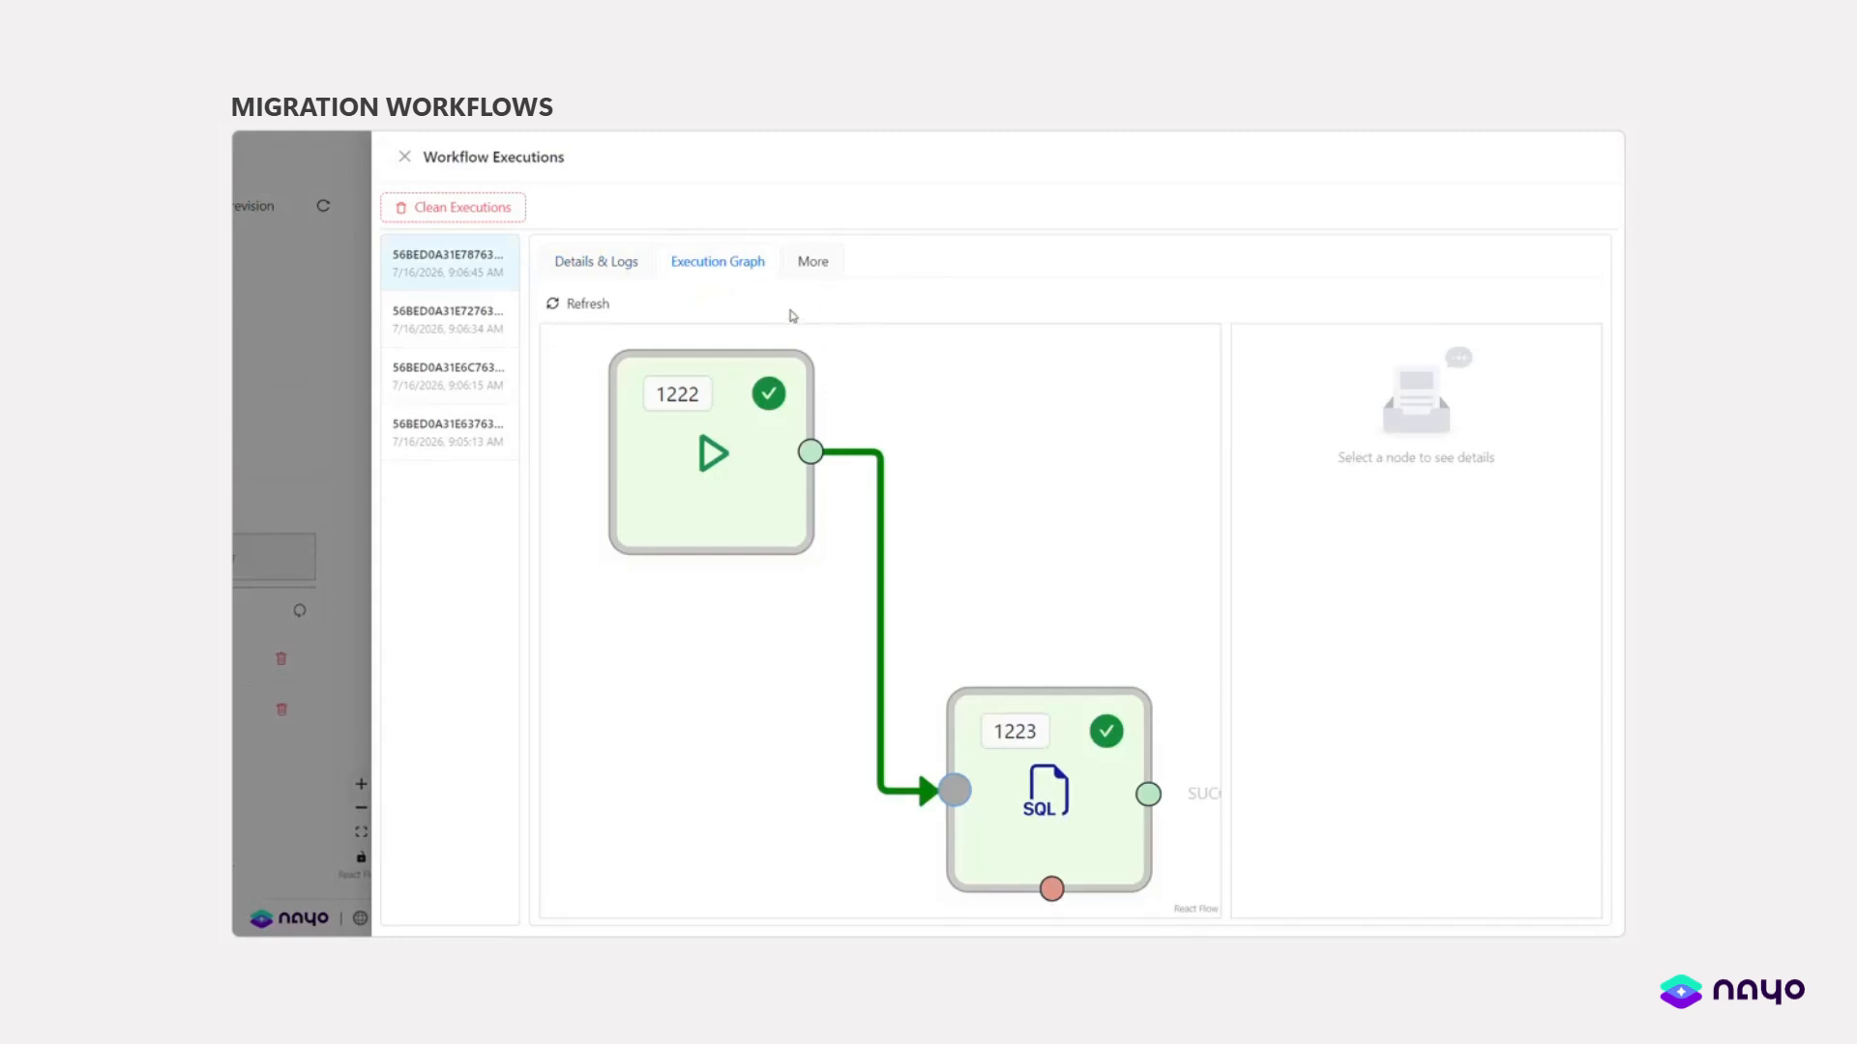
{"action": "left_click", "coordinate": [812, 262]}
{"action": "scroll", "coordinate": [808, 580], "scroll_direction": "down", "scroll_amount": 1}
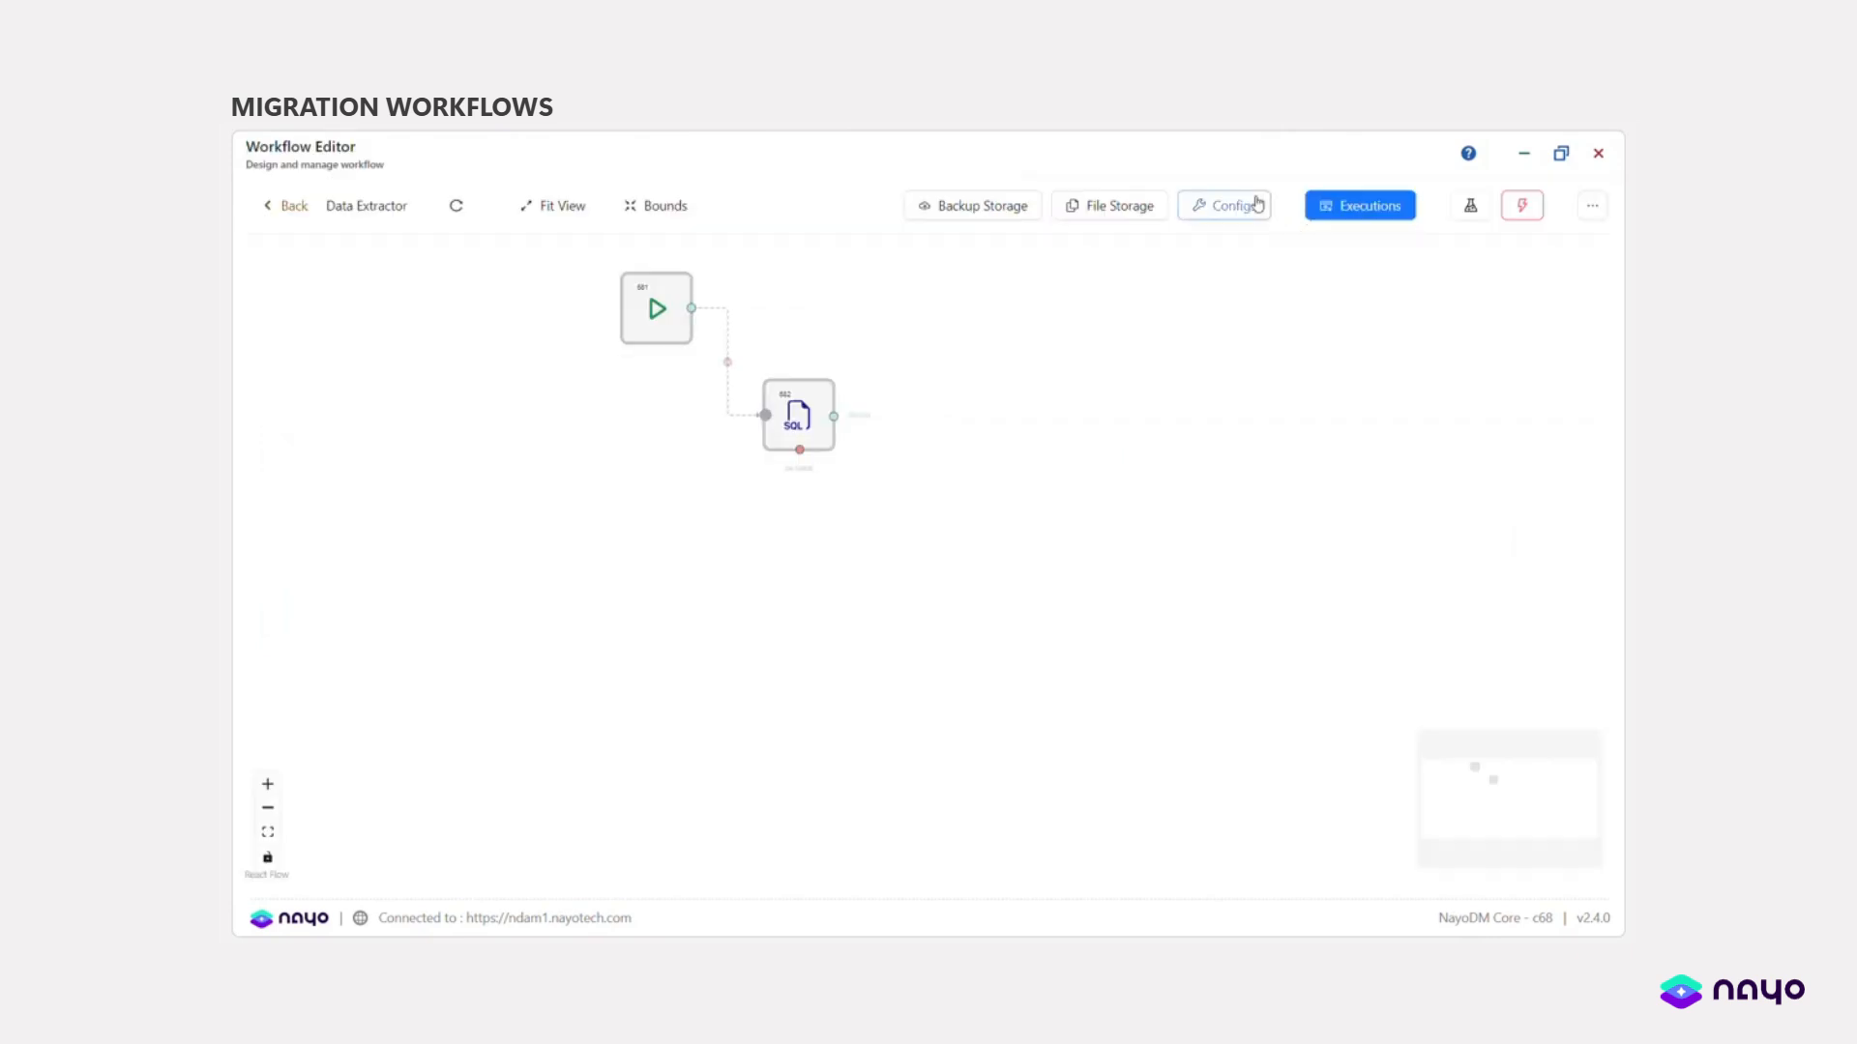
- Set the Data Extractor workflow's FILE_NAME configuration to PartCatalog7-16 and save the configuration
{"action": "left_click", "coordinate": [1256, 204]}
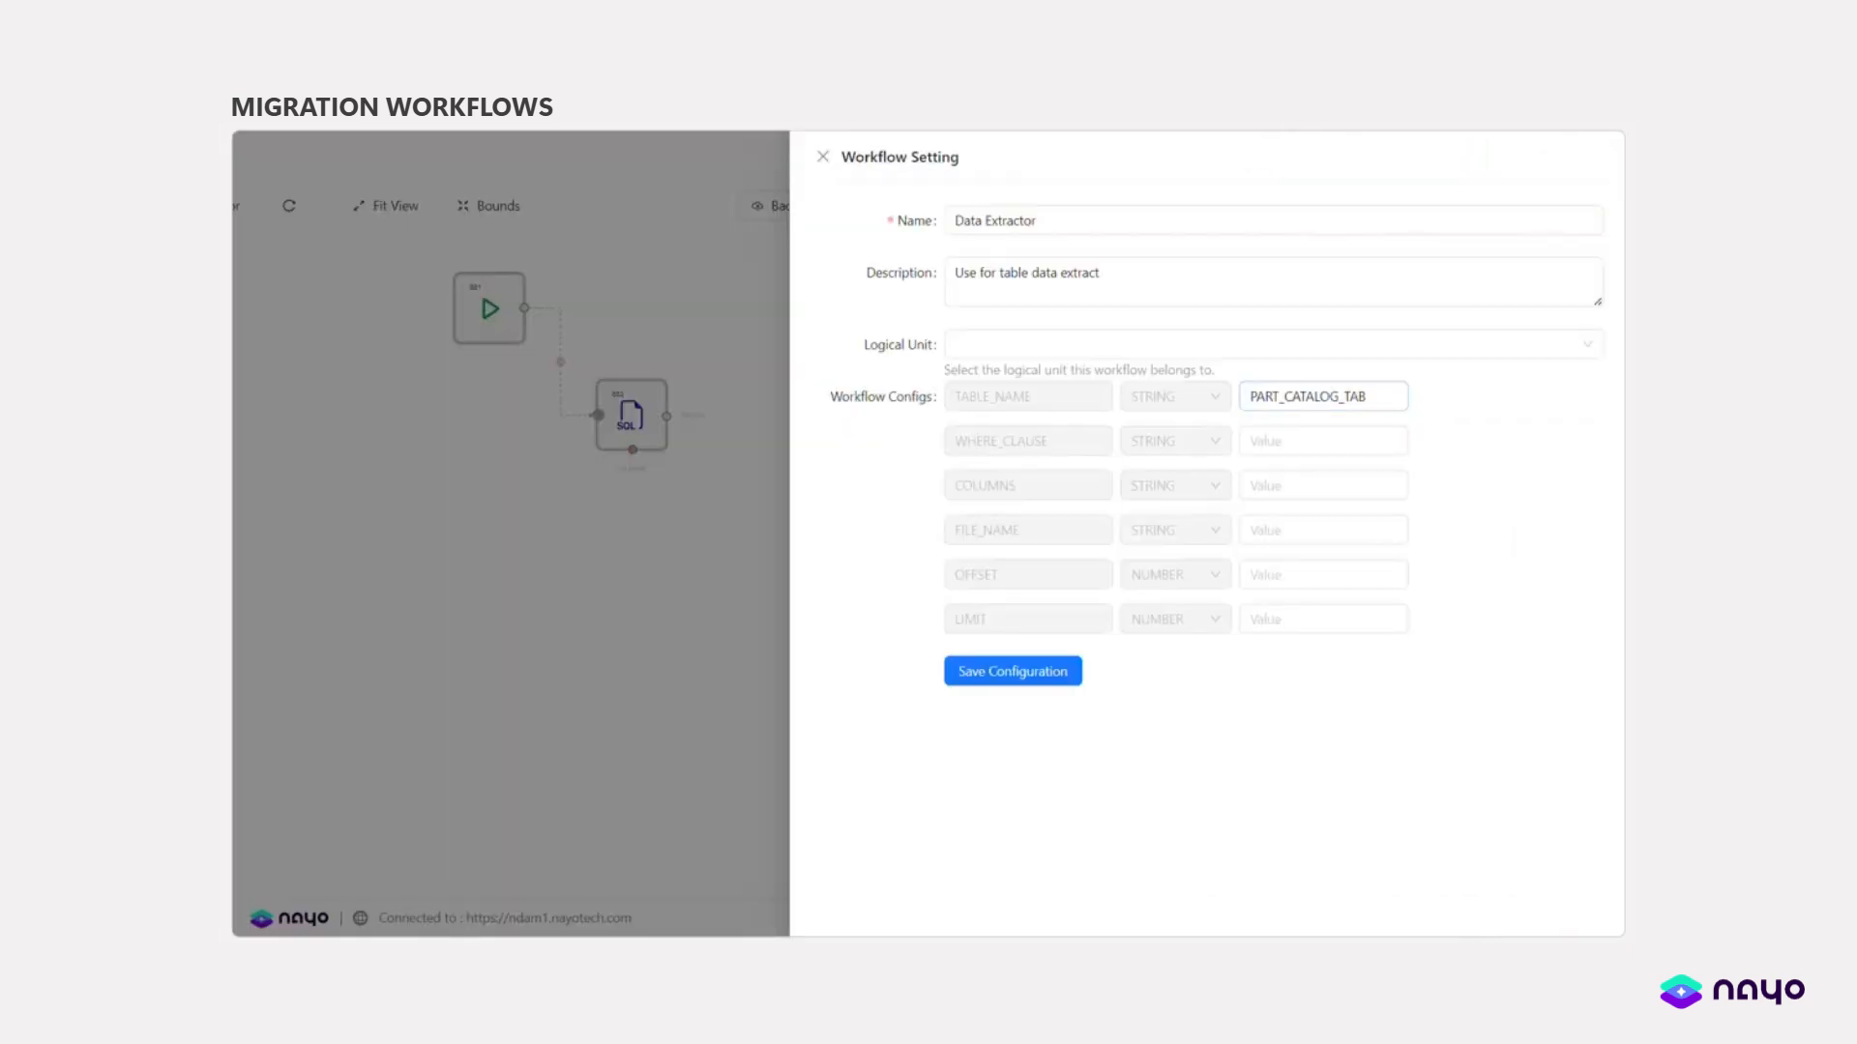
{"action": "left_click", "coordinate": [1321, 530]}
{"action": "type", "text": "PartCatalog7-16"}
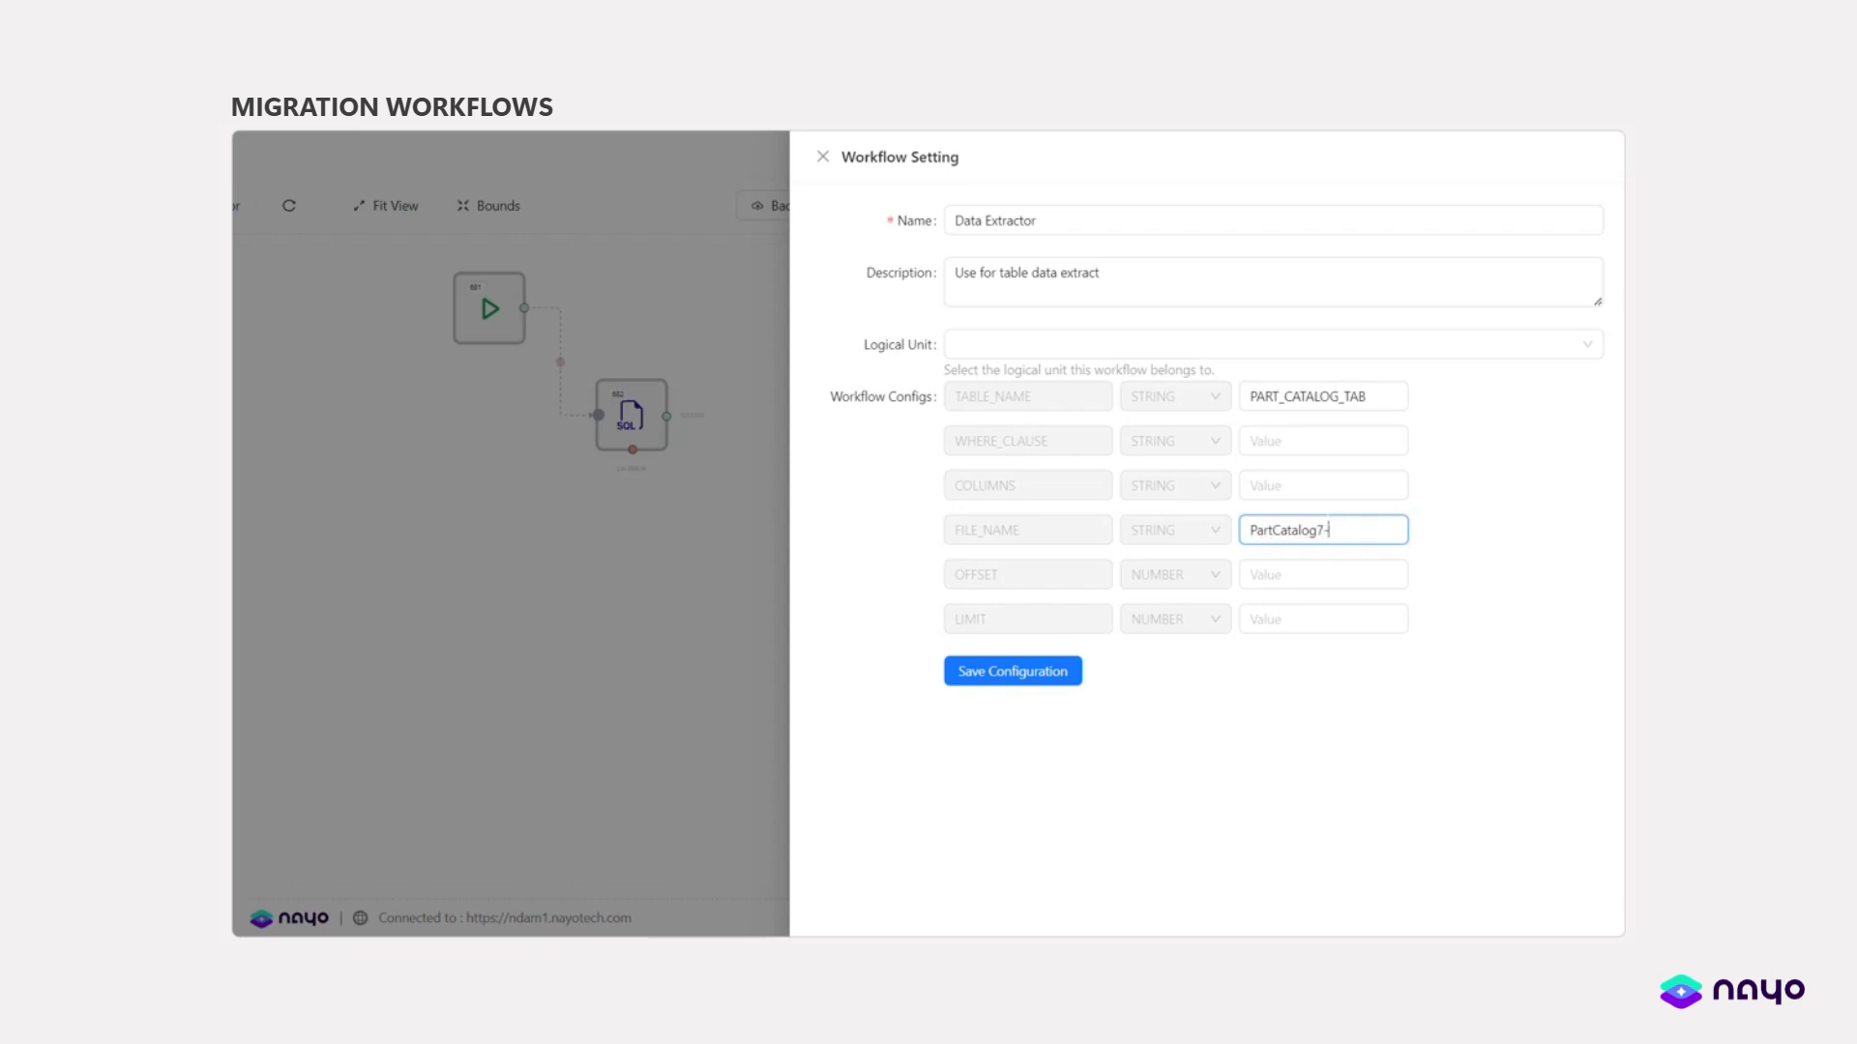
{"action": "left_click", "coordinate": [1010, 671]}
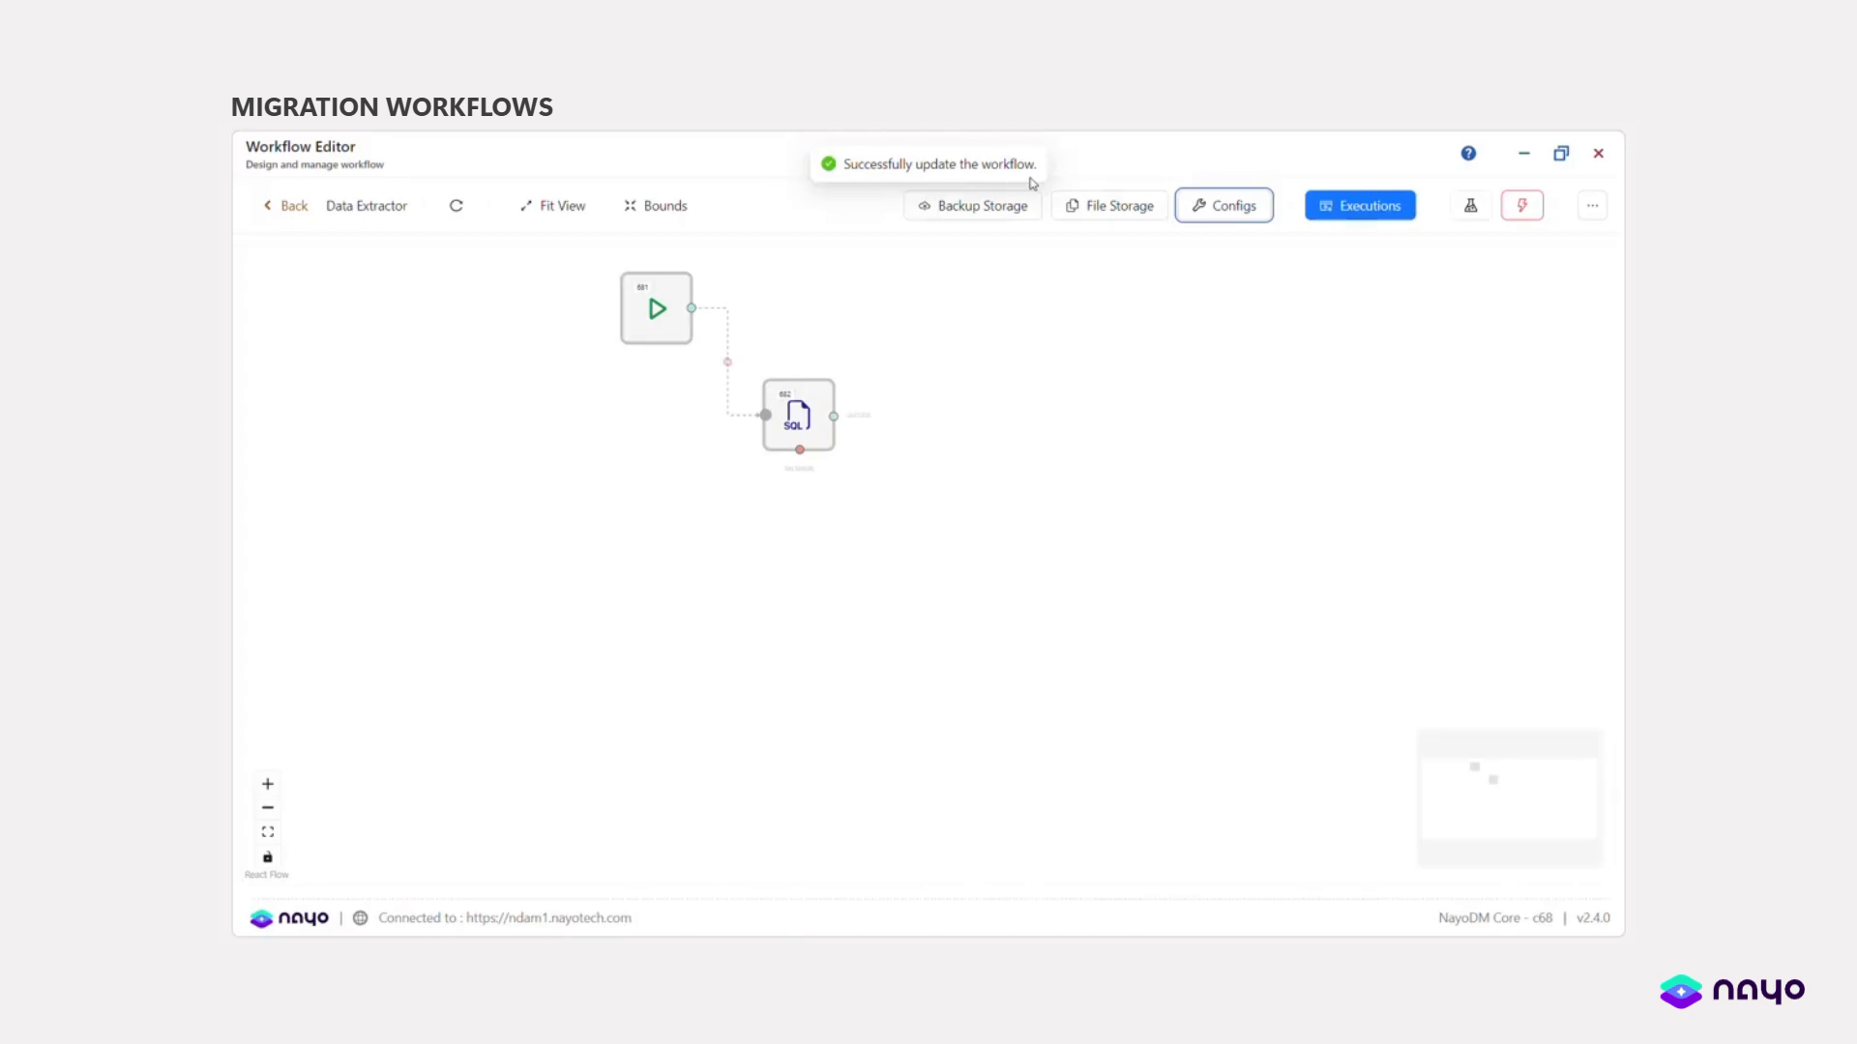
- Execute the Data Extractor workflow, check its extracted files in file storage, and leave the workflow editor
{"action": "left_click", "coordinate": [1517, 215]}
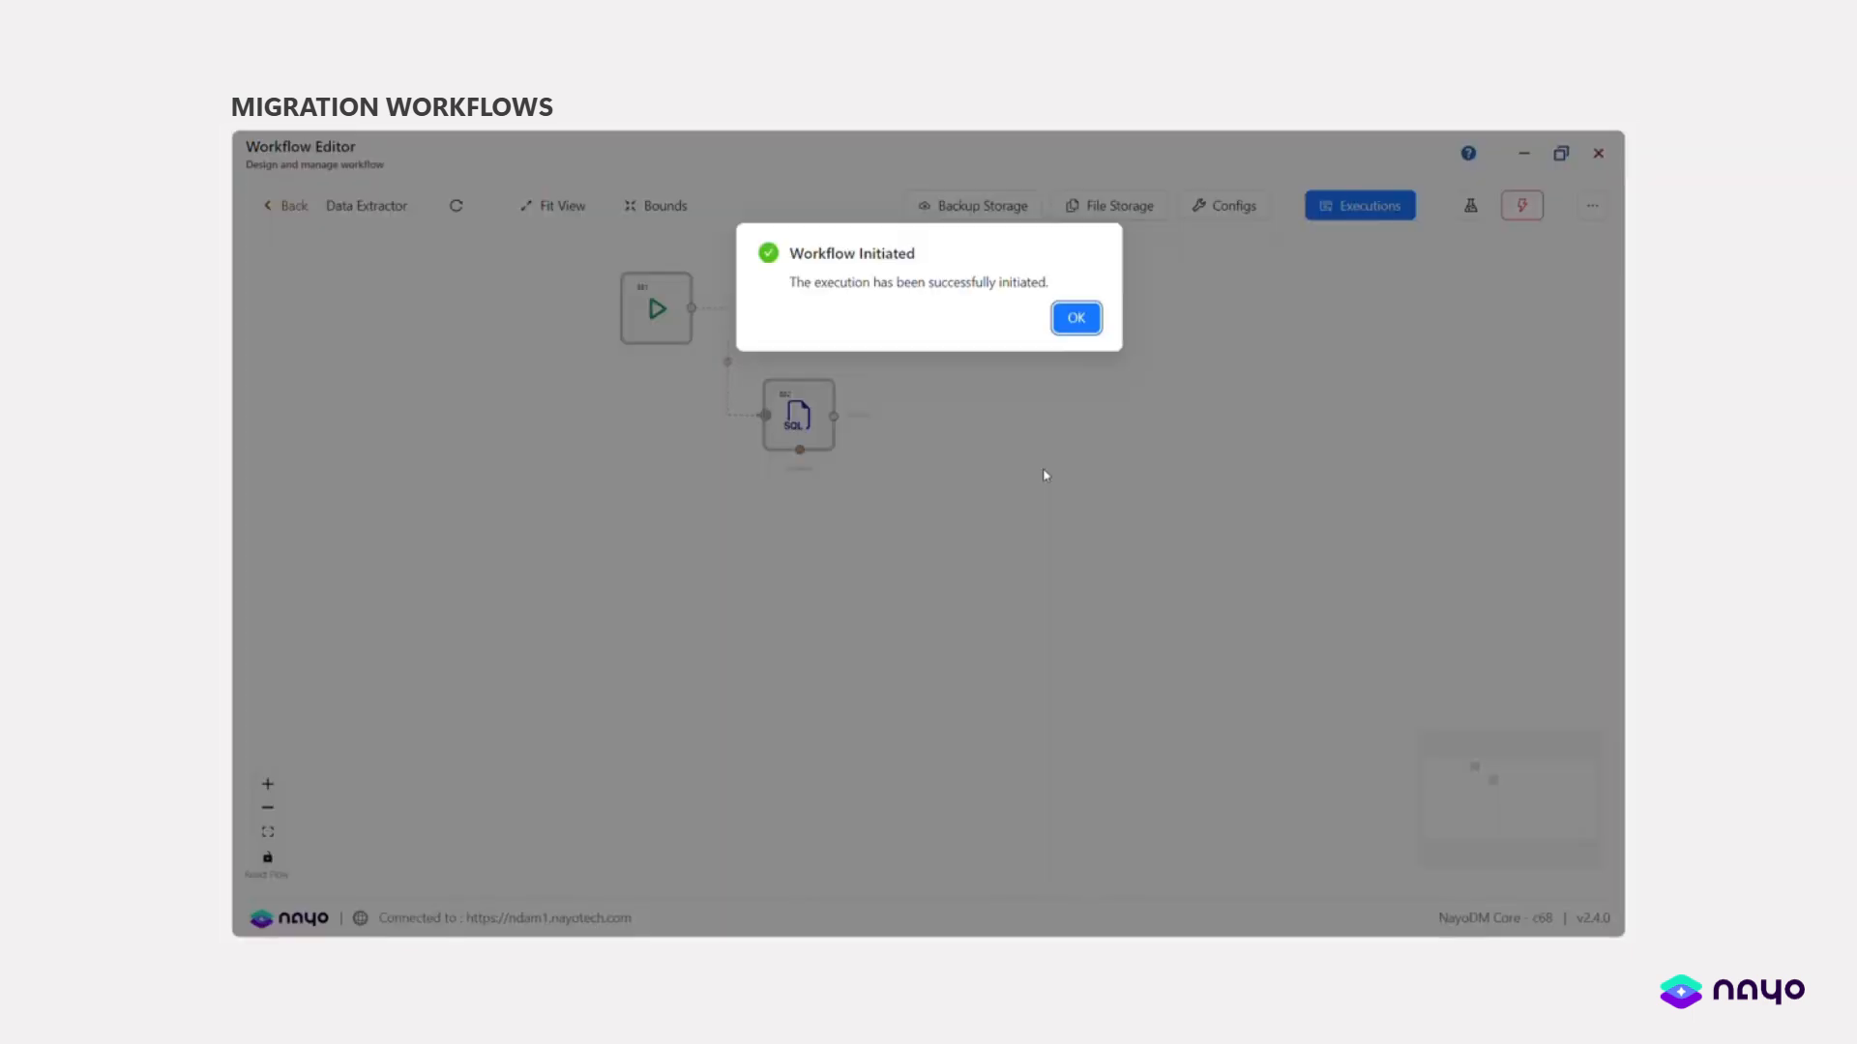
{"action": "left_click", "coordinate": [1075, 318]}
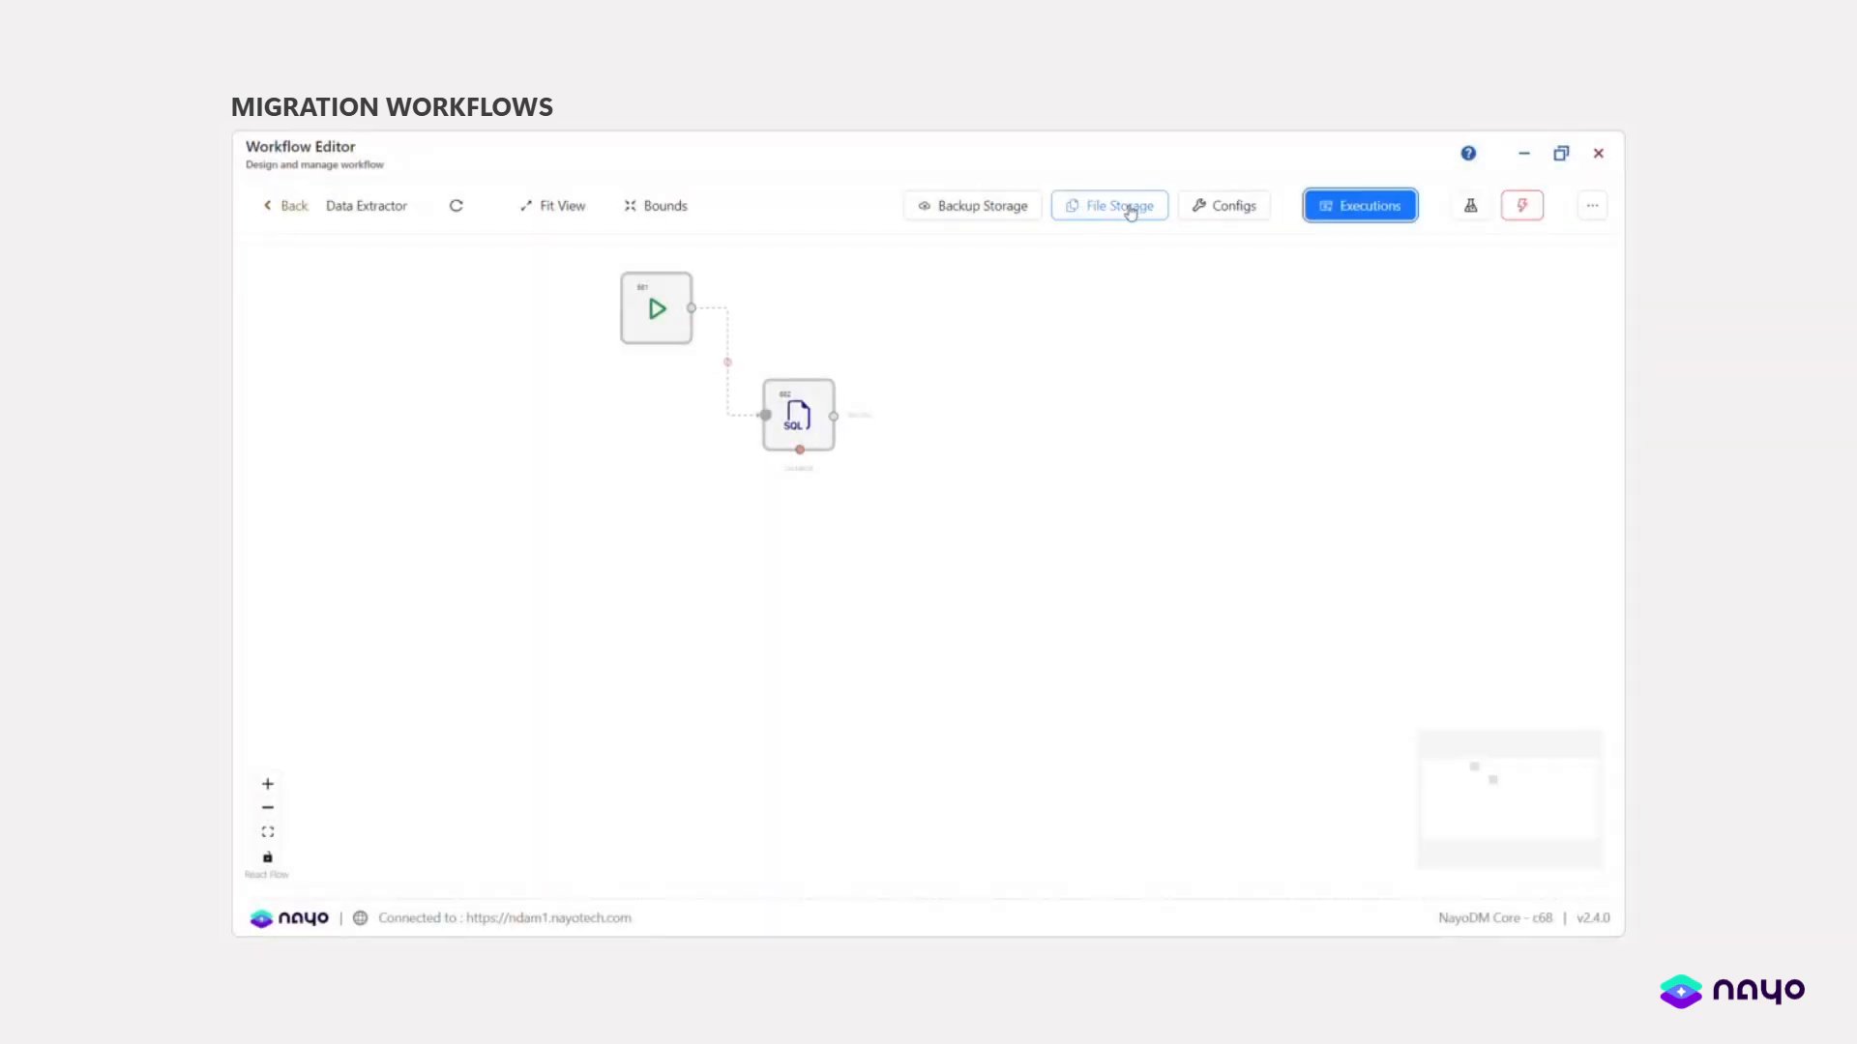
{"action": "left_click", "coordinate": [1087, 205]}
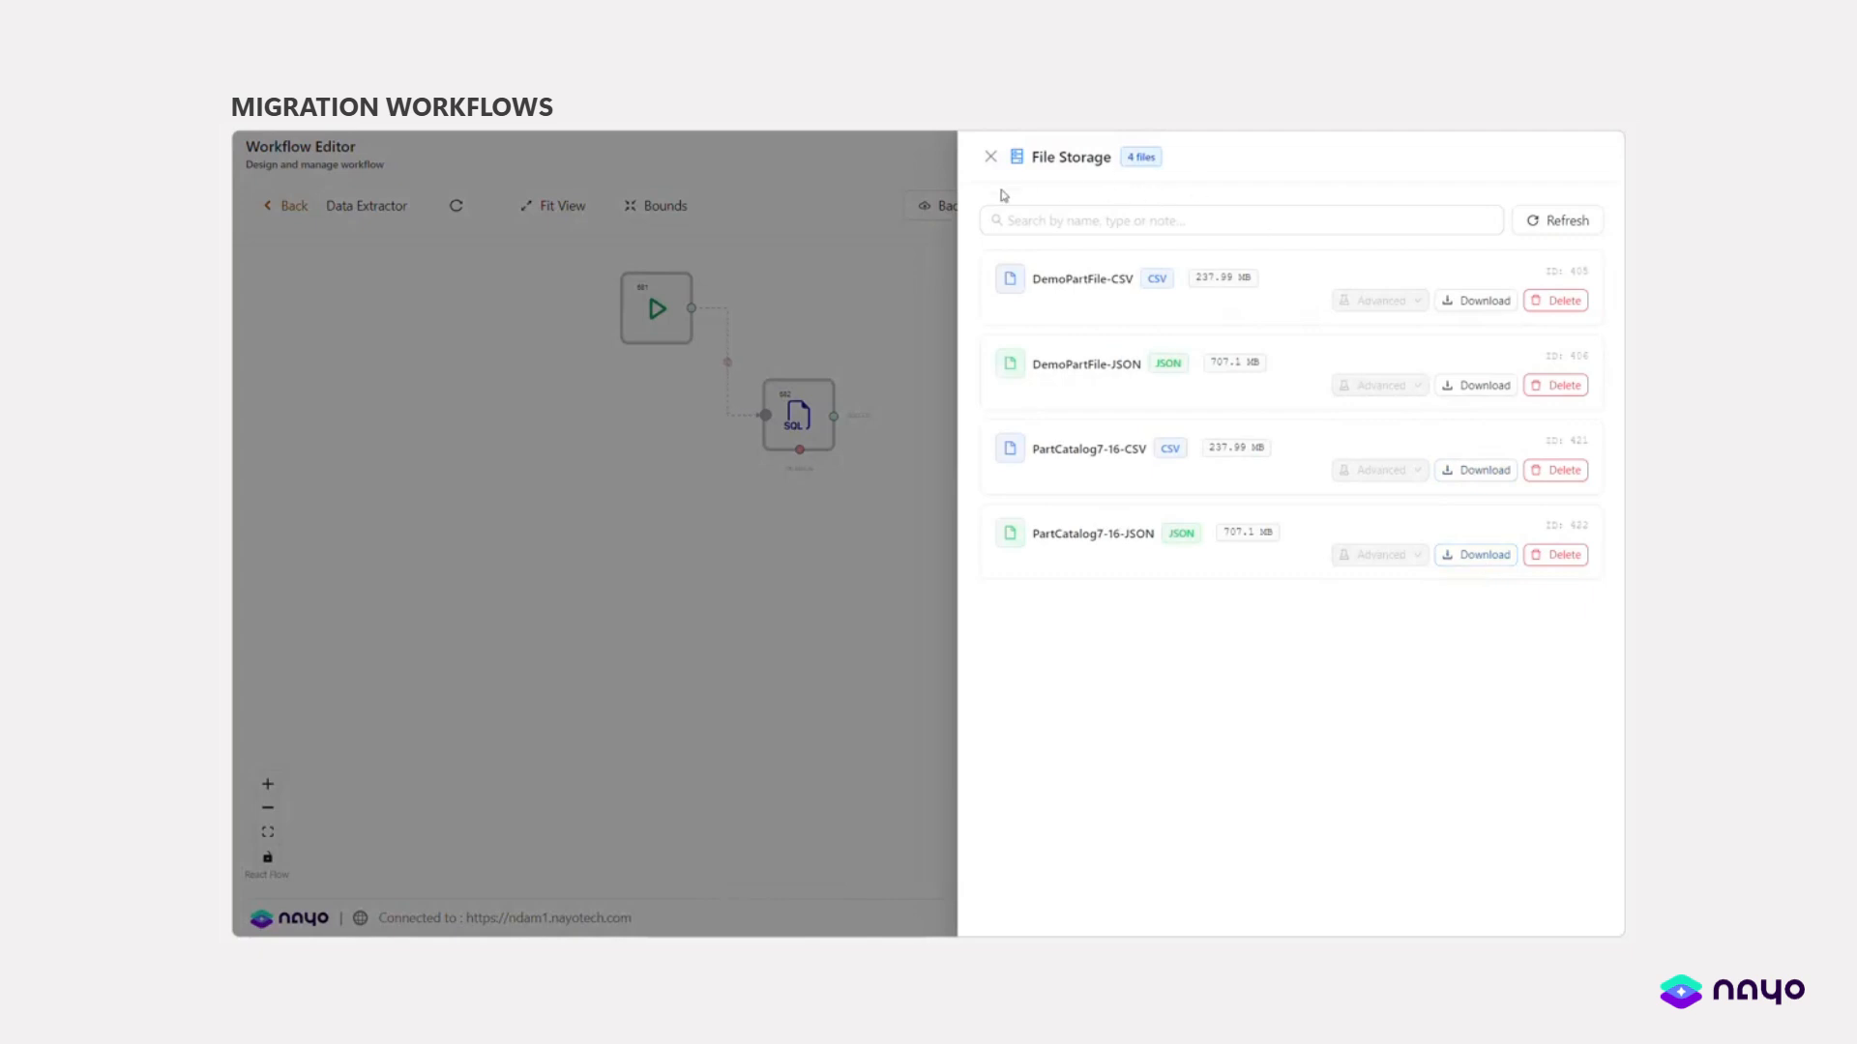
{"action": "left_click", "coordinate": [991, 156]}
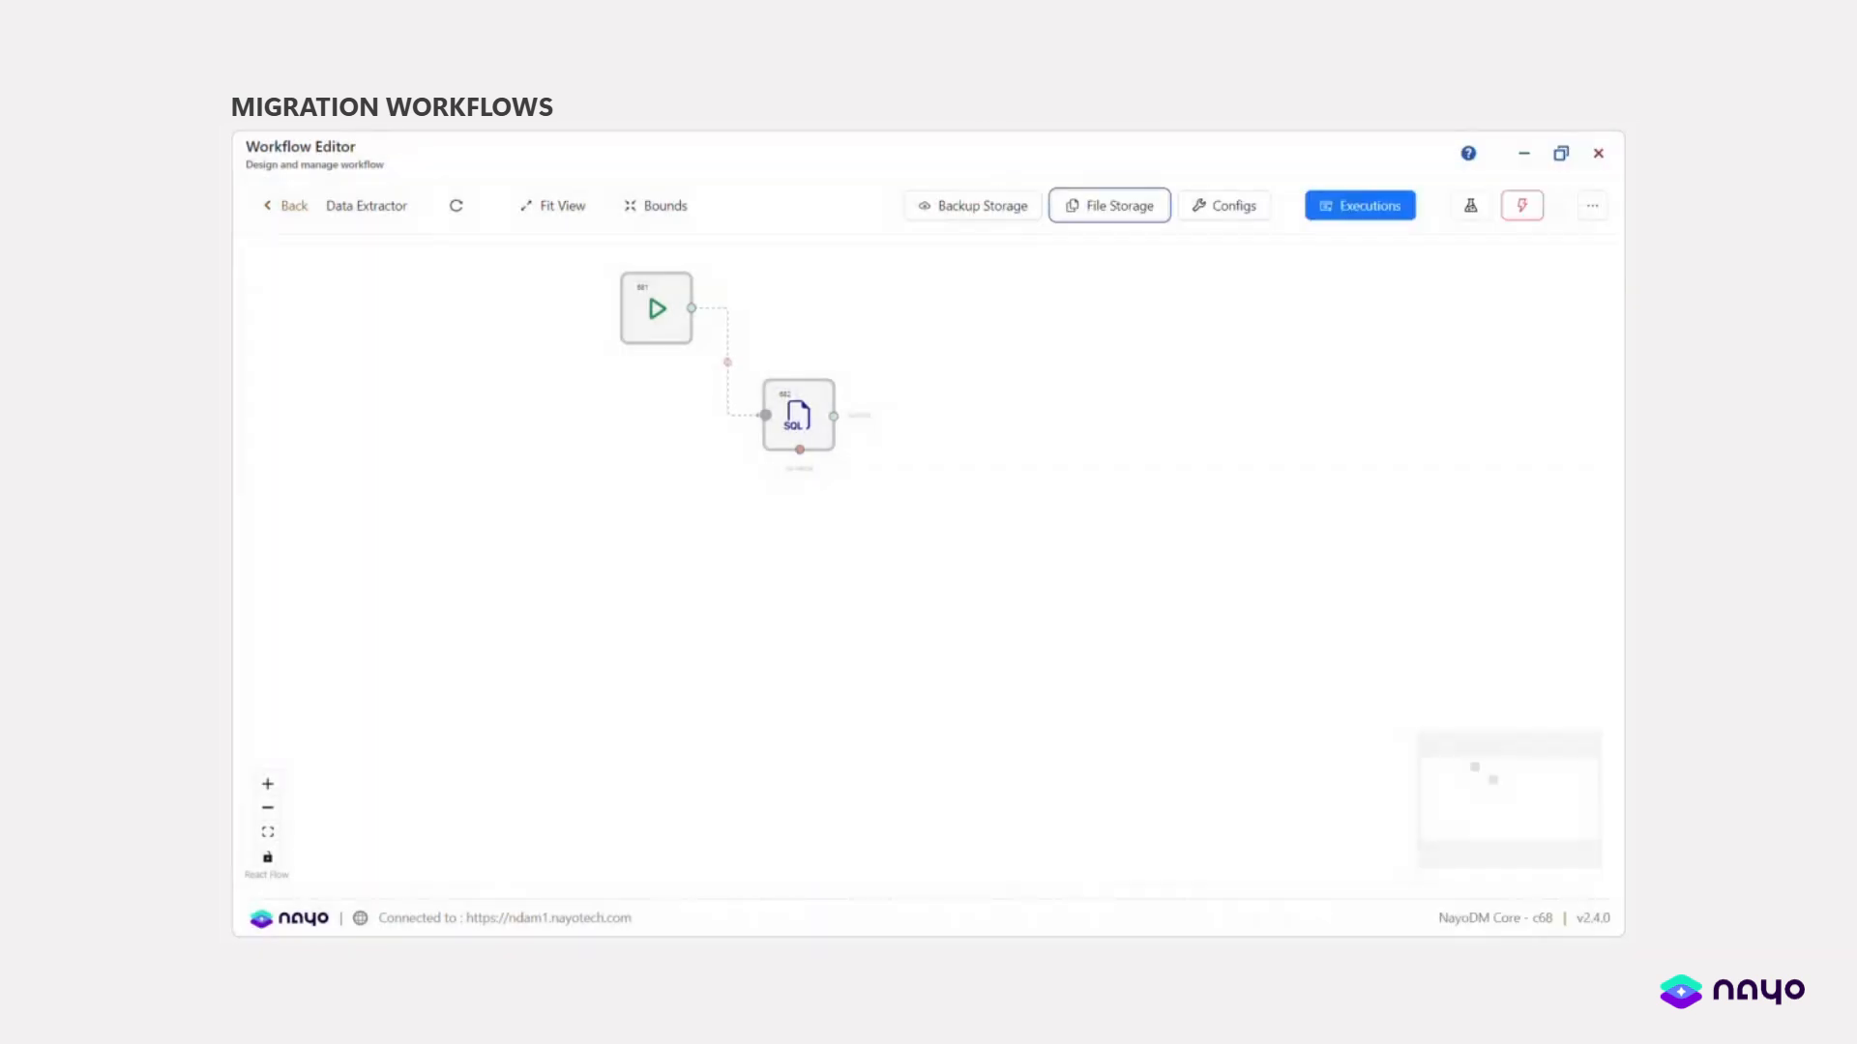
{"action": "left_click", "coordinate": [279, 205]}
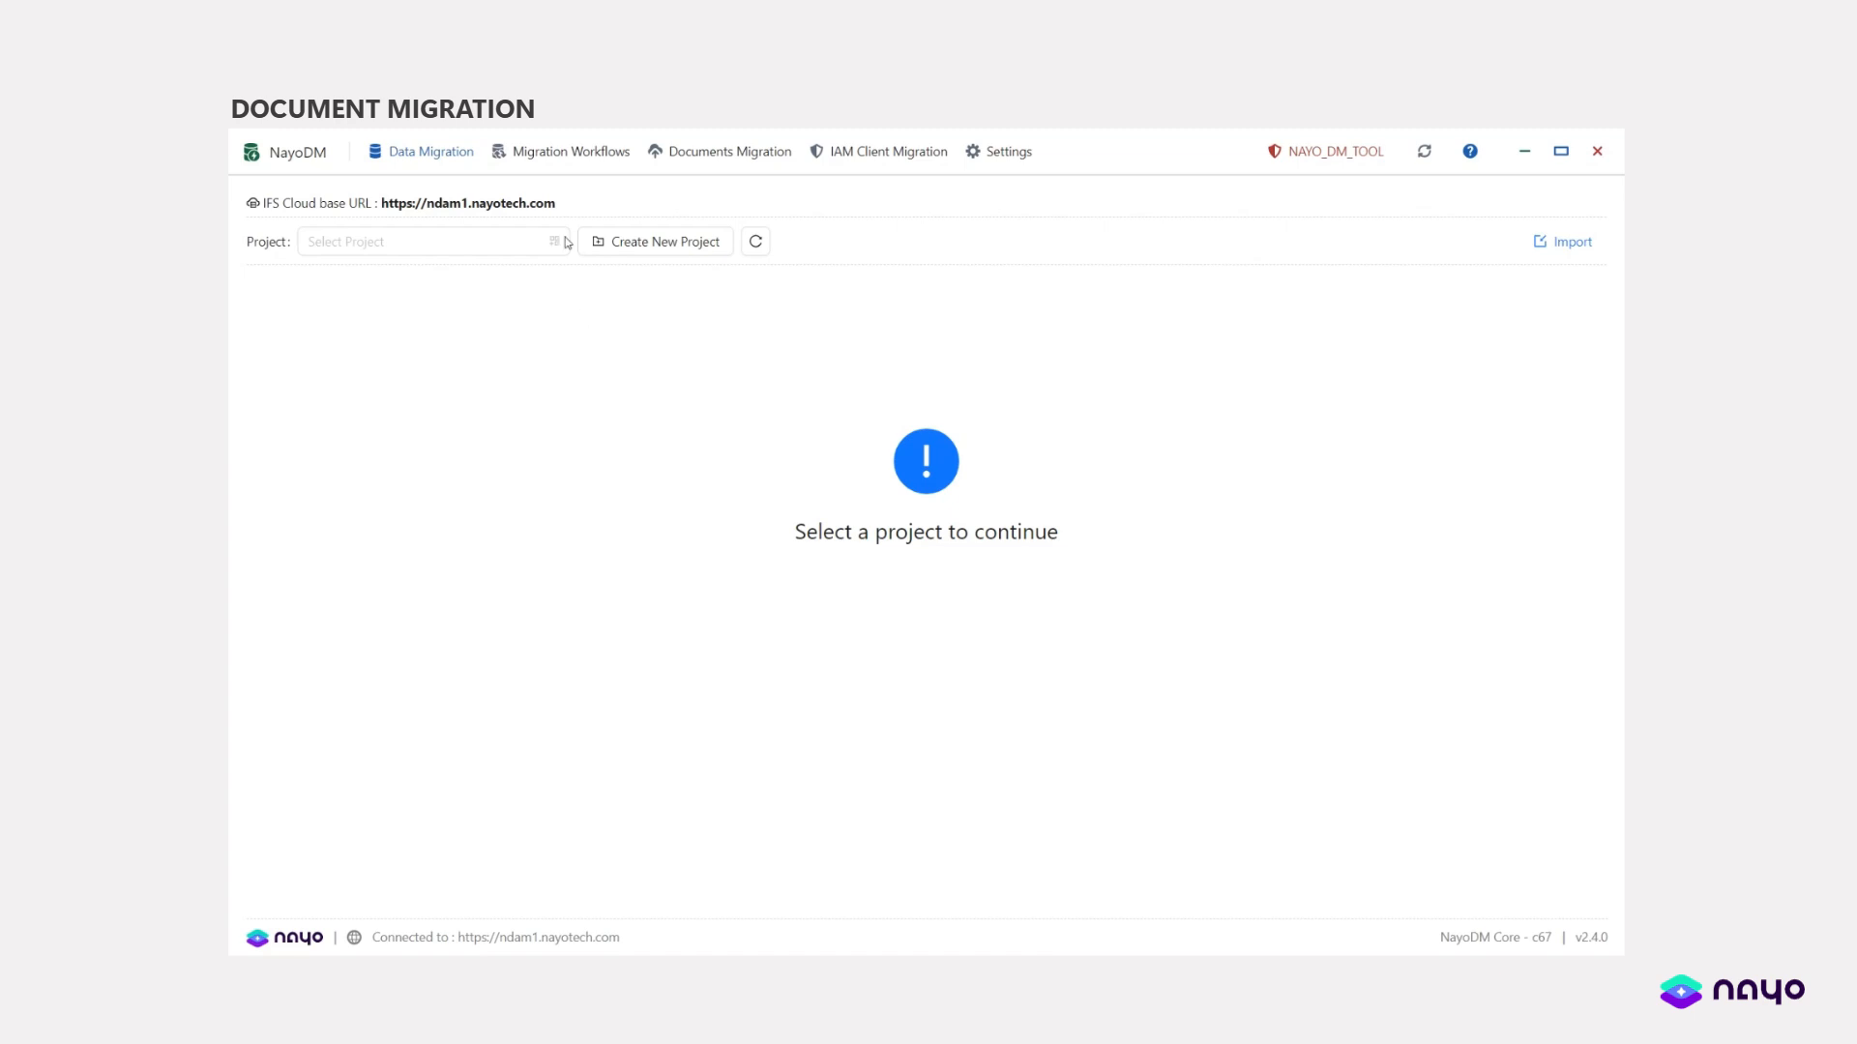
- Open Documents Migration and examine the columns and rows of the sample and prepared _structure_ CSV files
{"action": "left_click_drag", "start_coordinate": [570, 206], "coordinate": [264, 203]}
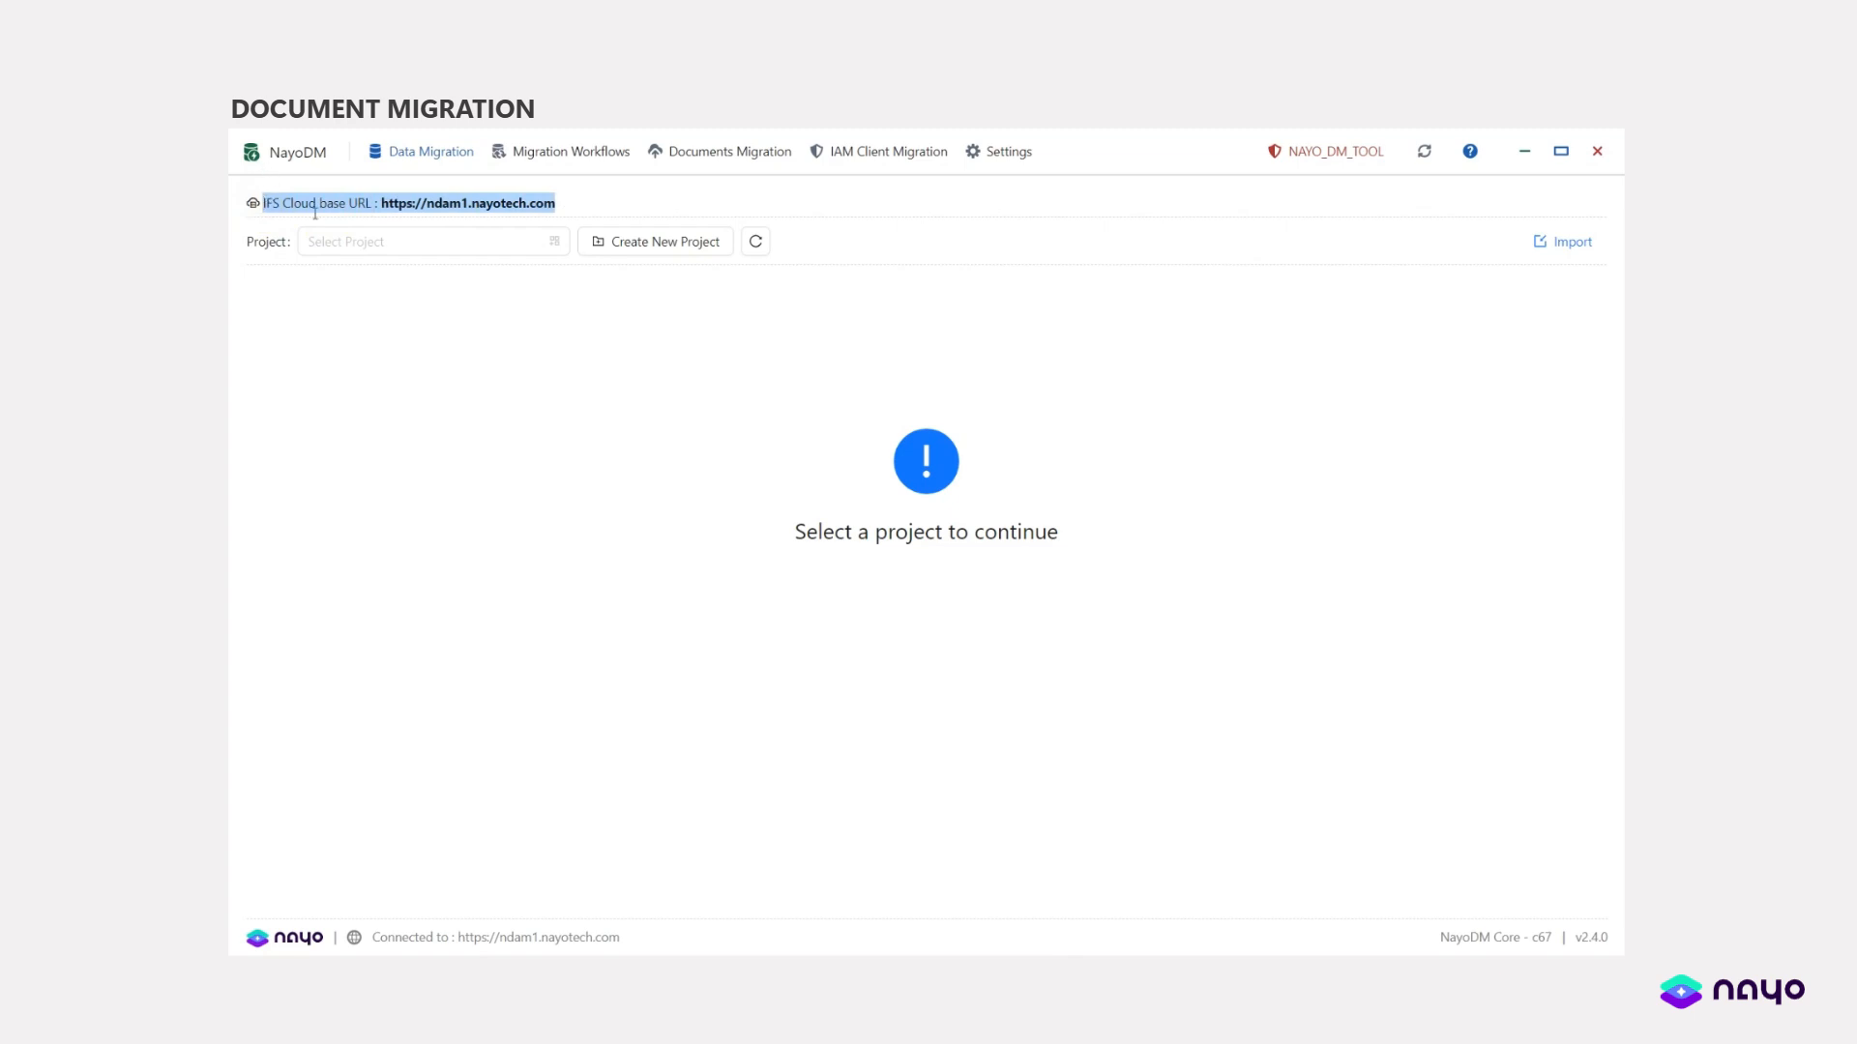
{"action": "left_click", "coordinate": [709, 158]}
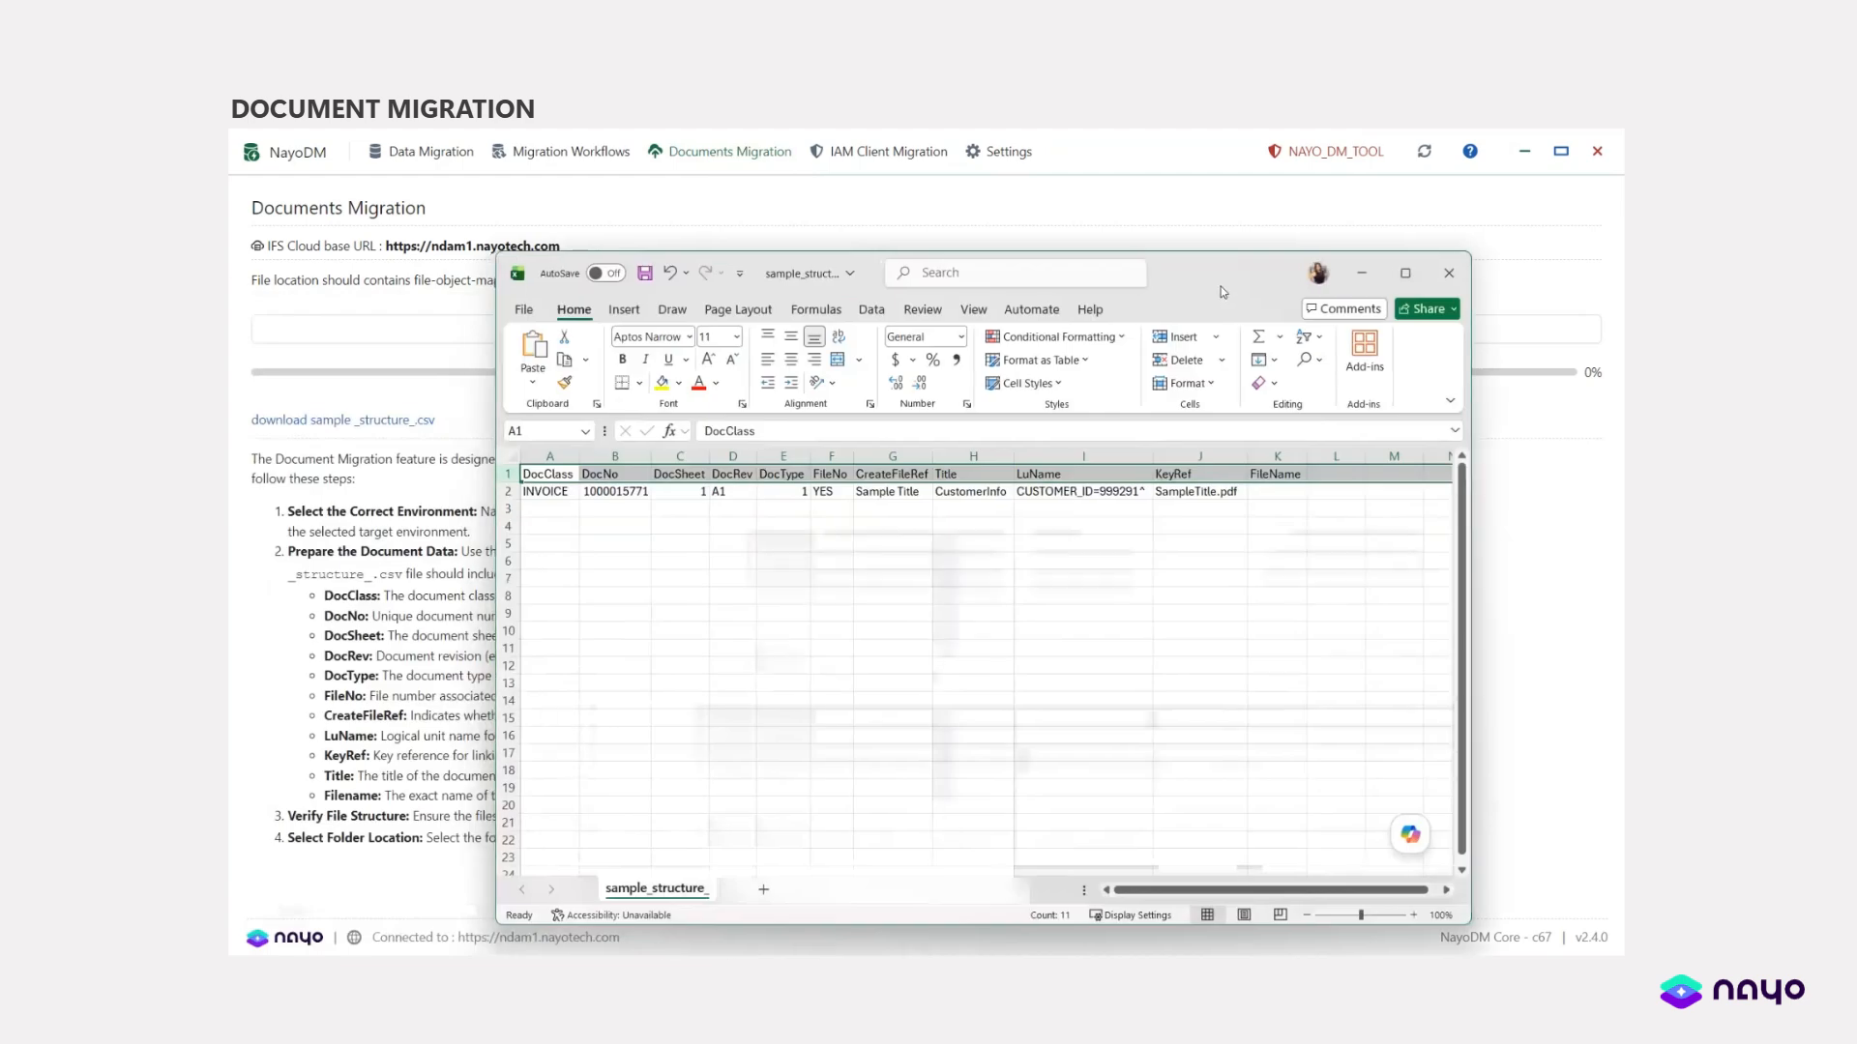
{"action": "left_click_drag", "start_coordinate": [1220, 286], "coordinate": [1286, 247]}
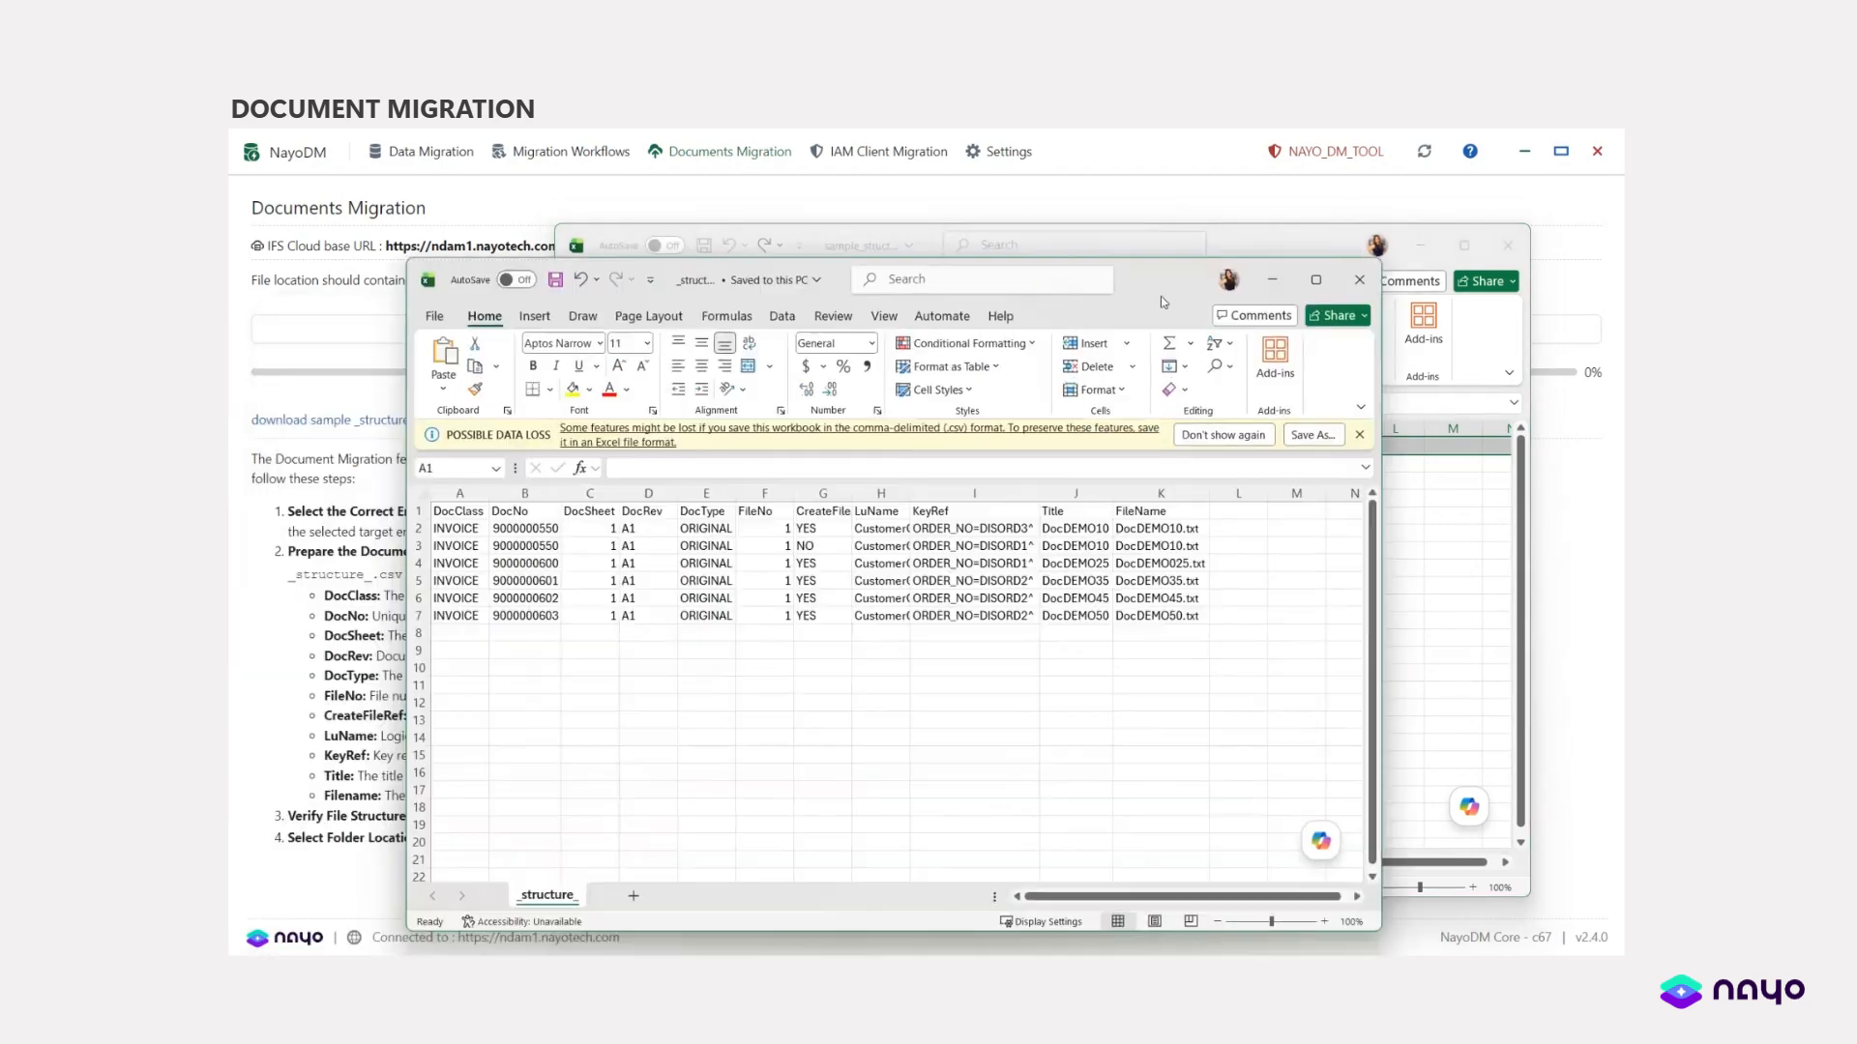
{"action": "left_click", "coordinate": [1058, 717]}
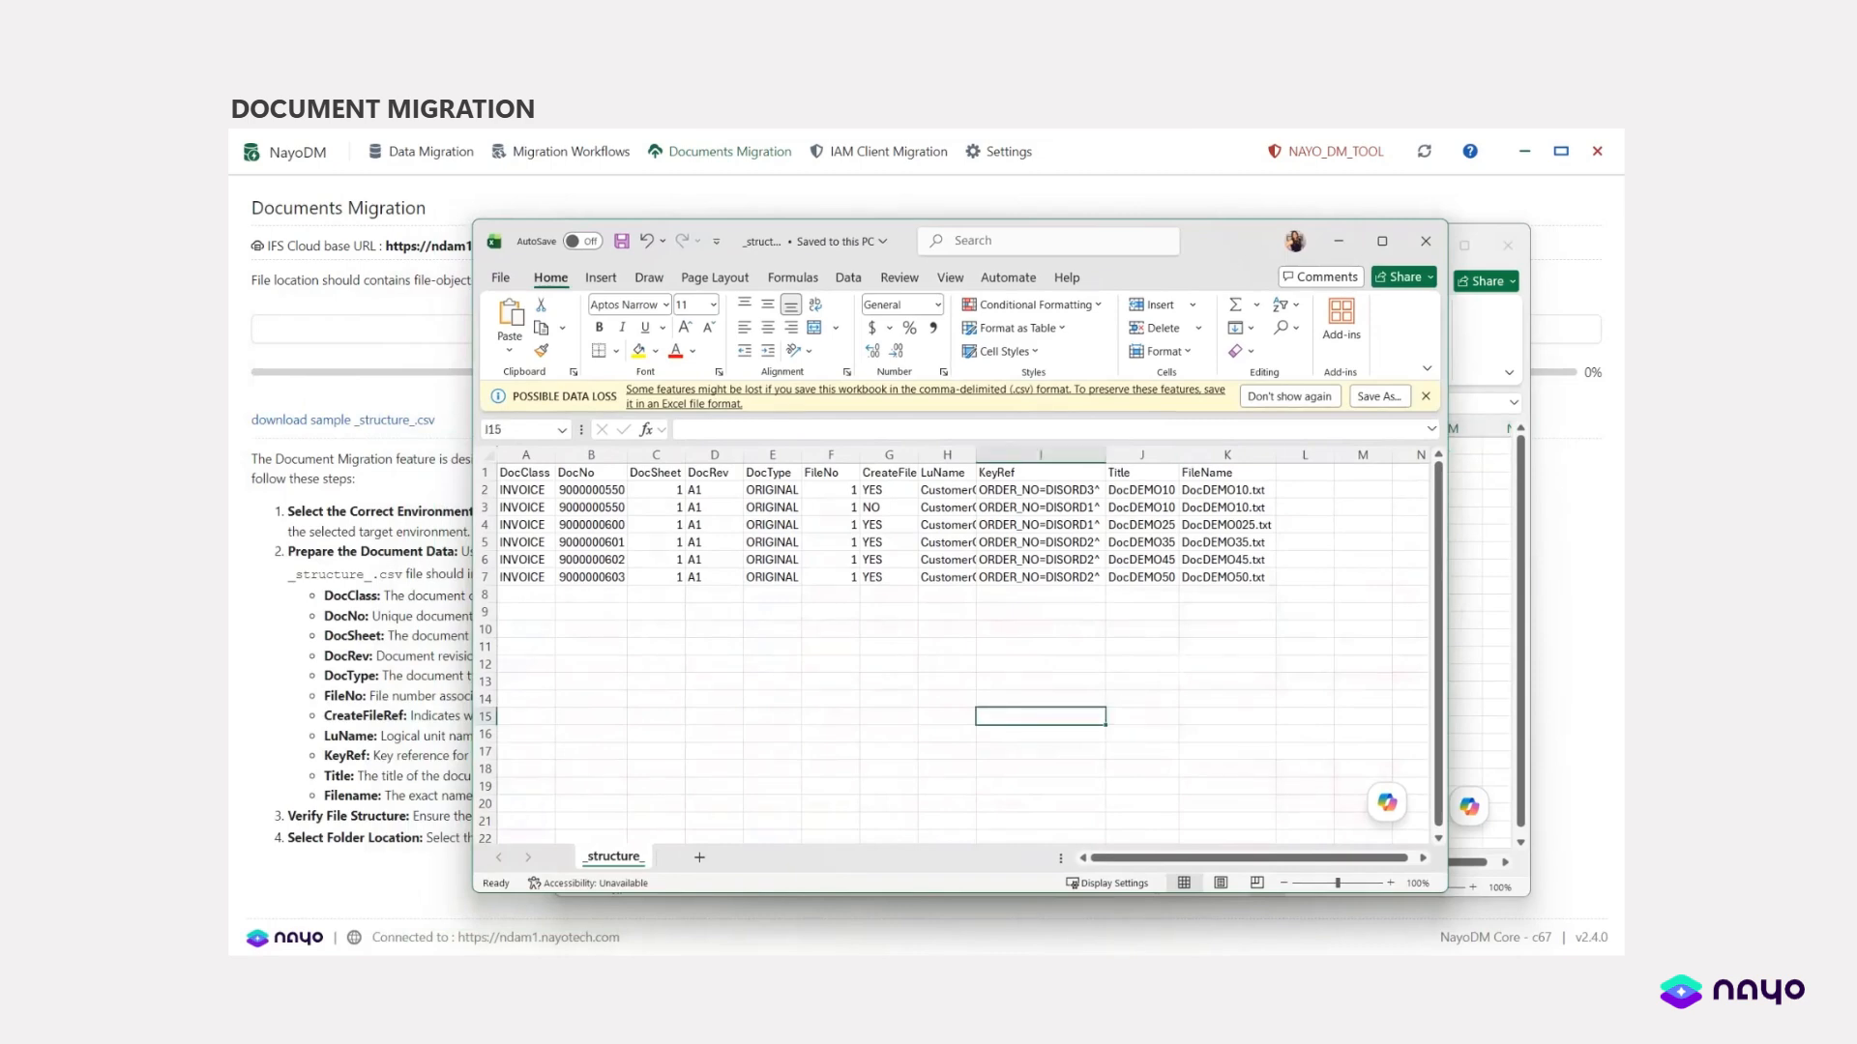
- Switch to IFS Cloud in the browser and examine the documents attached to customer orders DISORD1 and DISORD2
{"action": "left_click_drag", "start_coordinate": [232, 290], "coordinate": [1035, 285]}
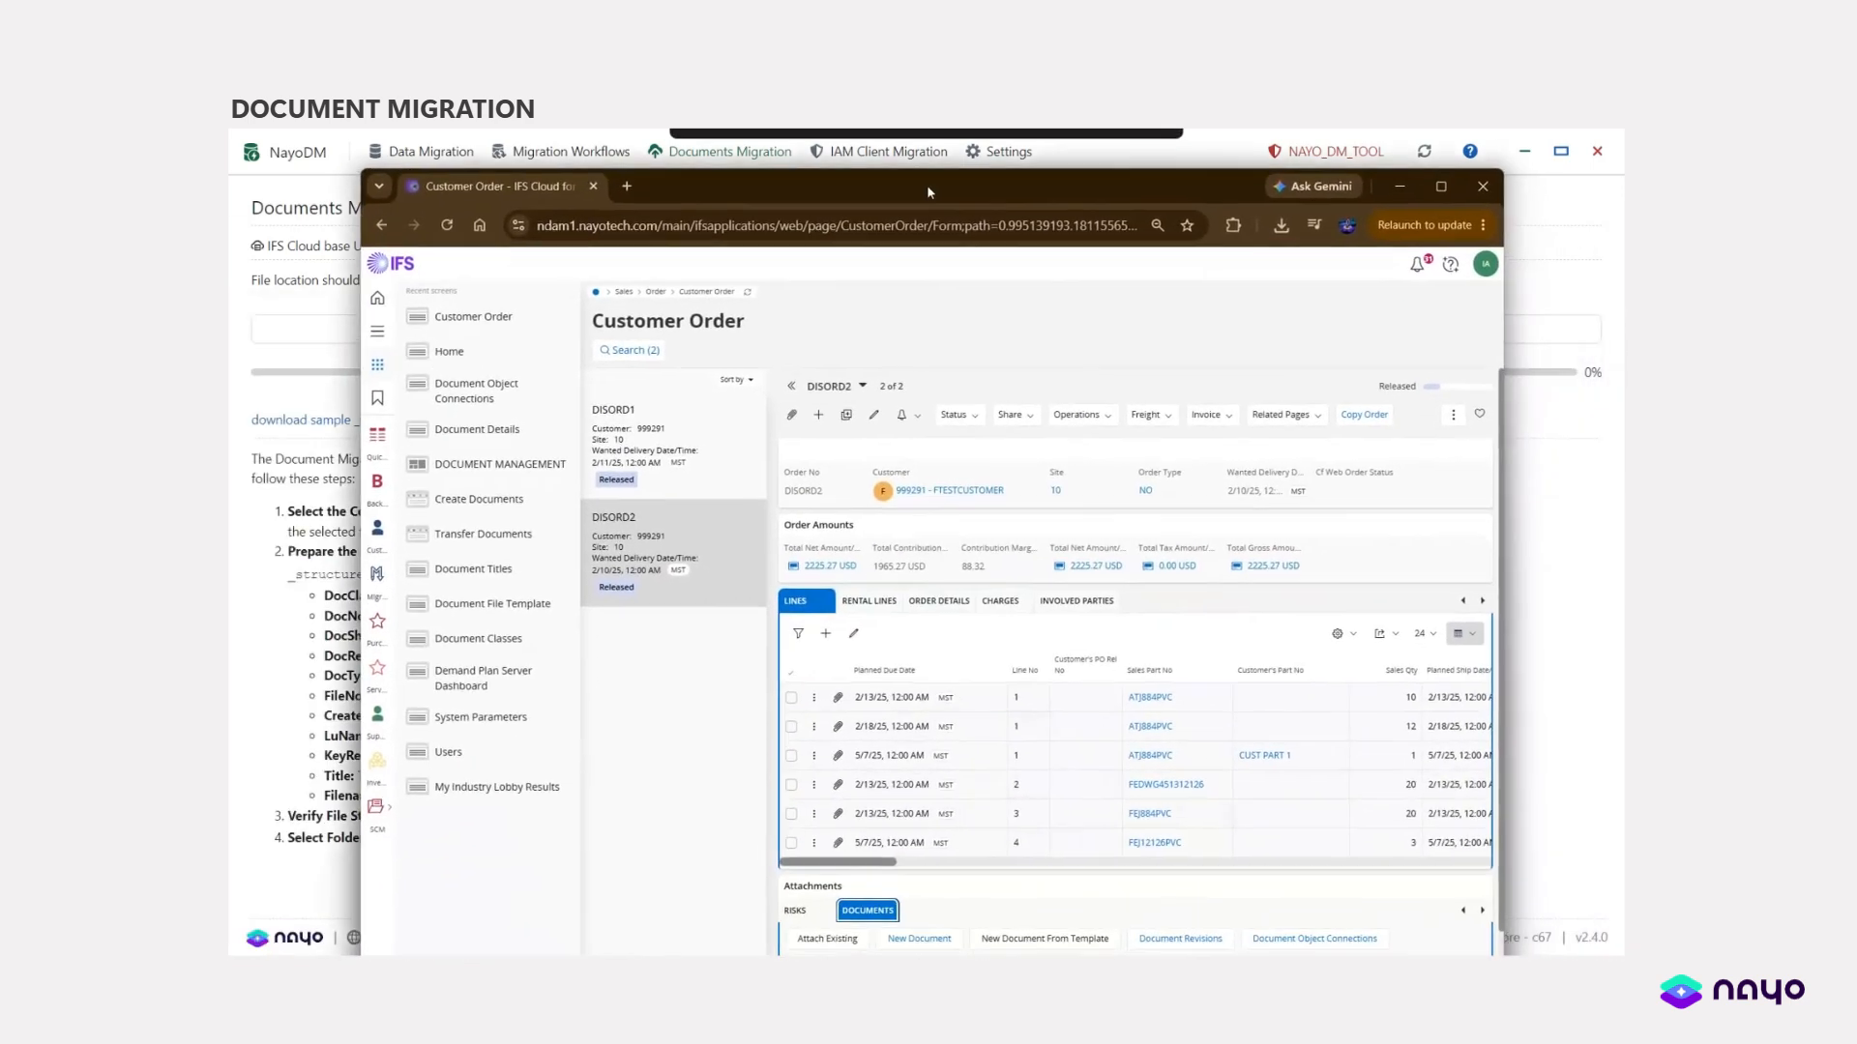
{"action": "left_click", "coordinate": [597, 418]}
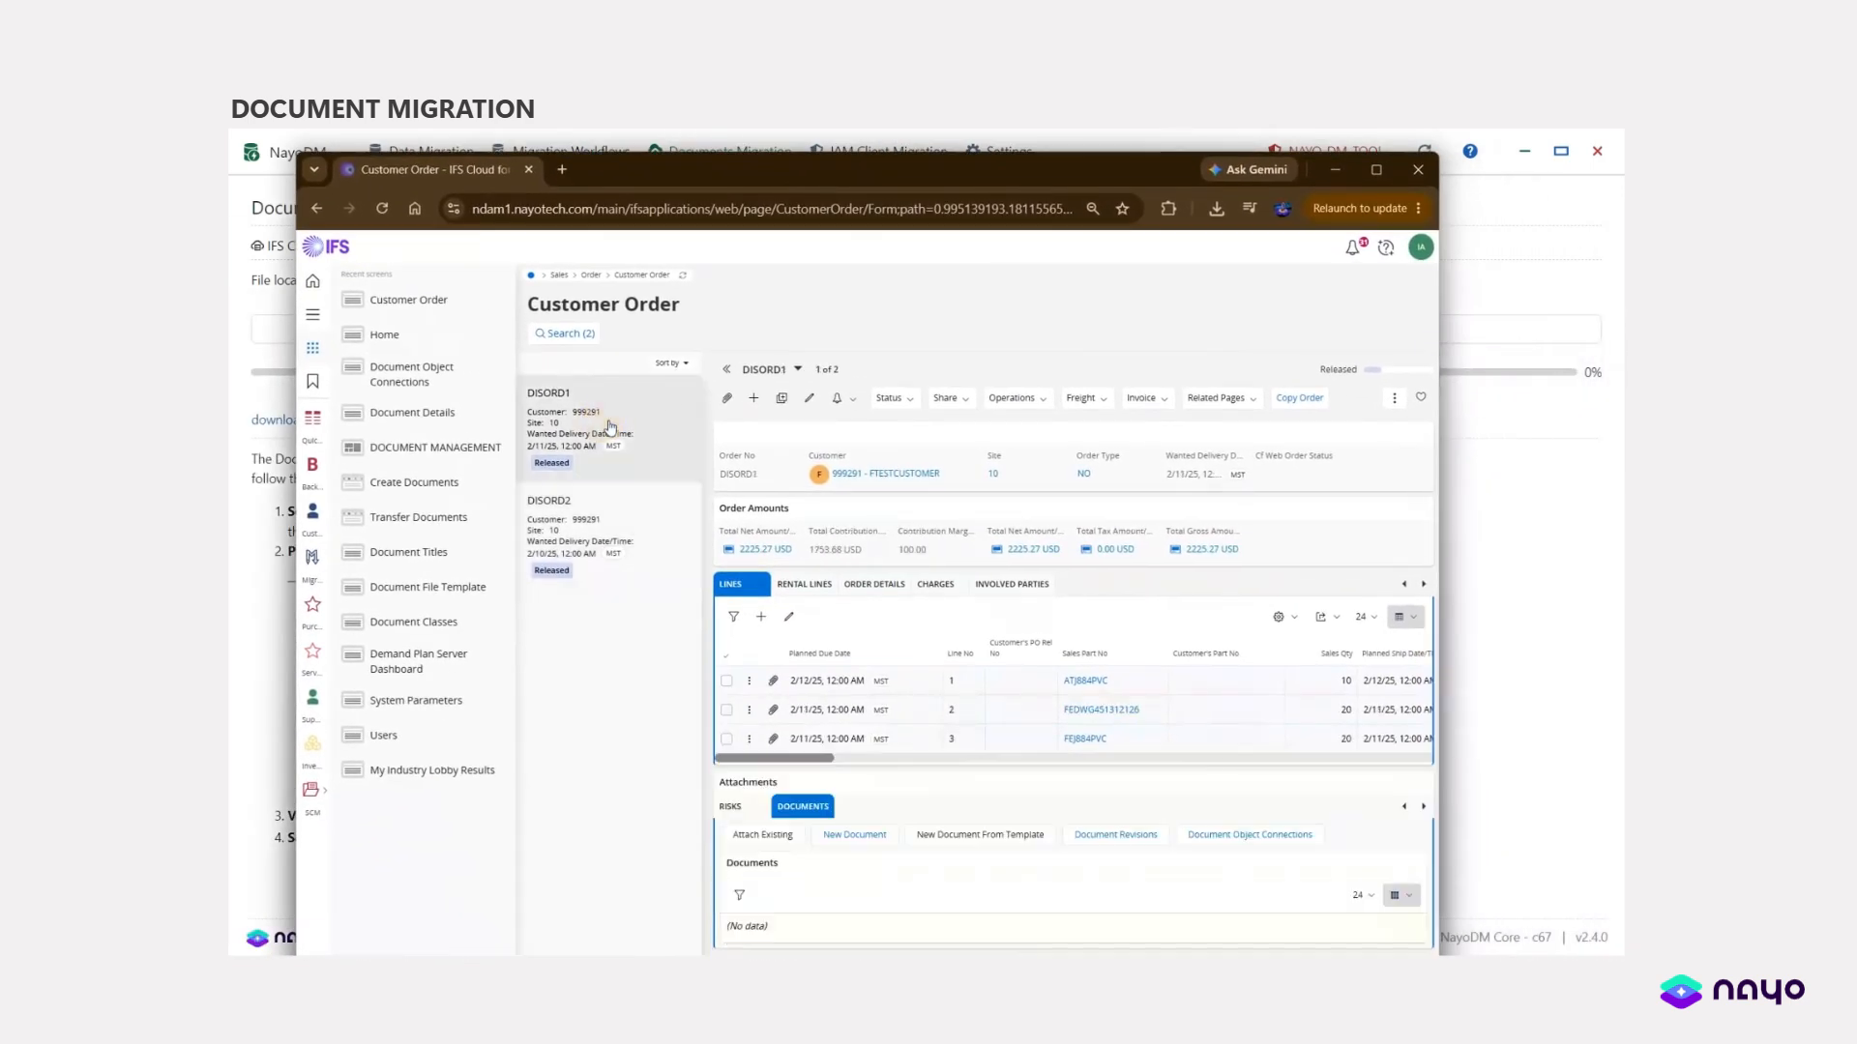
{"action": "left_click", "coordinate": [803, 807]}
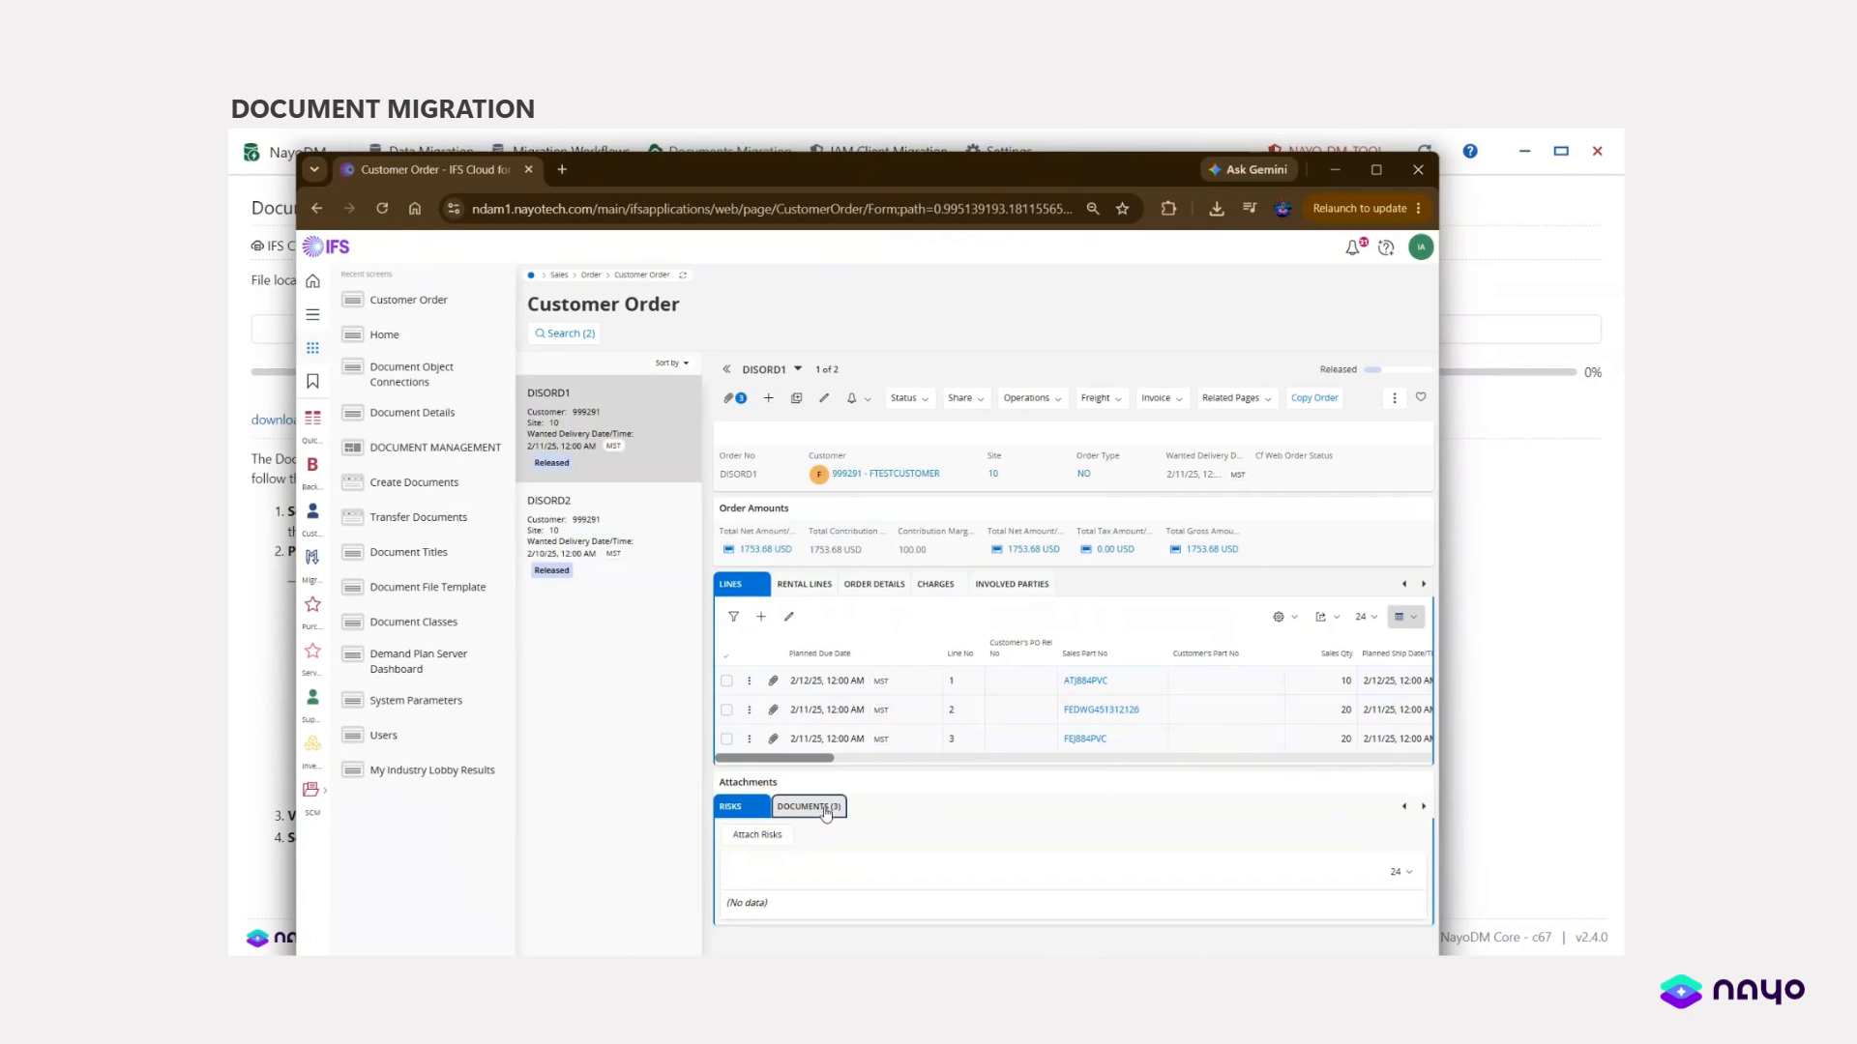
{"action": "scroll", "coordinate": [798, 772], "scroll_direction": "down", "scroll_amount": 1}
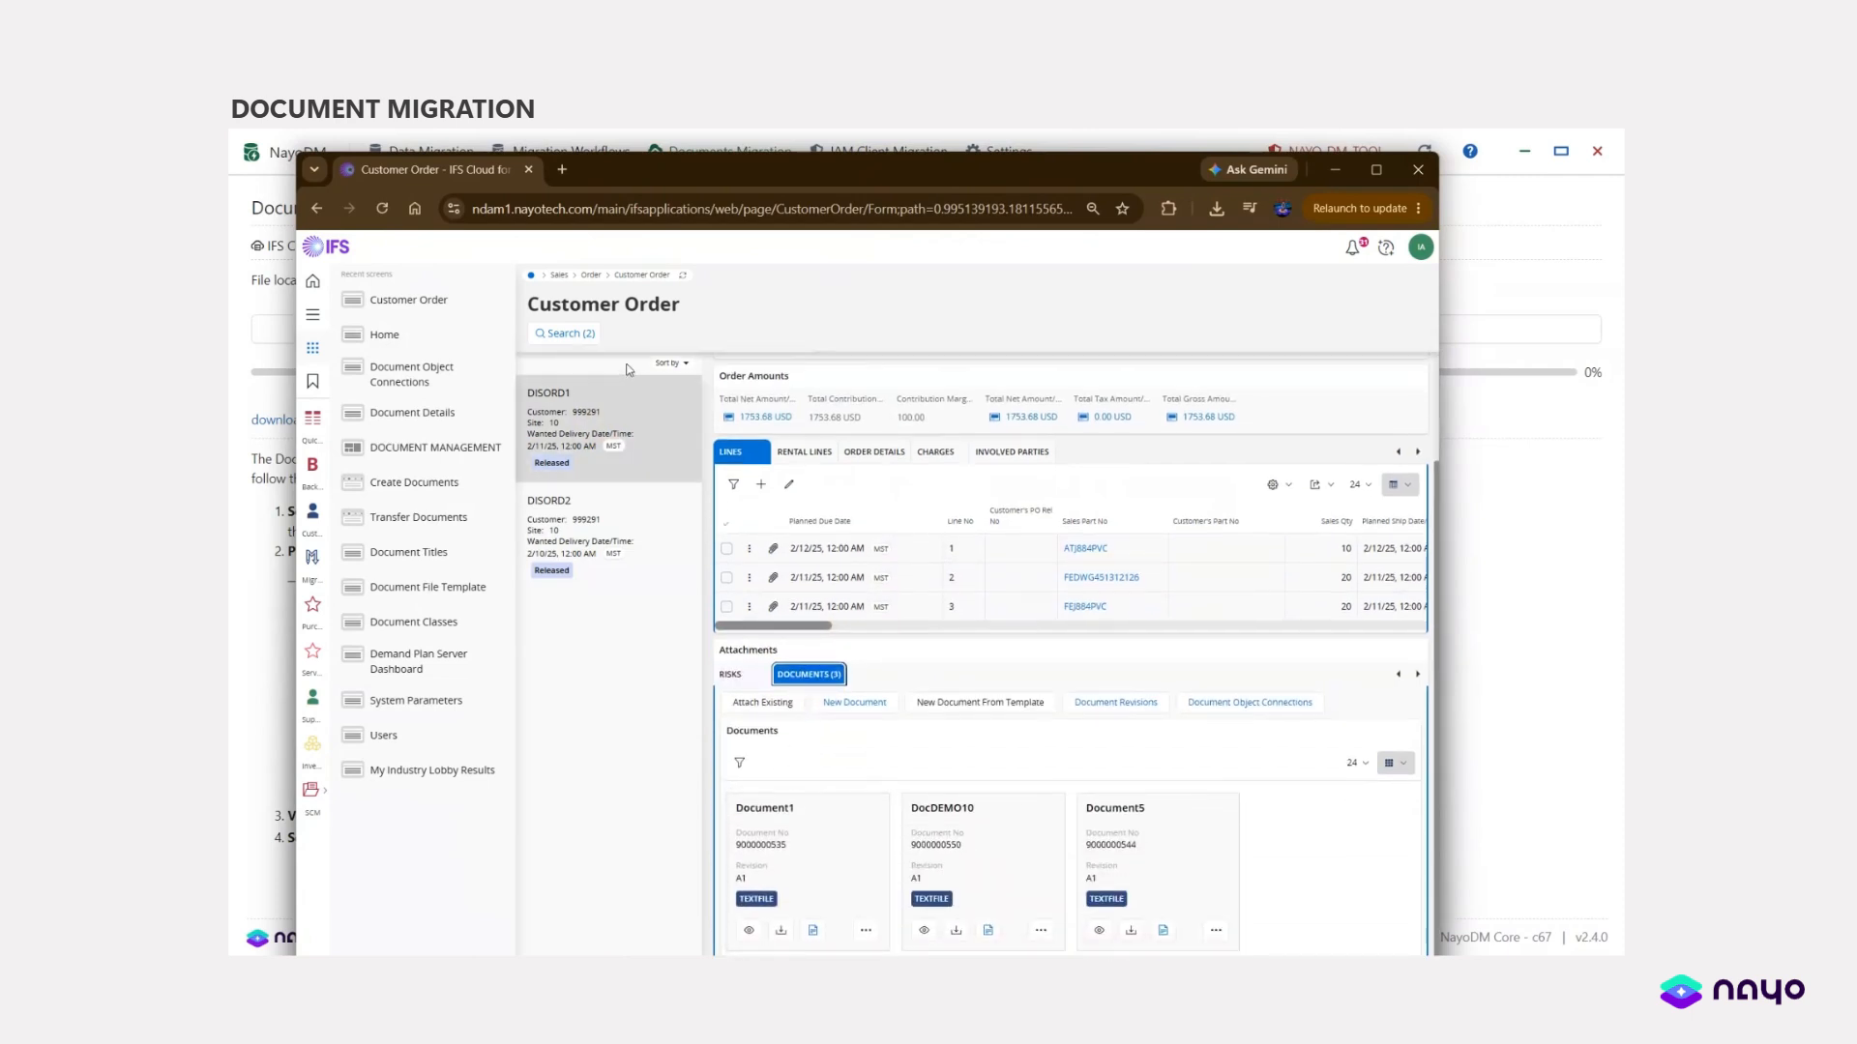
{"action": "left_click", "coordinate": [604, 534]}
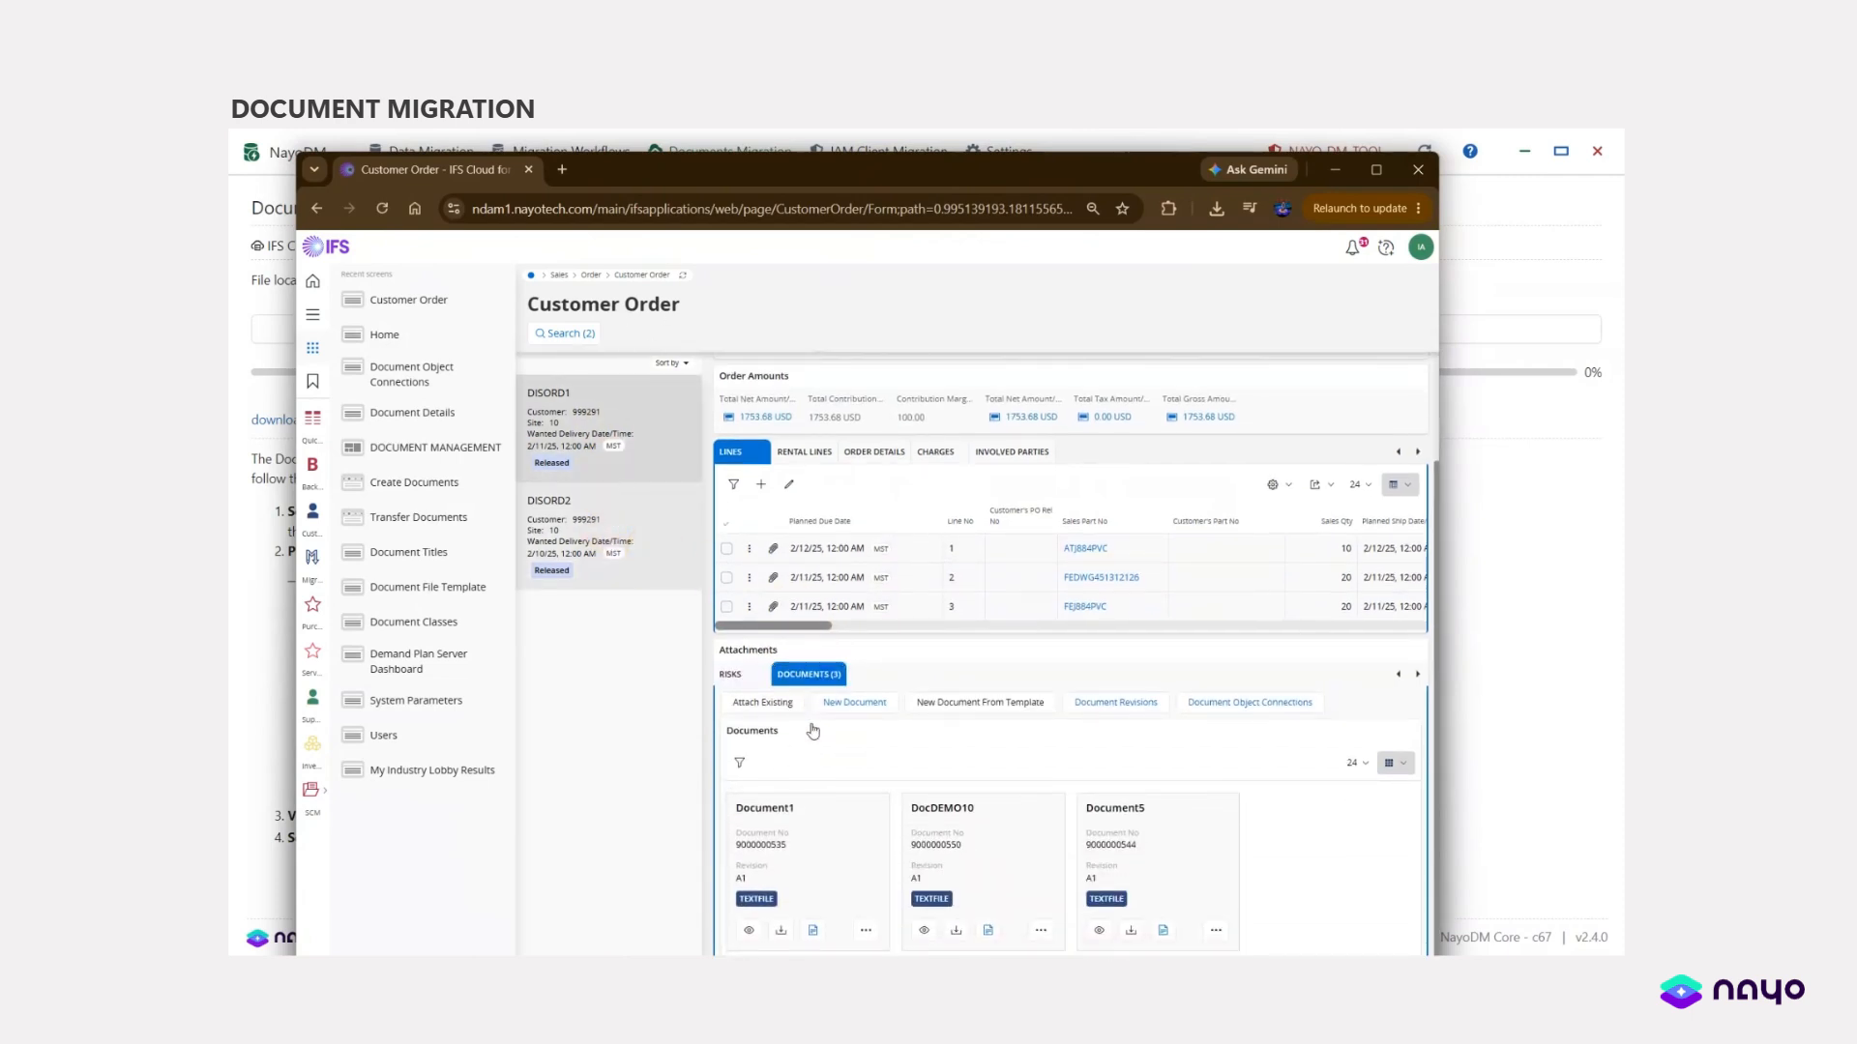
{"action": "left_click", "coordinate": [778, 824]}
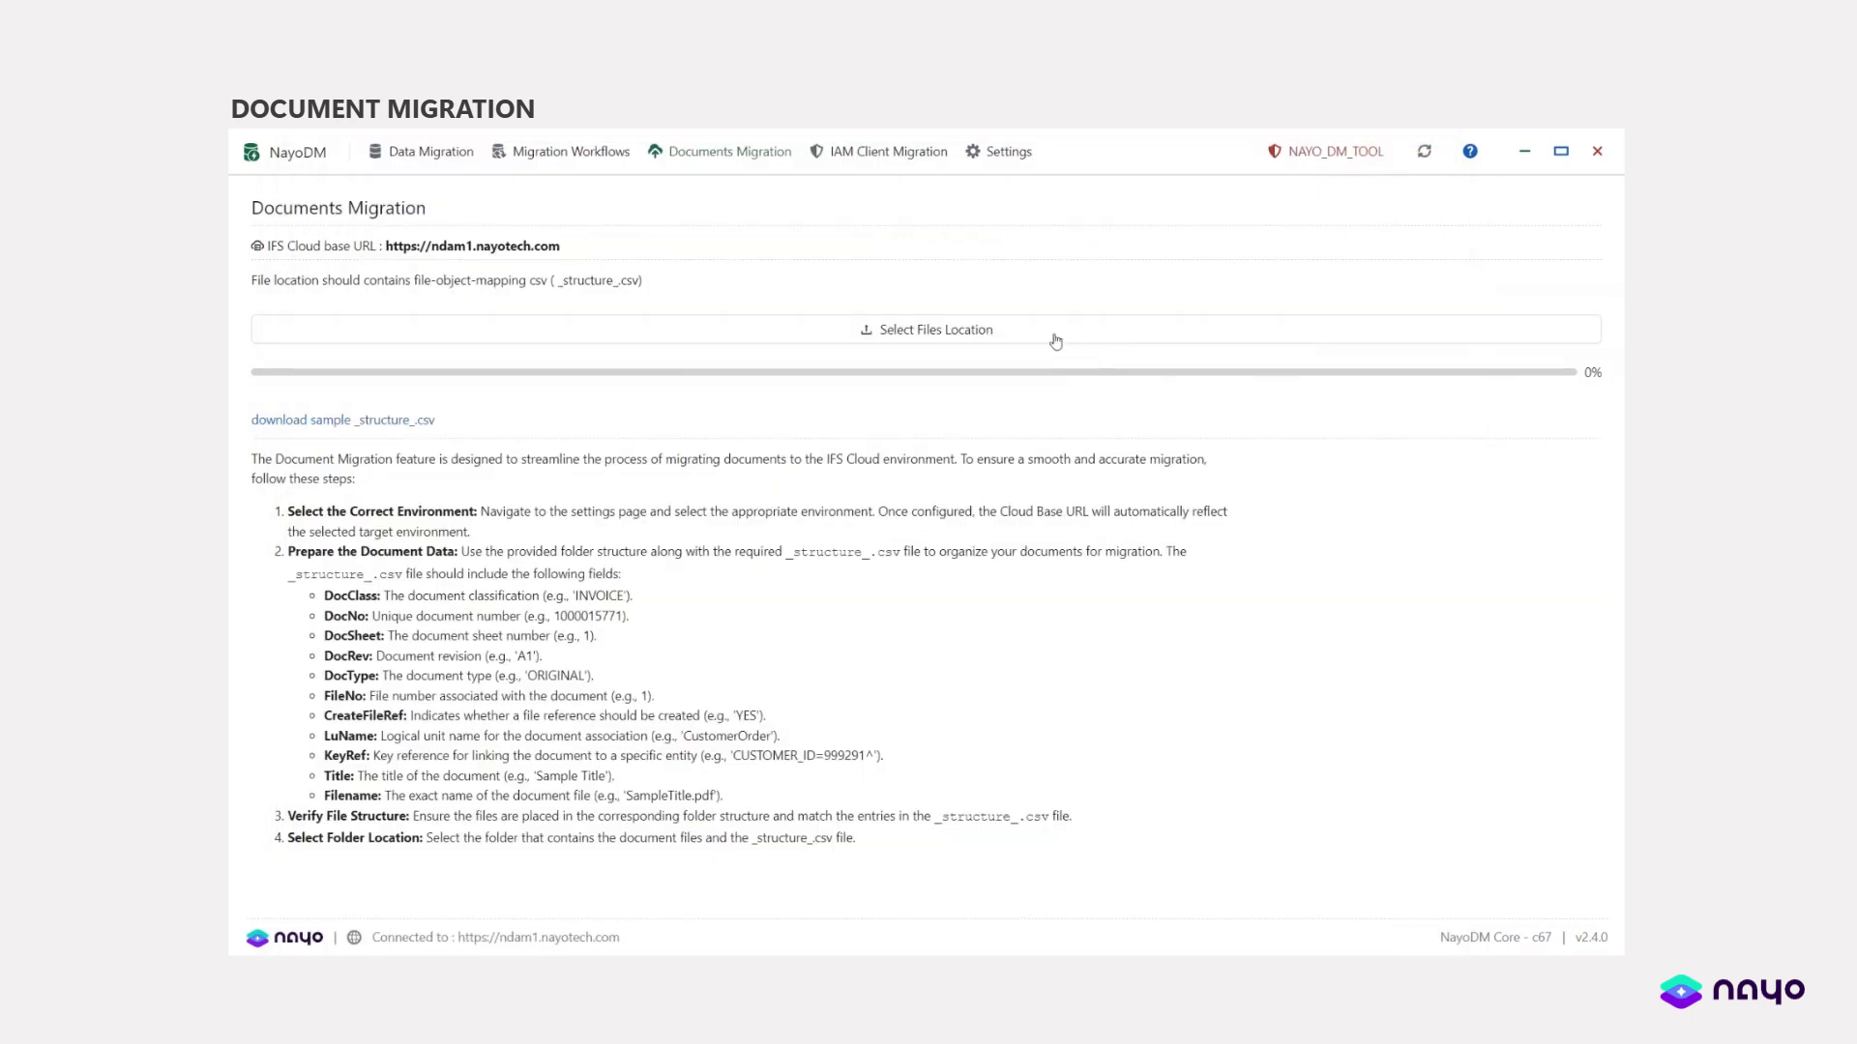
- Choose the doc_migration_v2 folder as the document files location and start the migration
{"action": "left_click", "coordinate": [1006, 333]}
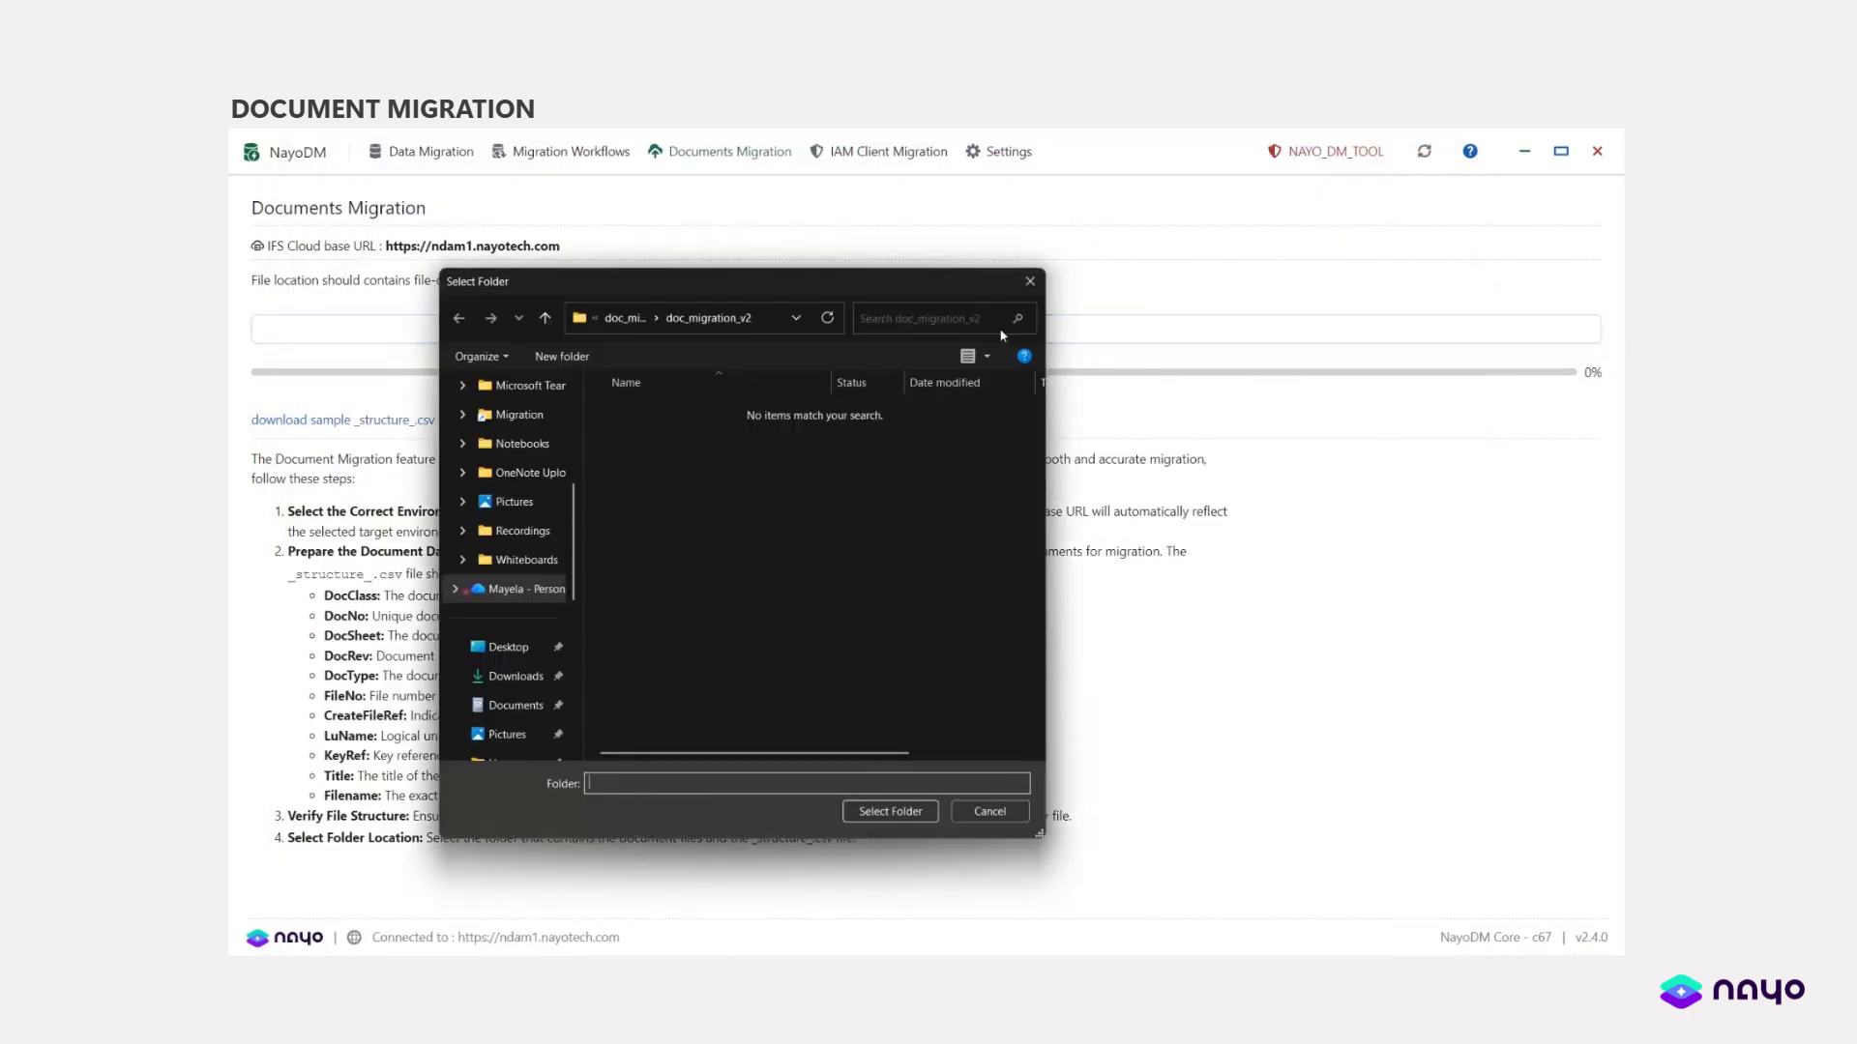
{"action": "left_click", "coordinate": [667, 418]}
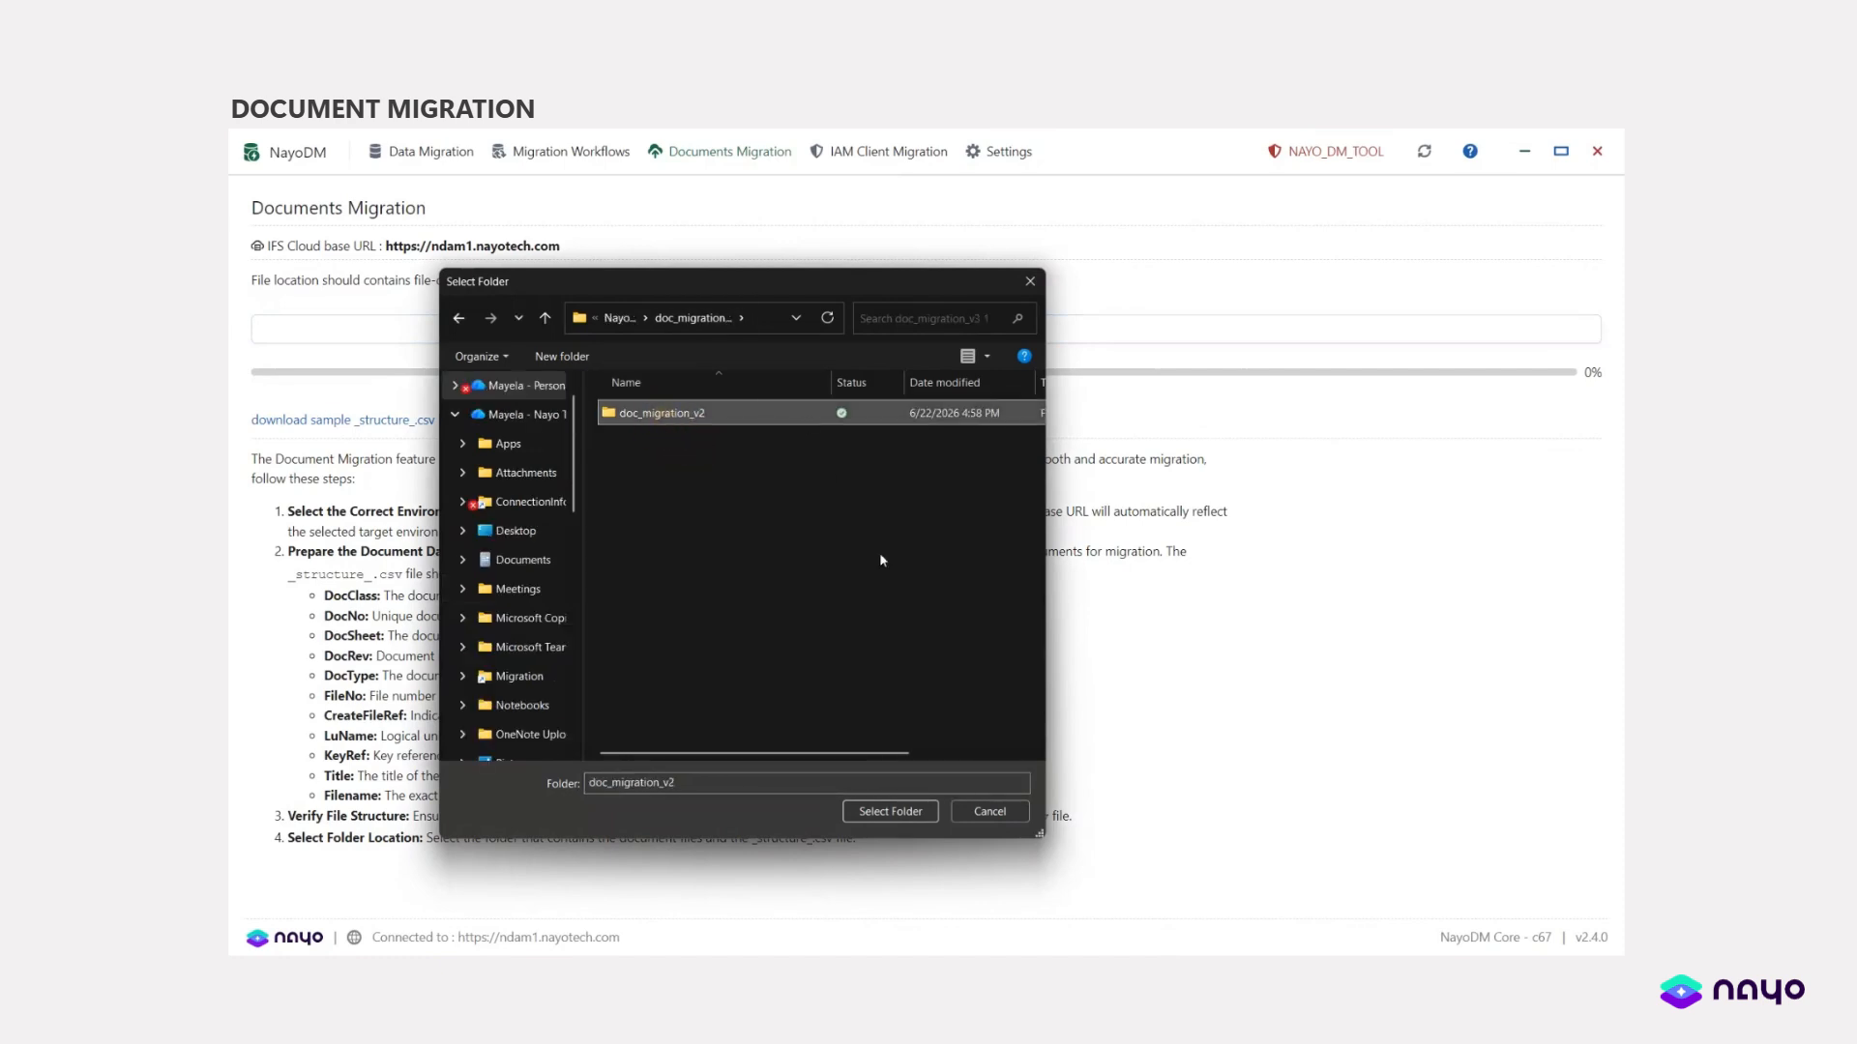
{"action": "left_click", "coordinate": [891, 813]}
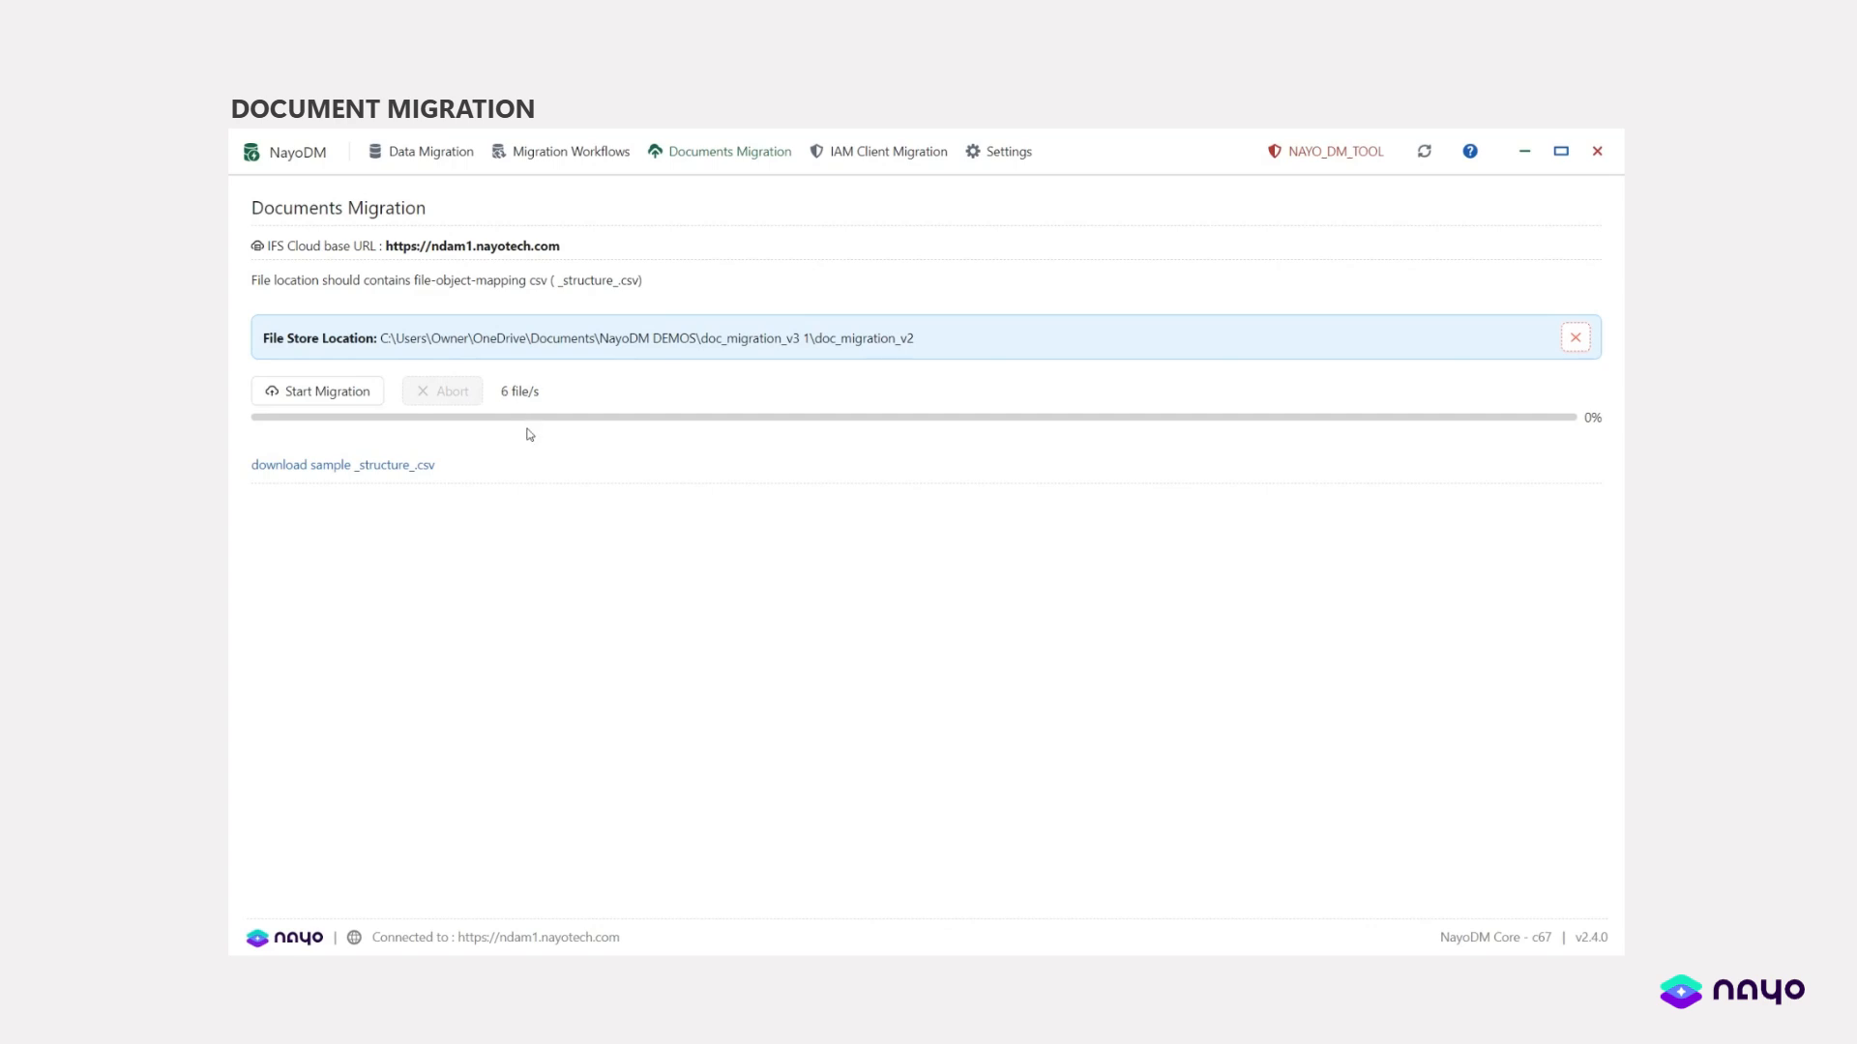
{"action": "left_click", "coordinate": [317, 393]}
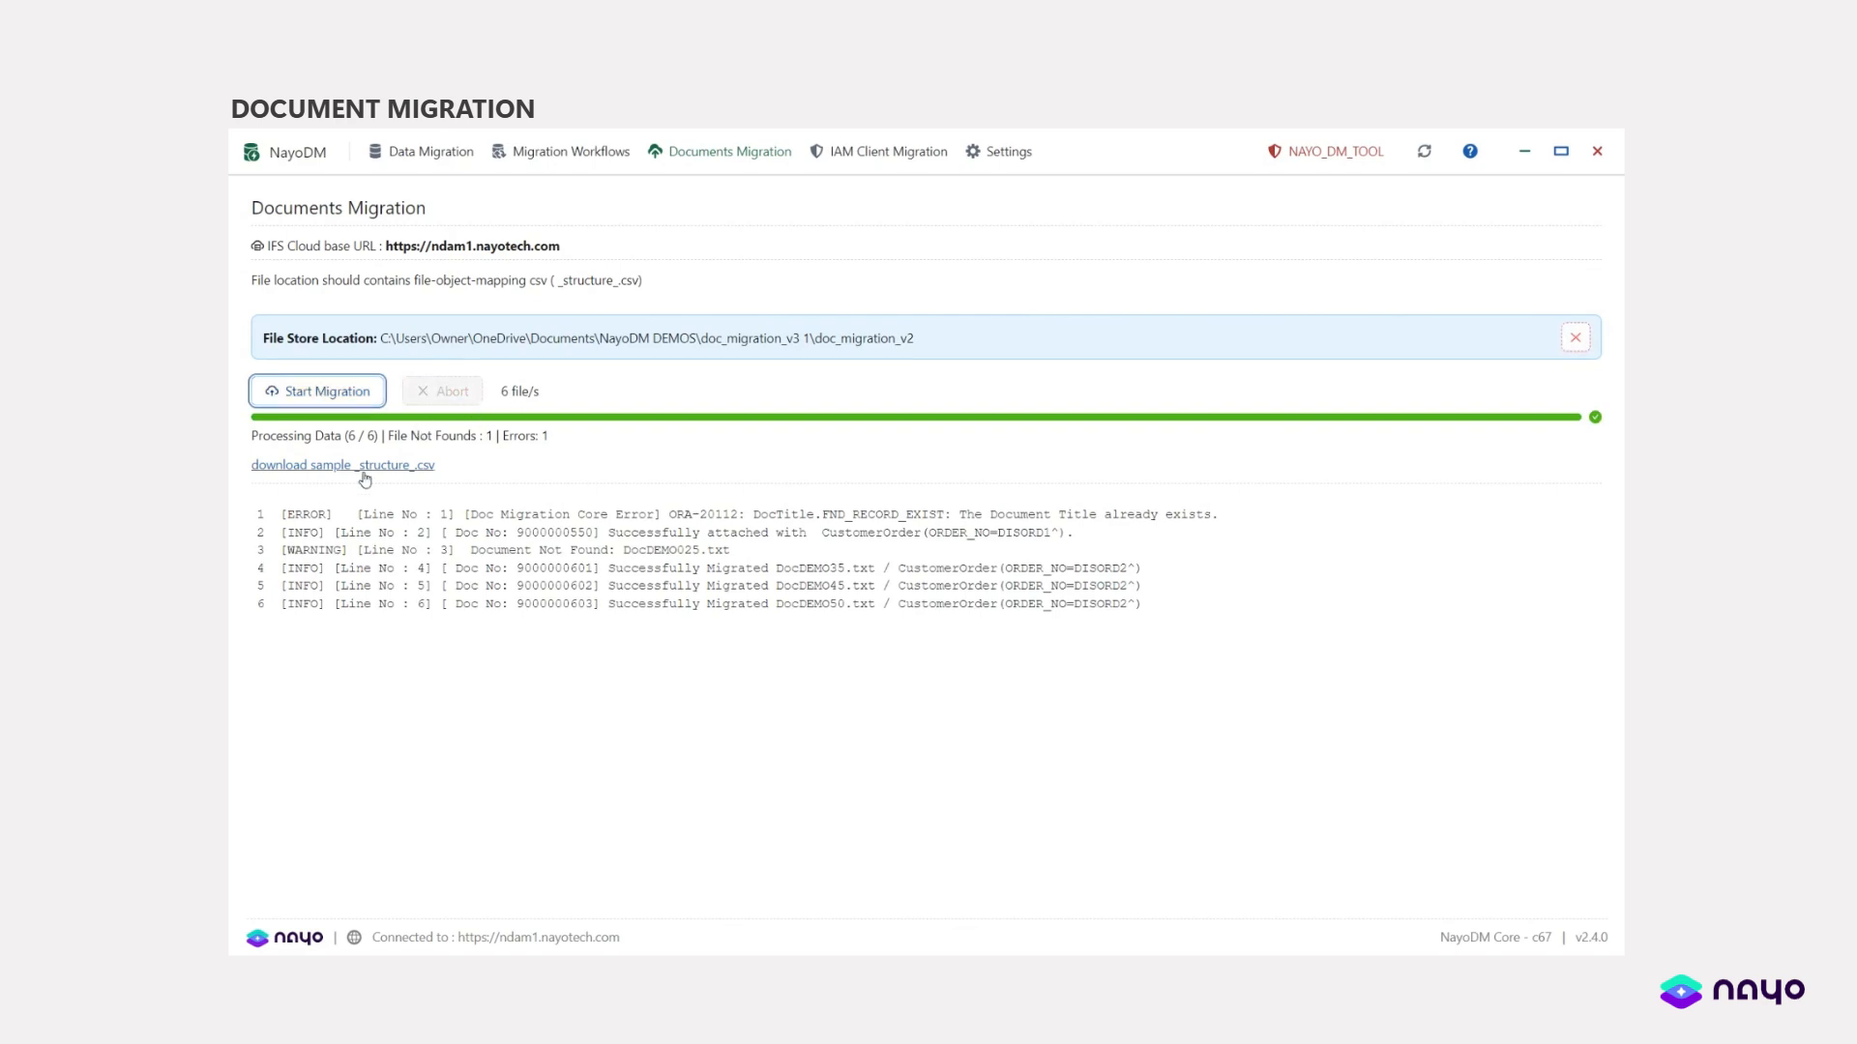
- Review the migration log's messages and check the documents attached to customer orders DISORD1 and DISORD2 in IFS Cloud
{"action": "left_click_drag", "start_coordinate": [280, 532], "coordinate": [1160, 600]}
{"action": "left_click_drag", "start_coordinate": [284, 515], "coordinate": [1276, 519]}
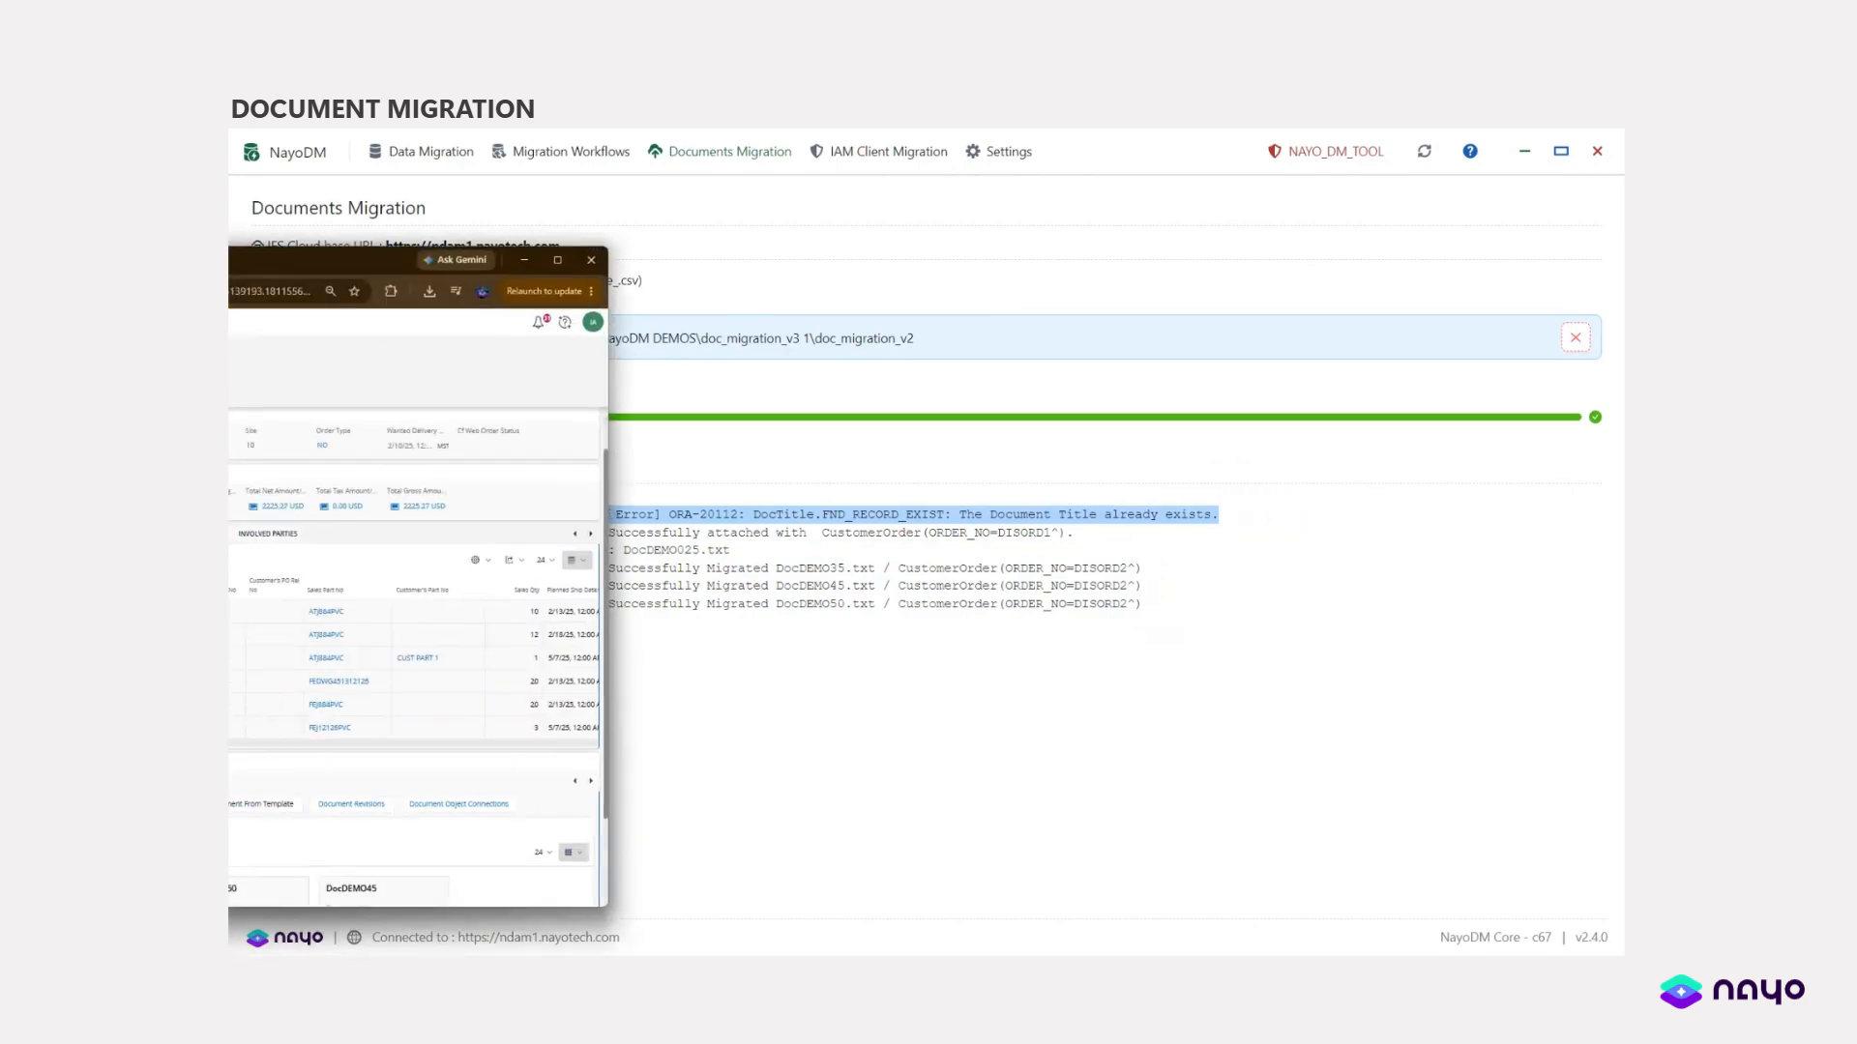
{"action": "left_click_drag", "start_coordinate": [230, 251], "coordinate": [619, 183]}
{"action": "left_click", "coordinate": [494, 461]}
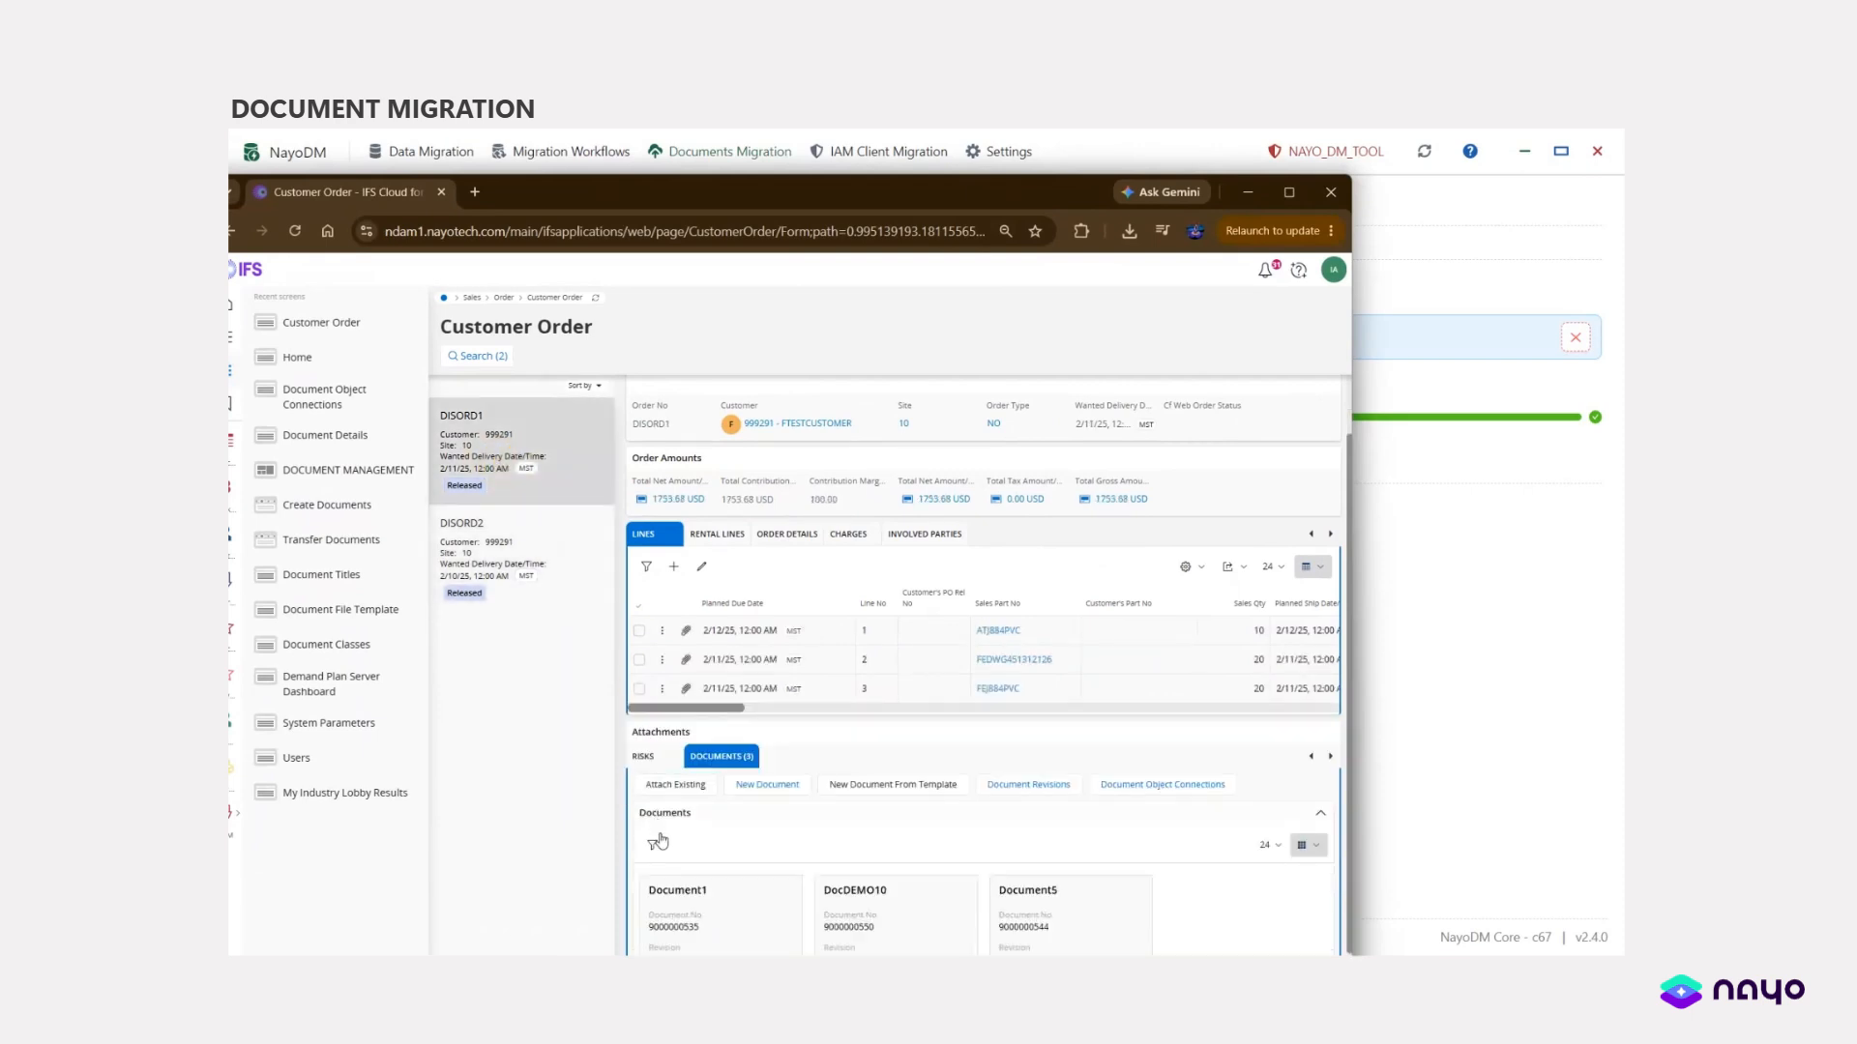
{"action": "scroll", "coordinate": [745, 813], "scroll_direction": "down", "scroll_amount": 1}
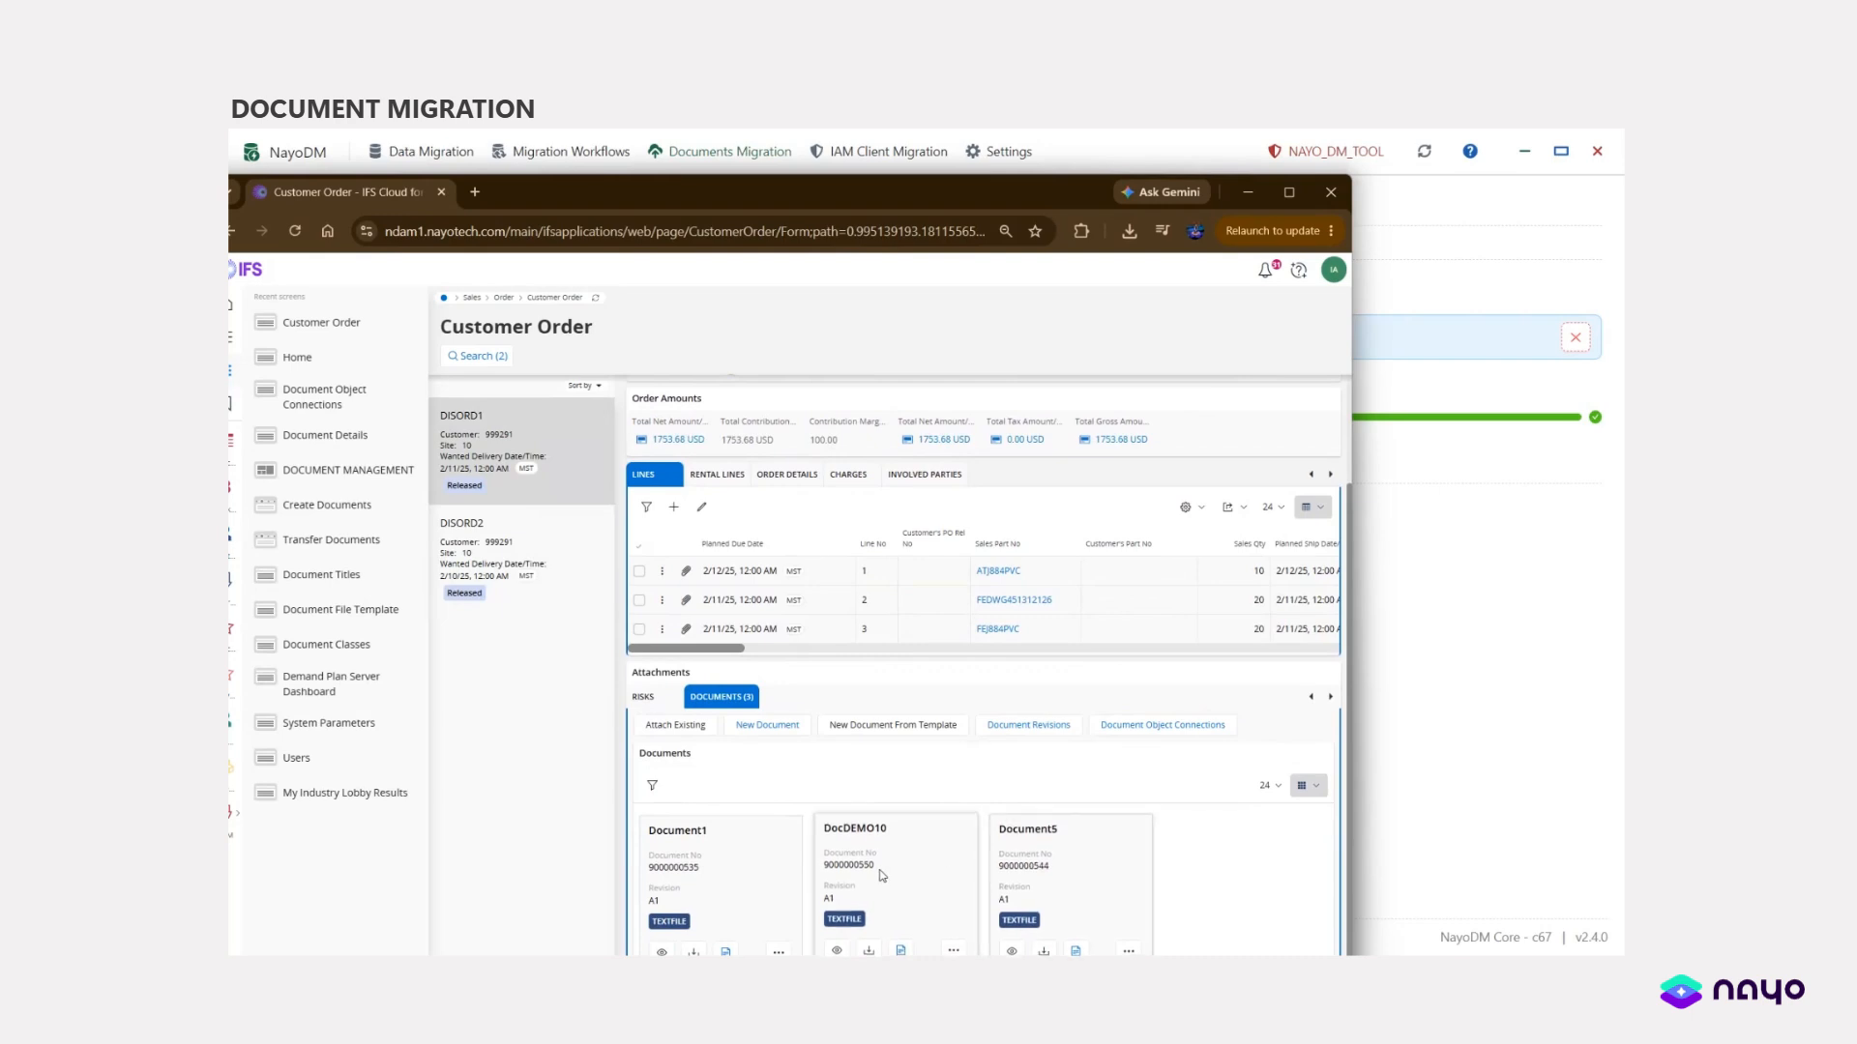
{"action": "left_click", "coordinate": [560, 571]}
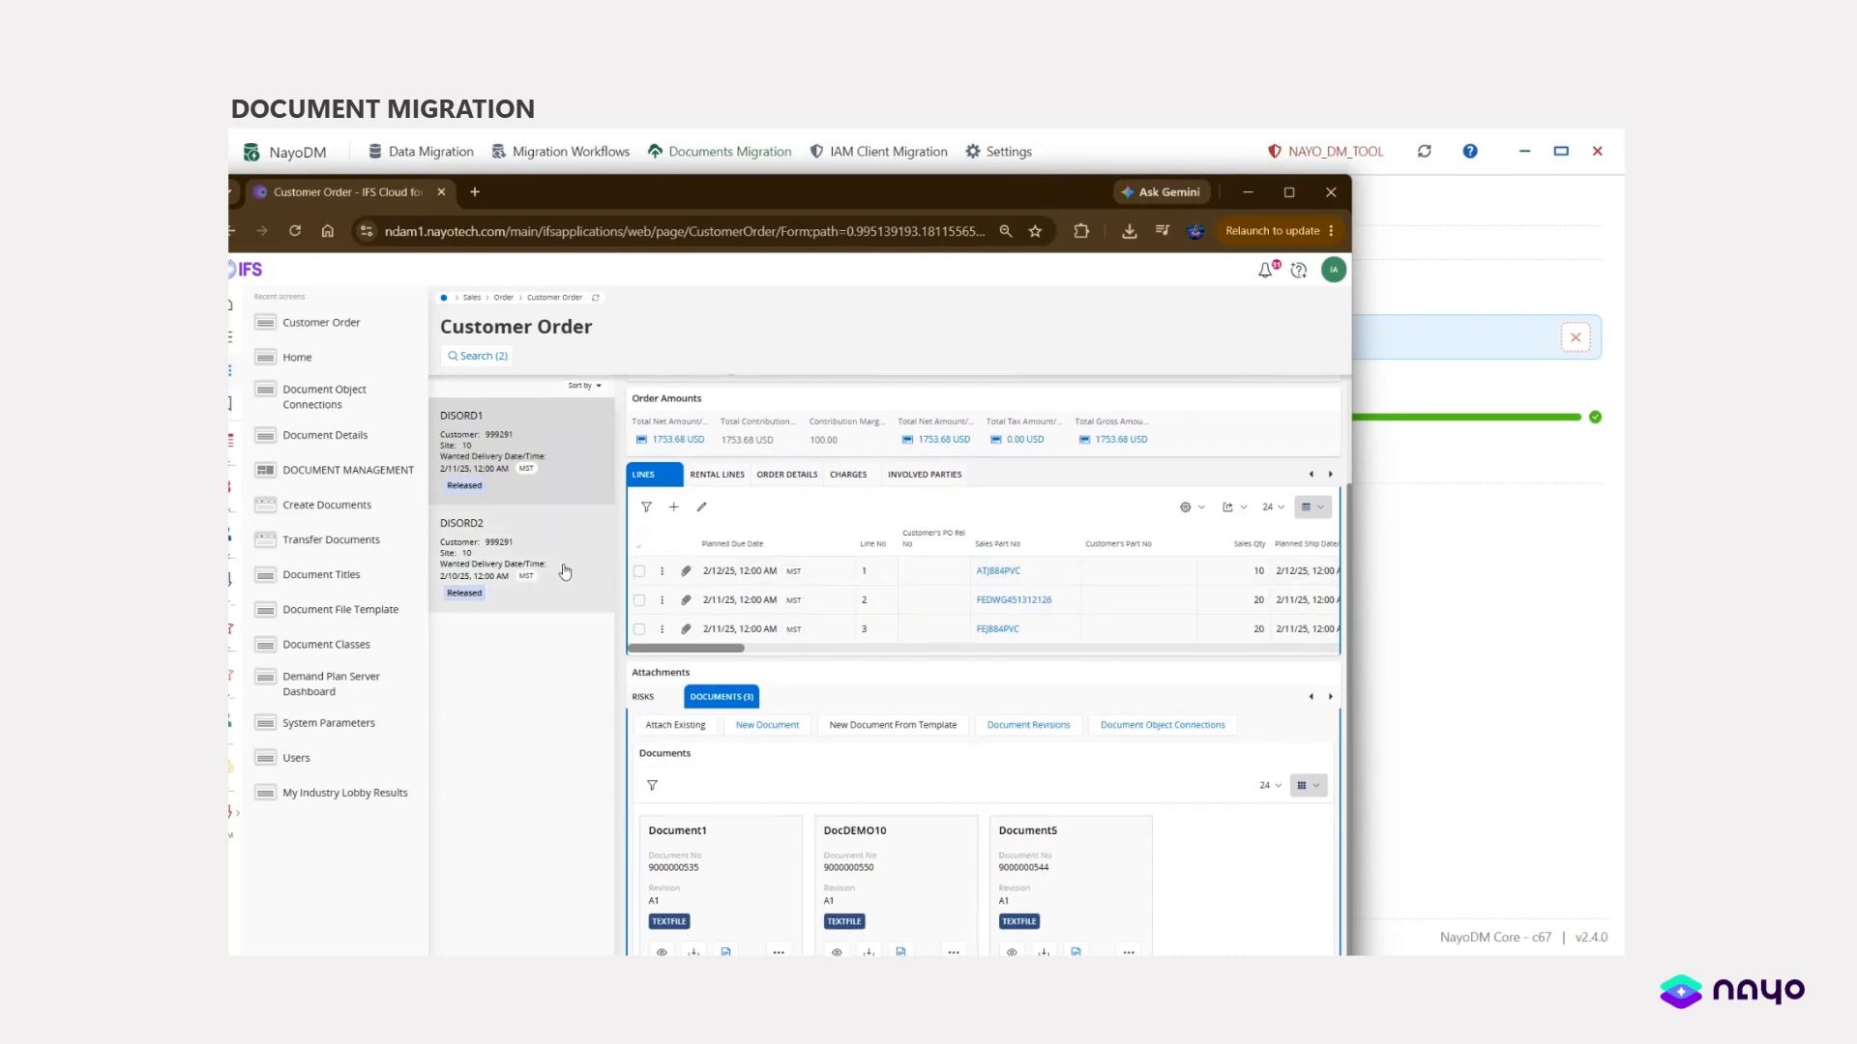
{"action": "scroll", "coordinate": [696, 773], "scroll_direction": "down", "scroll_amount": 2}
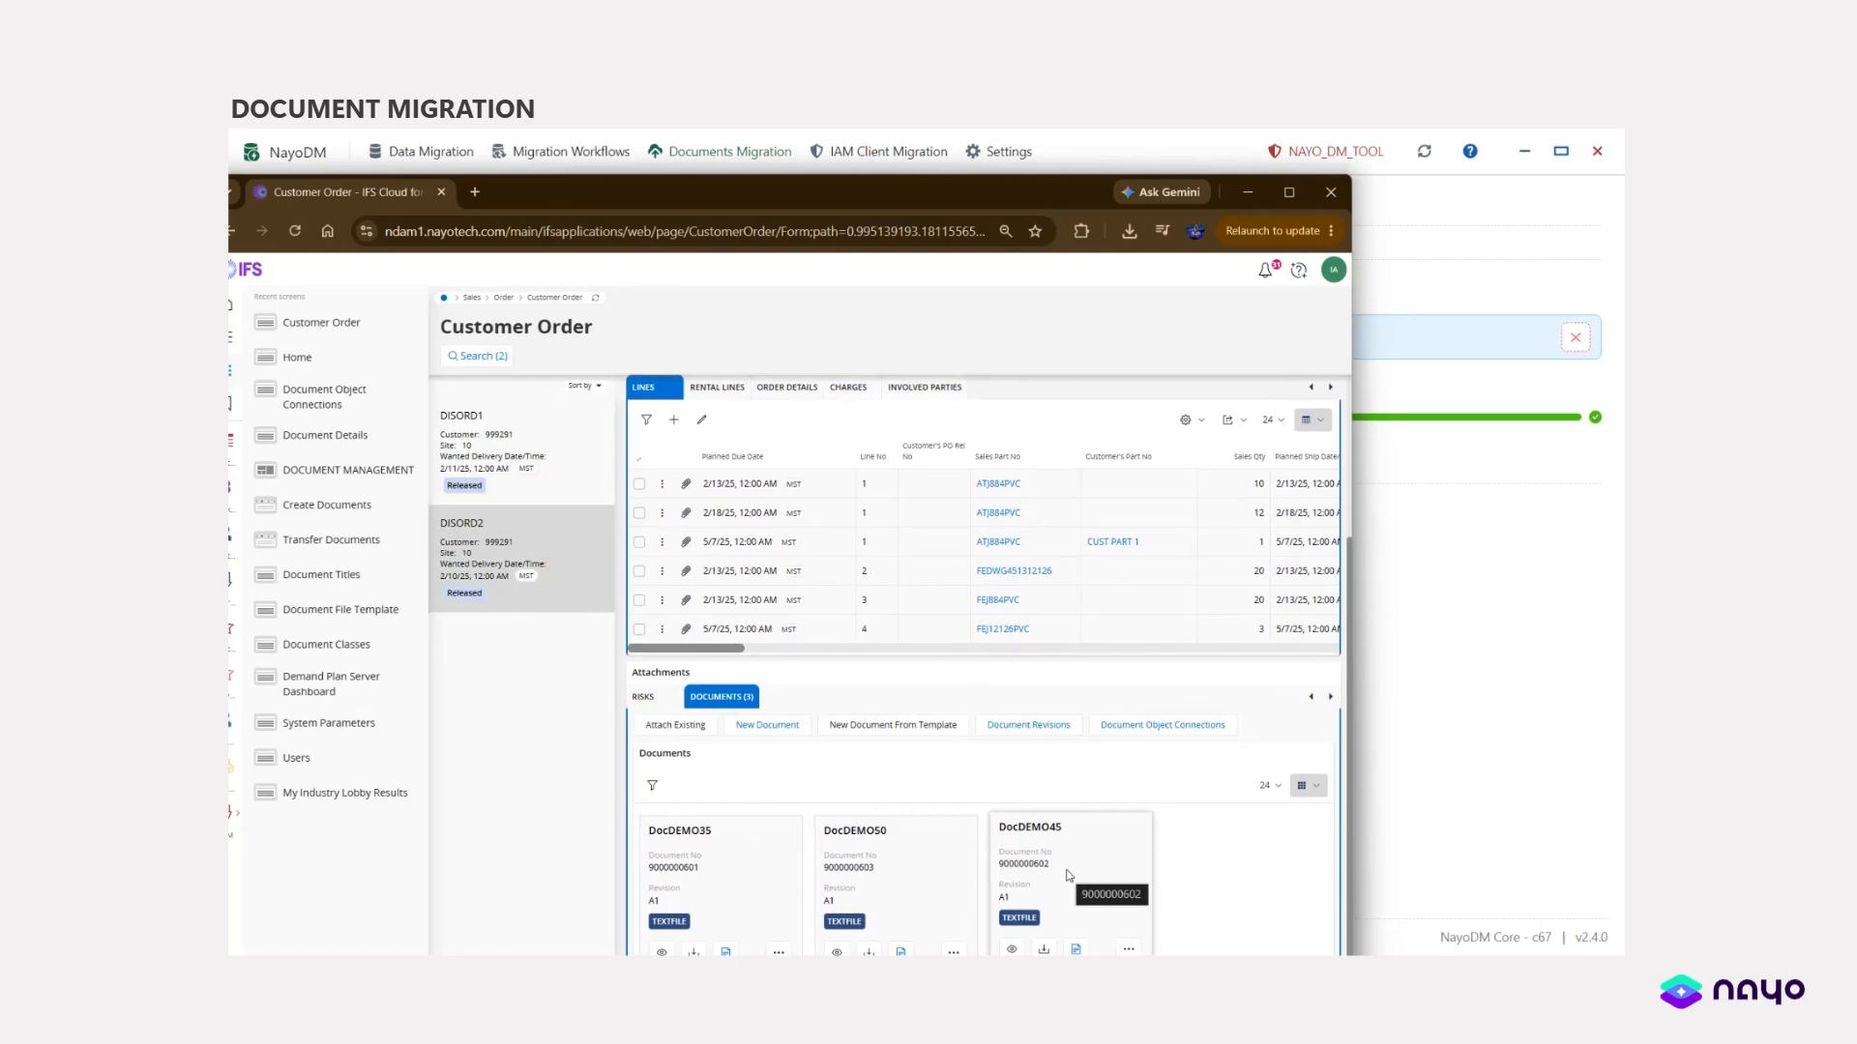
- Locate the _log_ CSV file in the doc_migration_v2 folder and return to the Documents Migration page
{"action": "left_click_drag", "start_coordinate": [1017, 199], "coordinate": [0, 237]}
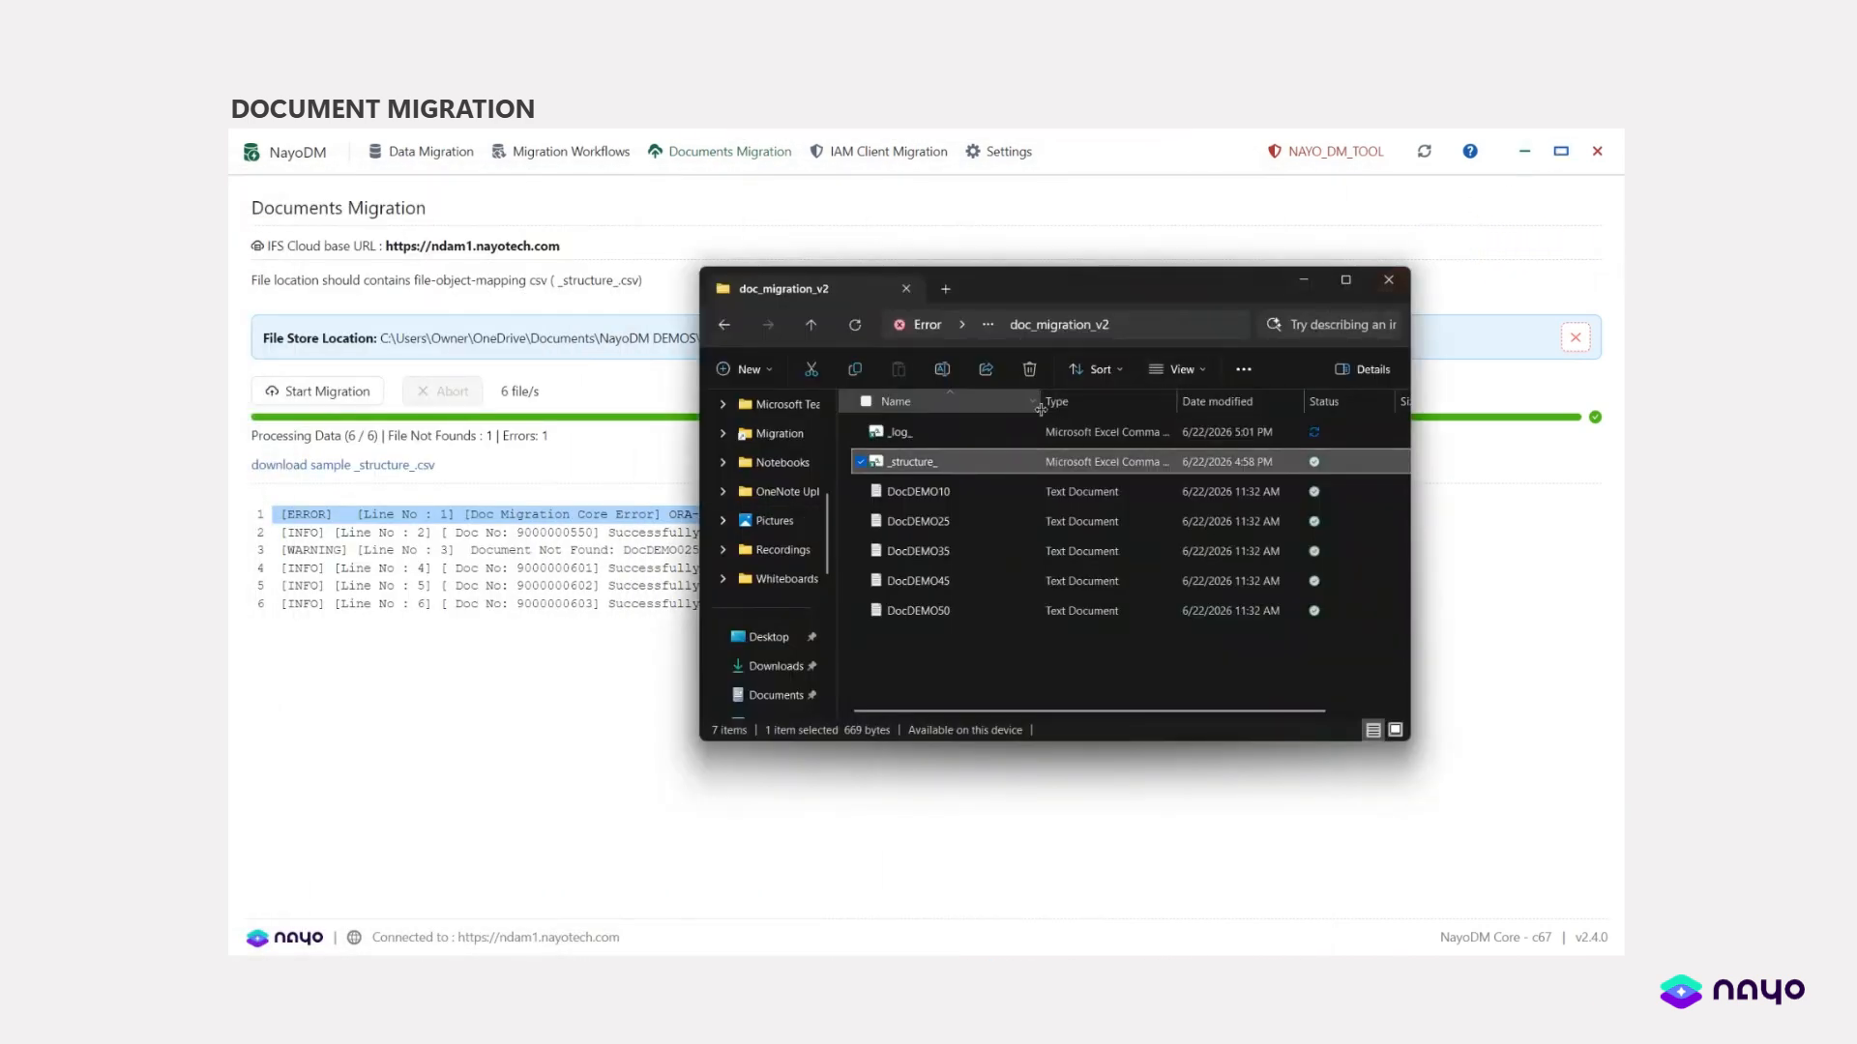
{"action": "left_click", "coordinate": [984, 430]}
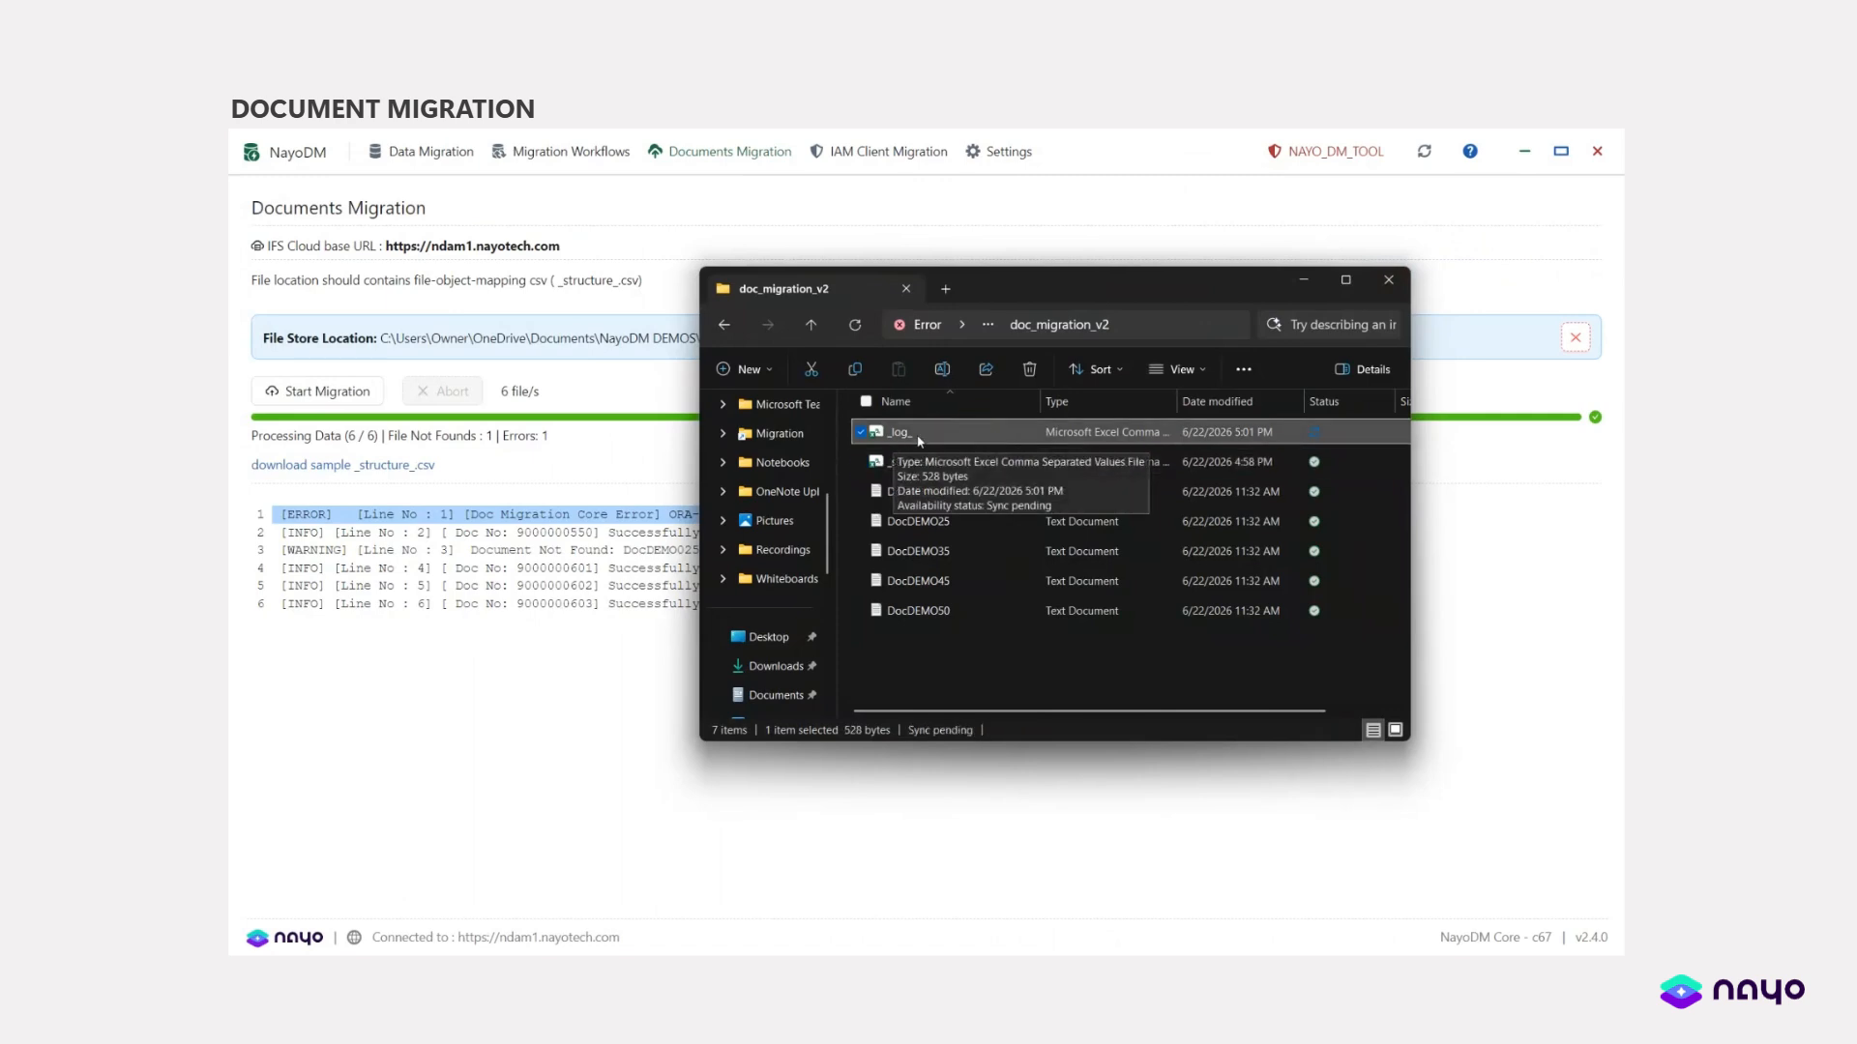
{"action": "left_click", "coordinate": [1577, 571]}
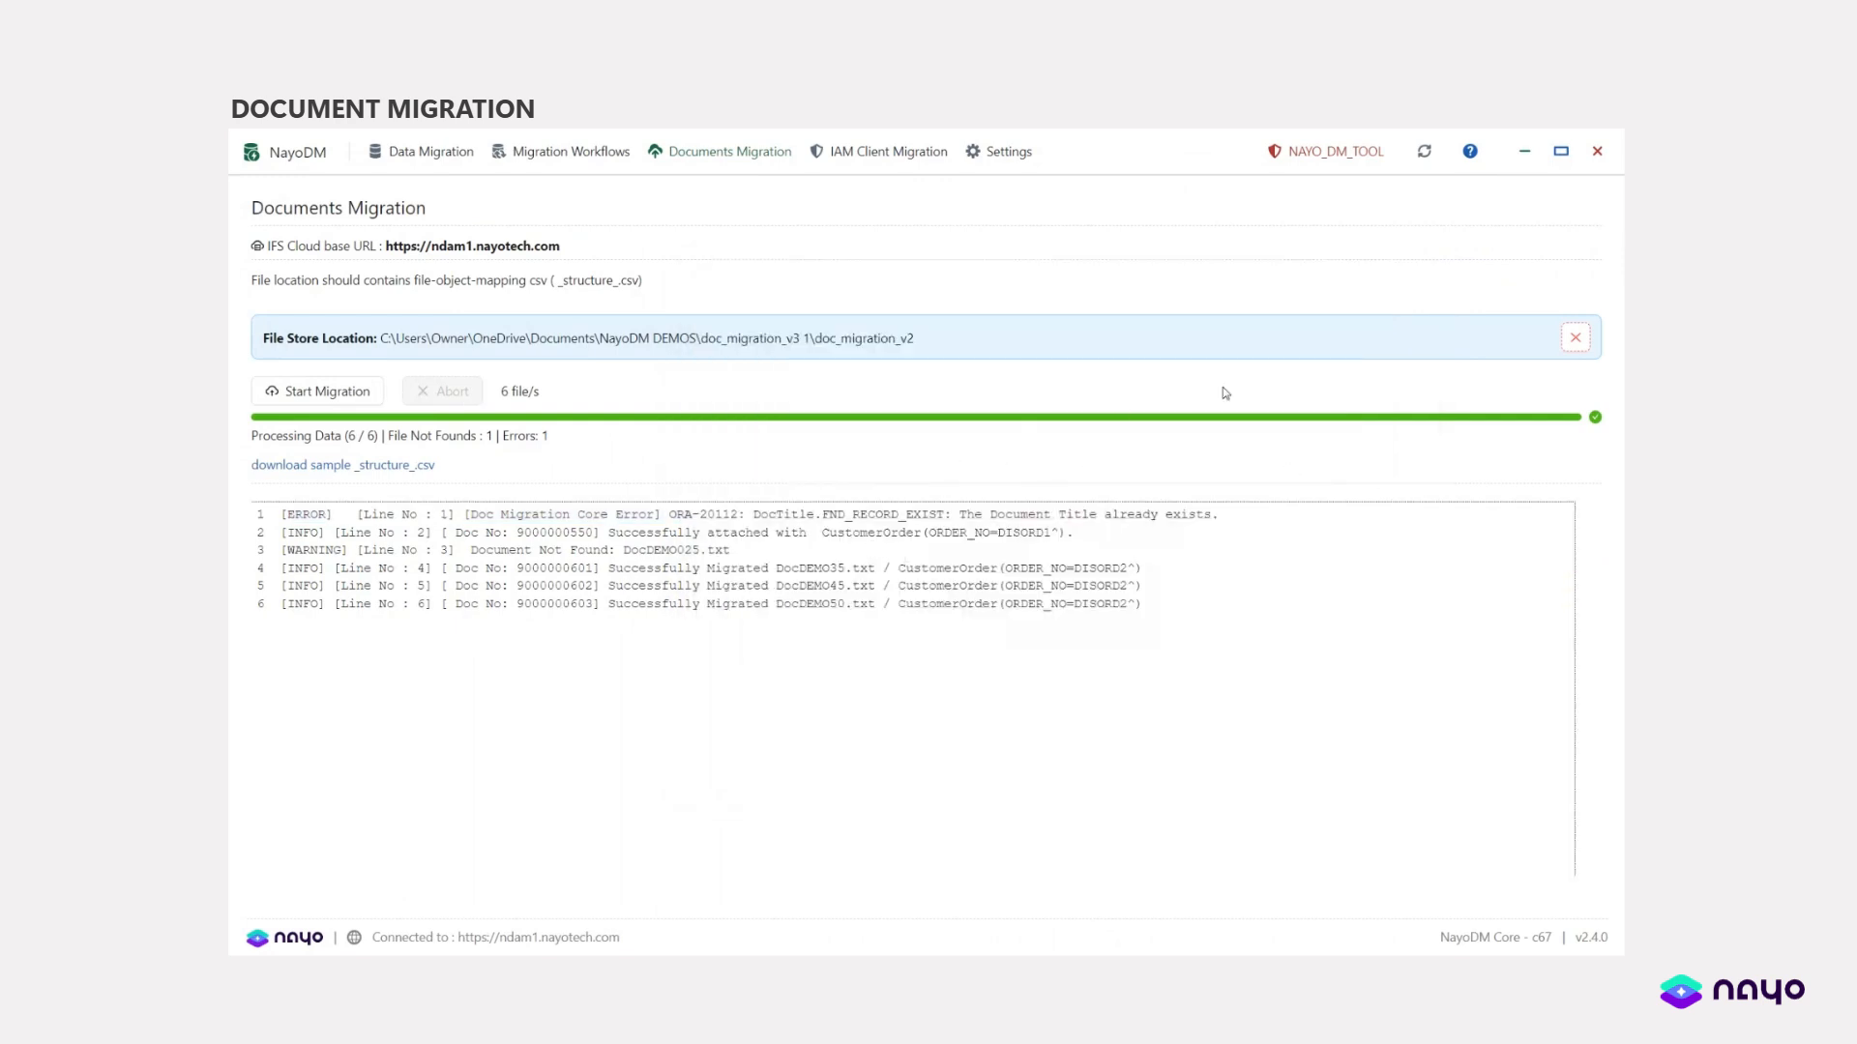
- Clear the file store location used for the documents migration
{"action": "left_click", "coordinate": [1576, 340]}
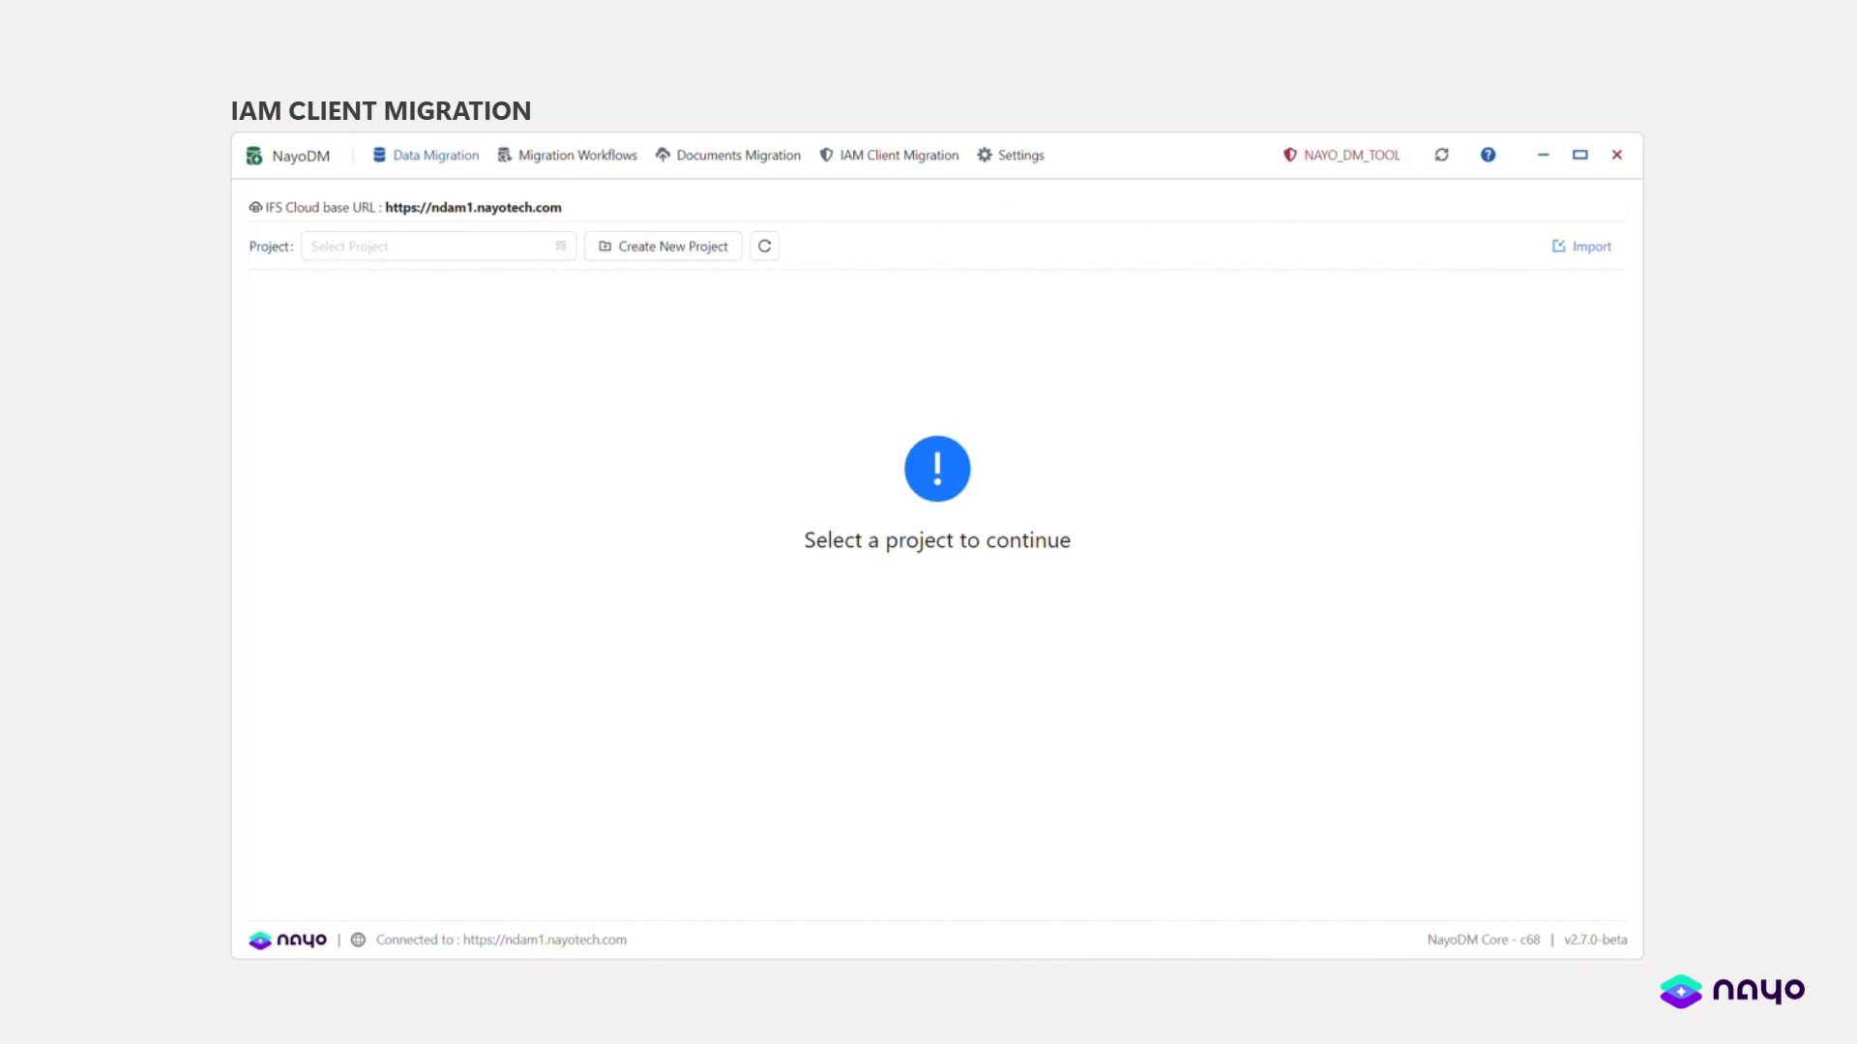
- Go to IAM Client Migration and examine the sample CSV and the iam-client-migration CSV in Excel
{"action": "left_click", "coordinate": [847, 169]}
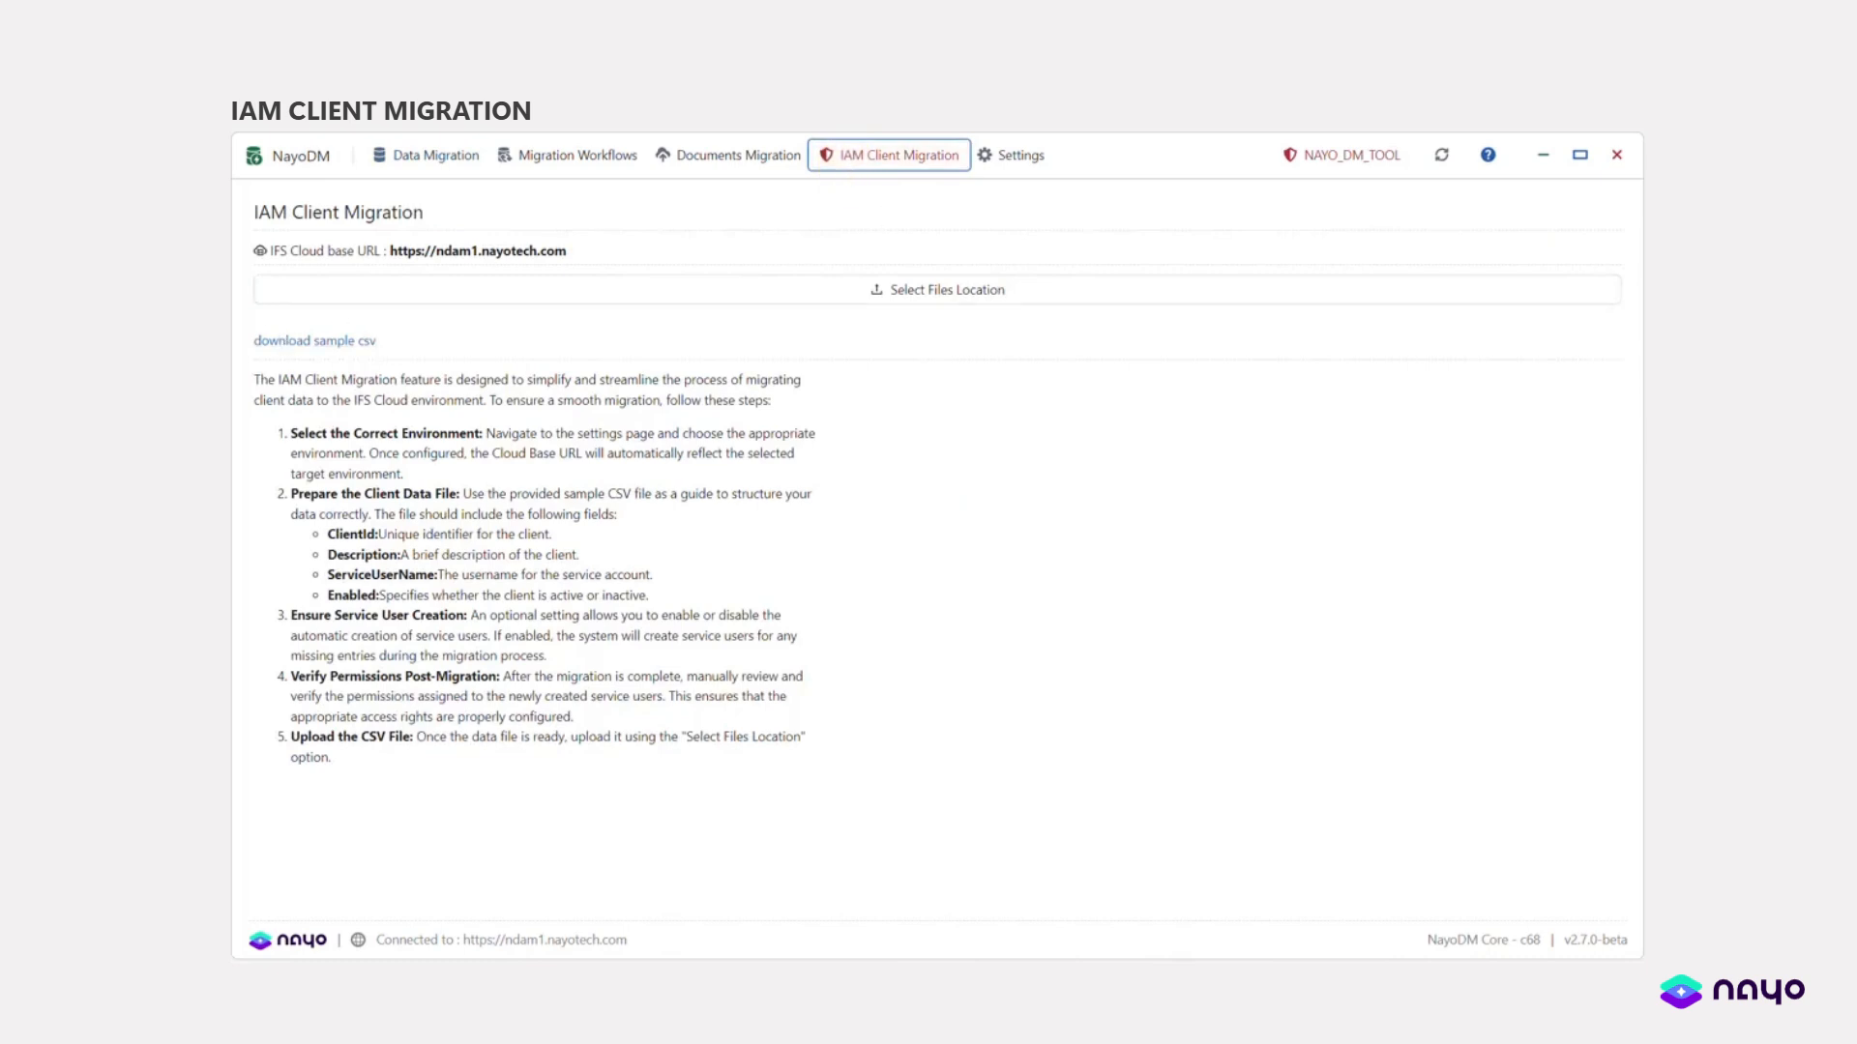
{"action": "left_click_drag", "start_coordinate": [807, 426], "coordinate": [1163, 451]}
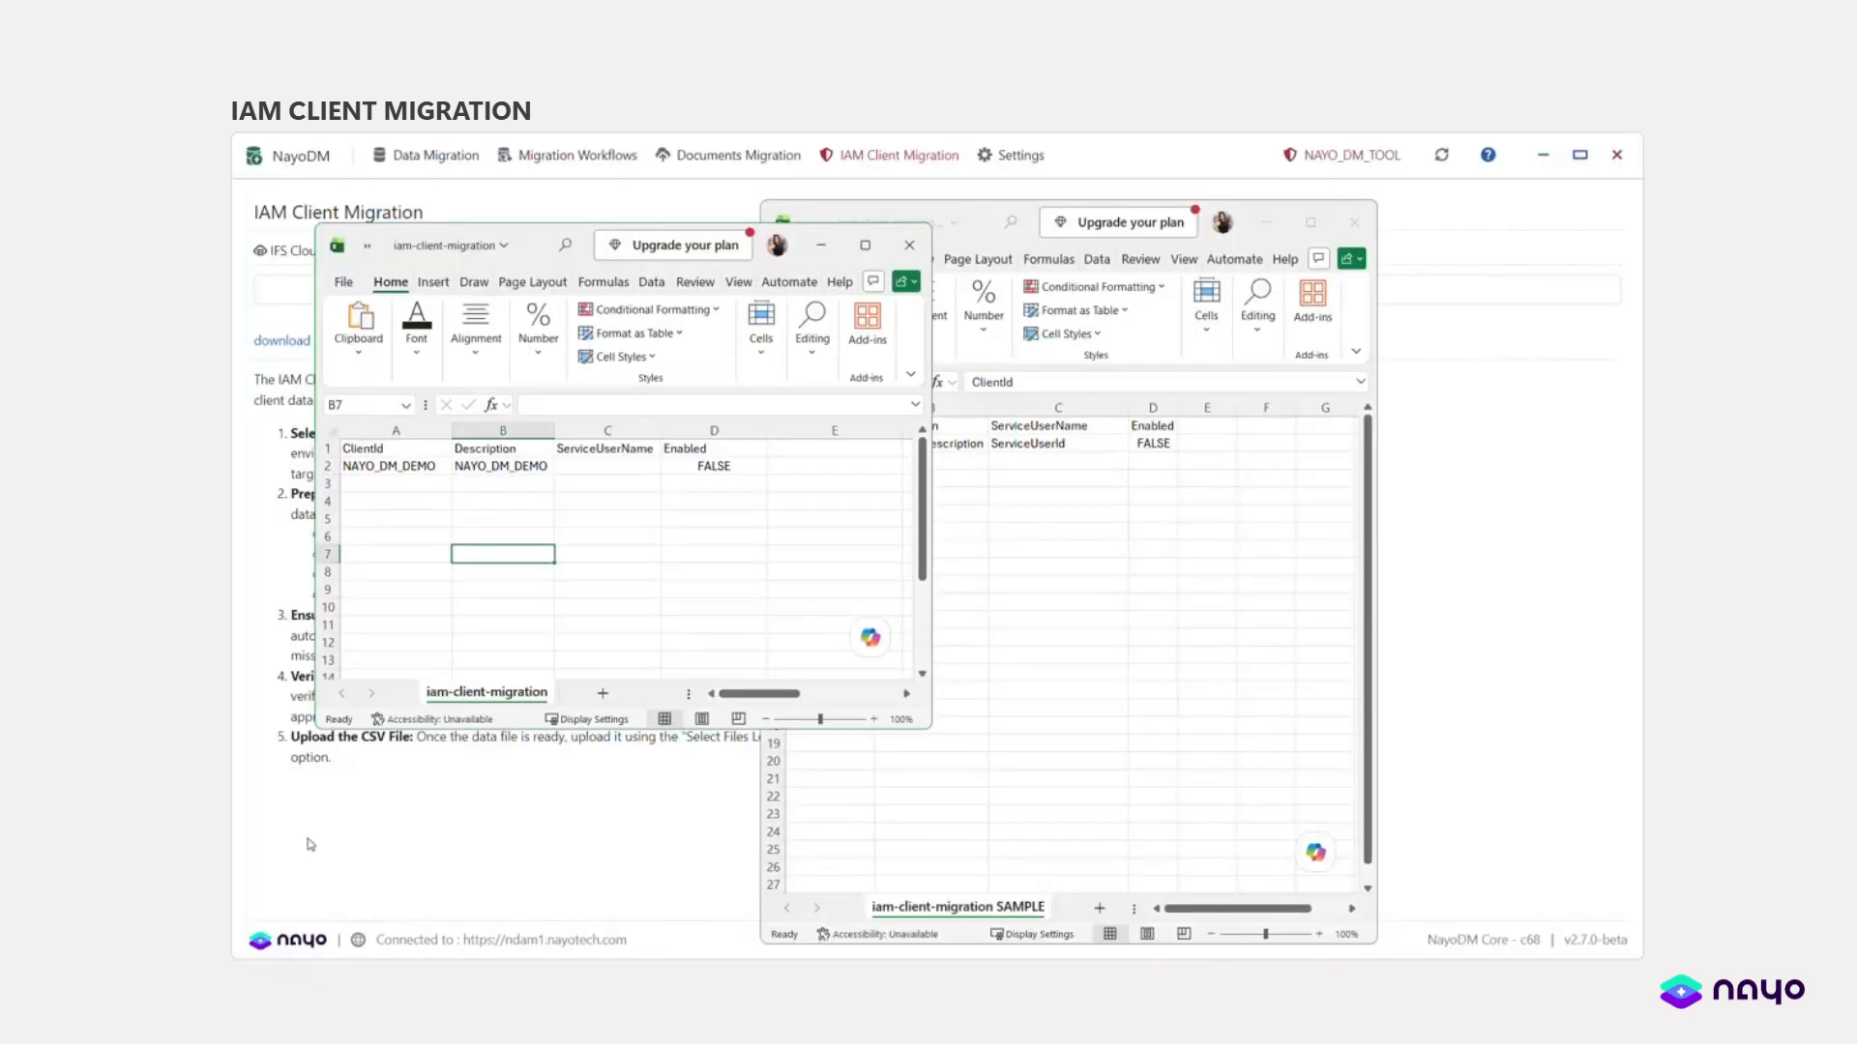
{"action": "left_click", "coordinate": [373, 448]}
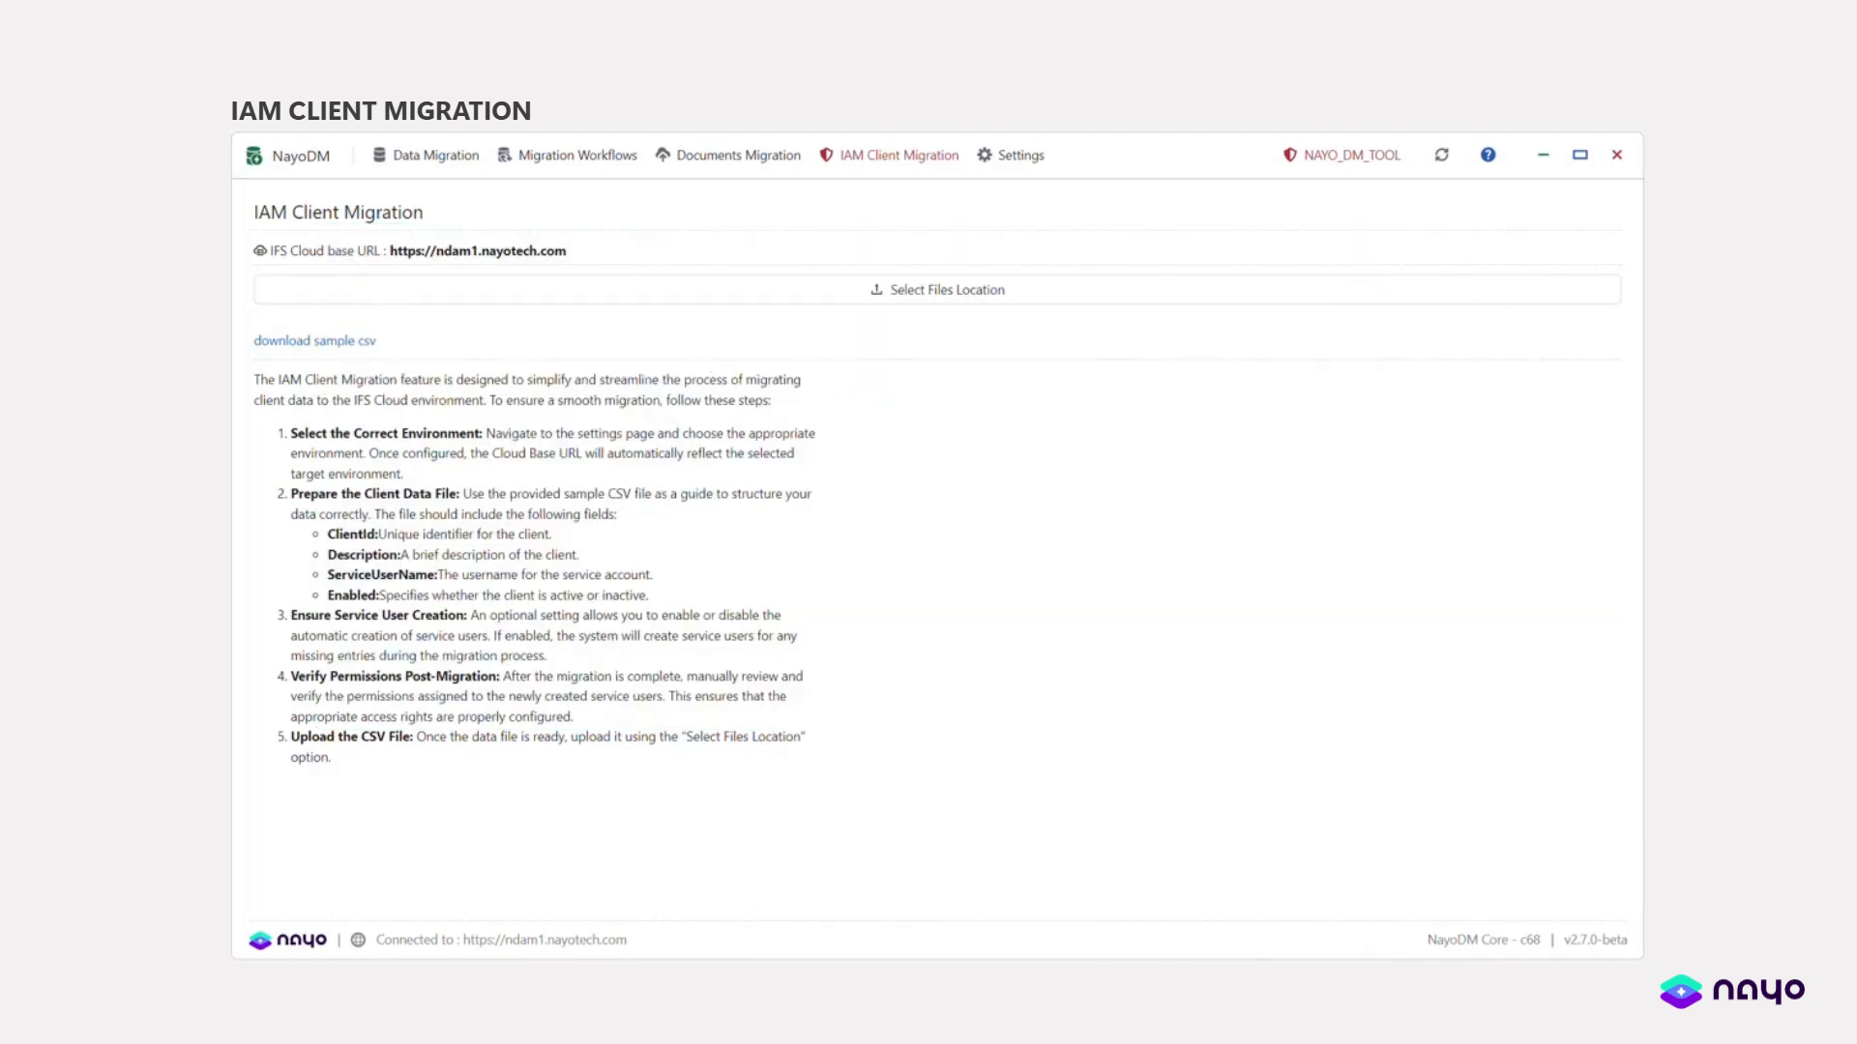
- Migrate the clients from iam-client-migration.csv with Ensure Service User enabled, and clear the file location when the run finishes
{"action": "left_click", "coordinate": [859, 307]}
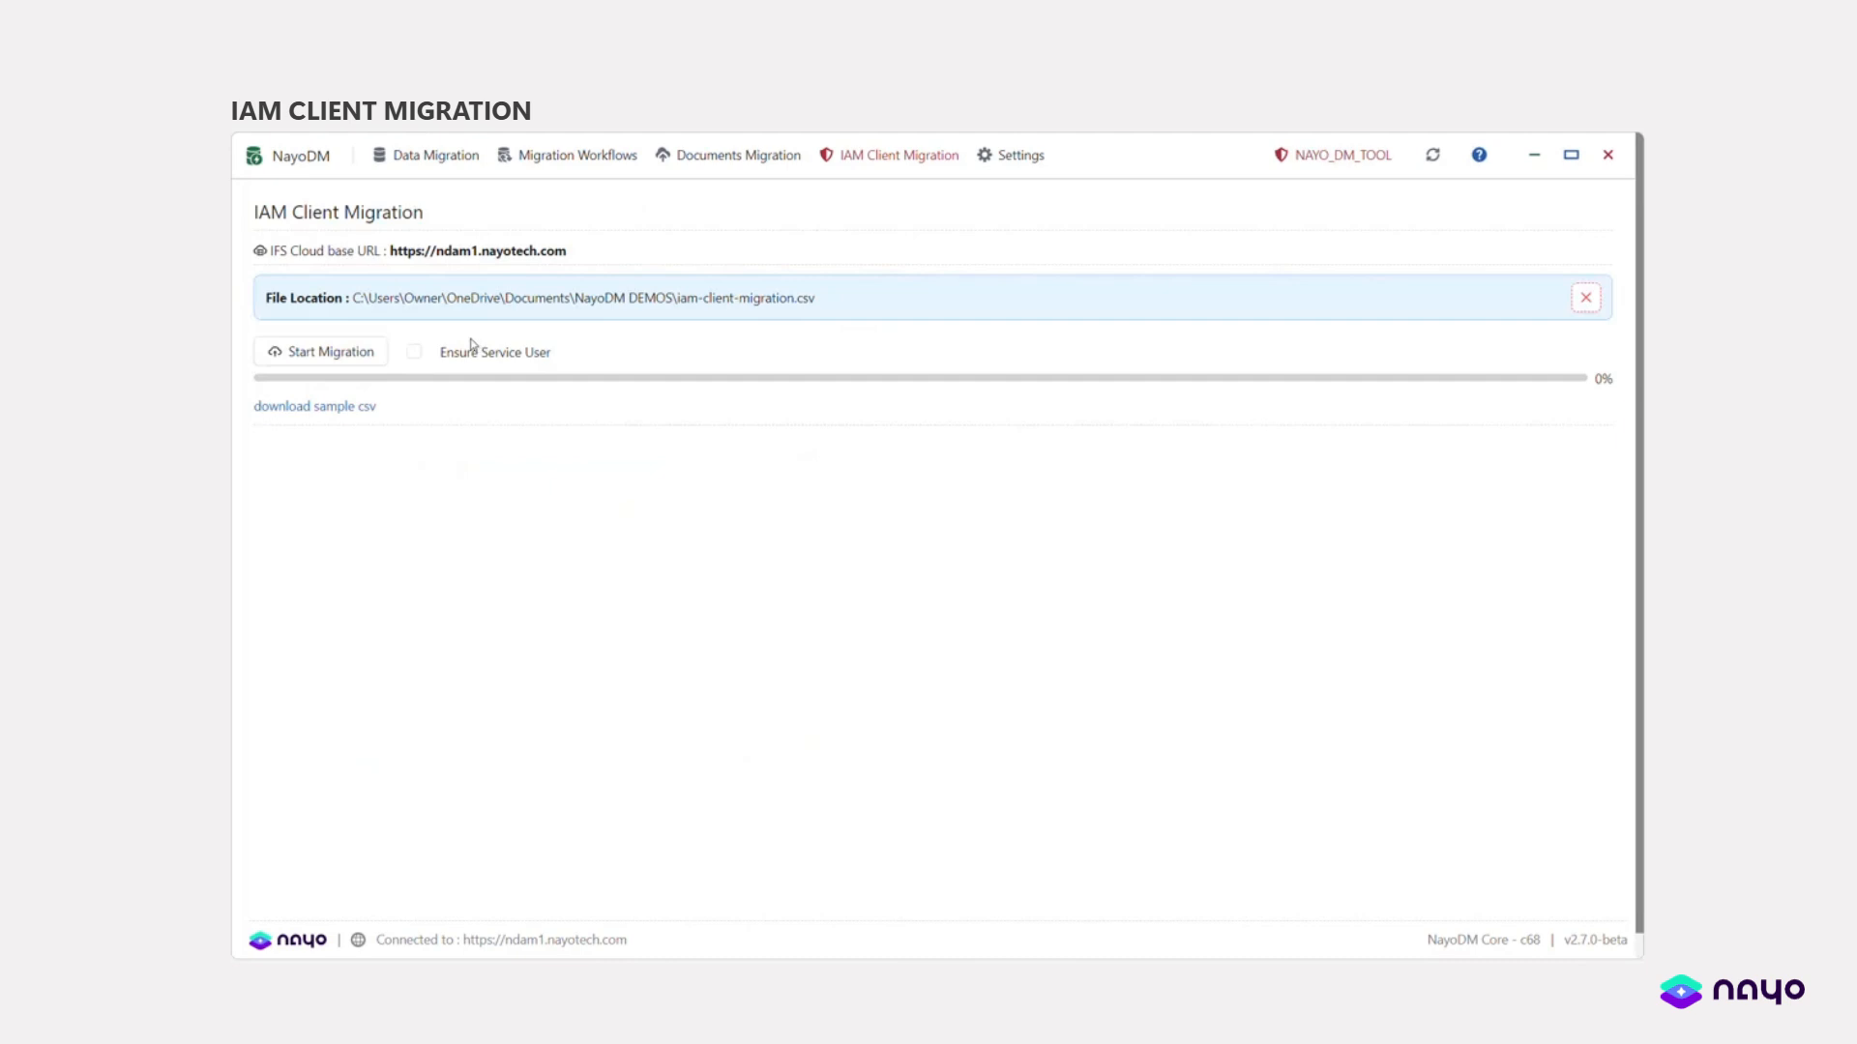
{"action": "left_click", "coordinate": [415, 353]}
{"action": "left_click", "coordinate": [369, 360]}
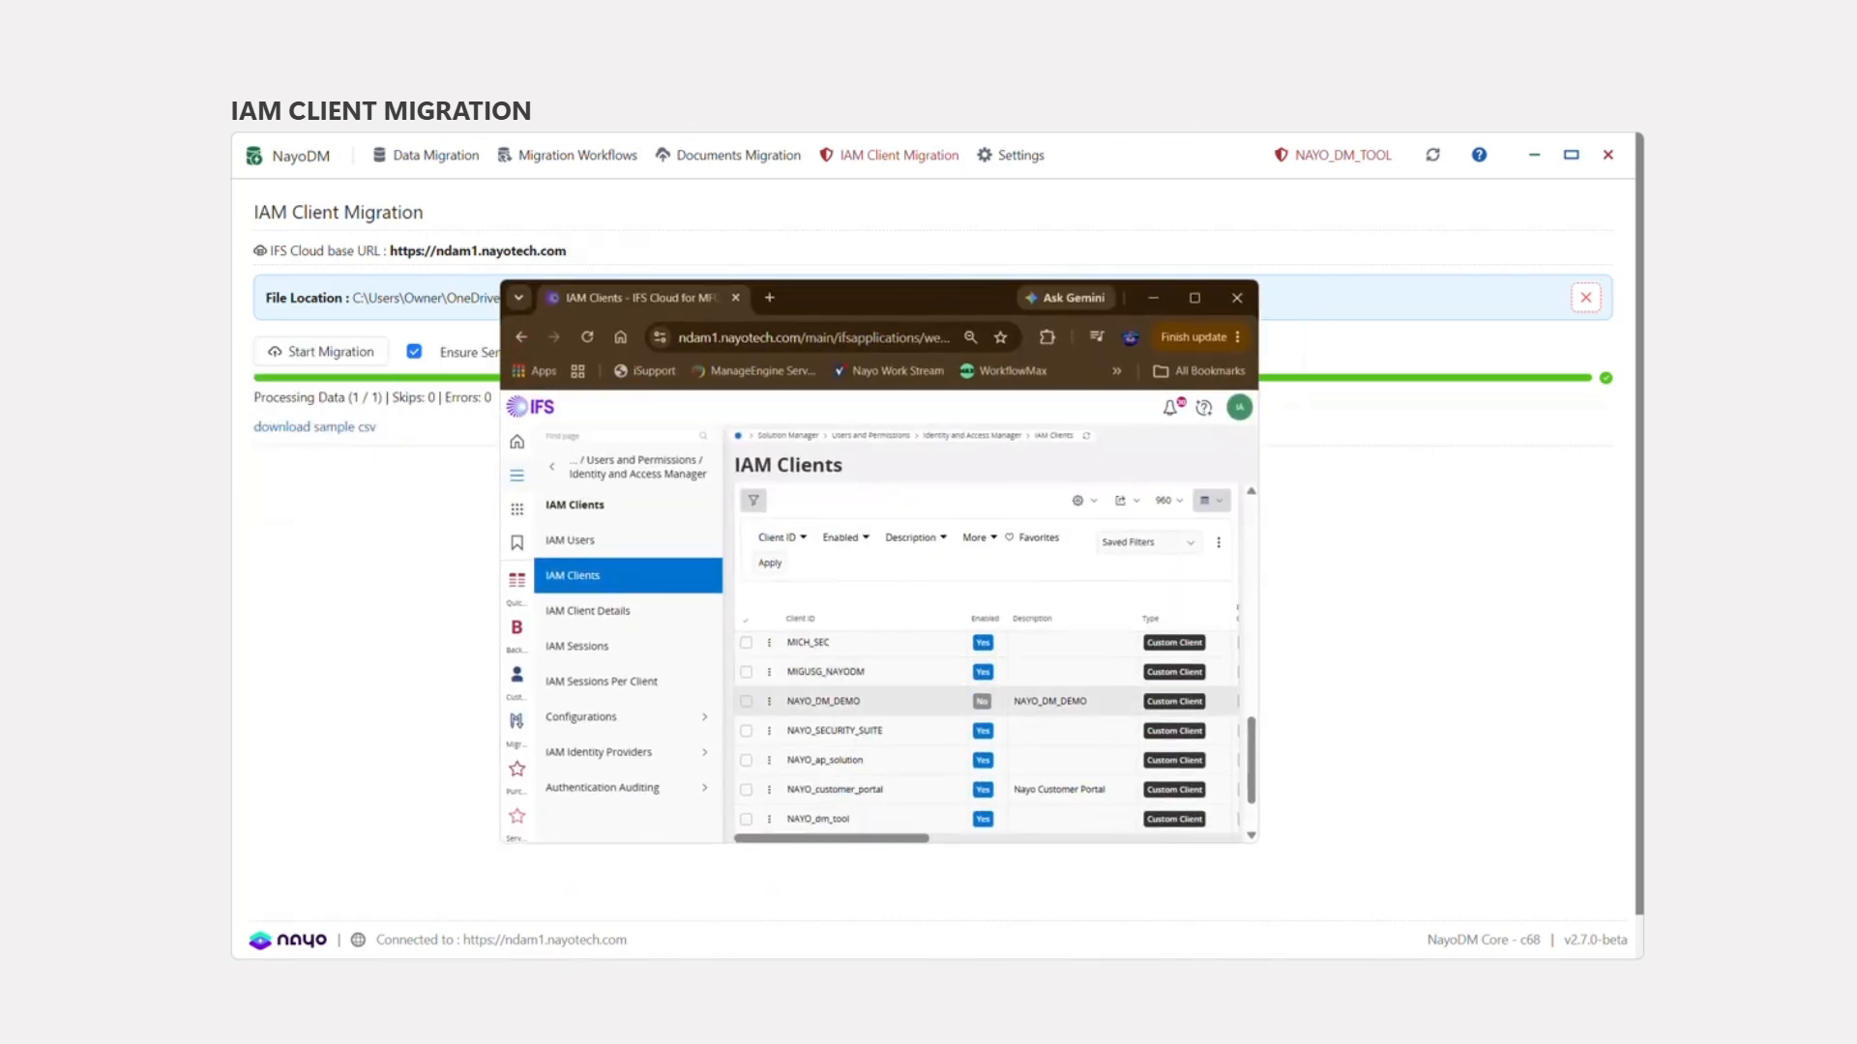
{"action": "left_click", "coordinate": [1586, 300]}
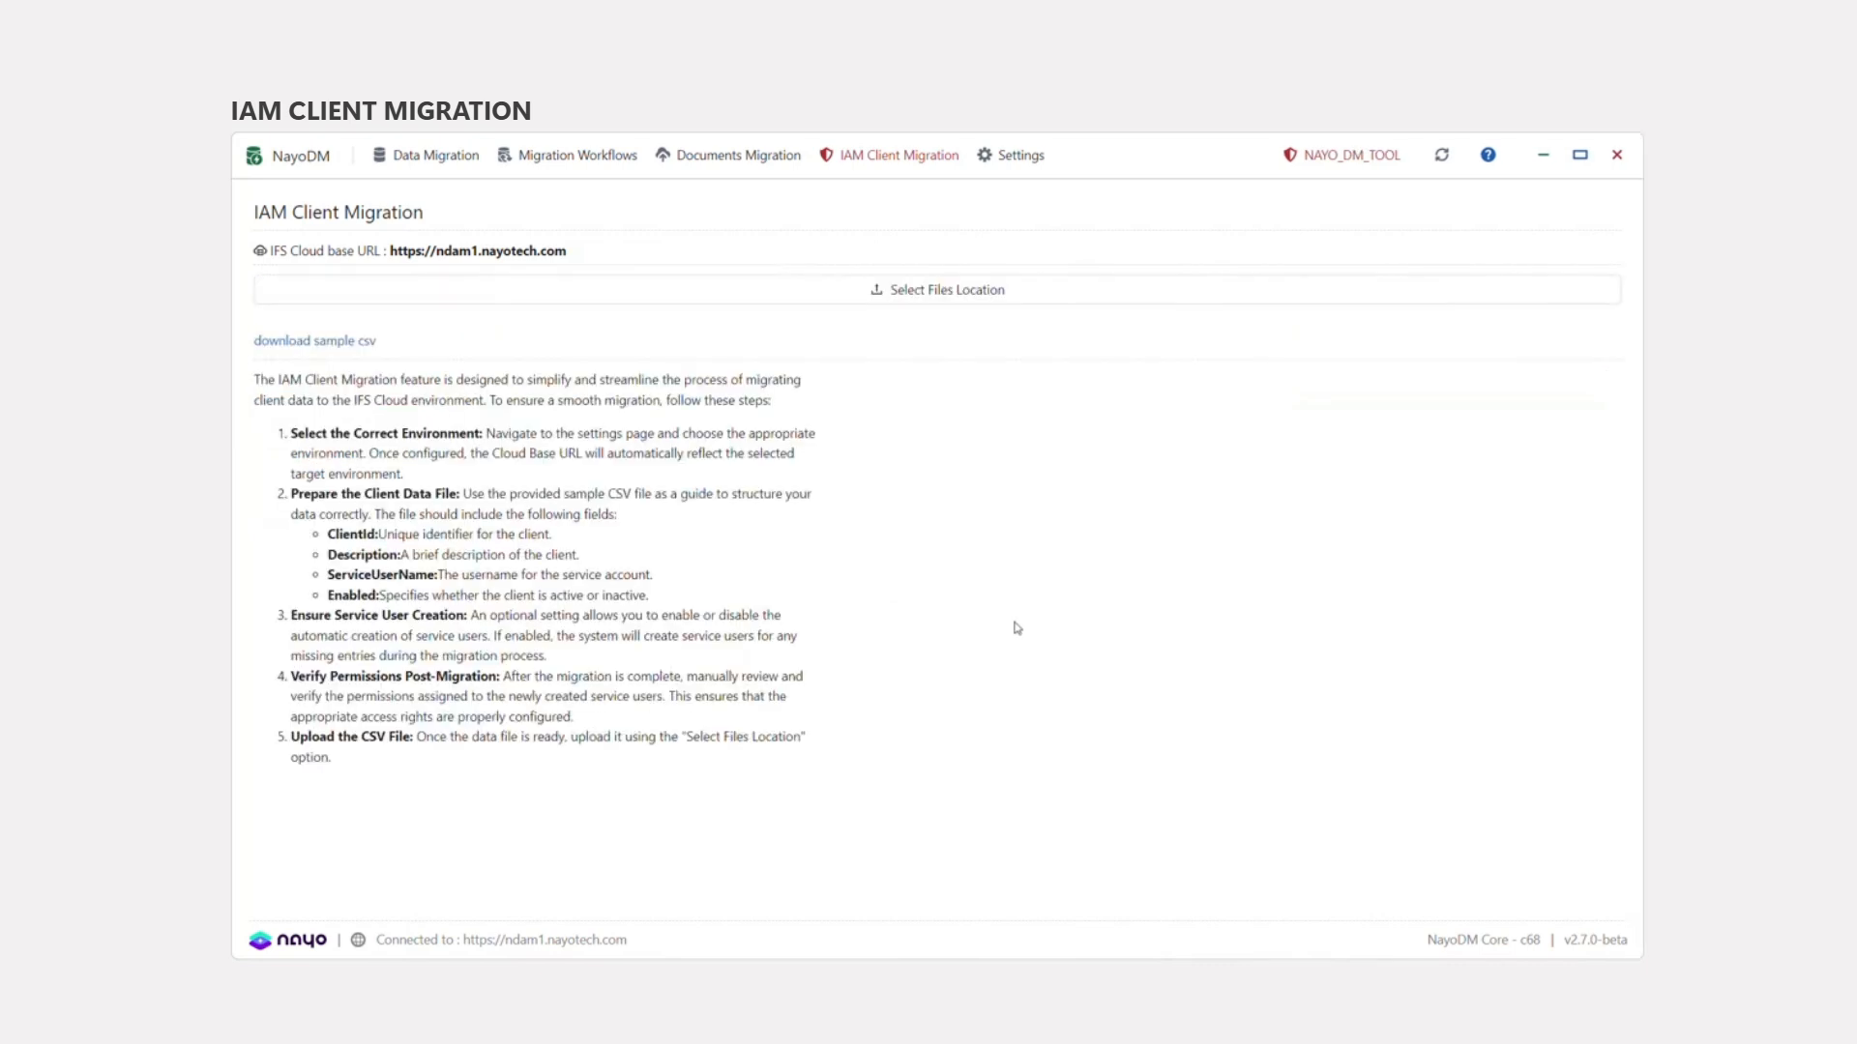